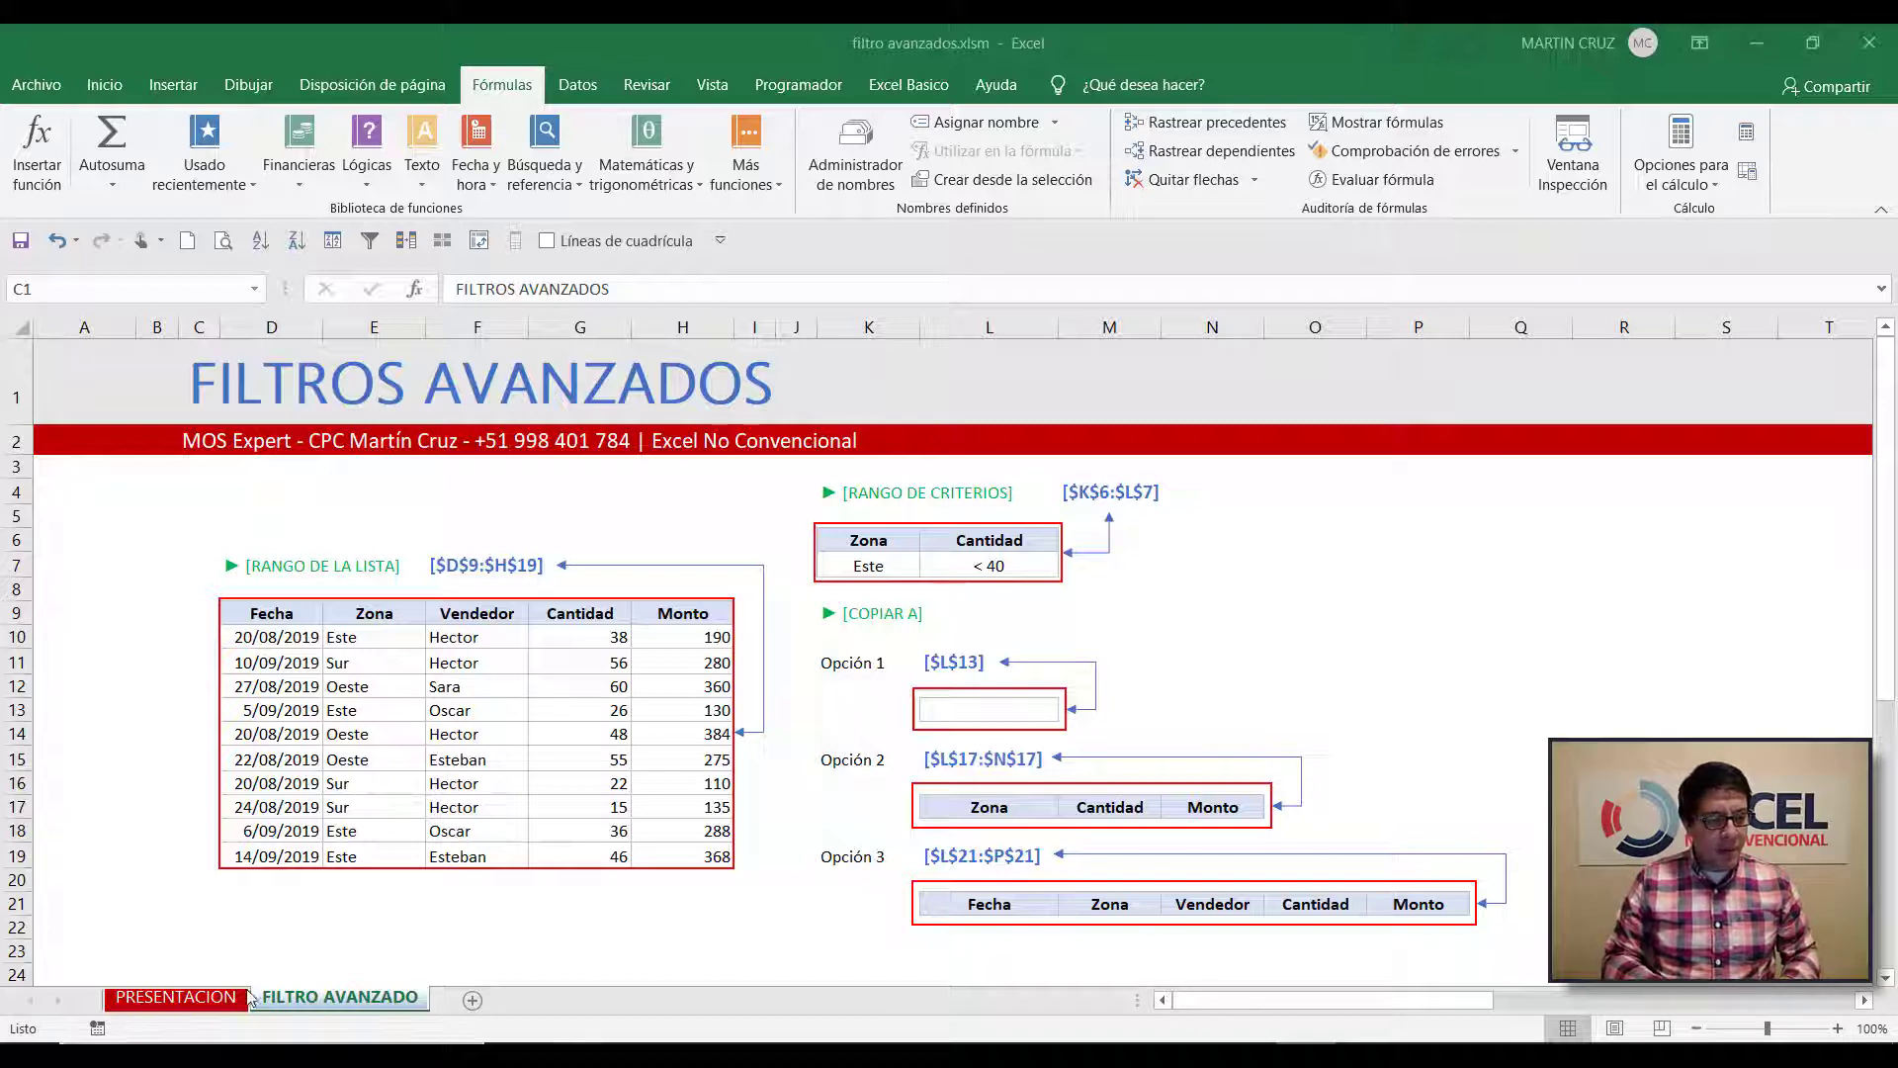
# Select the whole sales list D9:H19, headers included, to examine the list range
pyautogui.click(104, 625)
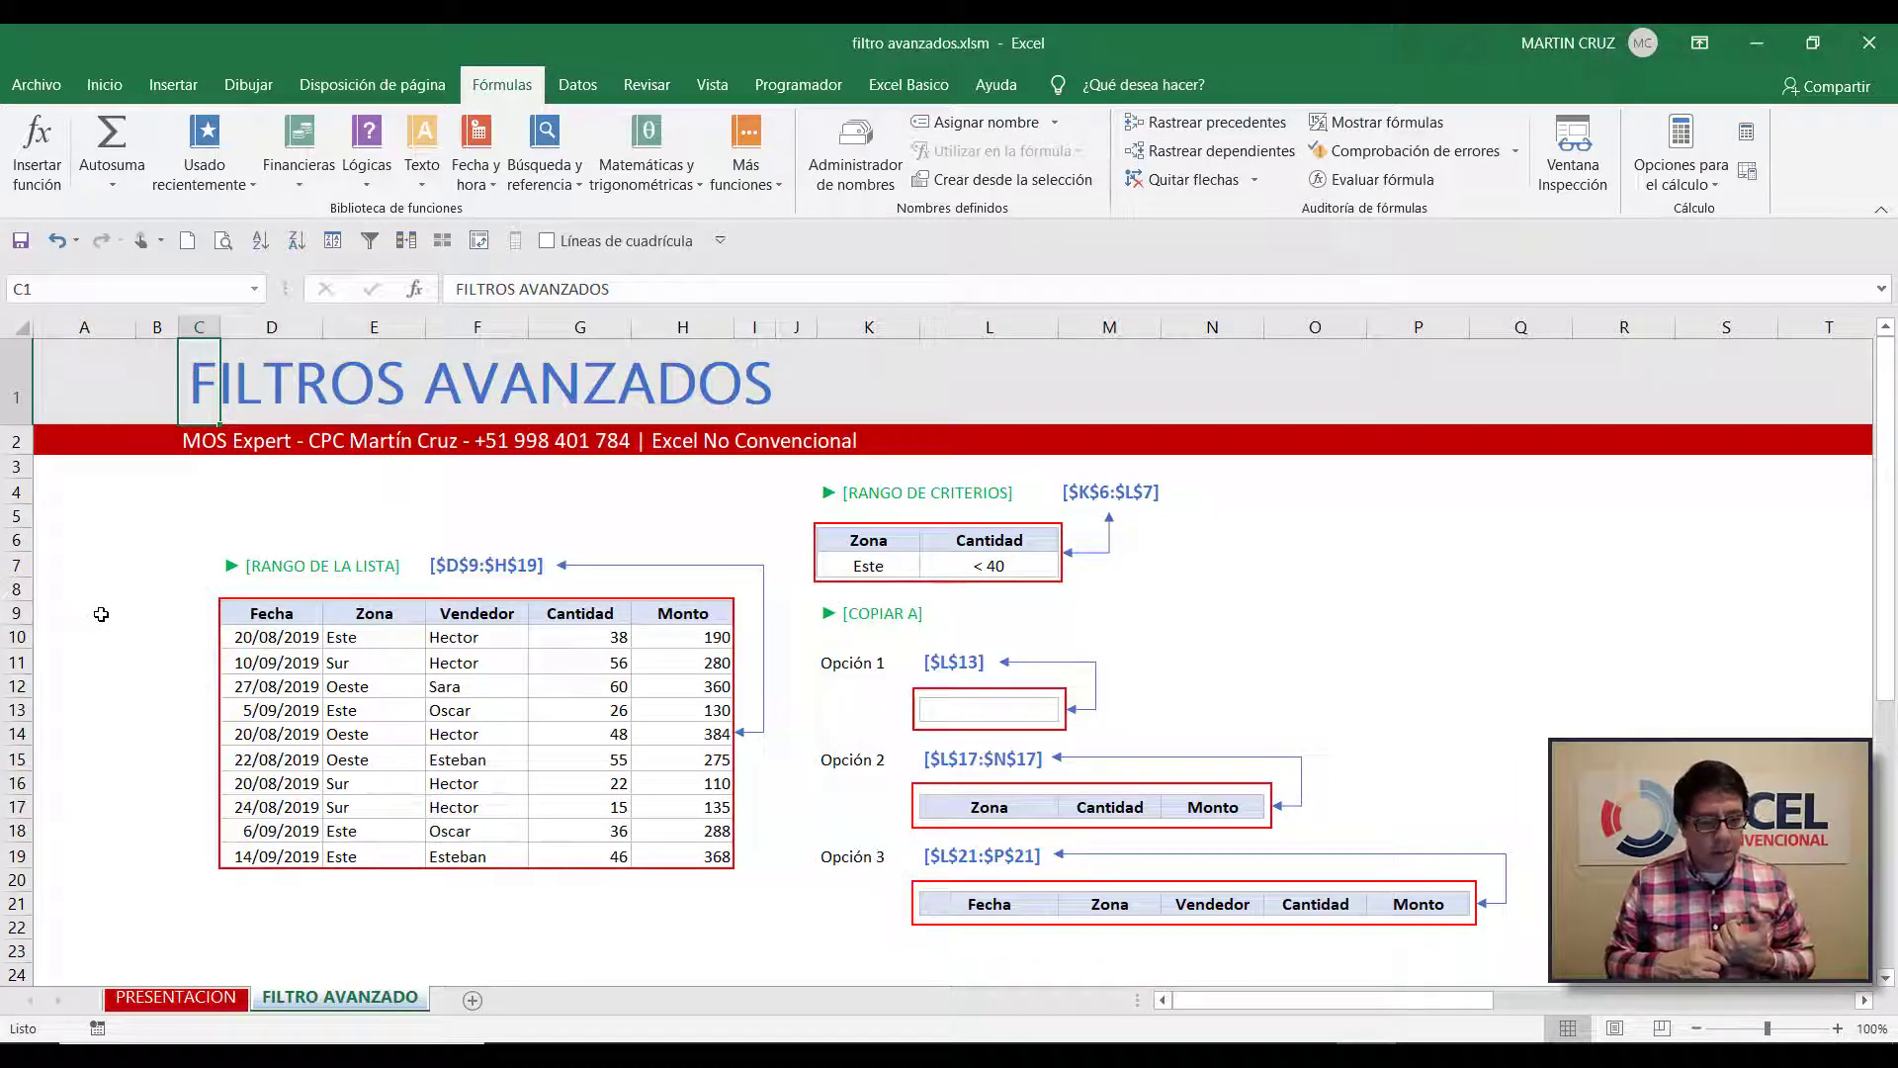
pyautogui.click(301, 638)
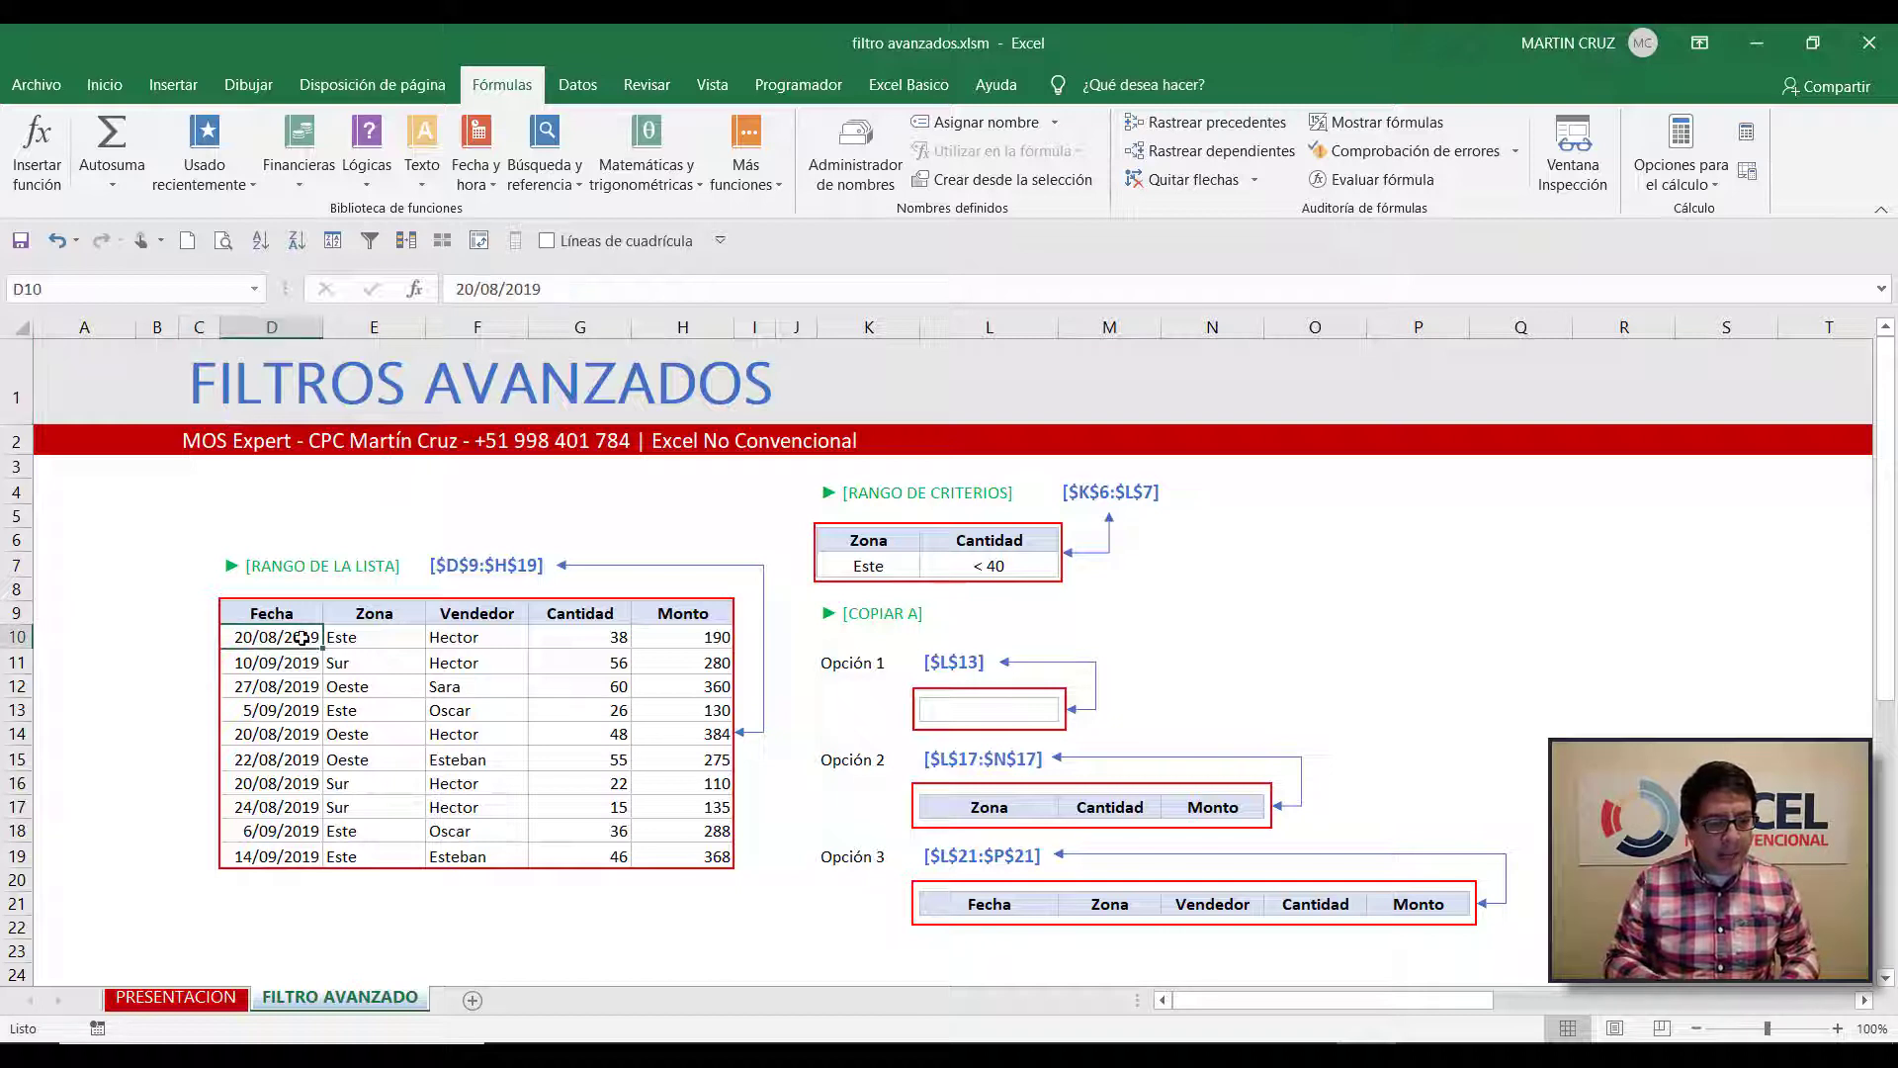
pyautogui.press('Up')
pyautogui.hotkey('shift', 'Right')
pyautogui.hotkey('shift', 'Right')
pyautogui.hotkey('shift', 'Right')
pyautogui.hotkey('shift', 'Right')
pyautogui.hotkey('shift', 'Down')
pyautogui.hotkey('shift', 'Down')
pyautogui.hotkey('shift', 'Down')
pyautogui.hotkey('shift', 'Down')
pyautogui.hotkey('shift', 'Down')
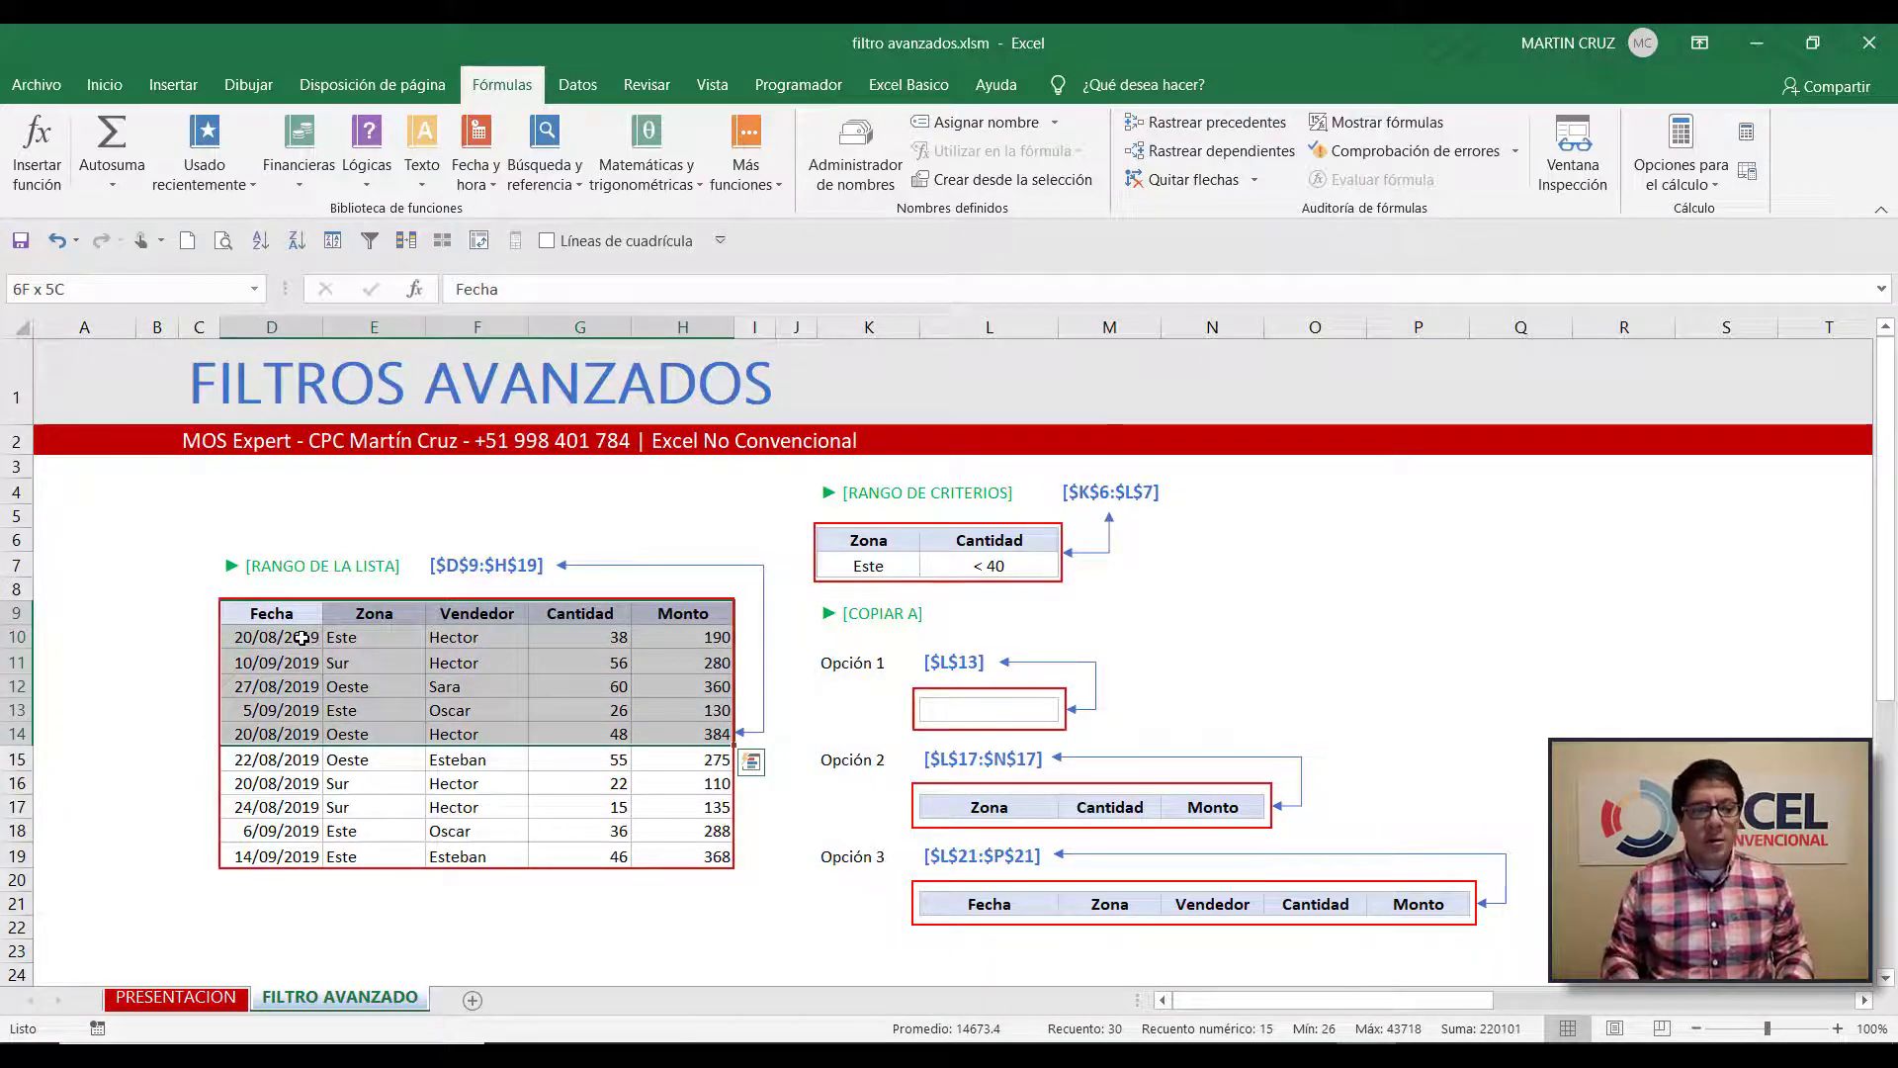
pyautogui.hotkey('shift', 'Down')
pyautogui.hotkey('shift', 'Down')
pyautogui.hotkey('shift', 'Down')
pyautogui.hotkey('shift', 'Down')
pyautogui.hotkey('shift', 'Down')
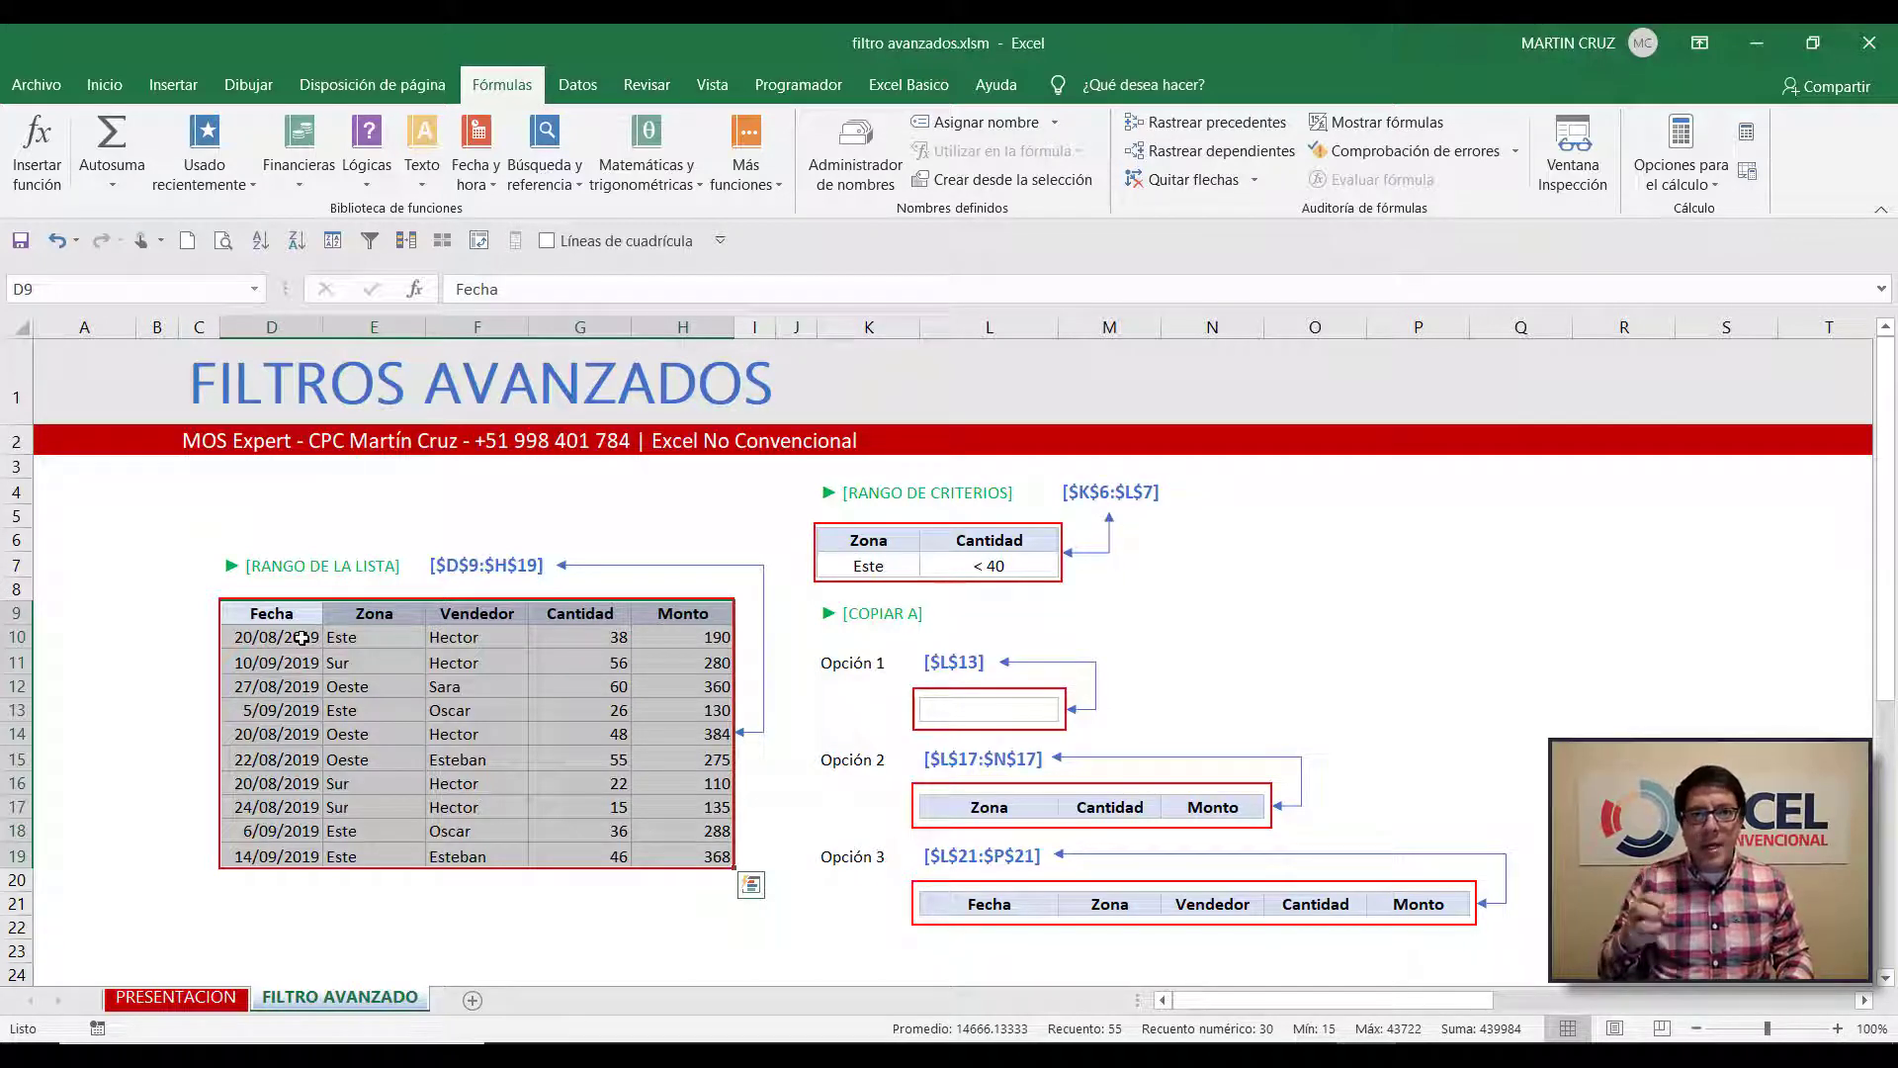
# Go to the Zona header of the criteria range in K6 to examine it
pyautogui.press('Right')
pyautogui.press('Right')
pyautogui.press('Right')
pyautogui.press('Right')
pyautogui.press('Right')
pyautogui.press('Right')
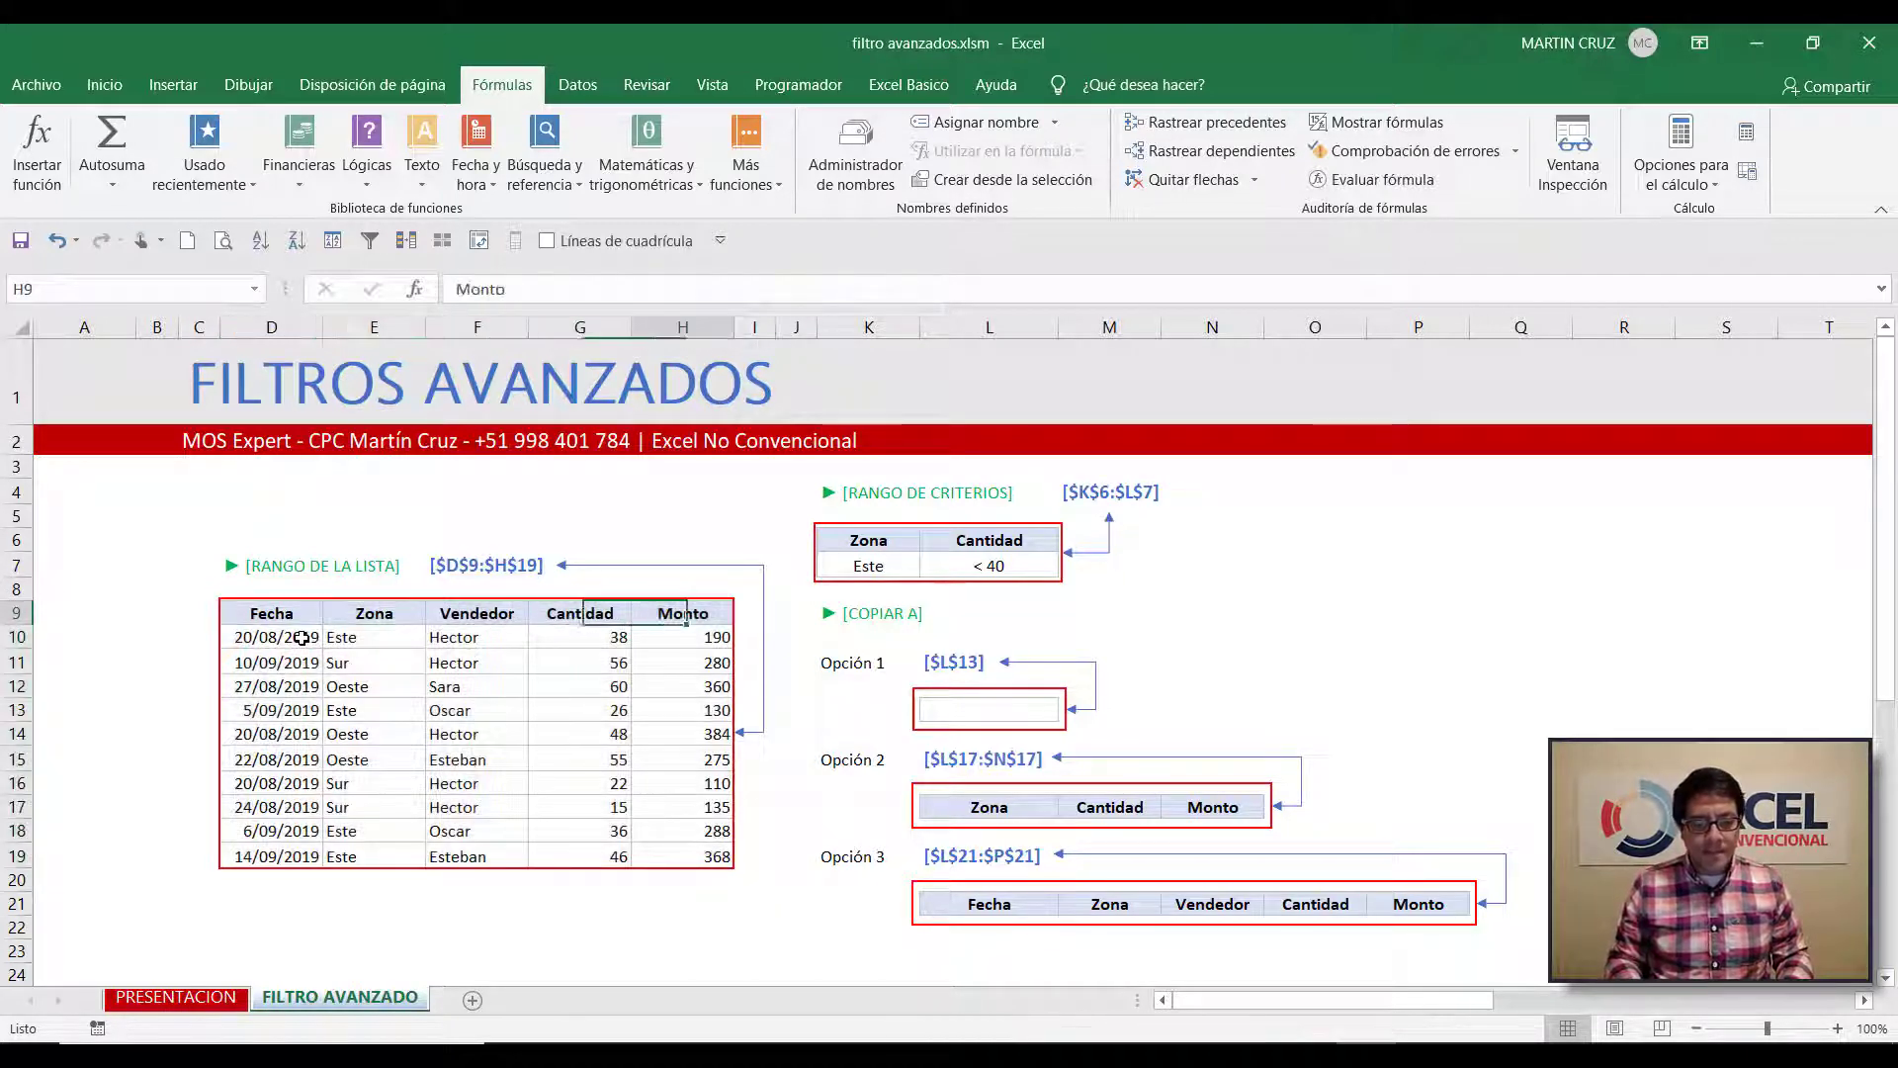
pyautogui.press('Up')
pyautogui.press('Up')
pyautogui.press('Up')
pyautogui.press('Right')
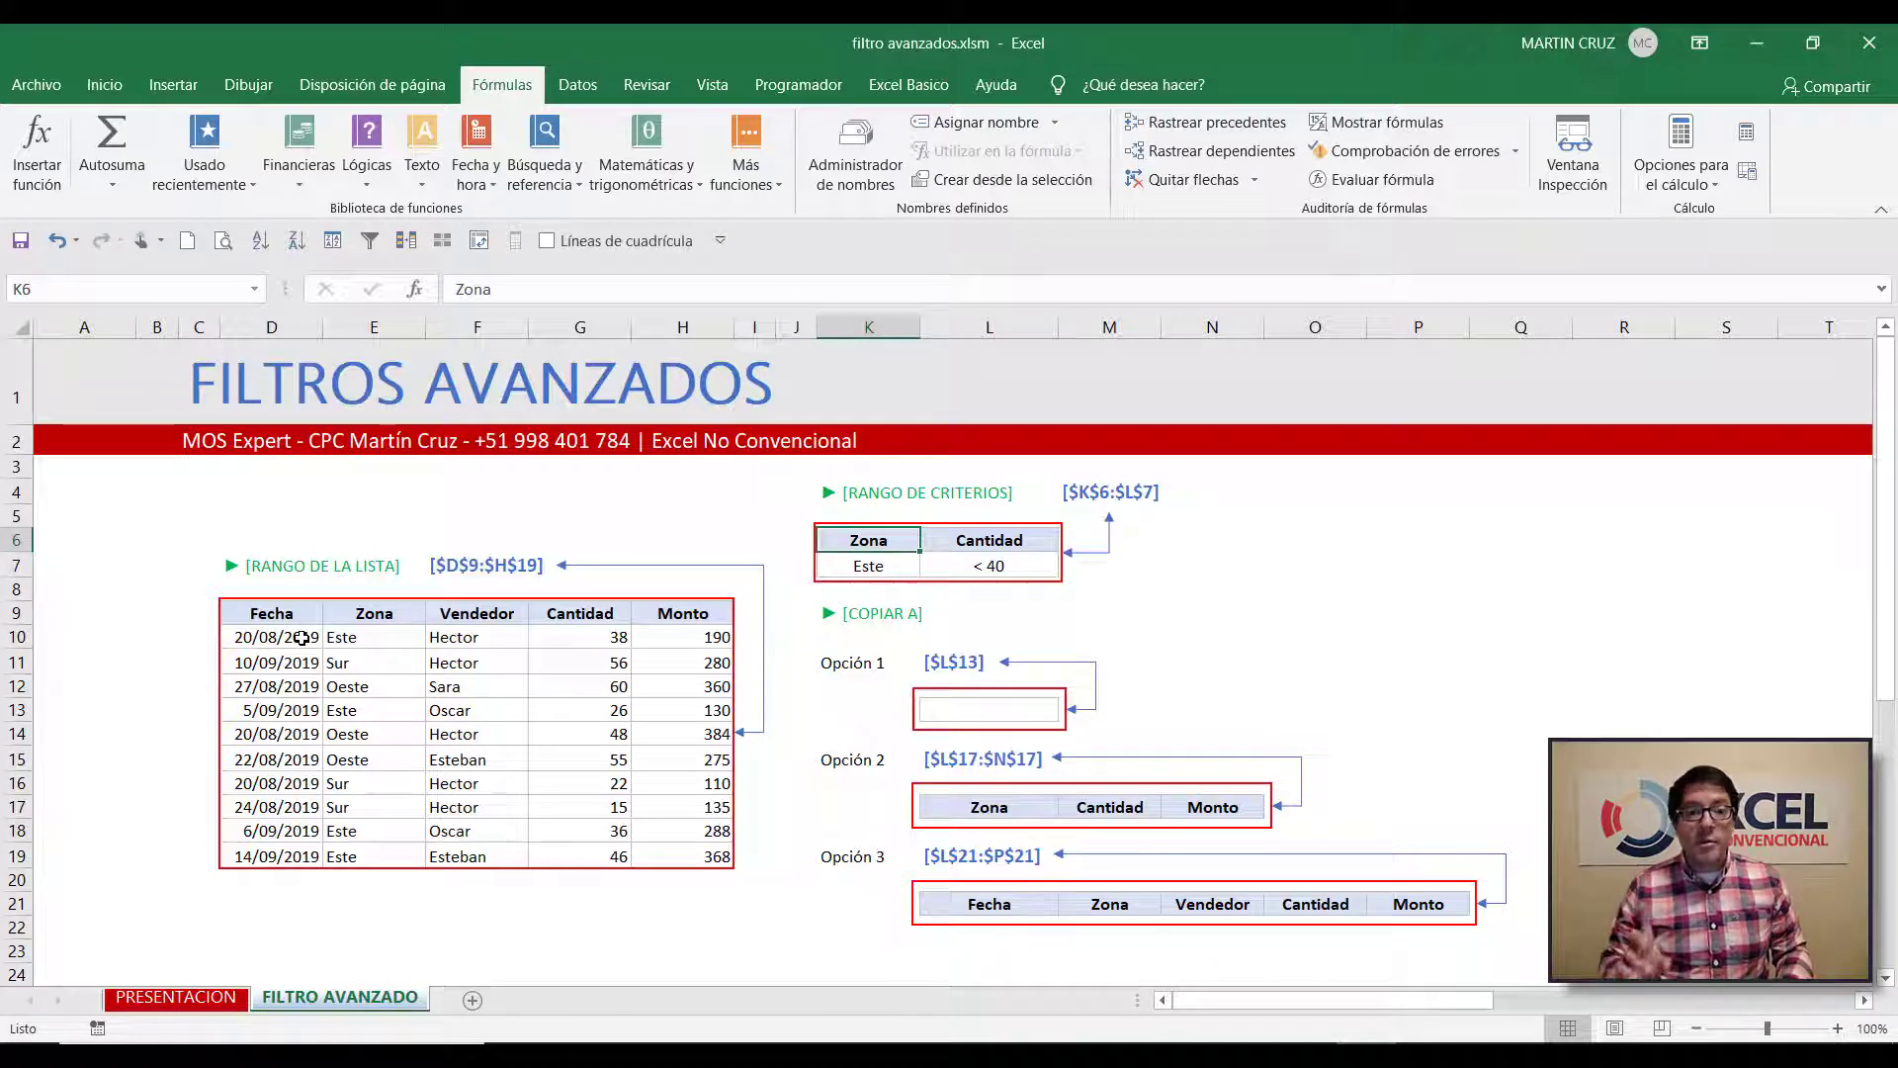
# Compare the list's Zona header in E9 with the criteria range, ending on the Este criterion in K7
pyautogui.press('Down')
pyautogui.press('Down')
pyautogui.press('Down')
pyautogui.press('Left')
pyautogui.press('Left')
pyautogui.press('Left')
pyautogui.press('Left')
pyautogui.press('Left')
pyautogui.press('Left')
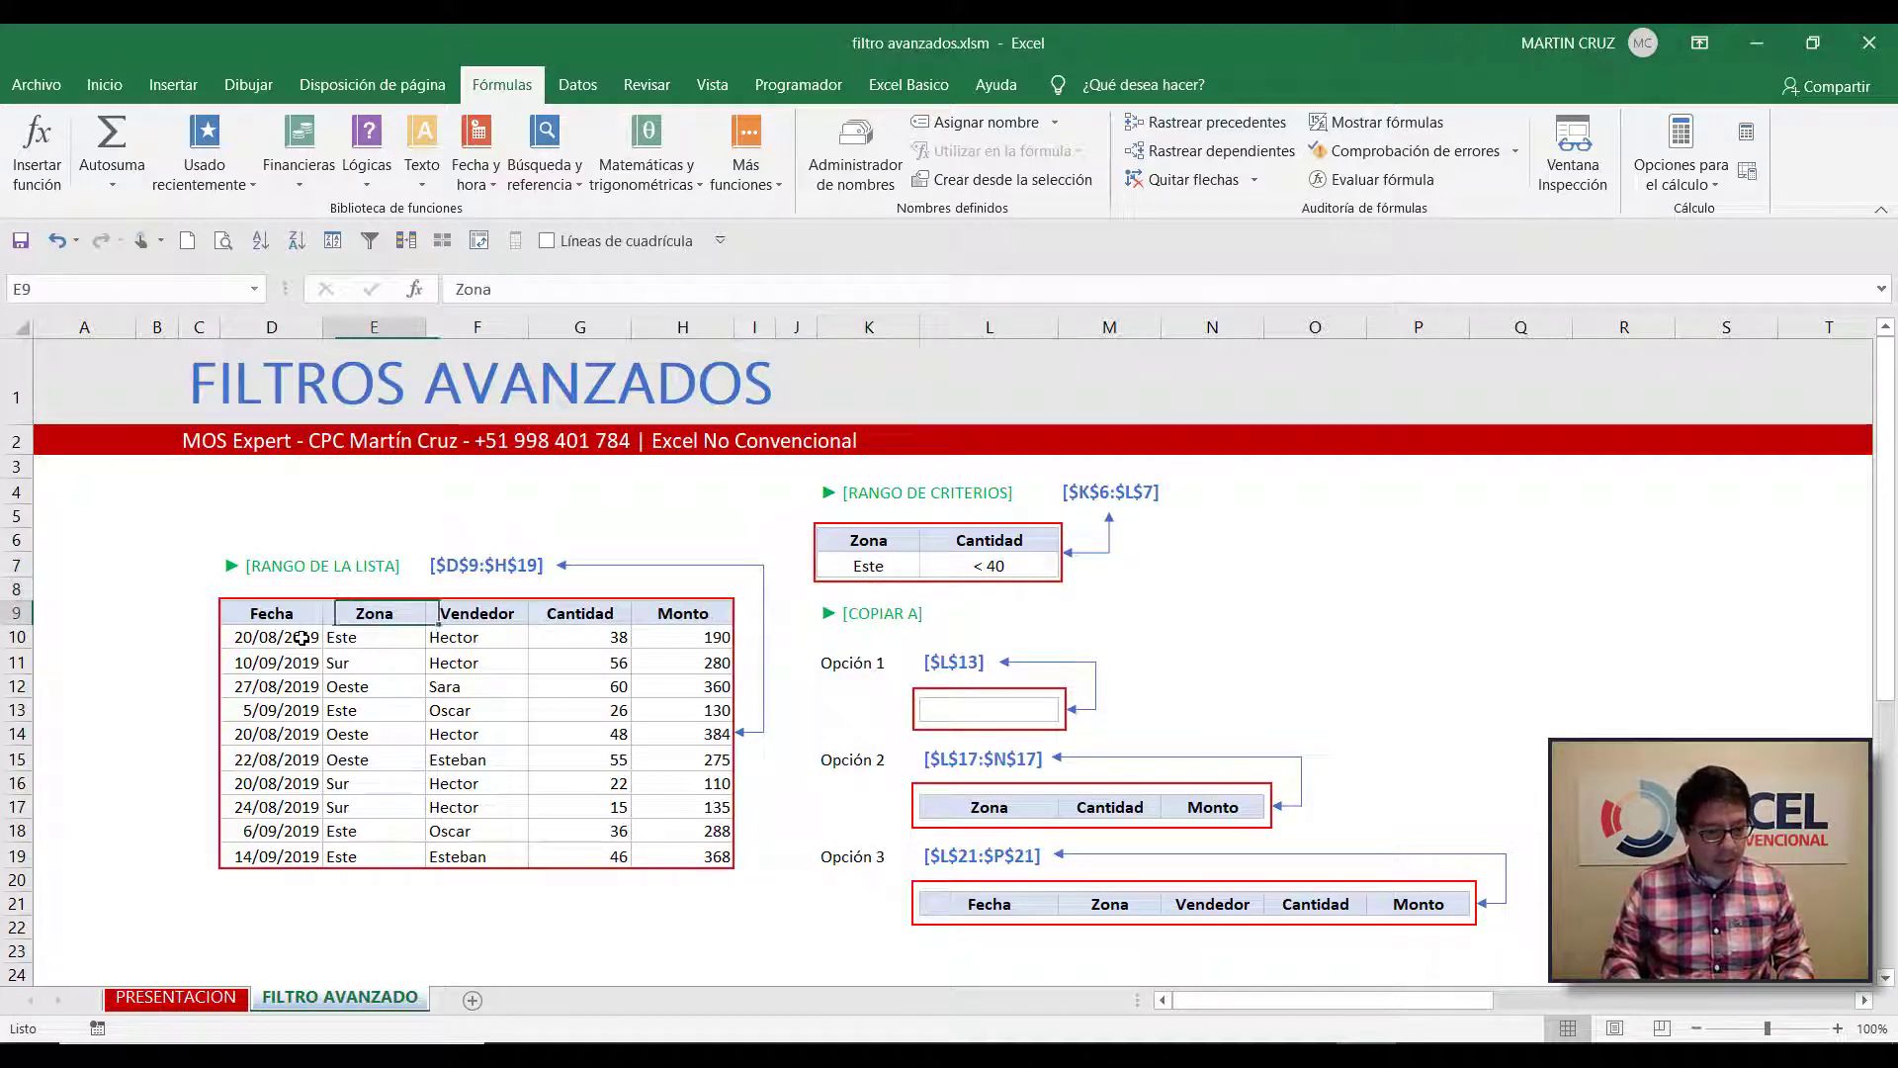
pyautogui.press('Right')
pyautogui.press('Right')
pyautogui.press('Right')
pyautogui.press('Right')
pyautogui.press('Right')
pyautogui.press('Up')
pyautogui.press('Up')
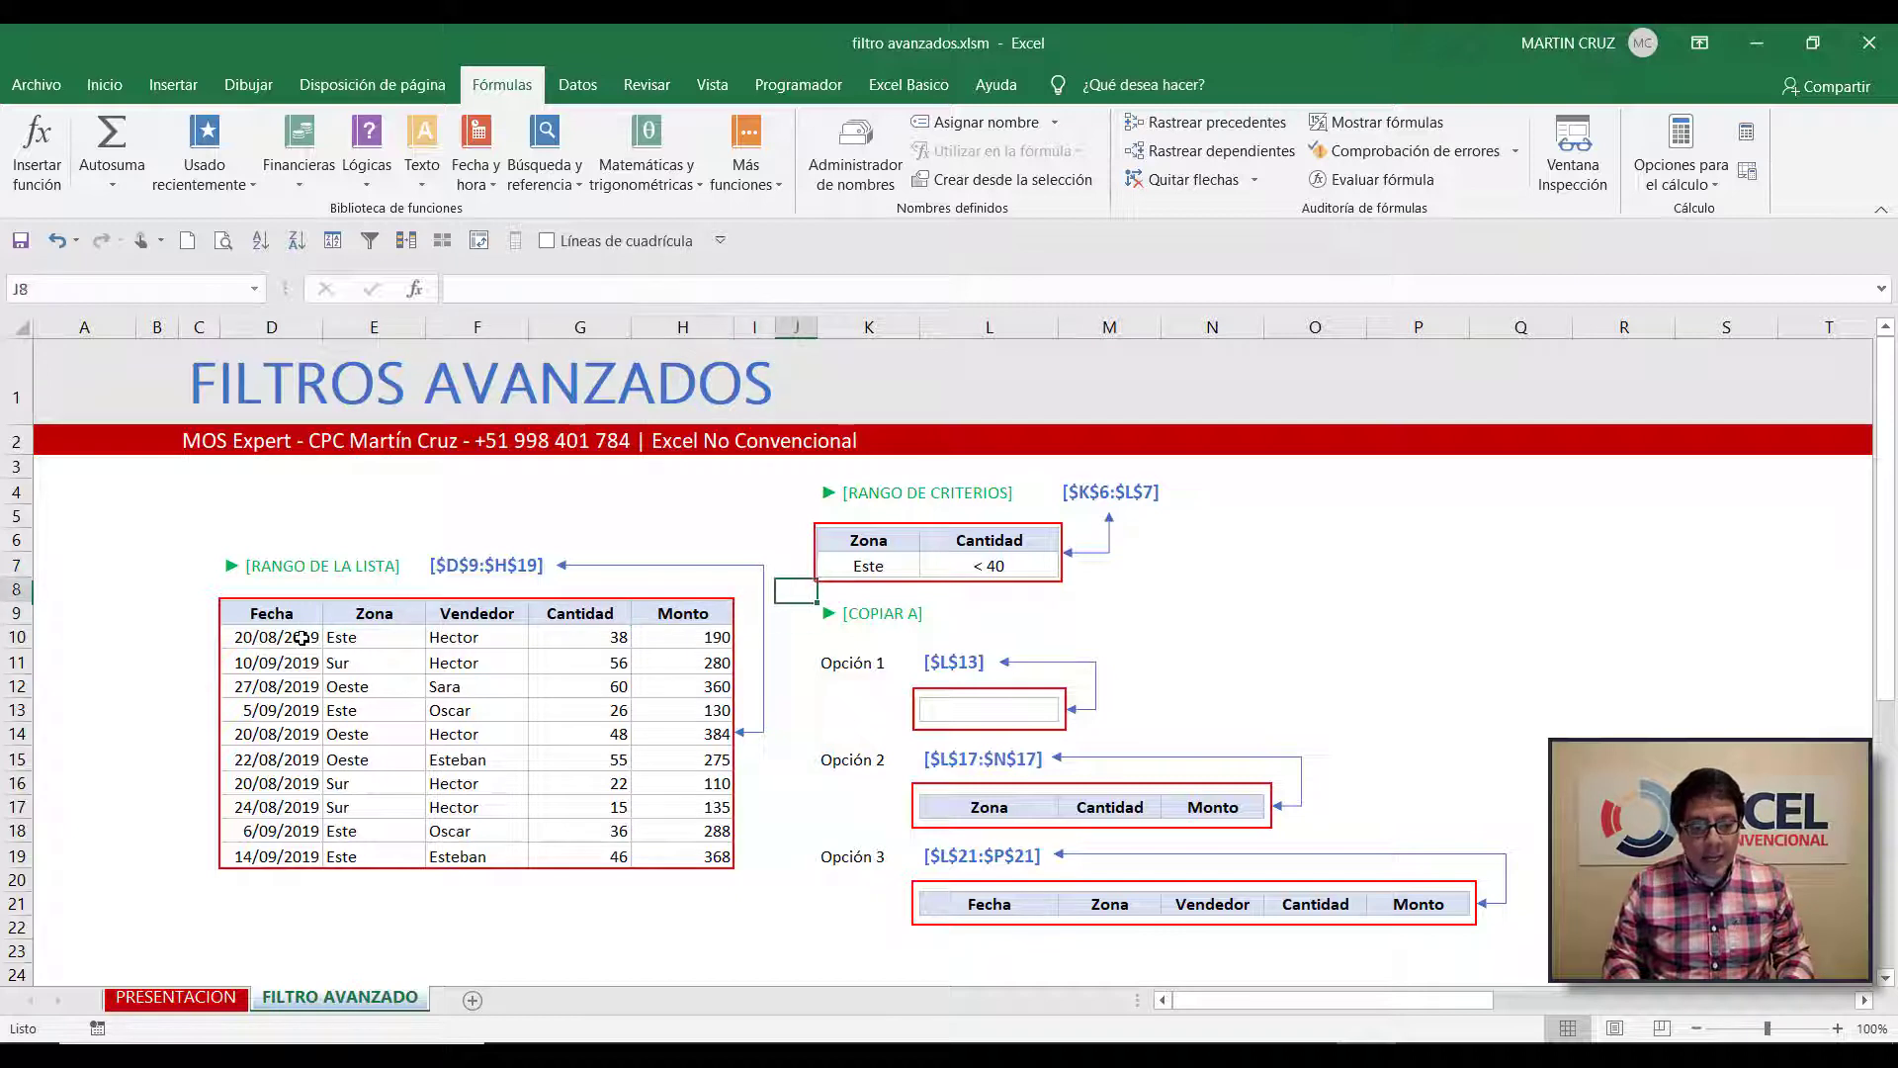
pyautogui.press('Right')
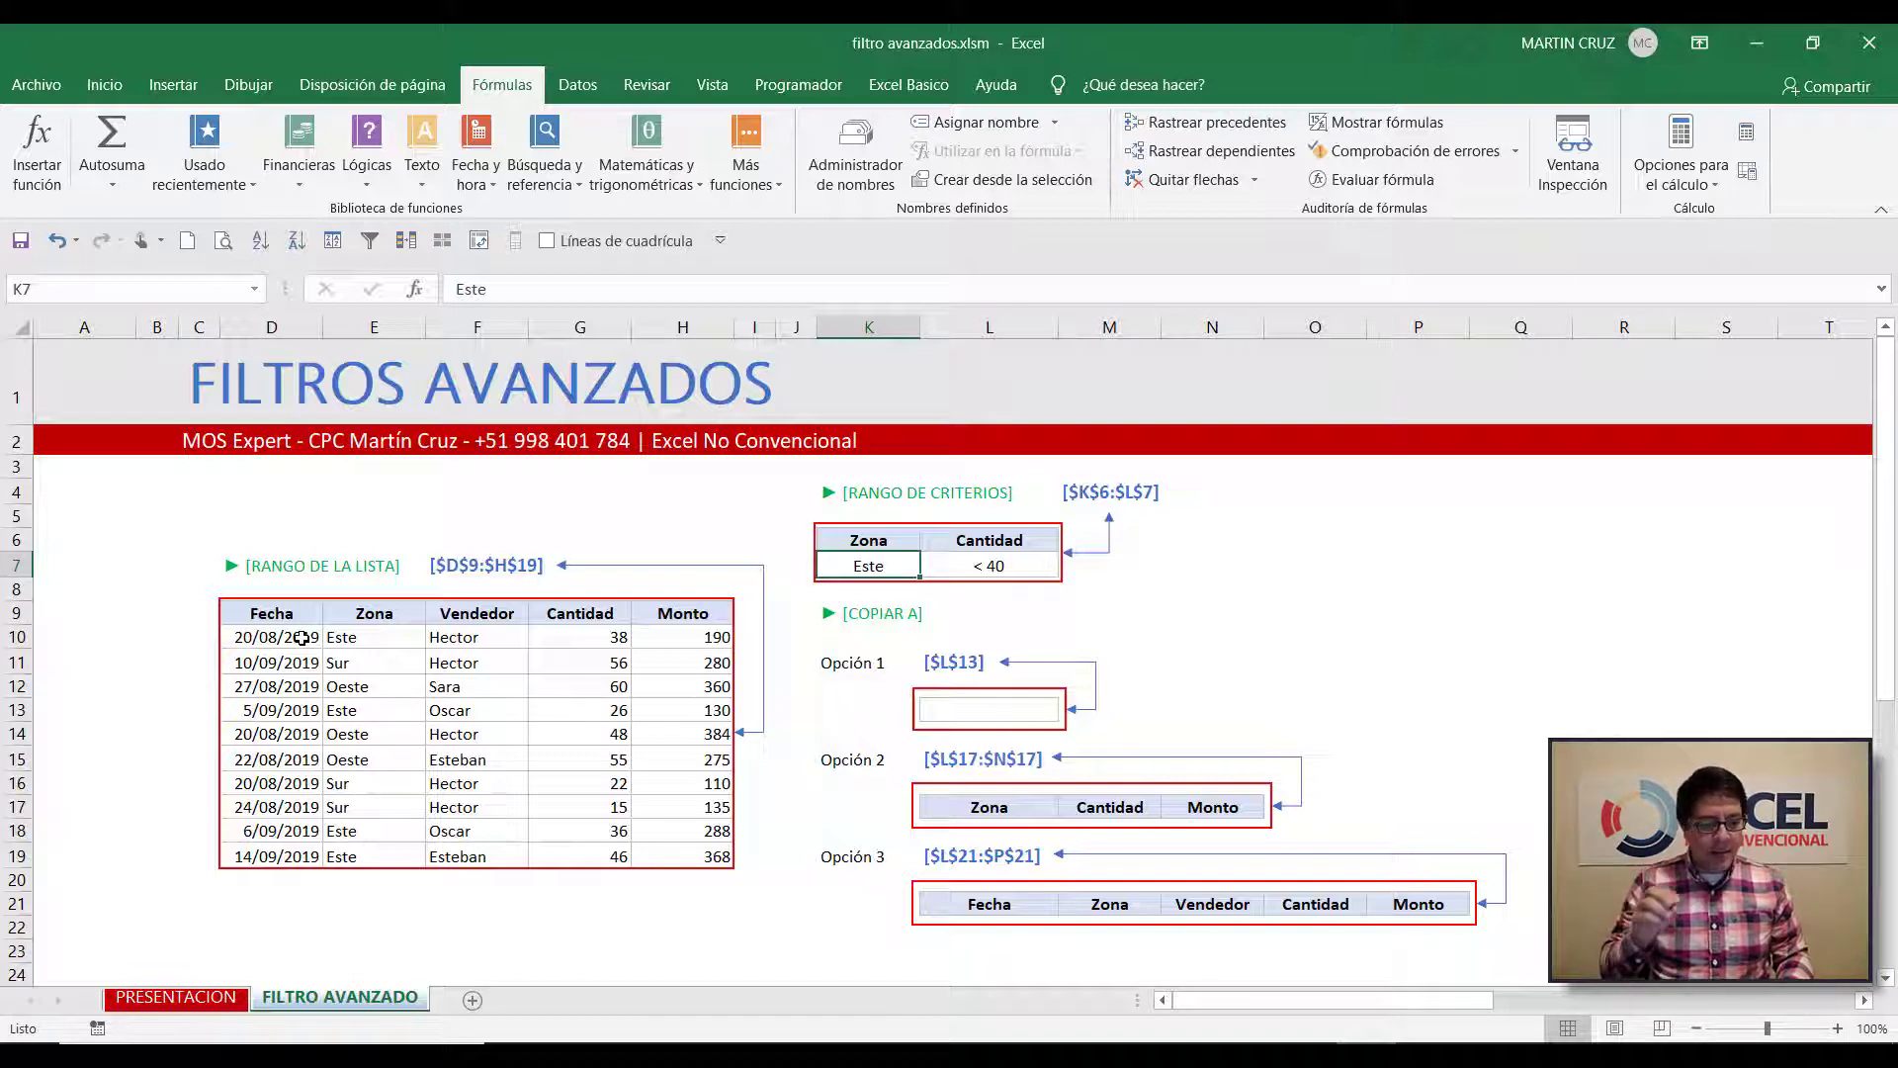
# Examine the values in the list's Zona column against the Este criterion, returning to K7
pyautogui.press('Left')
pyautogui.press('Left')
pyautogui.press('Left')
pyautogui.press('Left')
pyautogui.press('Left')
pyautogui.press('Left')
pyautogui.press('Down')
pyautogui.press('Down')
pyautogui.press('Down')
pyautogui.press('Down')
pyautogui.press('Down')
pyautogui.press('Down')
pyautogui.press('Down')
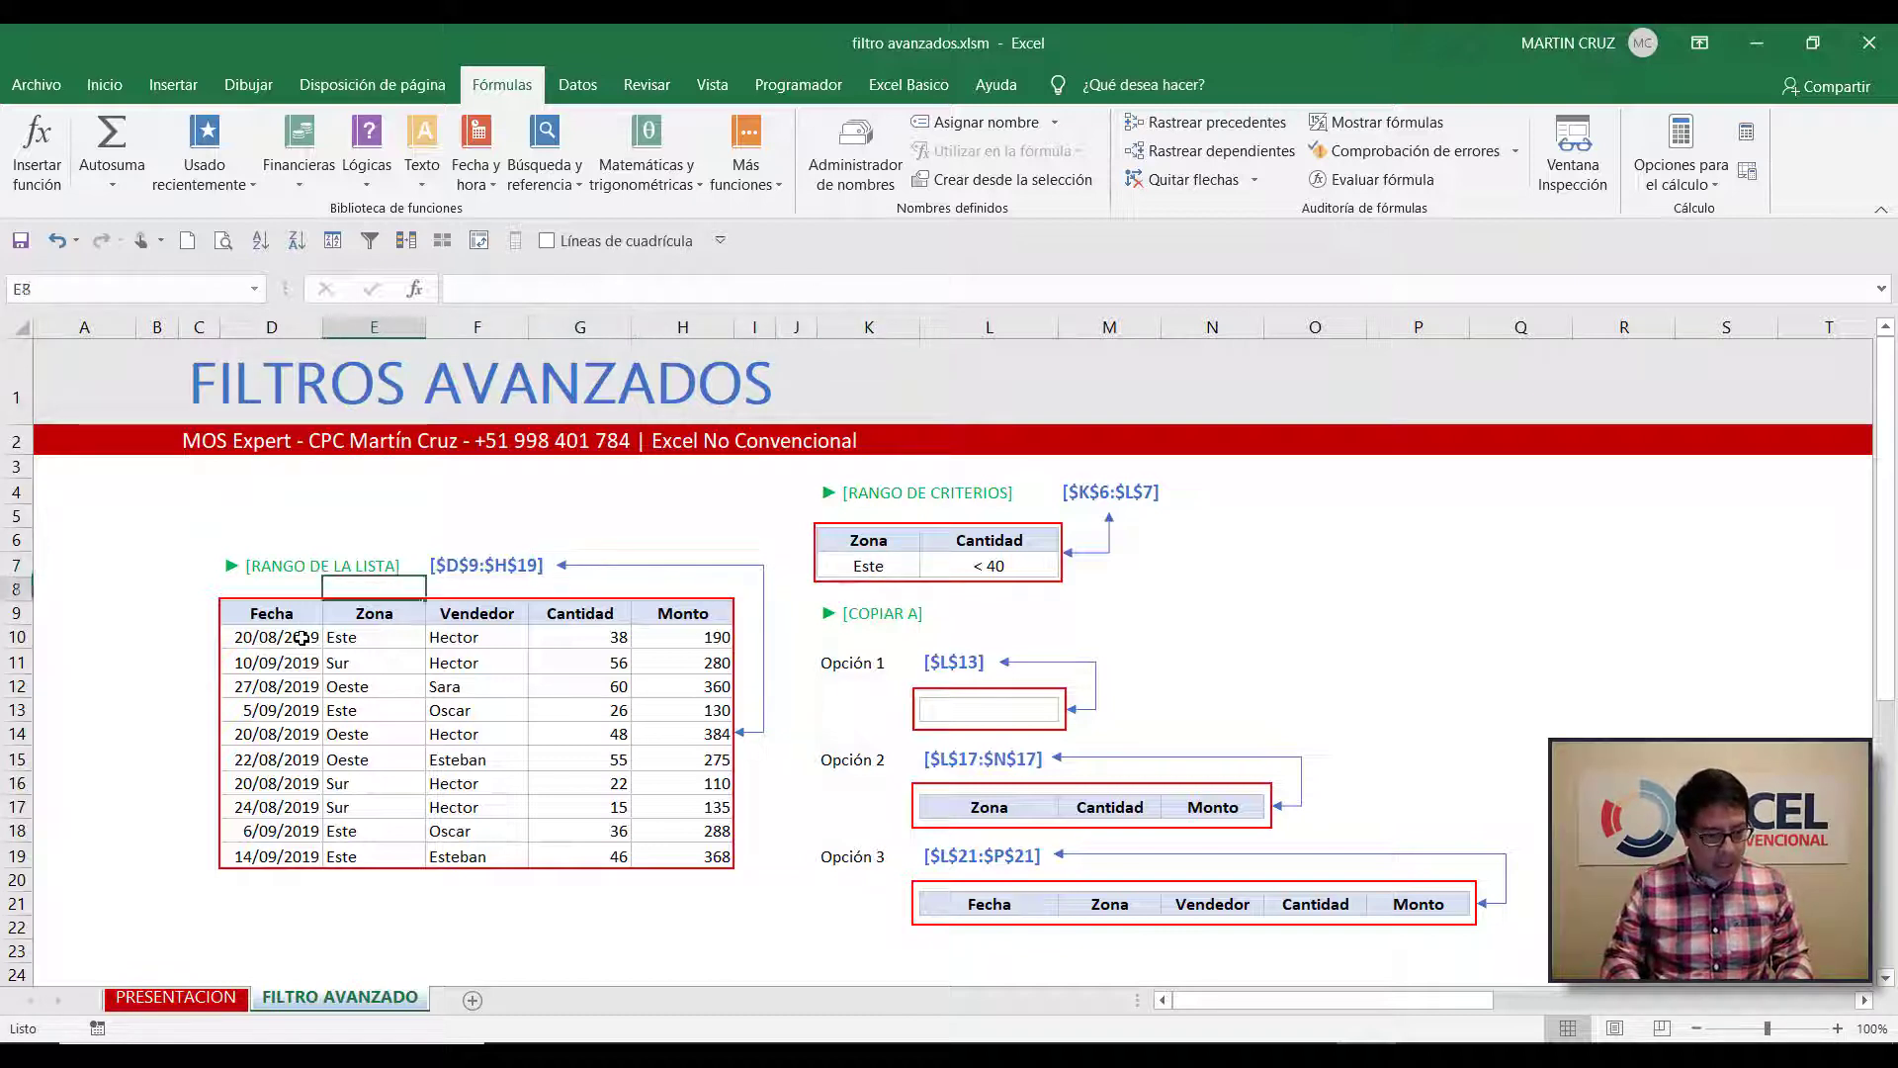
pyautogui.press('Up')
pyautogui.press('Up')
pyautogui.press('Up')
pyautogui.press('Up')
pyautogui.press('Up')
pyautogui.press('Up')
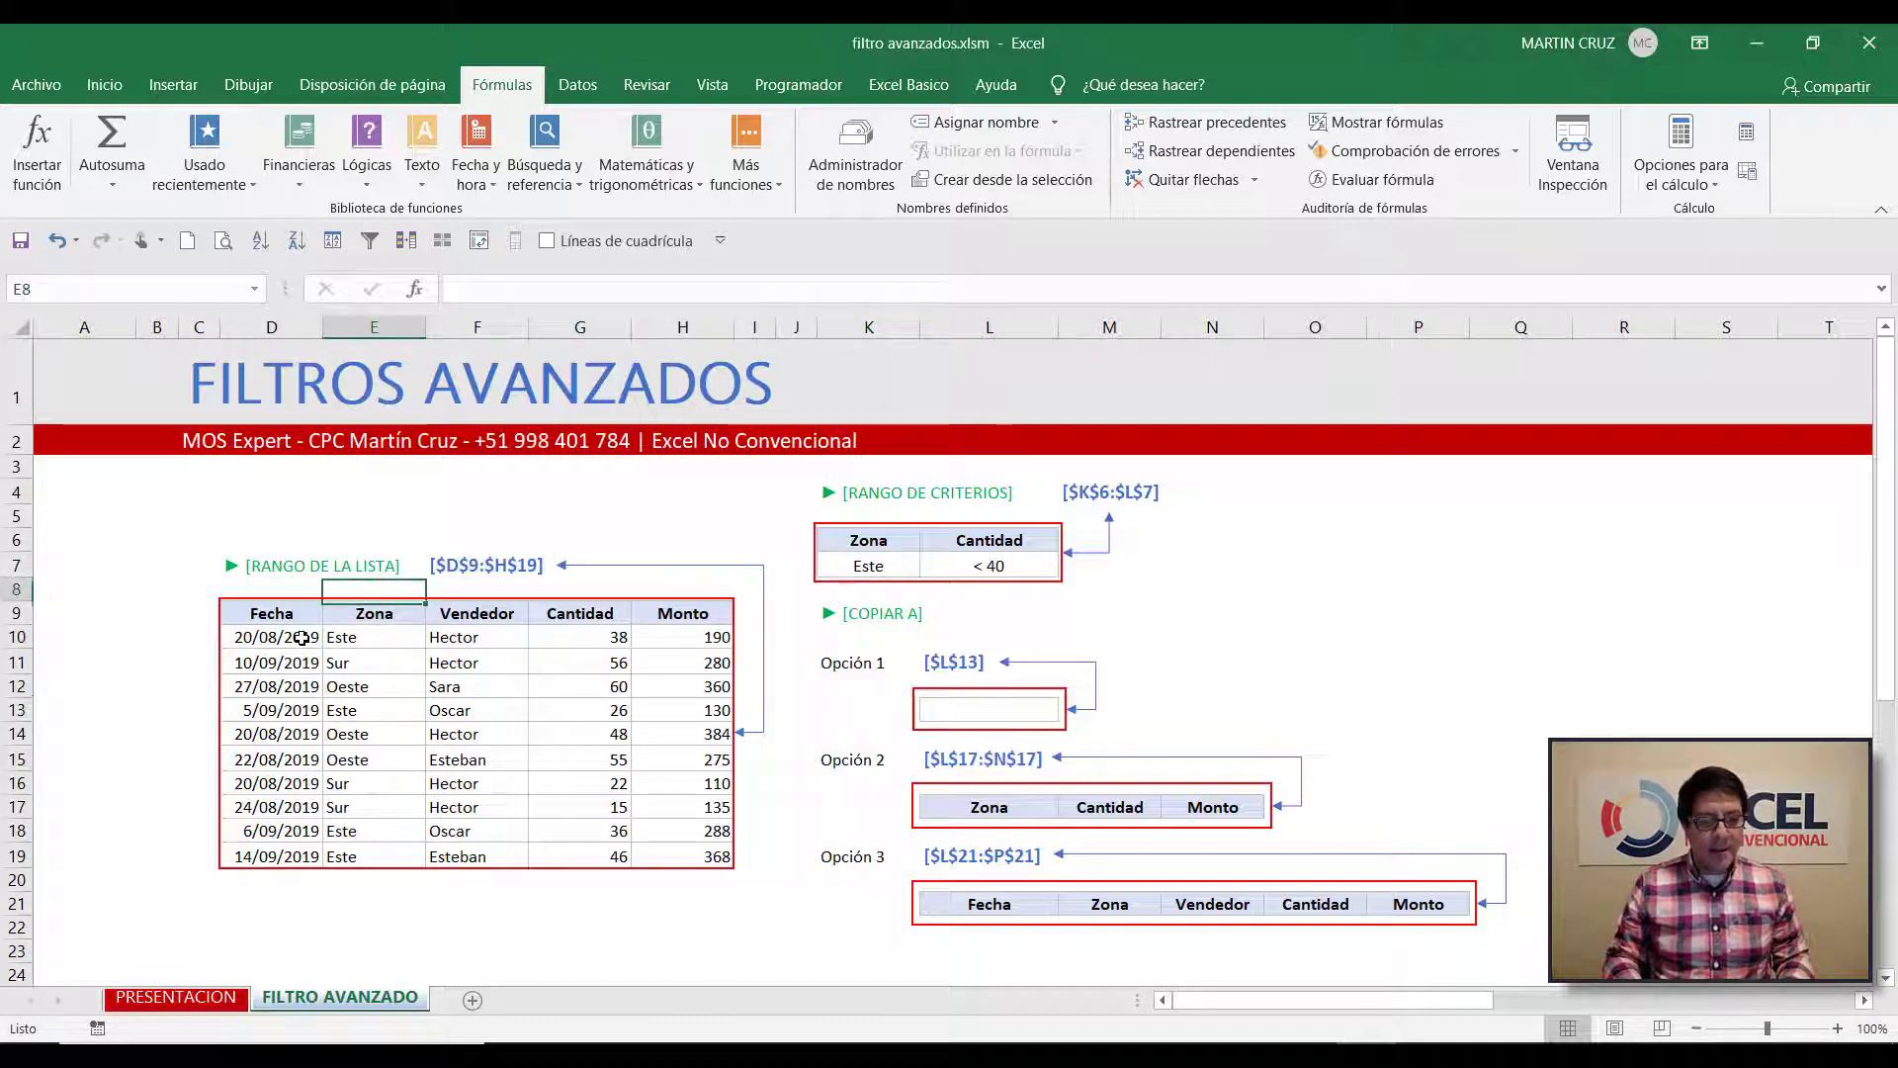
pyautogui.press('Right')
pyautogui.press('Right')
pyautogui.press('Right')
pyautogui.press('Right')
pyautogui.press('Right')
pyautogui.press('Up')
pyautogui.press('Right')
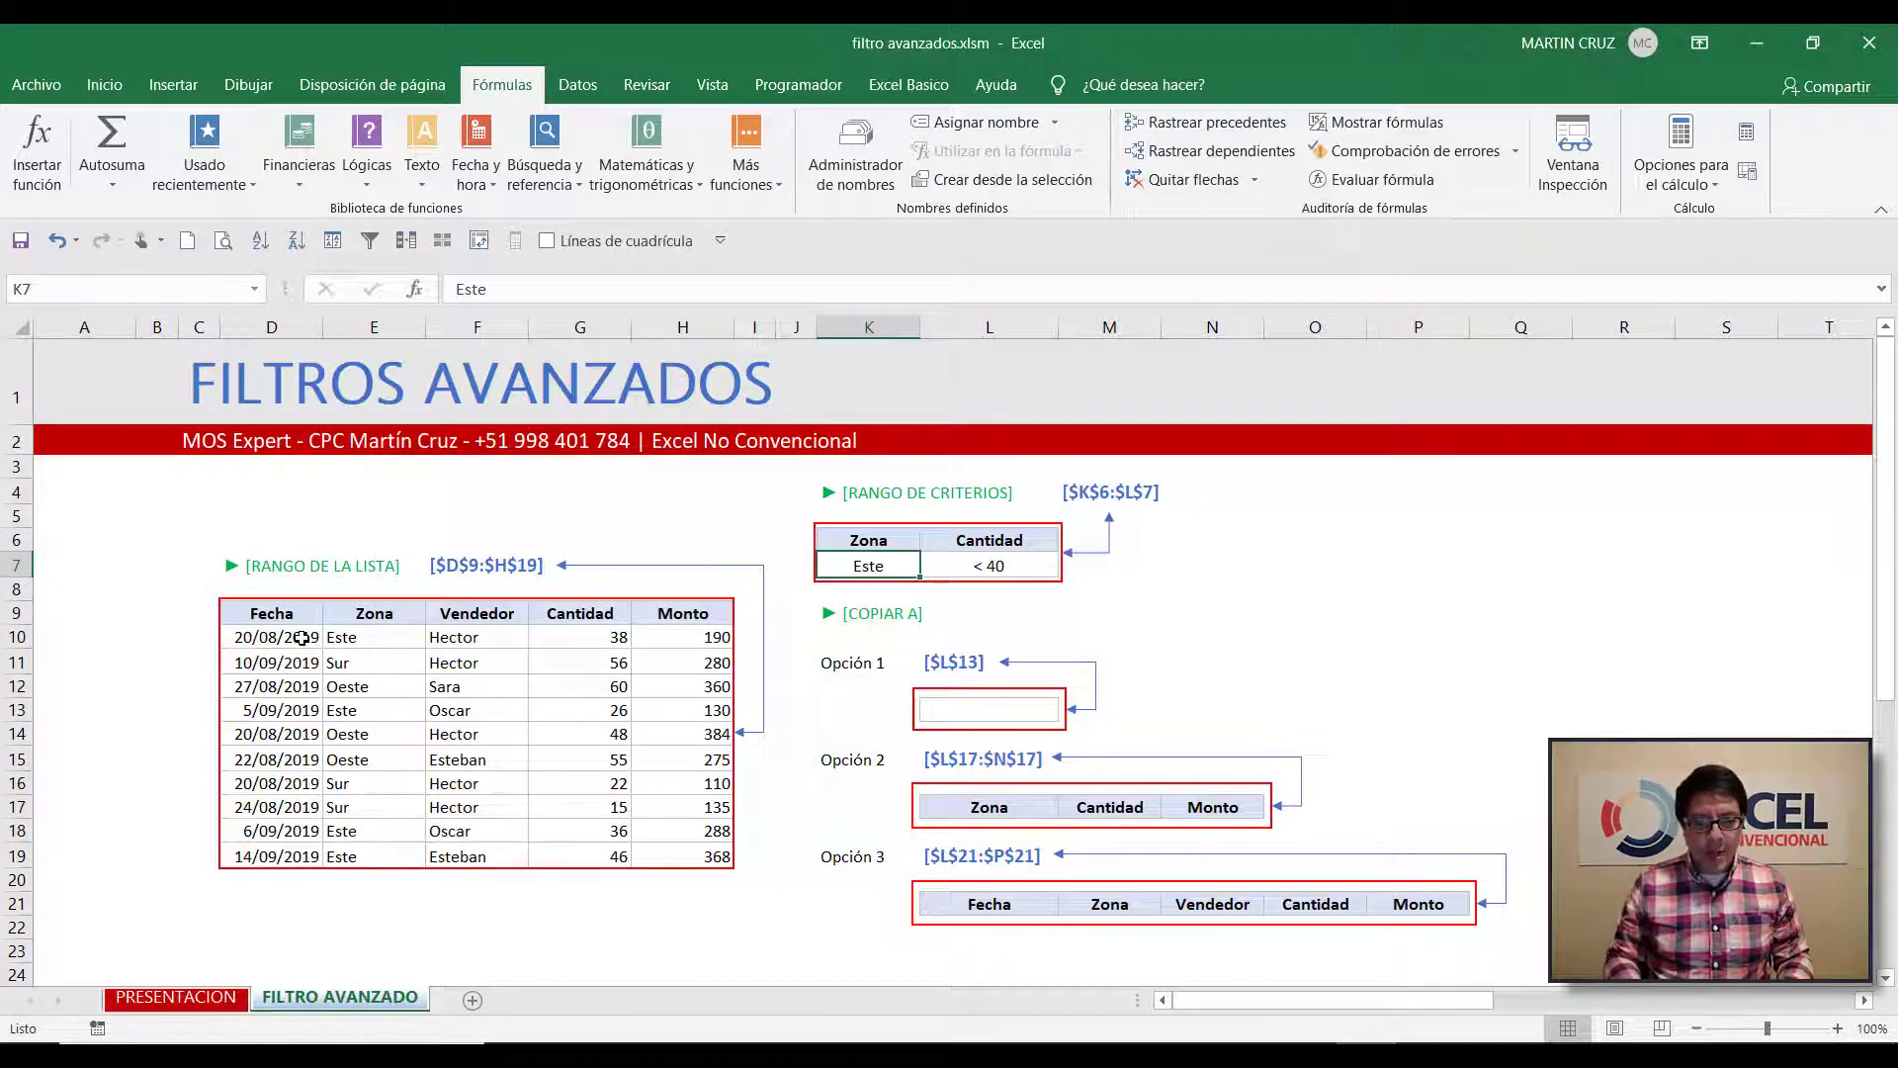
# Review the Zona header and its criterion in K6:K7 alongside the neighbouring Cantidad criterion
pyautogui.press('Up')
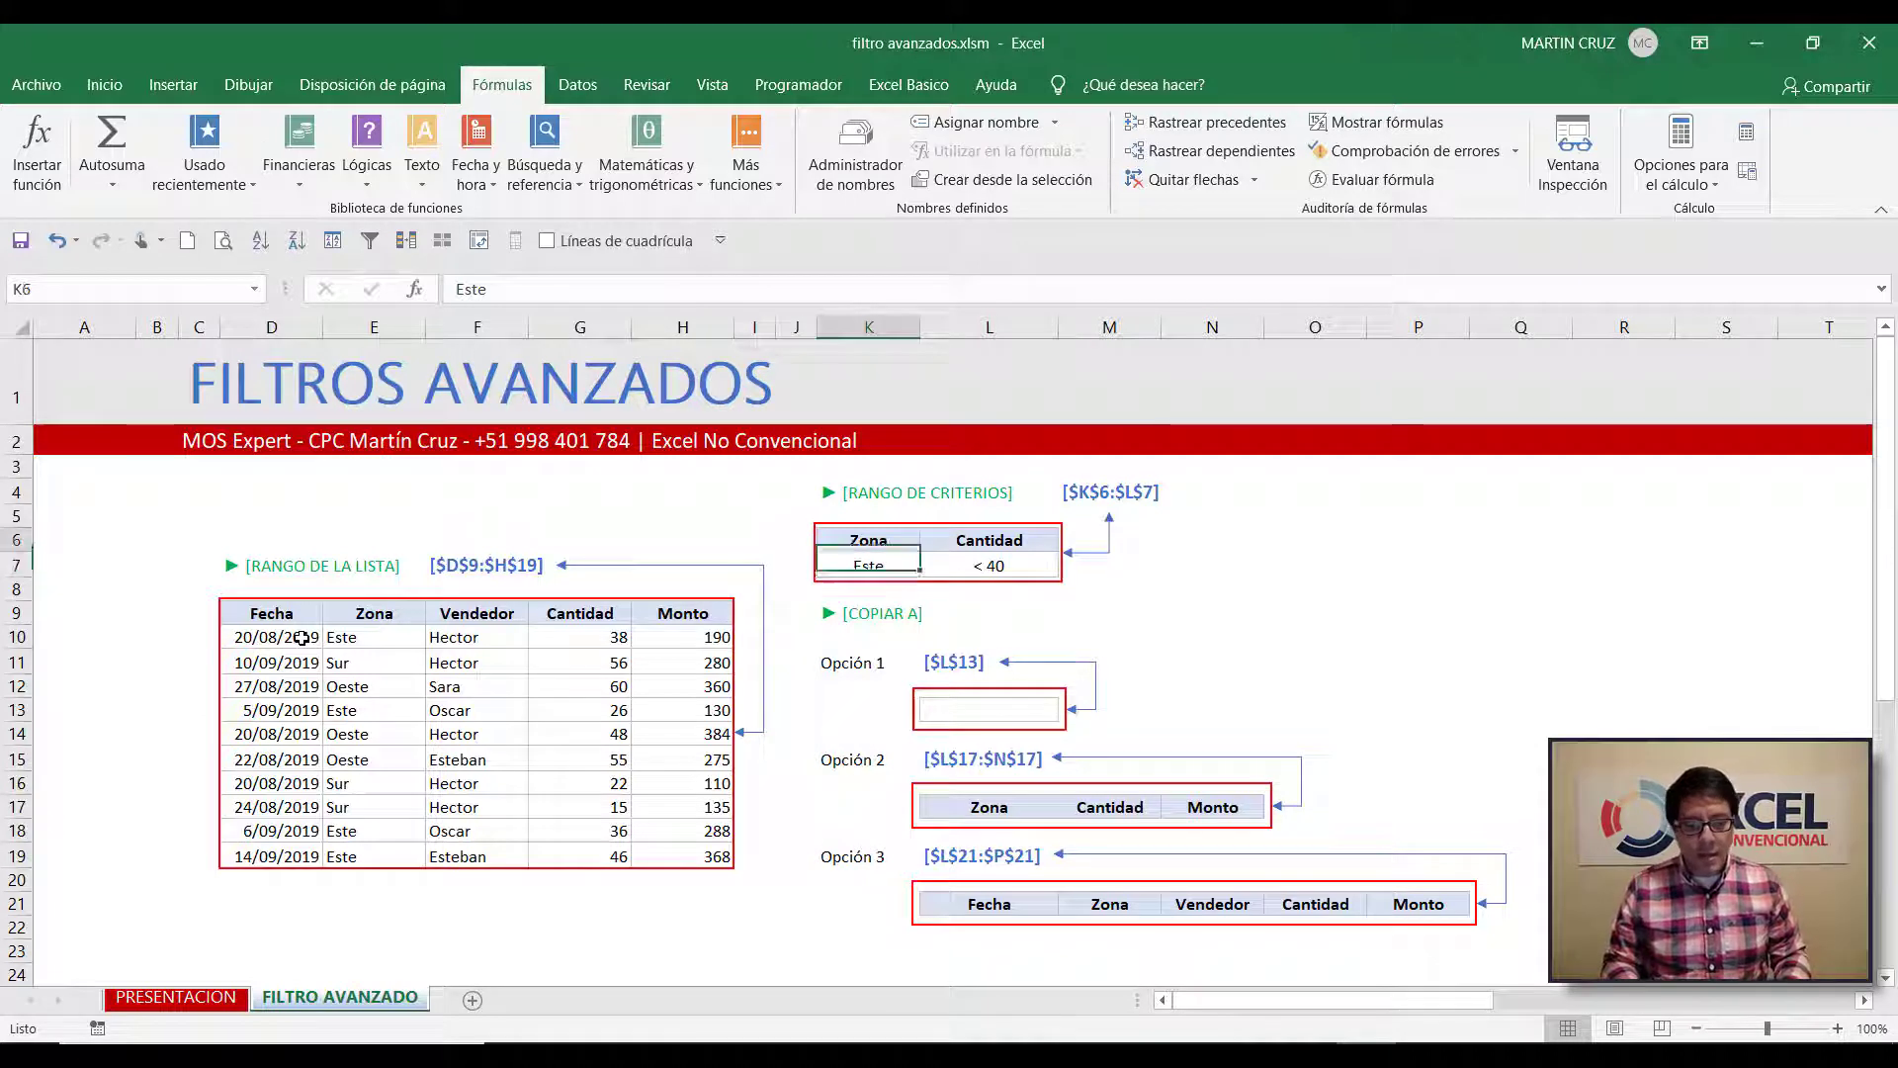
pyautogui.press('Right')
pyautogui.press('Left')
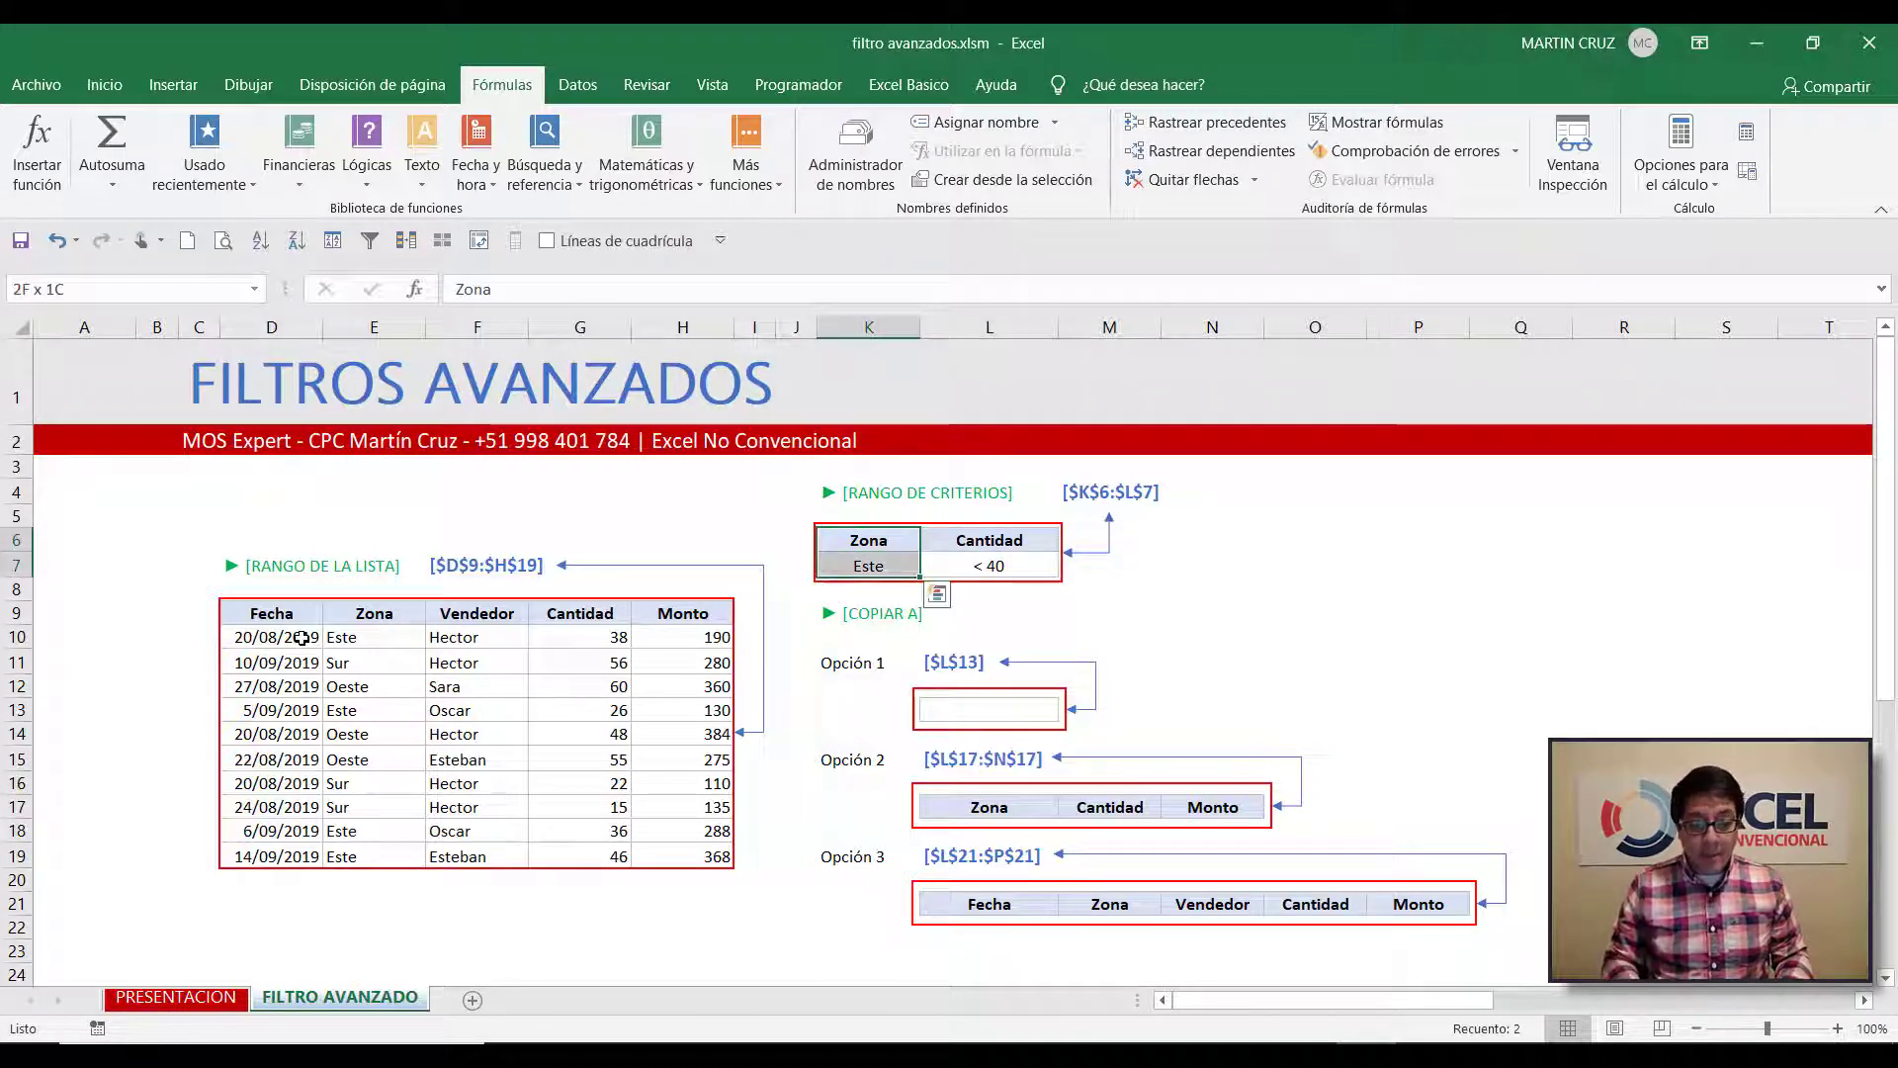
pyautogui.press('Right')
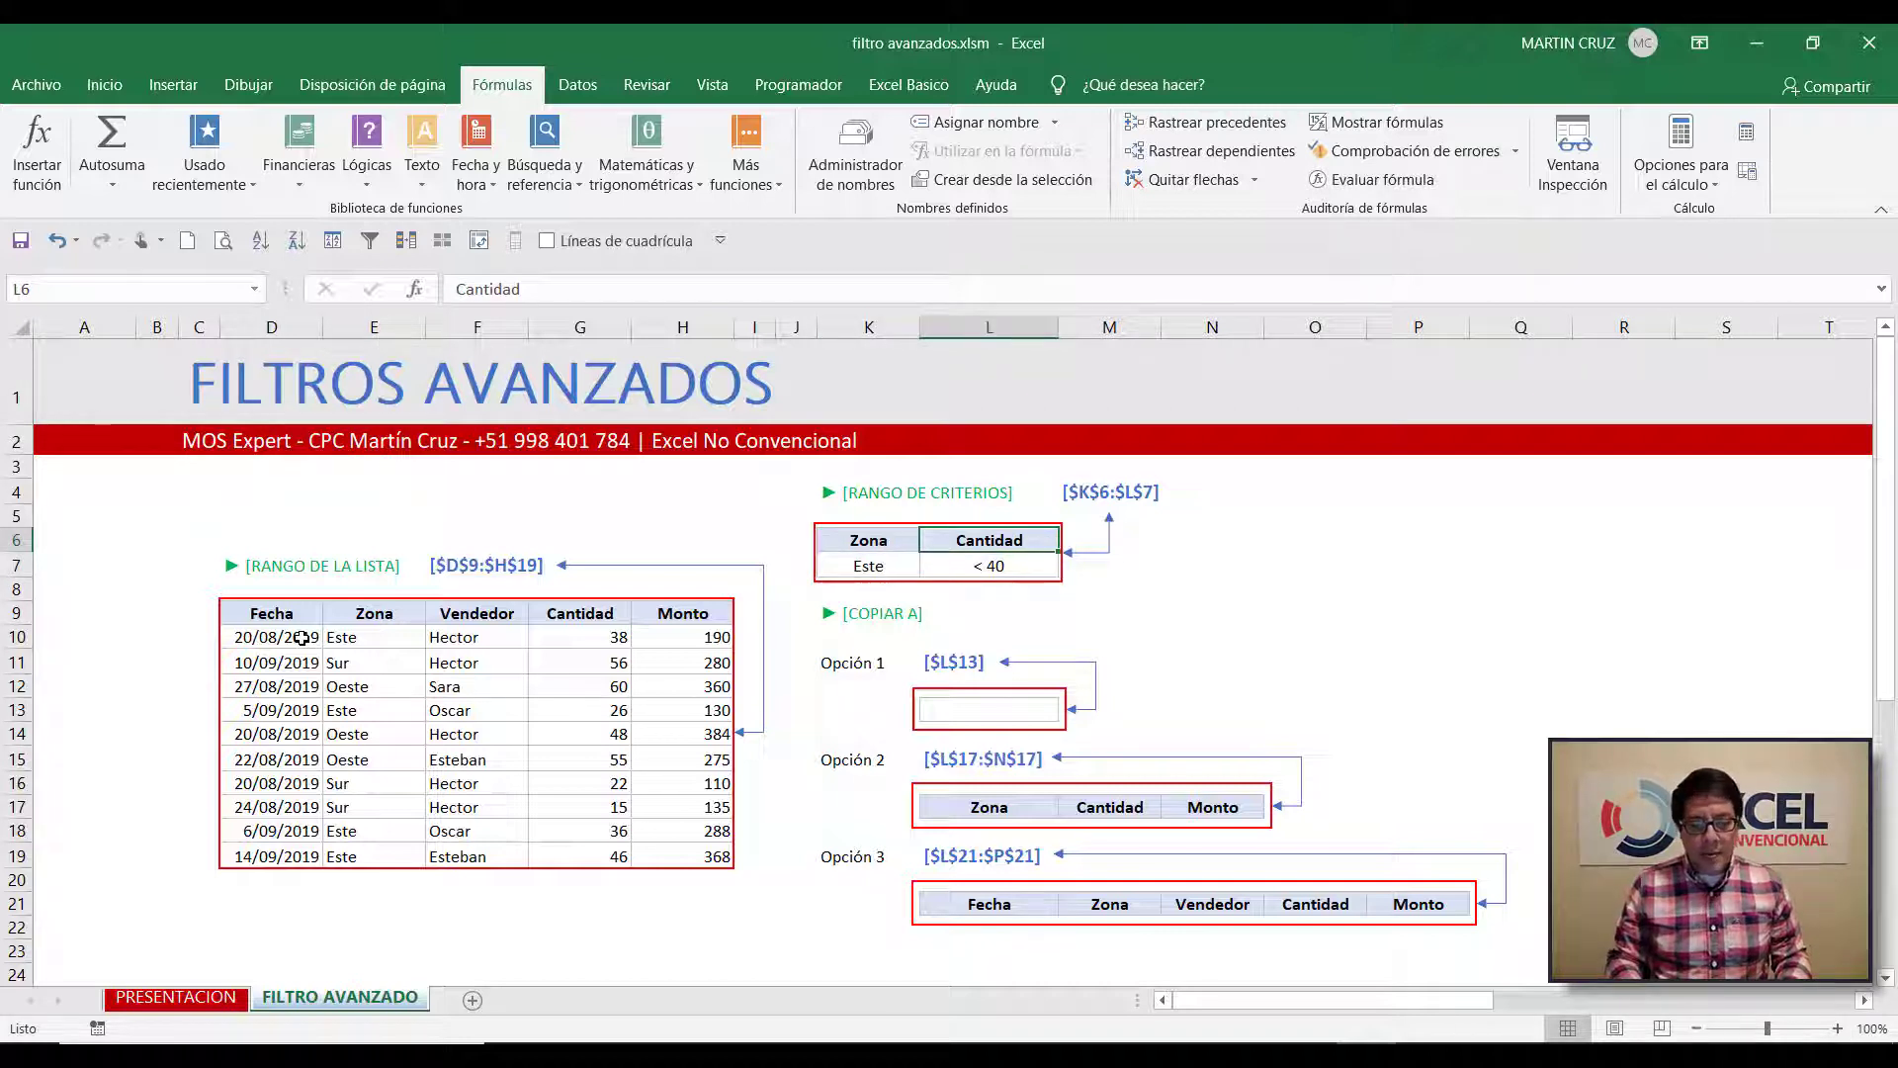
pyautogui.press('Down')
pyautogui.press('Left')
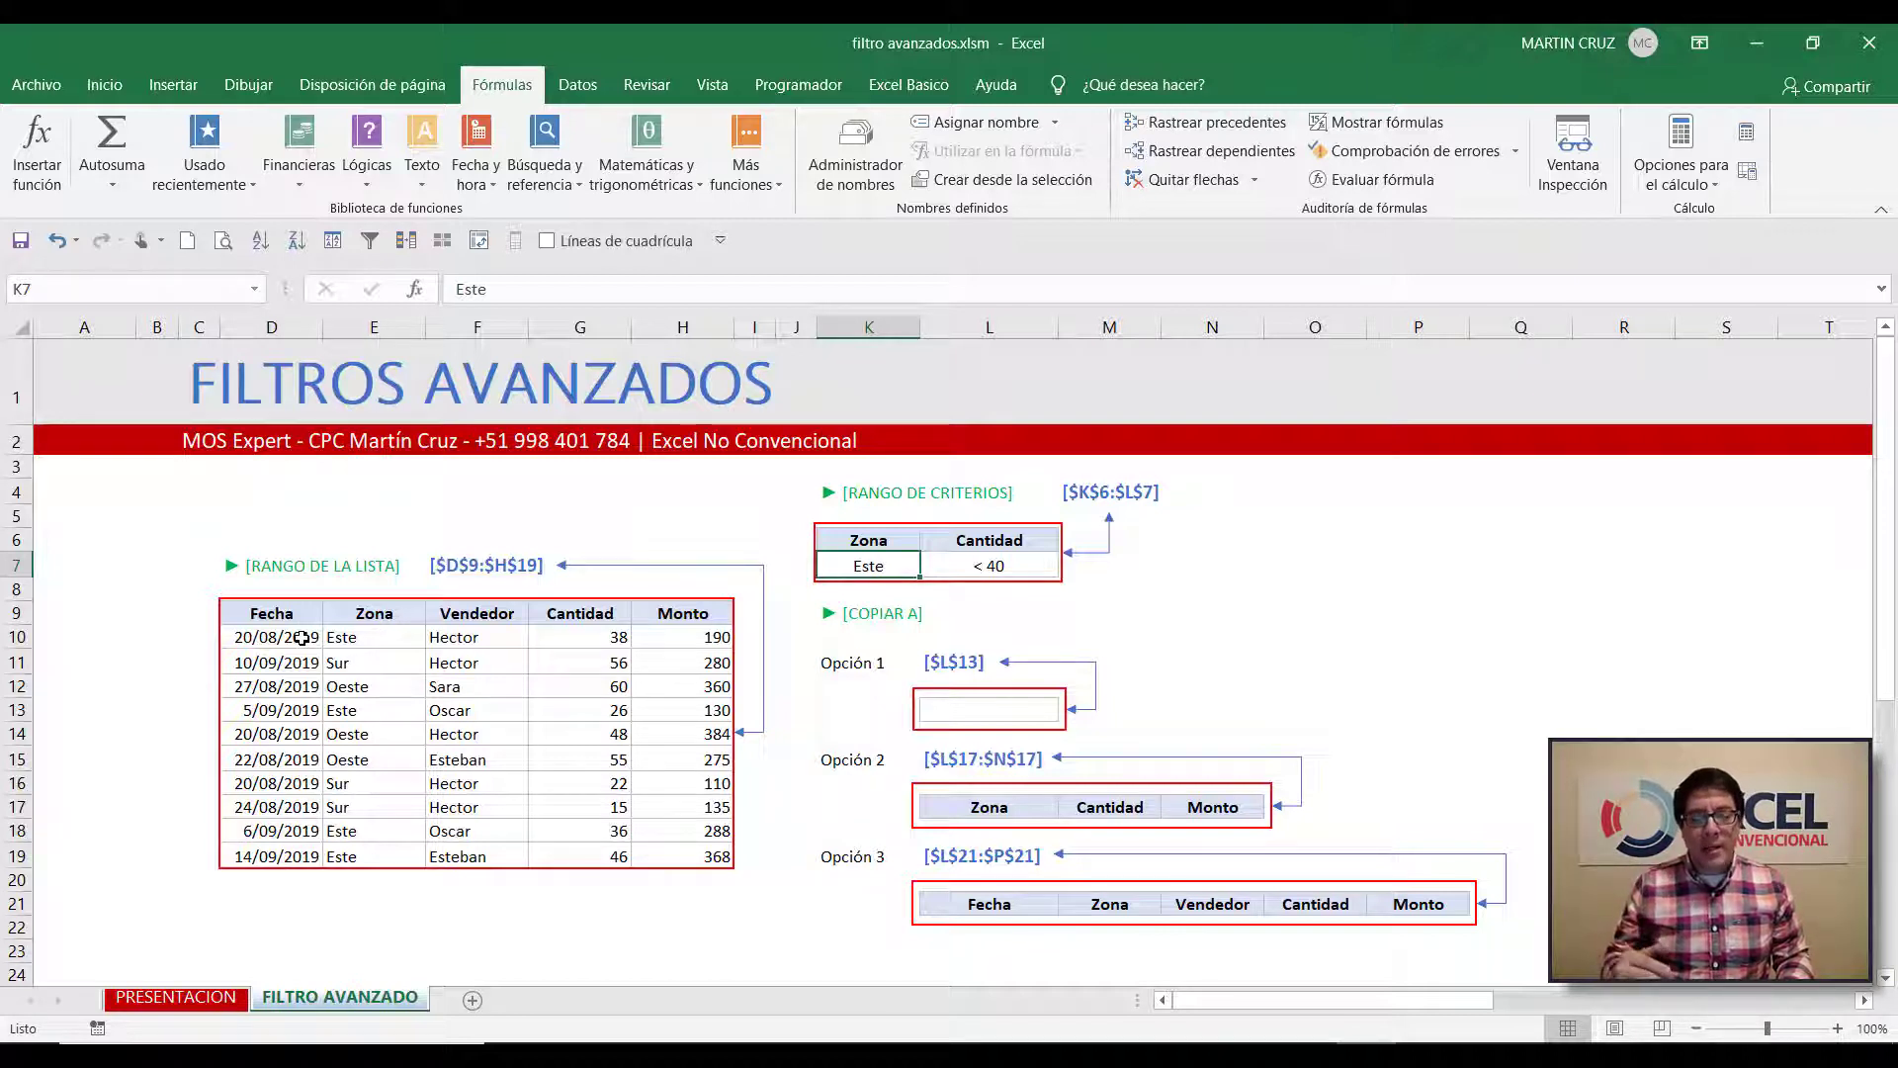
# Examine the Cantidad header in L6 and its criterion in L7
pyautogui.press('Right')
pyautogui.press('Up')
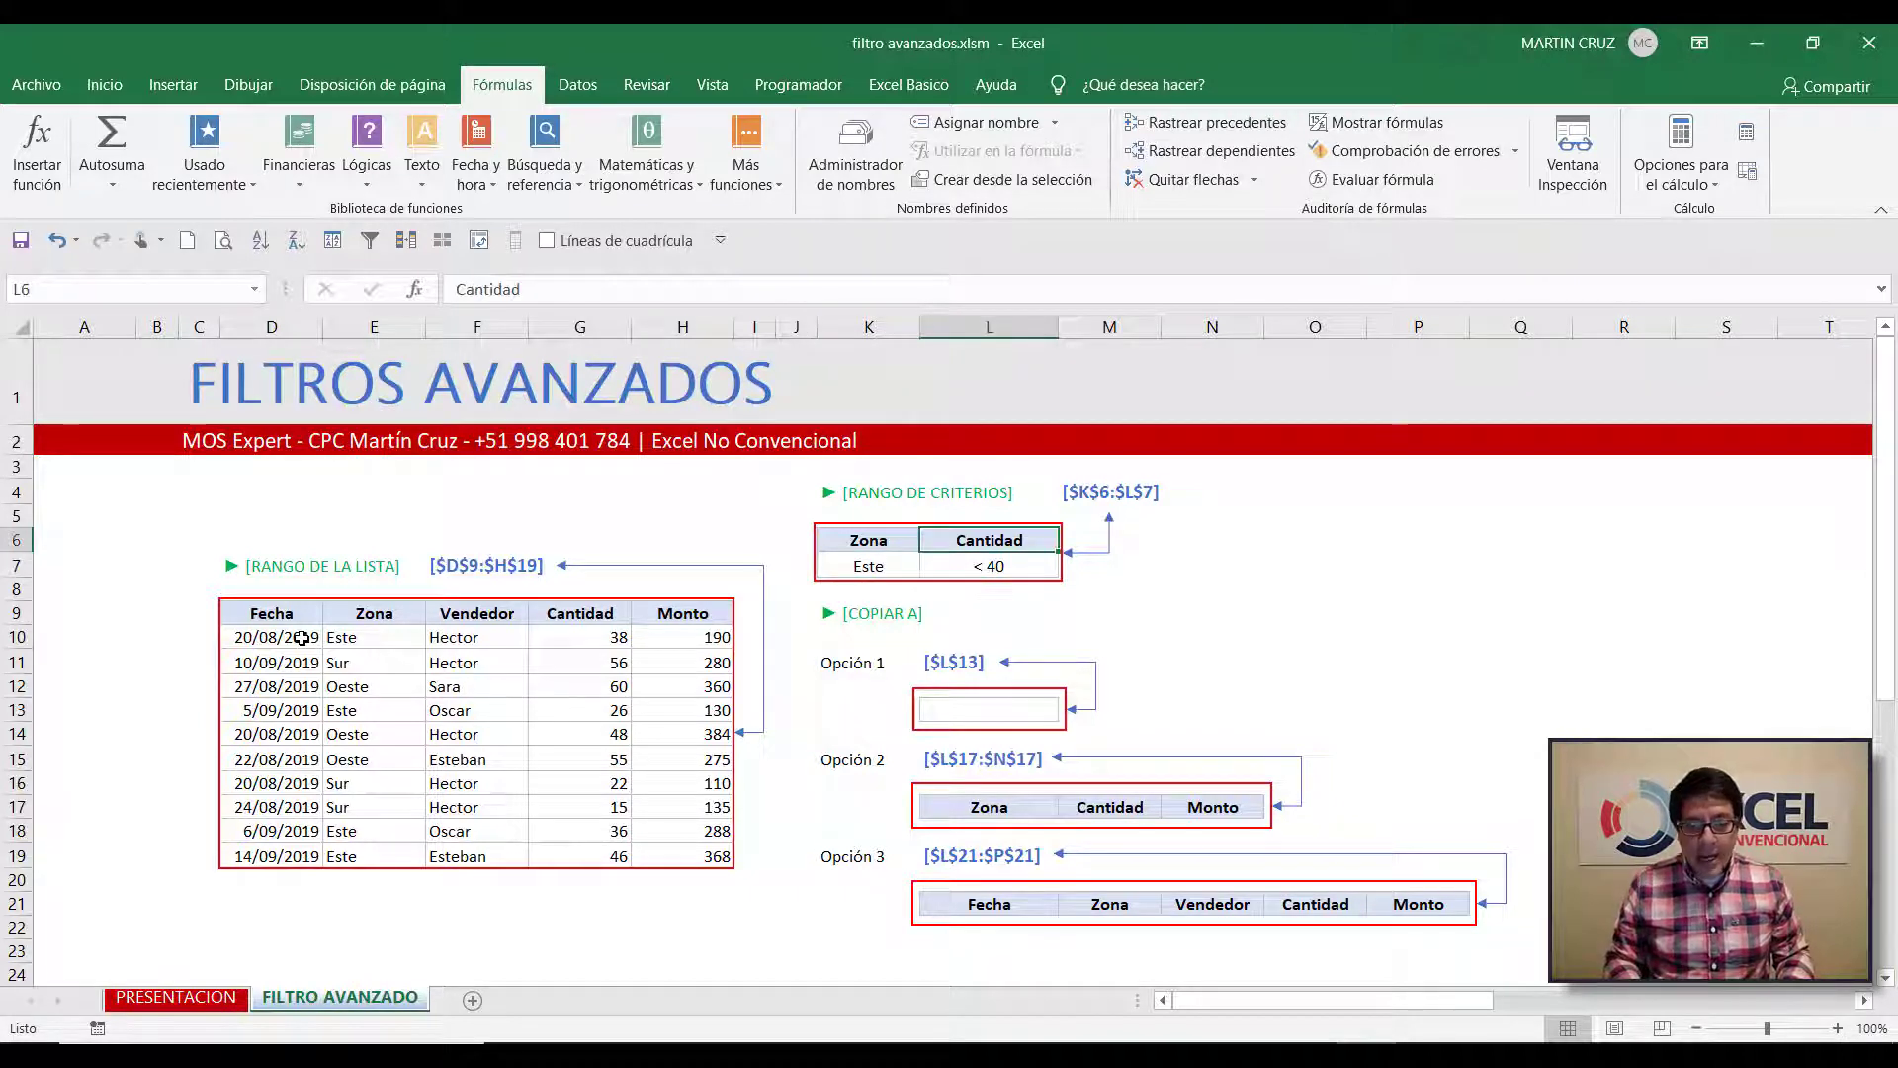
pyautogui.press('Left')
pyautogui.press('Right')
pyautogui.press('Down')
pyautogui.press('Up')
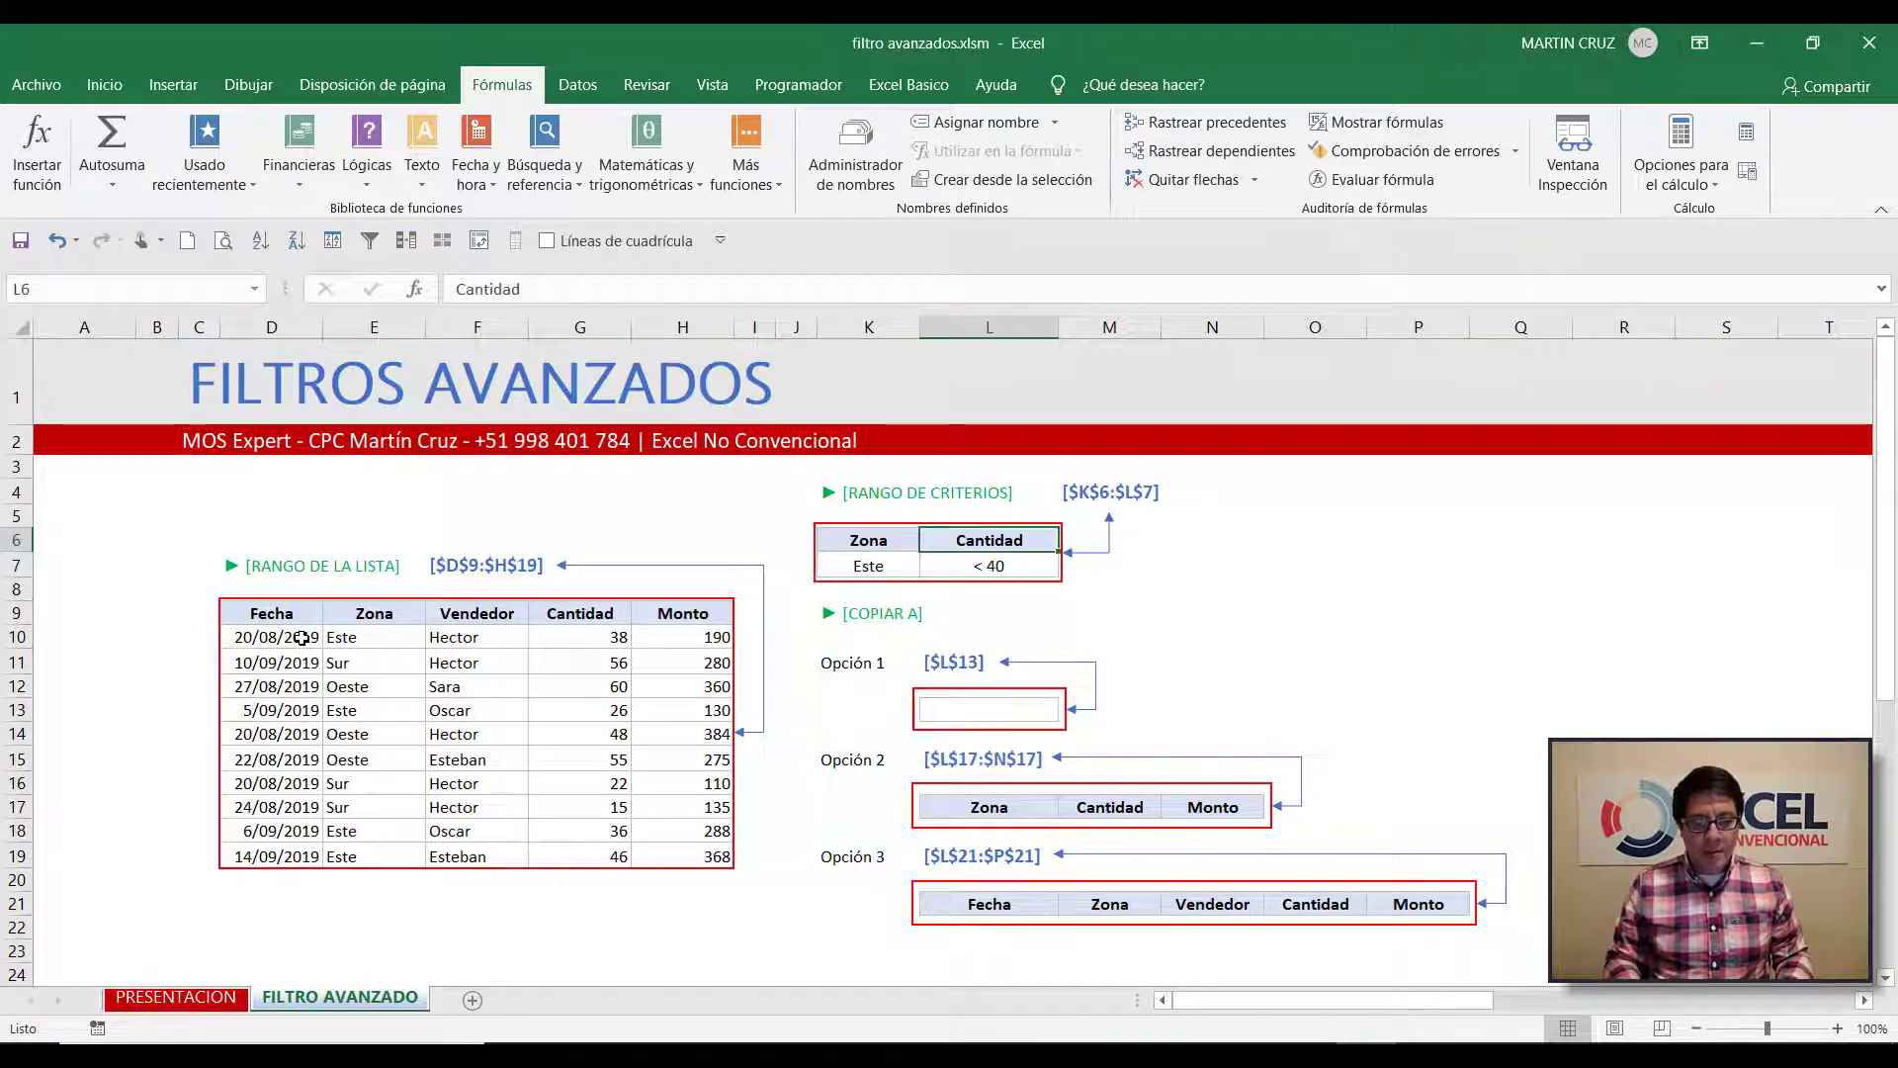
pyautogui.press('Down')
pyautogui.press('Up')
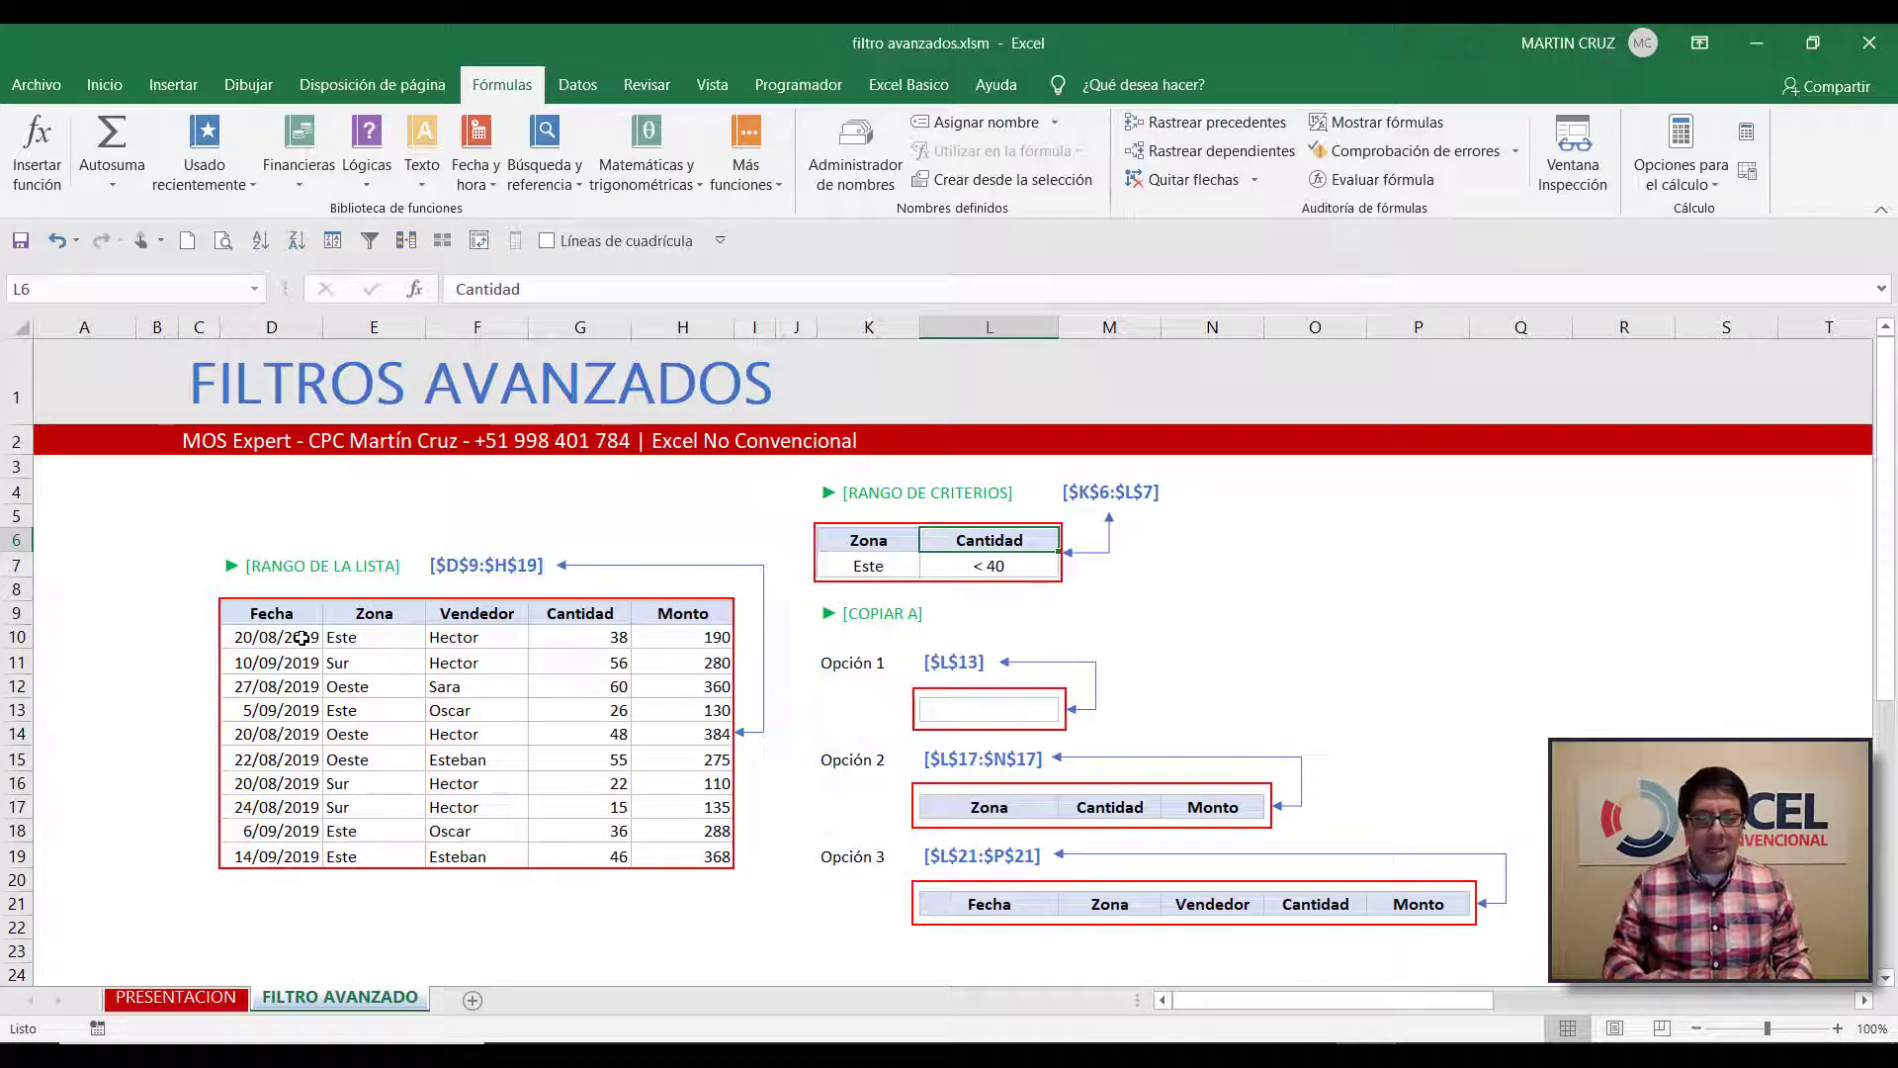
pyautogui.press('Down')
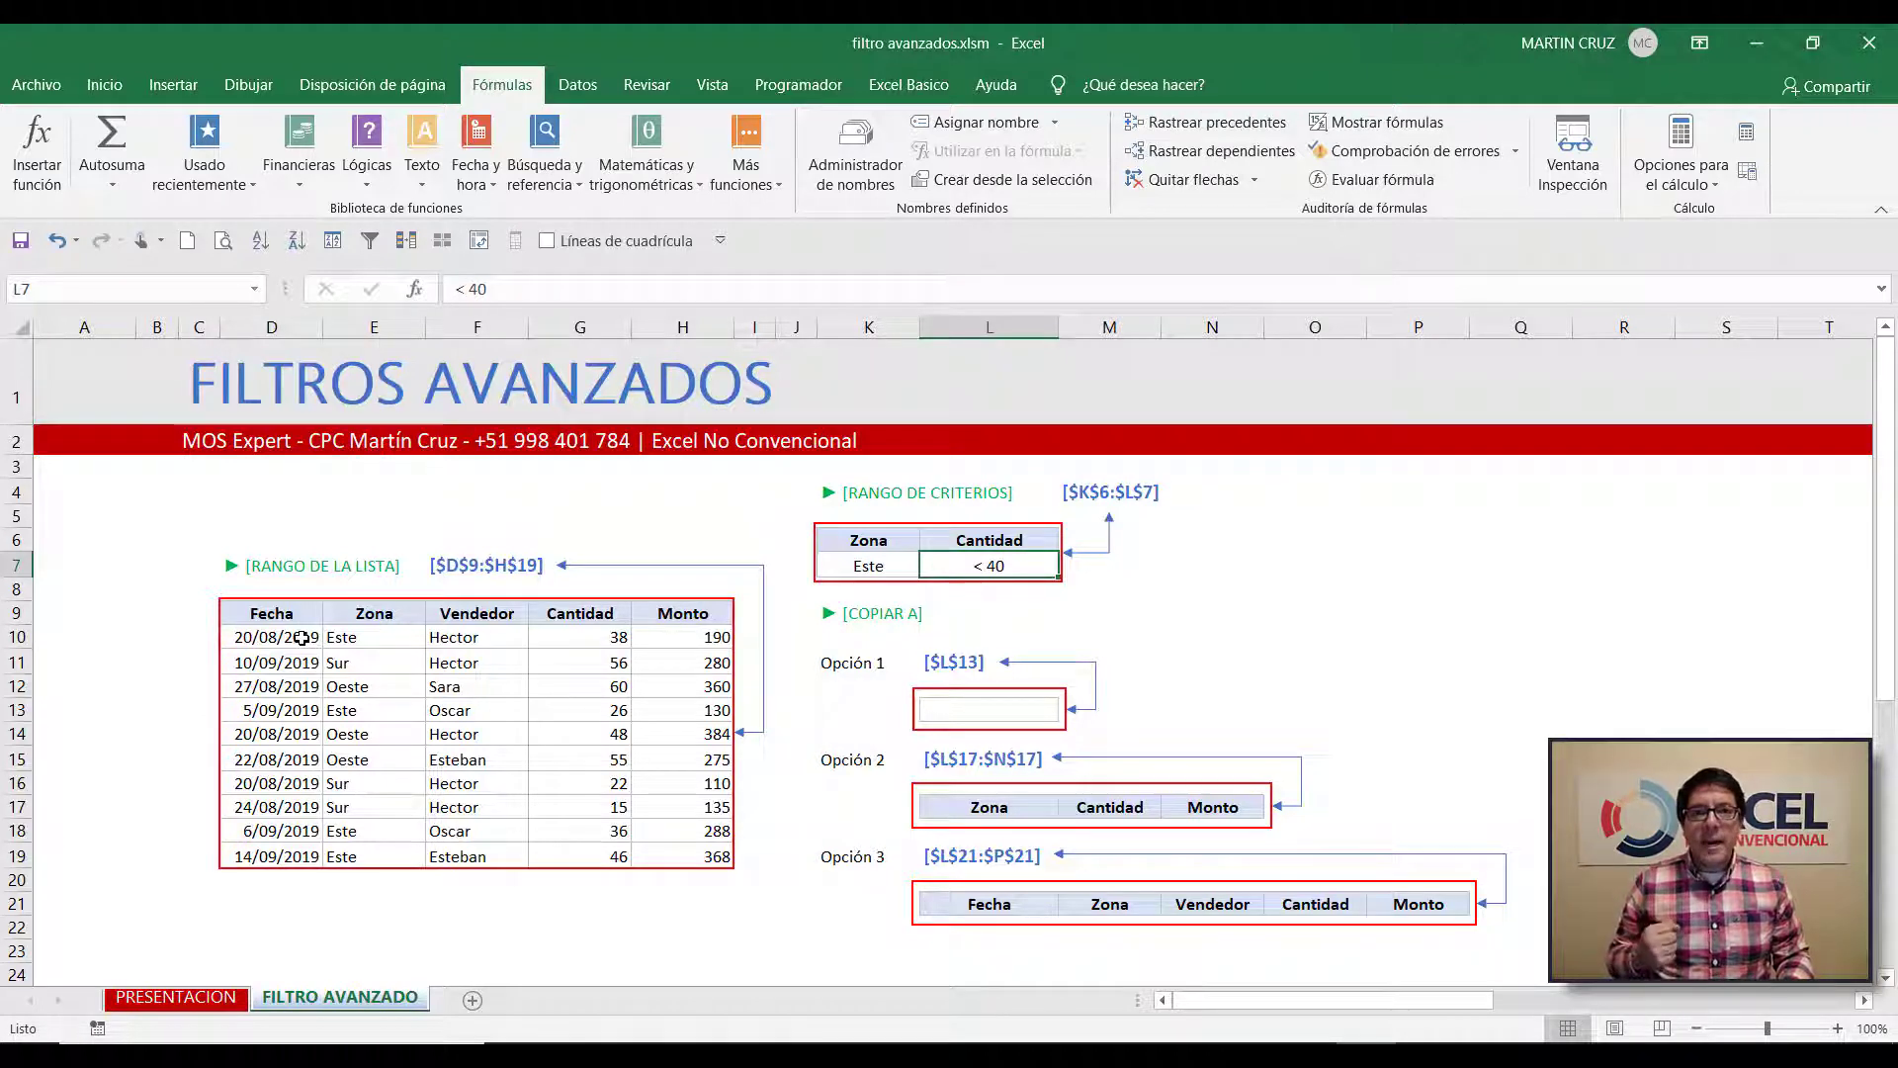
# Select the criteria range K6:L7, checking its header row and its condition row
pyautogui.press('Up')
pyautogui.press('Left')
pyautogui.hotkey('shift', 'Right')
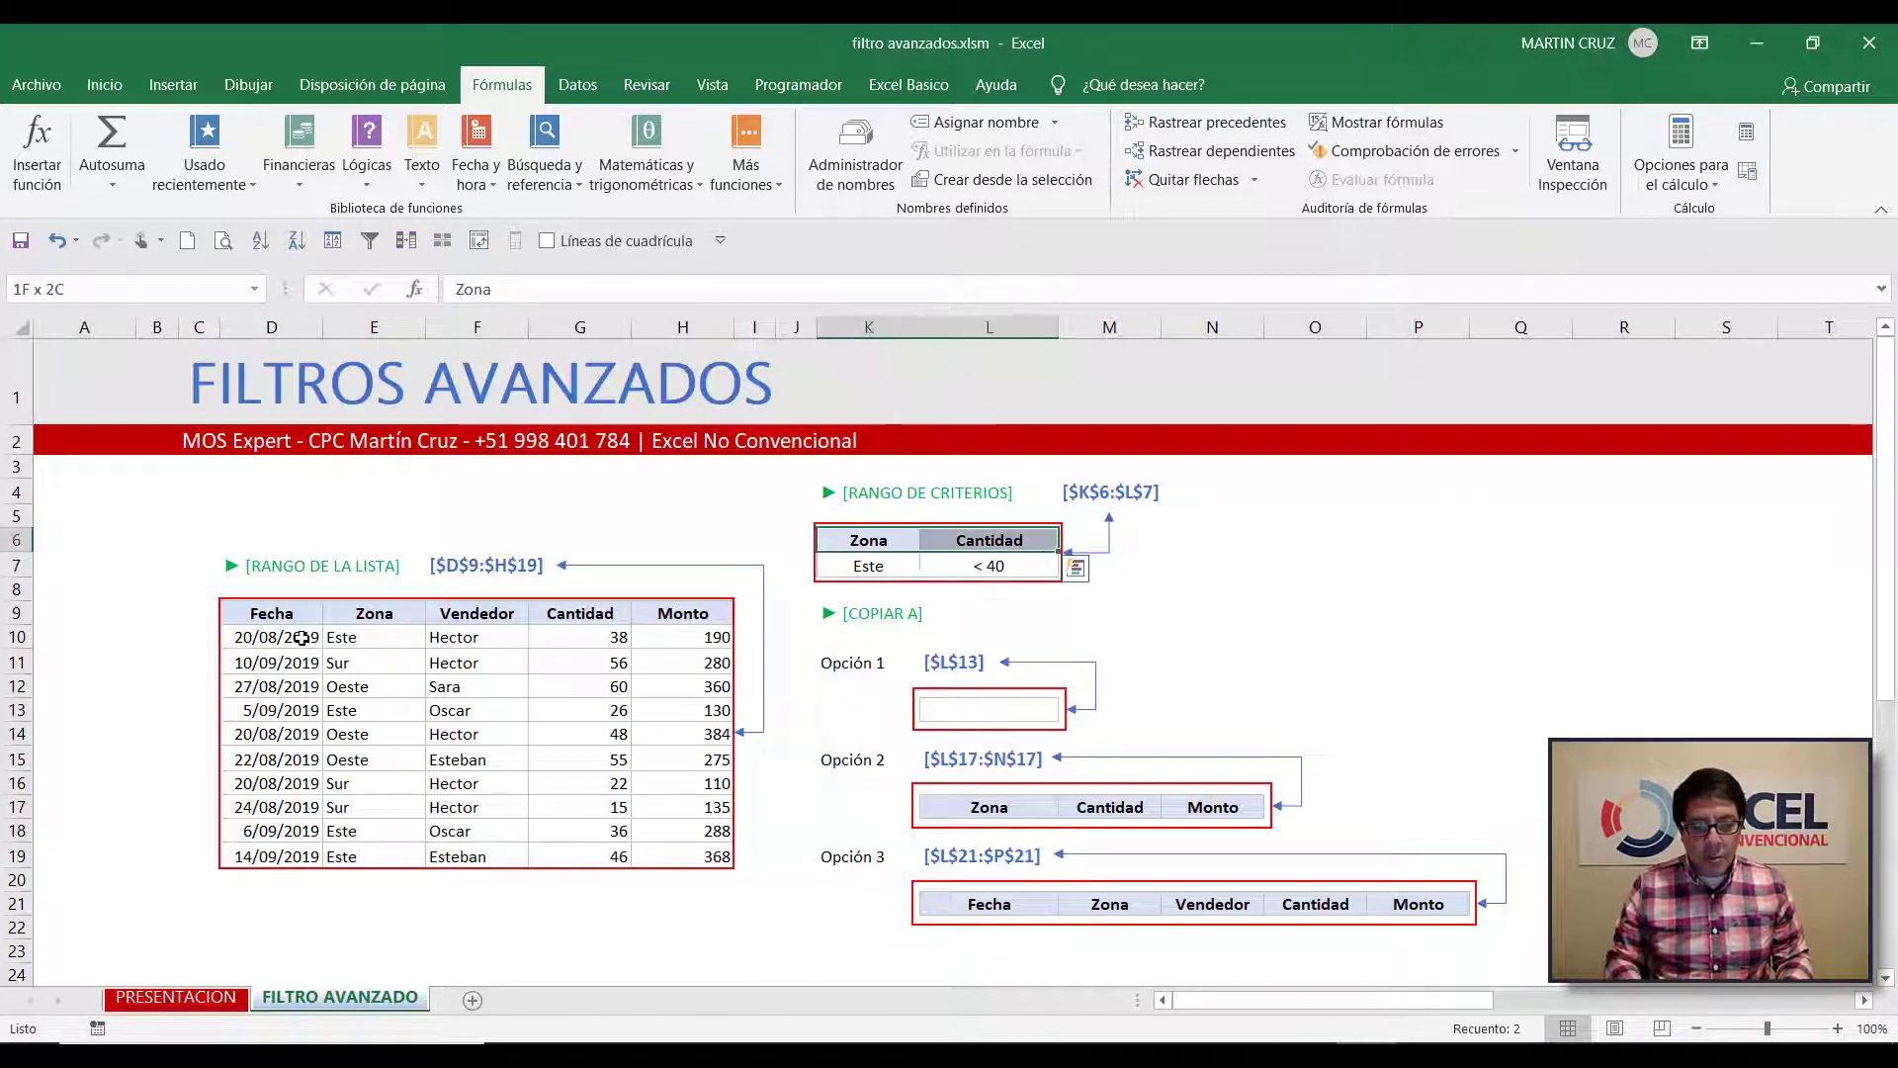
pyautogui.hotkey('shift', 'Down')
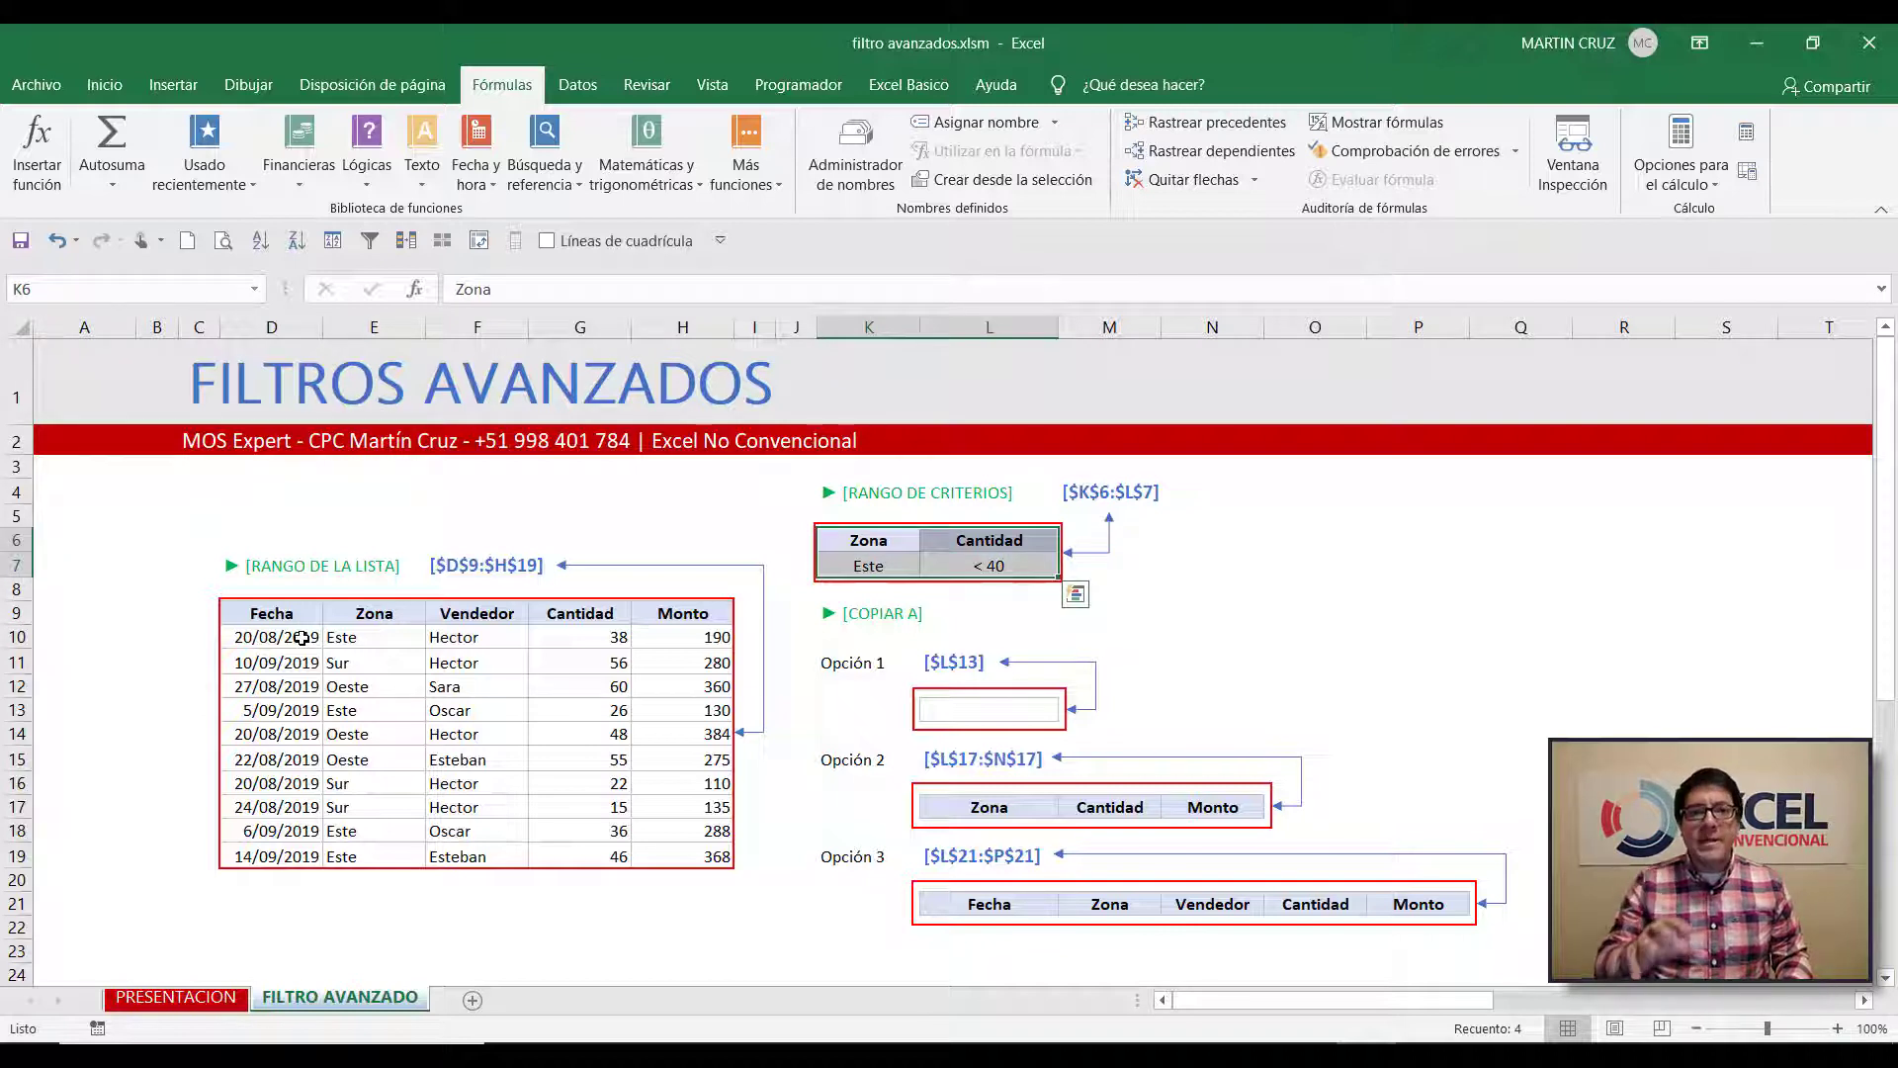
pyautogui.press('Down')
pyautogui.hotkey('shift', 'Right')
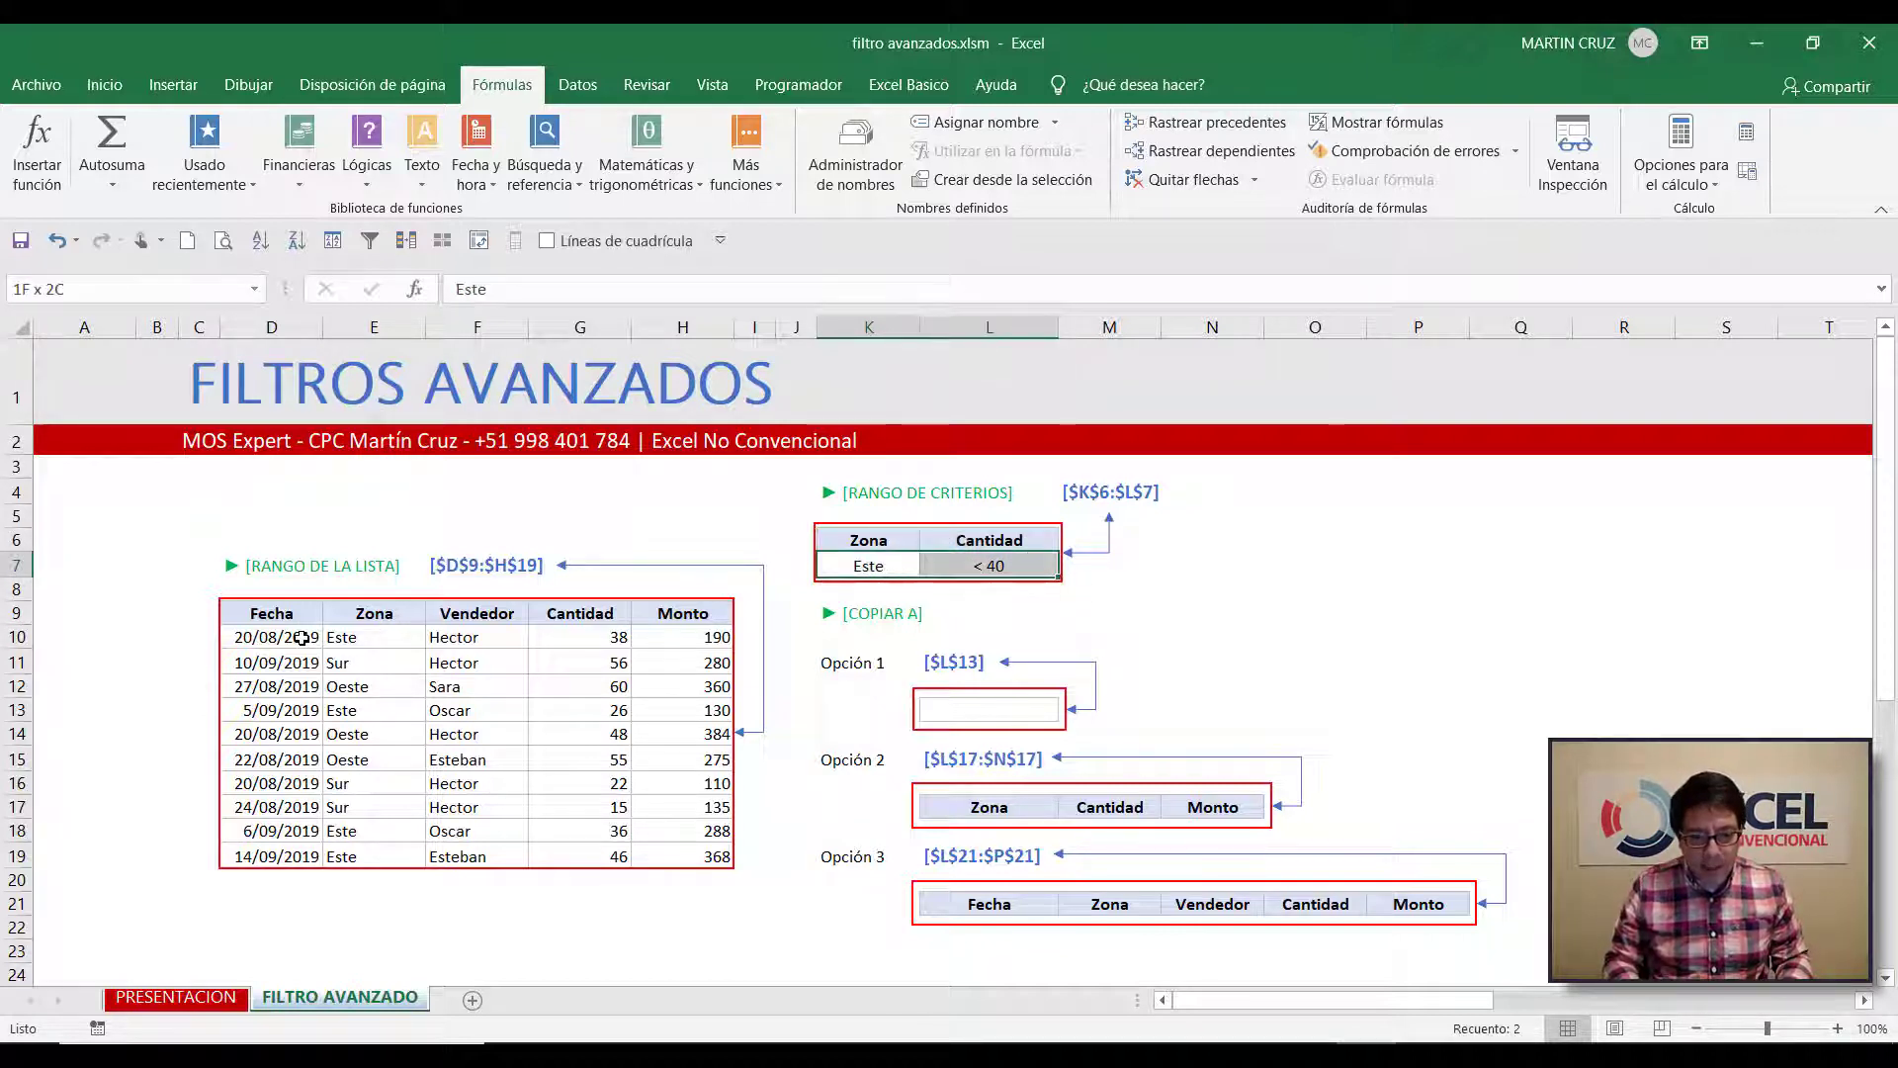
pyautogui.press('Up')
pyautogui.hotkey('shift', 'Right')
pyautogui.hotkey('shift', 'Down')
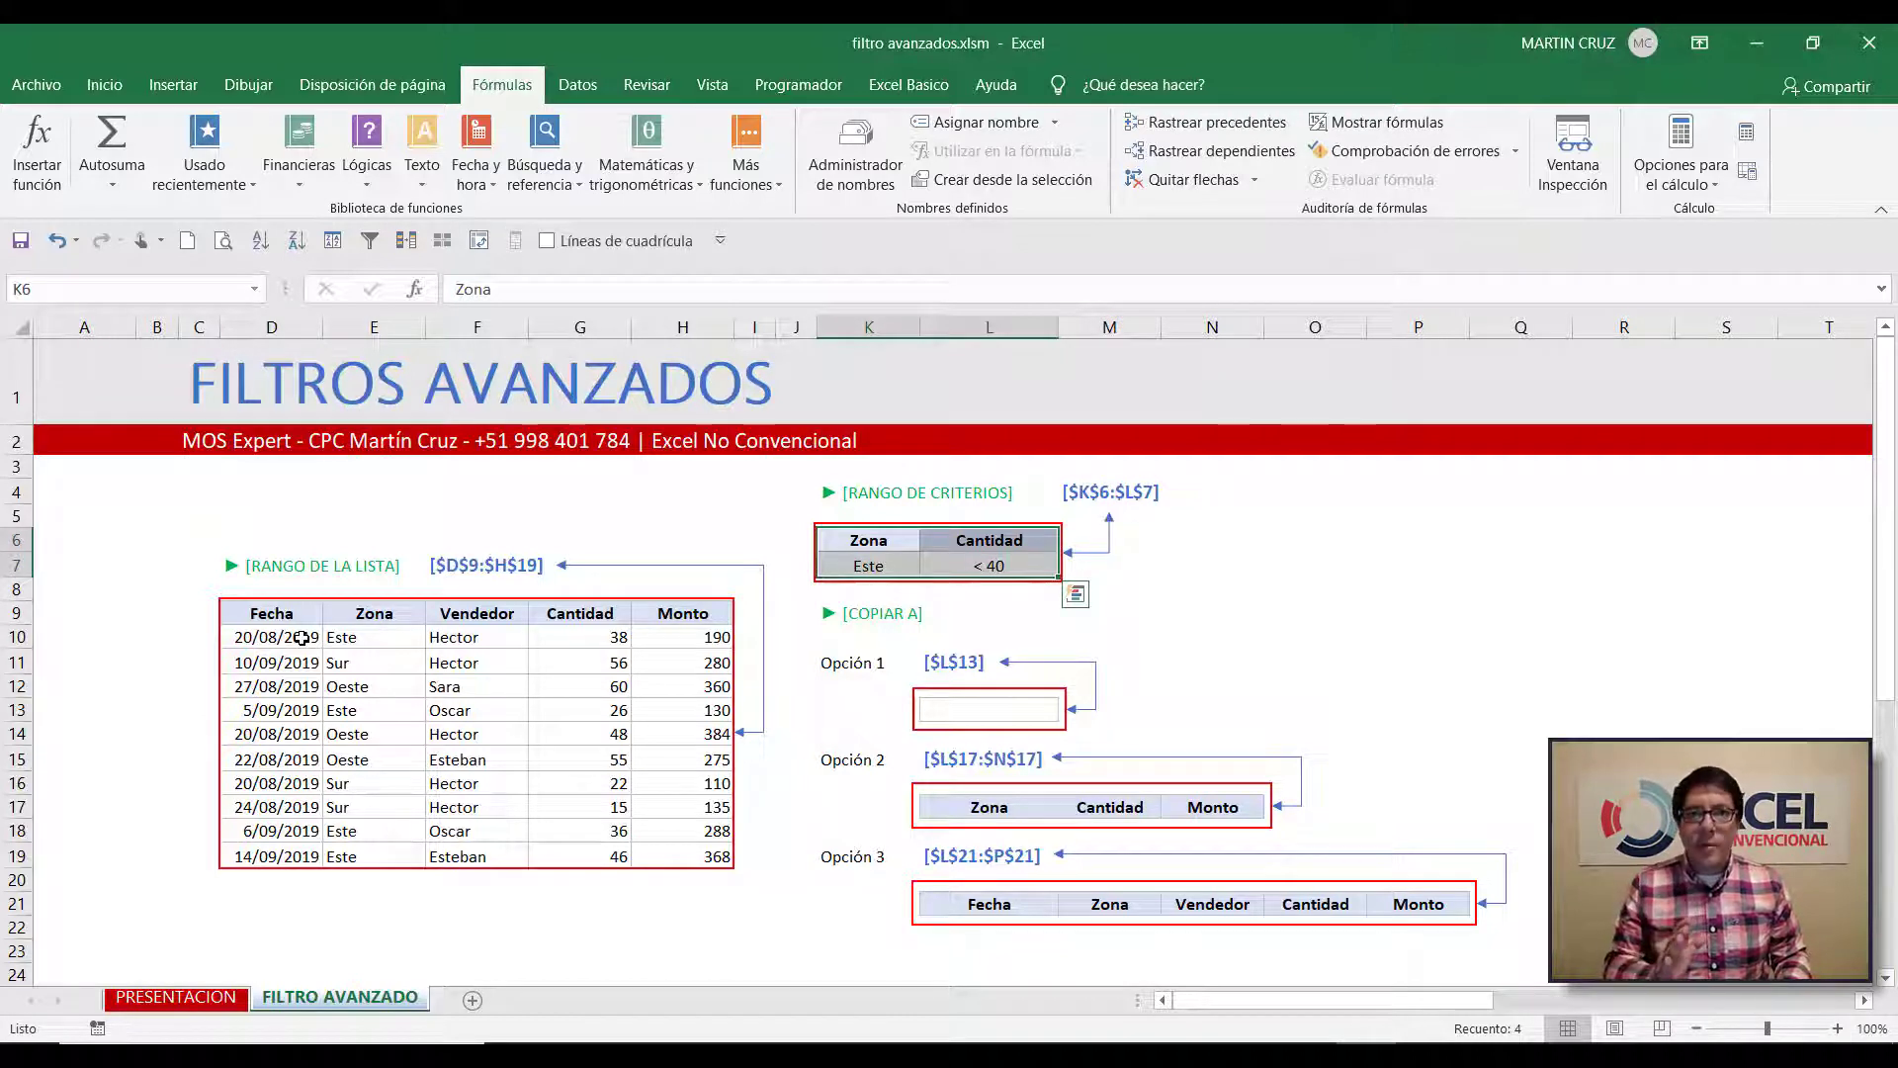
# Look over the three copy-to options below the criteria range, down to row 22 and back up to row 14
pyautogui.press('Down')
pyautogui.press('Down')
pyautogui.press('Down')
pyautogui.press('Down')
pyautogui.press('Down')
pyautogui.press('Down')
pyautogui.press('Down')
pyautogui.press('Down')
pyautogui.press('Down')
pyautogui.press('Down')
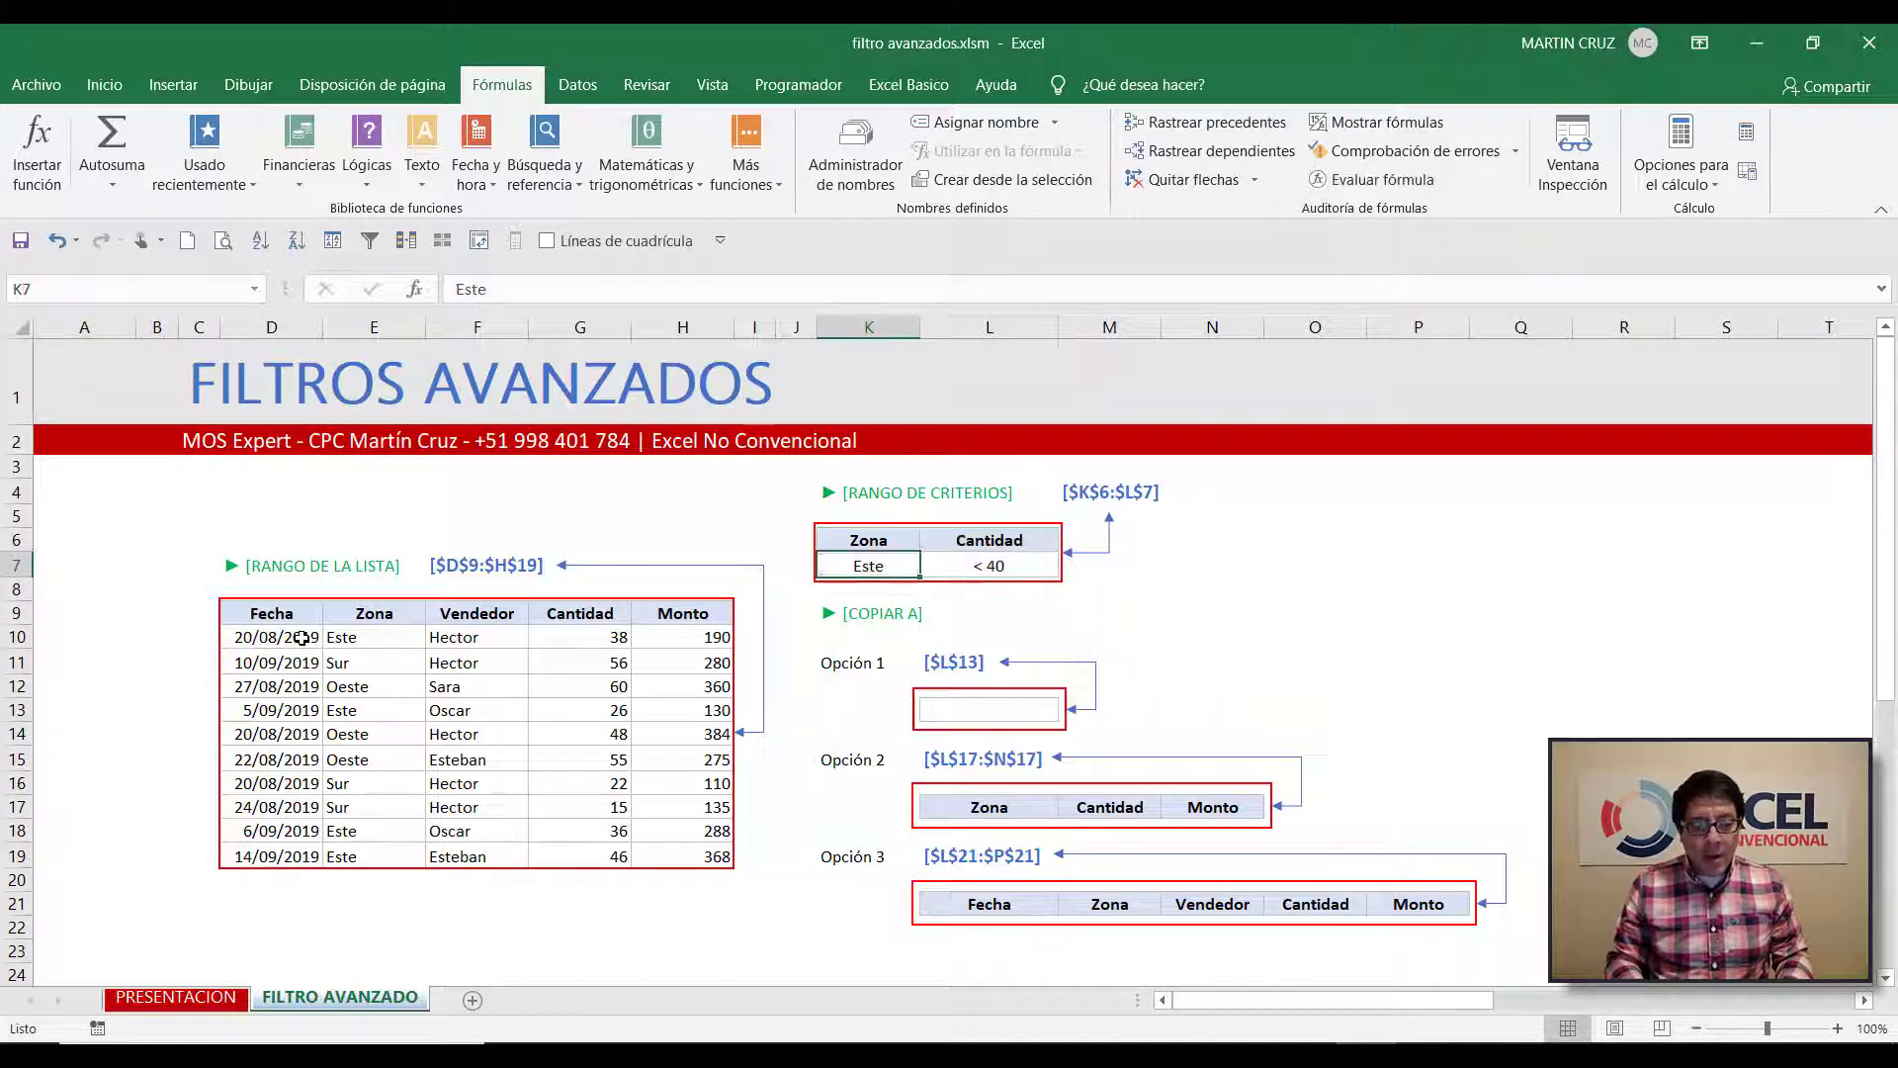
pyautogui.press('Down')
pyautogui.press('Down')
pyautogui.press('Down')
pyautogui.press('Down')
pyautogui.press('Down')
pyautogui.press('Down')
pyautogui.press('Down')
pyautogui.press('Down')
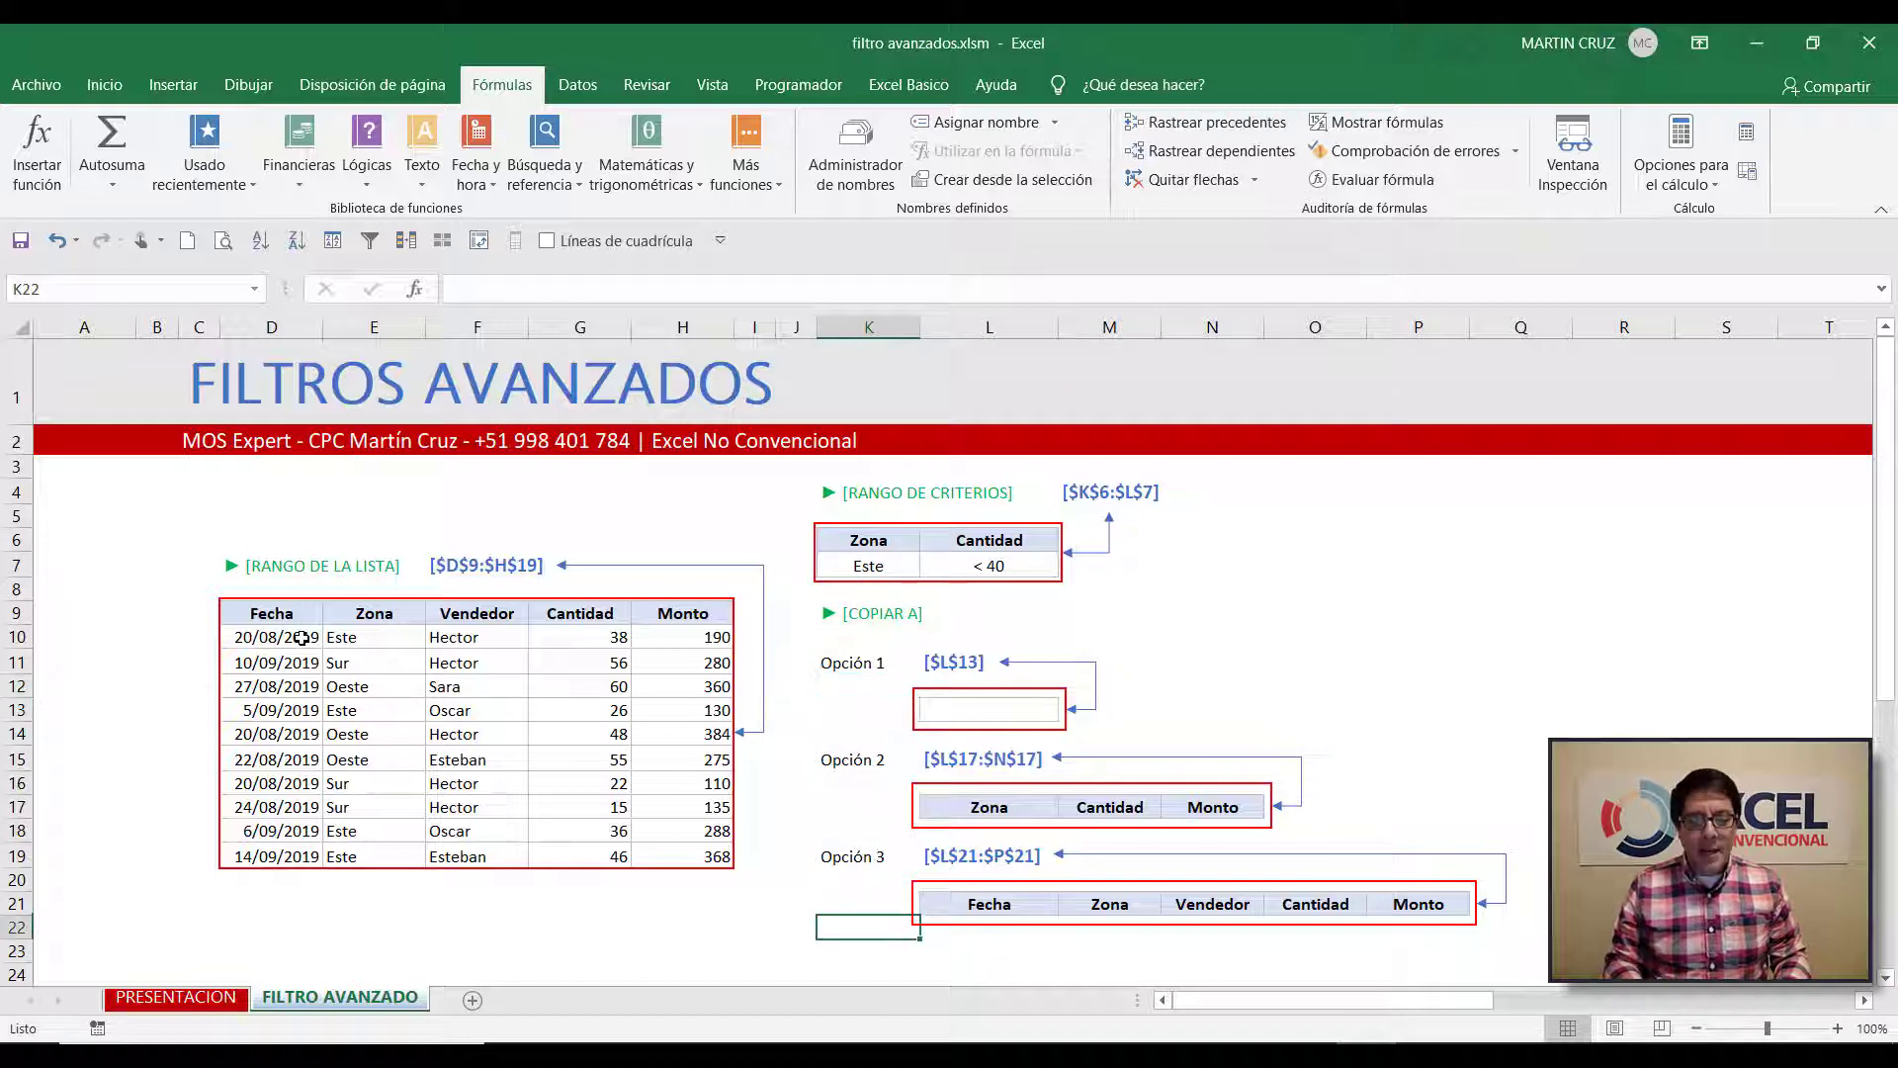
pyautogui.press('Up')
pyautogui.press('Up')
pyautogui.press('Up')
pyautogui.press('Up')
pyautogui.press('Up')
pyautogui.press('Up')
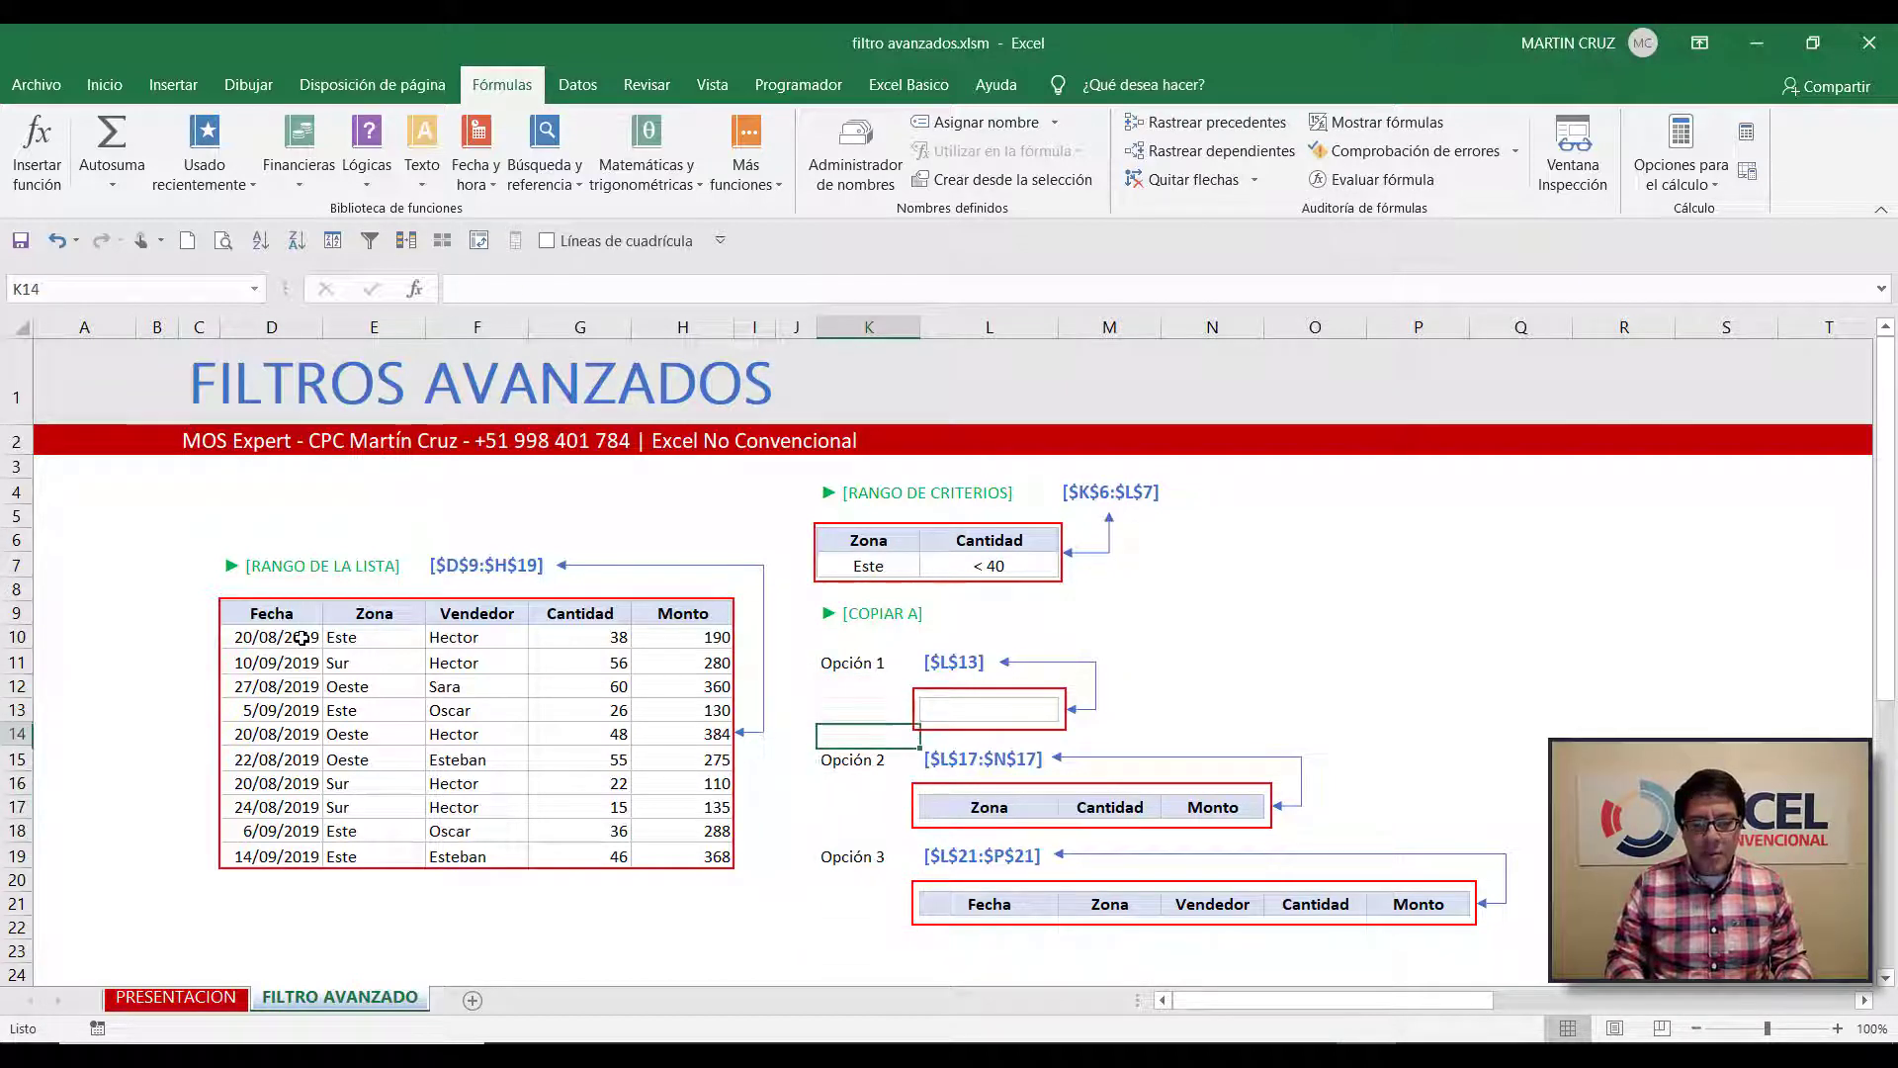
# Inspect the Opción 1 destination cell L13, and select the Opción 2 headers L17:N17
pyautogui.press('Right')
pyautogui.press('Up')
pyautogui.press('Down')
pyautogui.press('Down')
pyautogui.press('Down')
pyautogui.press('Down')
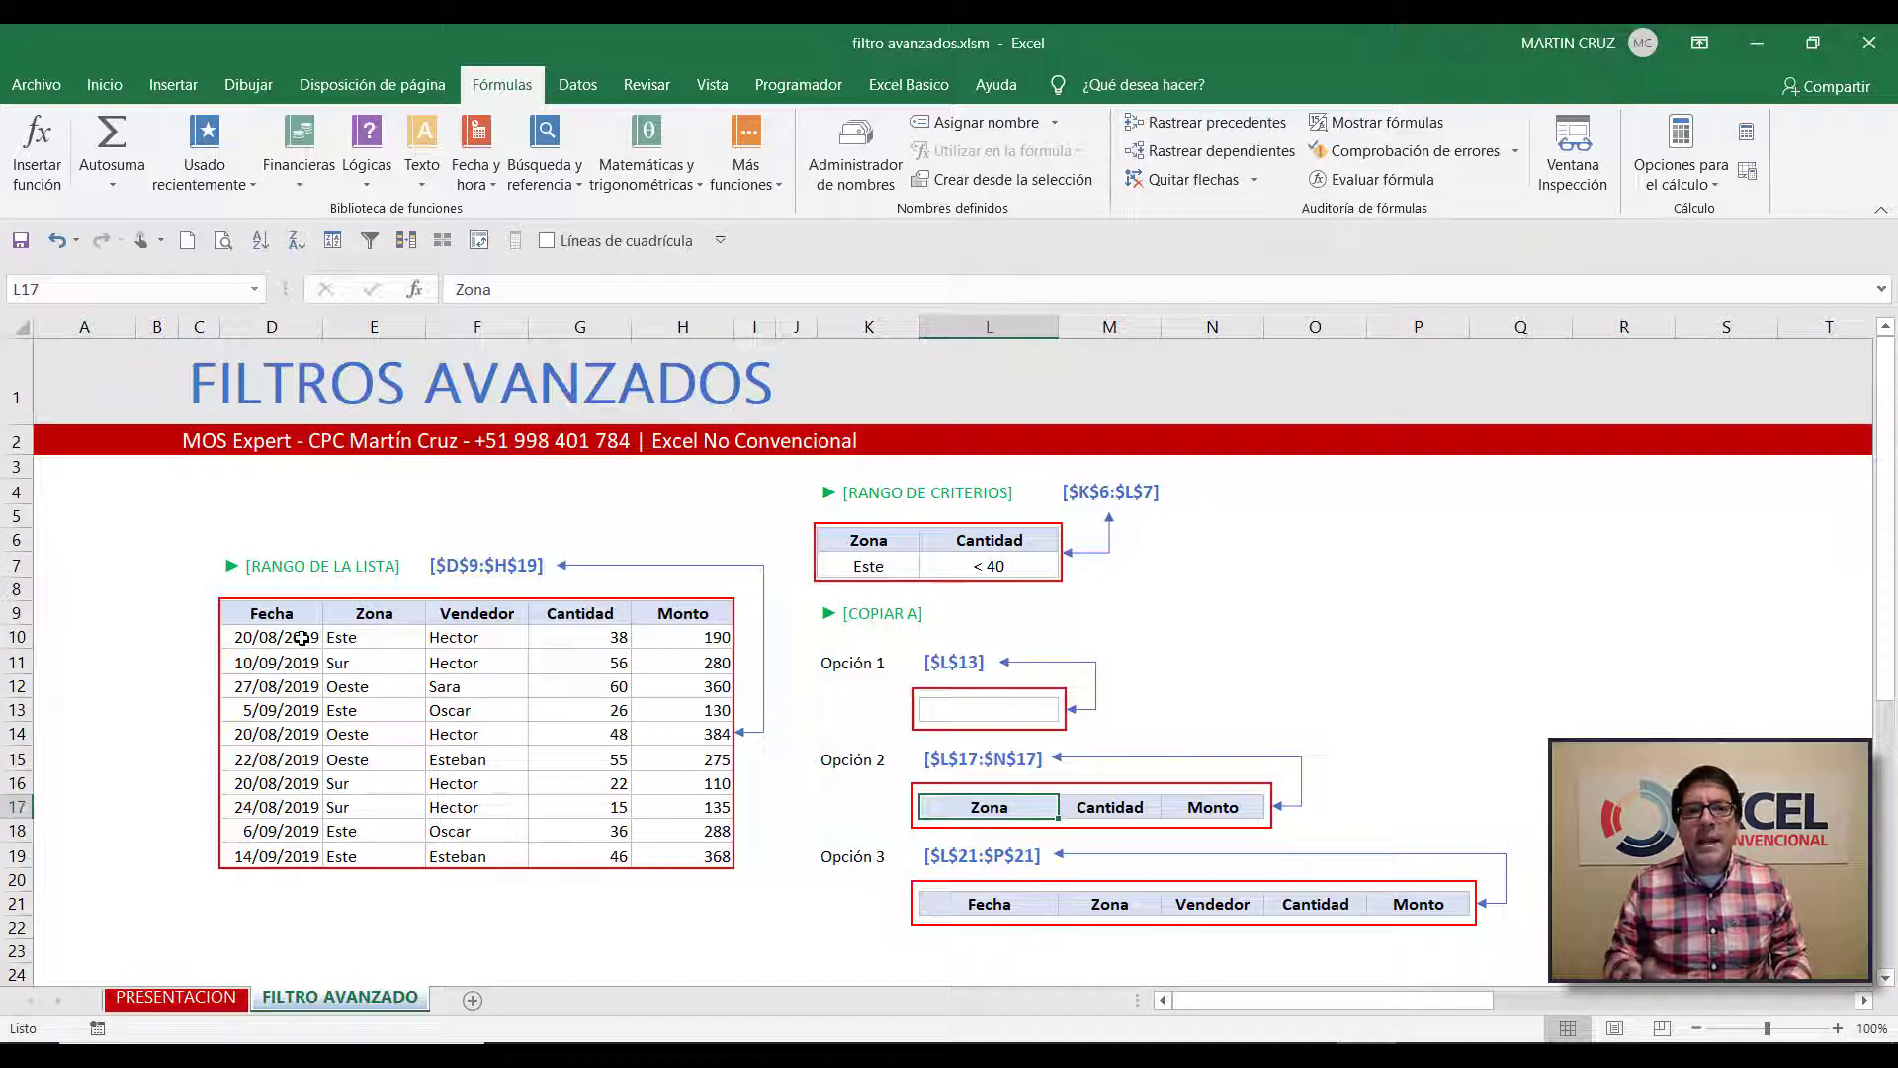
pyautogui.hotkey('shift', 'Right')
pyautogui.hotkey('shift', 'Right')
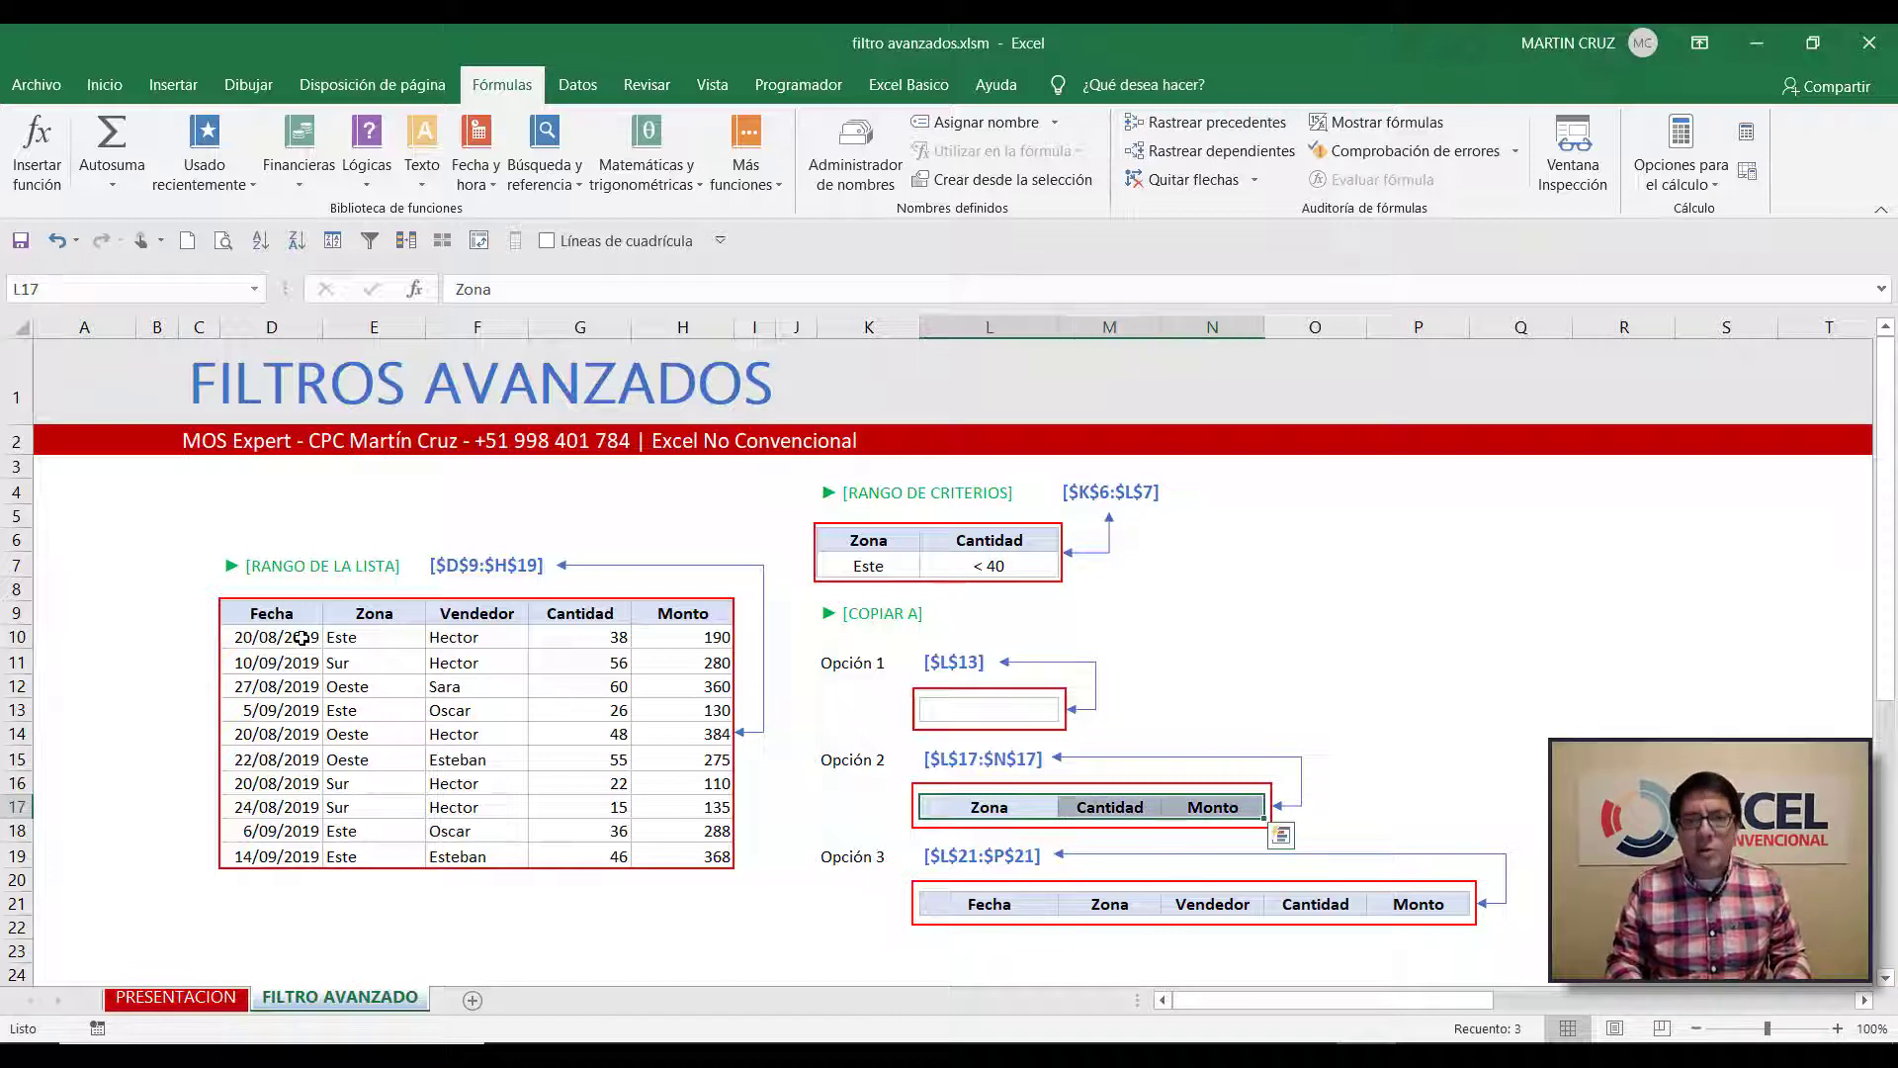
# Select the Opción 3 destination headers L21:P21, from Fecha to Monto
pyautogui.press('Down')
pyautogui.press('Down')
pyautogui.press('Down')
pyautogui.press('Down')
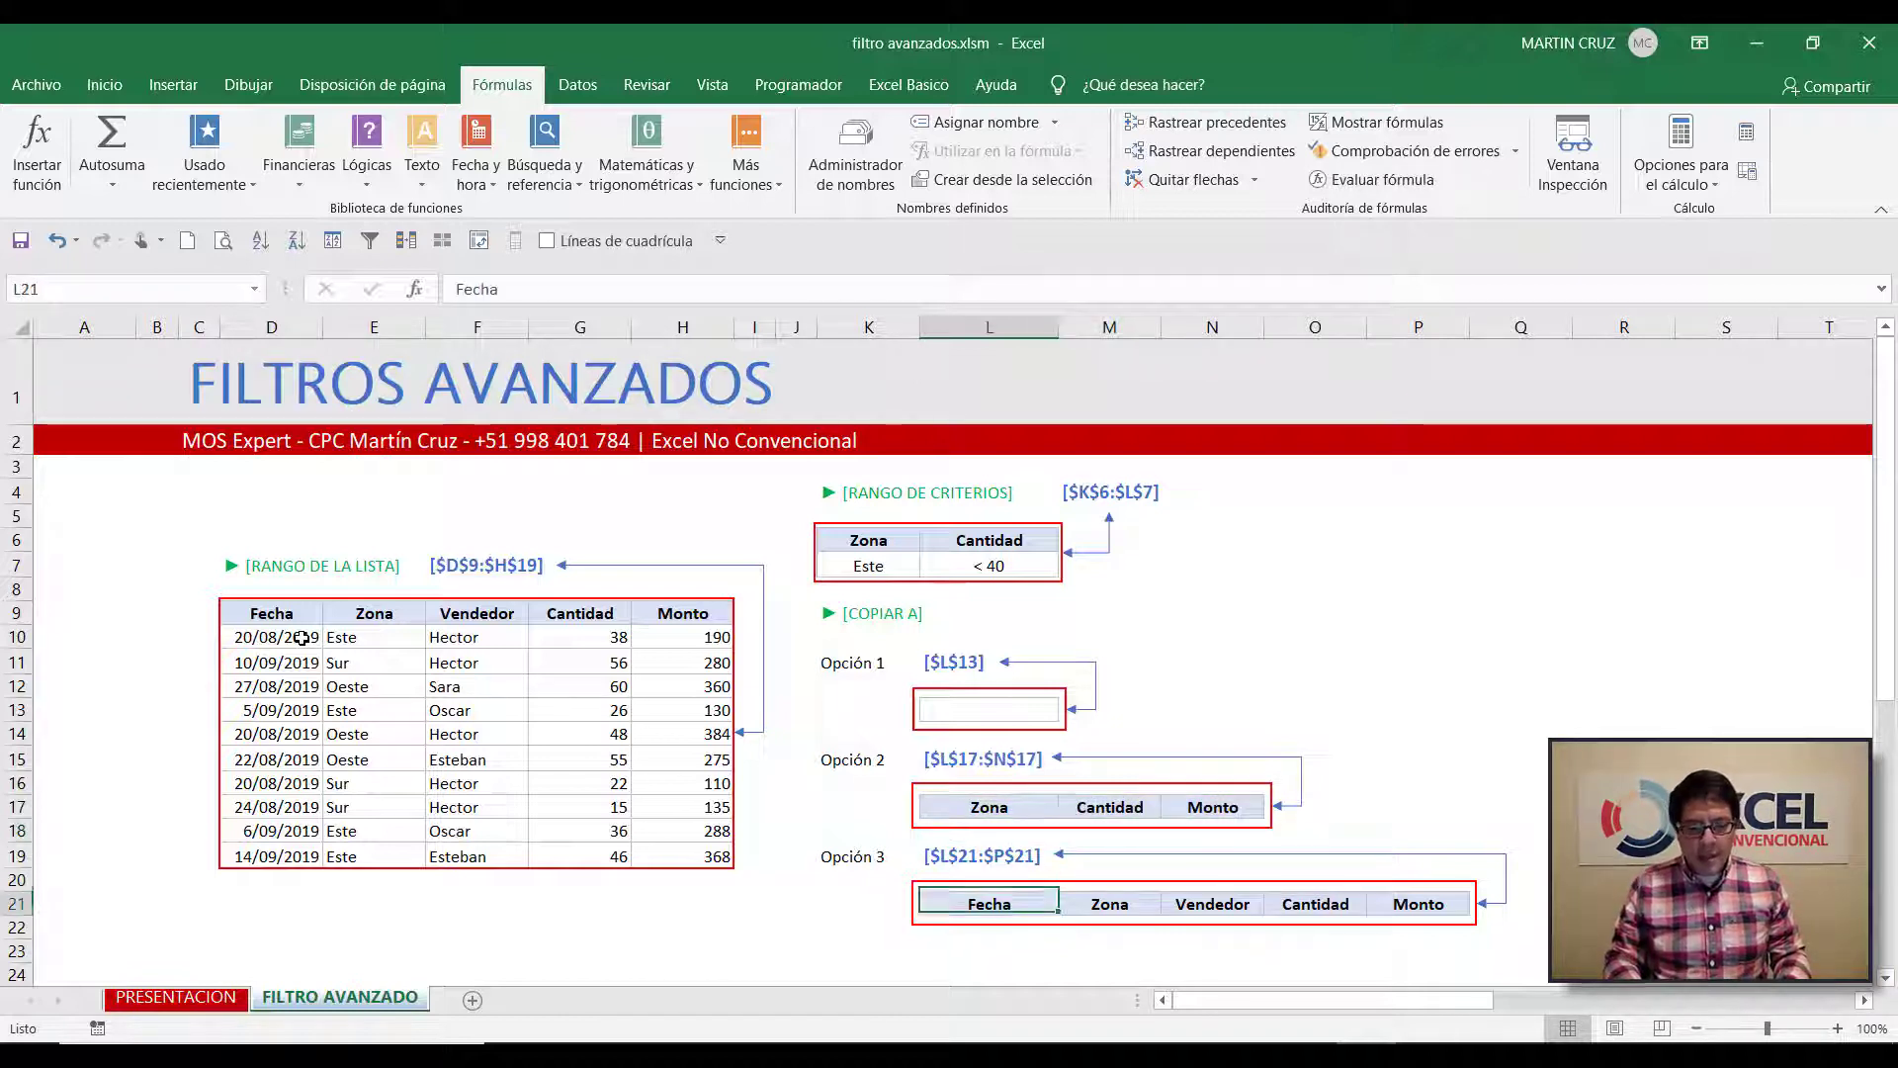
pyautogui.hotkey('shift', 'Right')
pyautogui.hotkey('shift', 'Right')
pyautogui.hotkey('shift', 'Right')
pyautogui.hotkey('shift', 'Right')
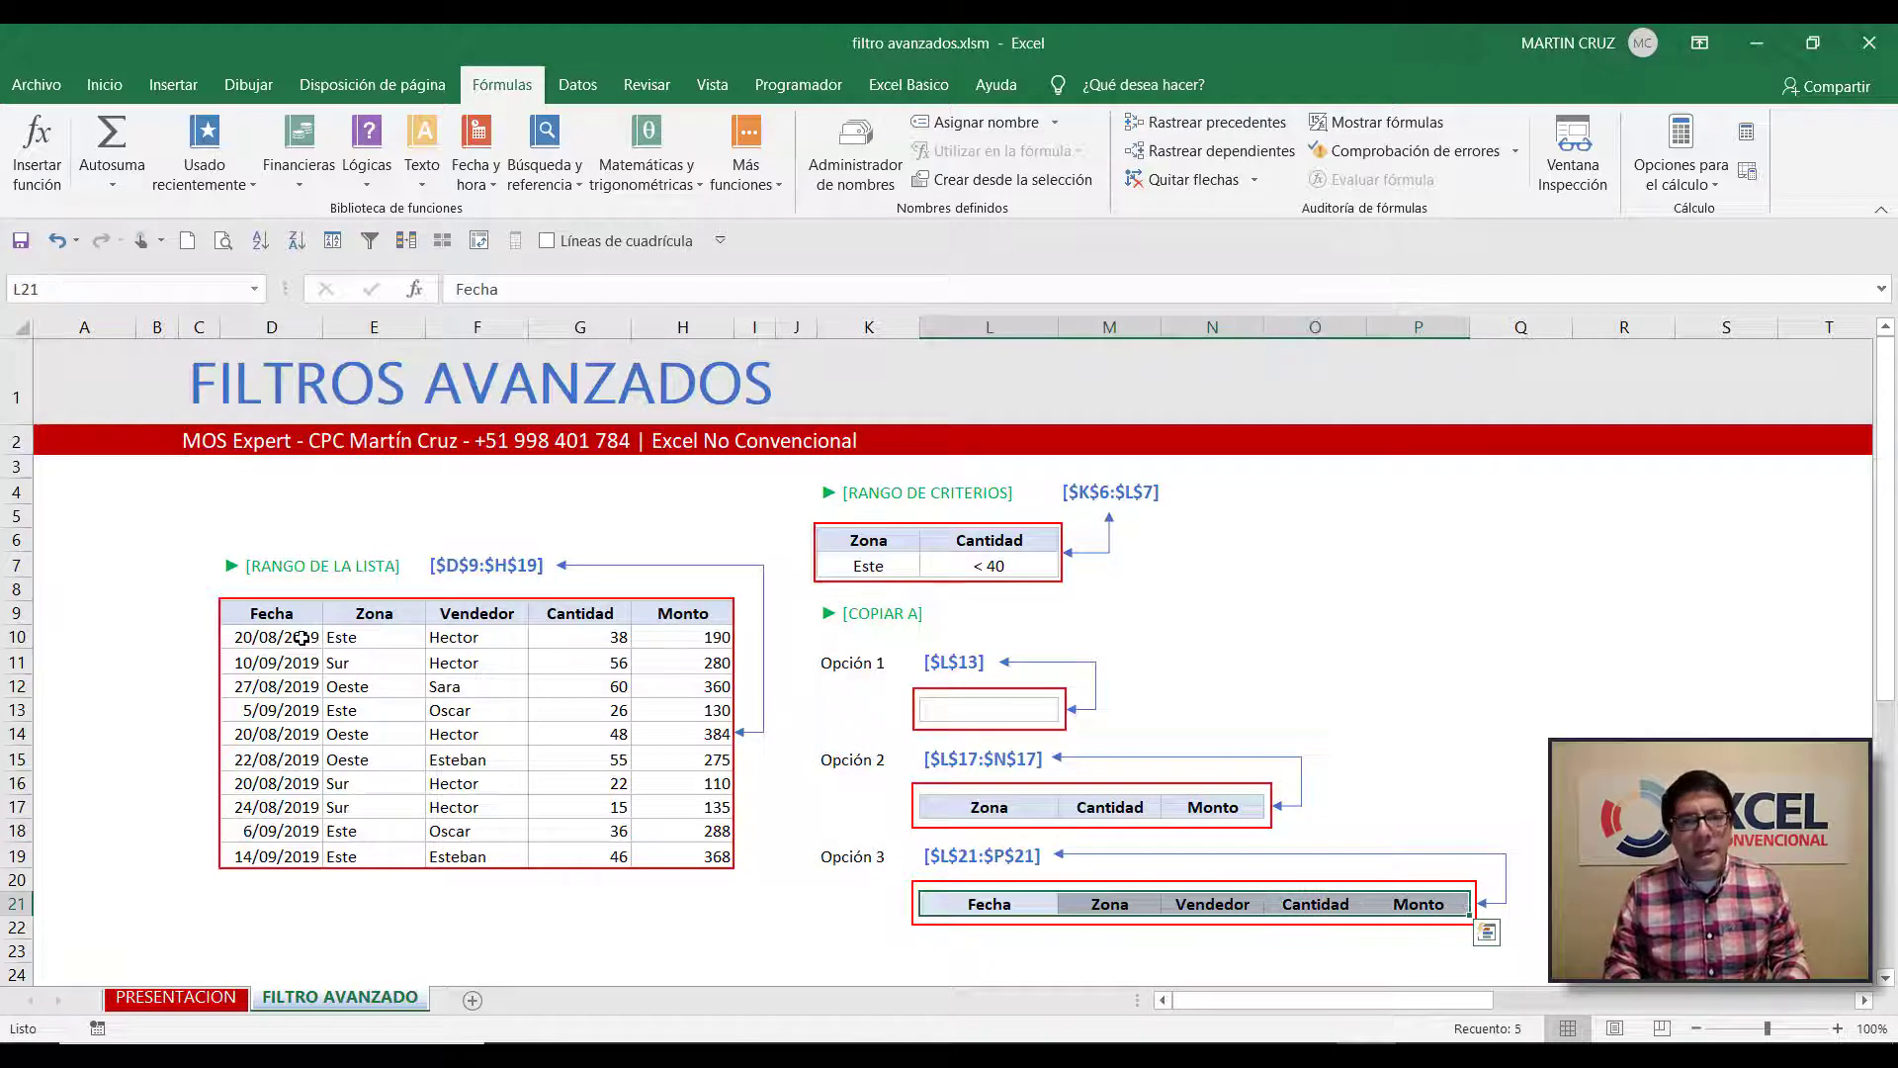
# Return to the empty Opción 1 destination cell L13 to examine it
pyautogui.press('Up')
pyautogui.press('Up')
pyautogui.press('Up')
pyautogui.press('Up')
pyautogui.press('Up')
pyautogui.press('Up')
pyautogui.press('Up')
pyautogui.press('Up')
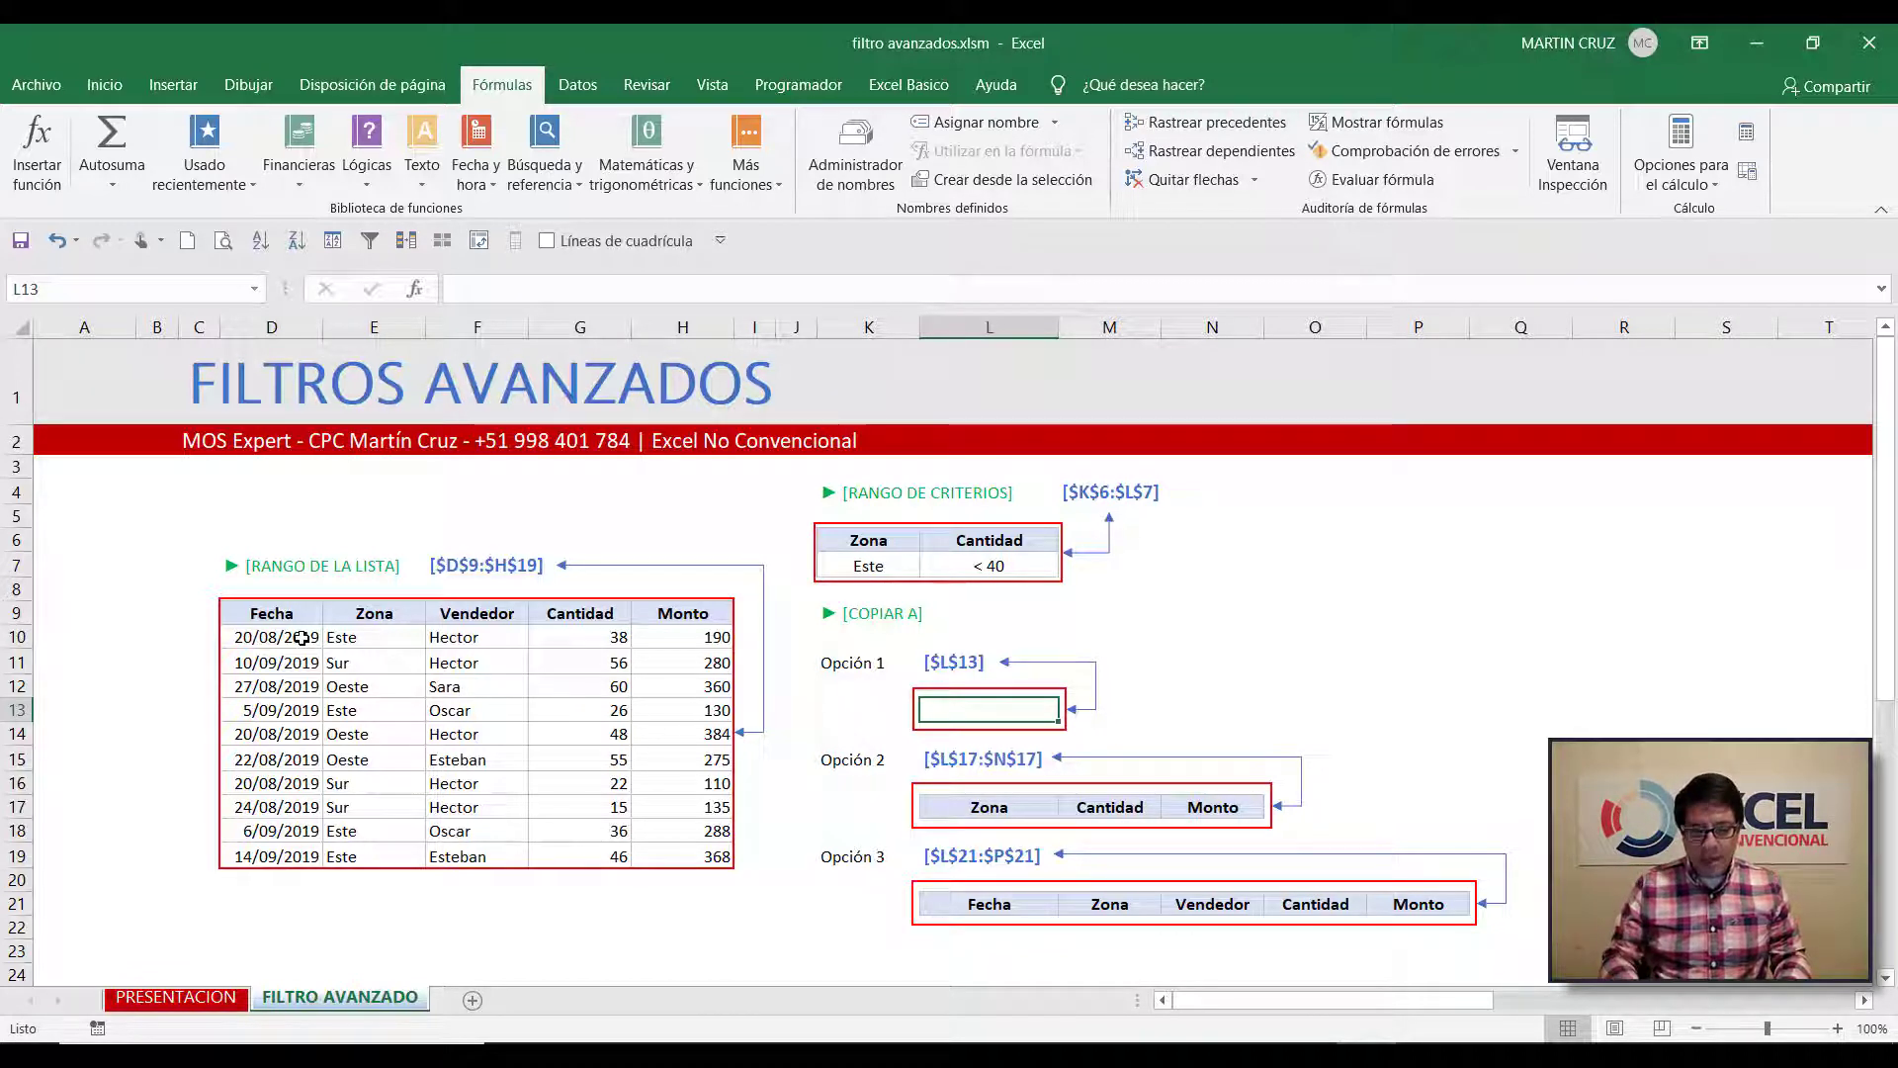
# Select the Opción 2 destination headers Zona, Cantidad and Monto in L17:N17
pyautogui.press('Down')
pyautogui.press('Down')
pyautogui.press('Down')
pyautogui.press('Down')
pyautogui.hotkey('shift', 'Right')
pyautogui.hotkey('shift', 'Right')
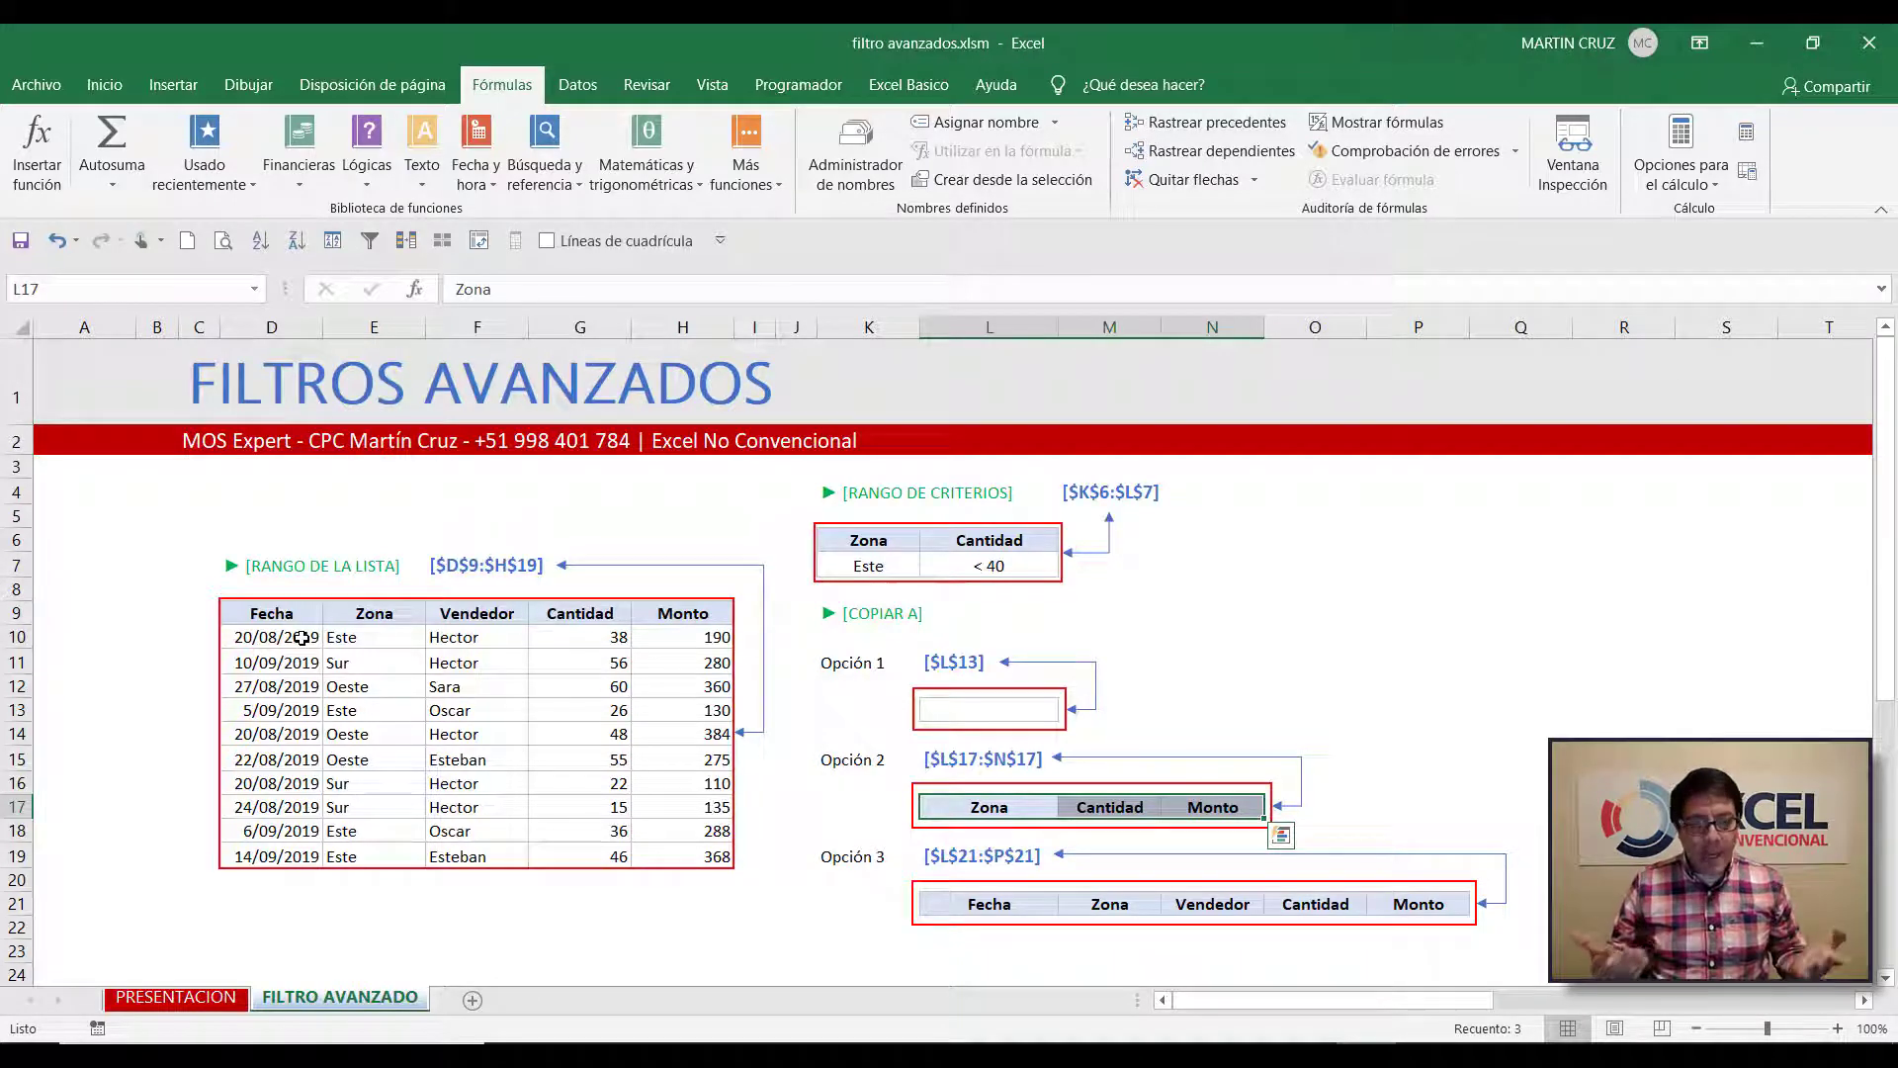
# Go down to the second example, with the sales list in D35:H45 and the criteria table in K32:L33
pyautogui.press('Down')
pyautogui.press('Down')
pyautogui.press('Down')
pyautogui.press('Down')
pyautogui.press('Down')
pyautogui.press('Down')
pyautogui.press('Down')
pyautogui.press('Down')
pyautogui.press('Down')
pyautogui.press('Down')
pyautogui.press('Down')
pyautogui.press('Down')
pyautogui.press('Down')
pyautogui.press('Down')
pyautogui.press('Down')
pyautogui.press('Down')
pyautogui.press('Down')
pyautogui.press('Down')
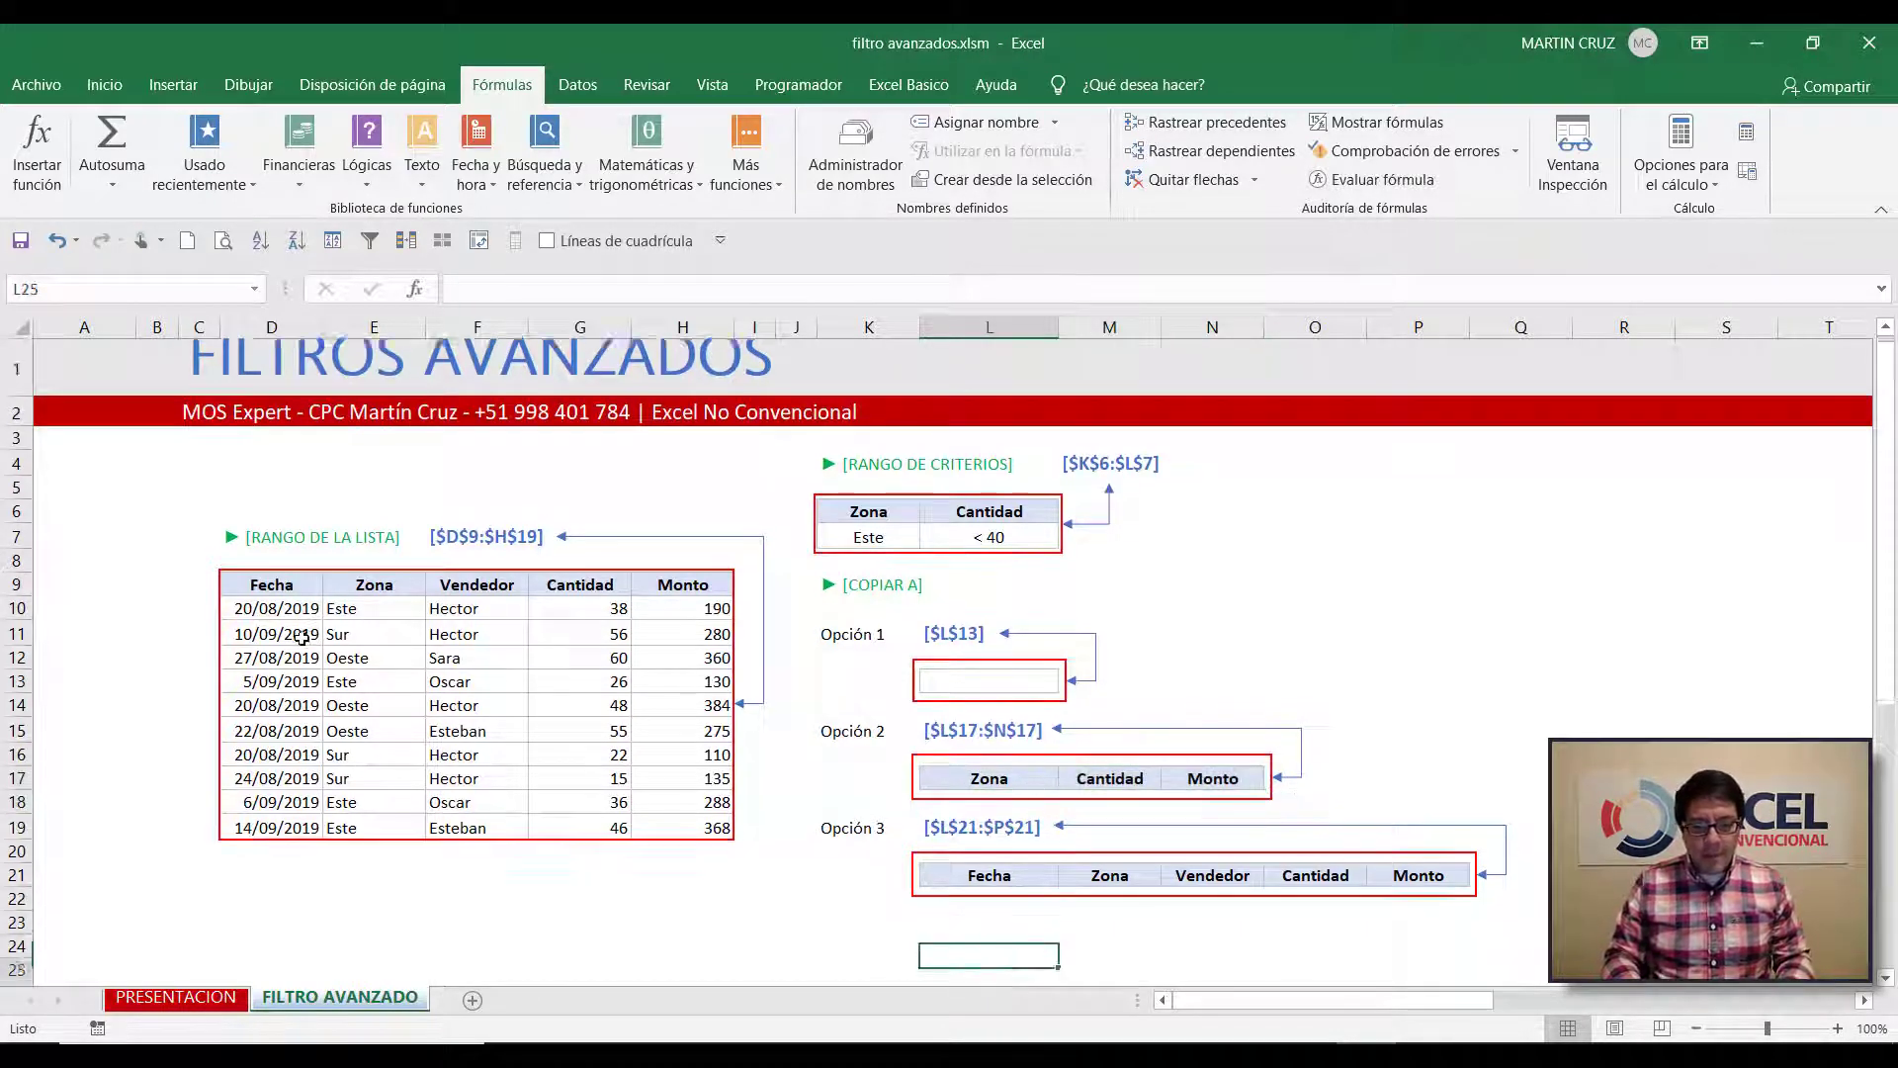
pyautogui.press('Down')
pyautogui.press('Down')
pyautogui.press('Down')
pyautogui.press('Down')
pyautogui.press('Down')
pyautogui.press('Down')
pyautogui.press('Down')
pyautogui.press('Down')
pyautogui.press('Down')
pyautogui.press('Down')
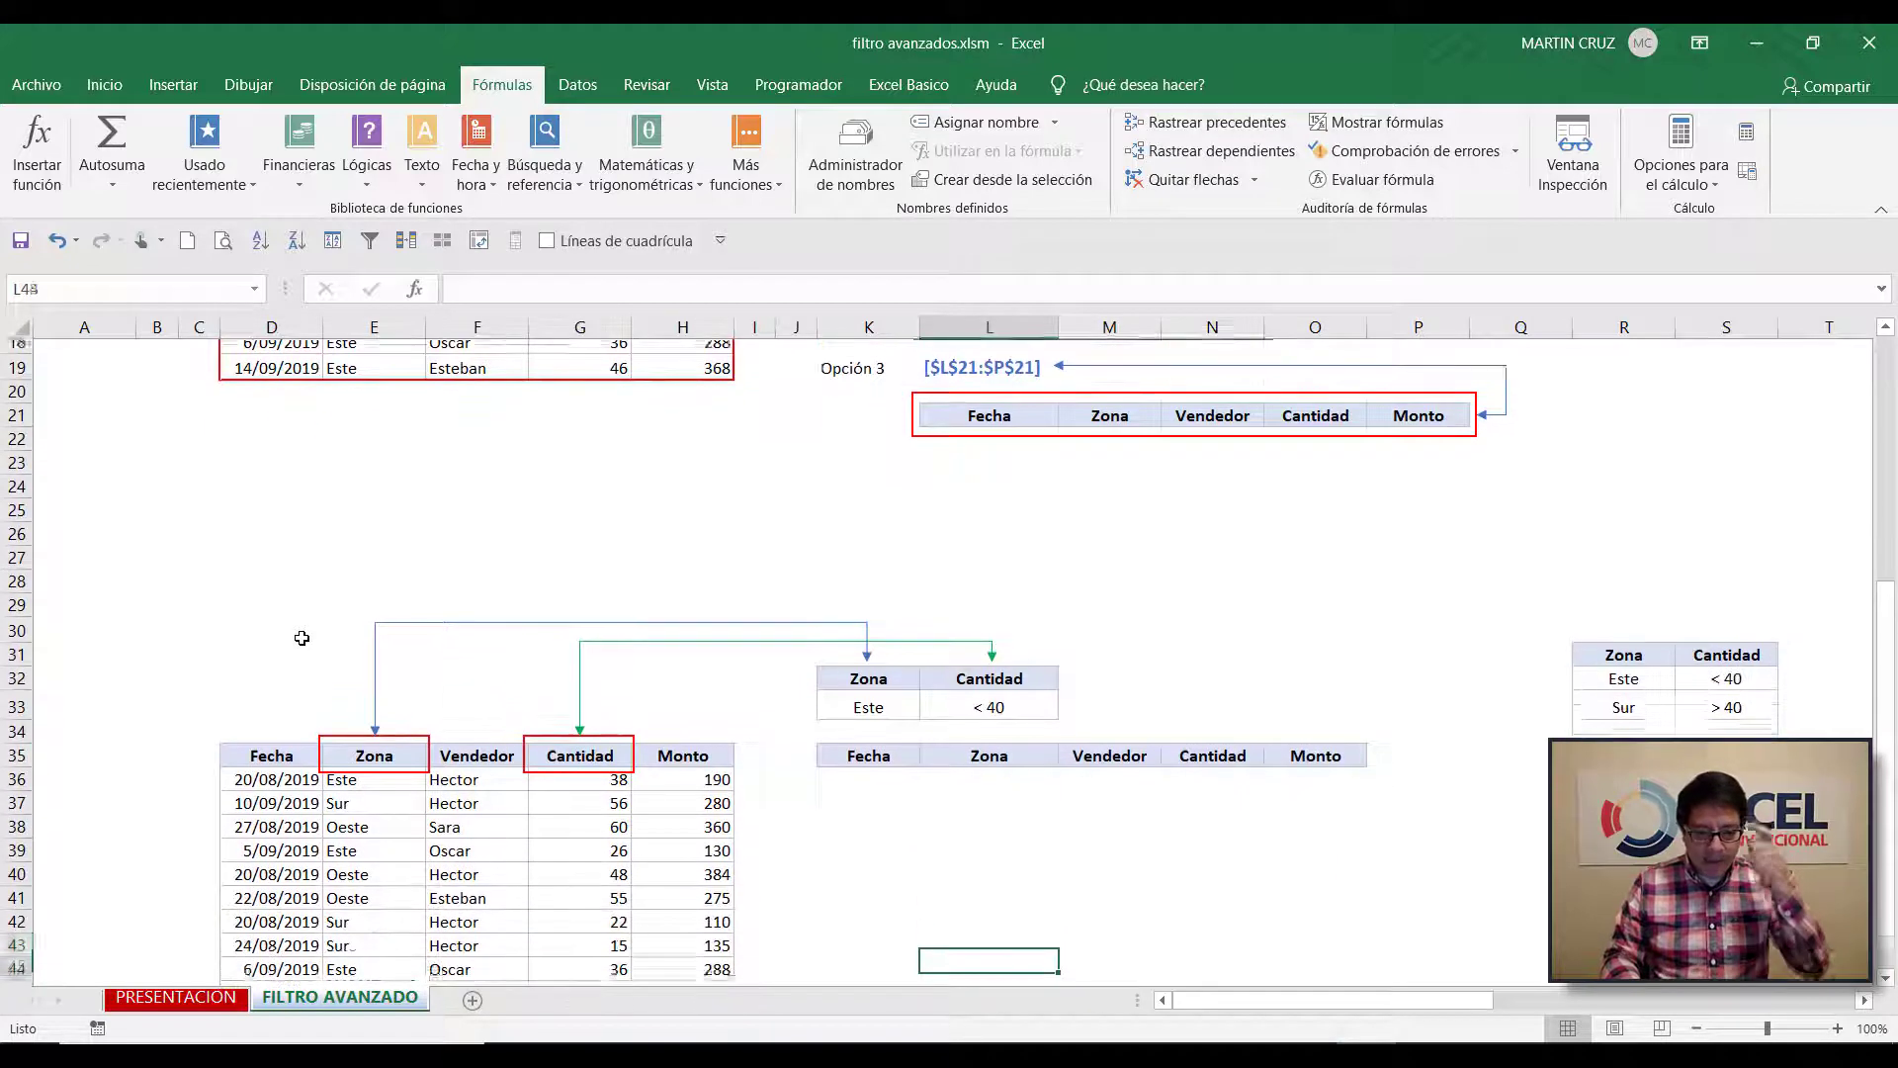
pyautogui.press('Left')
pyautogui.press('Left')
pyautogui.press('Left')
pyautogui.press('Left')
pyautogui.press('Left')
pyautogui.press('Left')
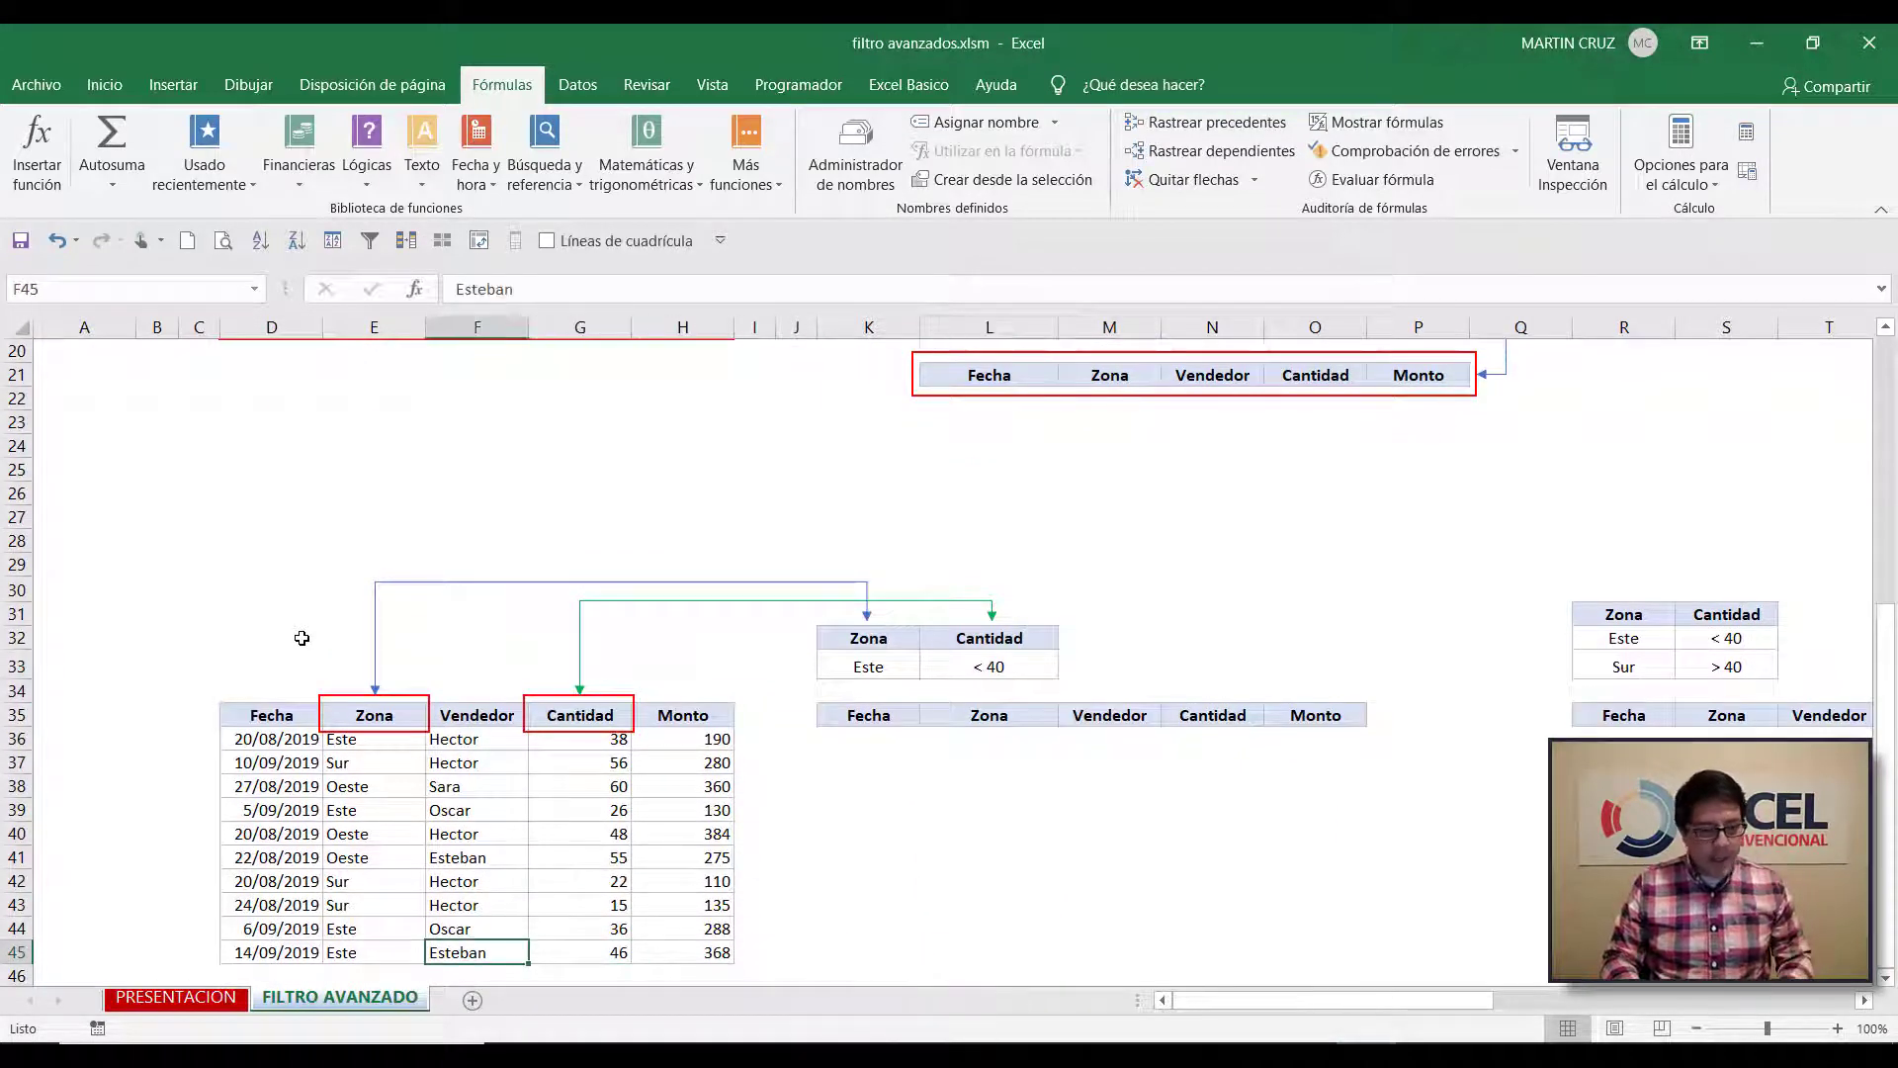
# Inspect the Zona and Cantidad criteria cells K33 and L33
pyautogui.press('Right')
pyautogui.press('Right')
pyautogui.press('Right')
pyautogui.press('Right')
pyautogui.press('Up')
pyautogui.press('Up')
pyautogui.press('Up')
pyautogui.press('Up')
pyautogui.press('Up')
pyautogui.press('Up')
pyautogui.press('Up')
pyautogui.press('Up')
pyautogui.press('Up')
pyautogui.press('Up')
pyautogui.press('Up')
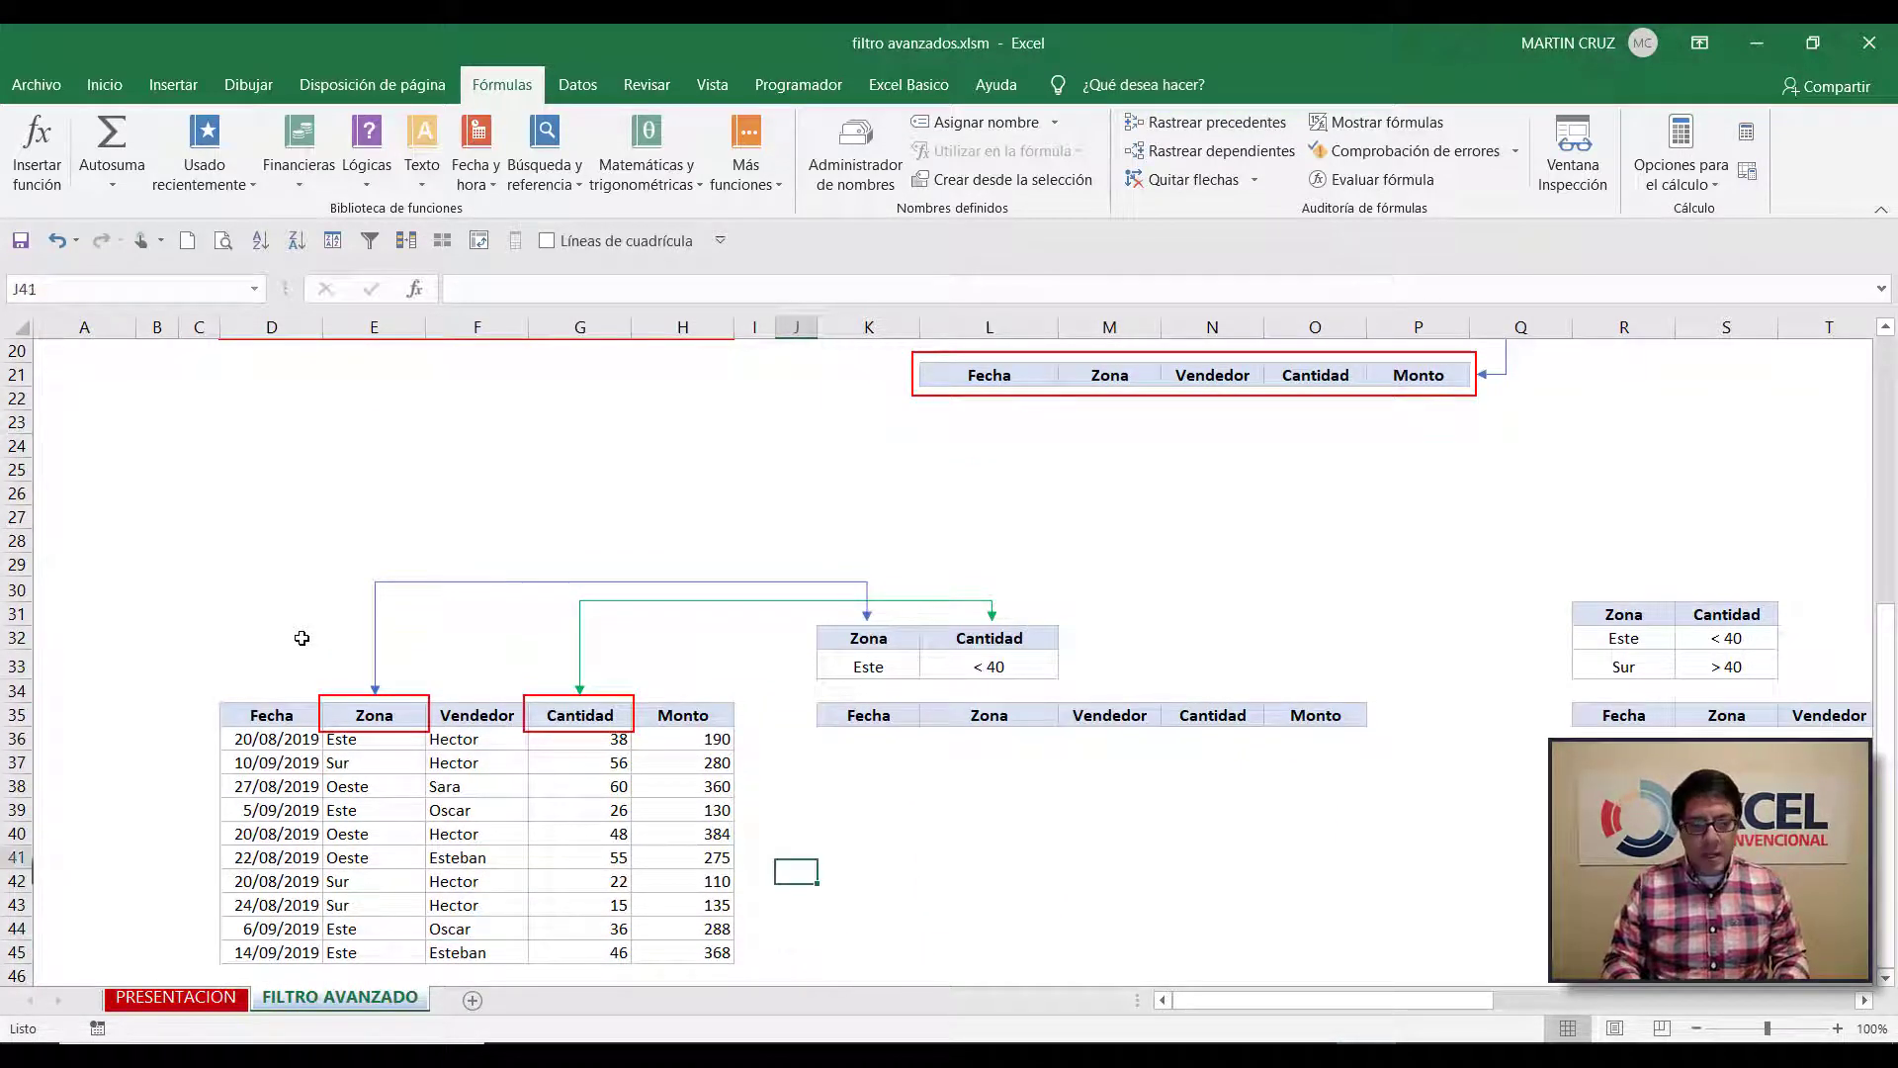
pyautogui.press('Up')
pyautogui.press('Right')
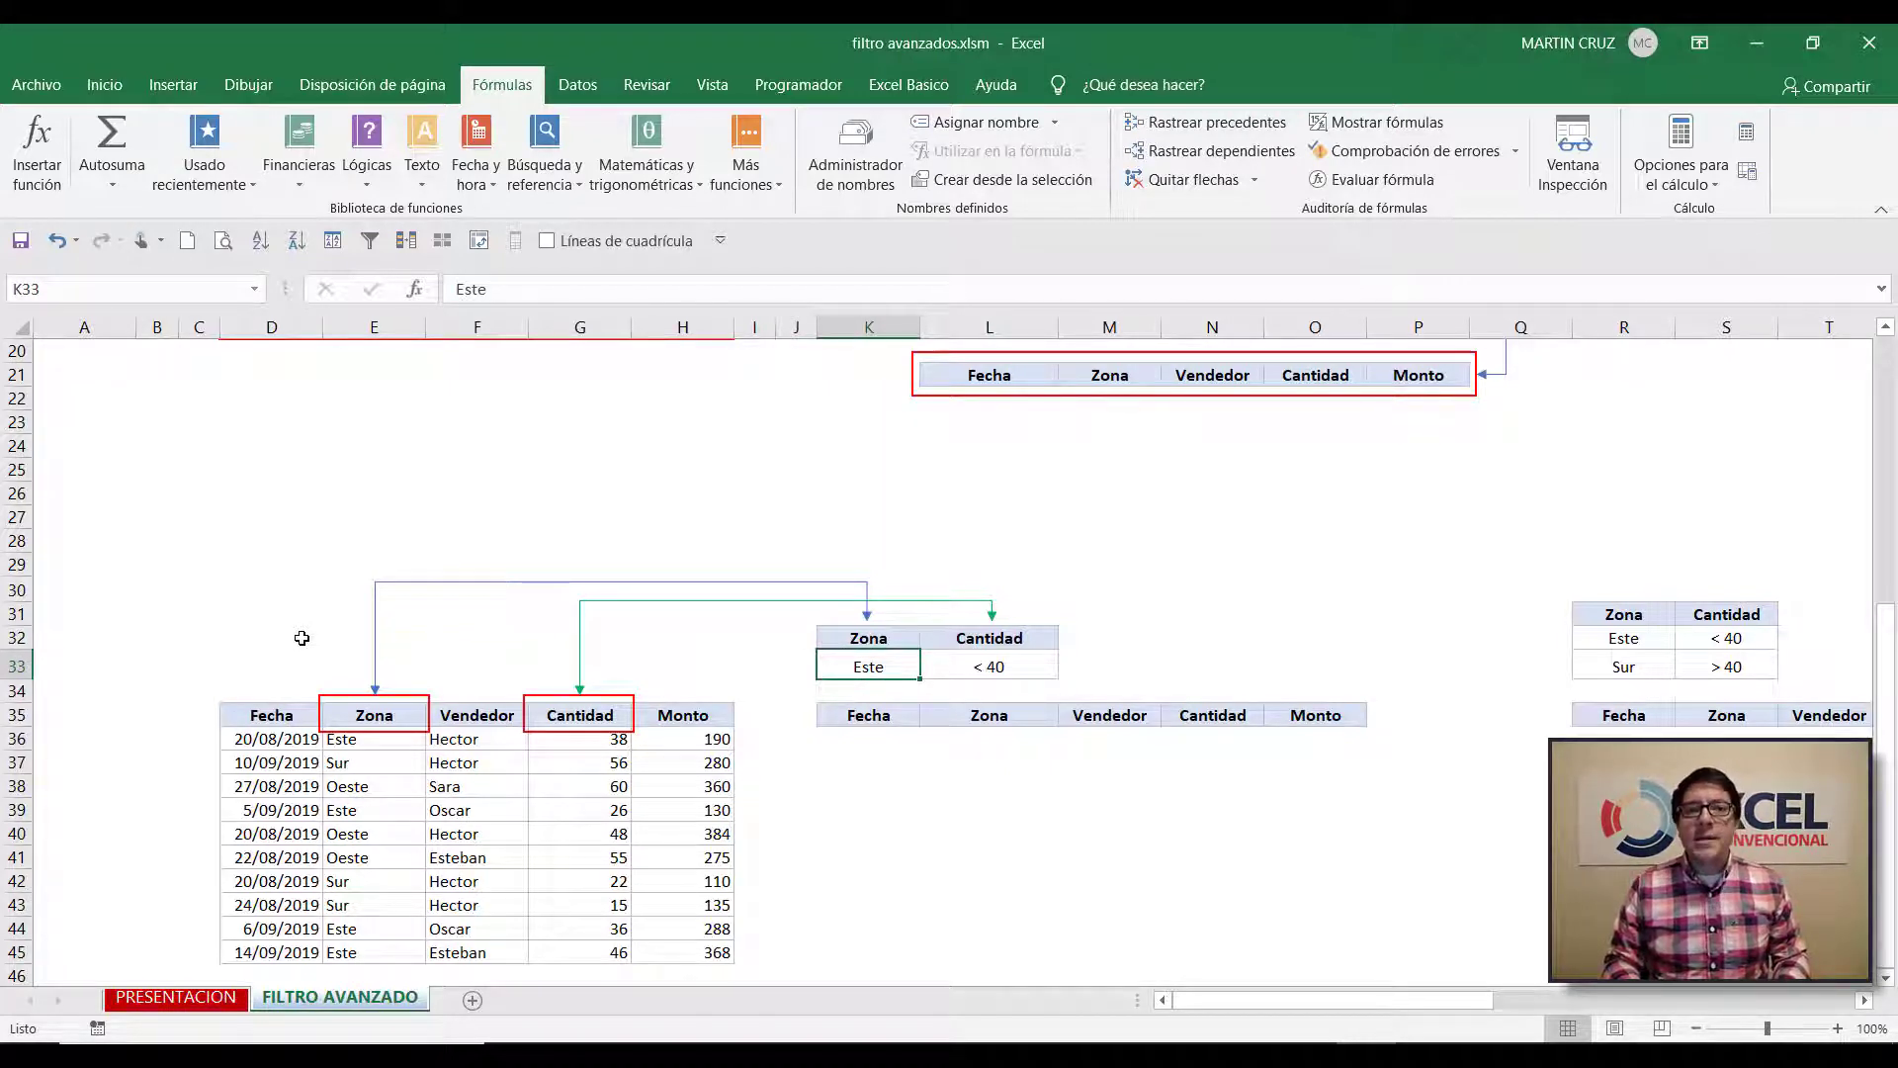
pyautogui.press('Right')
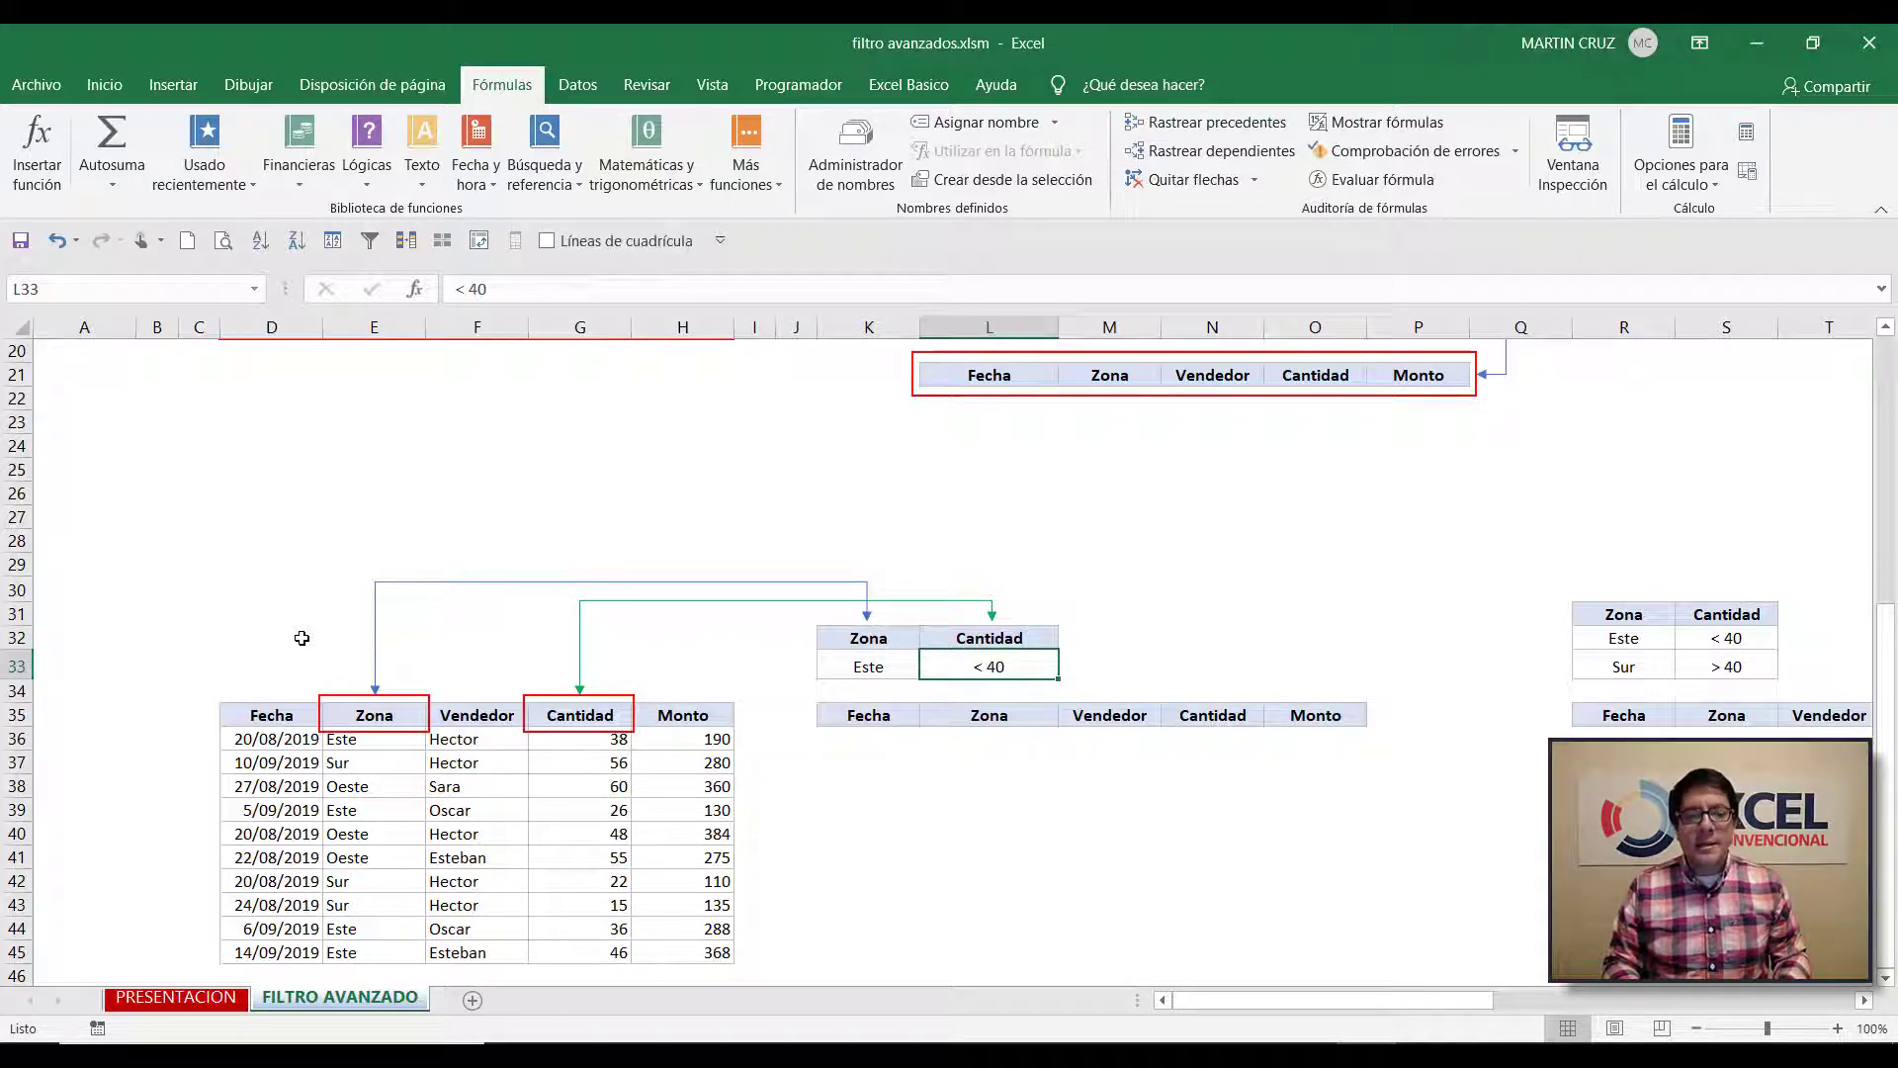
pyautogui.press('Left')
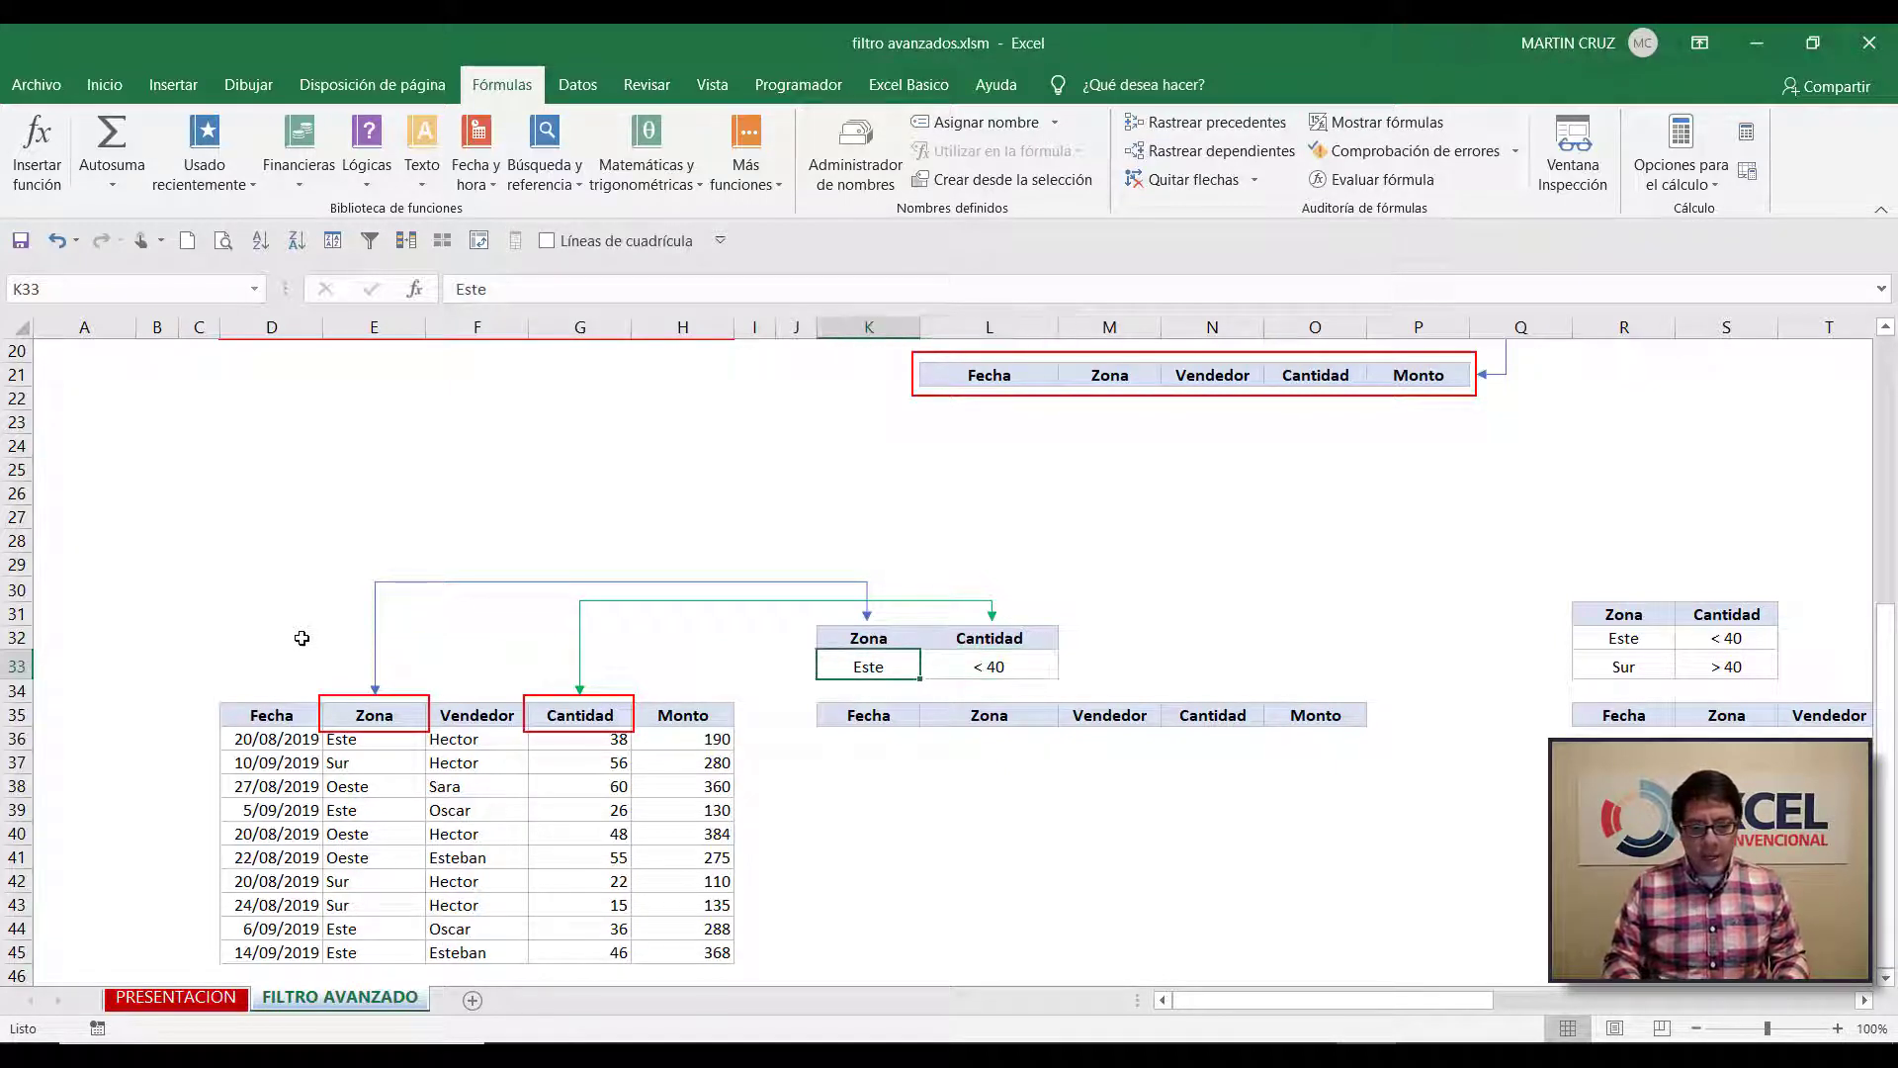
# Clear the criteria values in K33:L33 and enter Este as the Zona criterion in K33
pyautogui.hotkey('shift', 'Right')
pyautogui.press('Up')
pyautogui.press('Down')
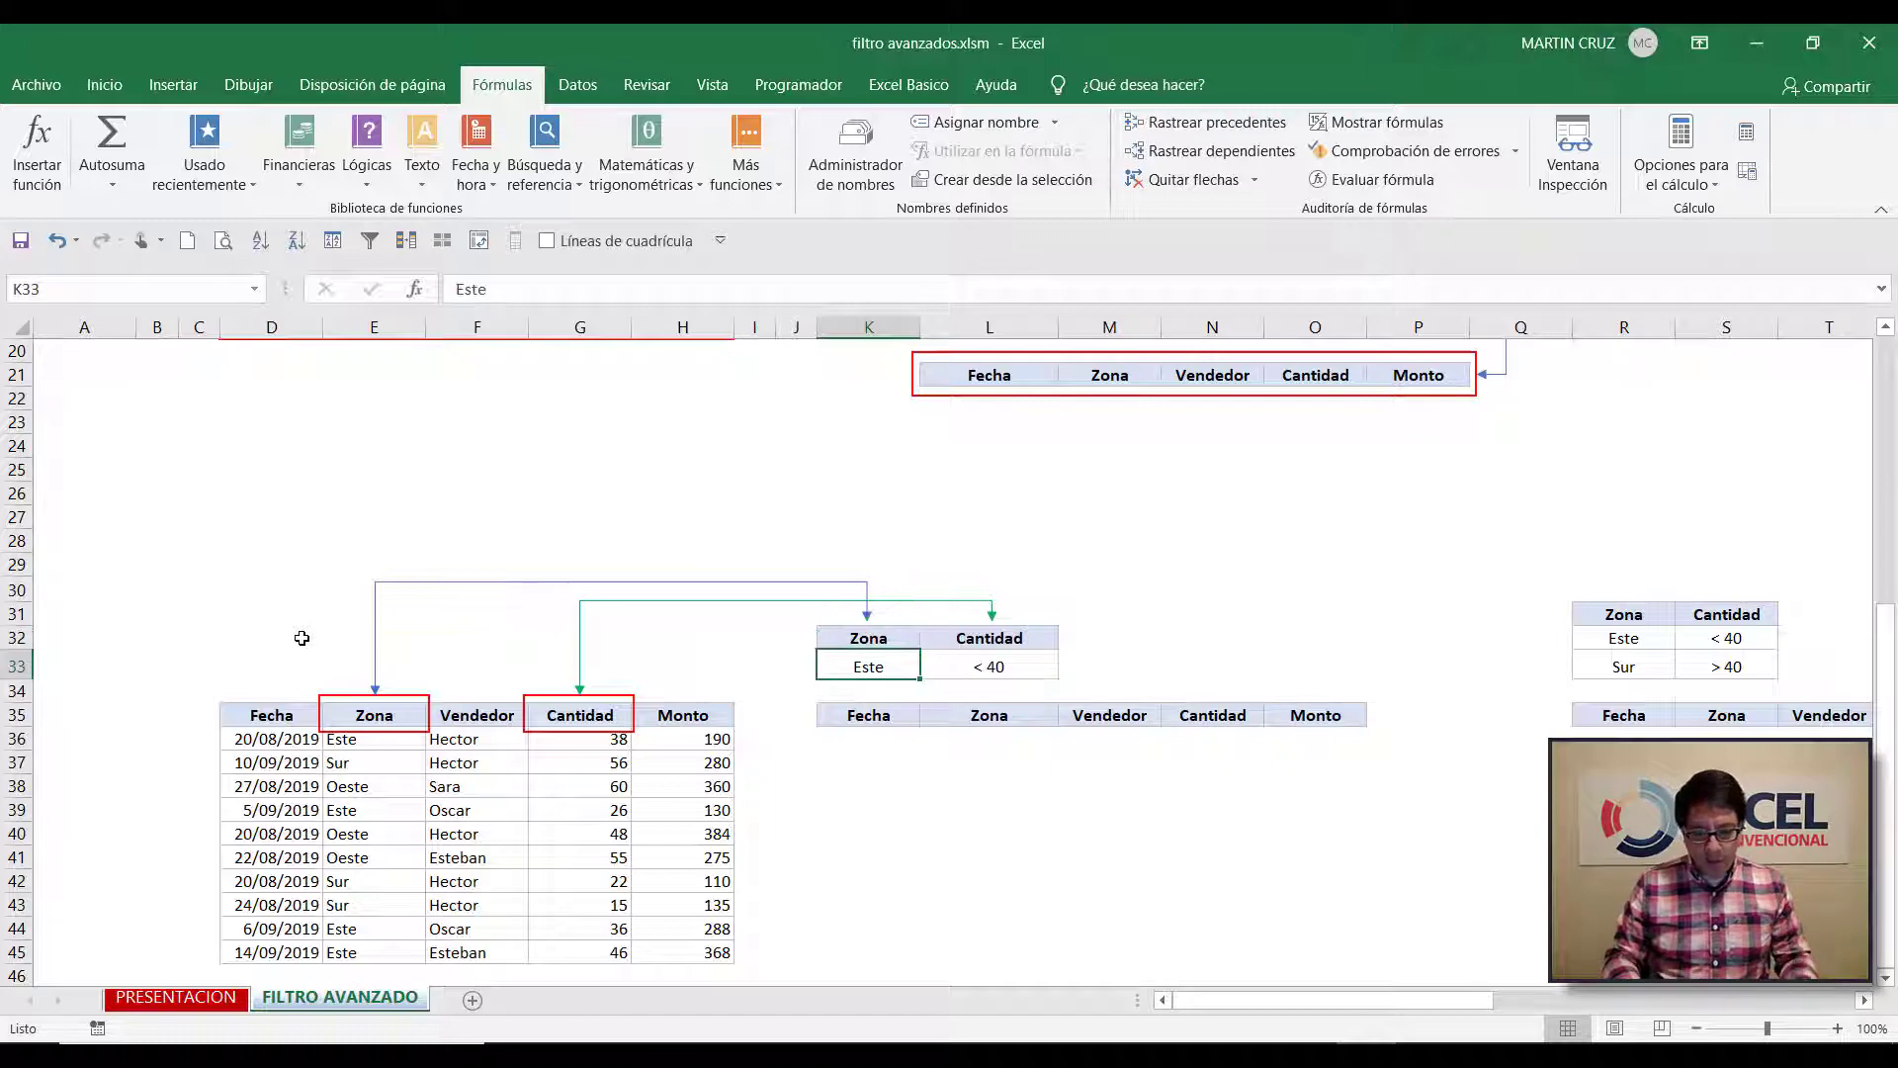
pyautogui.hotkey('shift', 'Right')
pyautogui.press('Delete')
pyautogui.press('Up')
pyautogui.press('Down')
pyautogui.write('Este')
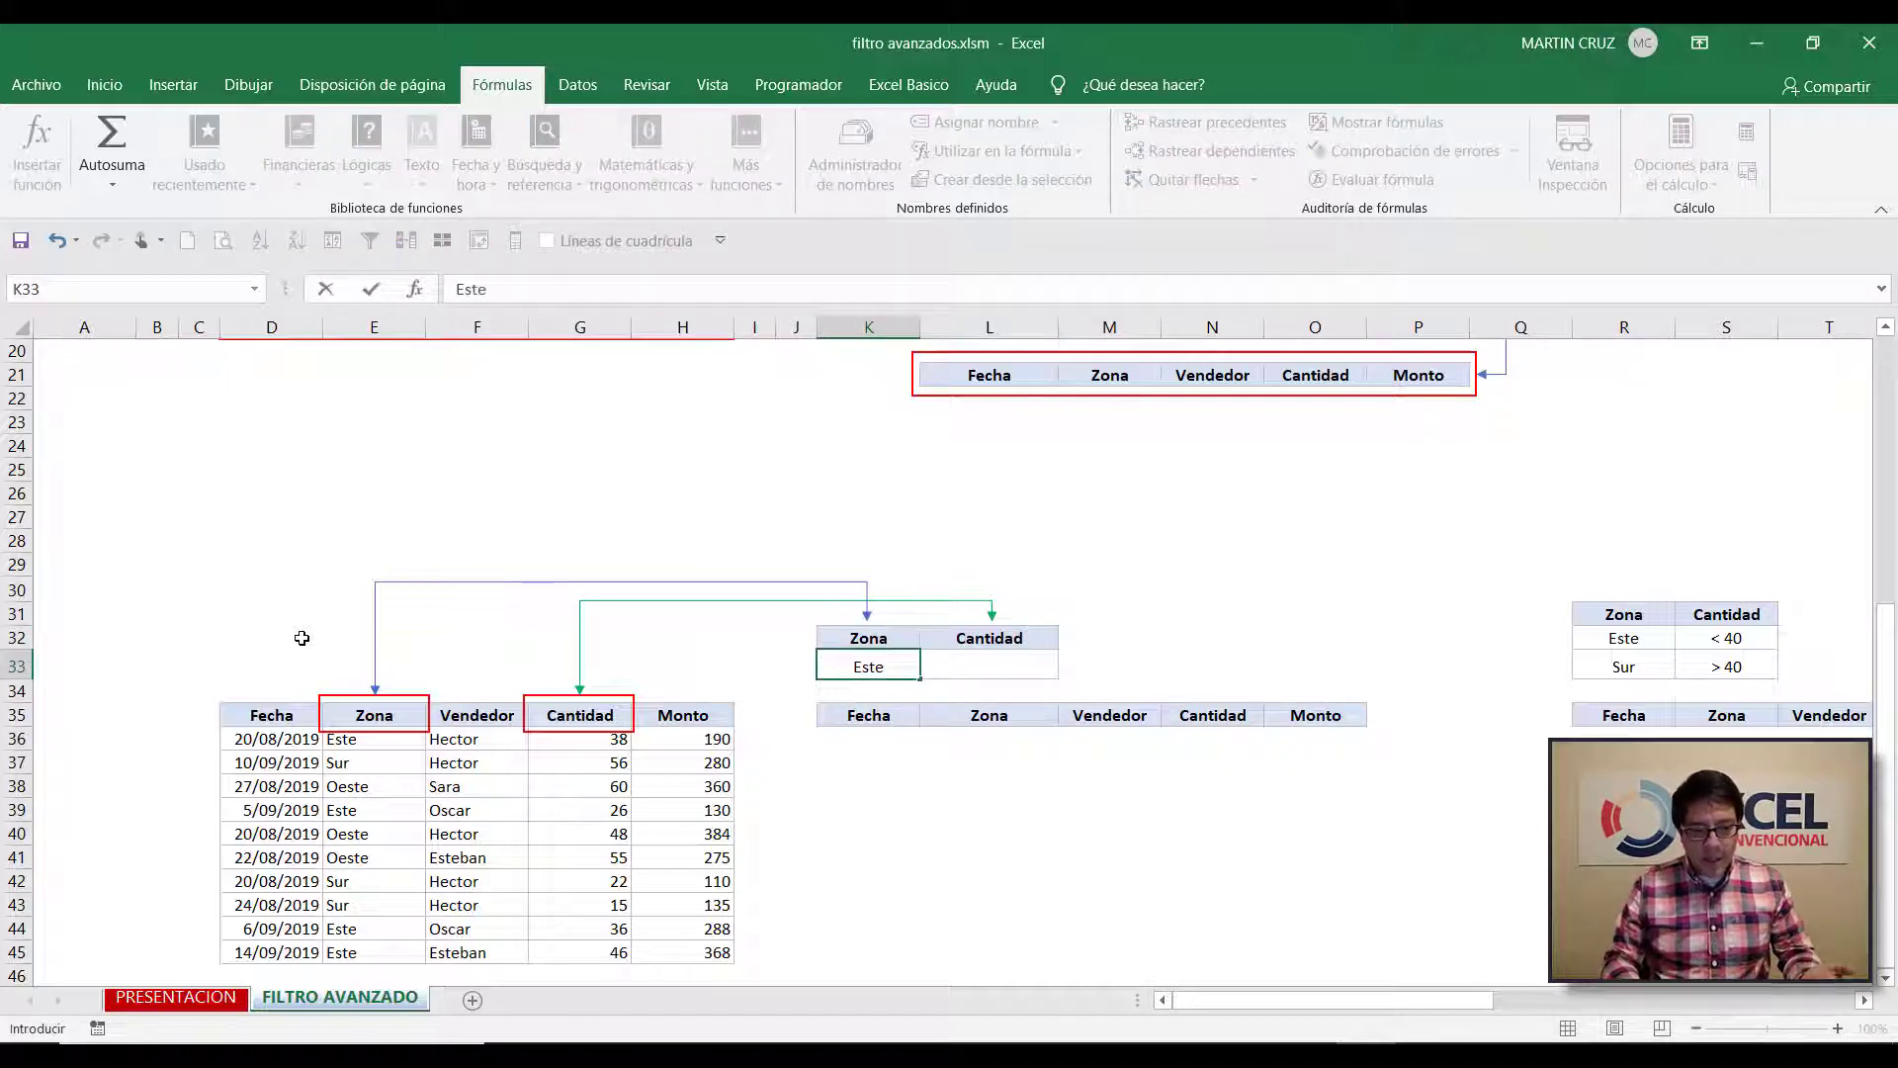
# Enter < 40, with a space after the operator, as the Cantidad criterion in L33
pyautogui.press('Tab')
pyautogui.write('<')
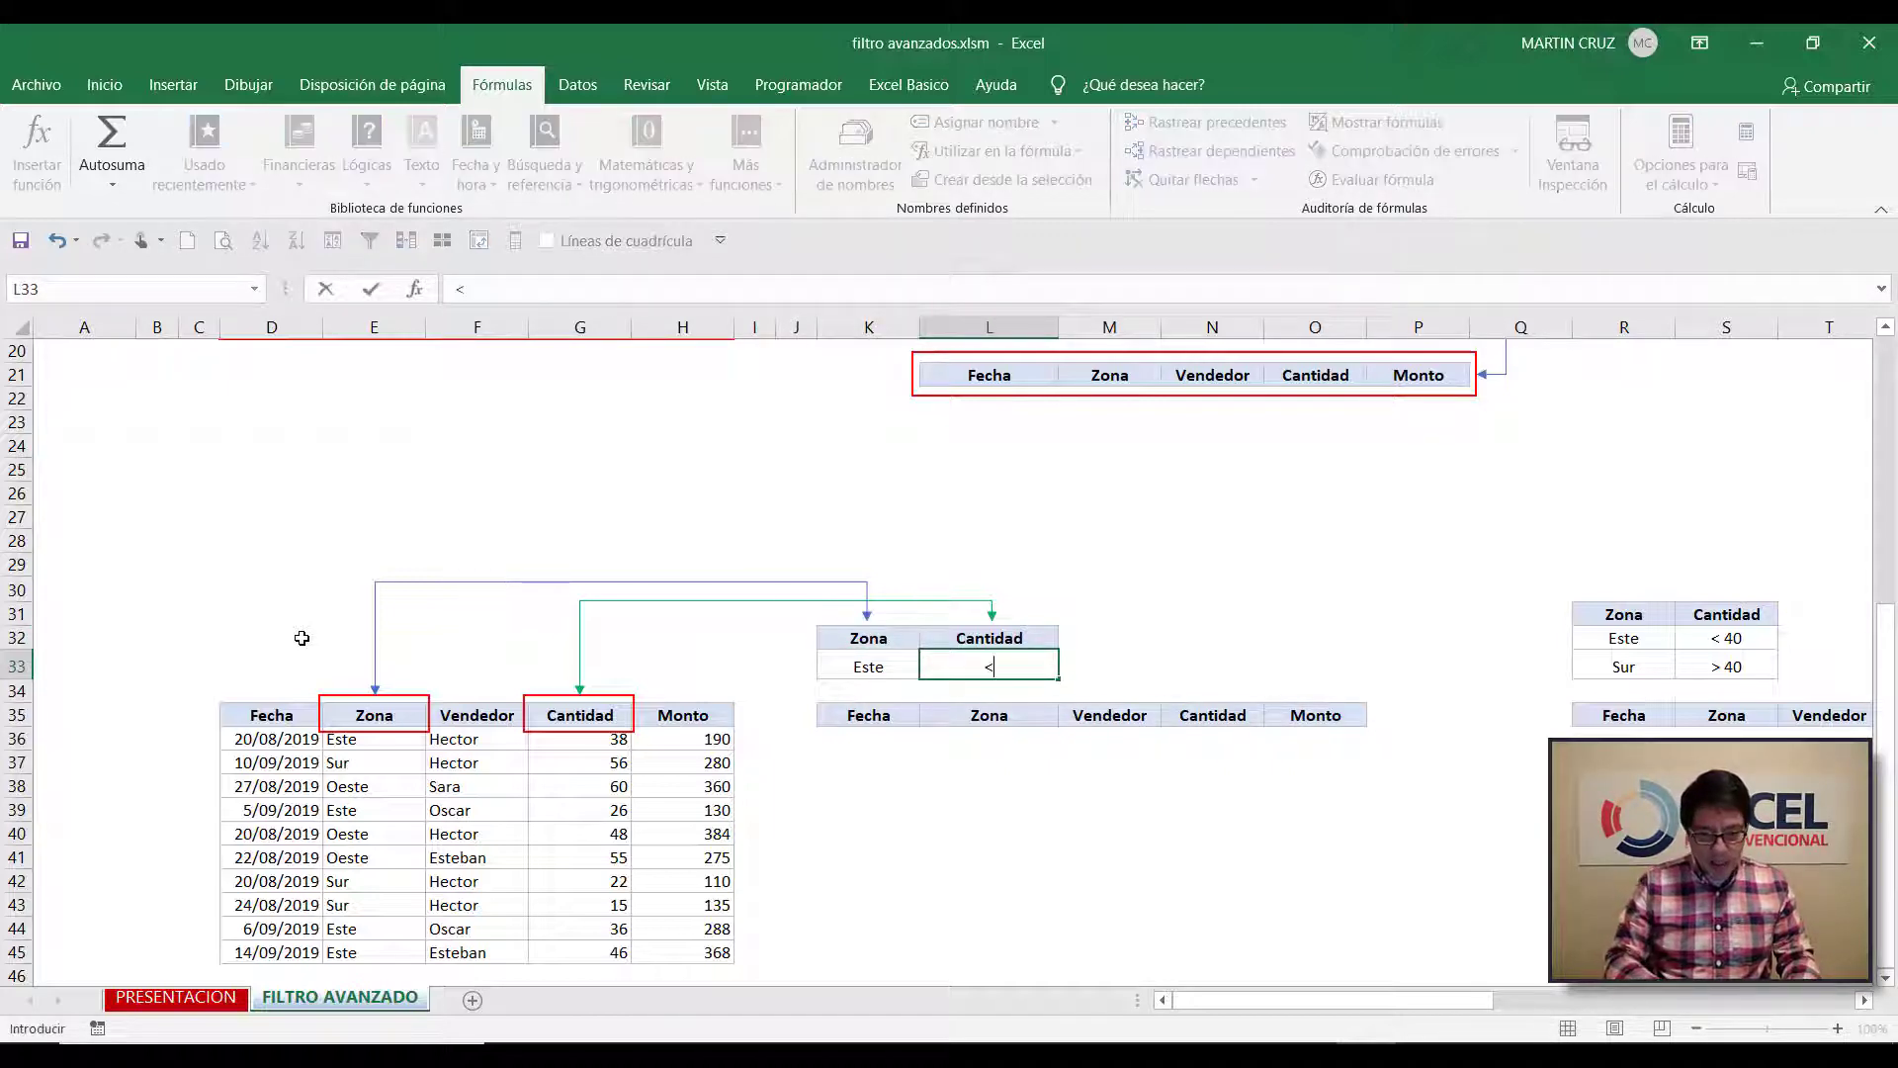
pyautogui.write('40')
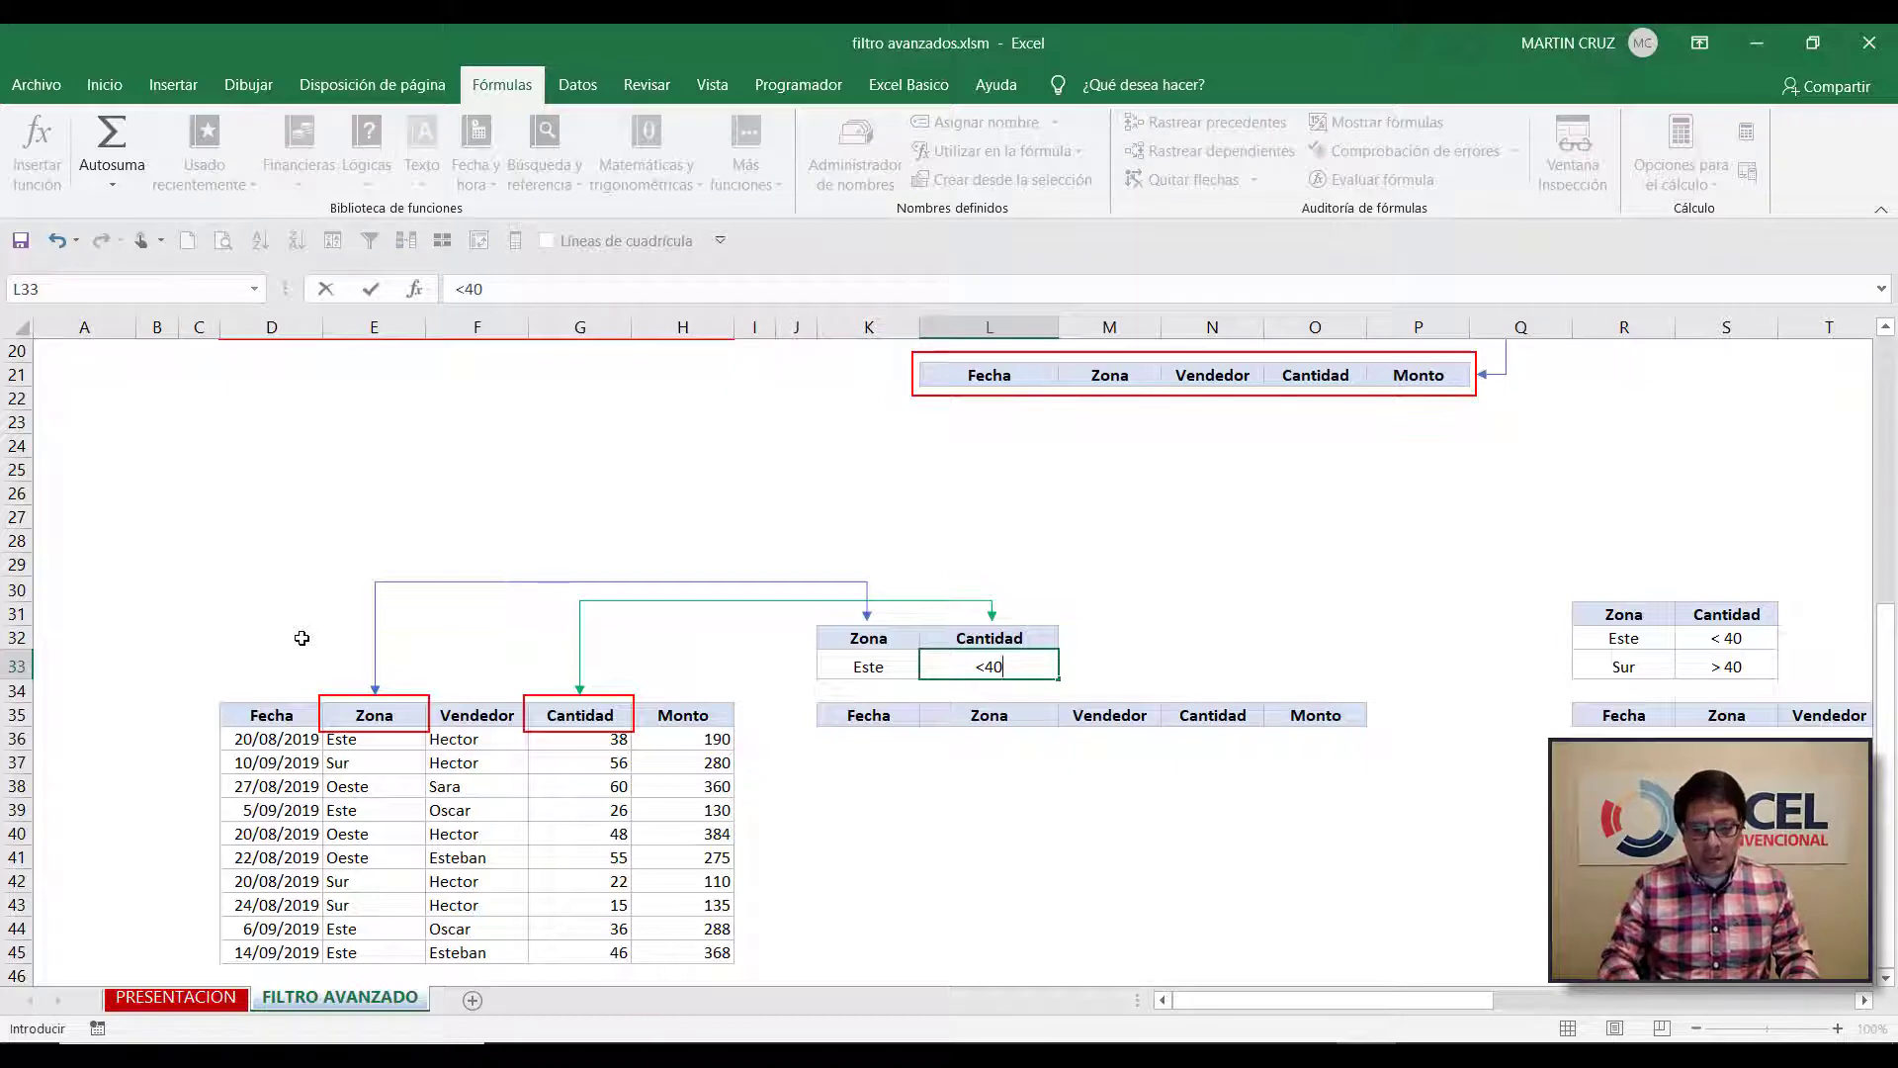
pyautogui.press('F2')
pyautogui.press('Left')
pyautogui.press('Left')
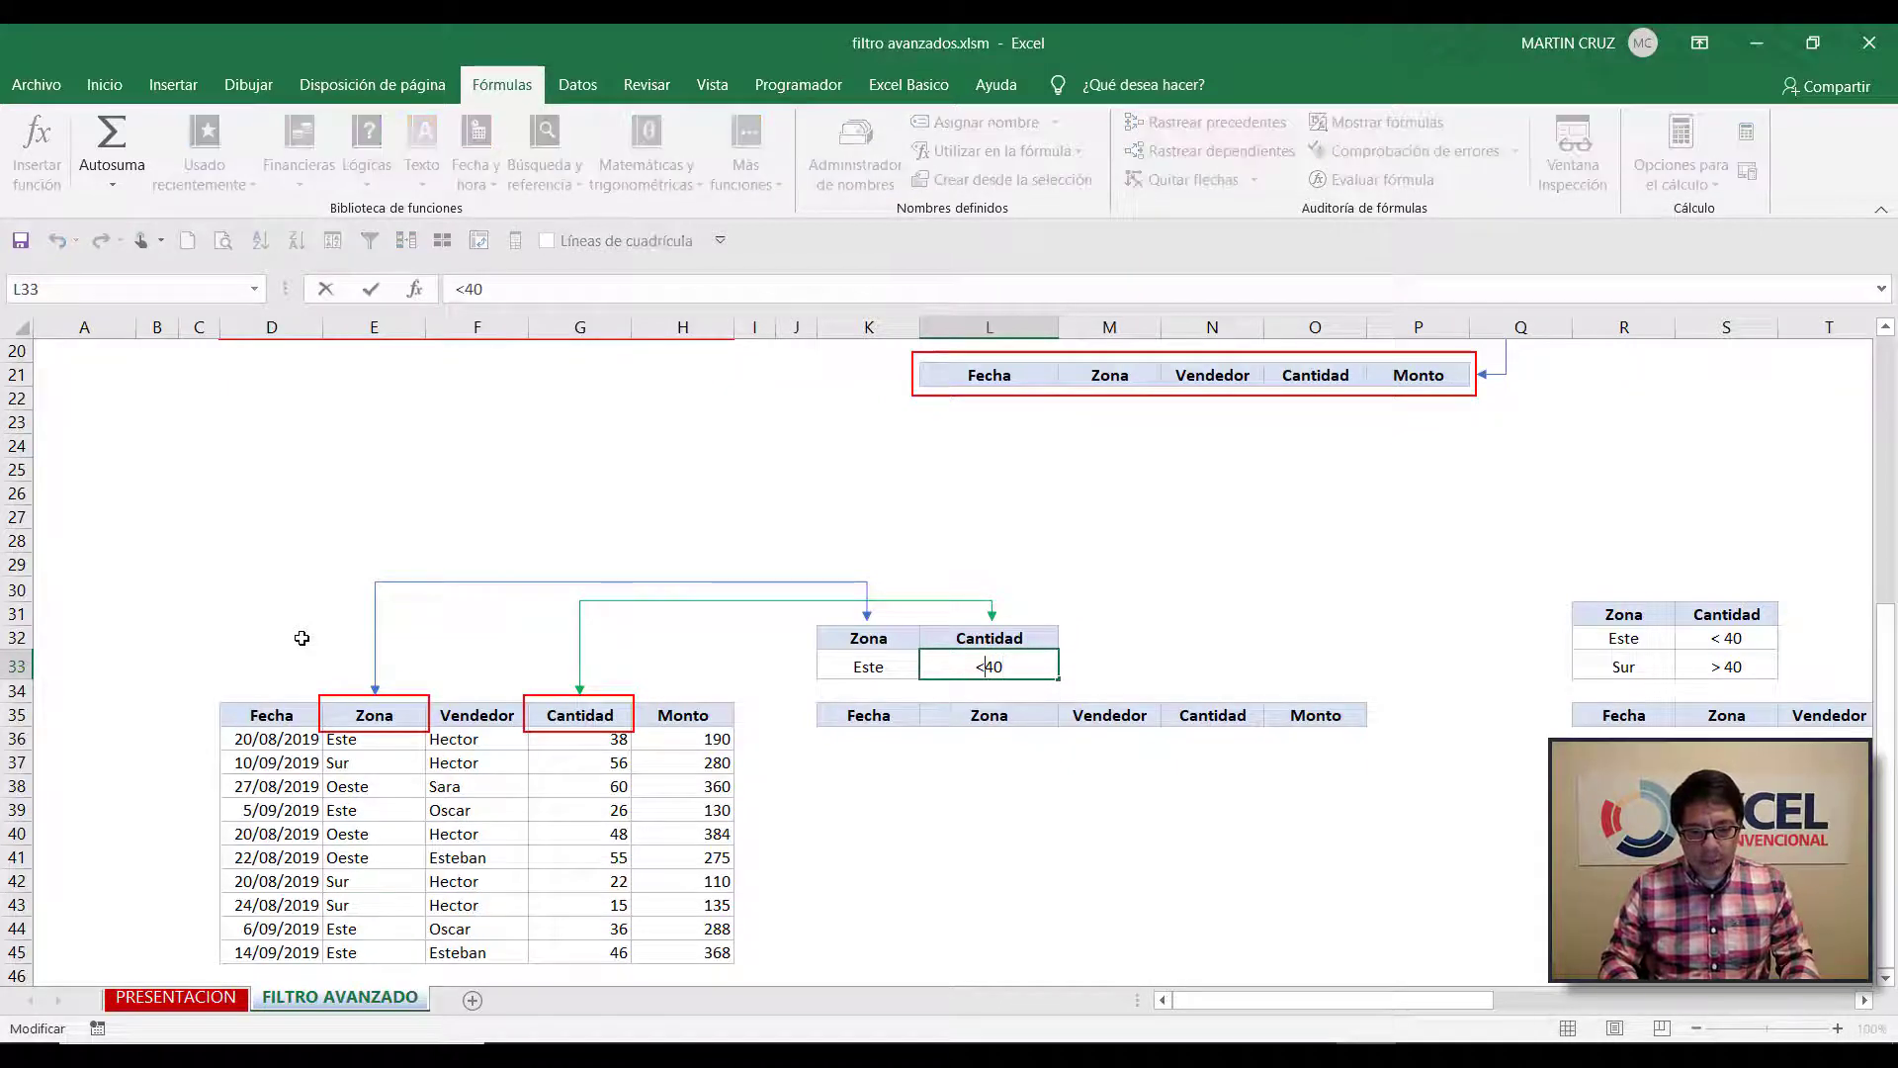
pyautogui.press('Return')
pyautogui.press('Up')
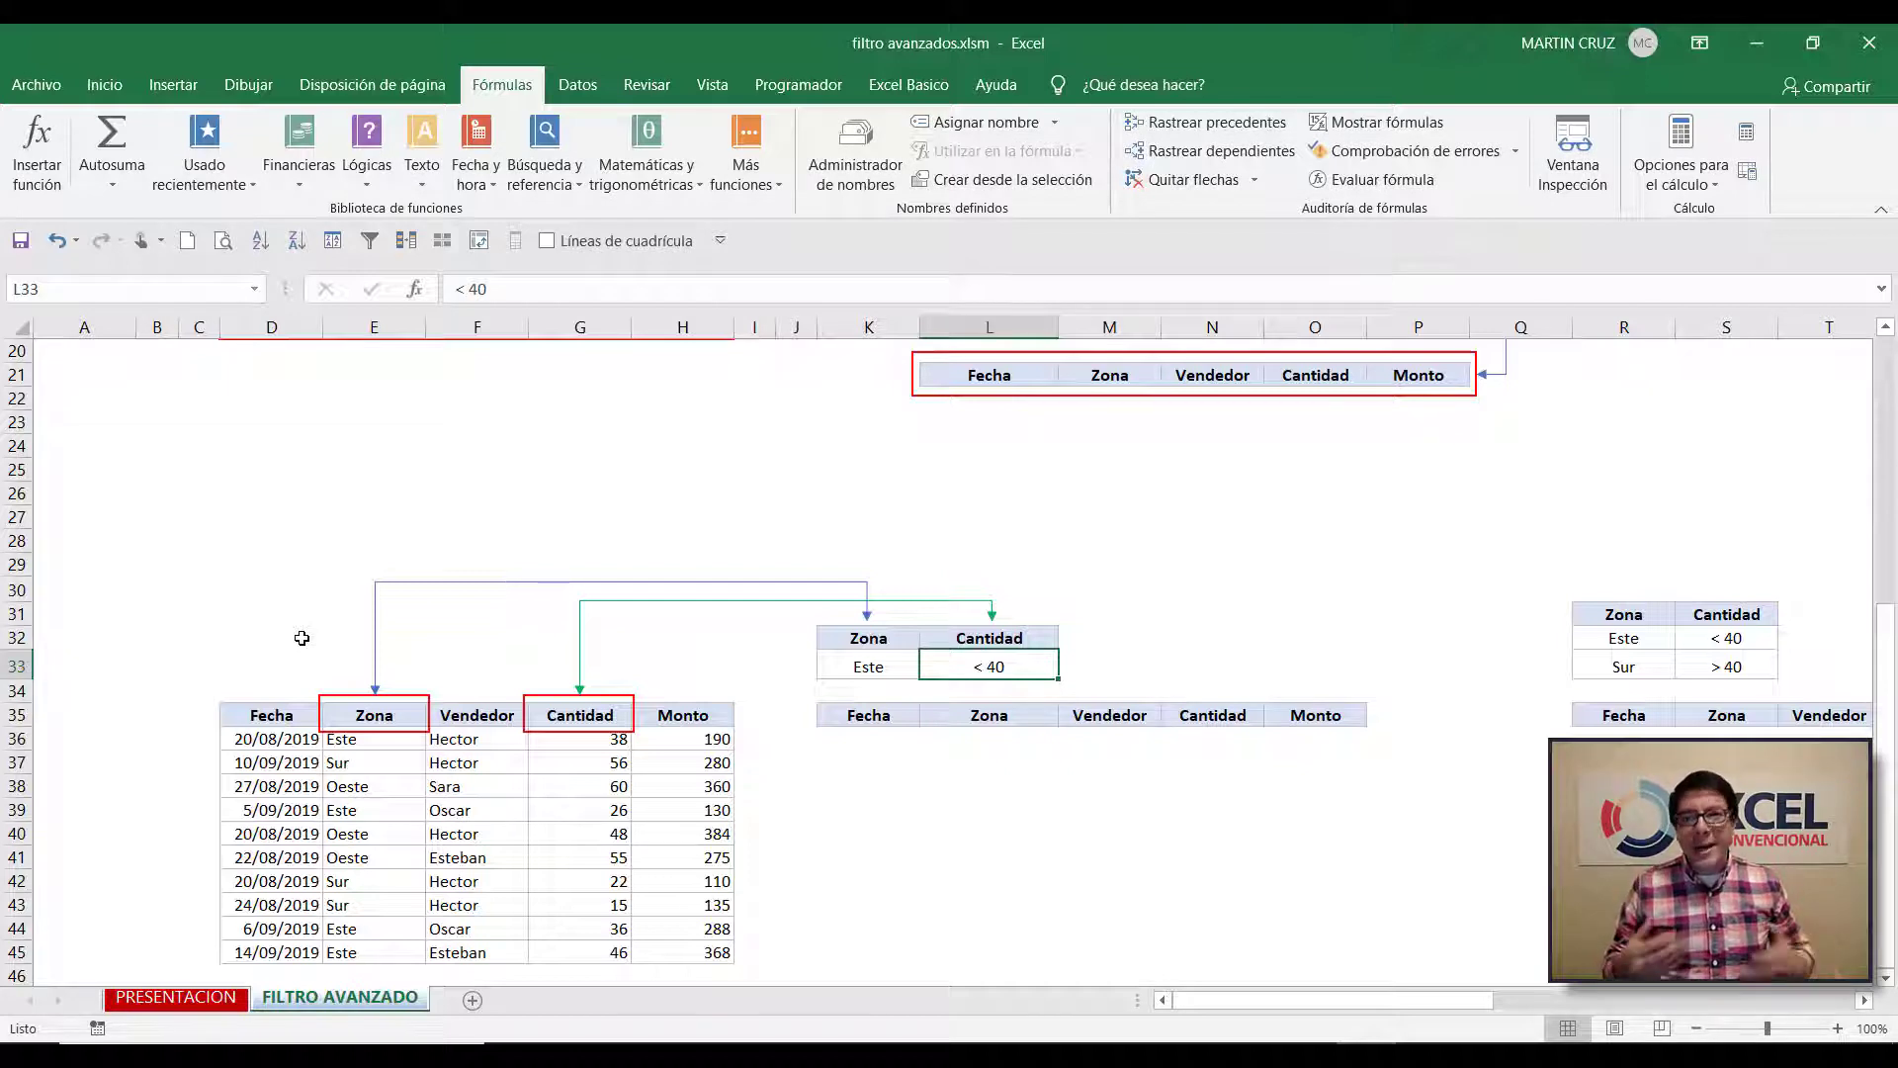
# Replace the Cantidad criterion in L33 with <40, without a space
pyautogui.press('Delete')
pyautogui.write('<40')
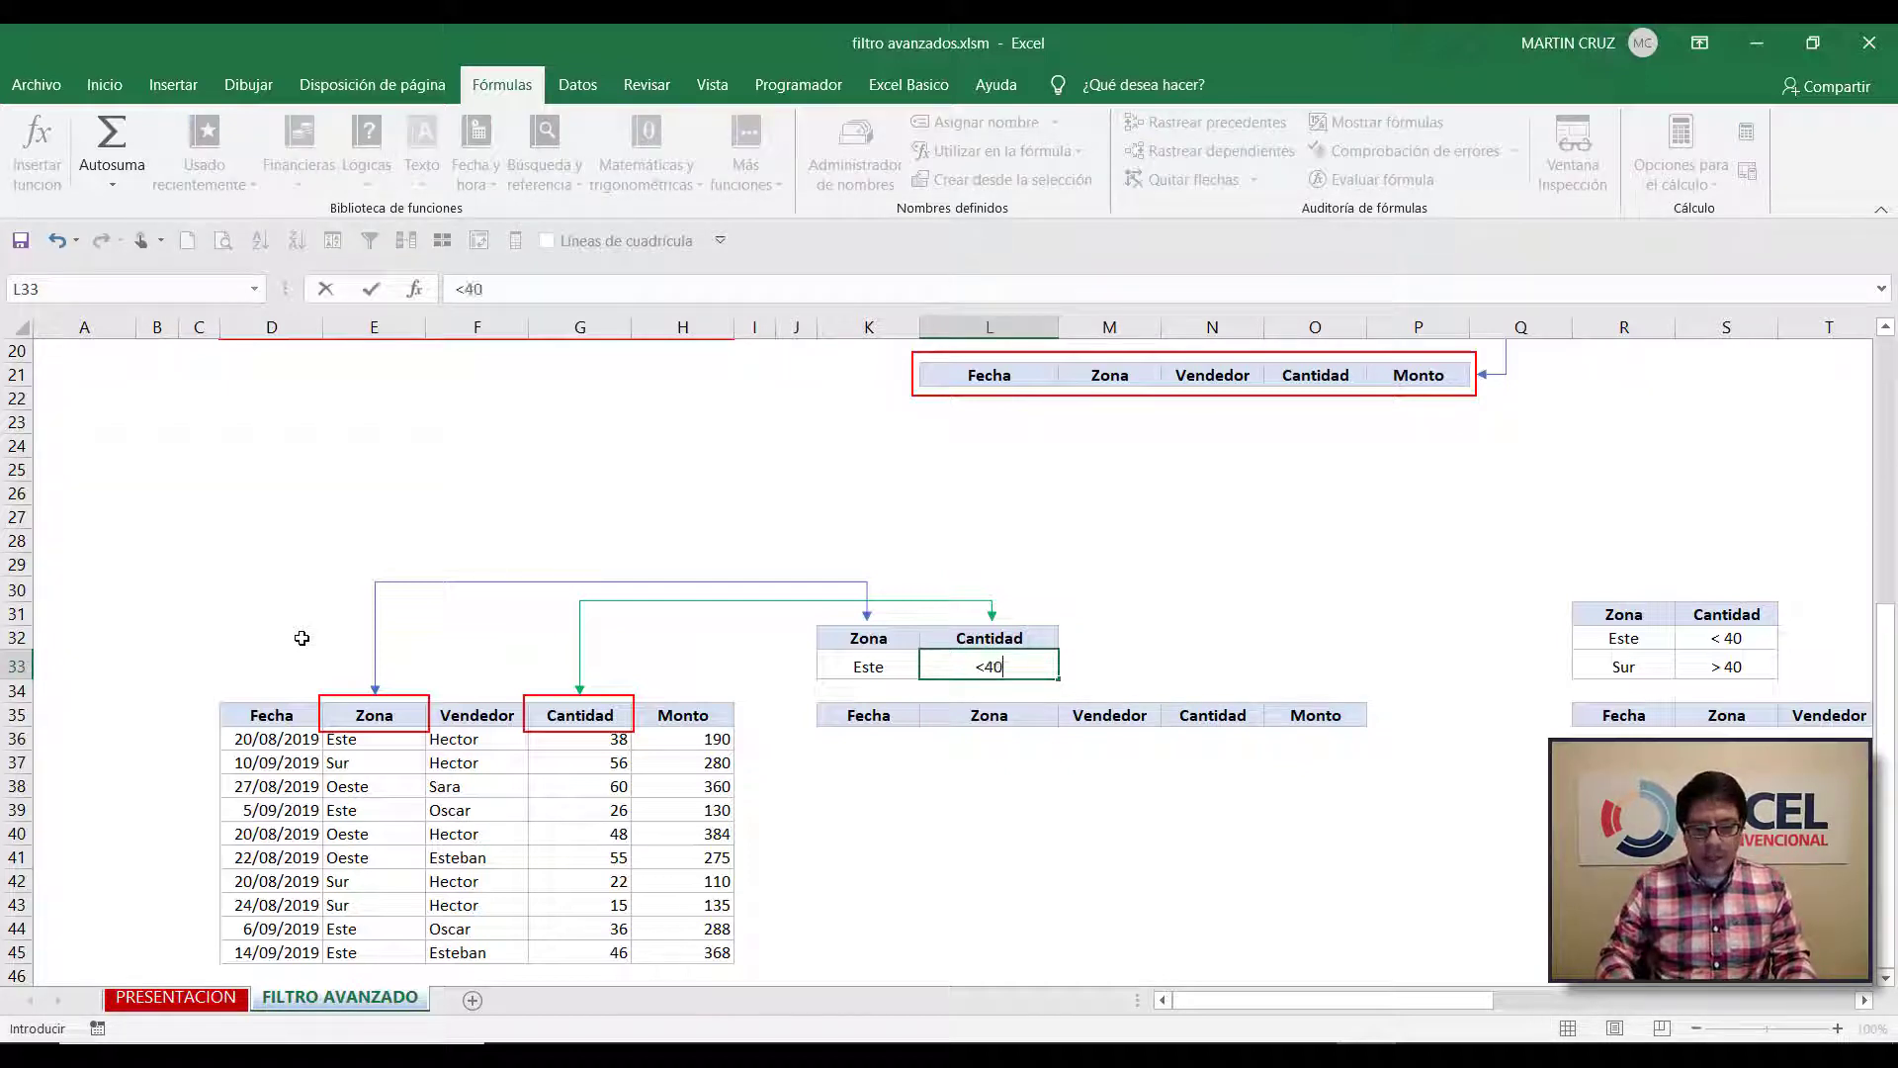
pyautogui.press('Return')
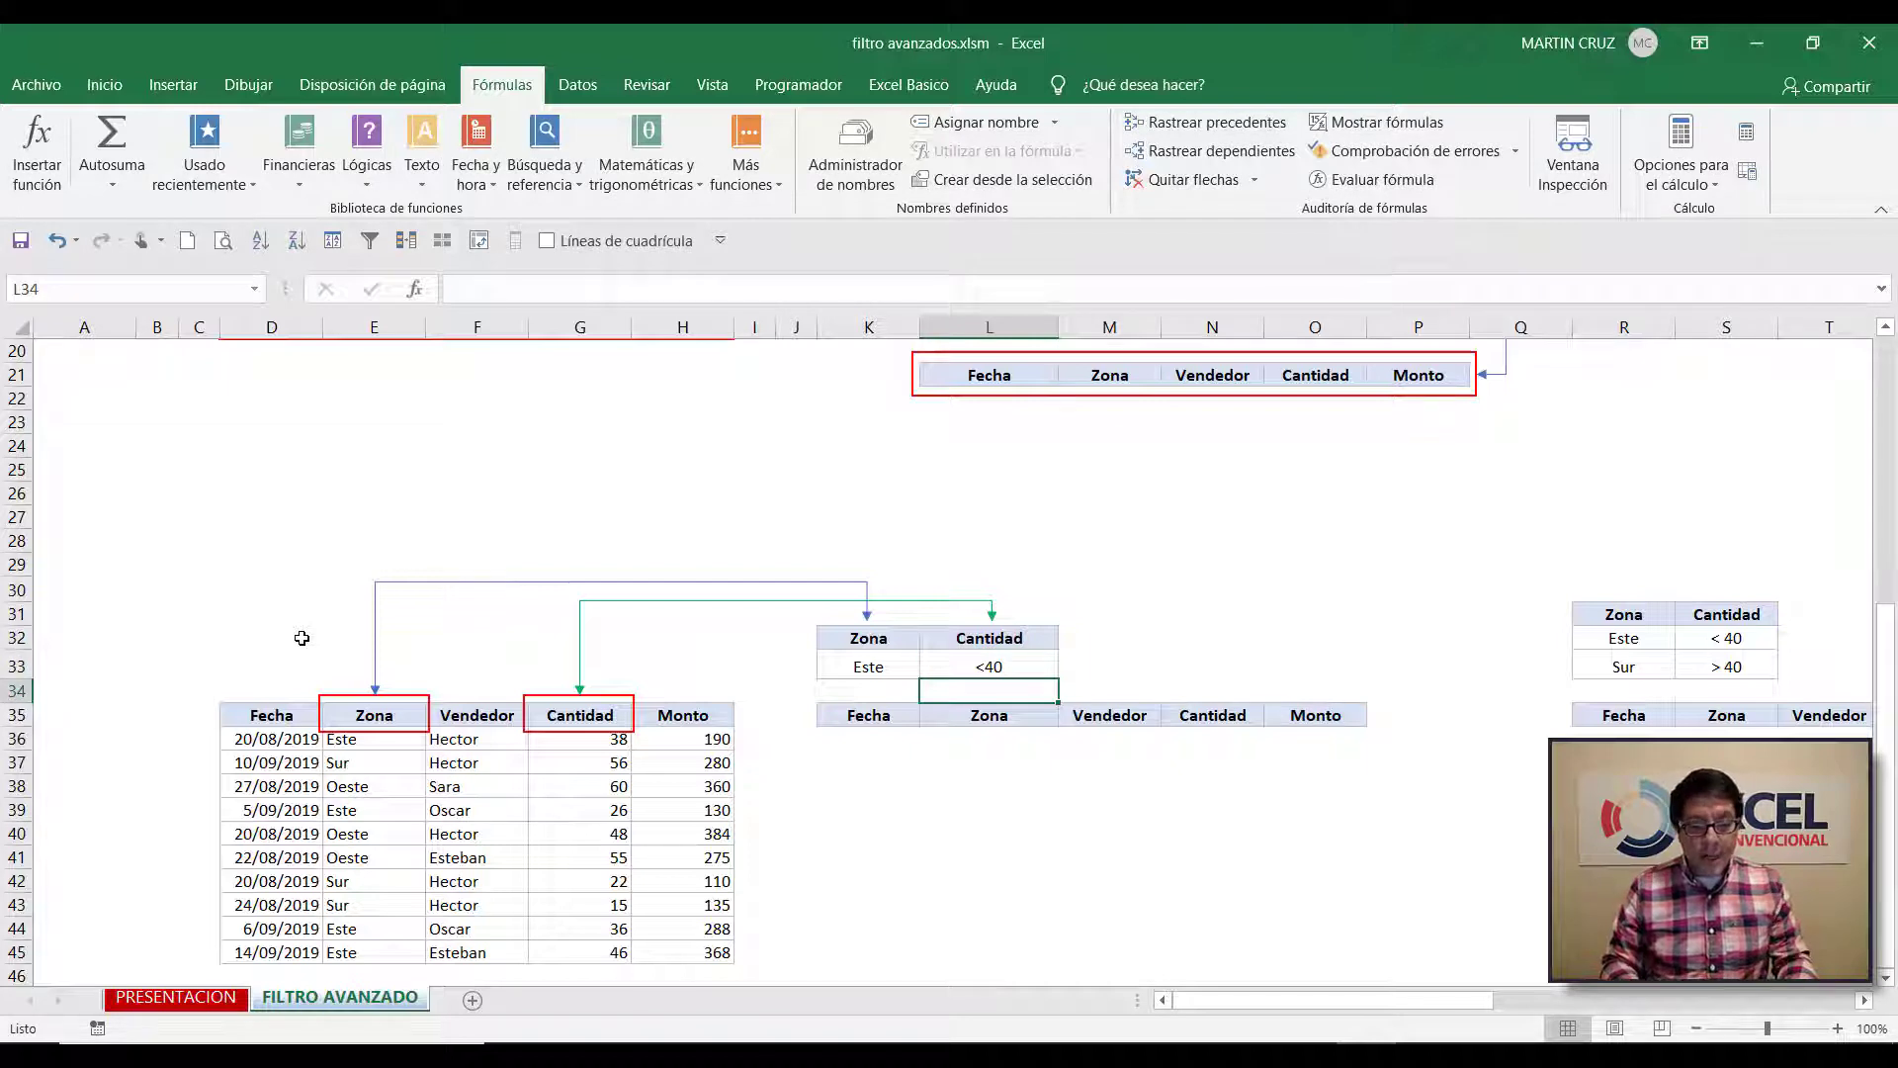
# Compare the Zona header of the criteria table in K32 with the list's Zona header in E35
pyautogui.press('Up')
pyautogui.press('Left')
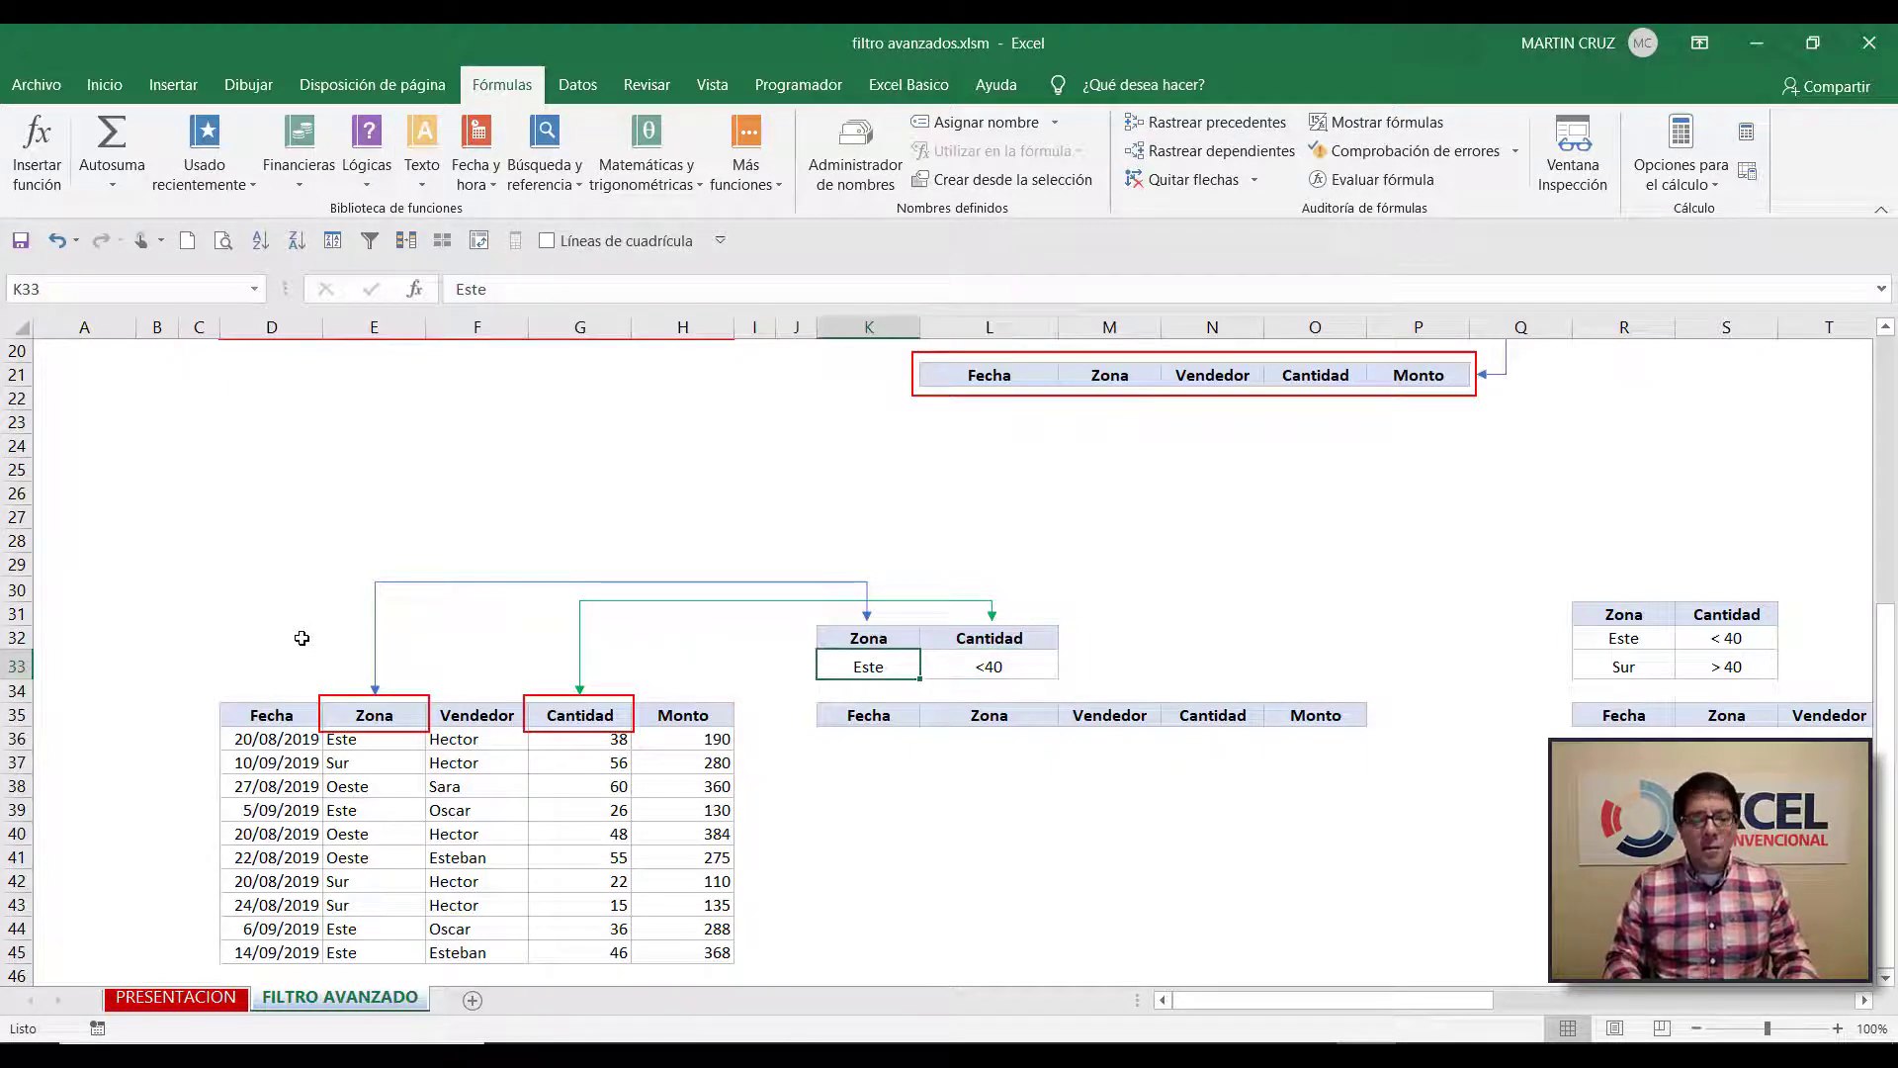
pyautogui.press('Up')
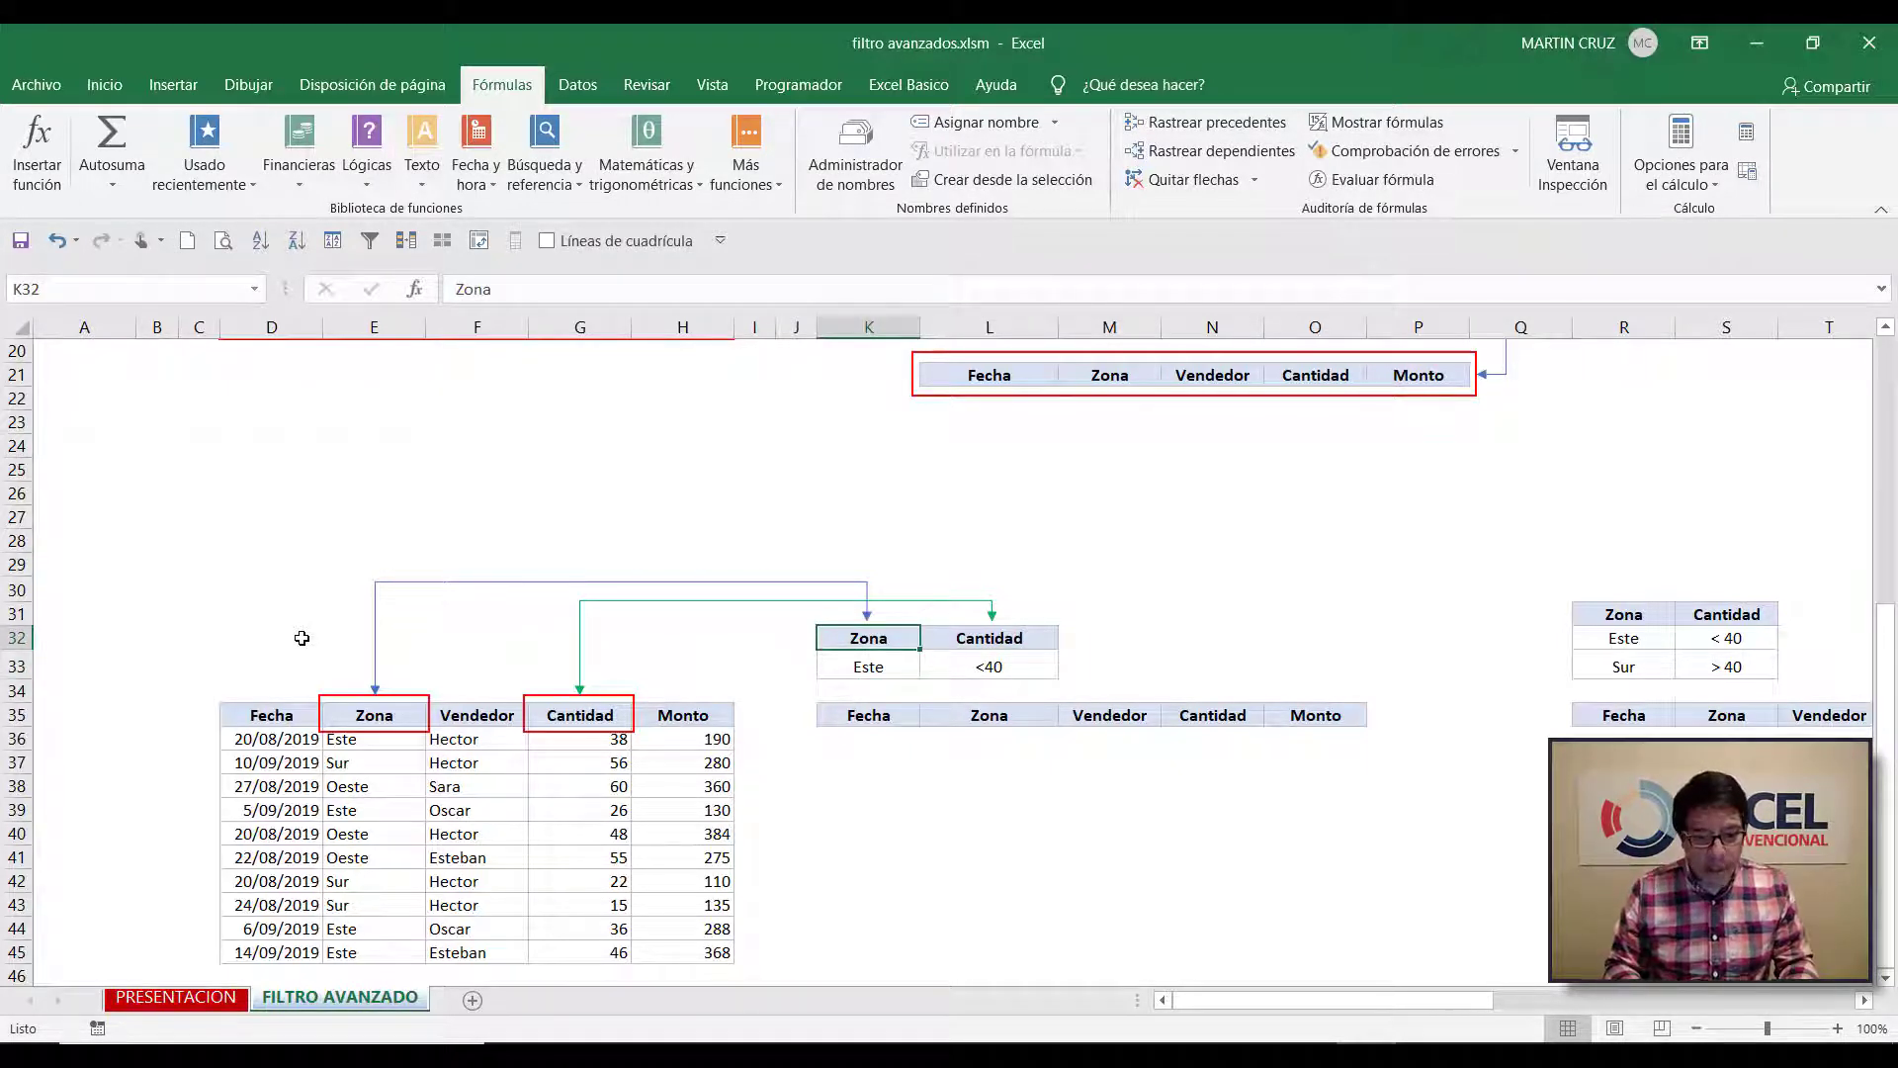
pyautogui.press('Left')
pyautogui.press('Left')
pyautogui.press('Left')
pyautogui.press('Left')
pyautogui.press('Left')
pyautogui.press('Left')
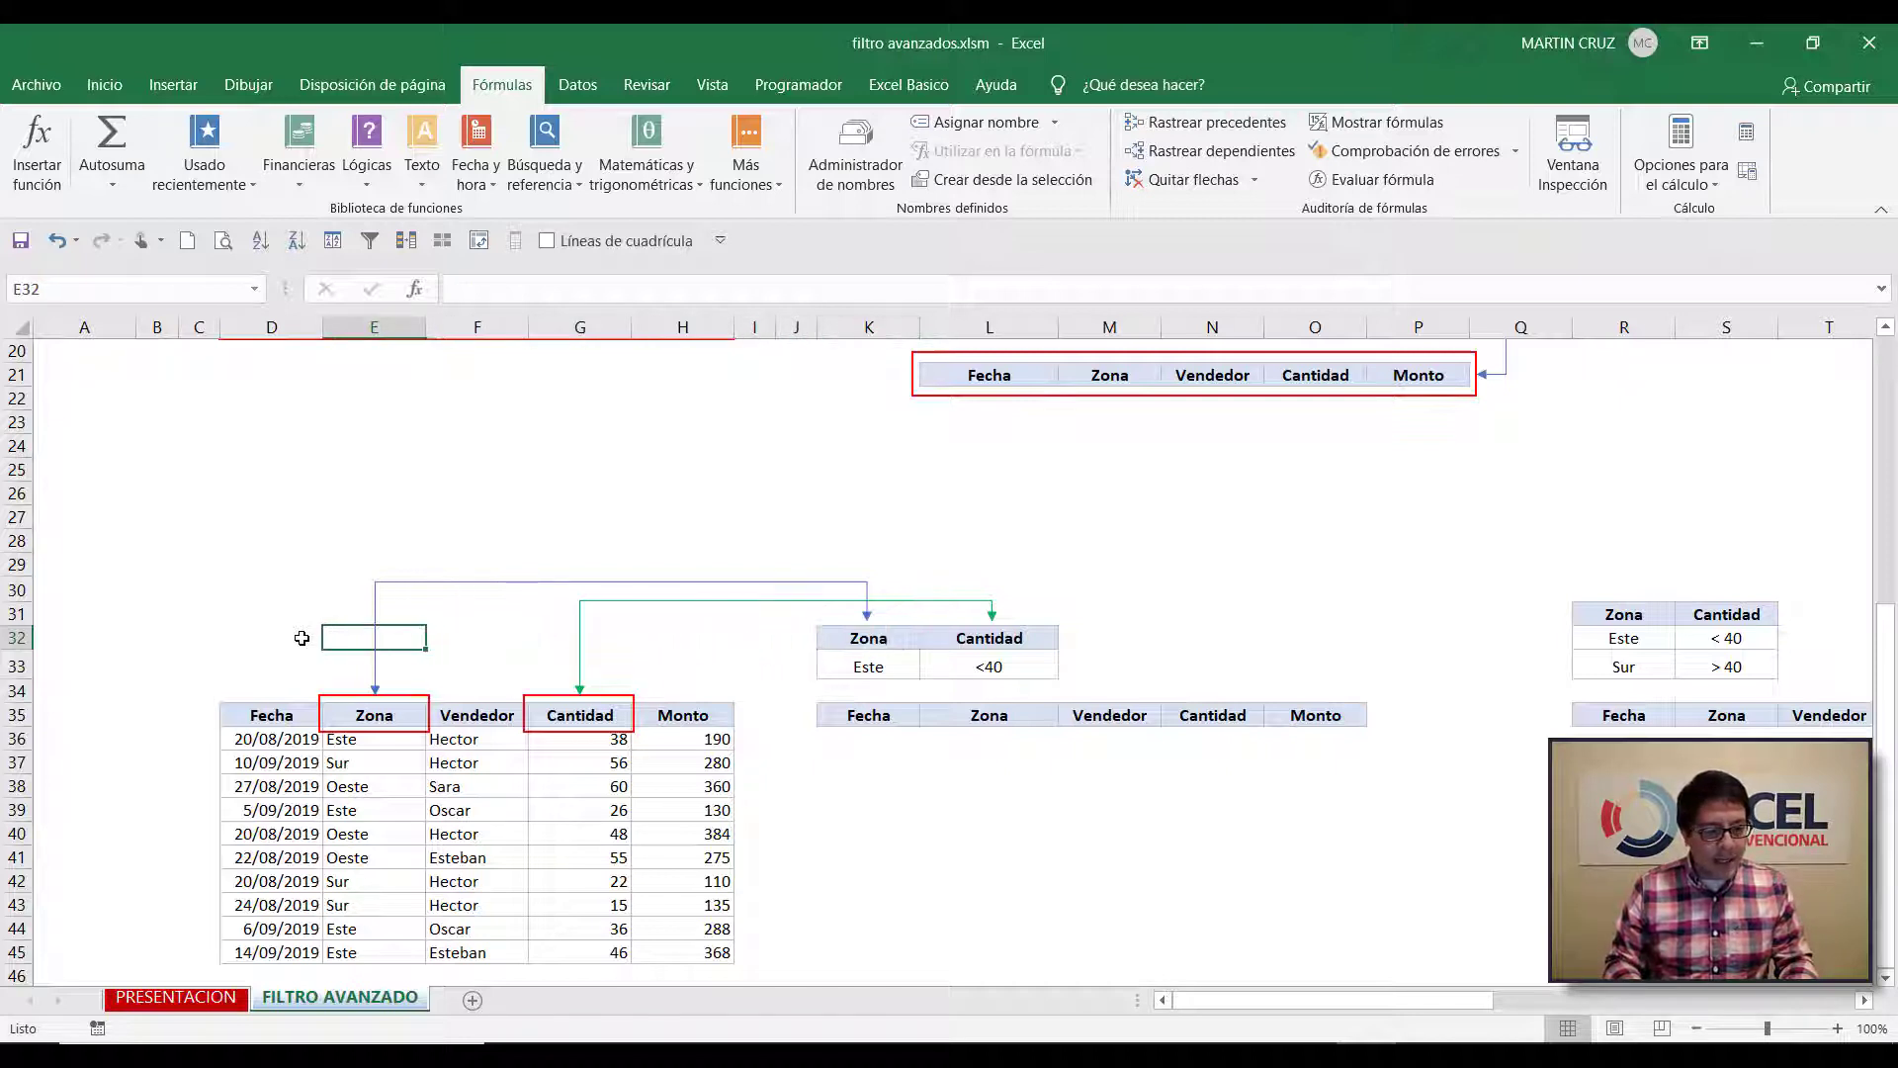
pyautogui.press('Down')
pyautogui.press('Down')
pyautogui.press('Down')
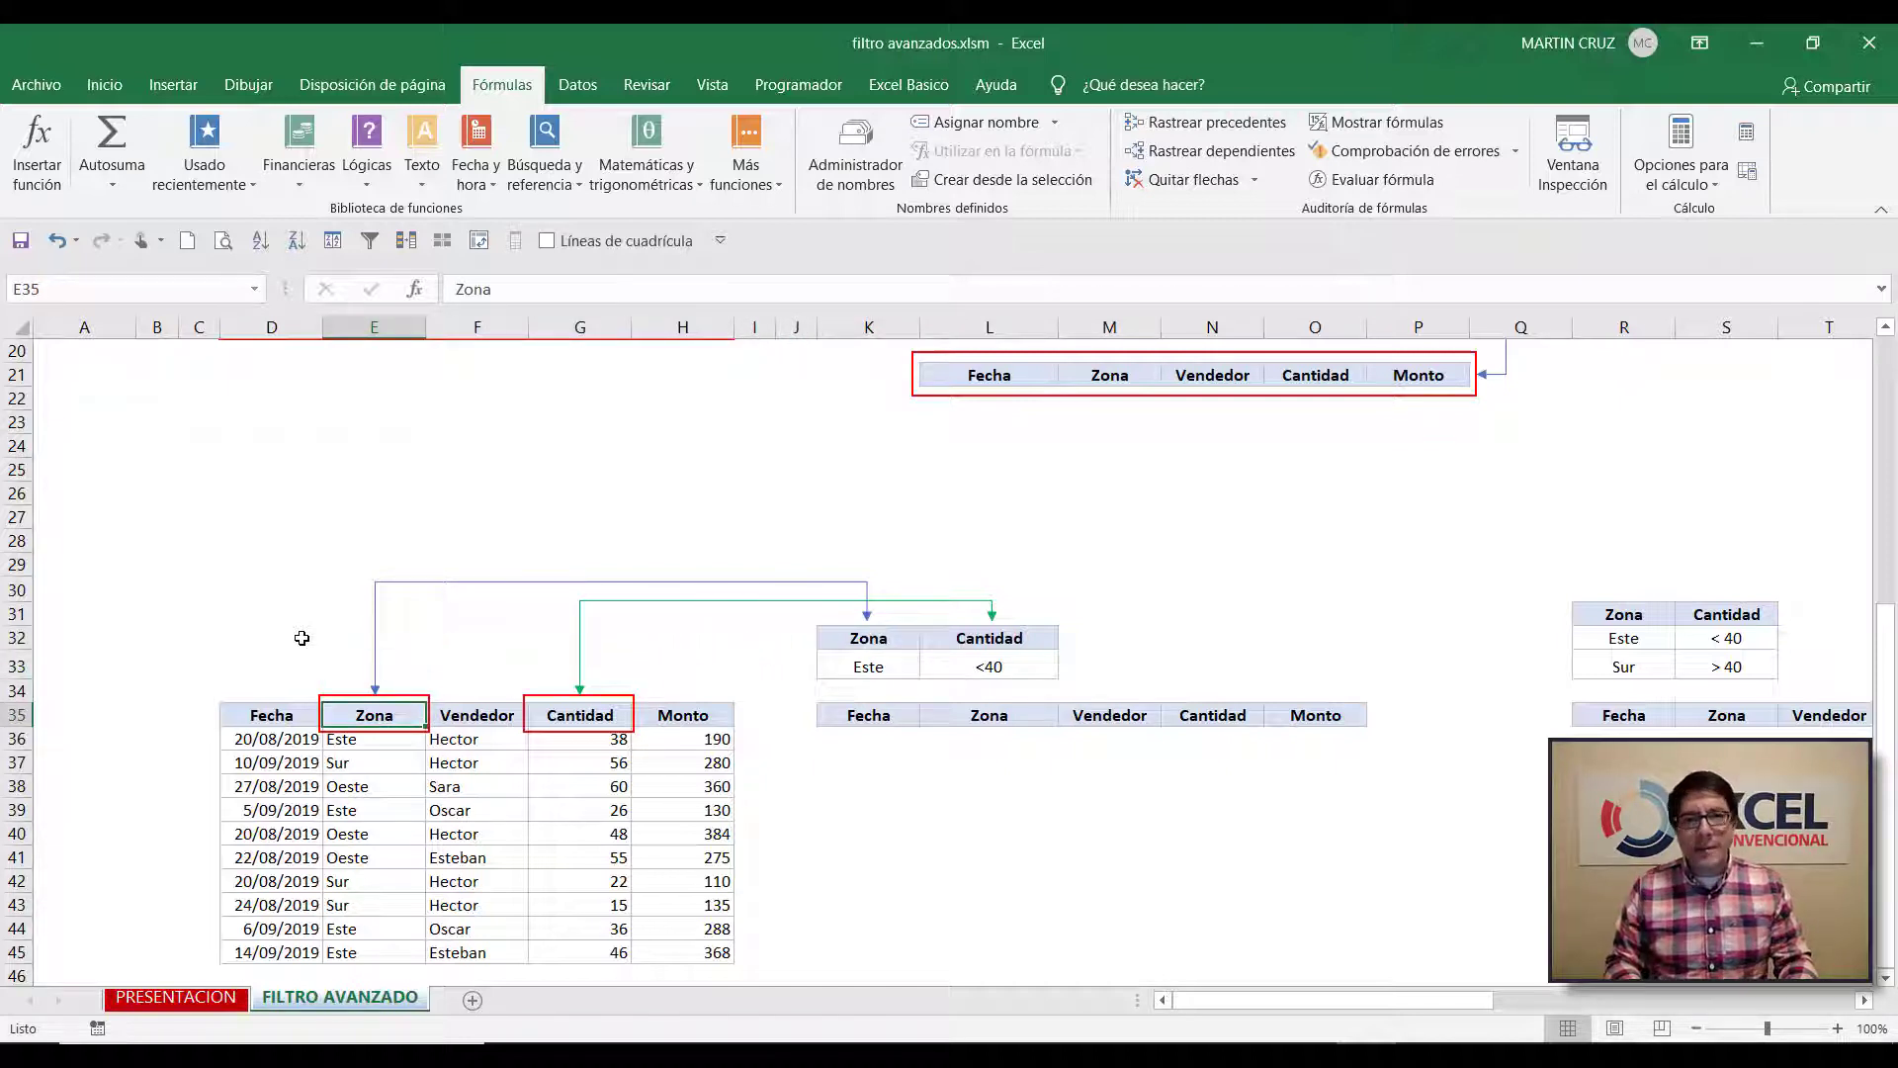
# Change the criteria table header in K32 to Zonas
pyautogui.press('Right')
pyautogui.press('Right')
pyautogui.press('Right')
pyautogui.press('Right')
pyautogui.press('Right')
pyautogui.press('Up')
pyautogui.press('Up')
pyautogui.press('Up')
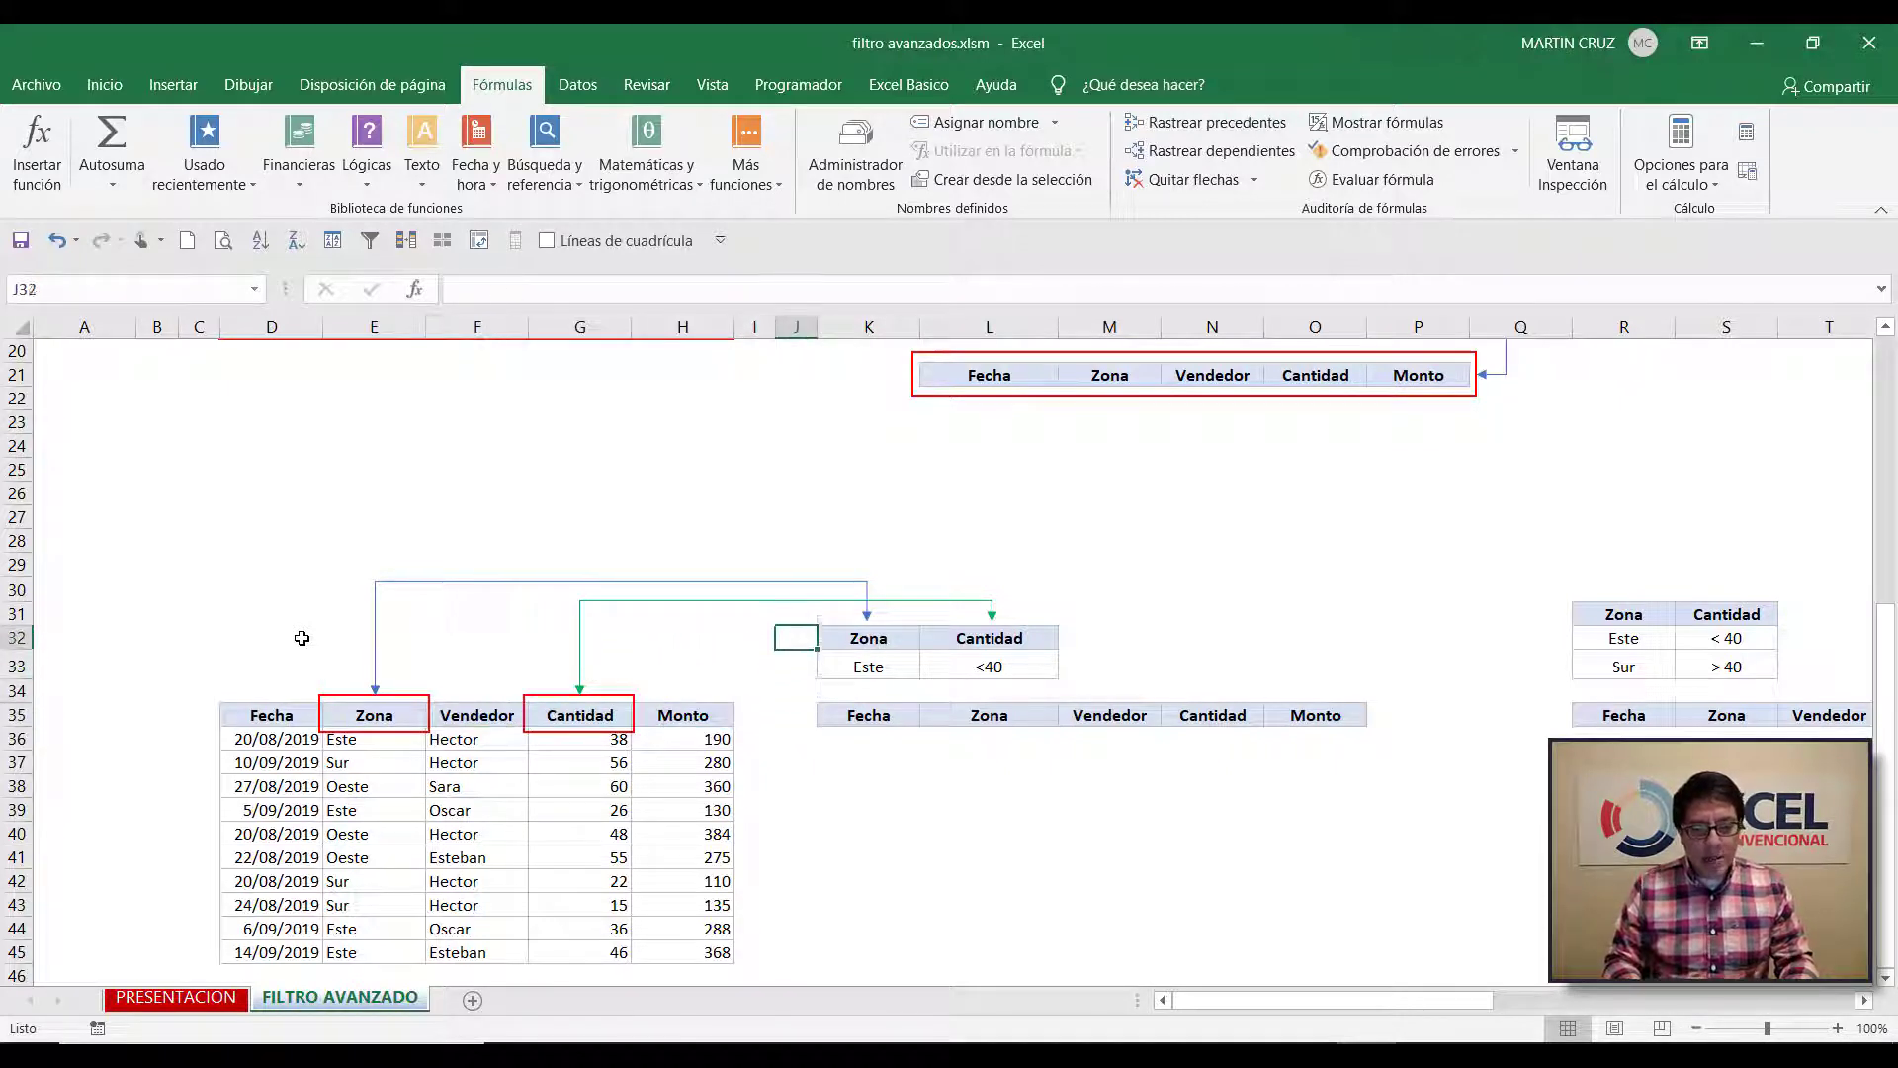
pyautogui.press('Right')
pyautogui.press('F2')
pyautogui.write('s')
pyautogui.press('Return')
pyautogui.press('Up')
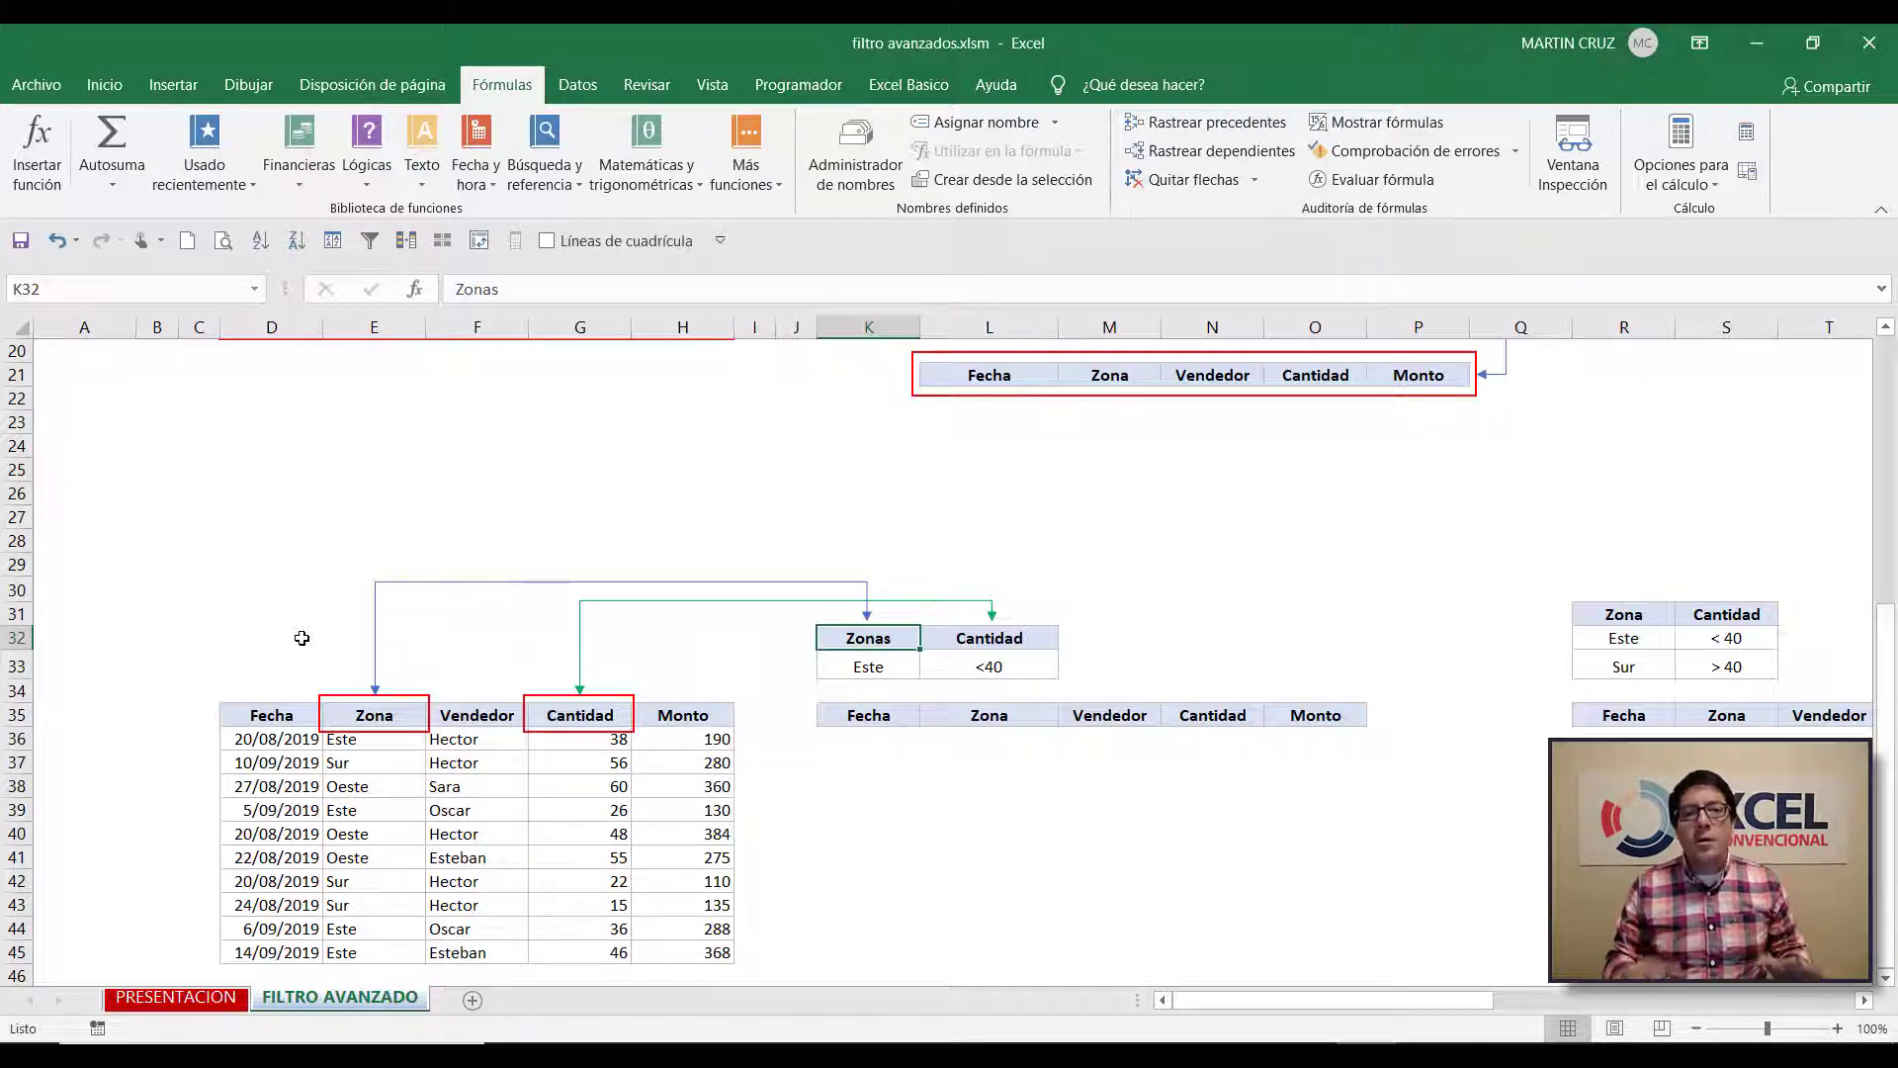
# Correct the criteria table header in K32 back to Zona
pyautogui.press('F2')
pyautogui.press('BackSpace')
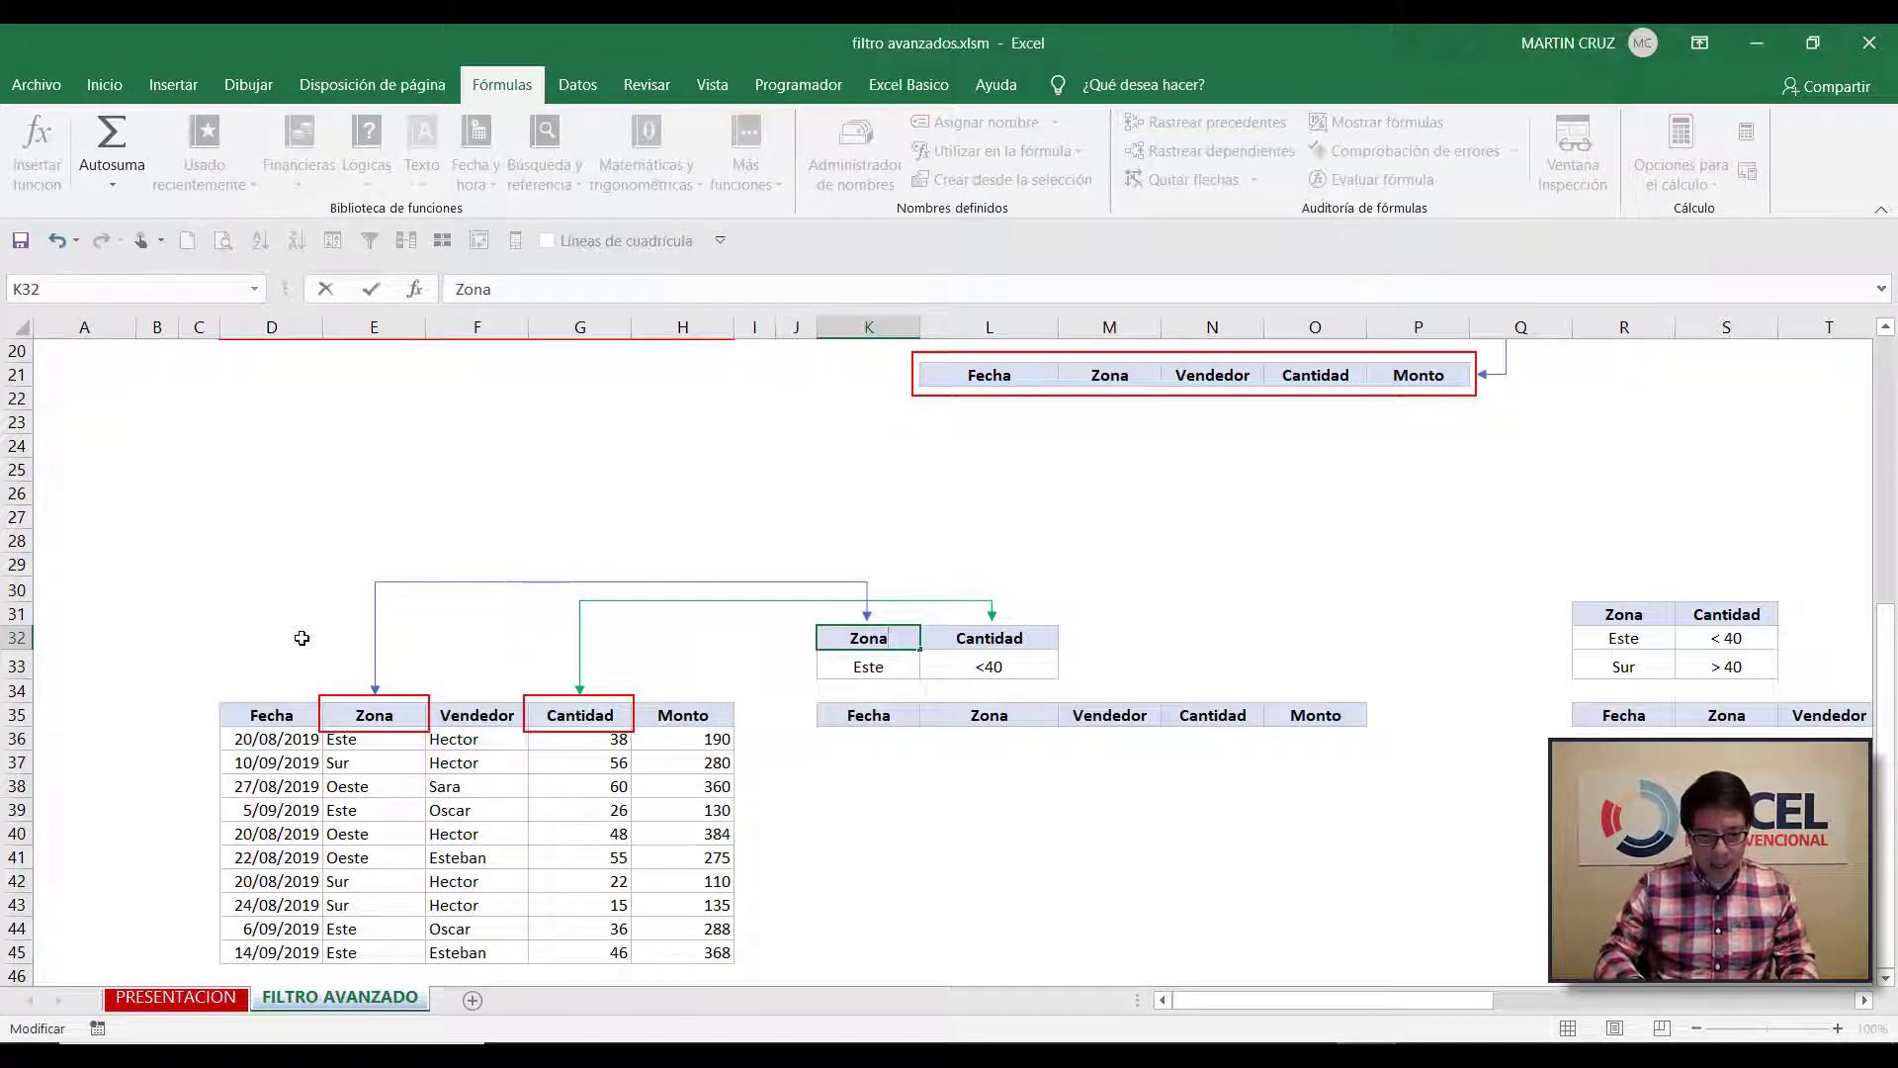
pyautogui.press('Return')
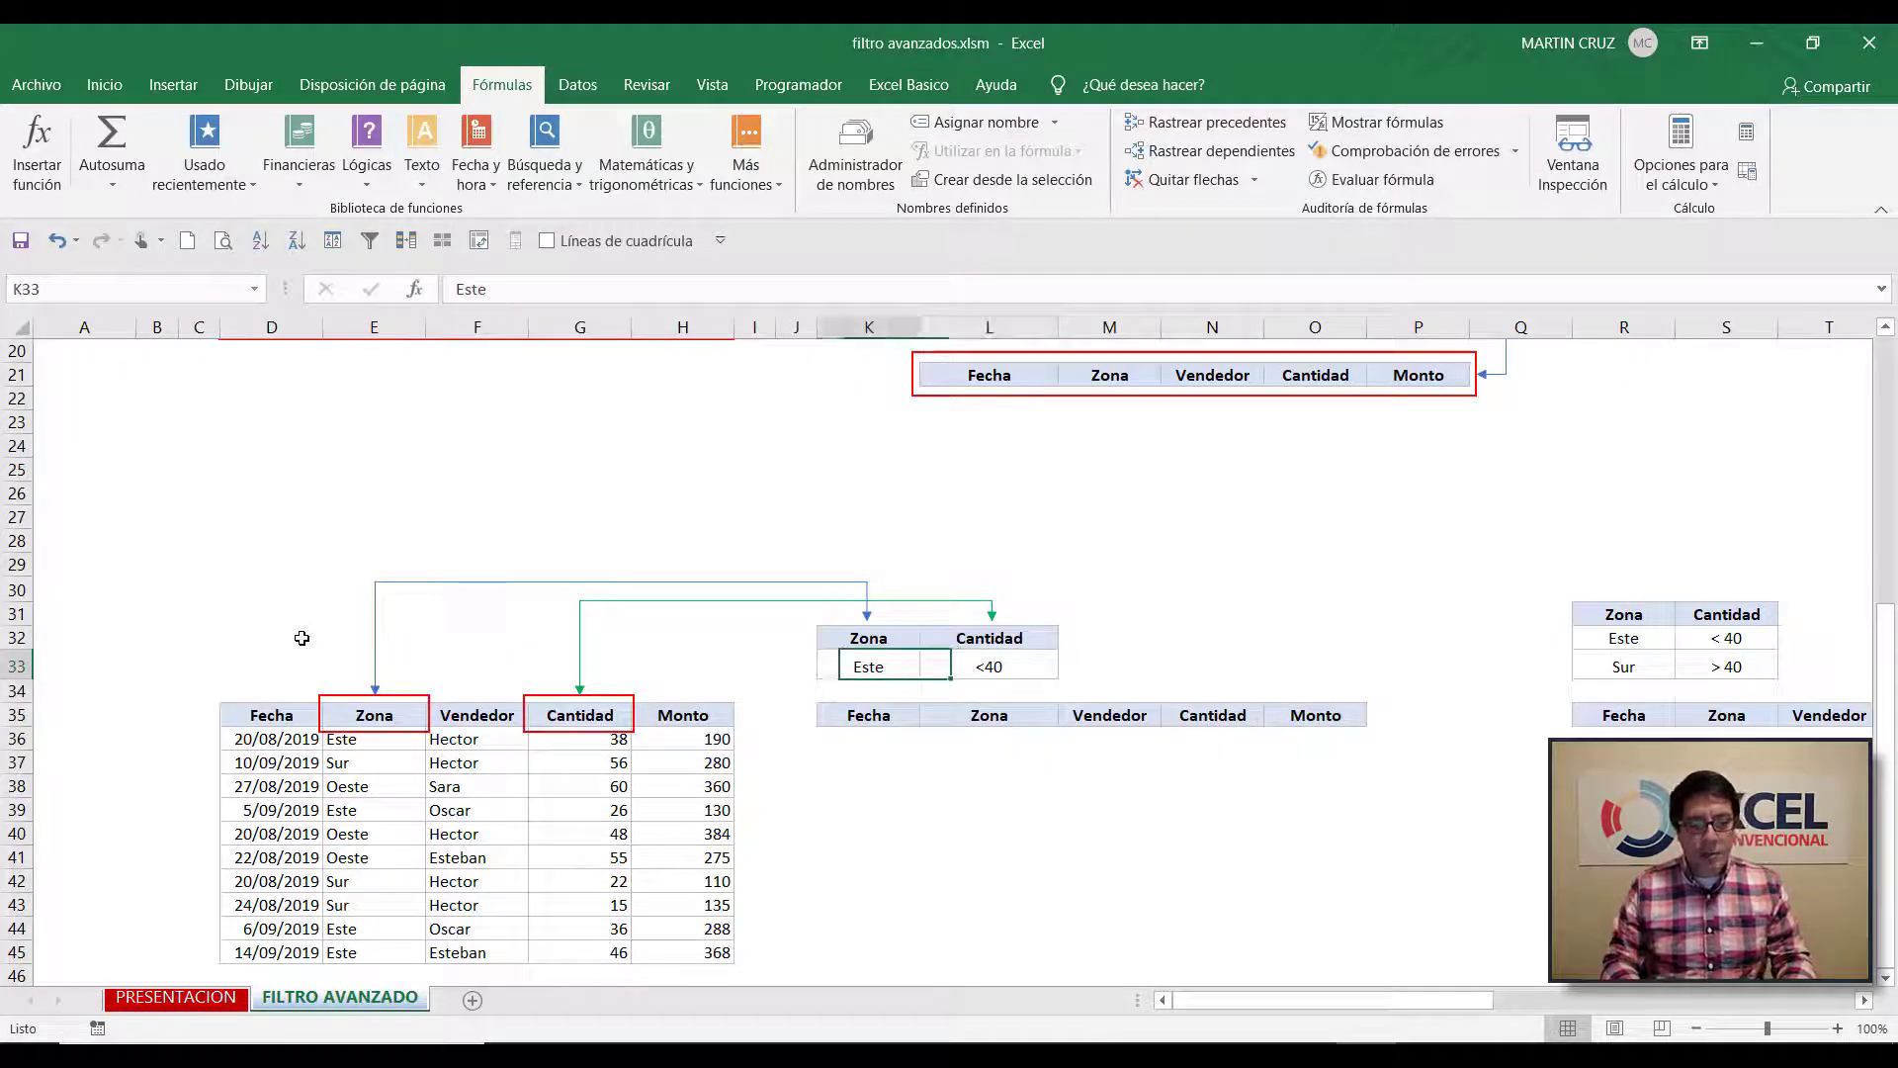
# Check the Cantidad criterion in L33, and select E36:G36, the list's first Este record, for comparison
pyautogui.press('Right')
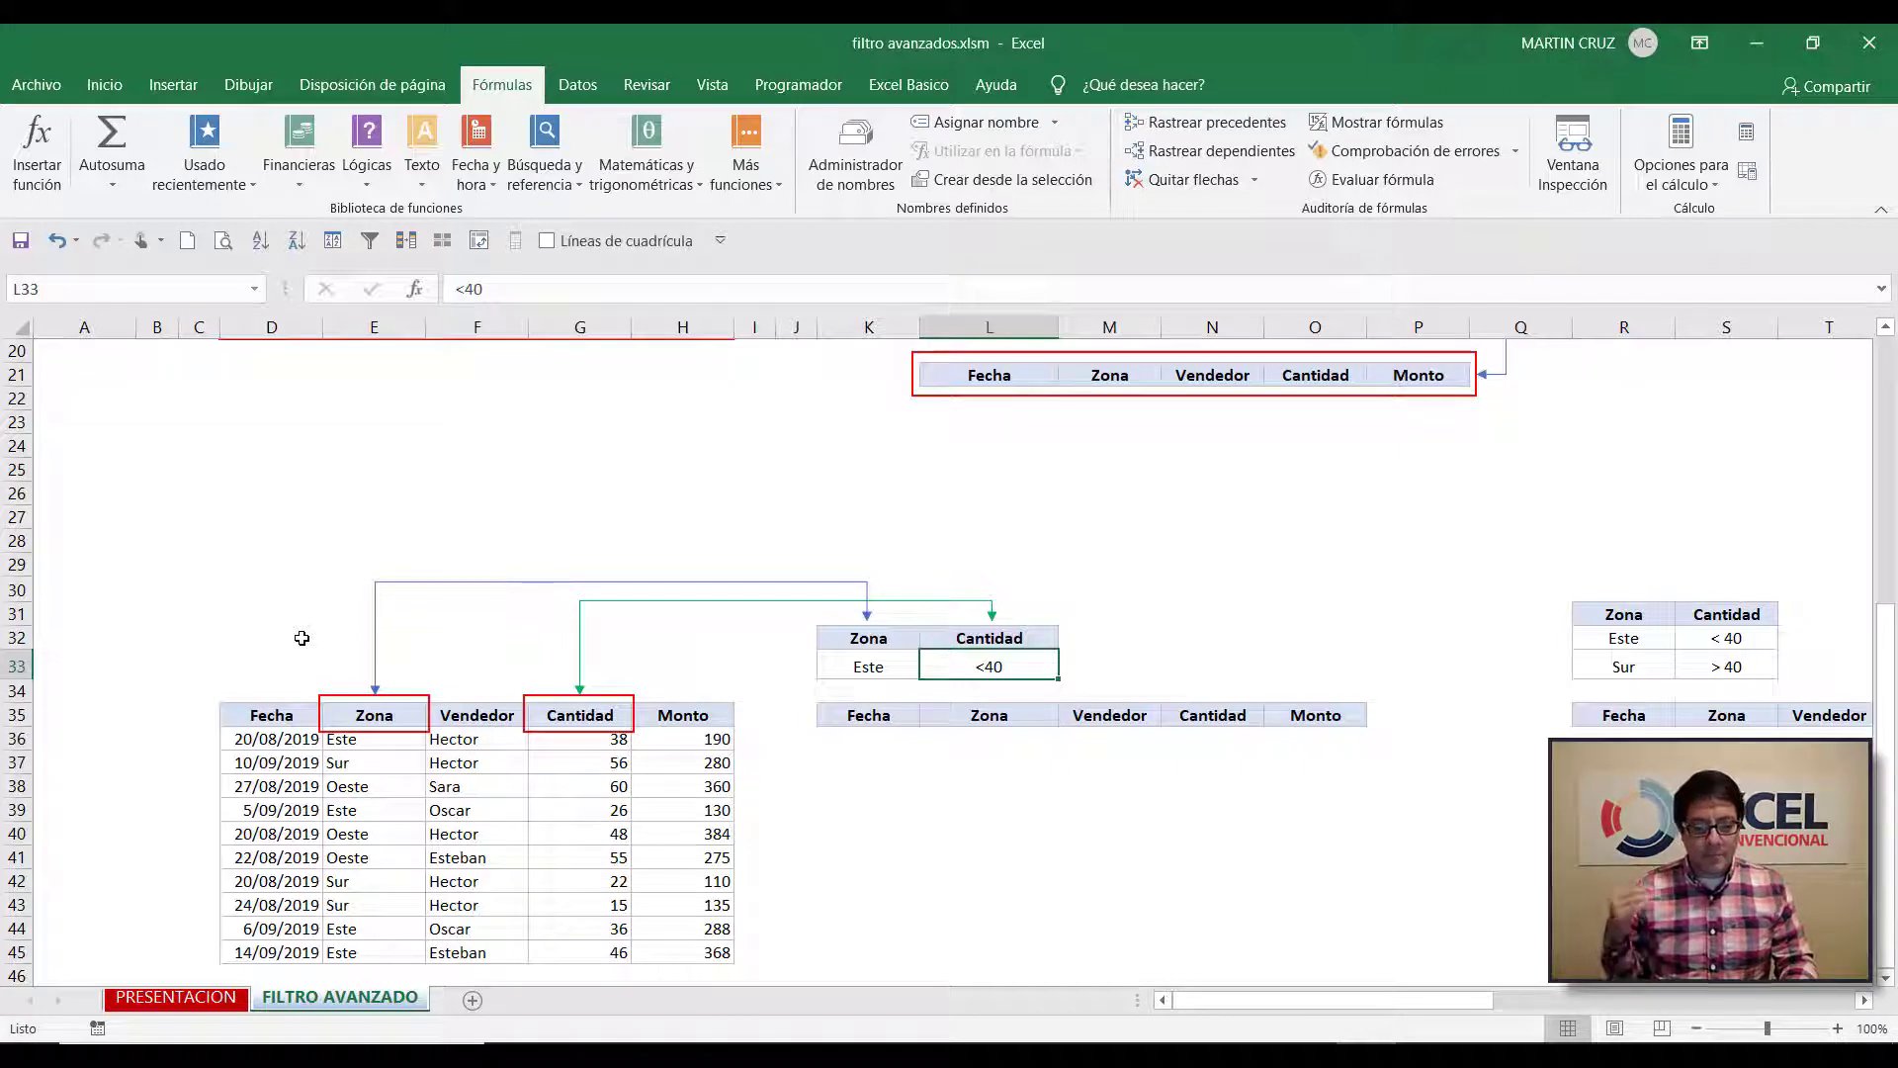
pyautogui.press('Left')
pyautogui.press('Left')
pyautogui.press('Left')
pyautogui.press('Left')
pyautogui.press('Left')
pyautogui.press('Left')
pyautogui.press('Left')
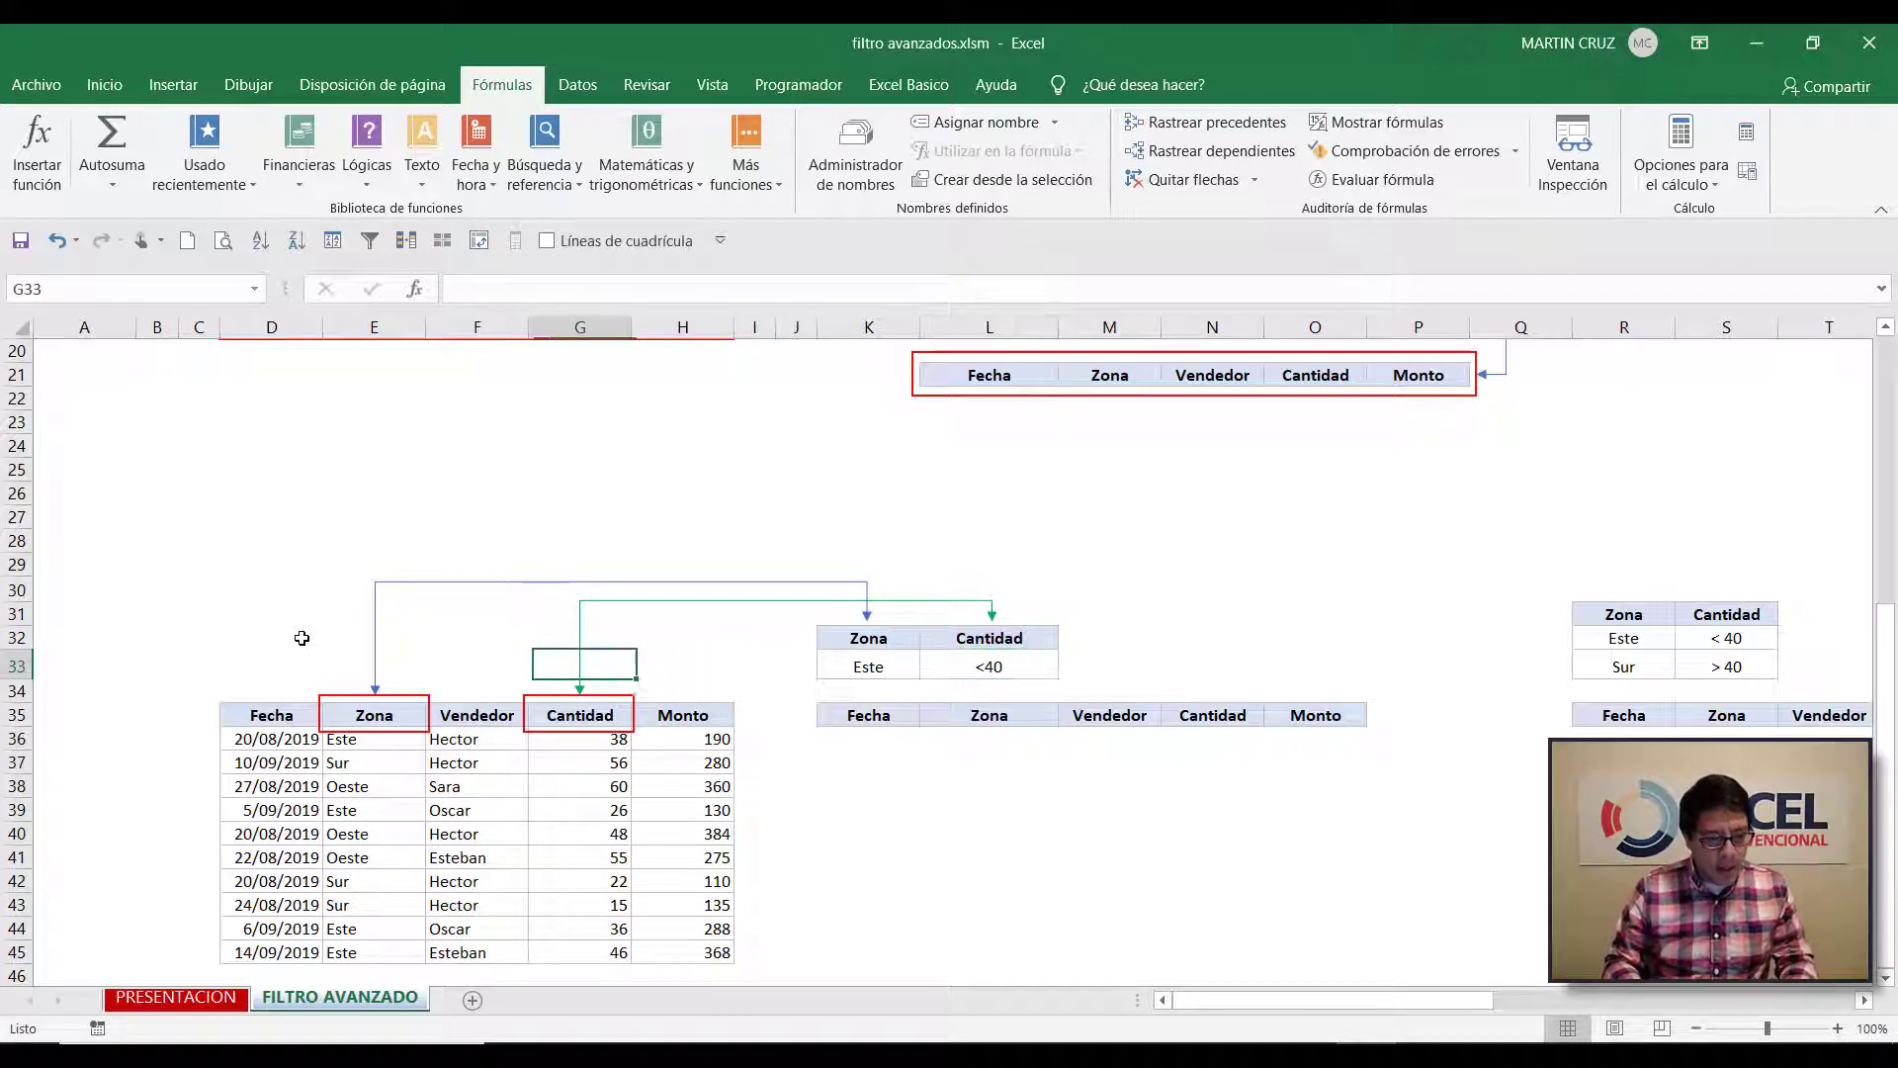
pyautogui.press('Down')
pyautogui.press('Down')
pyautogui.press('Down')
pyautogui.hotkey('shift', 'Right')
pyautogui.hotkey('shift', 'Right')
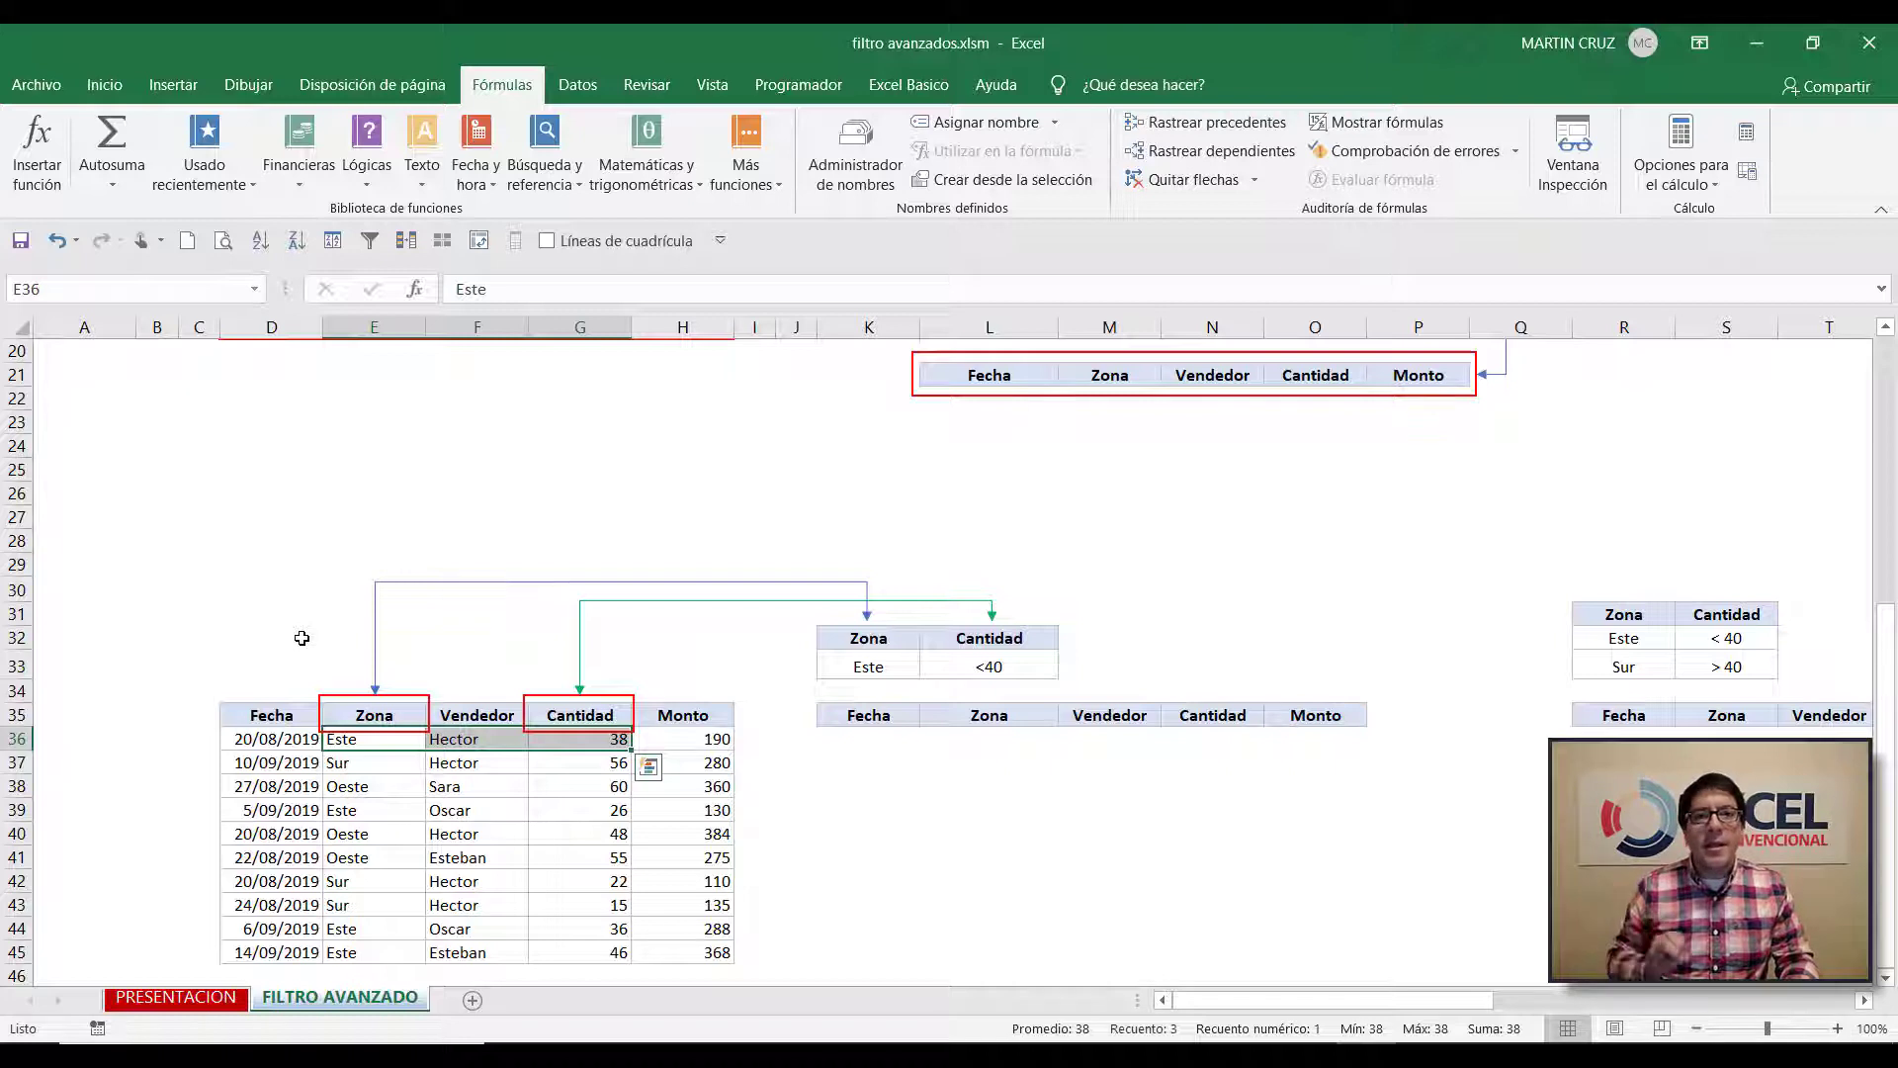
# Select E39:G39, the Este record dated 5/09/2019, to compare it with the criteria
pyautogui.press('Down')
pyautogui.press('Down')
pyautogui.press('Down')
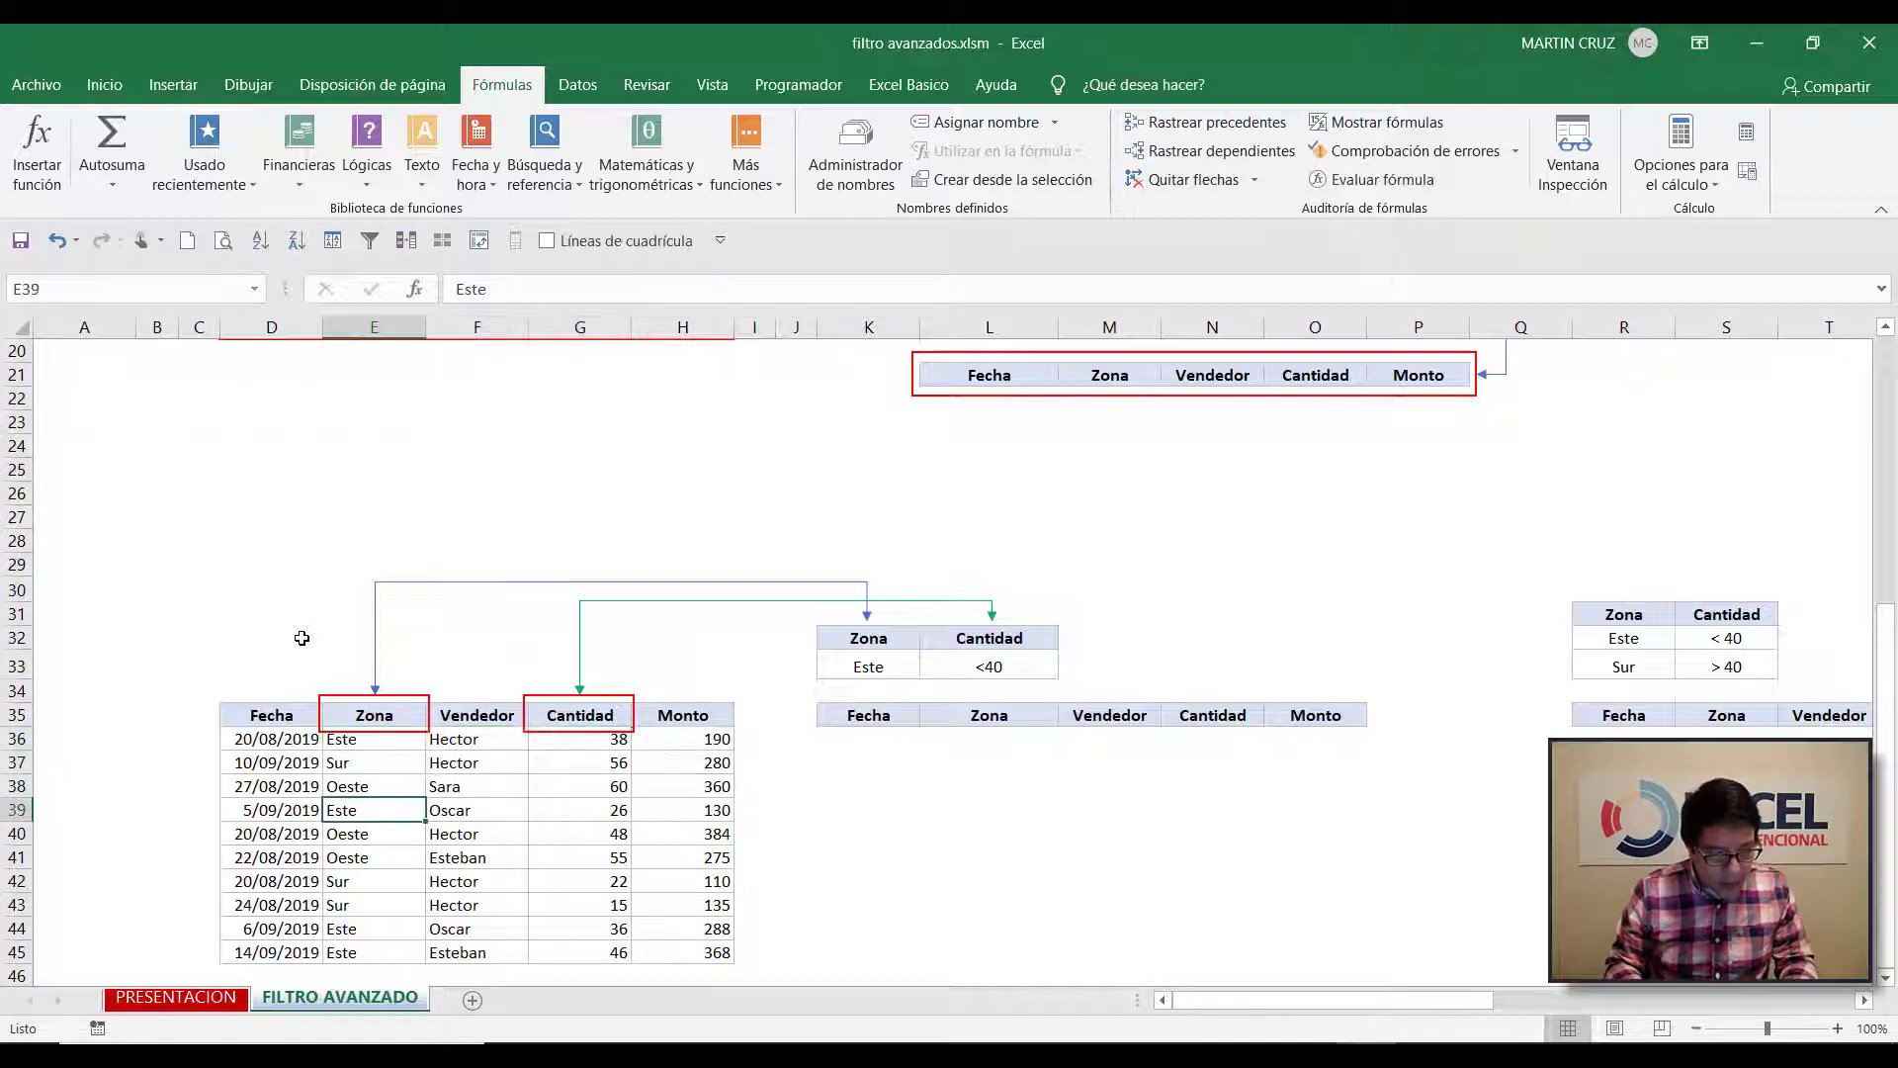
pyautogui.hotkey('shift', 'Right')
pyautogui.hotkey('shift', 'Right')
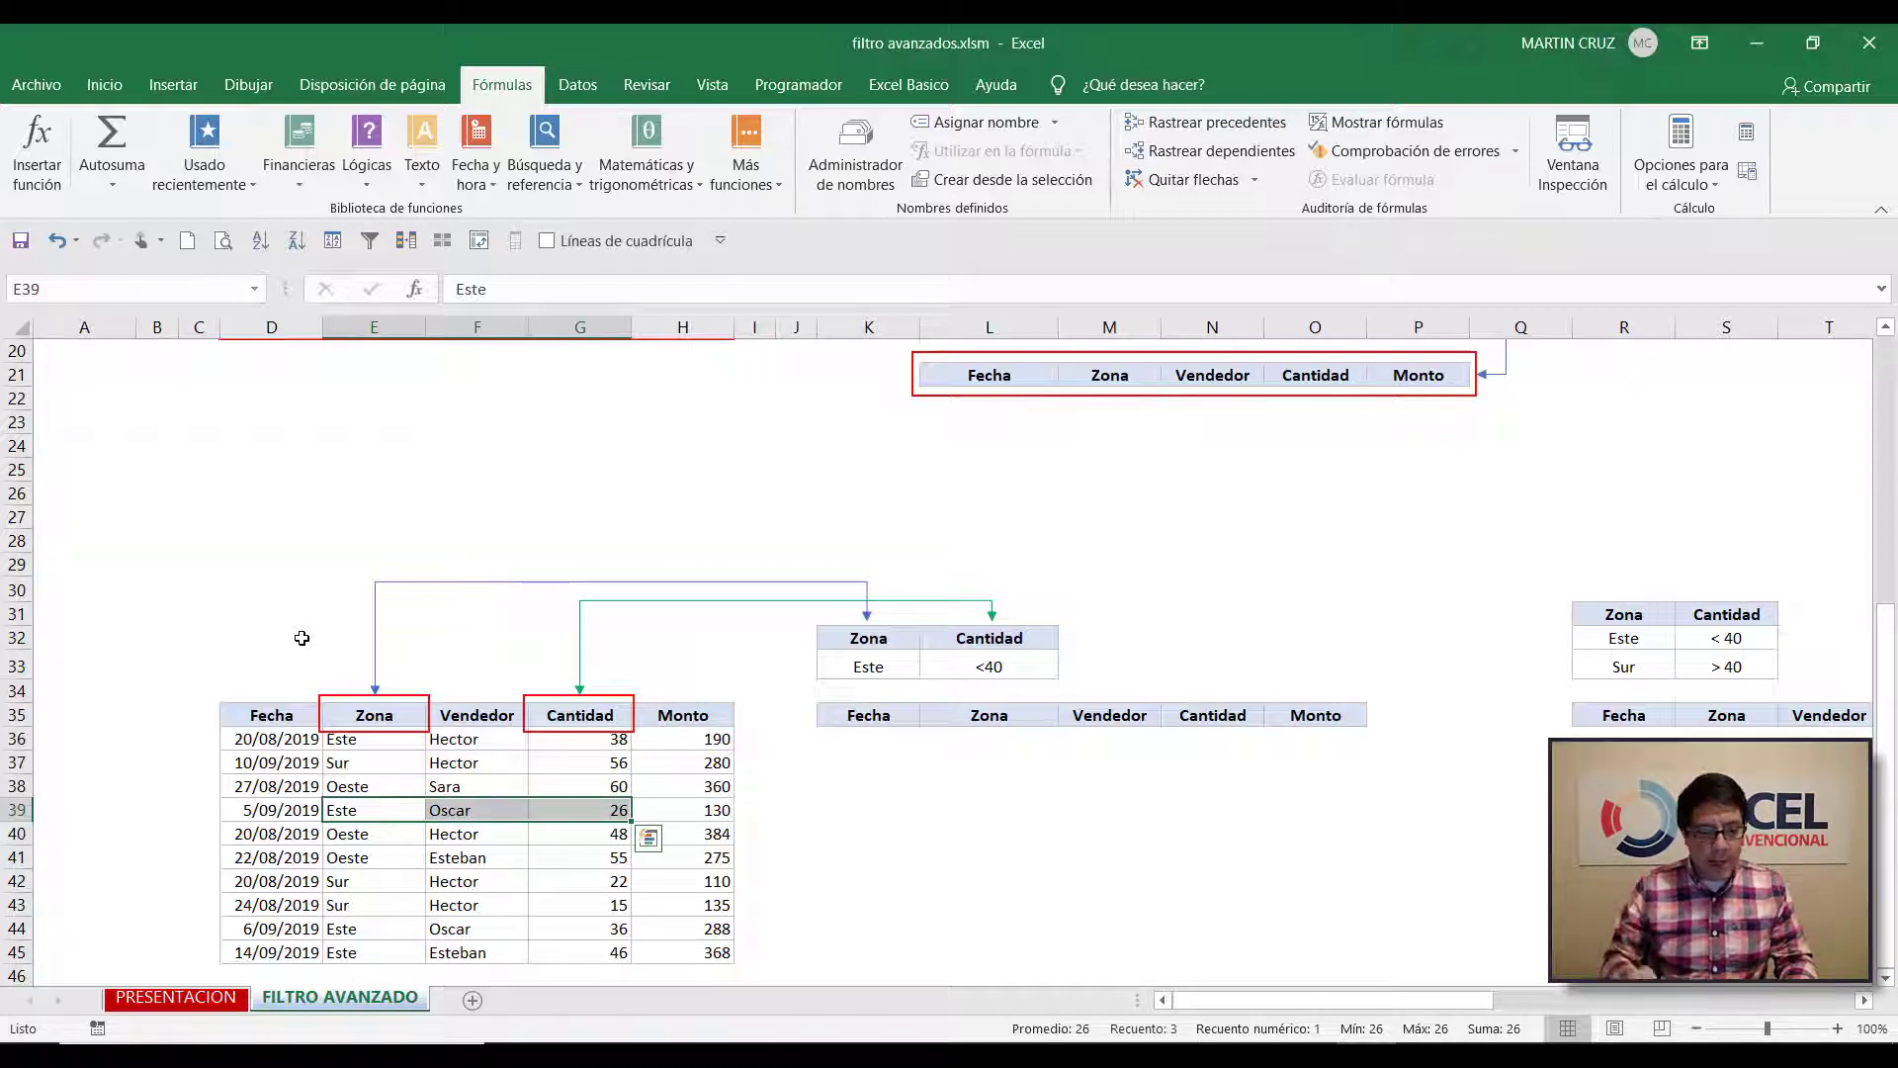
# Select E44:G44, the Este record dated 6/09/2019, to compare it with the criteria
pyautogui.press('Down')
pyautogui.press('Down')
pyautogui.press('Down')
pyautogui.press('Down')
pyautogui.press('Down')
pyautogui.hotkey('shift', 'Right')
pyautogui.hotkey('shift', 'Right')
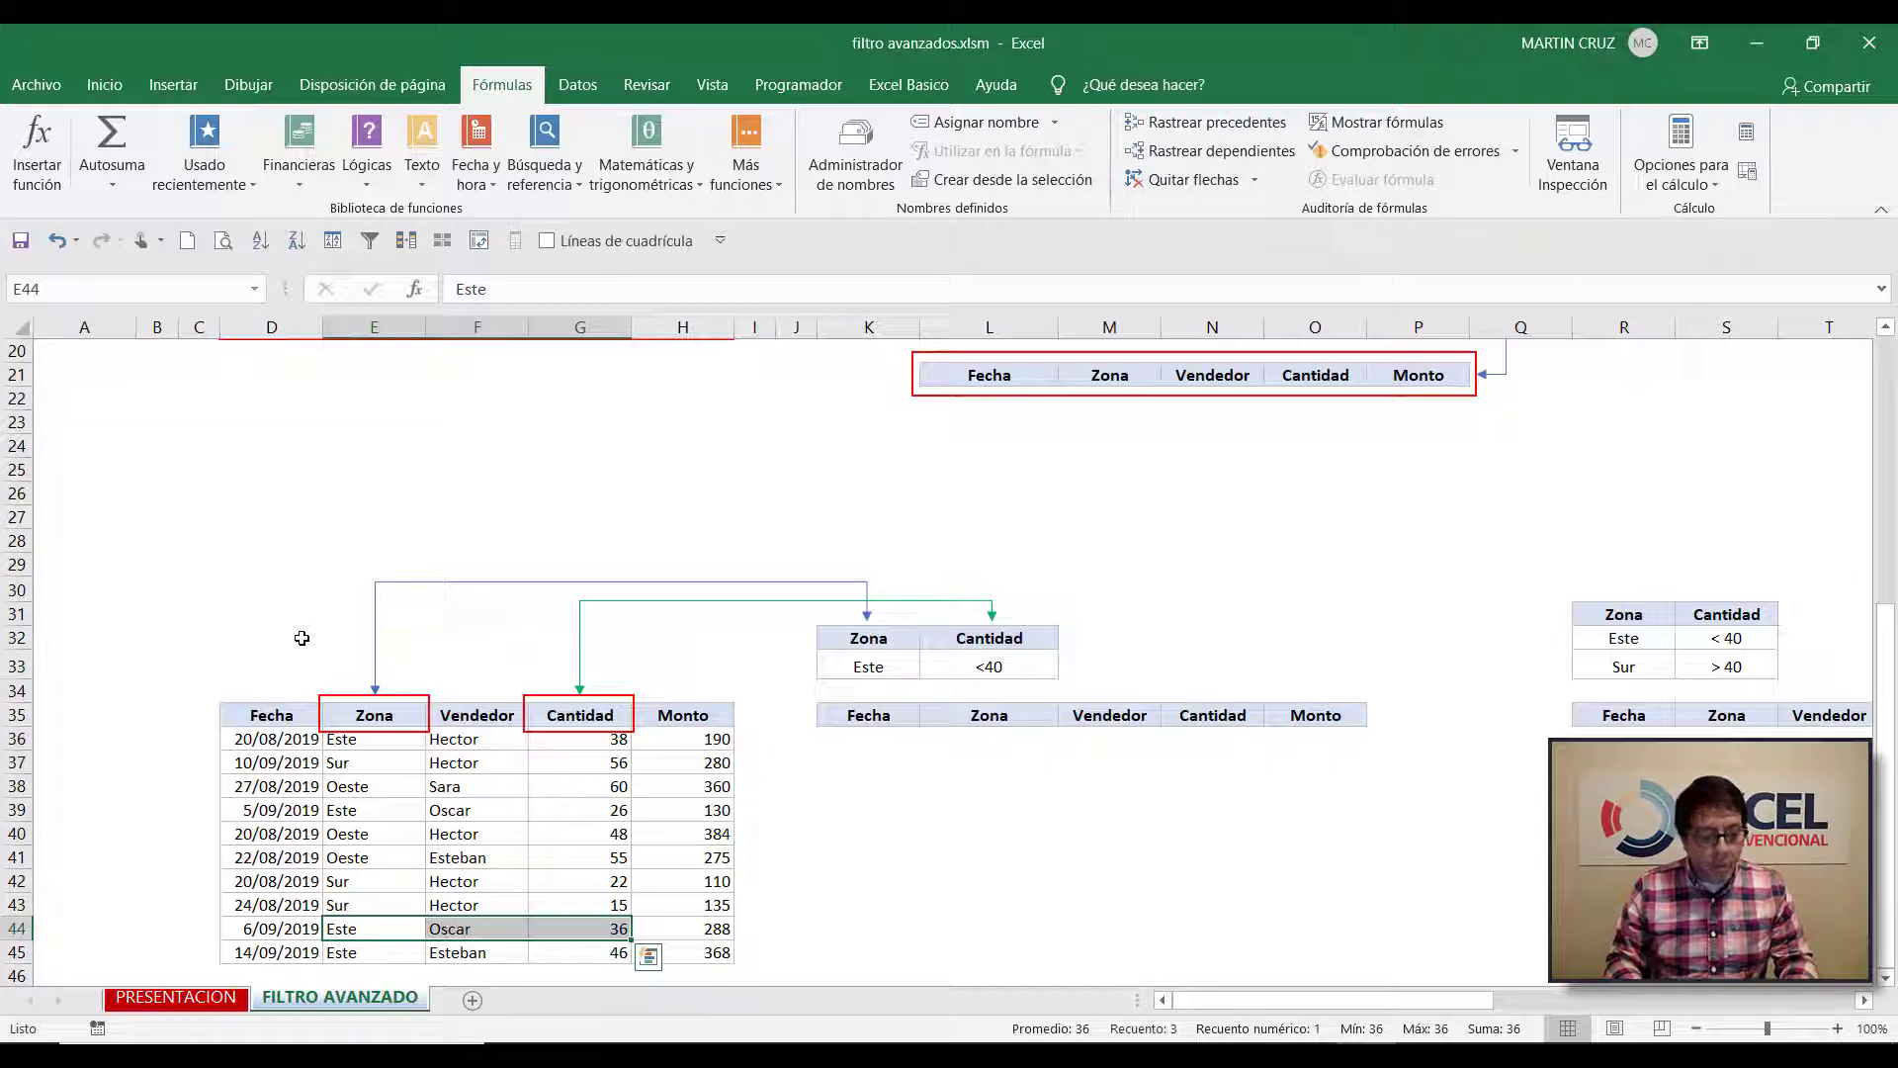
# Select E45:G45, the last Este record in the list, to compare it with the criteria
pyautogui.press('Down')
pyautogui.hotkey('shift', 'Right')
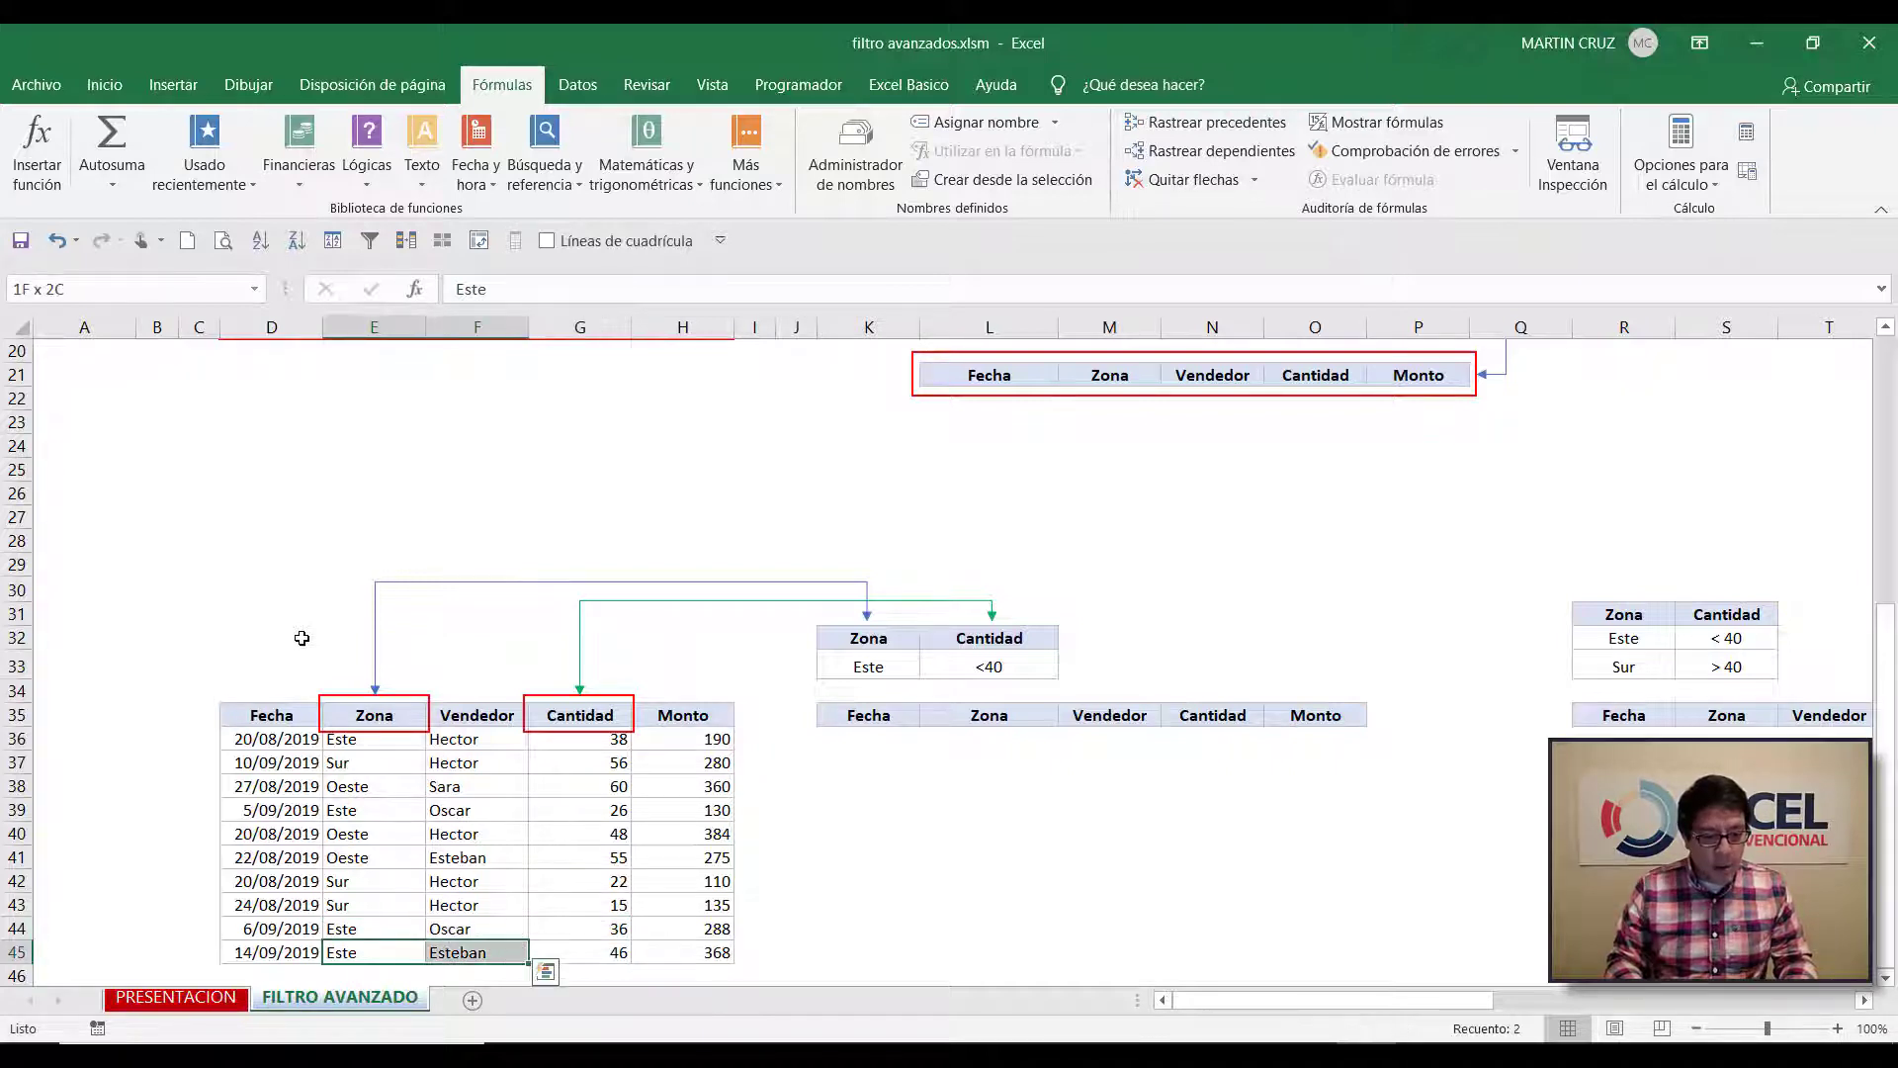
pyautogui.hotkey('shift', 'Right')
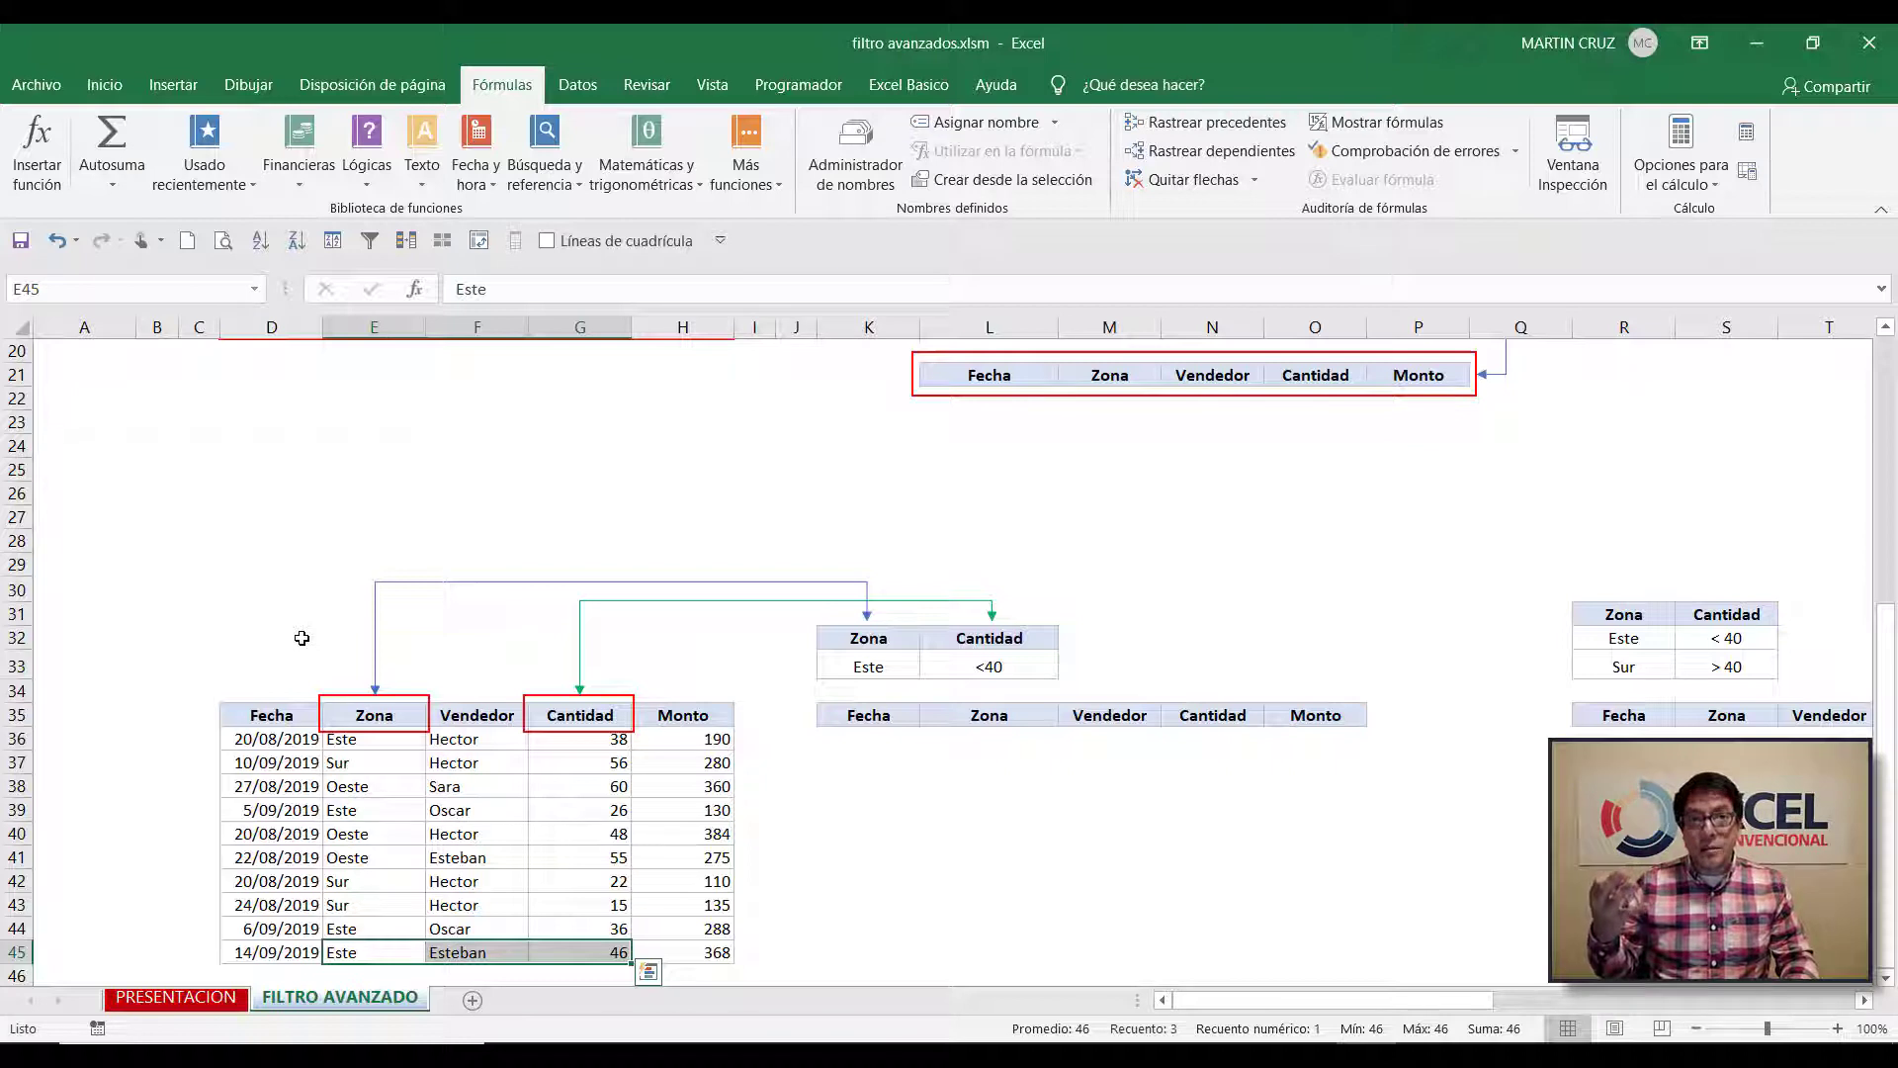
pyautogui.press('Right')
pyautogui.press('Right')
pyautogui.press('Right')
pyautogui.press('Right')
pyautogui.press('Right')
pyautogui.press('Right')
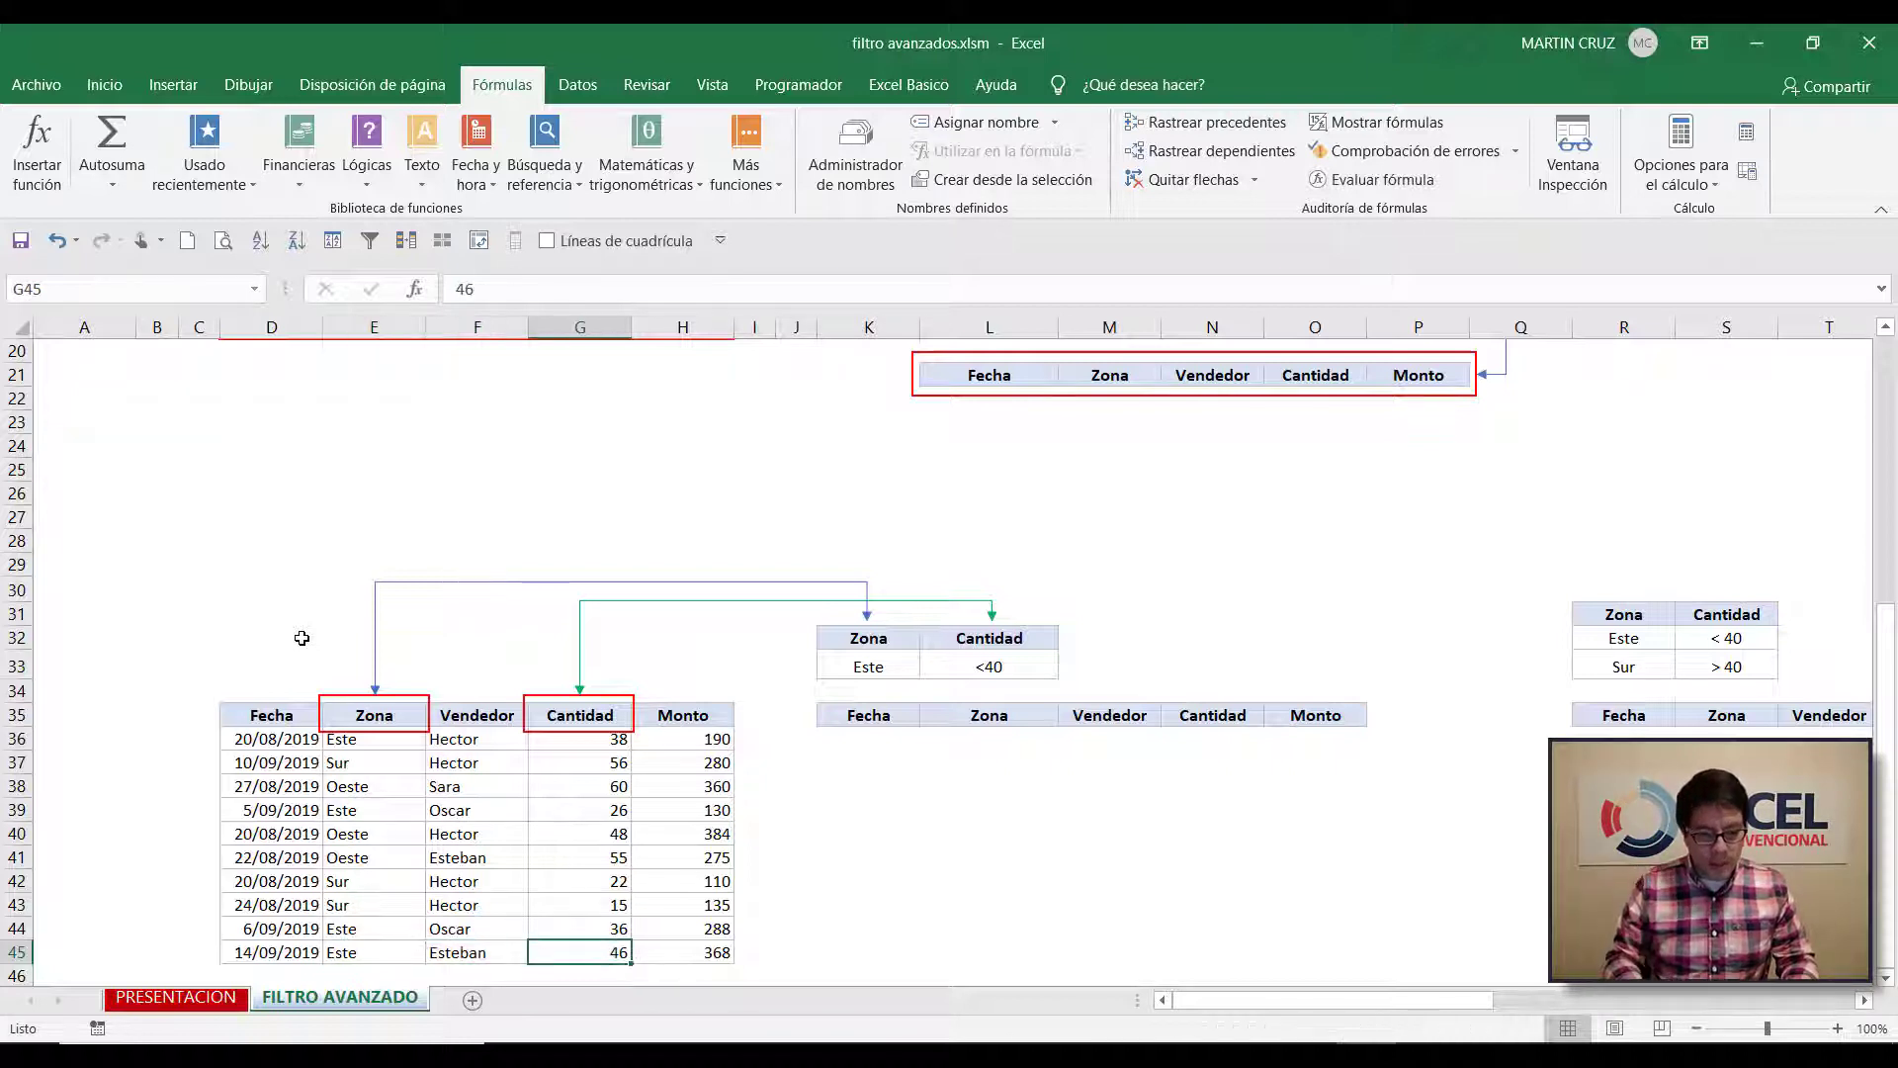
# Open the advanced filter for the sales list D35:H45 from cell E37, keeping the dialog clear of the list
pyautogui.hotkey('ctrl', 'Up')
pyautogui.hotkey('ctrl', 'Left')
pyautogui.press('Down')
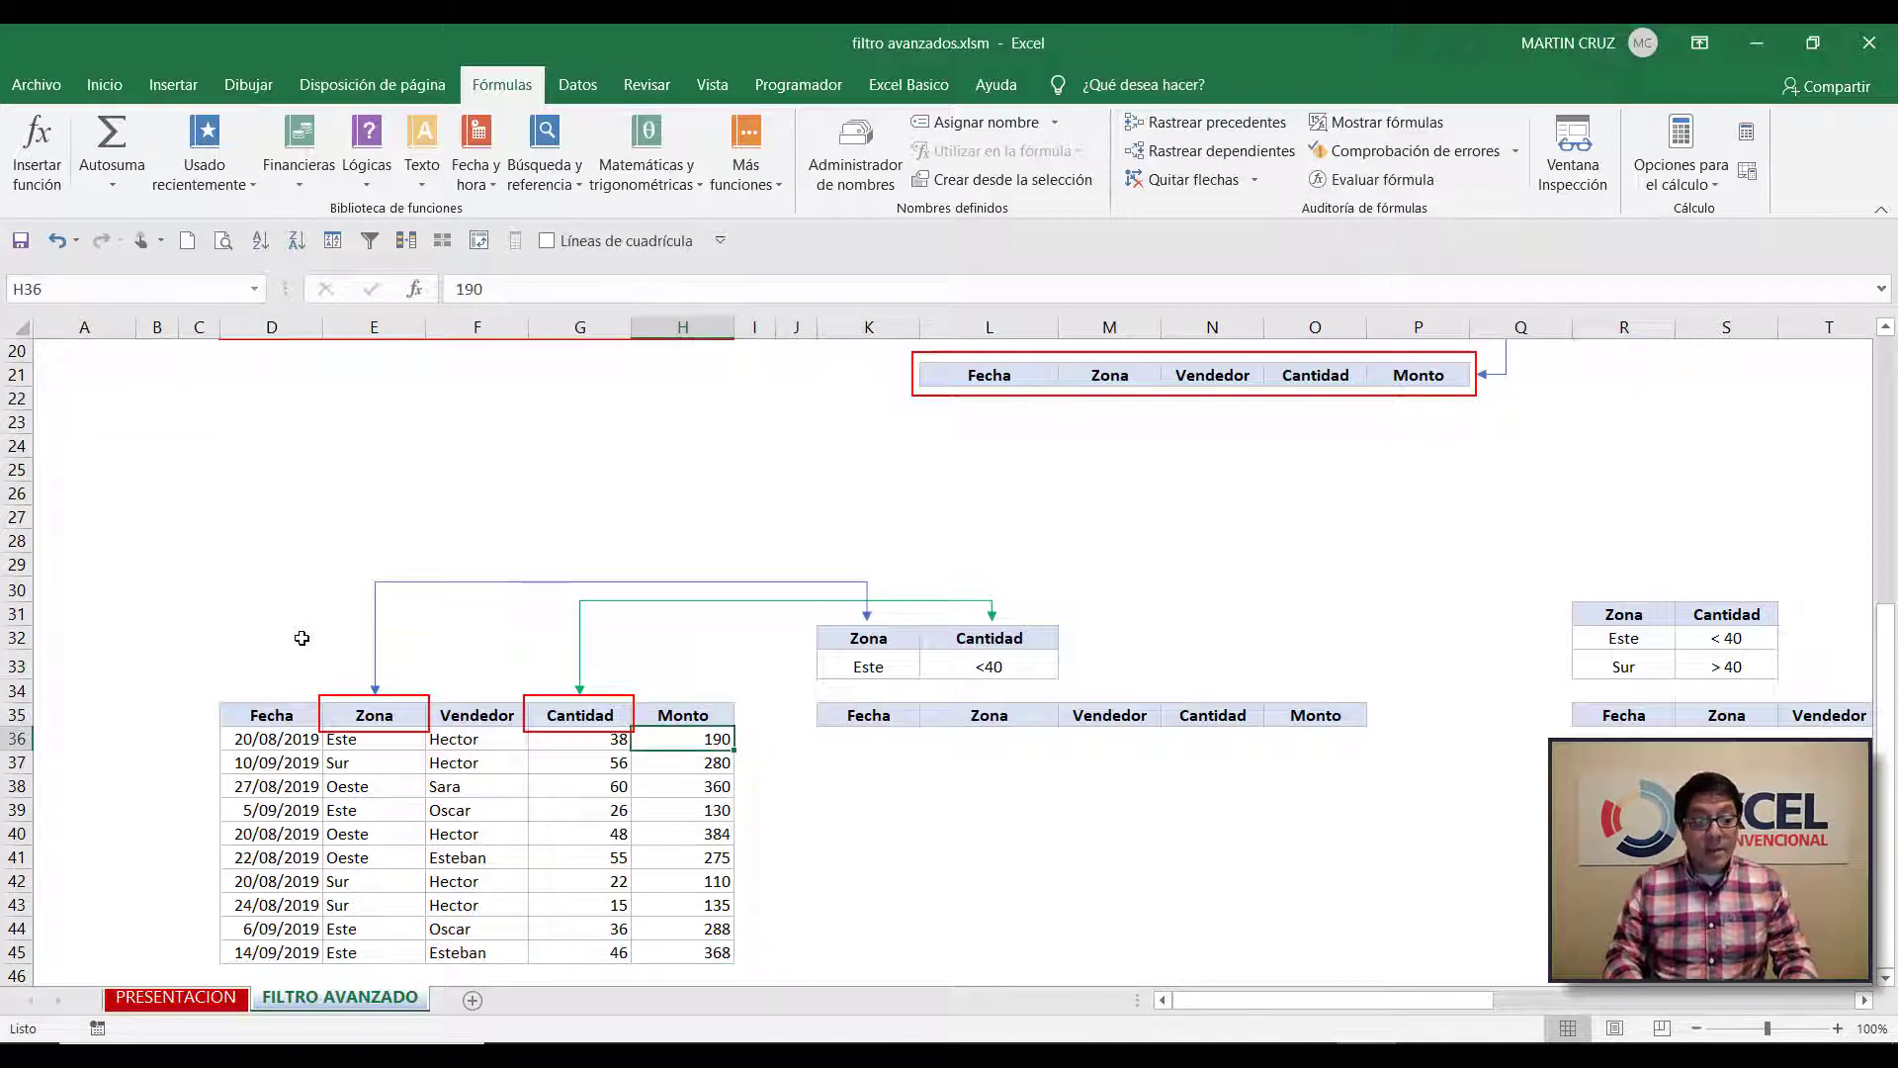
pyautogui.hotkey('ctrl', 'Left')
pyautogui.press('Right')
pyautogui.press('Down')
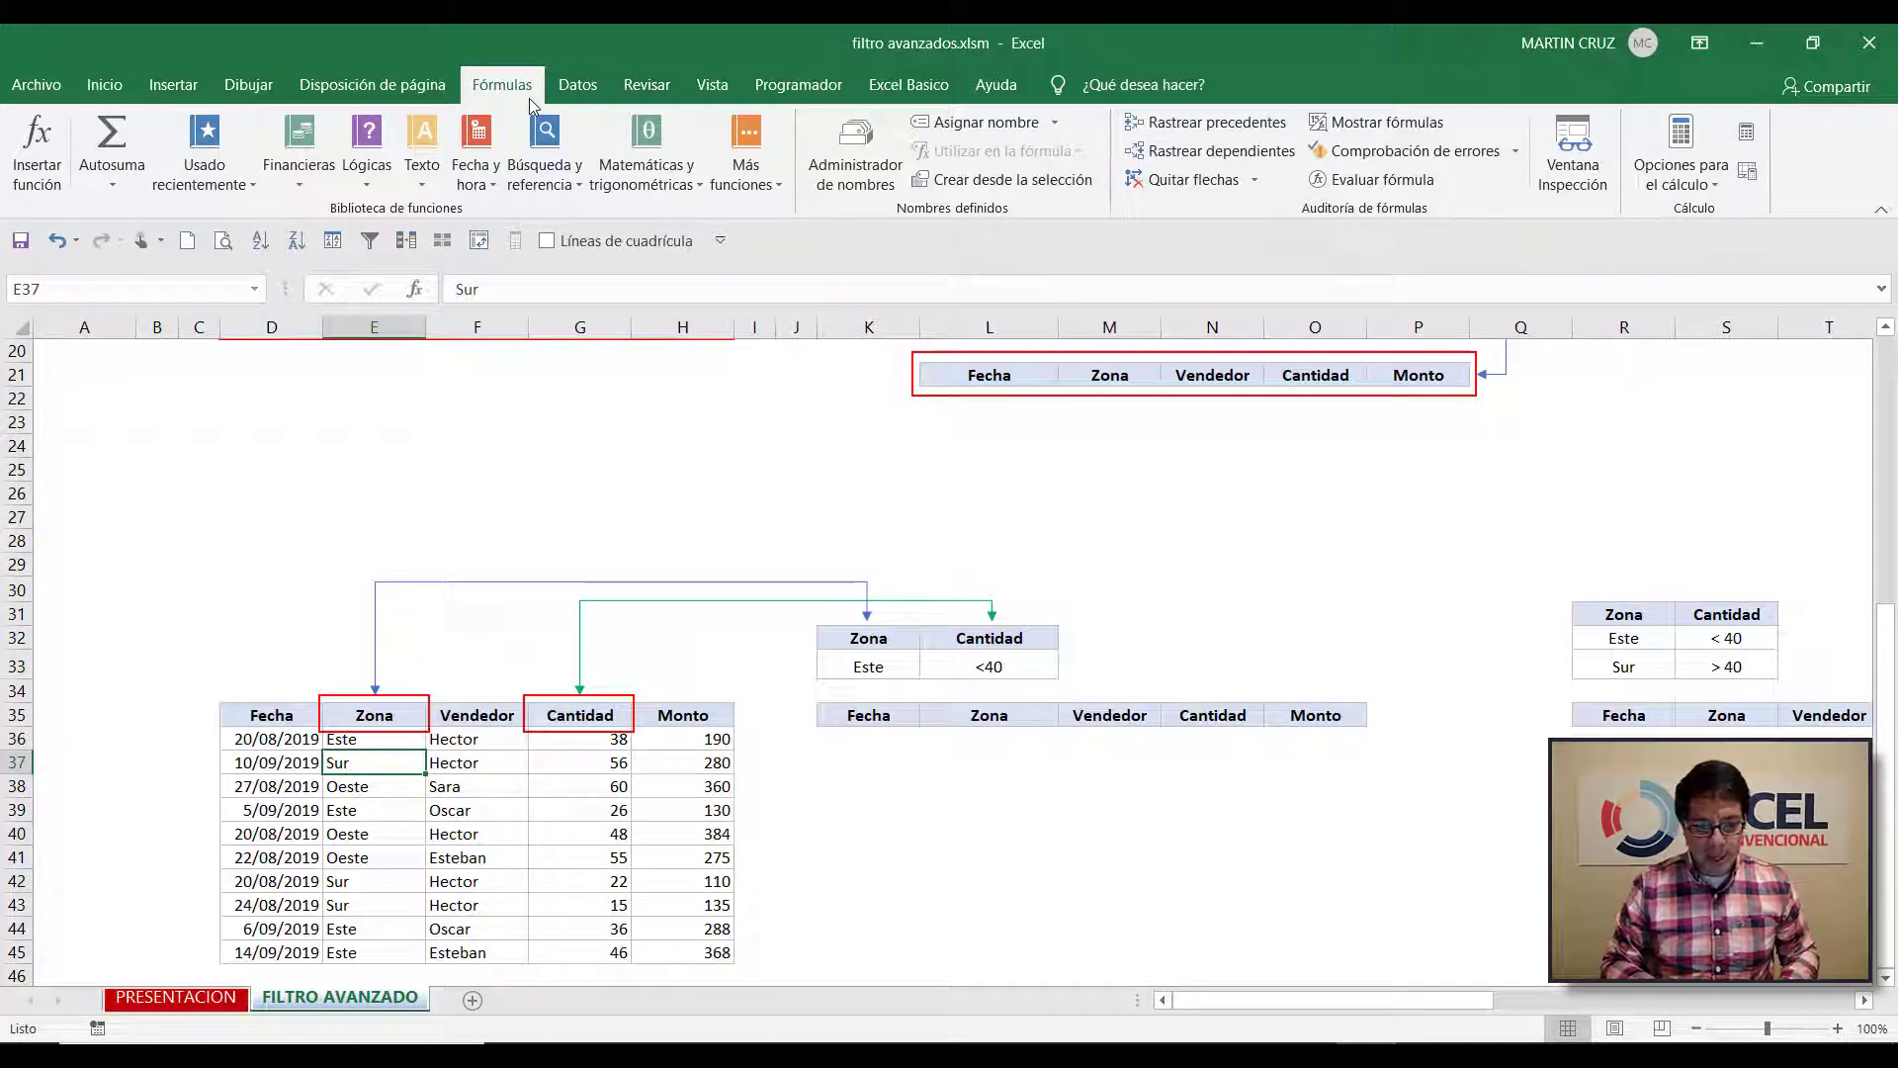
pyautogui.click(580, 96)
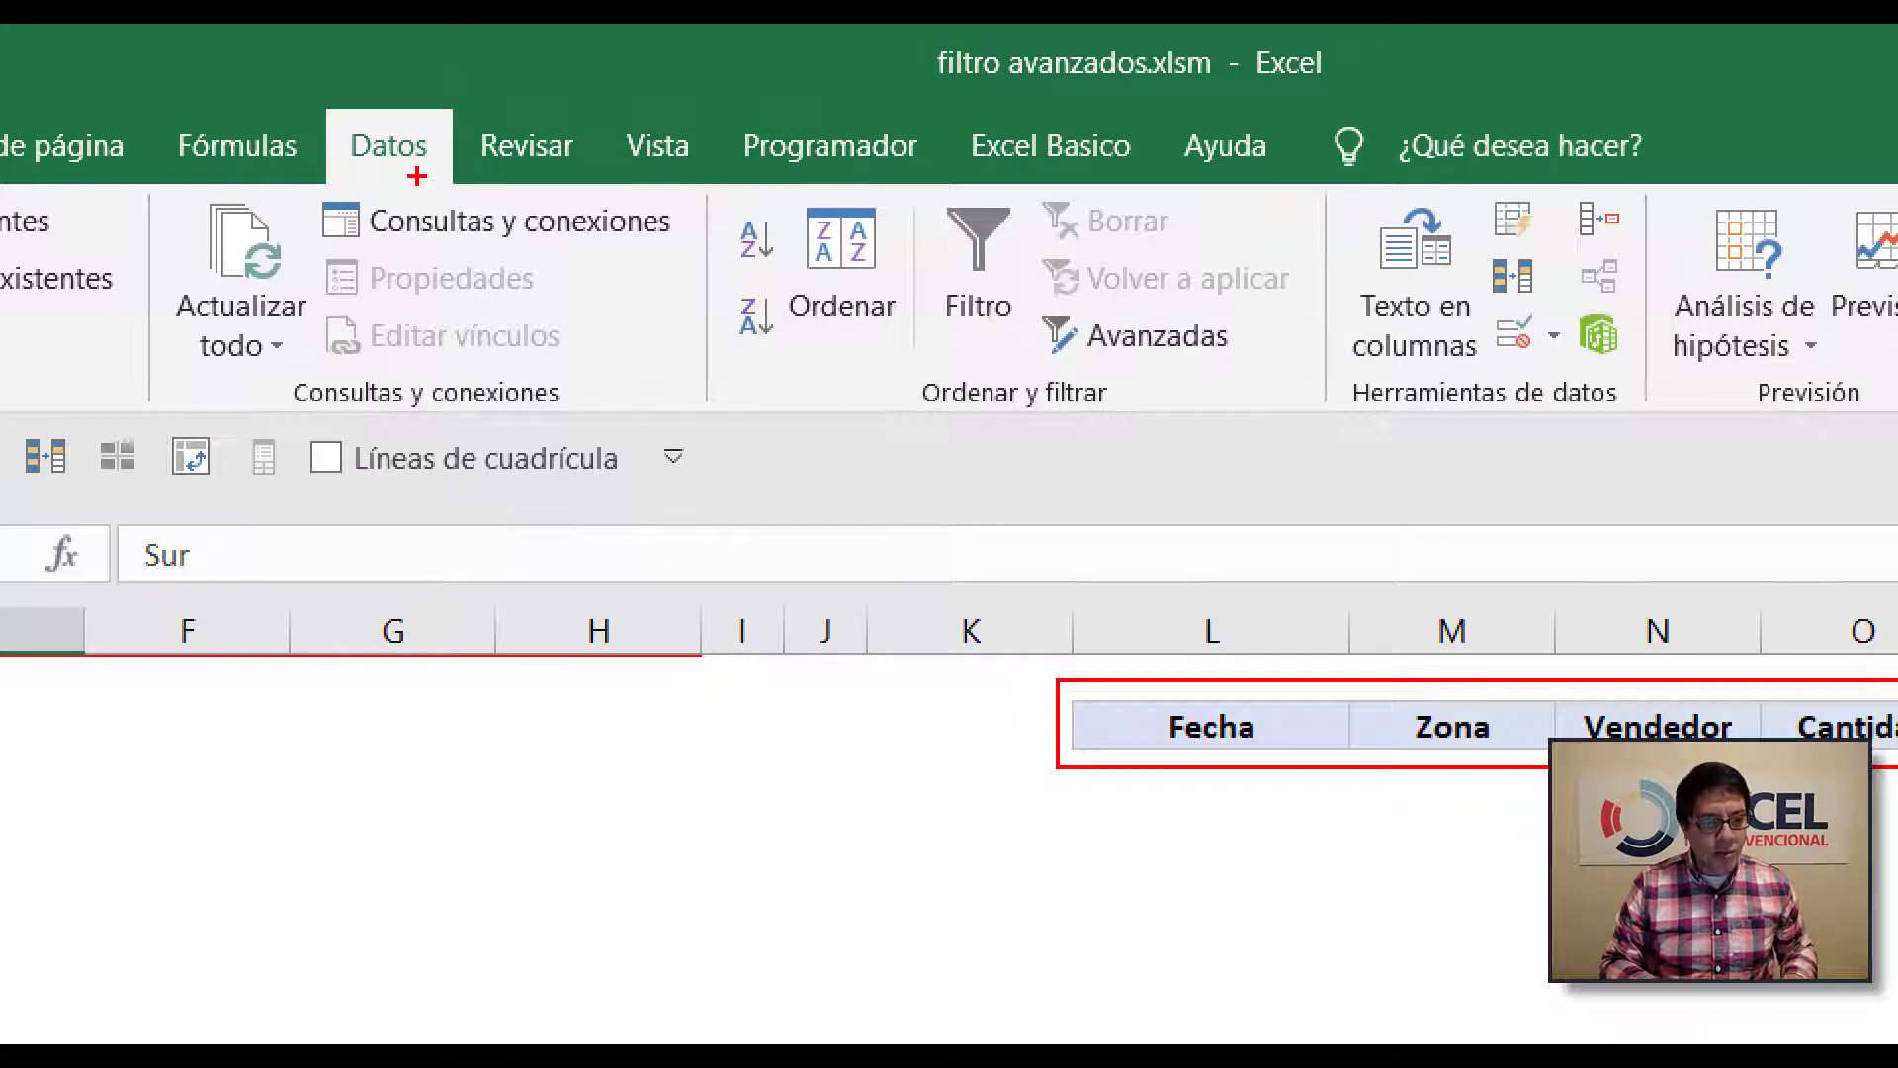
pyautogui.moveTo(418, 179); pyautogui.dragTo(556, 346)
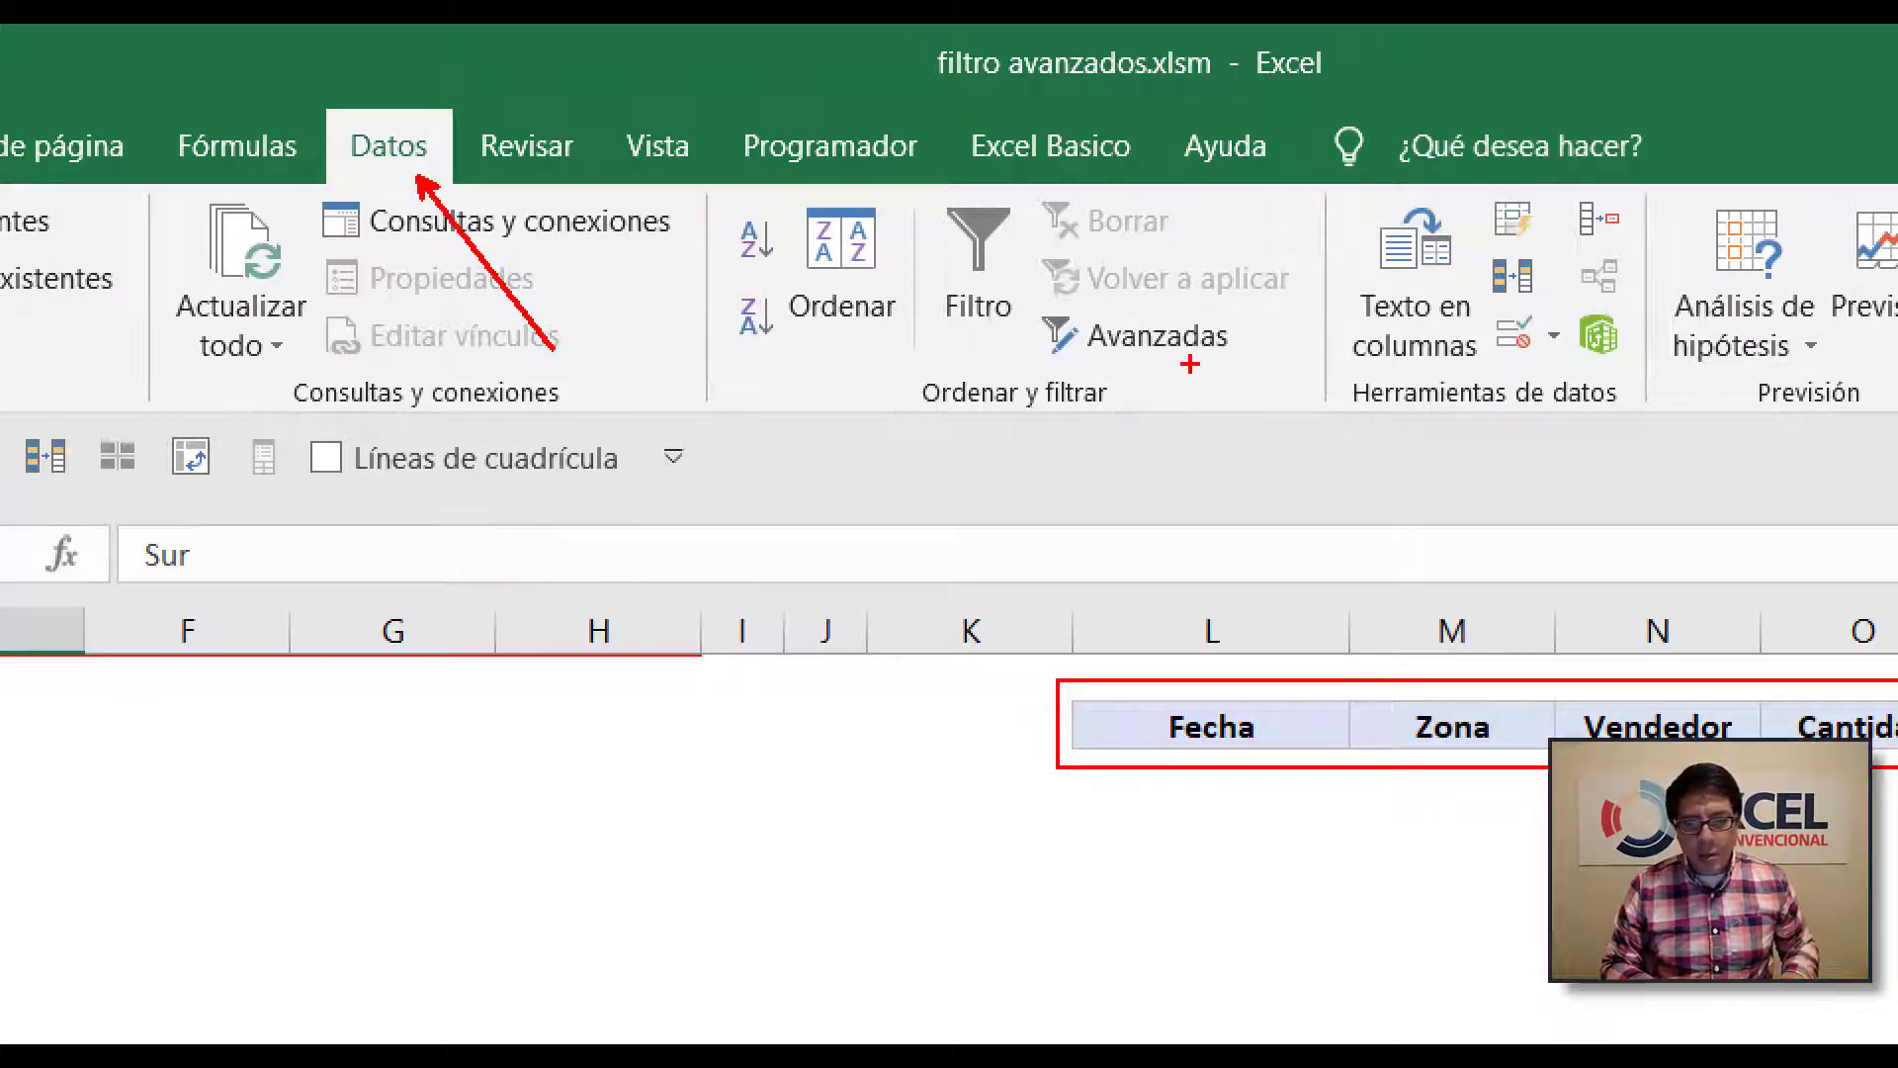
pyautogui.moveTo(1033, 306)
pyautogui.mouseDown()
pyautogui.moveTo(1231, 391)
pyautogui.moveTo(1297, 366)
pyautogui.mouseUp()
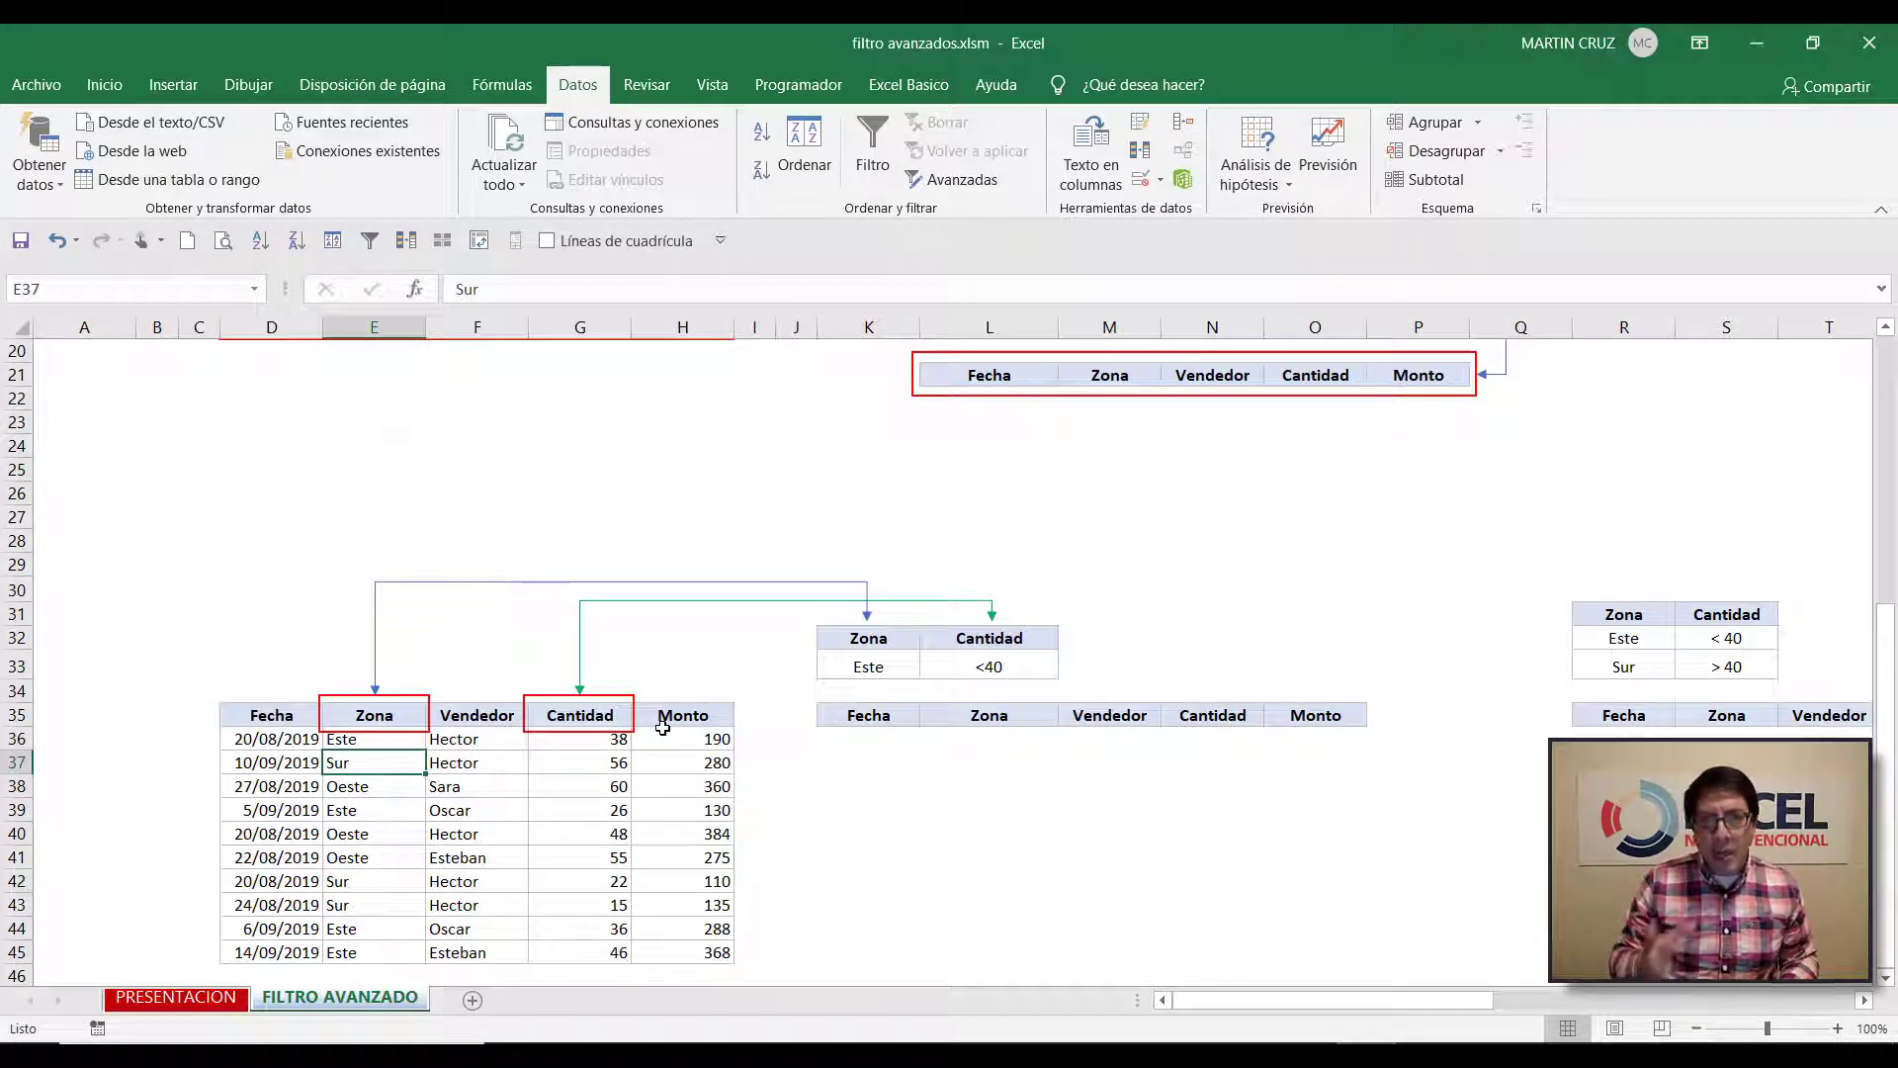
pyautogui.click(972, 183)
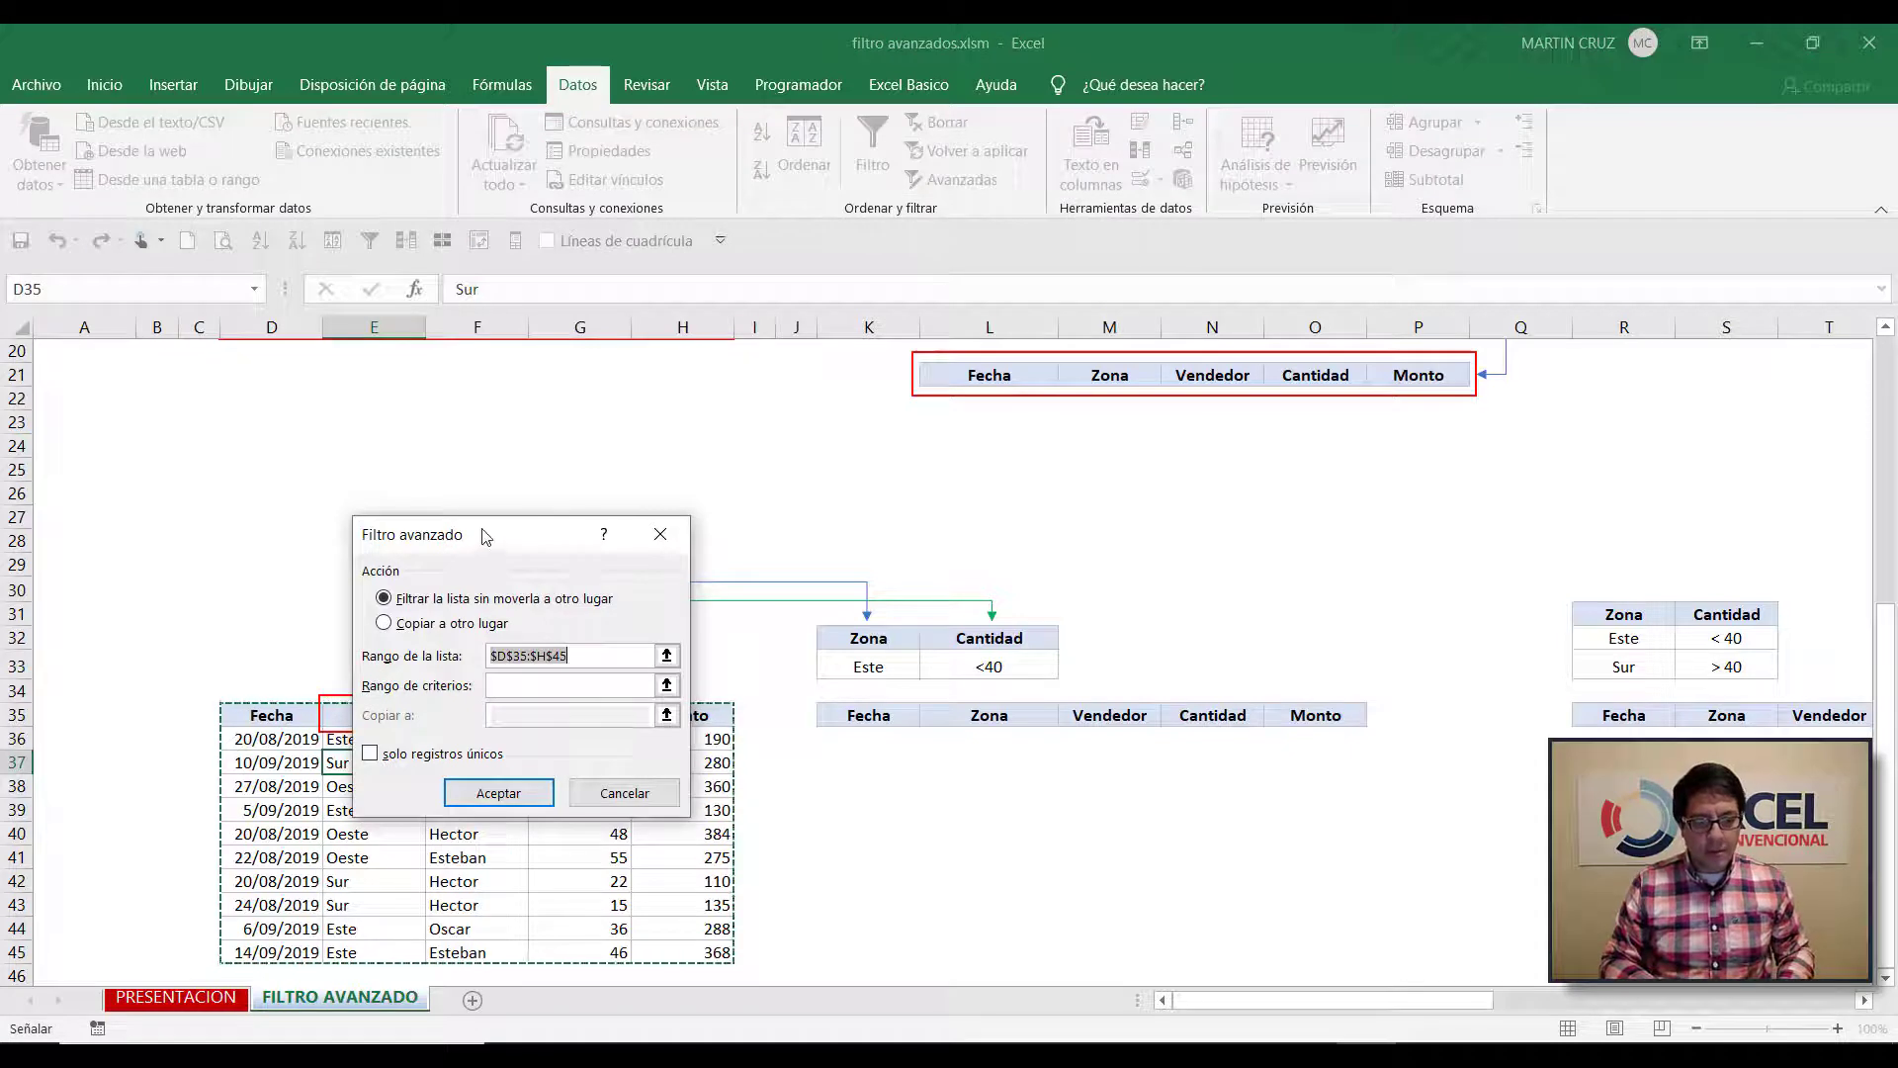
pyautogui.moveTo(484, 536); pyautogui.dragTo(534, 371)
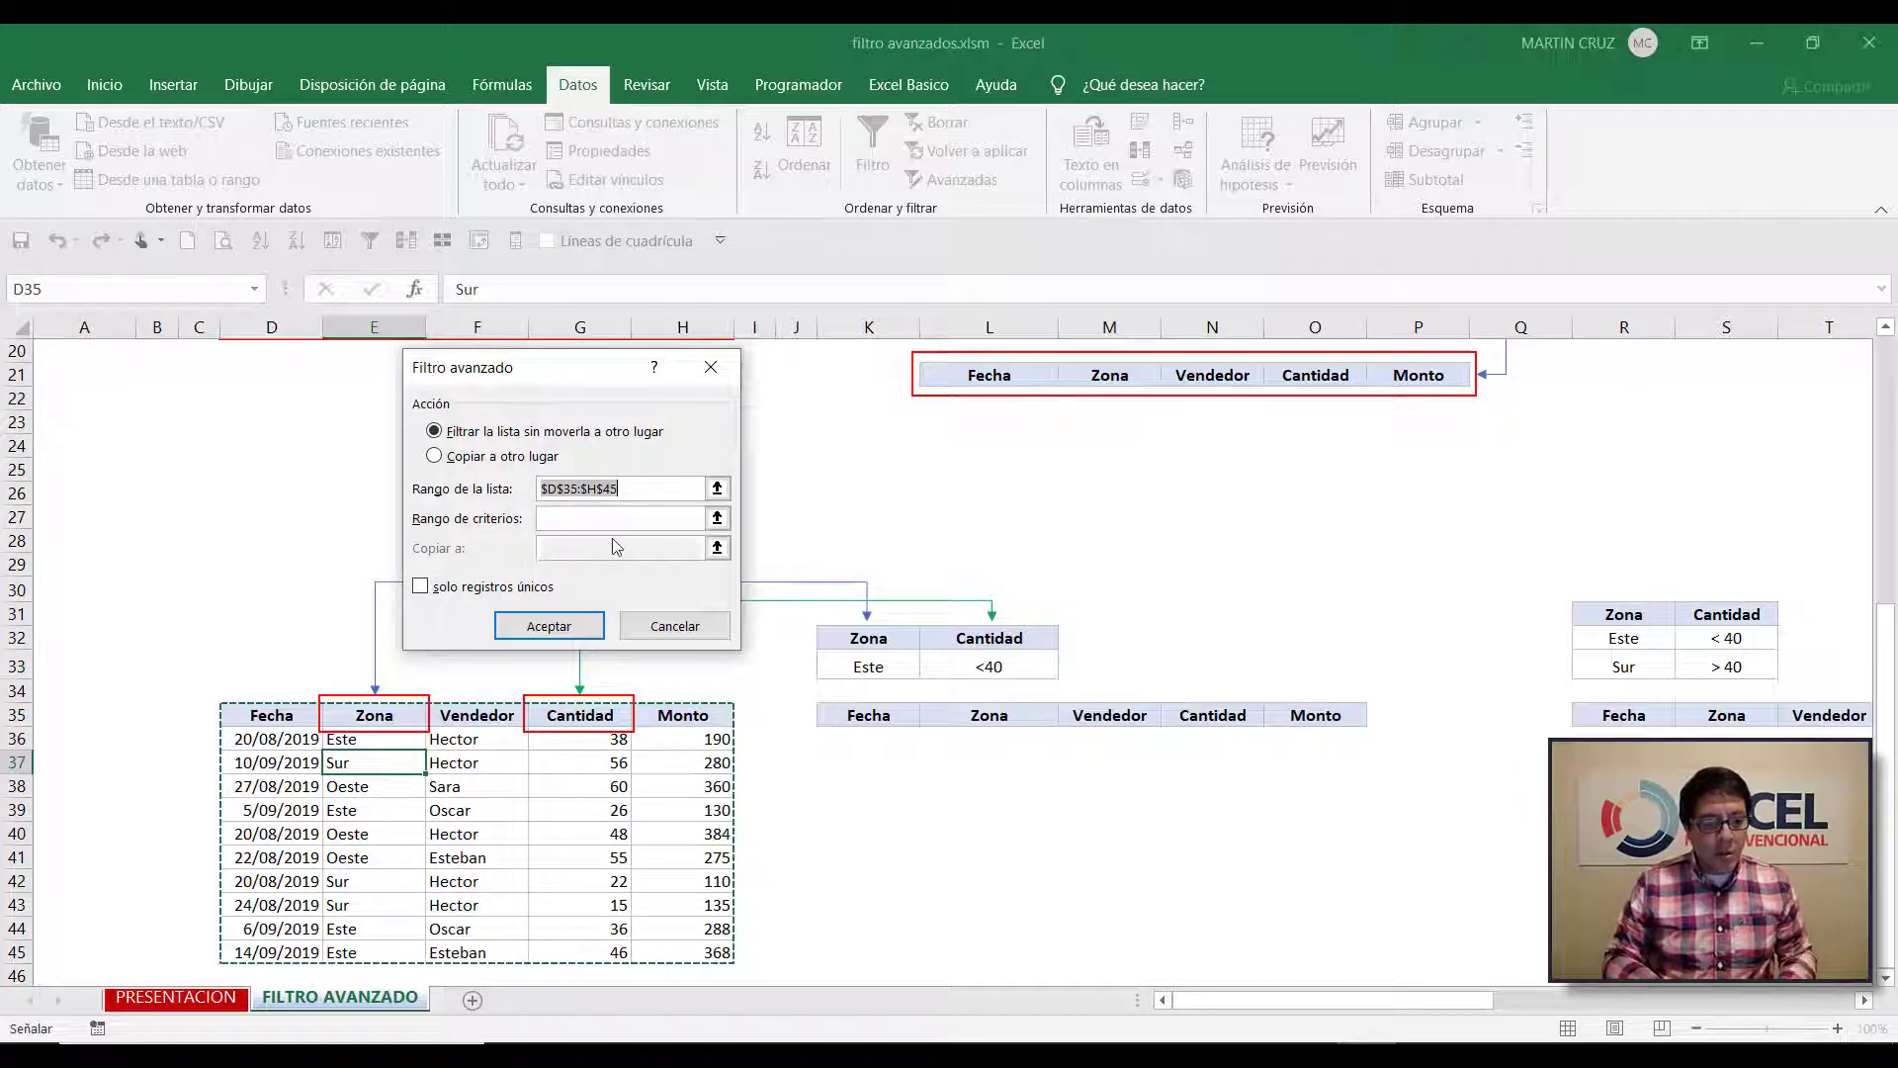
# Set the advanced filter's criteria range to K32:L33, including the Zona and Cantidad headers
pyautogui.click(593, 521)
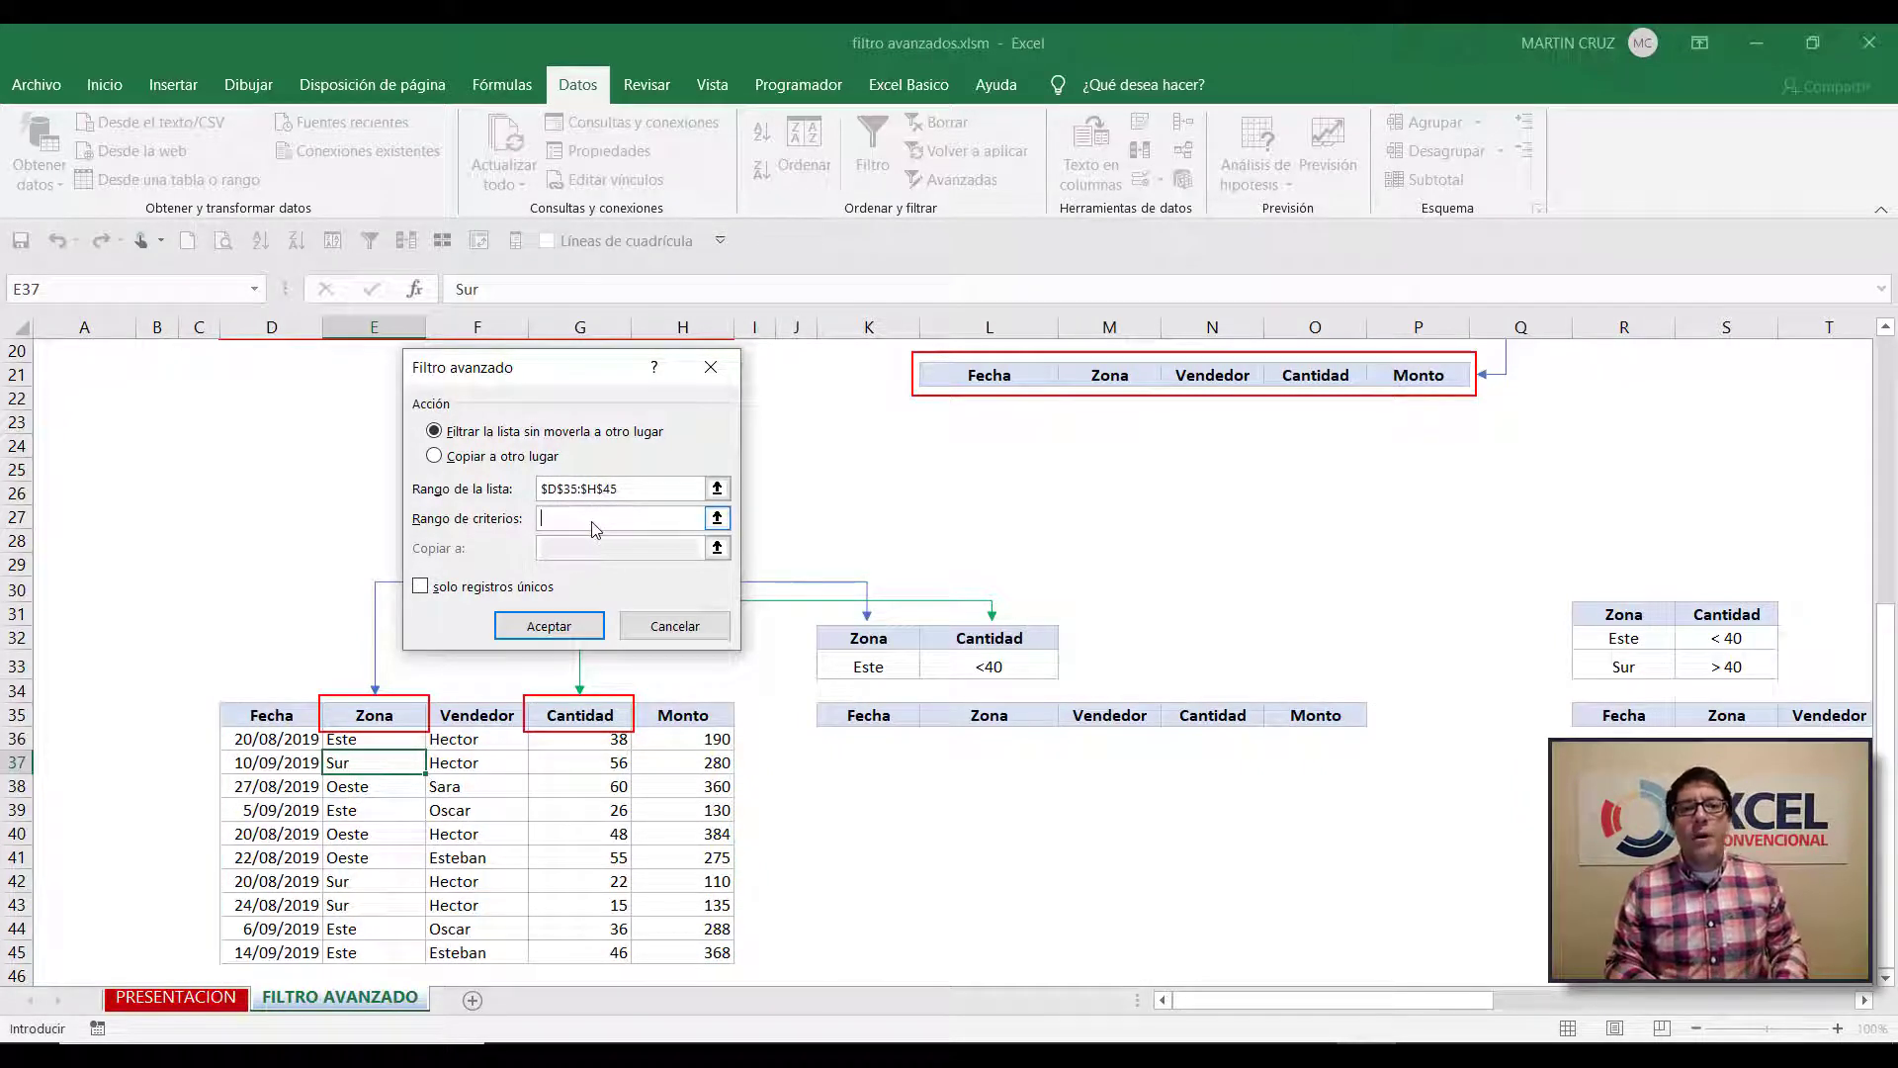
pyautogui.click(916, 667)
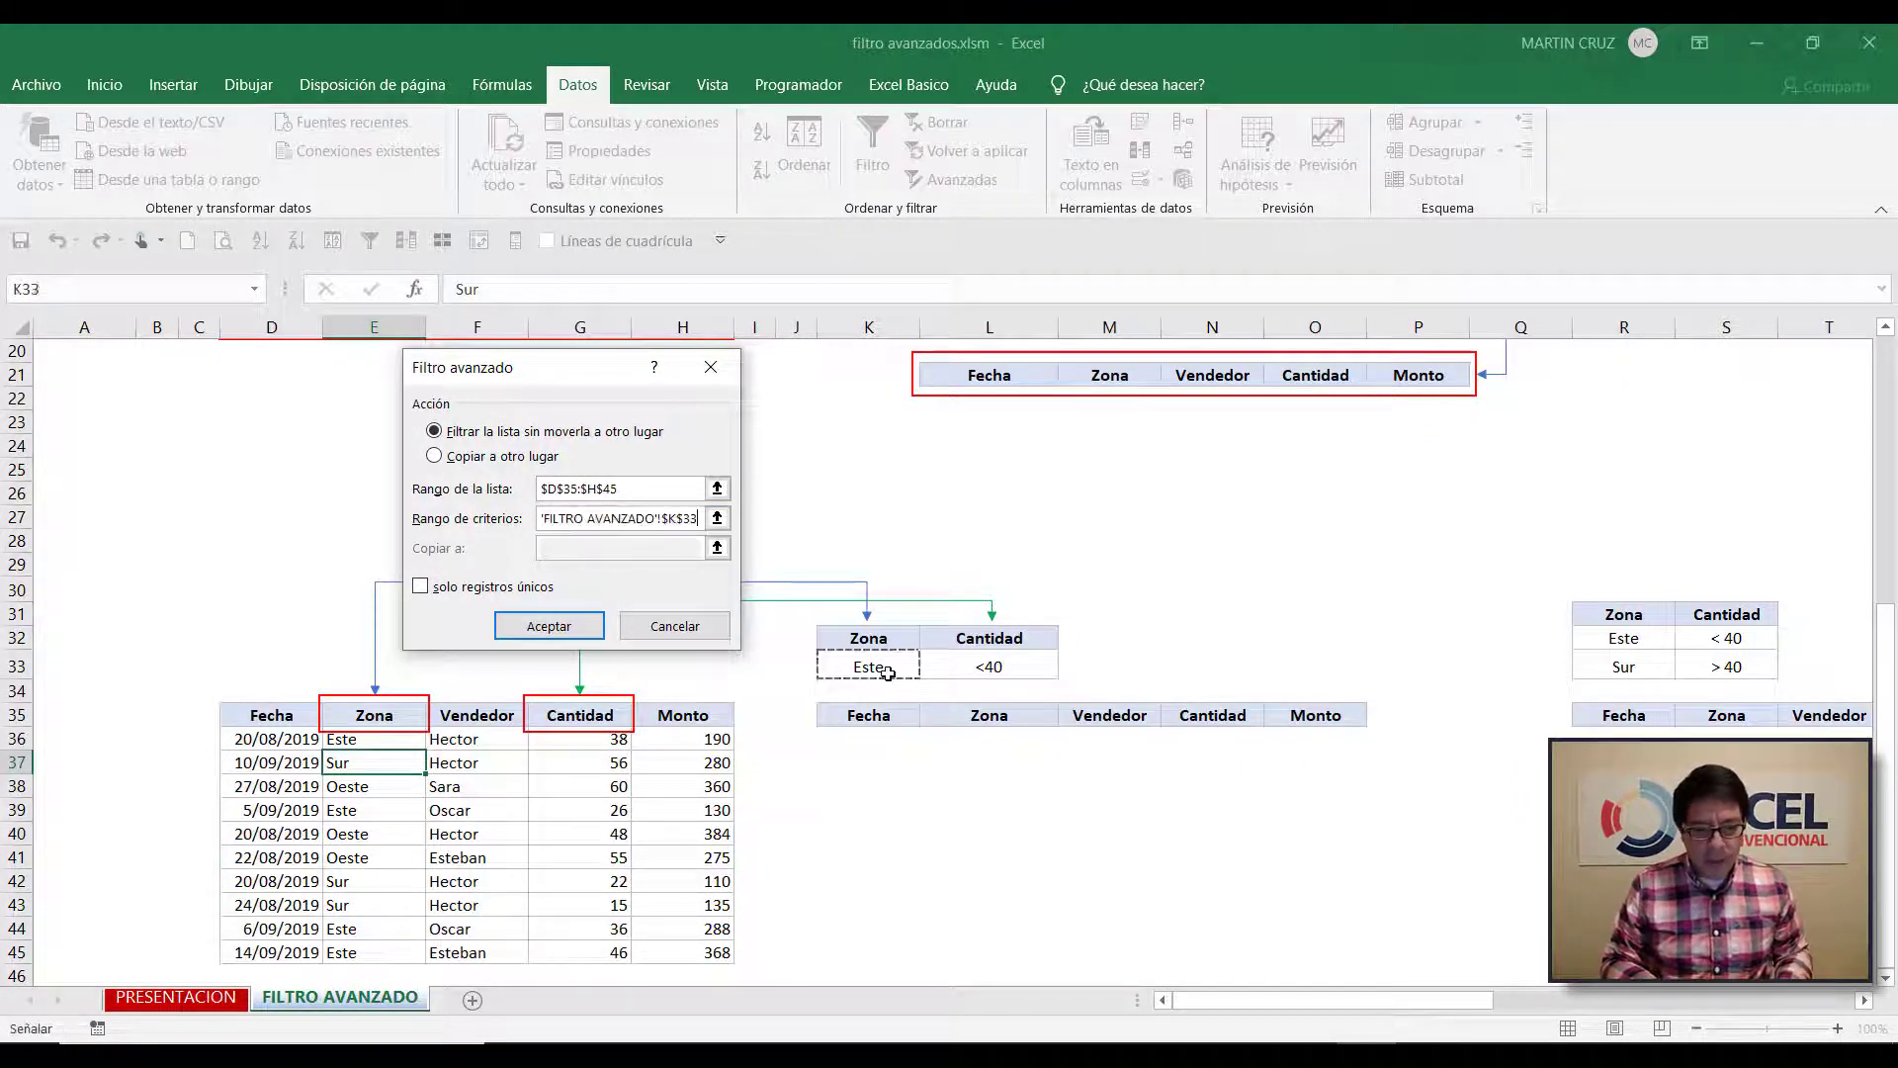
pyautogui.moveTo(916, 667); pyautogui.dragTo(1028, 632)
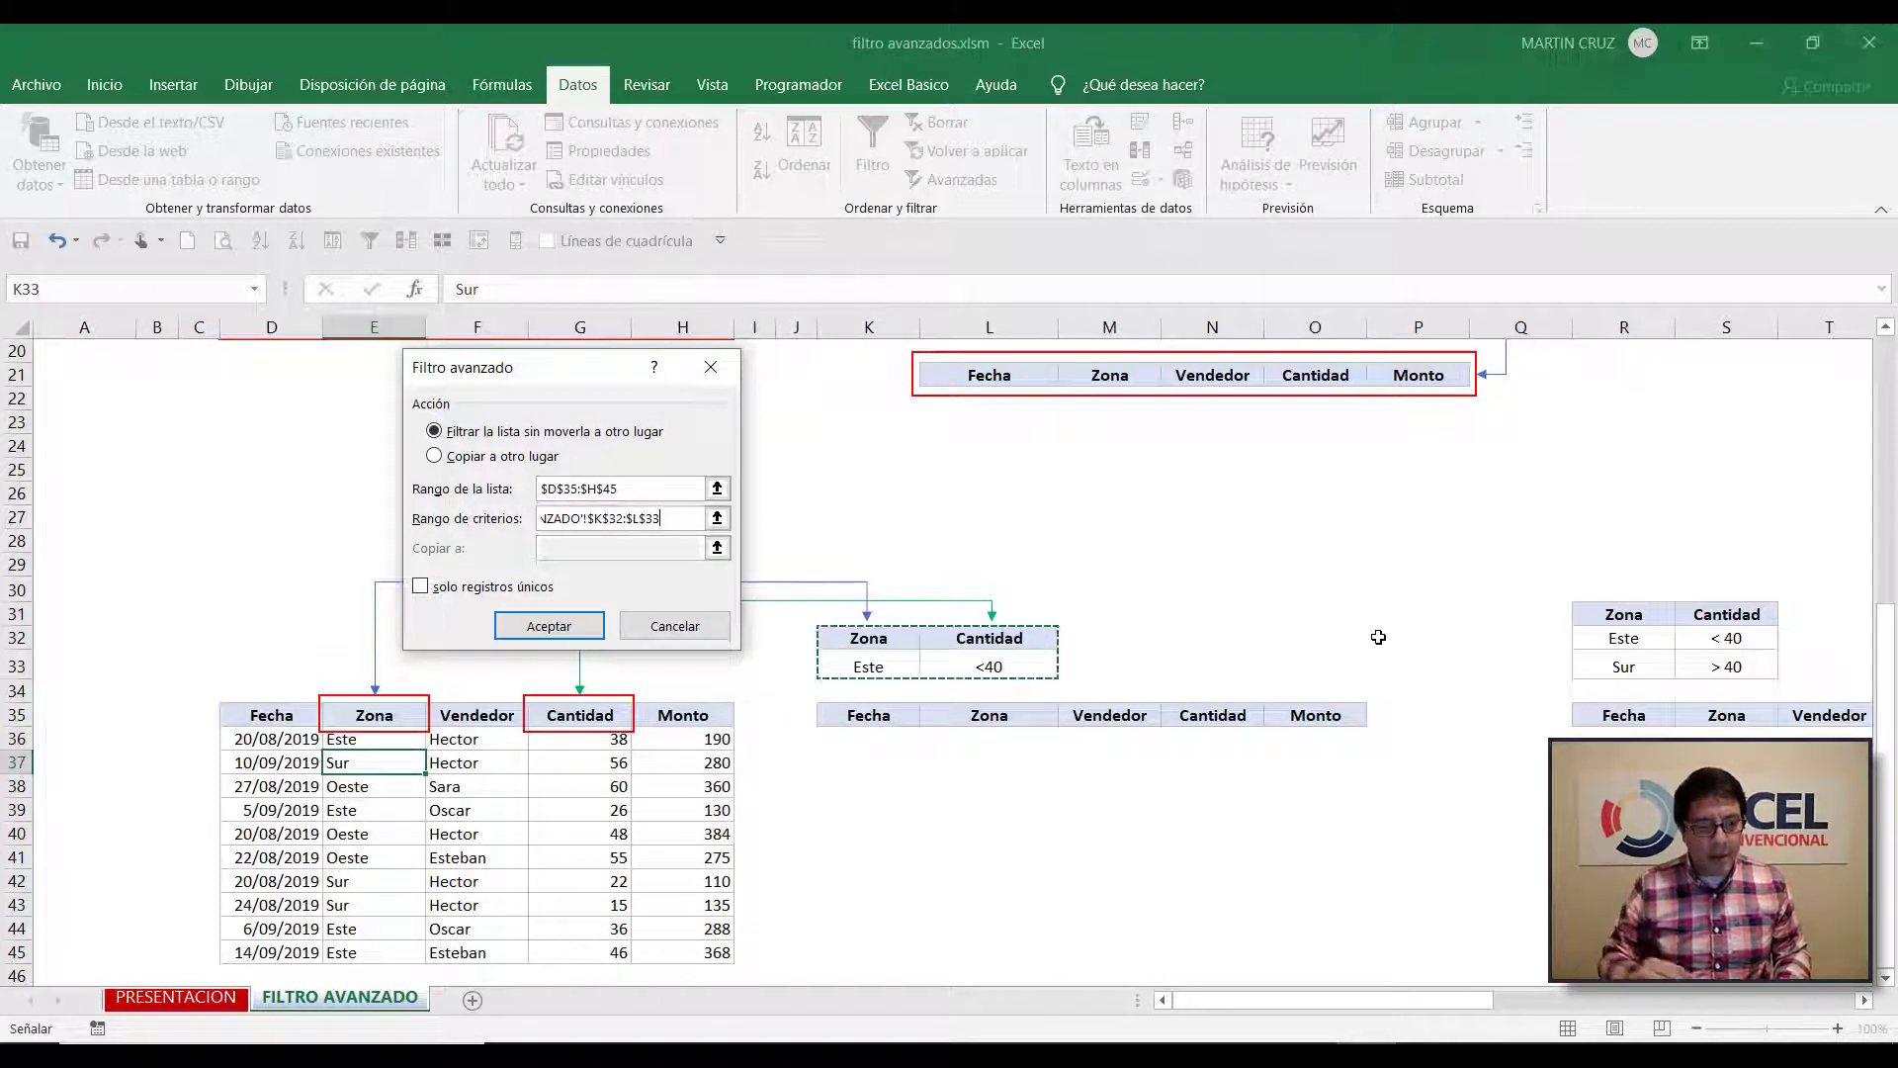
# Copy the filtered records to another location, using the headers in K35:O35 as the destination, and run the filter
pyautogui.click(465, 459)
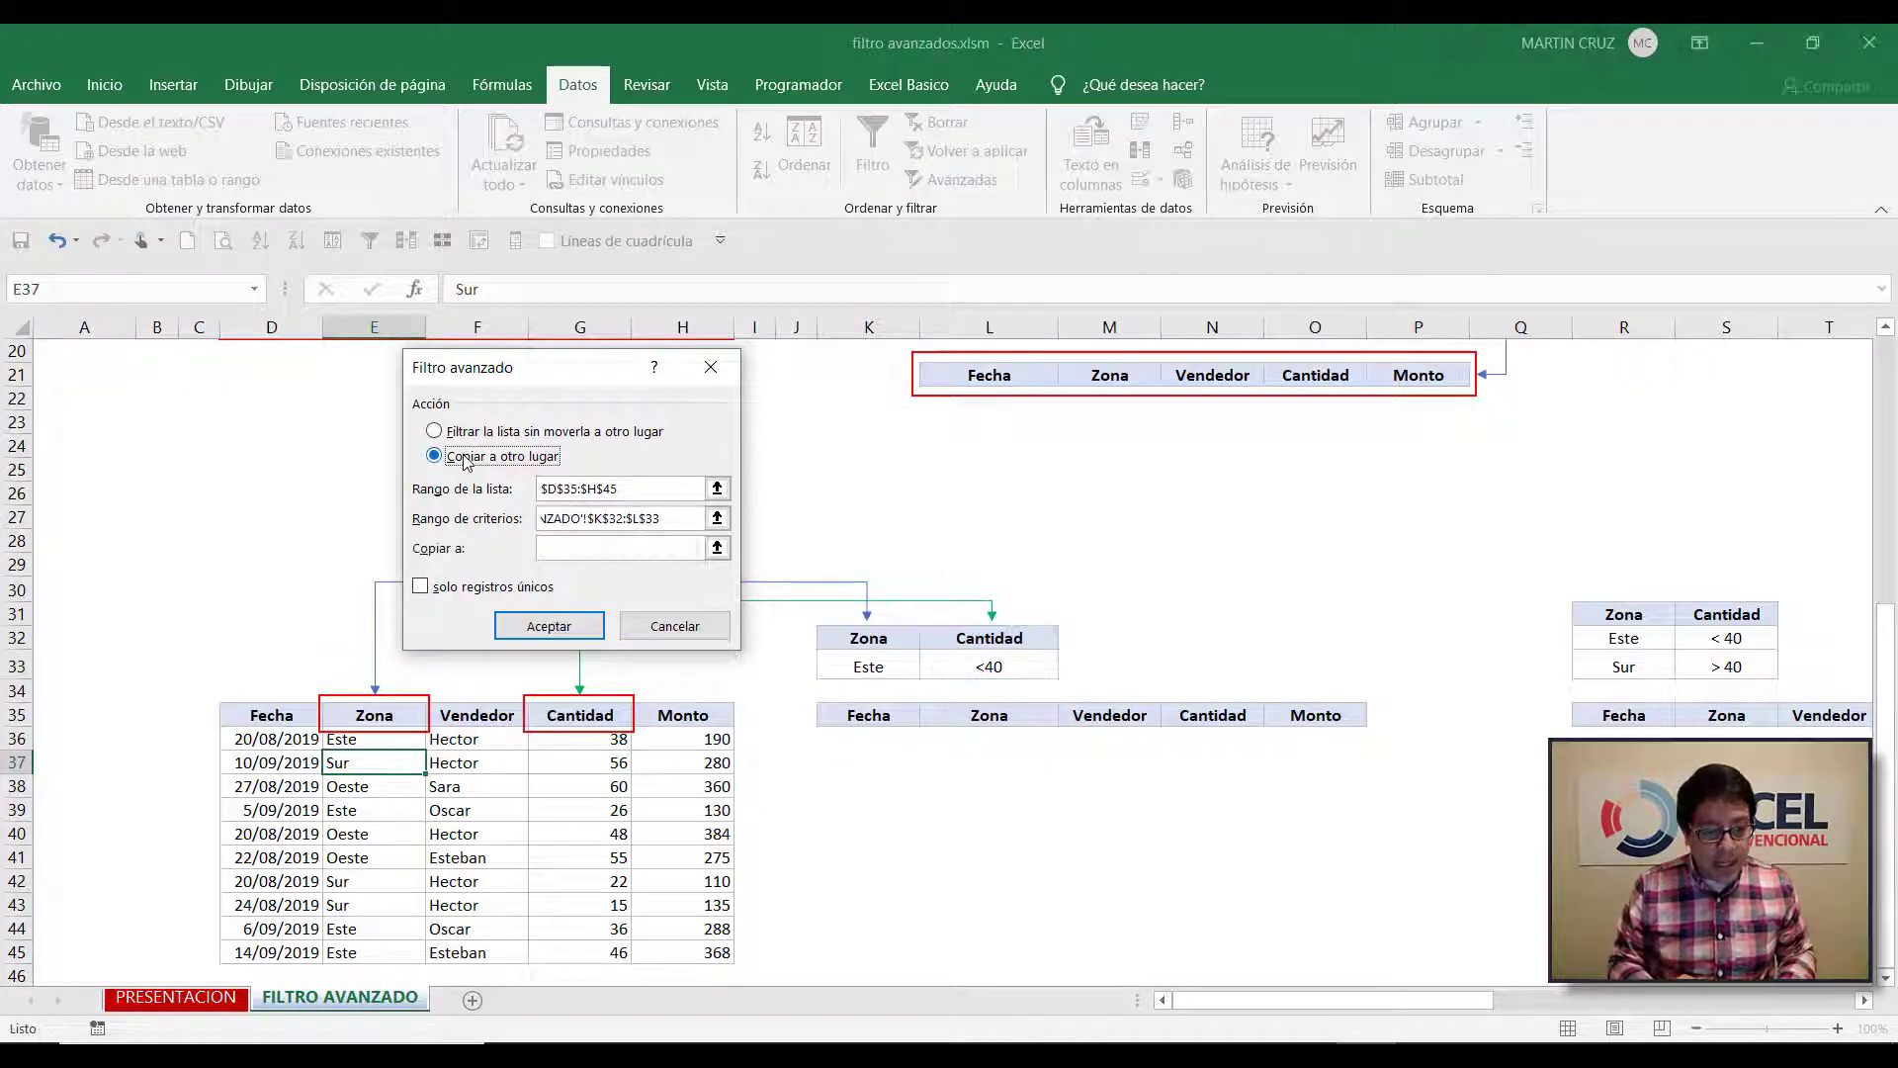
pyautogui.click(565, 550)
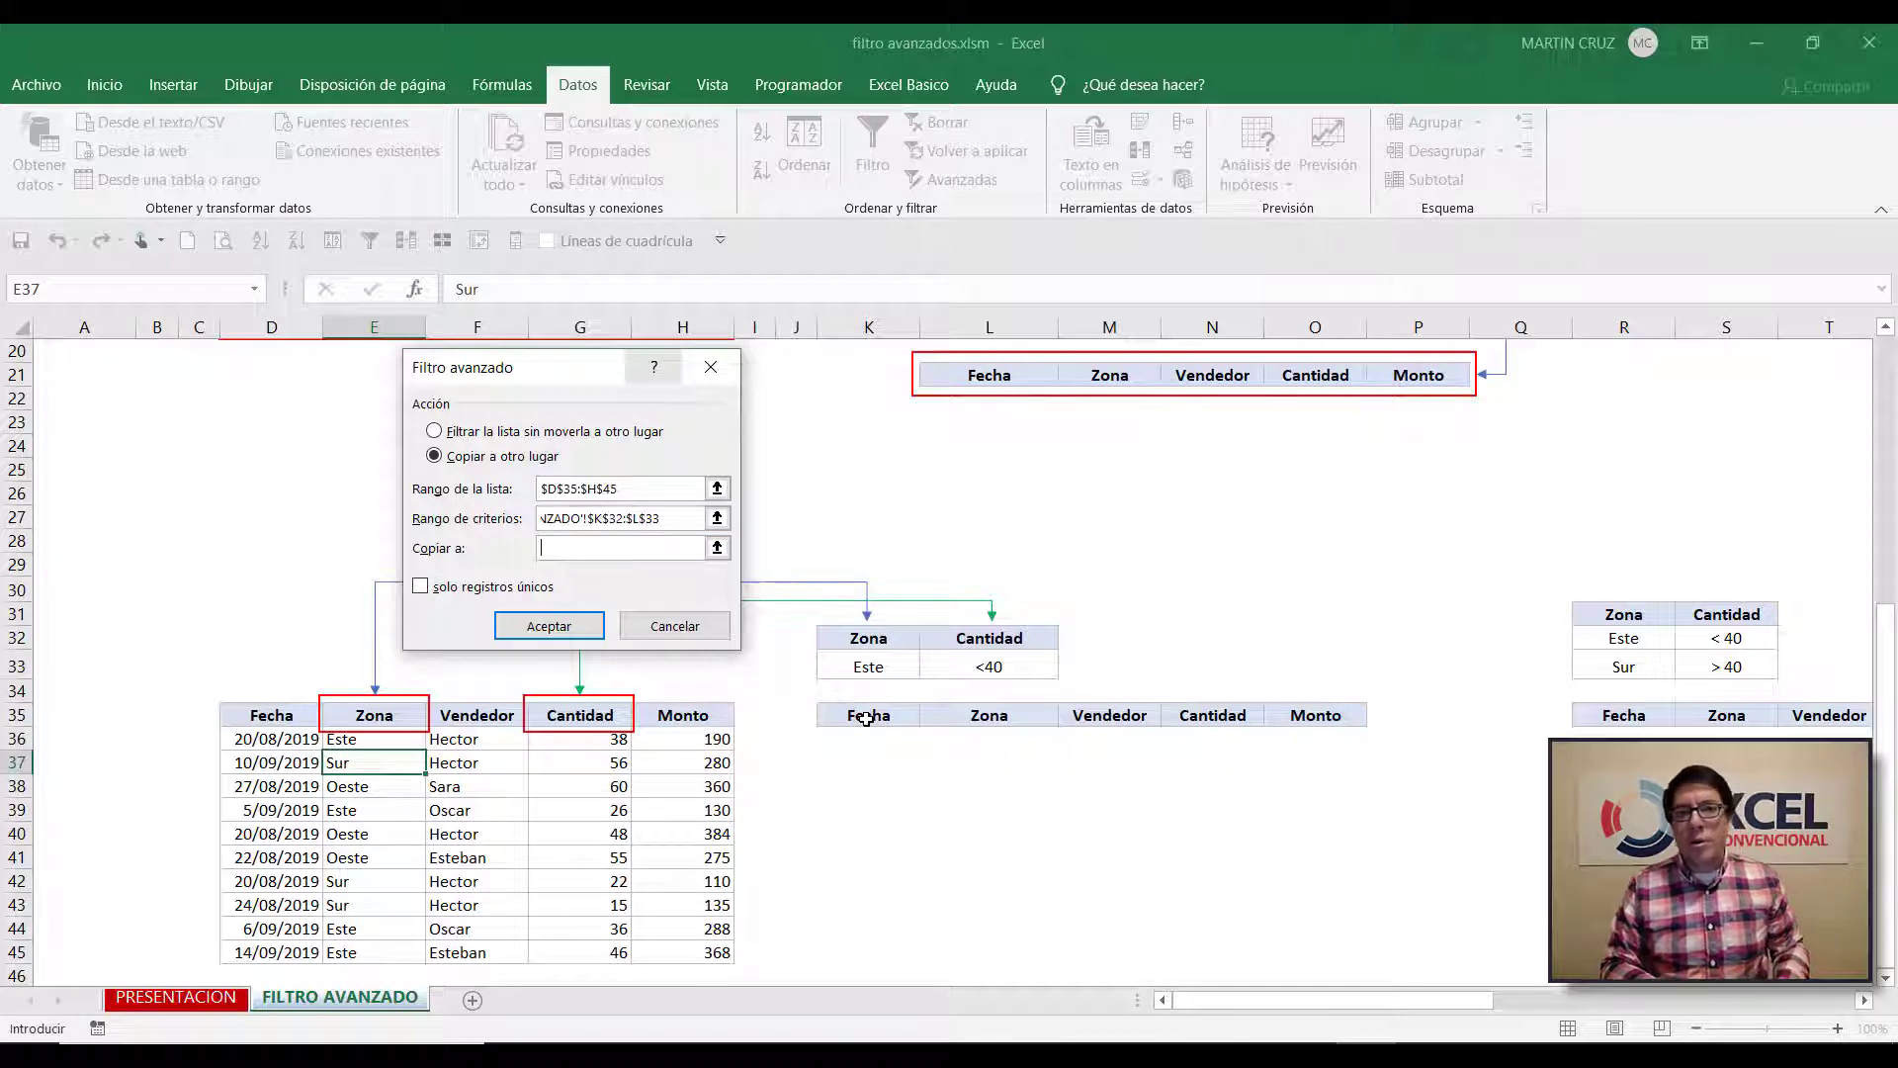
pyautogui.moveTo(866, 721); pyautogui.dragTo(1278, 721)
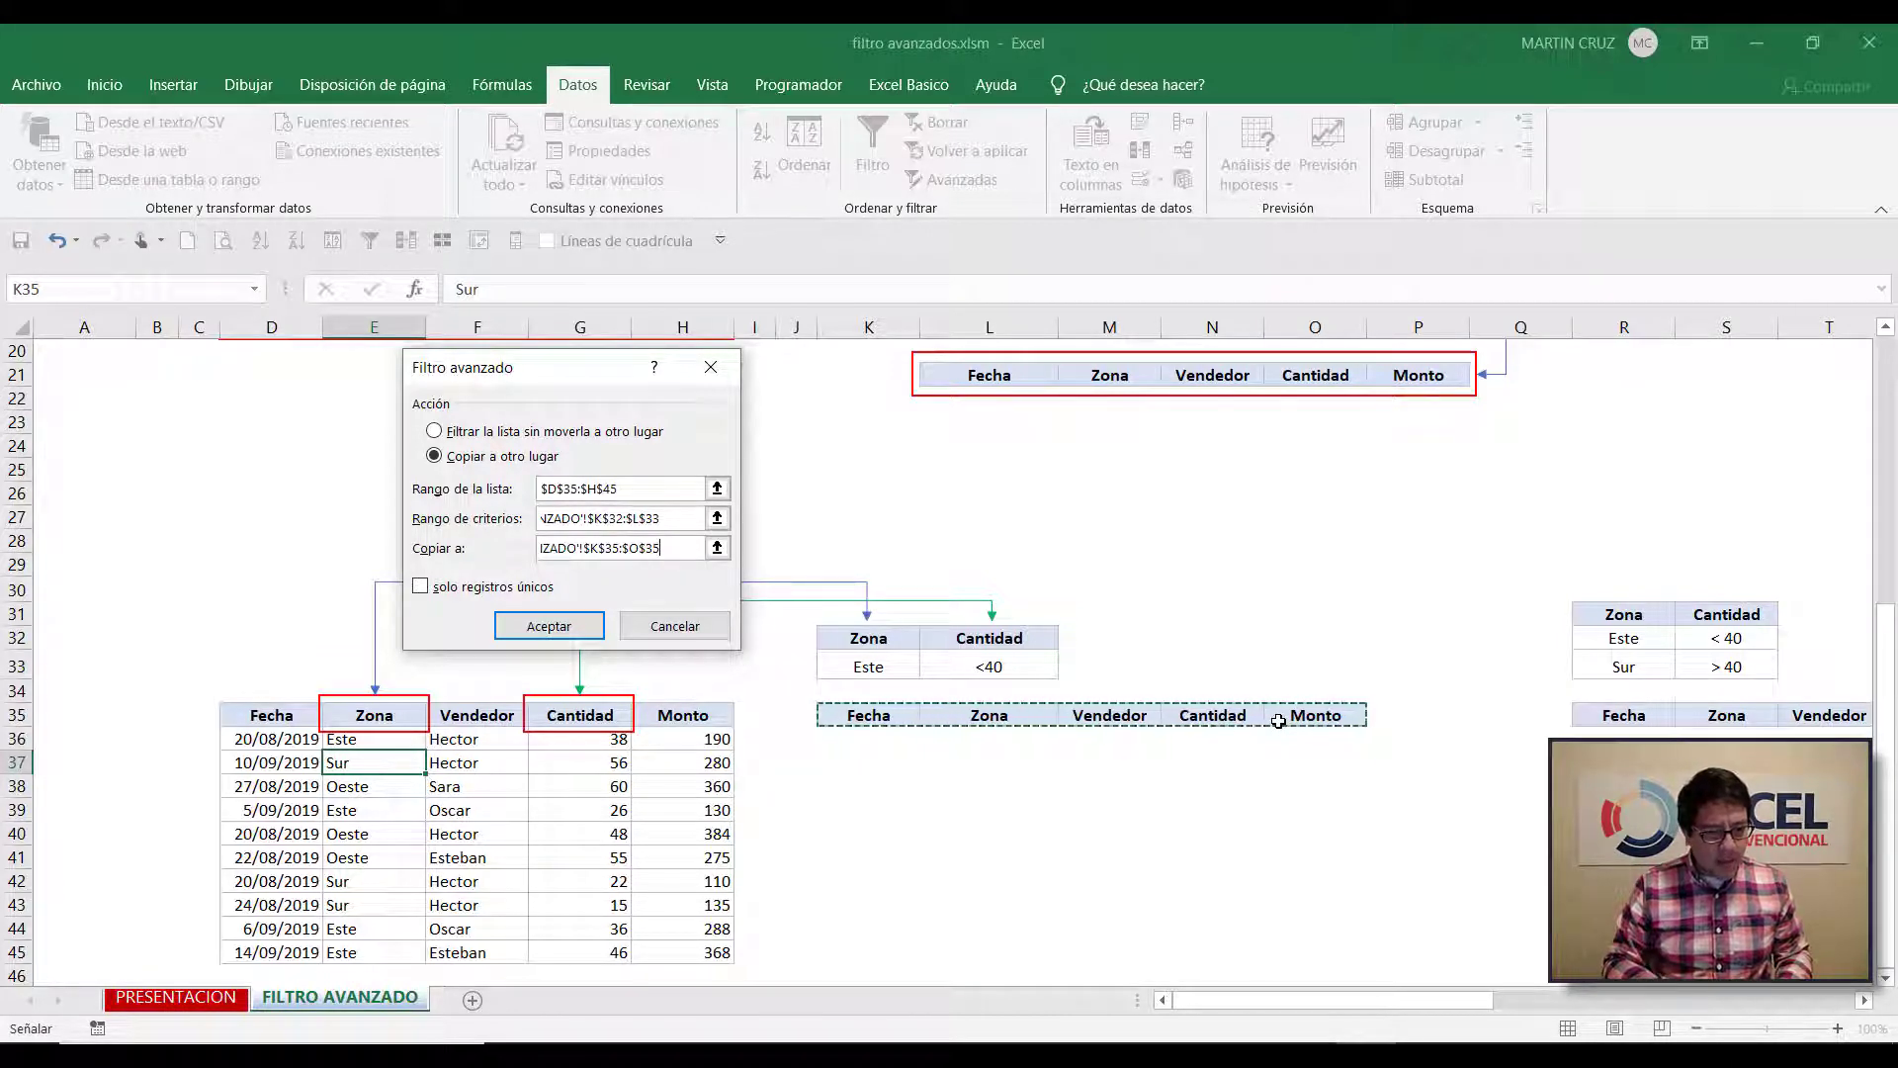
pyautogui.click(566, 629)
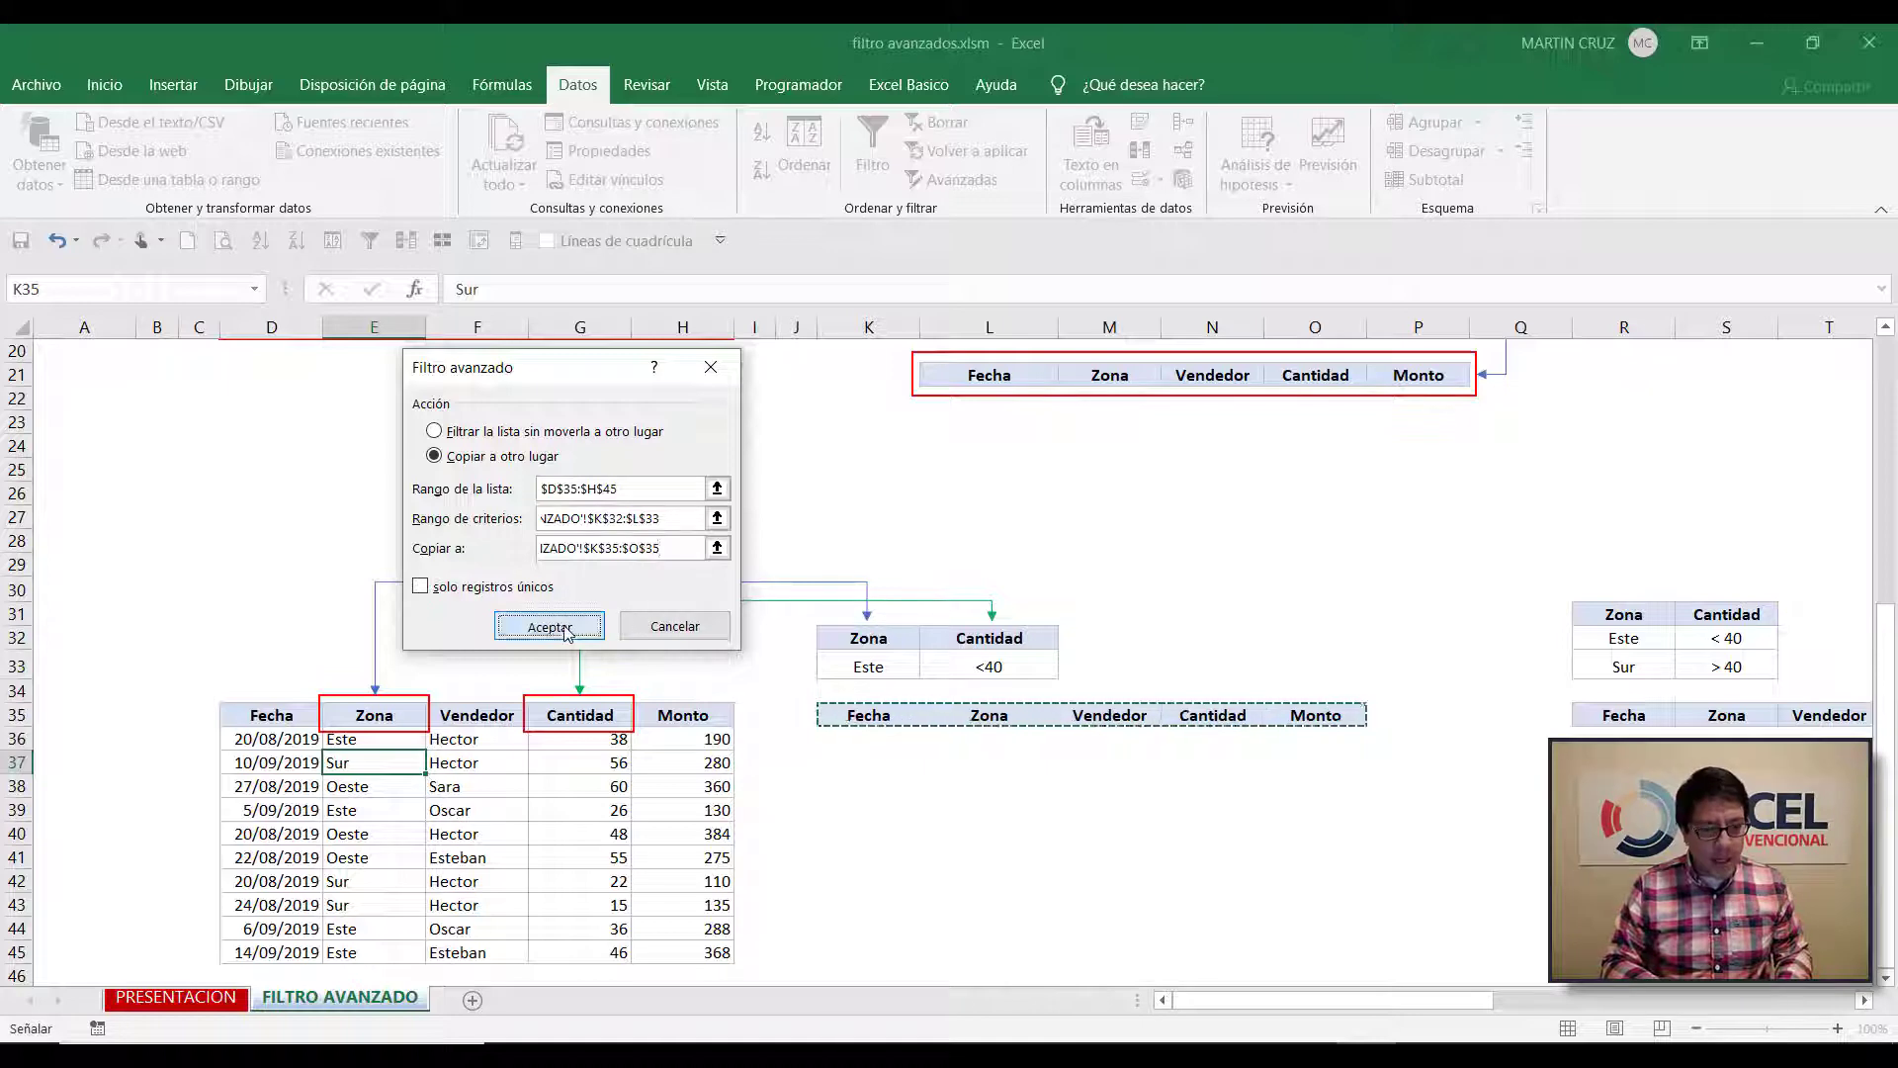
# Examine the Zona and Vendedor values of the records extracted below the K35:O35 headers
pyautogui.click(981, 779)
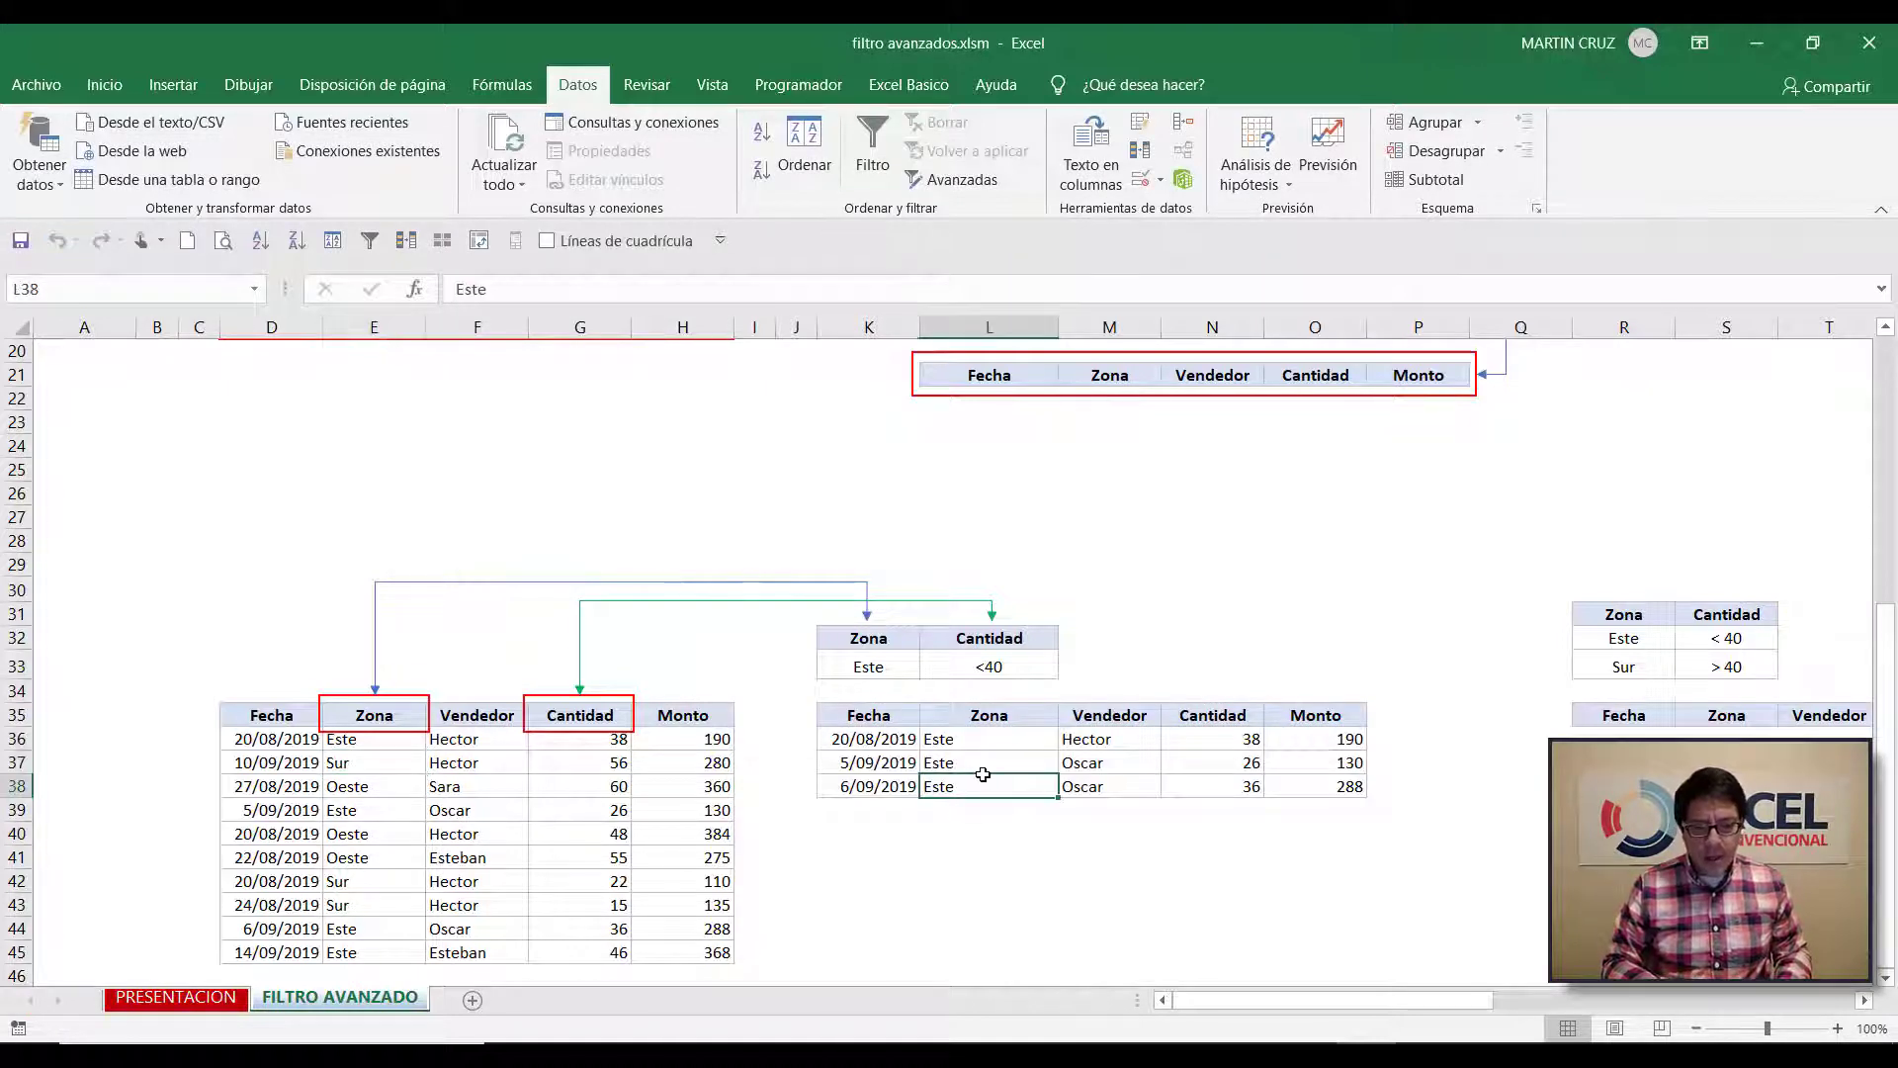
pyautogui.press('Right')
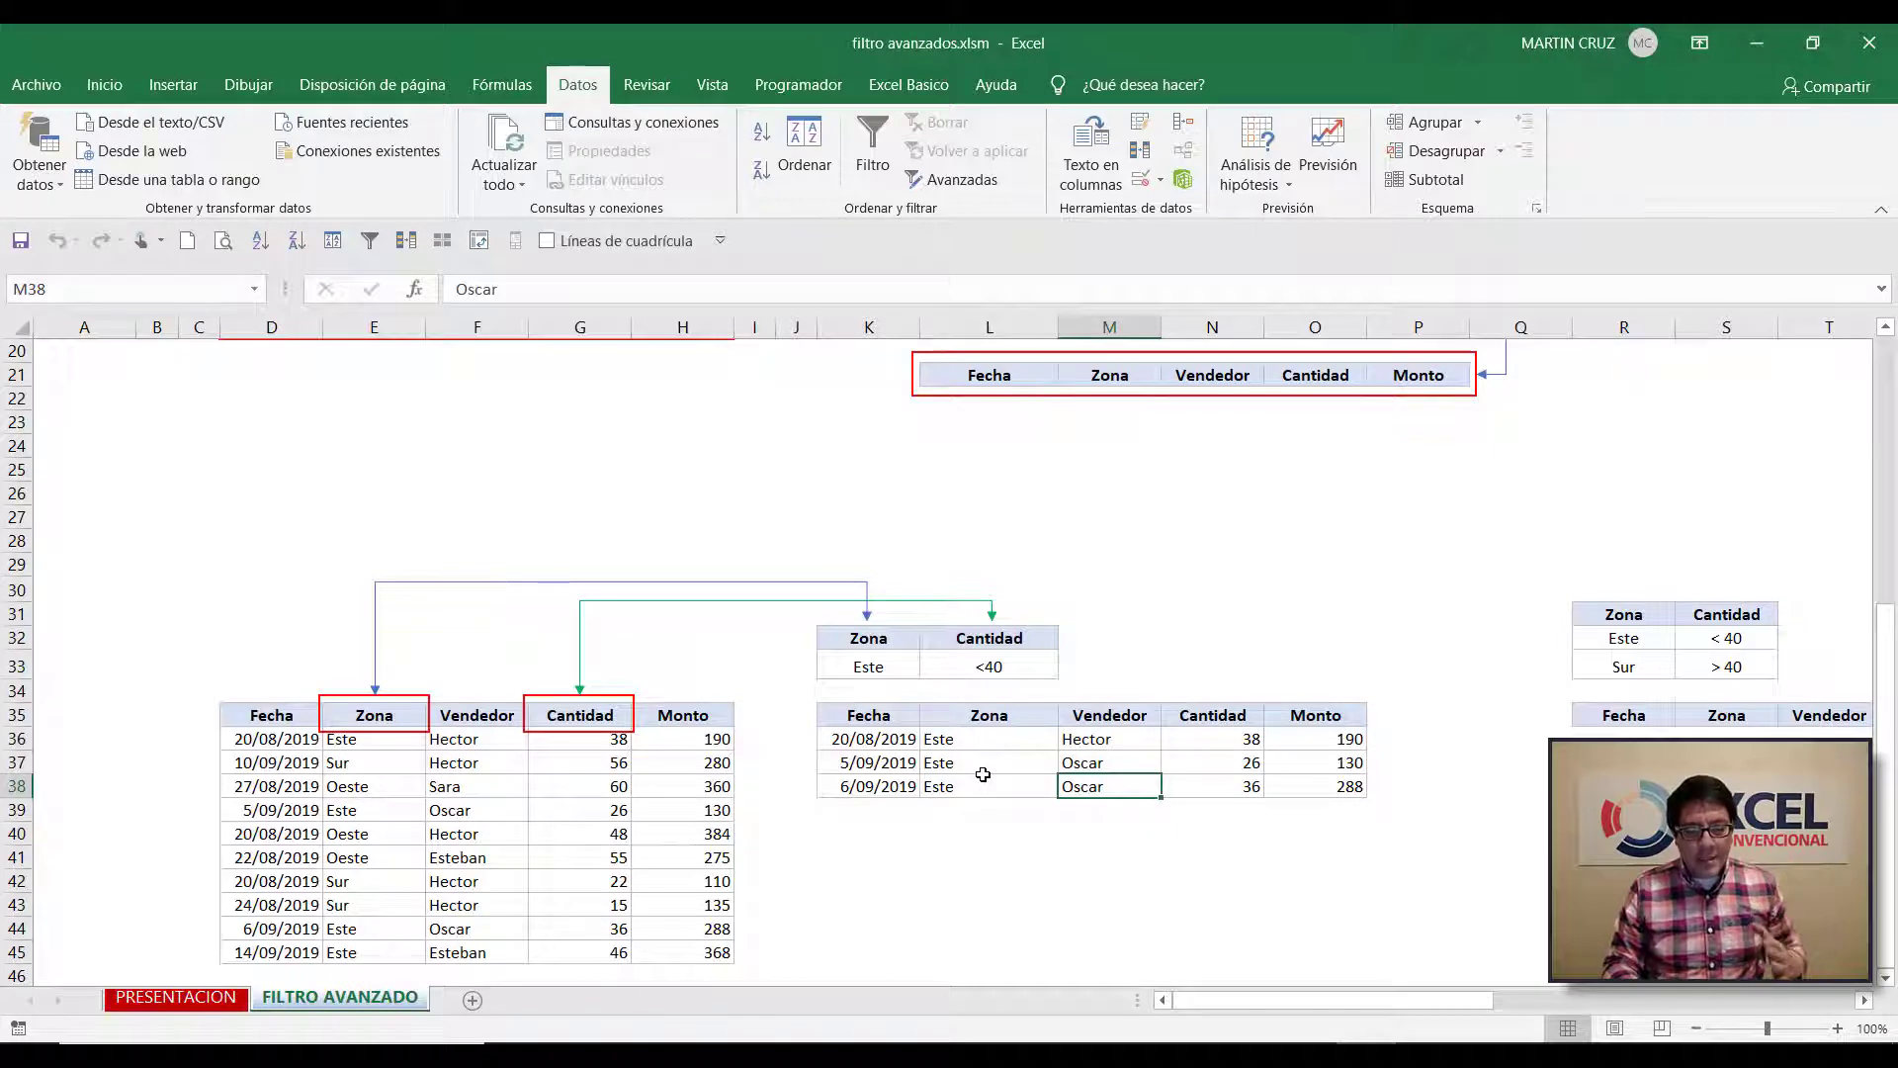
pyautogui.press('Up')
pyautogui.press('Up')
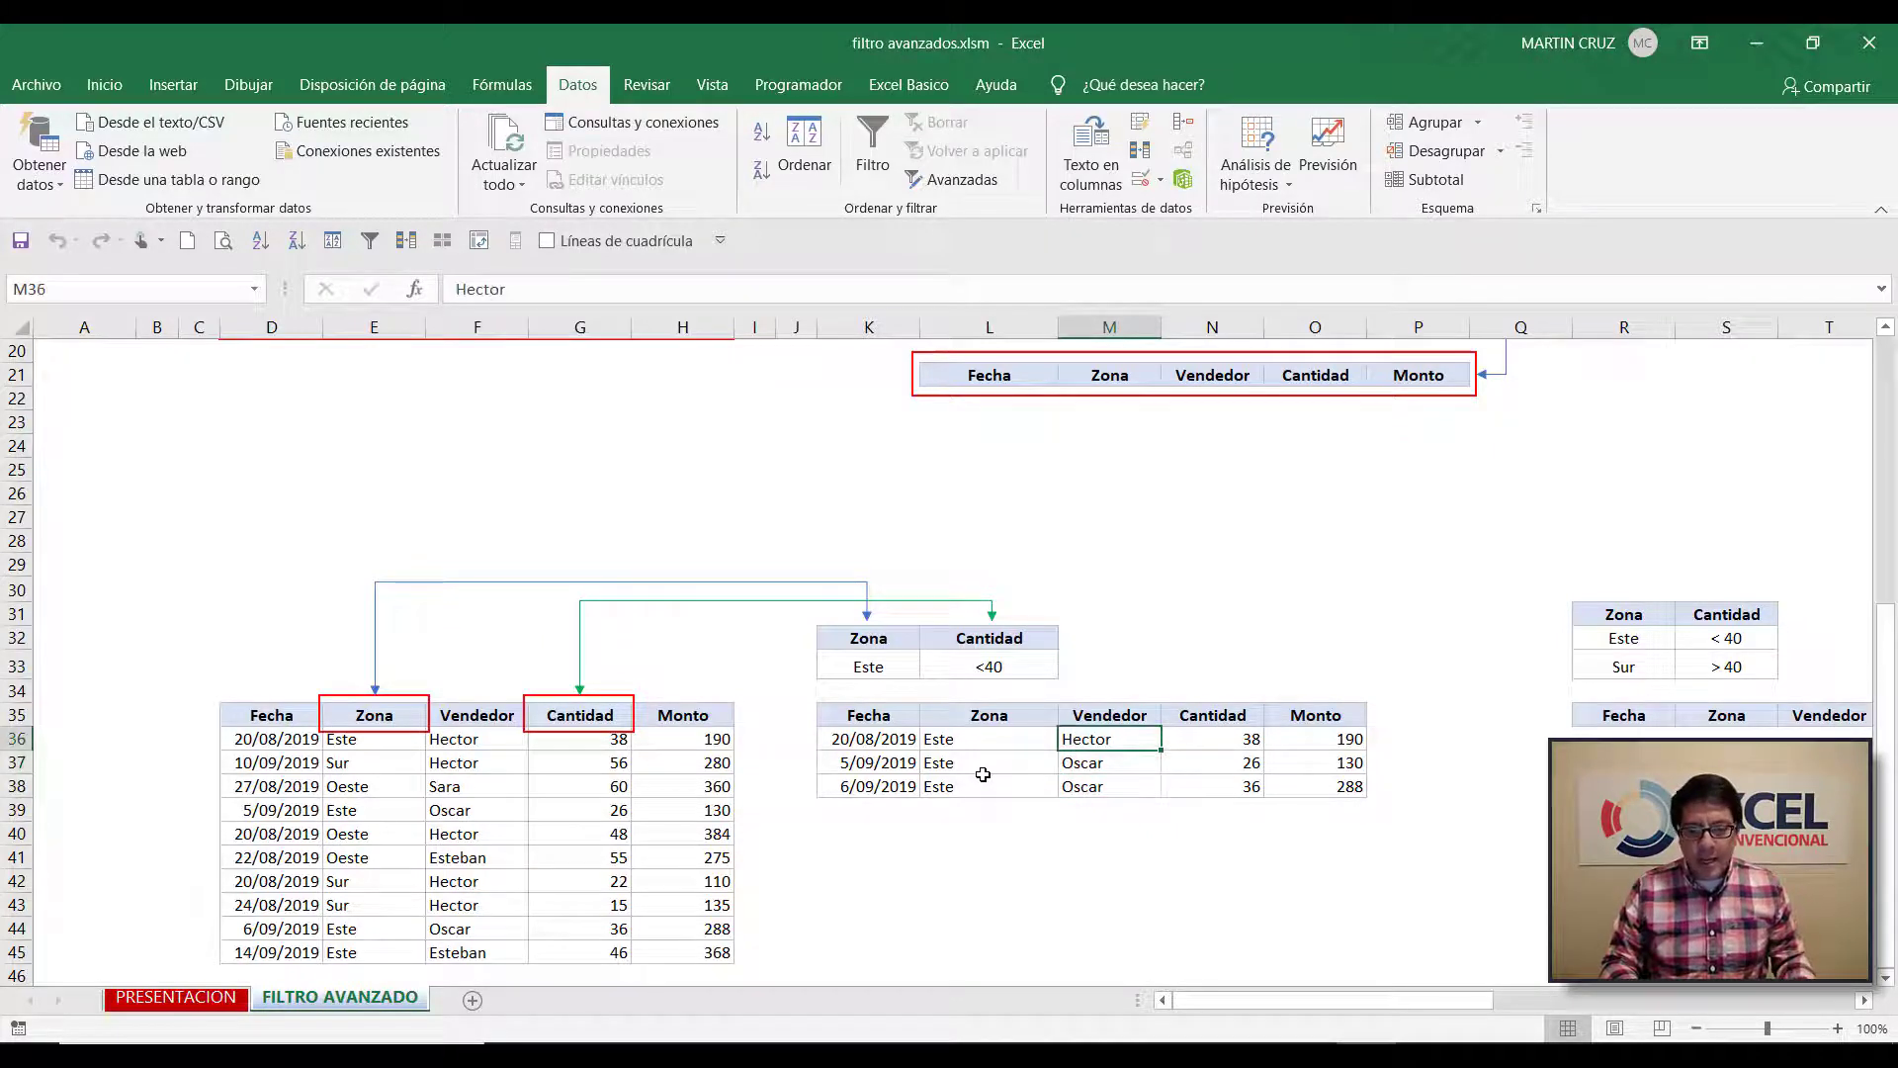
pyautogui.press('Left')
pyautogui.press('Left')
pyautogui.press('Down')
pyautogui.press('Right')
pyautogui.press('Up')
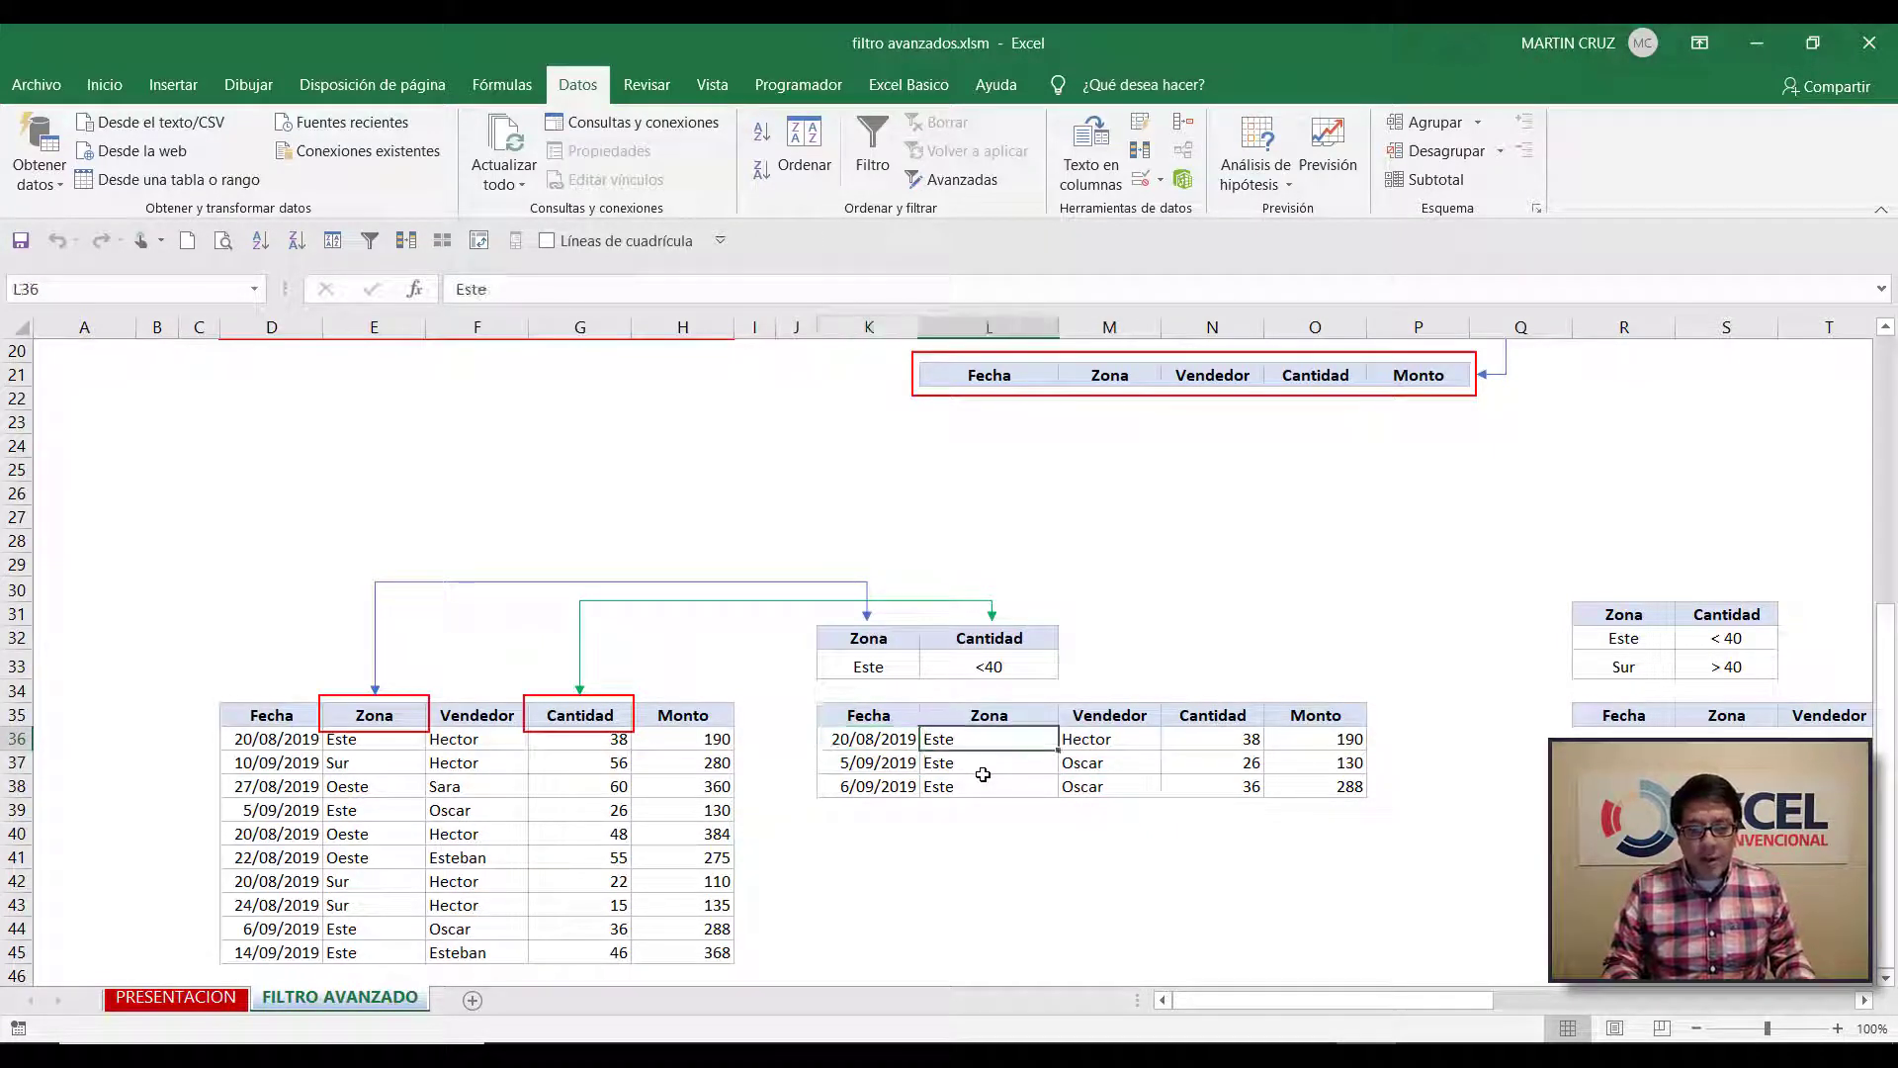
# Fill the extracted Zona cells L36:L38 and Cantidad cells N36:N38 with yellow
pyautogui.press('Down')
pyautogui.press('Up')
pyautogui.hotkey('shift', 'Down')
pyautogui.hotkey('shift', 'Down')
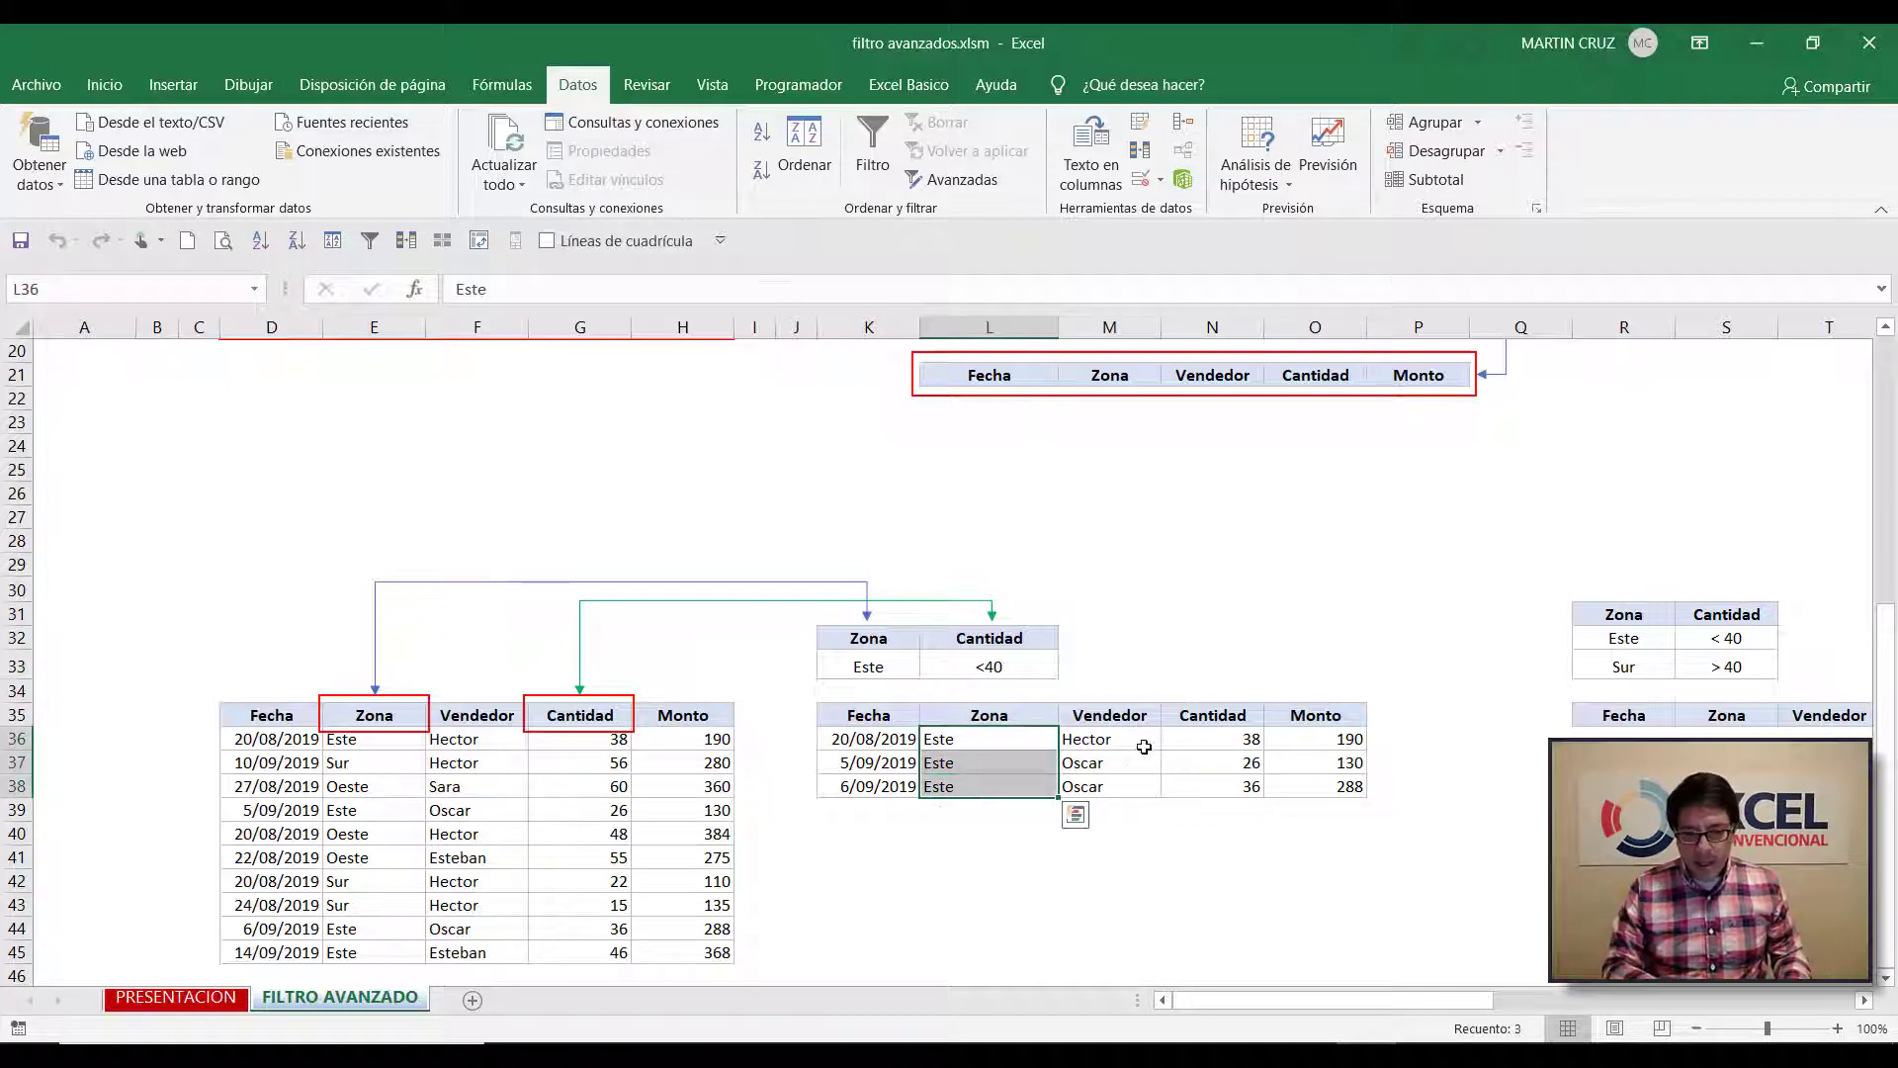
pyautogui.keyDown('ctrl'); pyautogui.moveTo(1191, 741); pyautogui.dragTo(1199, 783); pyautogui.keyUp('ctrl')
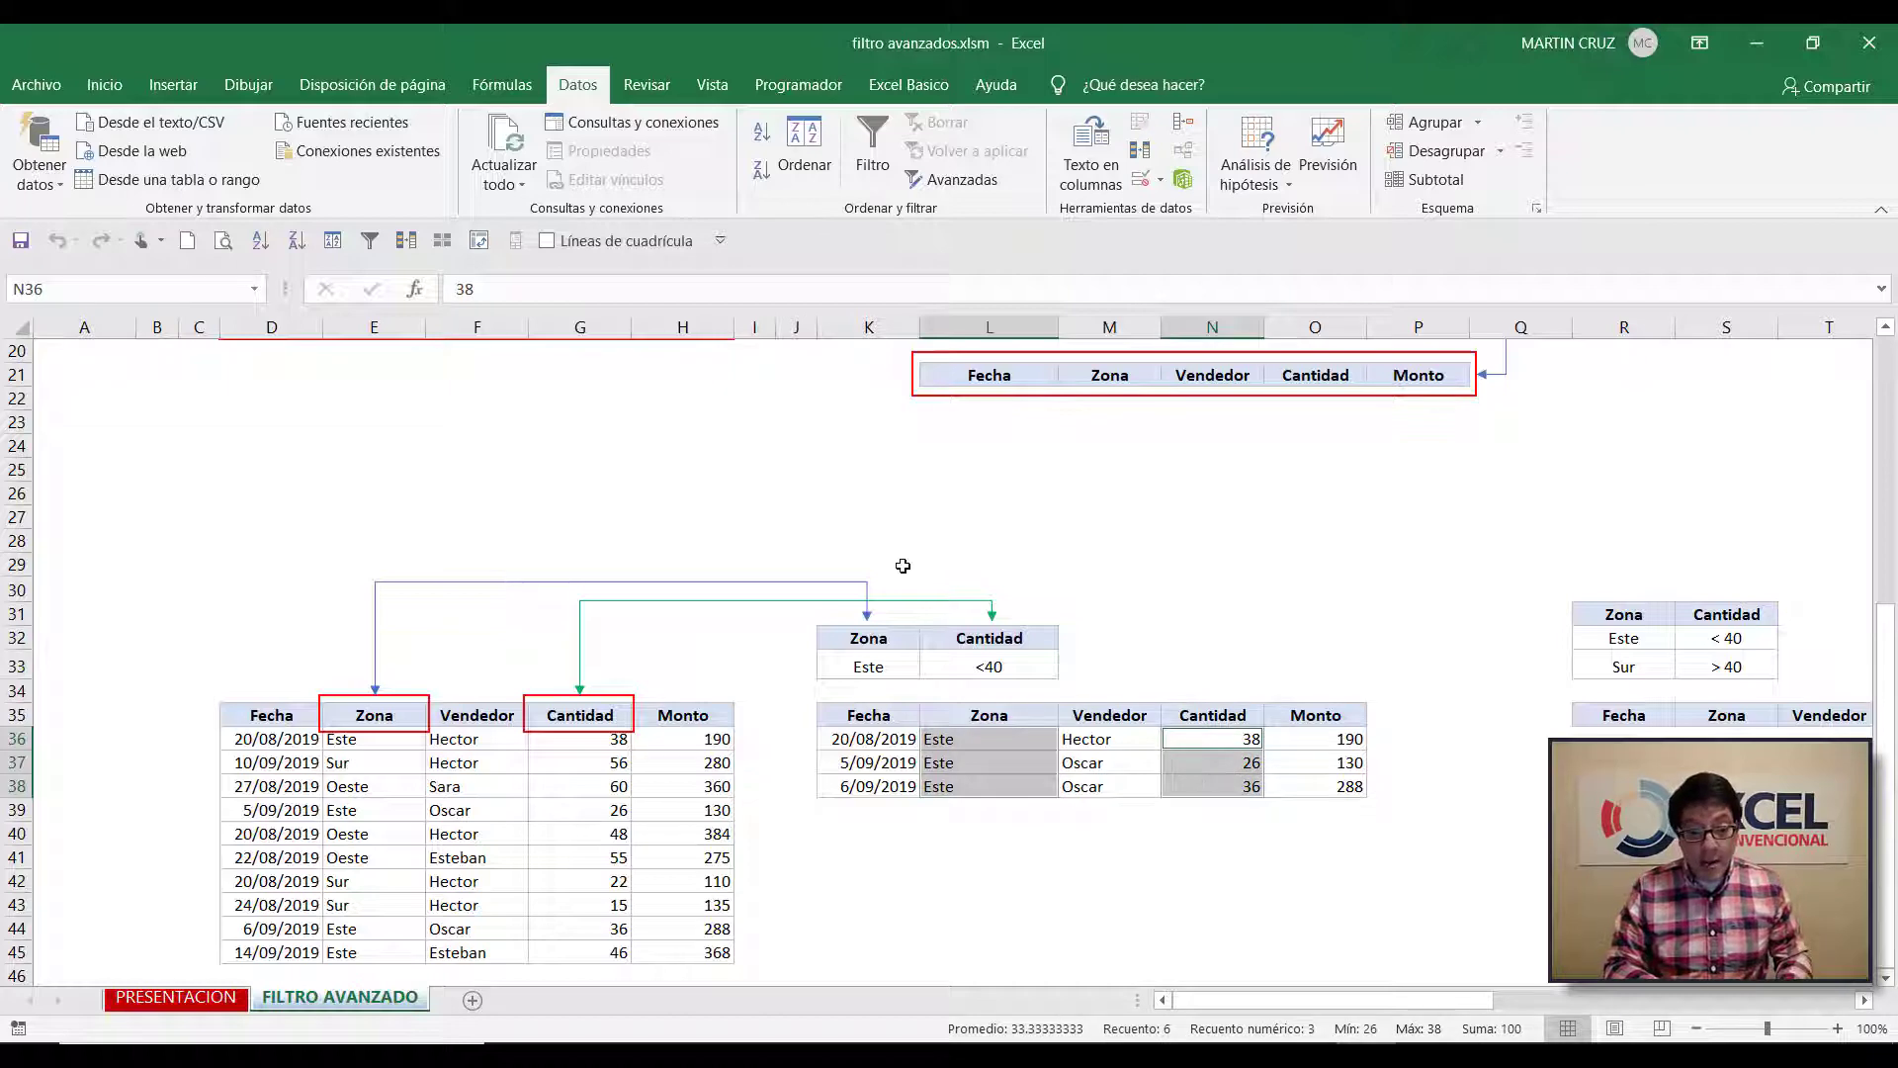
pyautogui.click(104, 84)
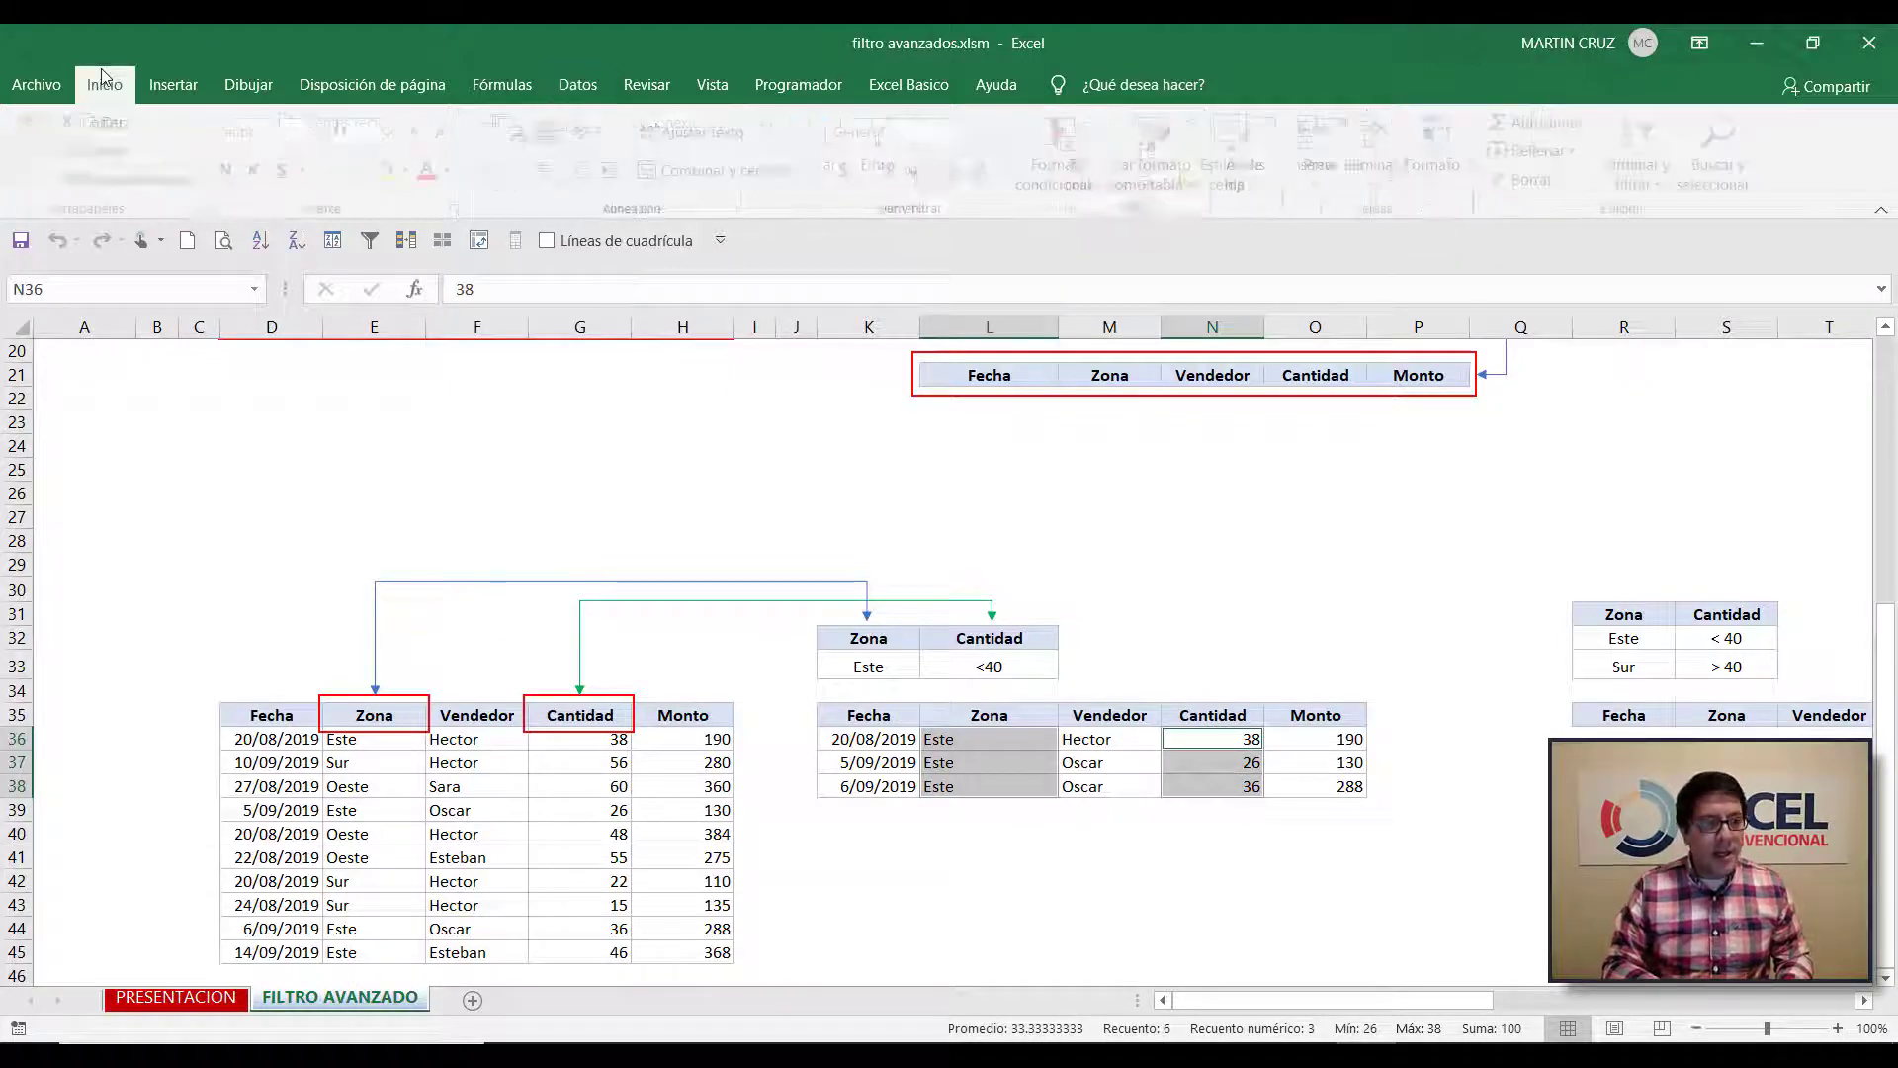
pyautogui.click(393, 172)
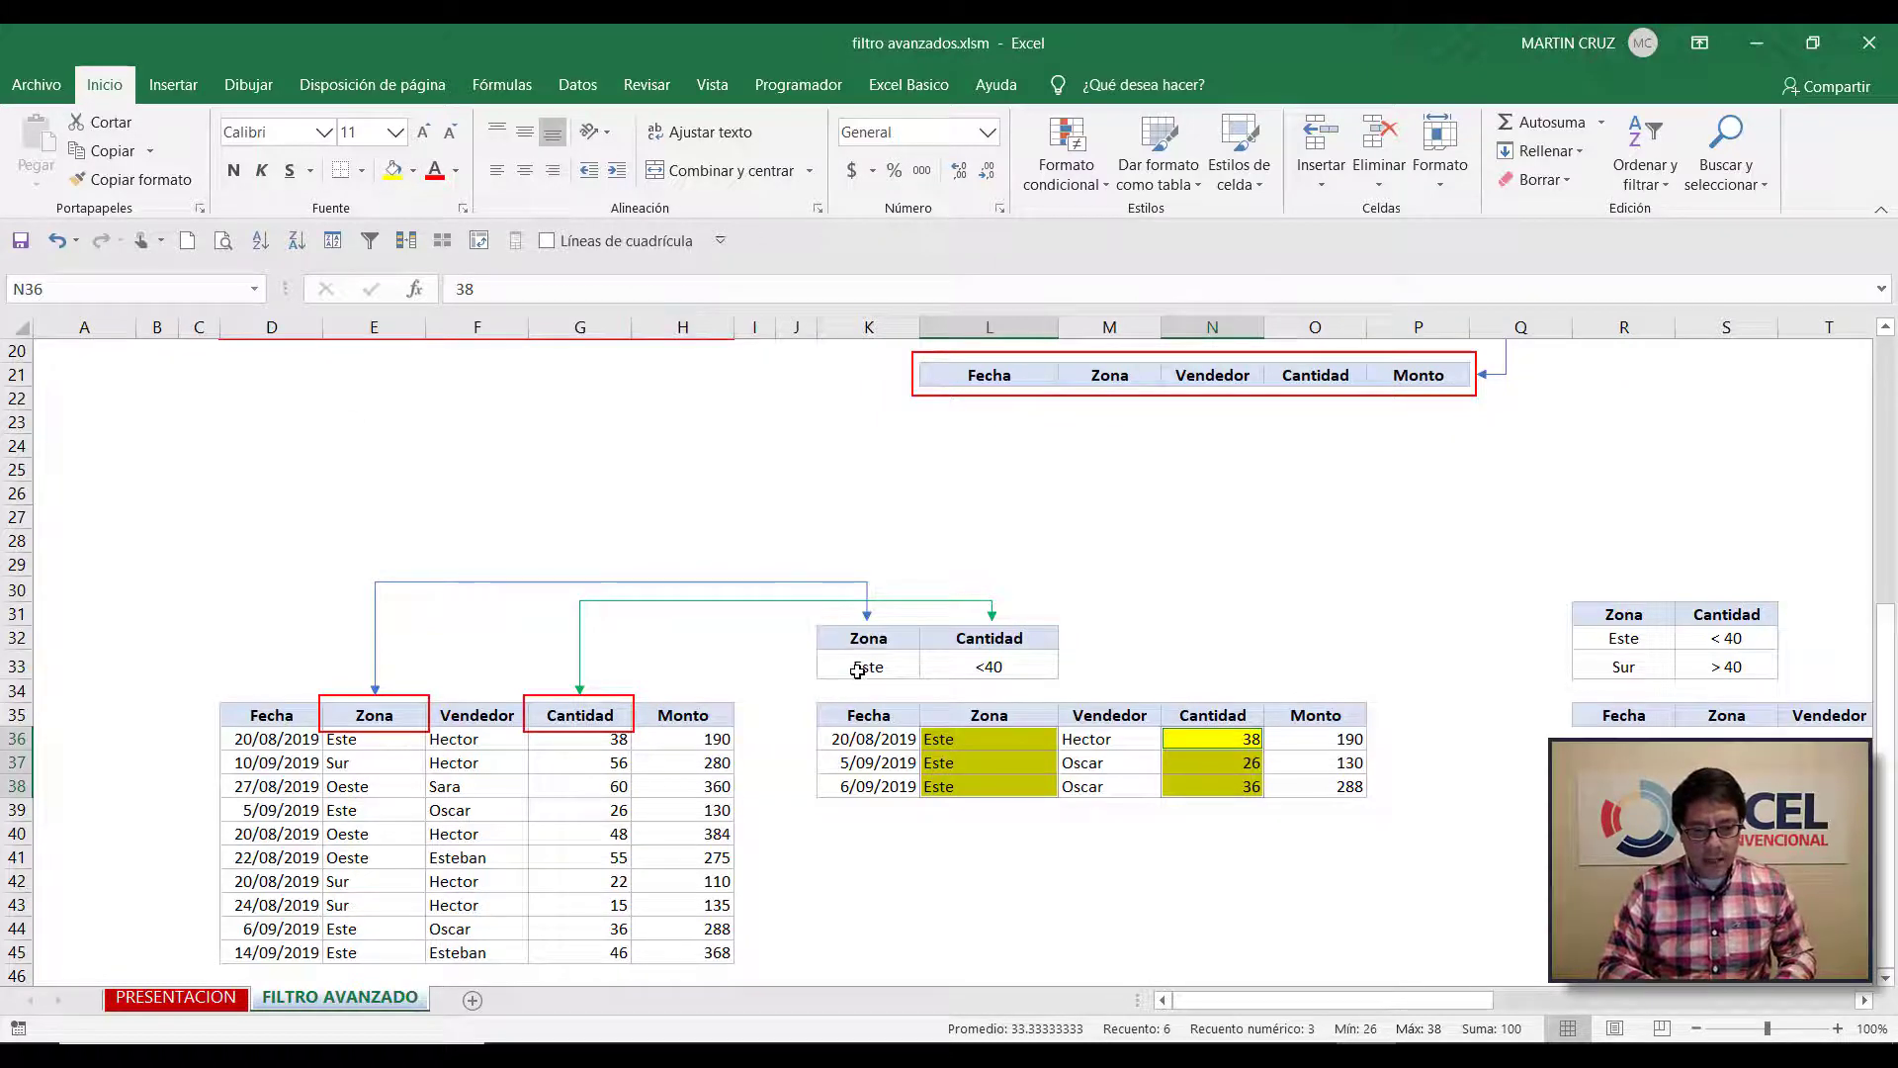
# Select the criteria K33:L33 to compare them with the highlighted results, and look across row 33 as far as column W
pyautogui.moveTo(857, 671); pyautogui.dragTo(966, 670)
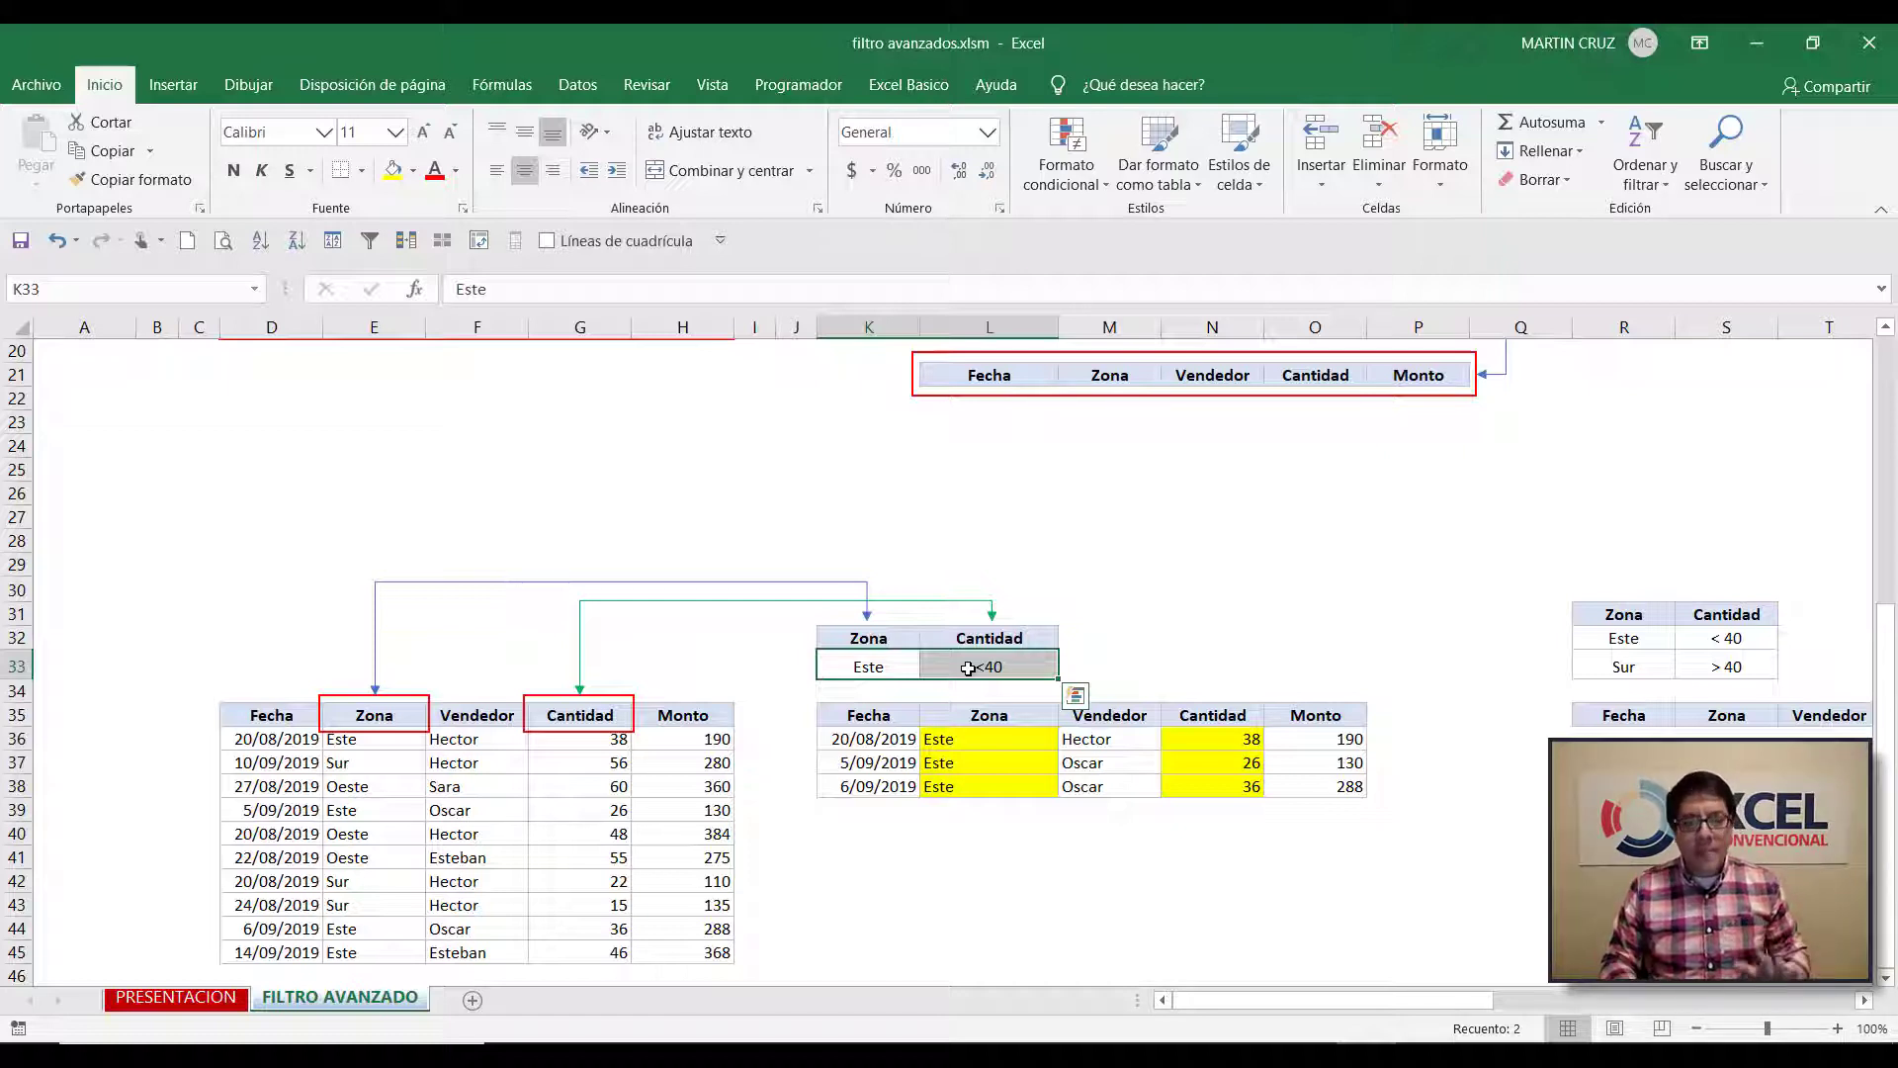
pyautogui.press('Right')
pyautogui.press('Right')
pyautogui.press('Right')
pyautogui.press('Right')
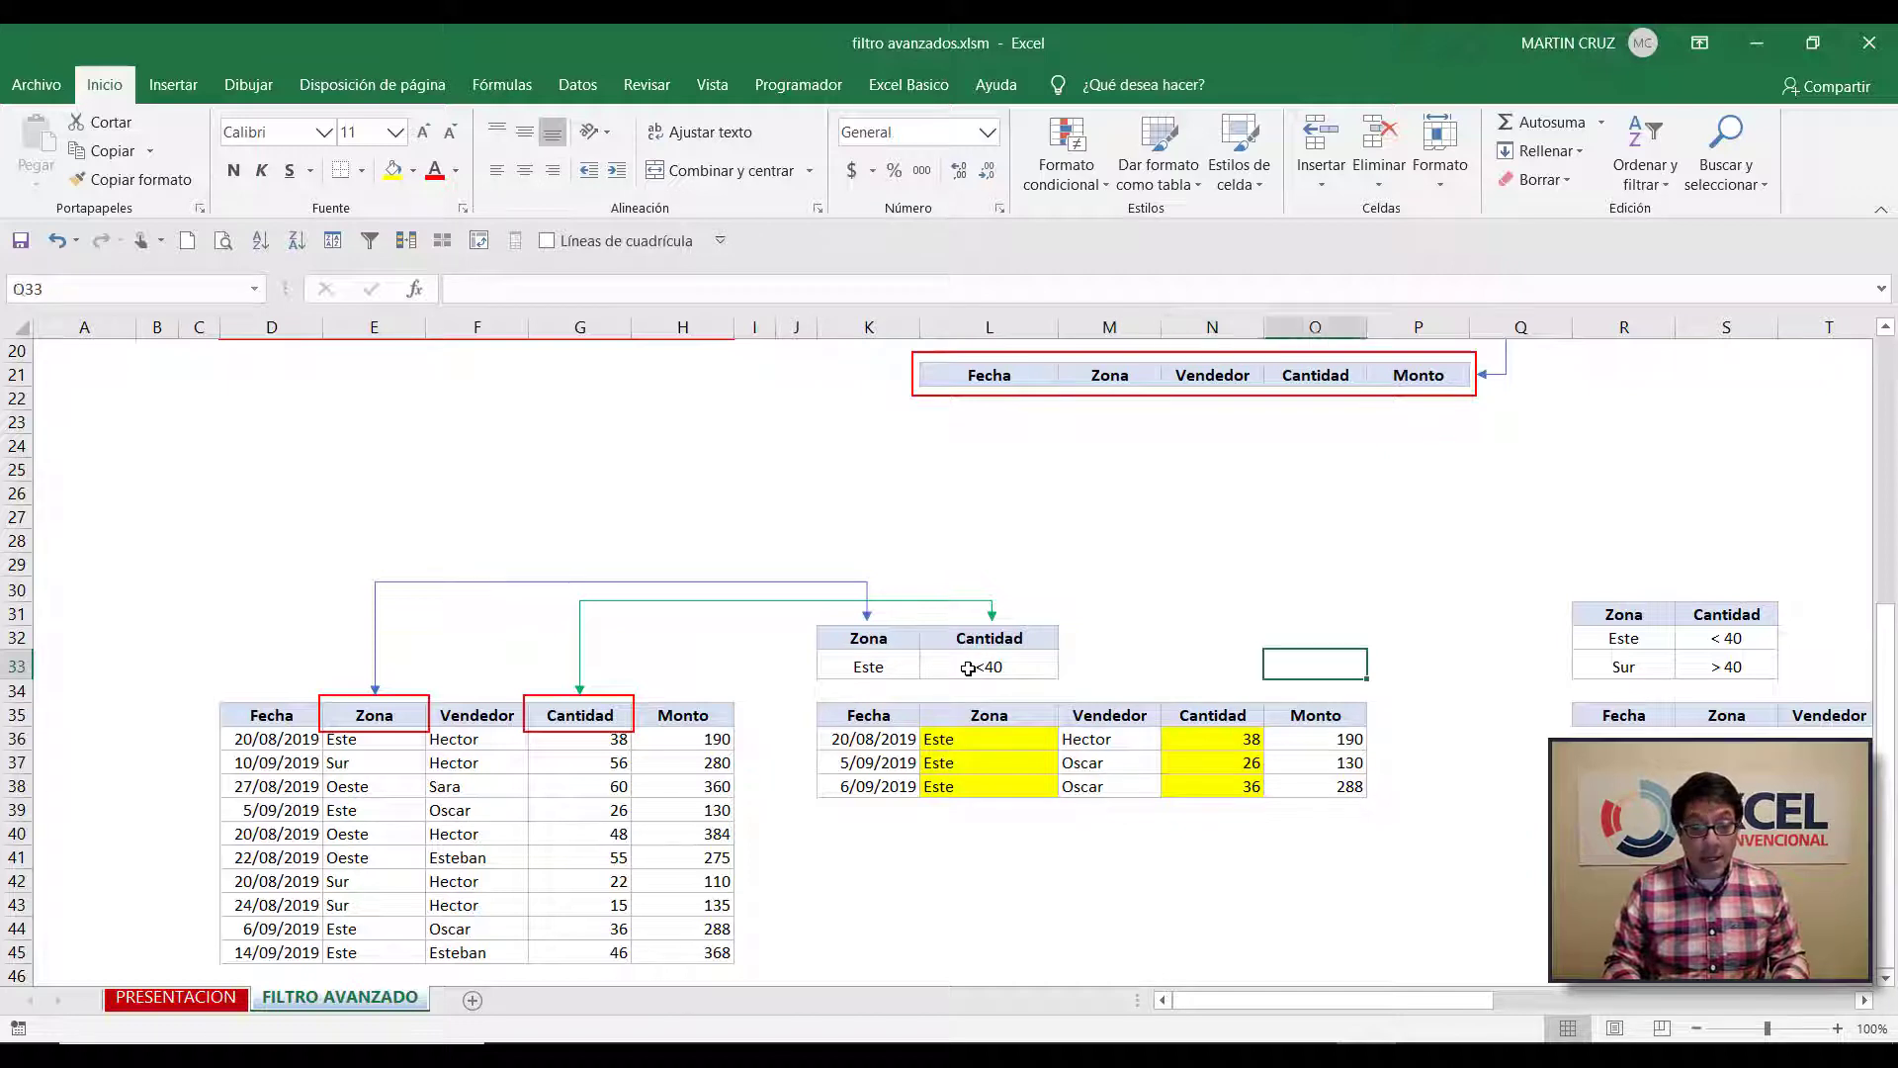
pyautogui.press('Right')
pyautogui.press('Right')
pyautogui.press('Right')
pyautogui.press('Right')
pyautogui.press('Right')
pyautogui.press('Right')
pyautogui.press('Right')
pyautogui.press('Right')
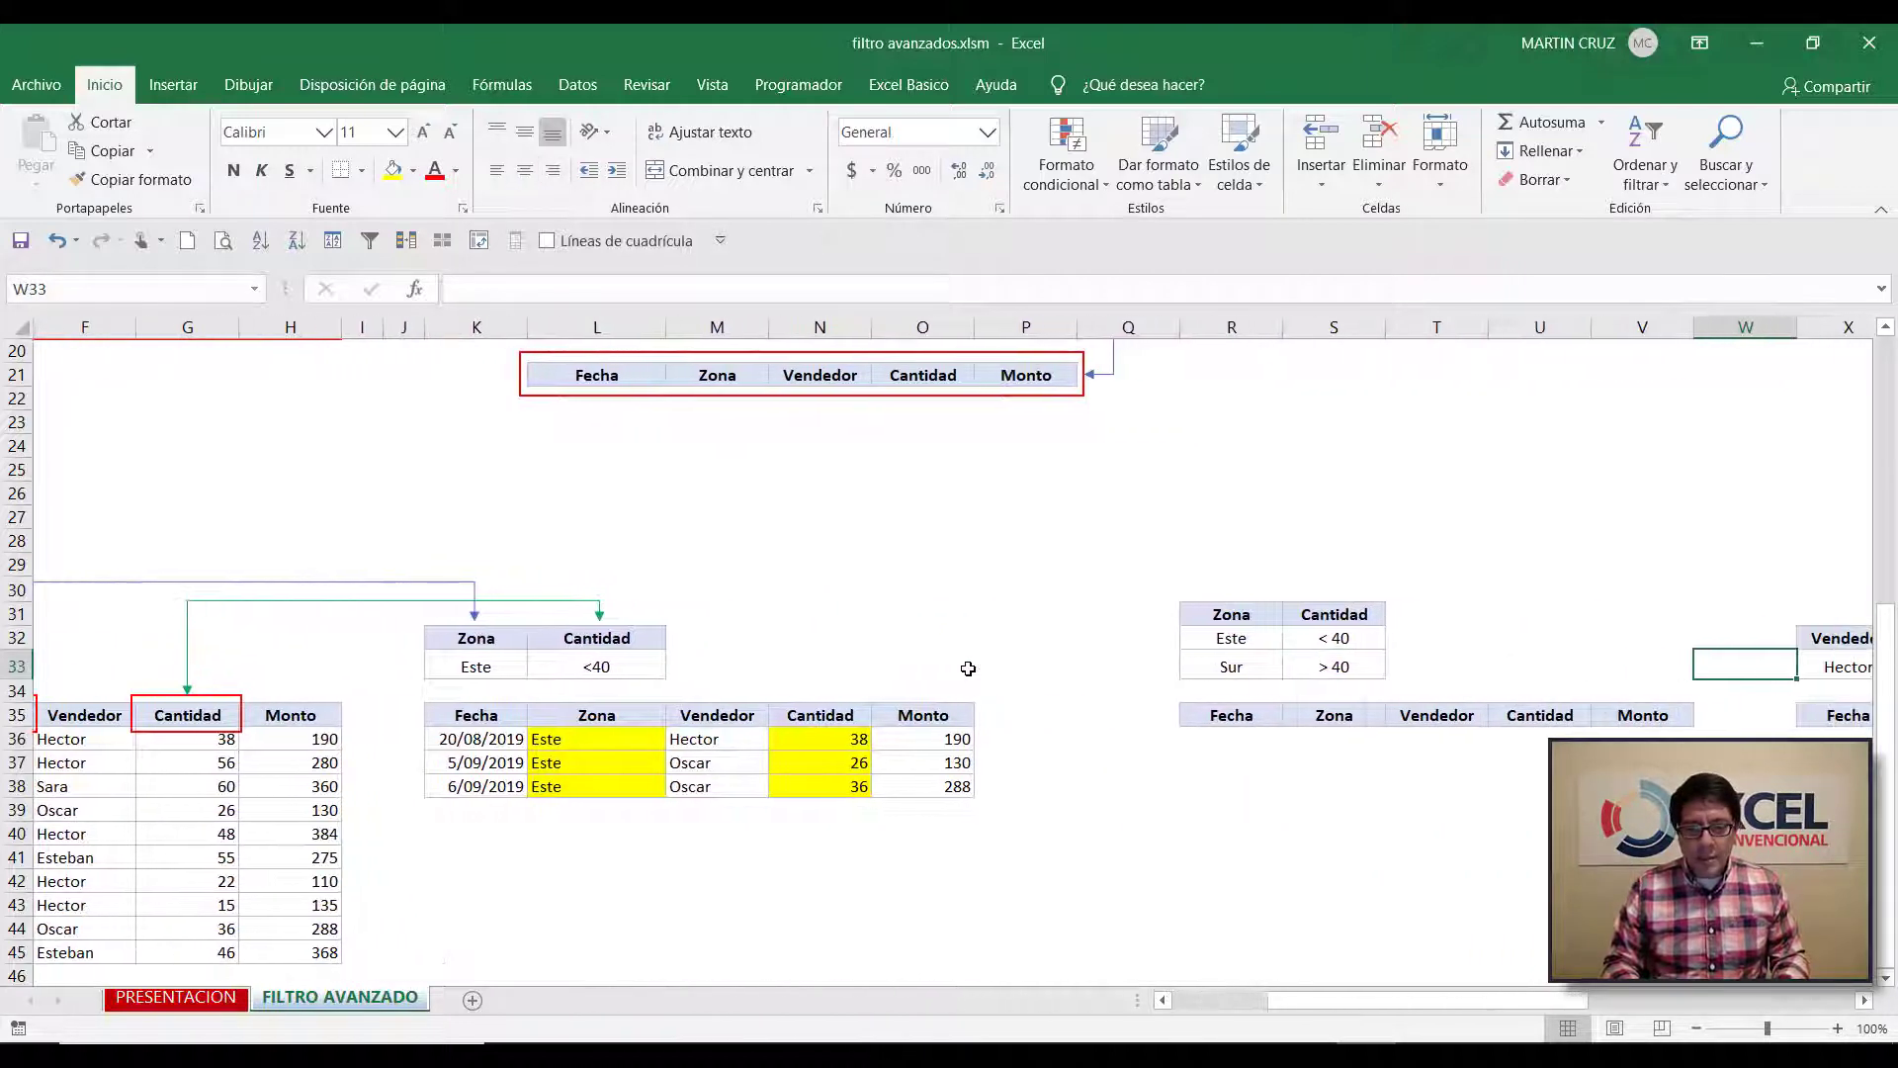
# Select R32:S32, the Este and < 40 row of the second criteria table, to review it
pyautogui.press('Left')
pyautogui.press('Left')
pyautogui.press('Left')
pyautogui.press('Left')
pyautogui.press('Left')
pyautogui.press('Up')
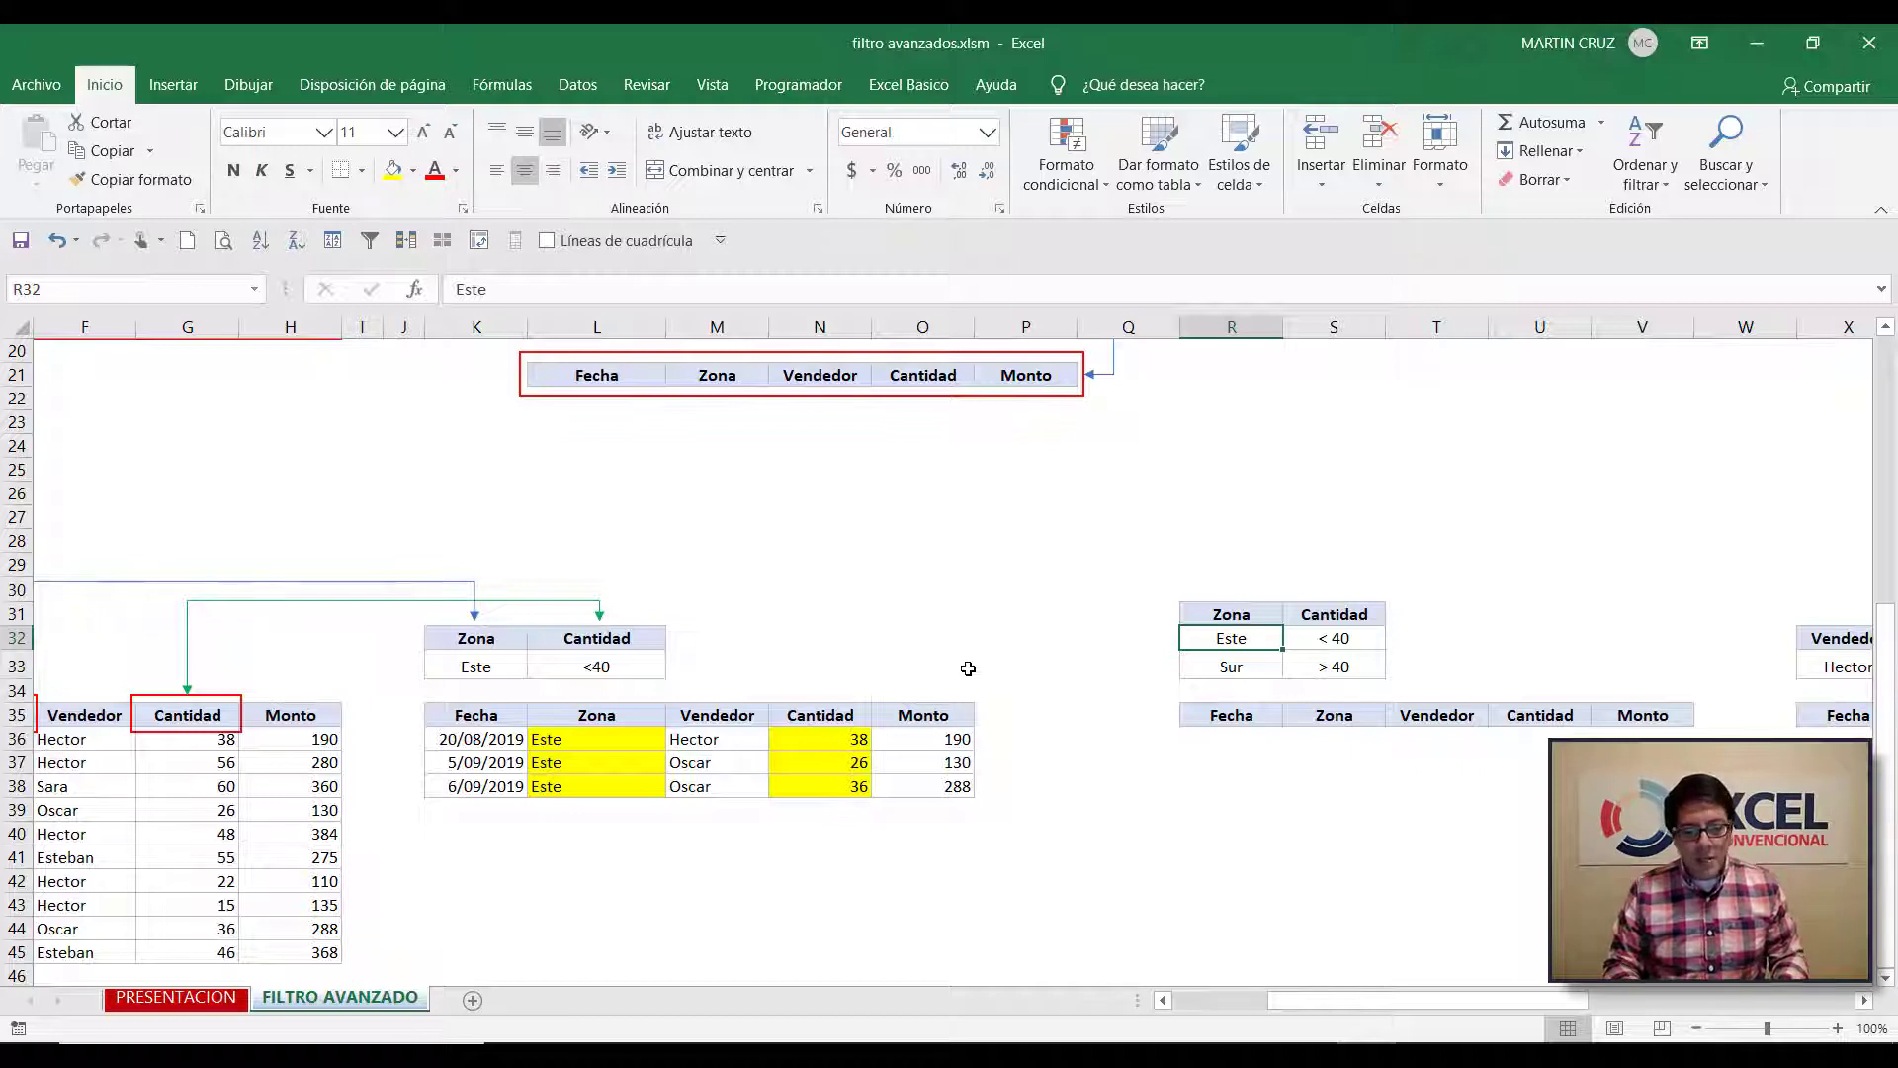
pyautogui.hotkey('shift', 'Right')
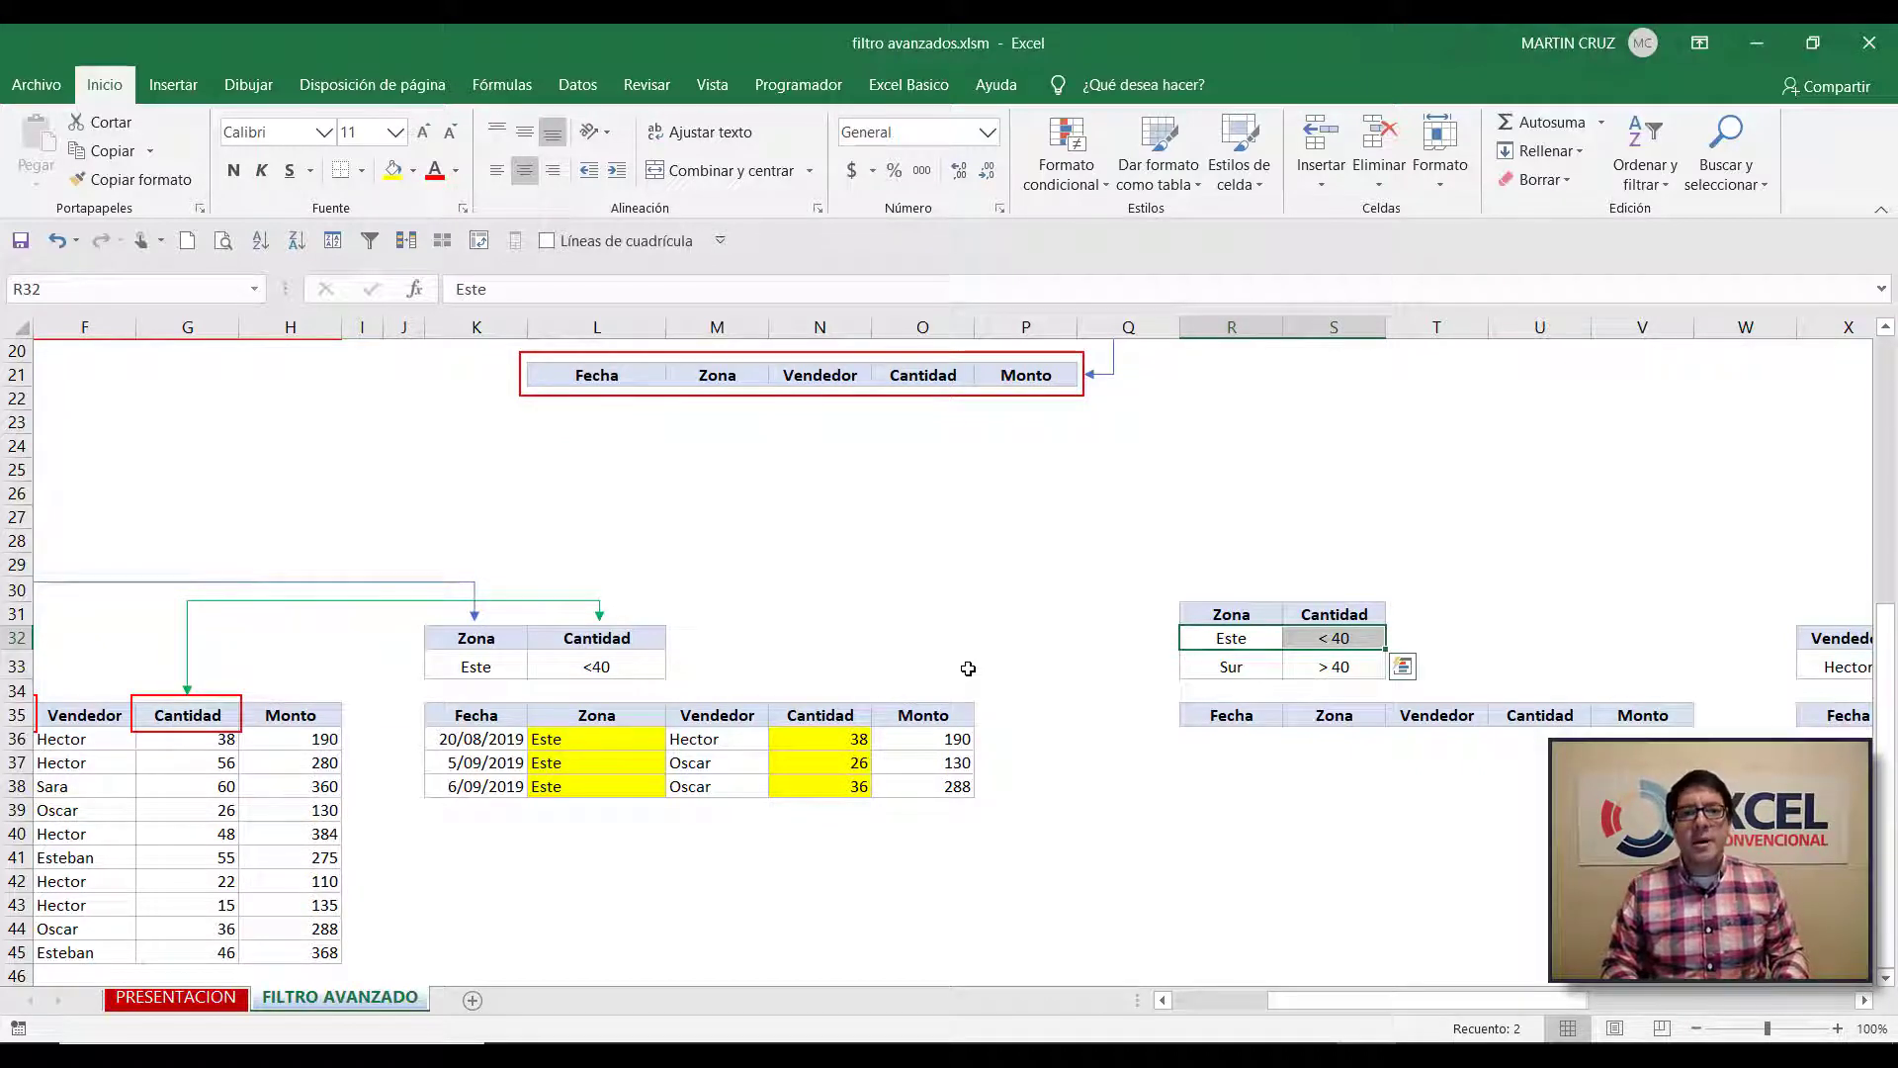
# Compare the second table's two criteria rows, Sur with > 40 in R33:S33 and Este with < 40 in R32:S32
pyautogui.press('Down')
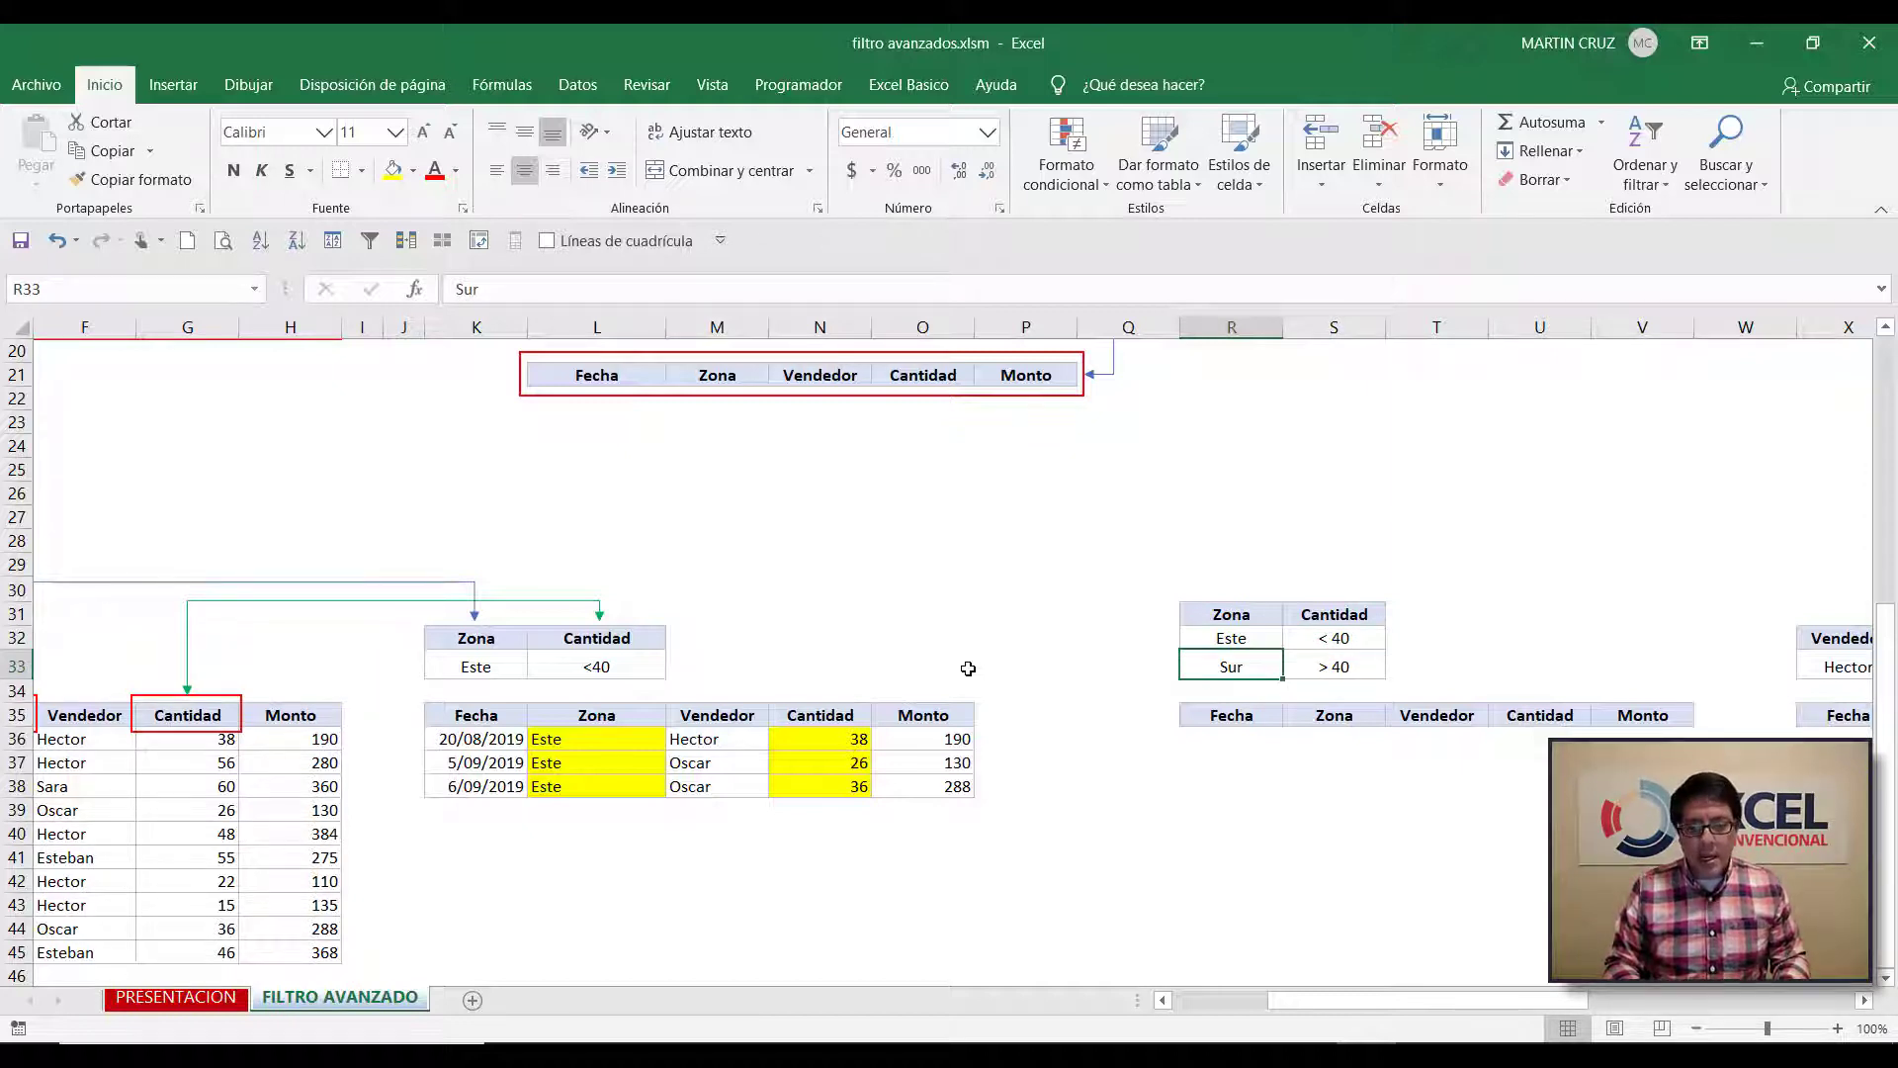
pyautogui.hotkey('shift', 'Right')
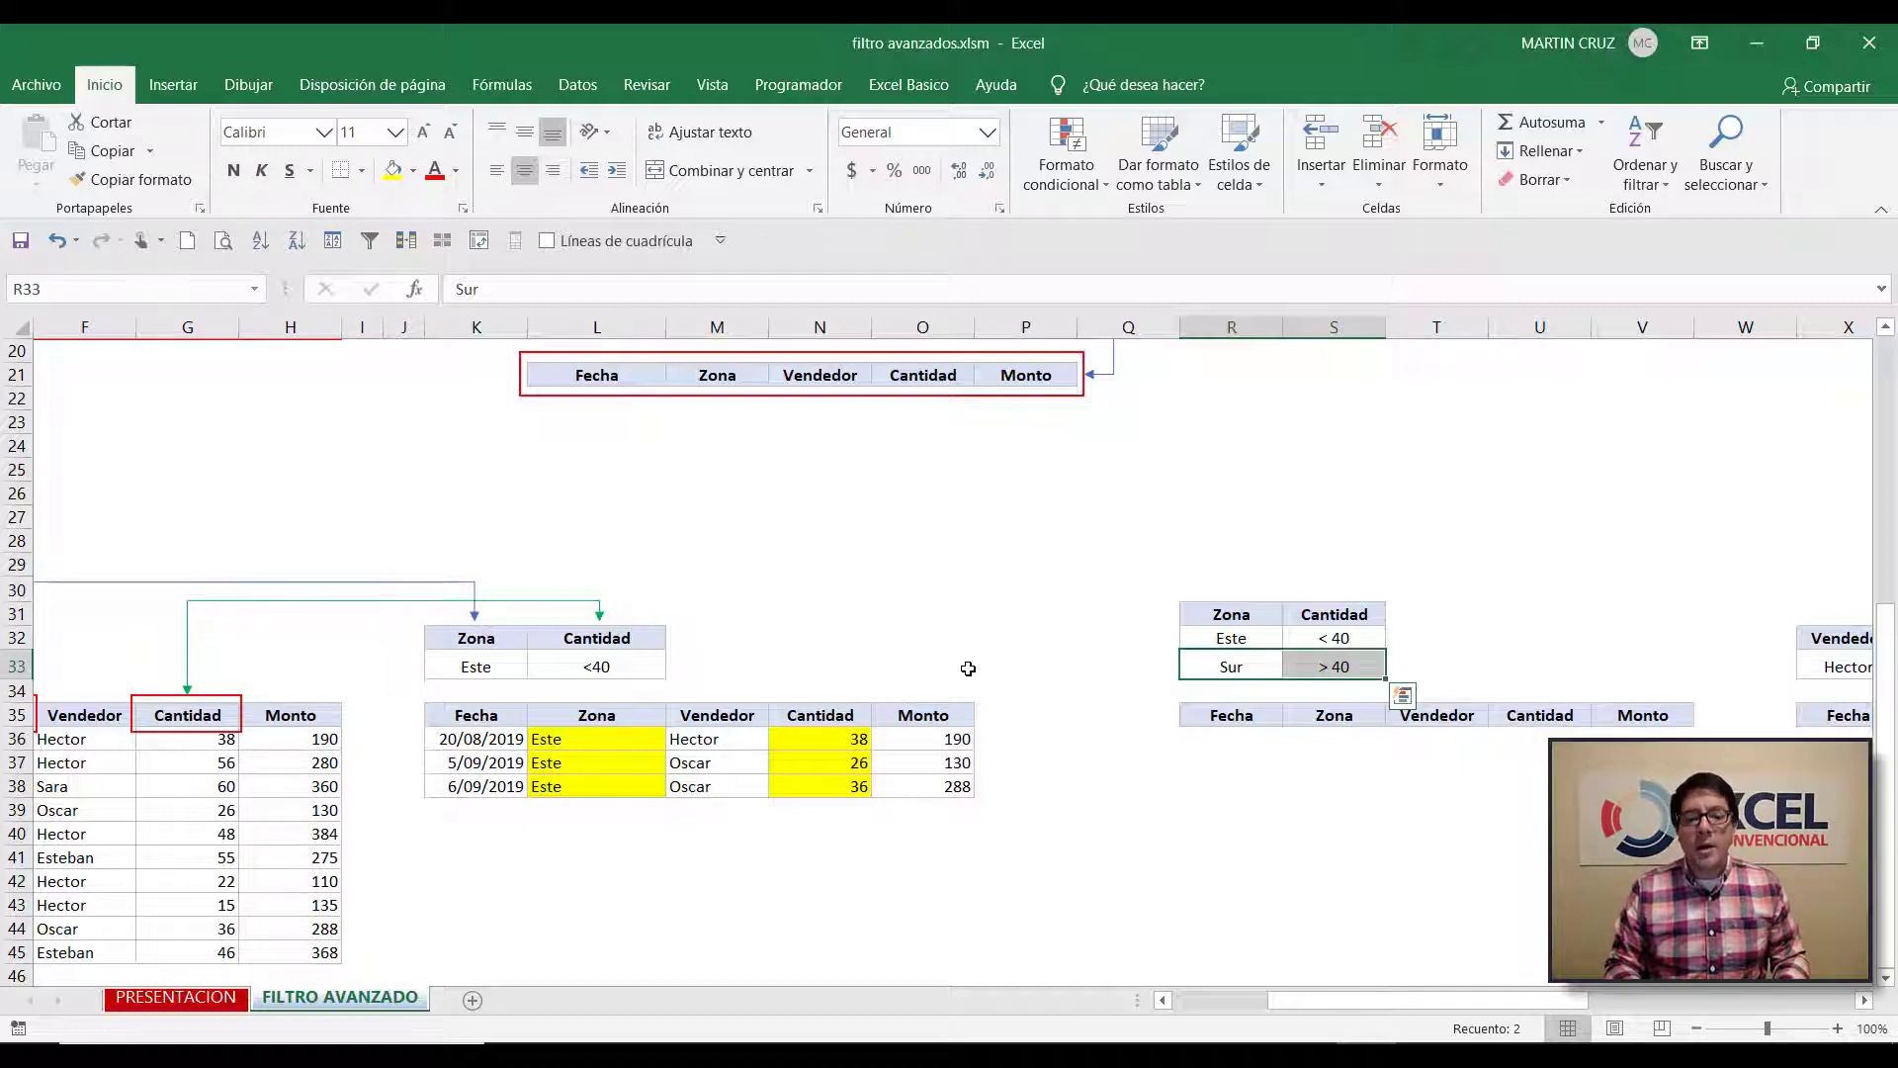
pyautogui.press('Up')
pyautogui.hotkey('shift', 'Right')
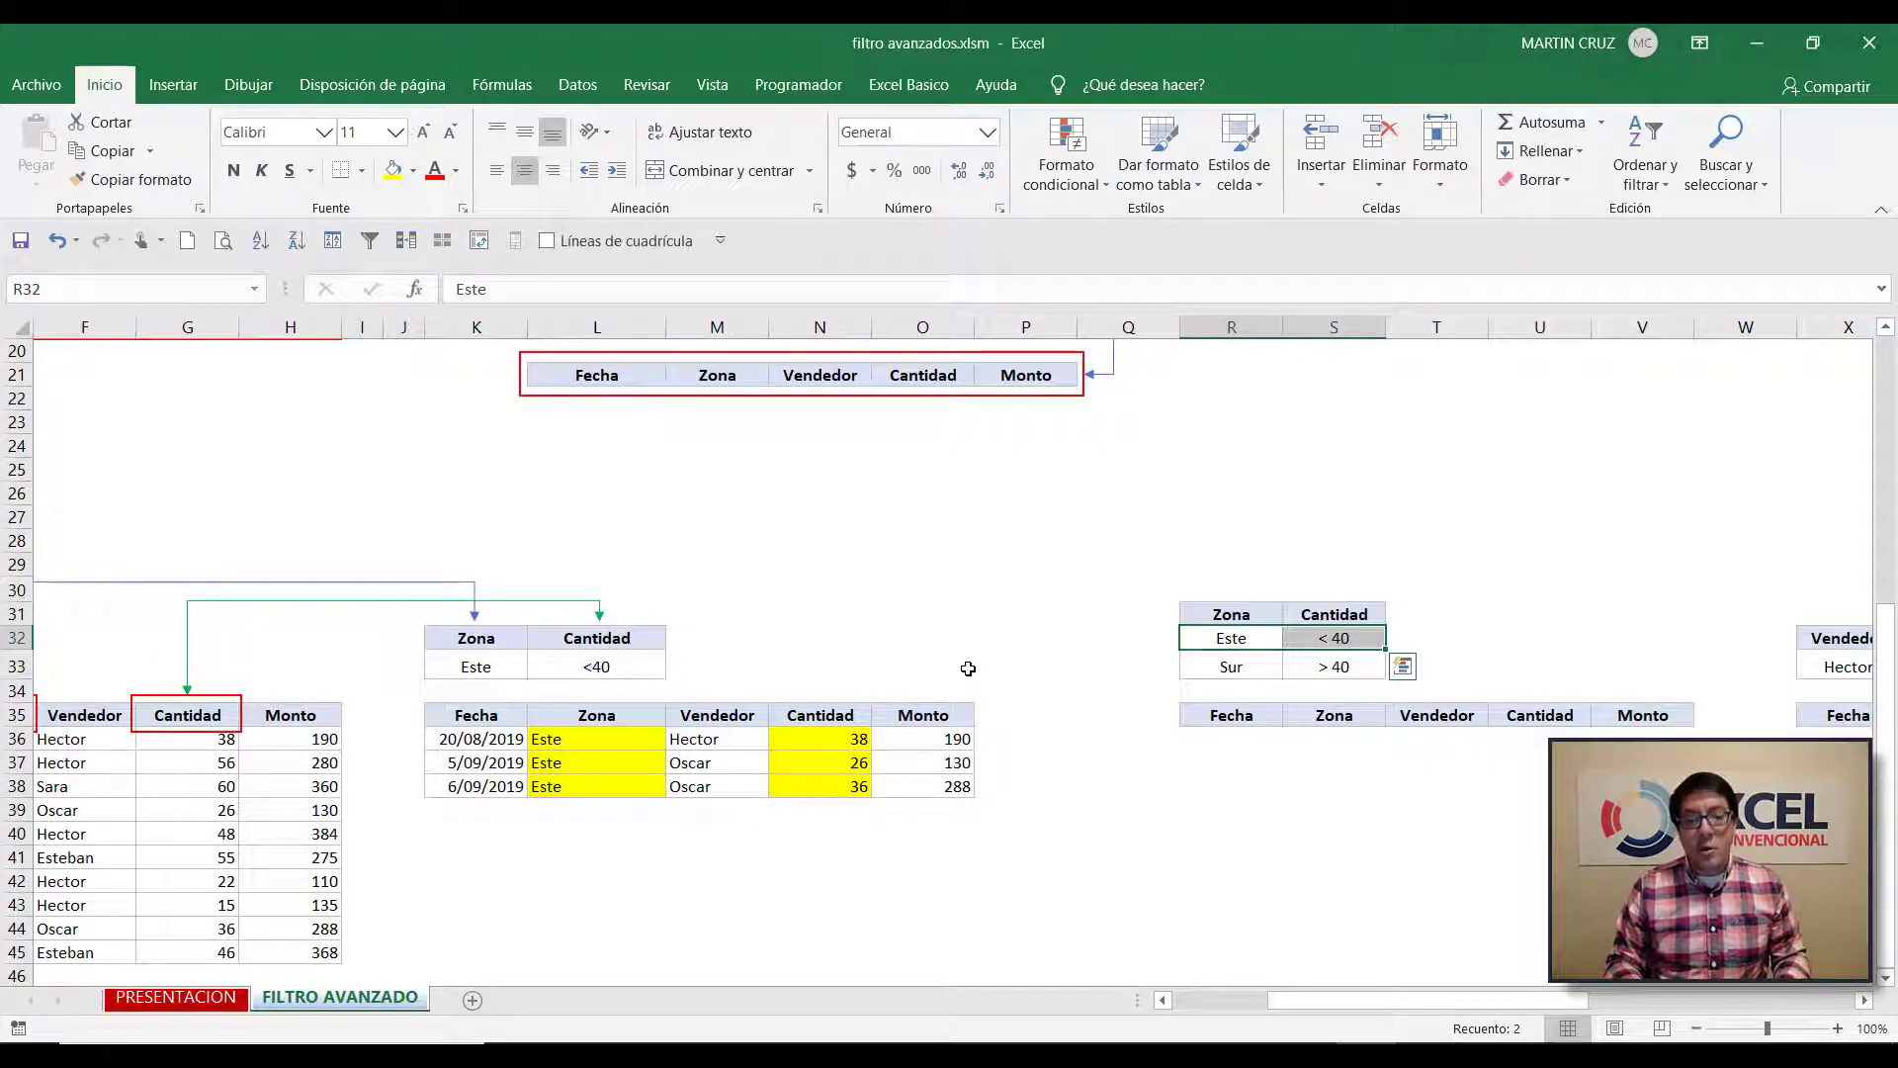
pyautogui.hotkey('shift', 'Down')
pyautogui.press('Up')
pyautogui.press('Down')
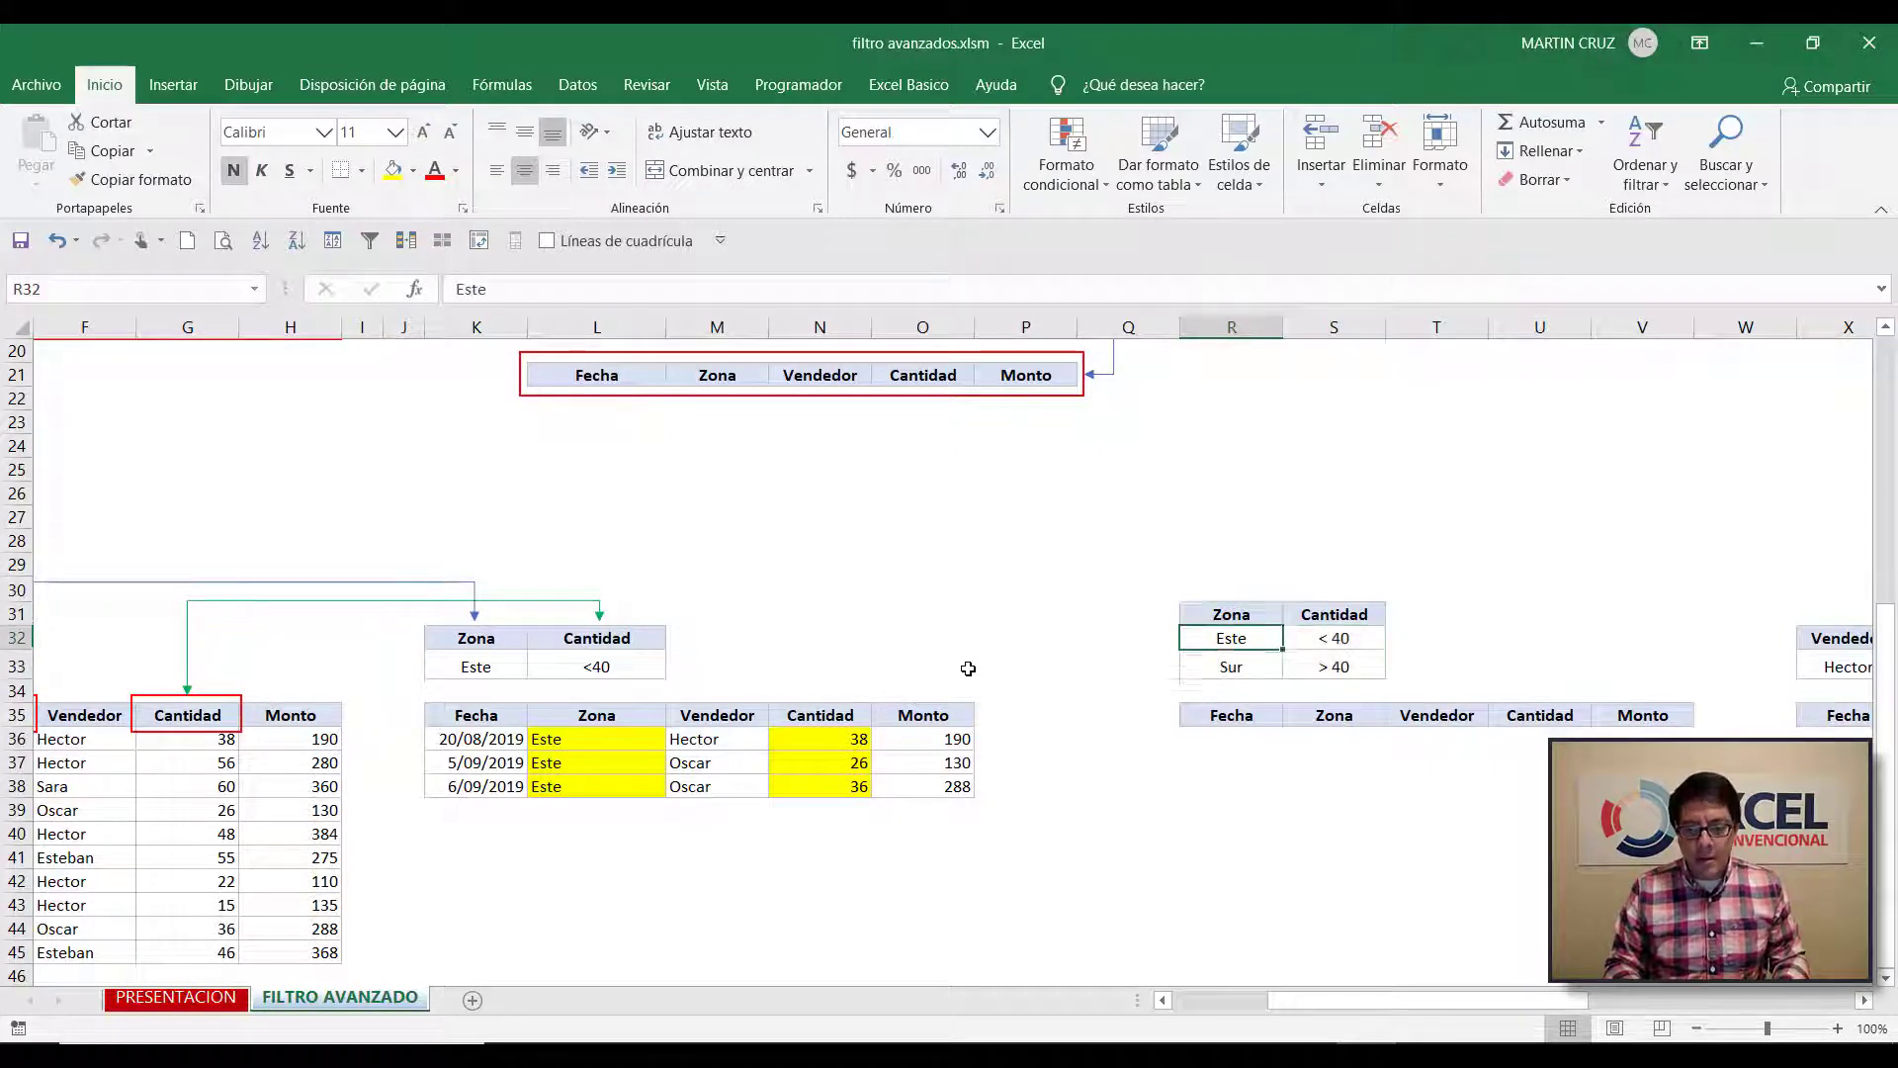
pyautogui.hotkey('shift', 'Right')
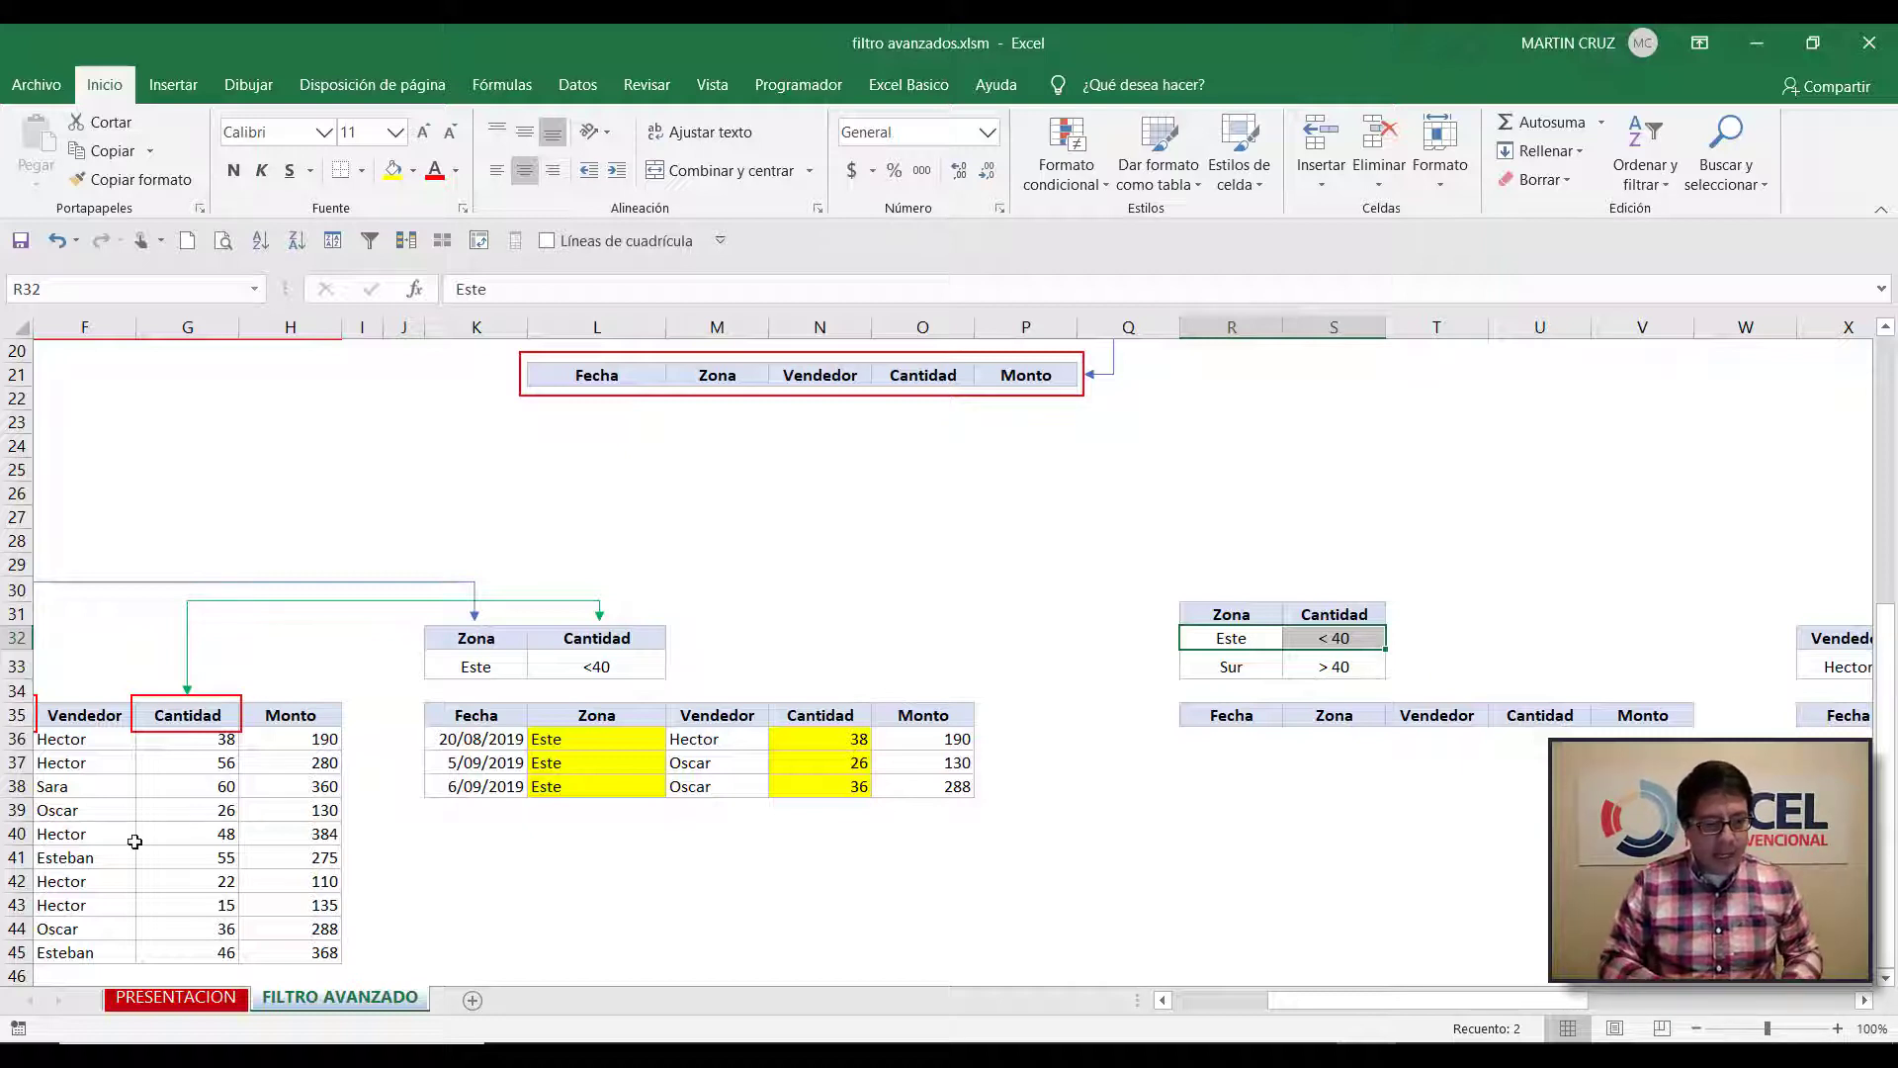
# Start an advanced filter on the sales list D35:H45 and set its criteria range to R31:S33
pyautogui.click(263, 817)
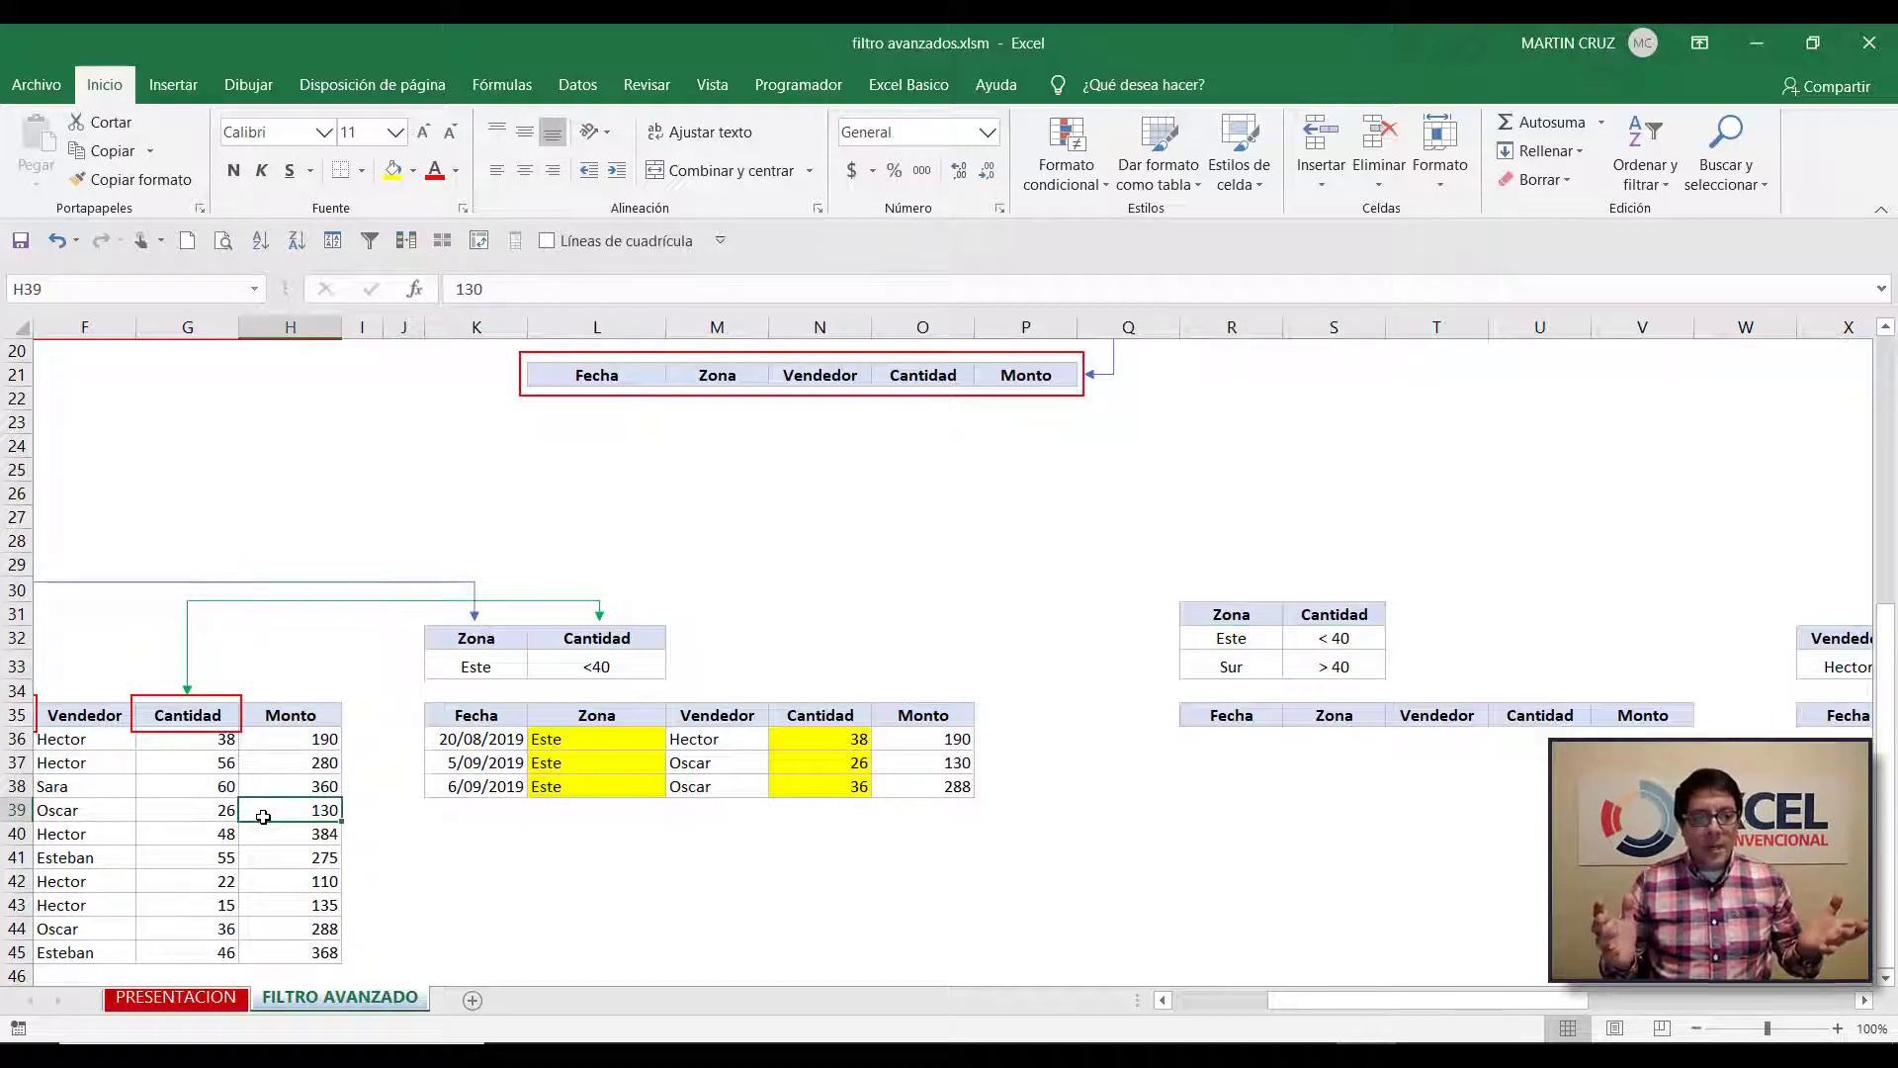
pyautogui.click(580, 85)
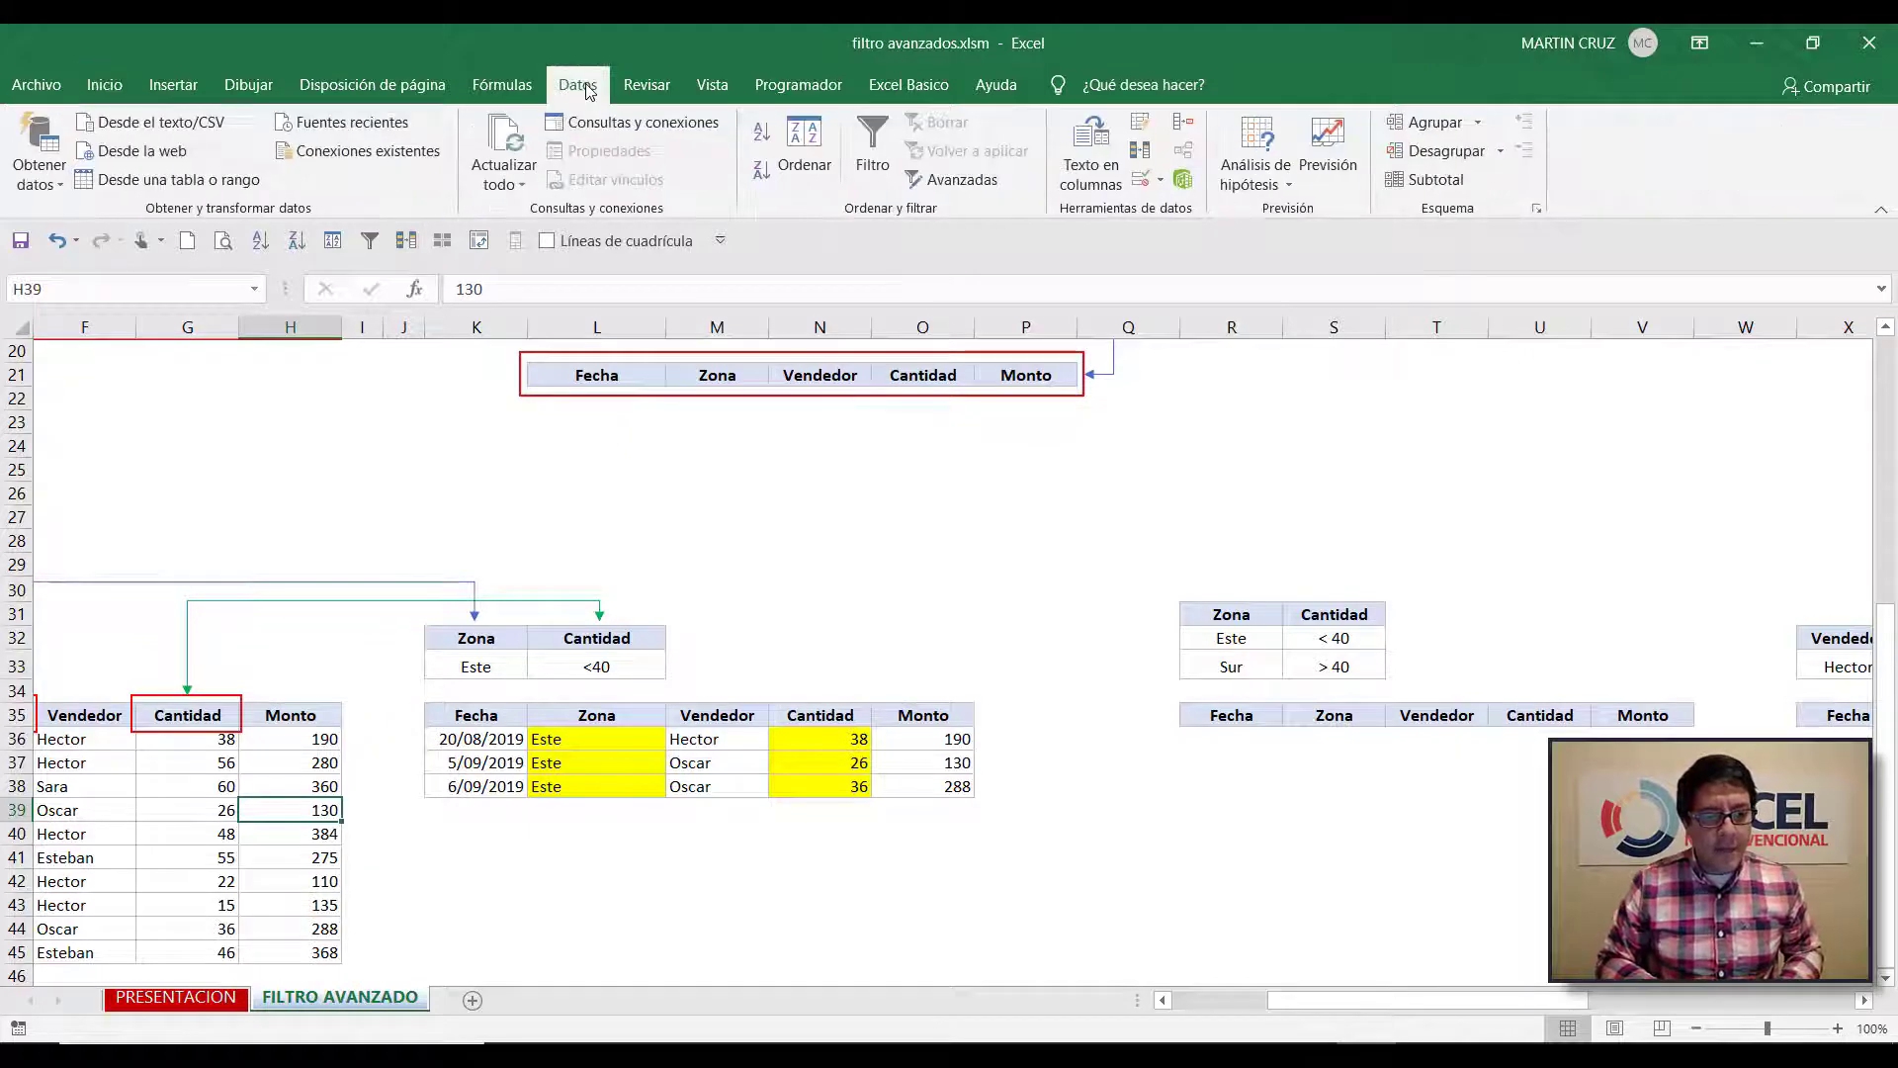
pyautogui.click(972, 190)
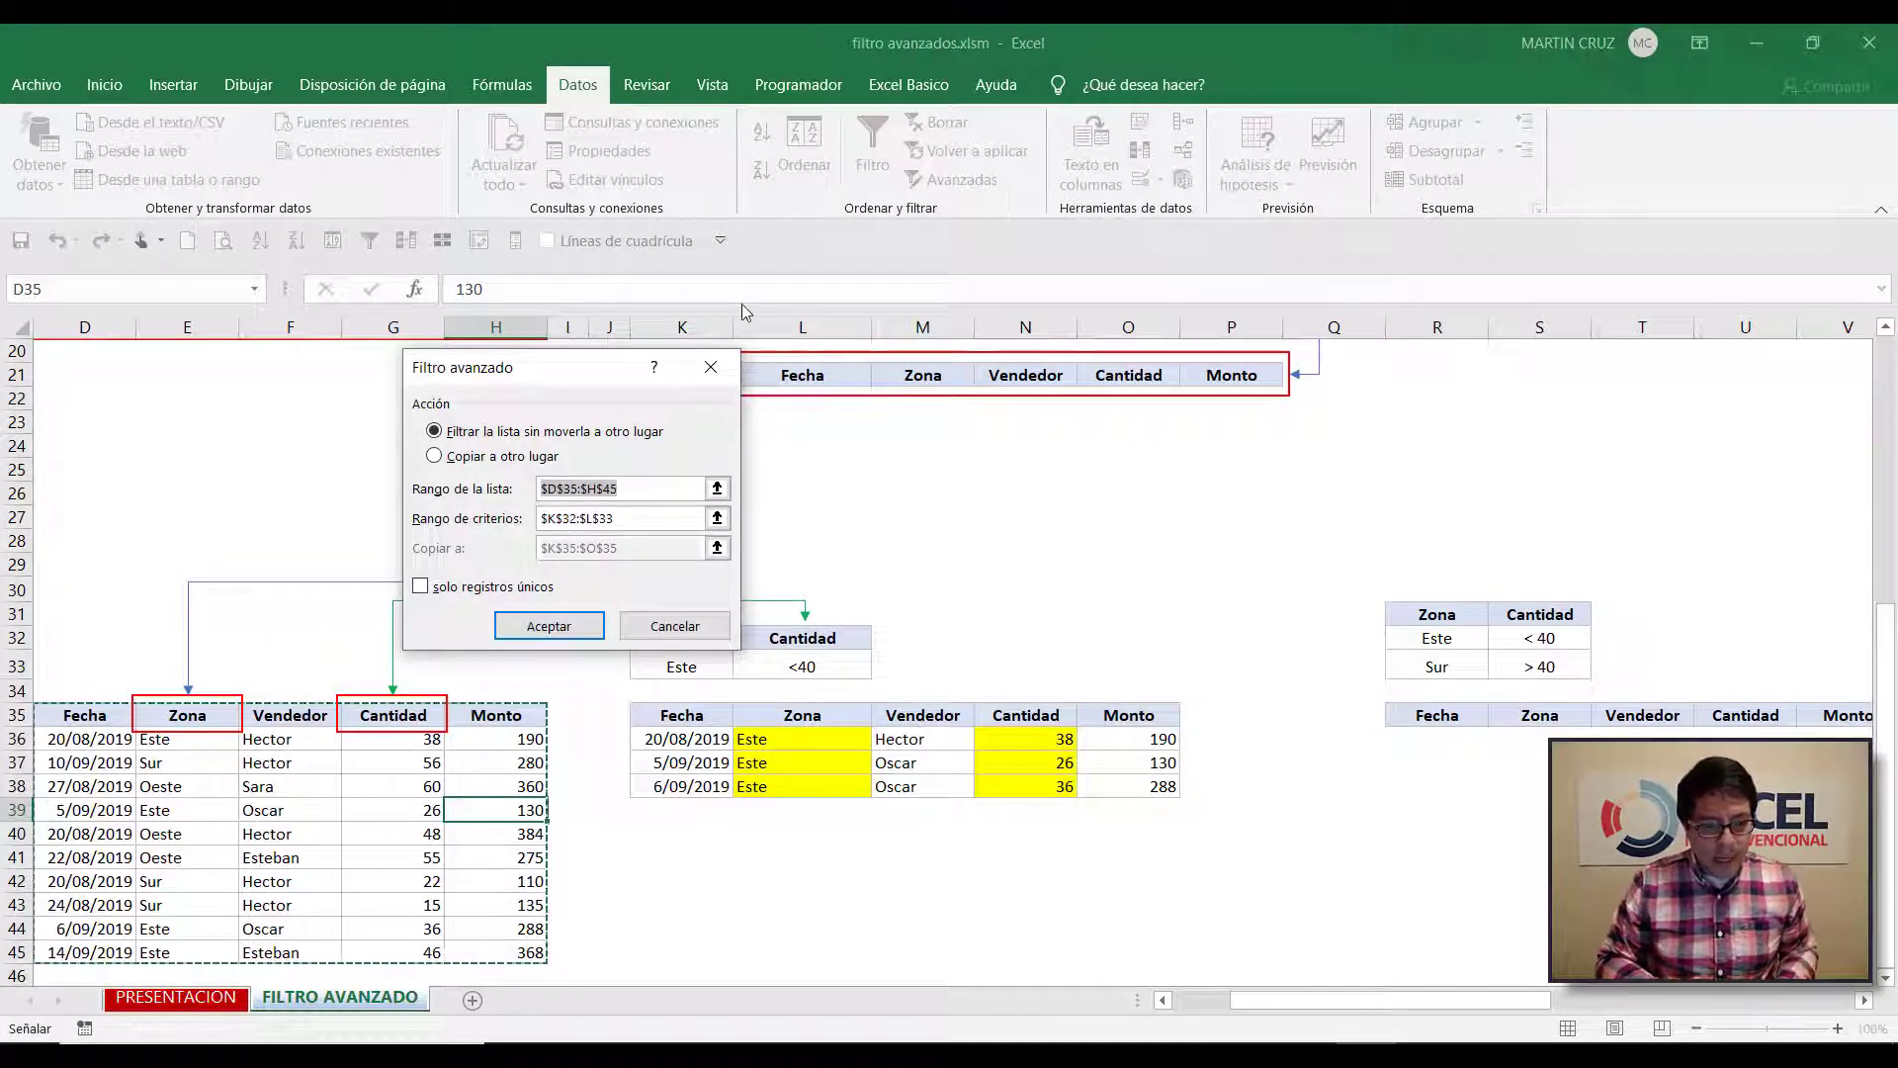
pyautogui.click(666, 517)
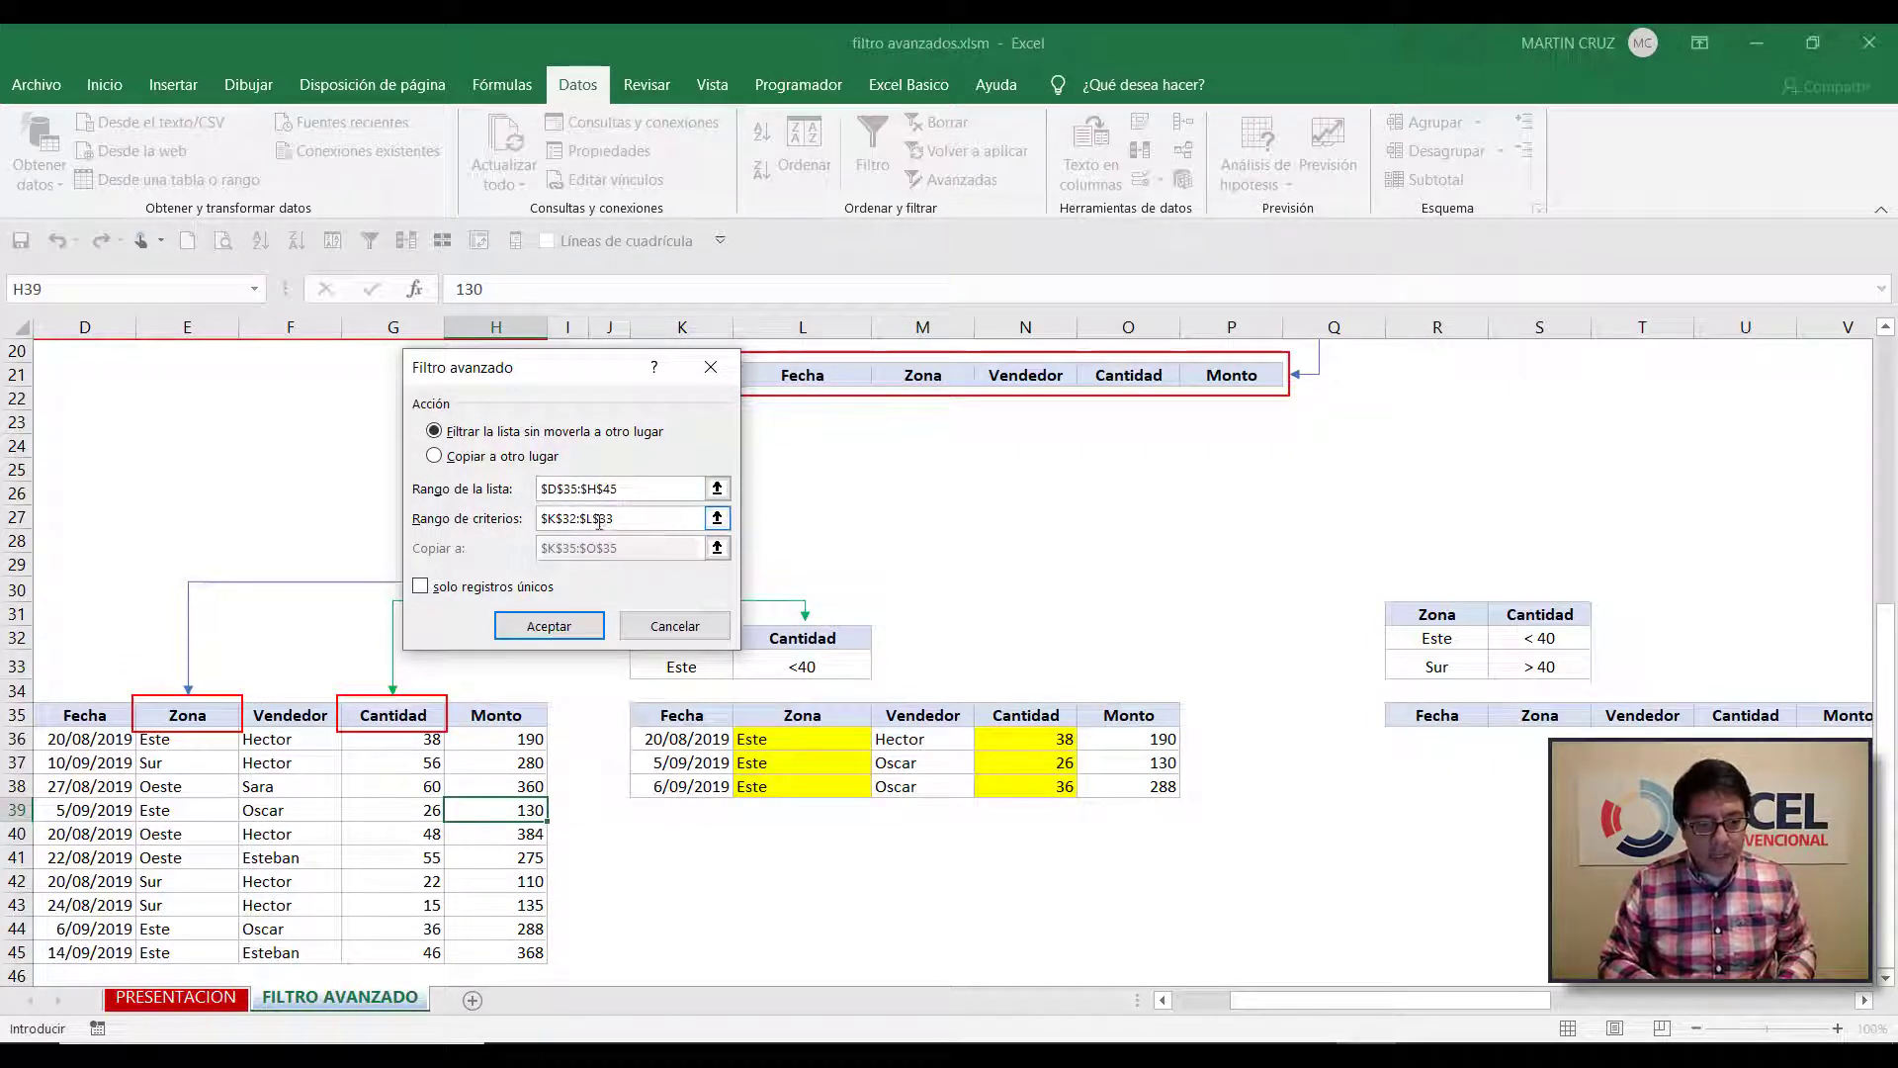
pyautogui.moveTo(599, 522); pyautogui.dragTo(528, 521)
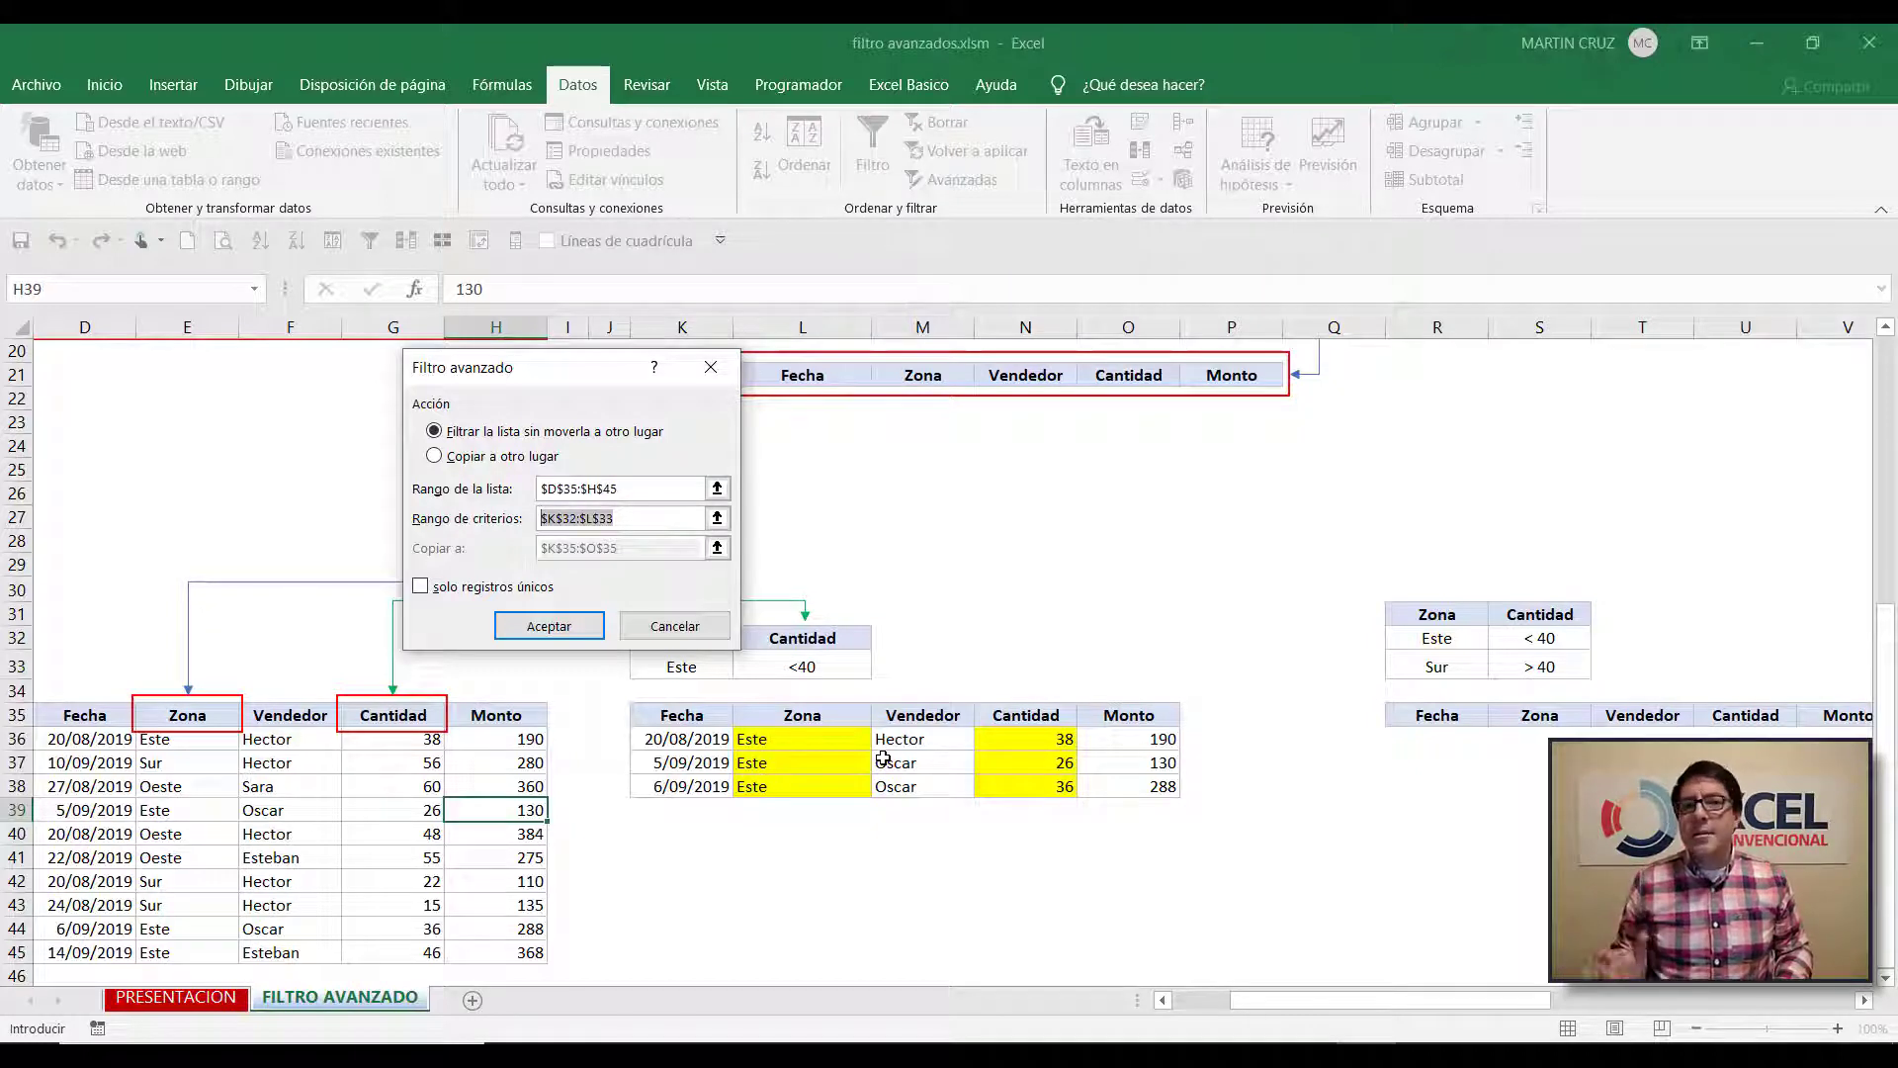
pyautogui.press('BackSpace')
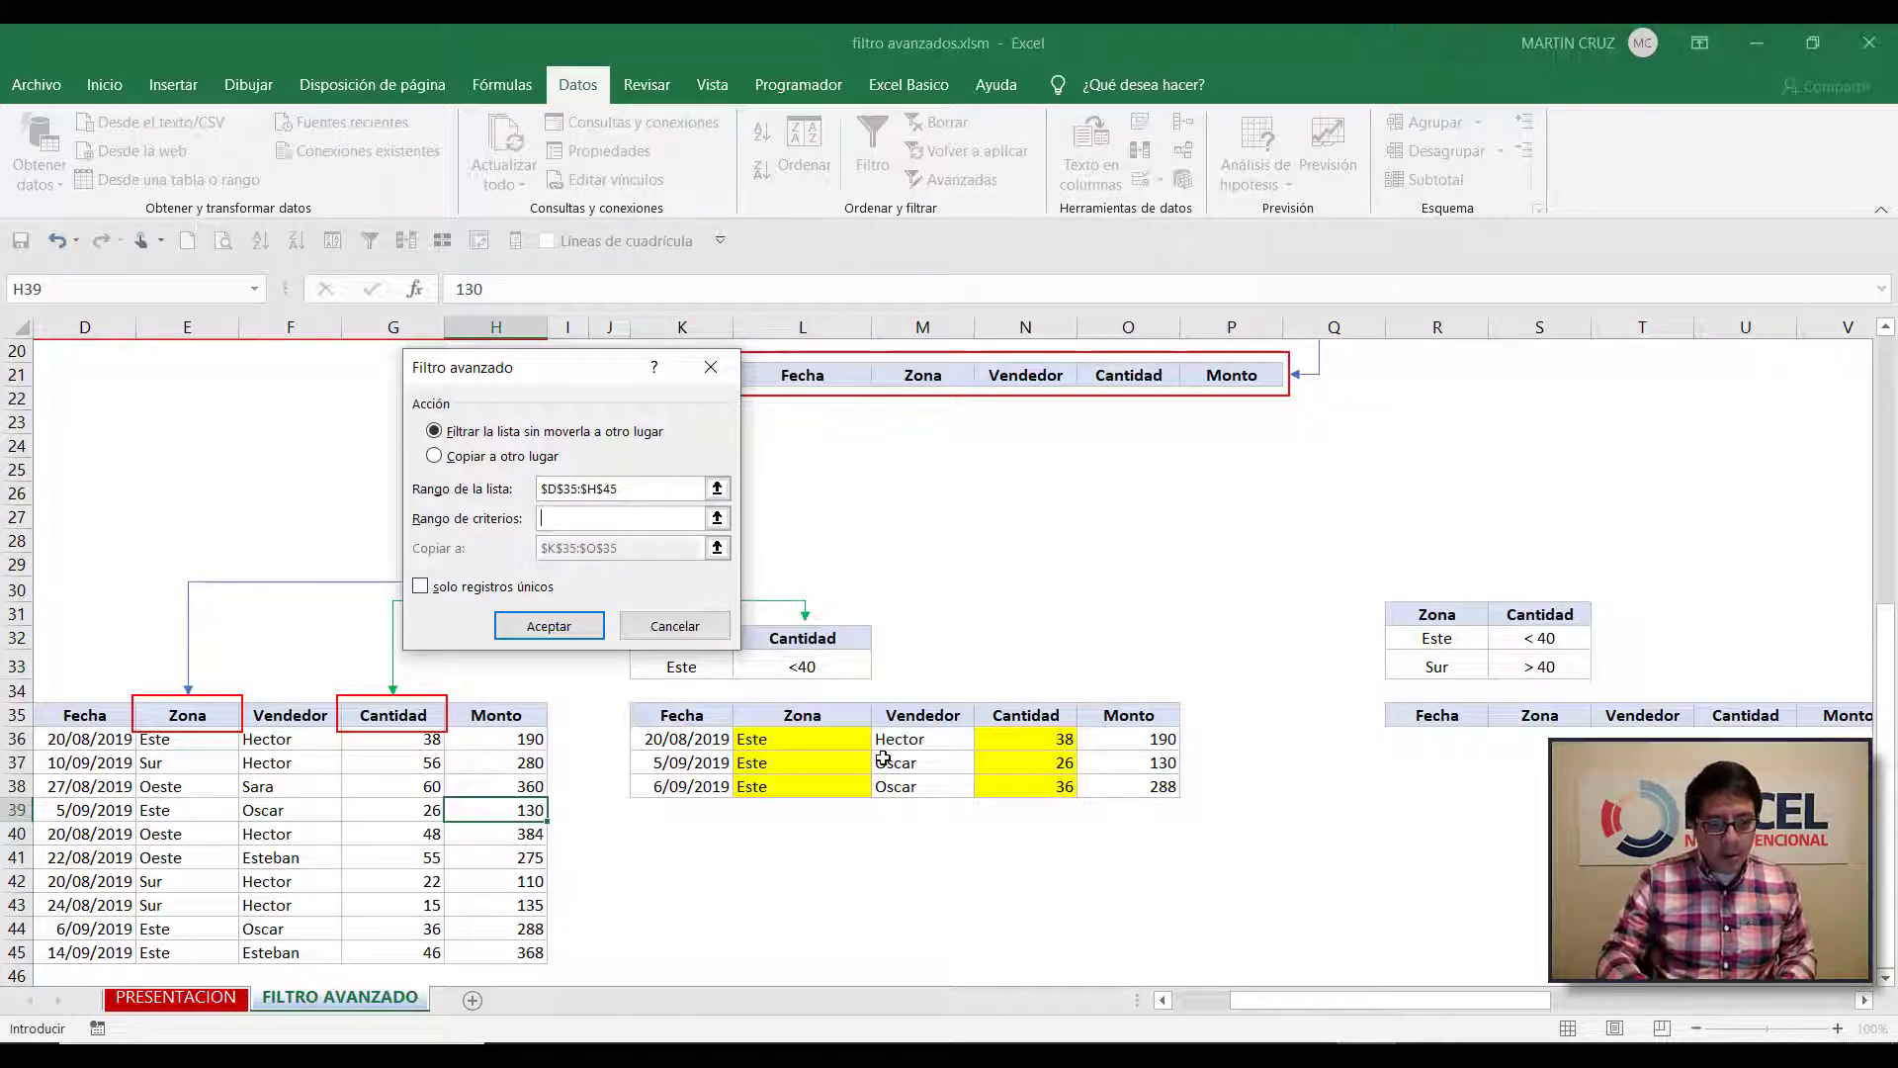
pyautogui.moveTo(1442, 615); pyautogui.dragTo(1549, 671)
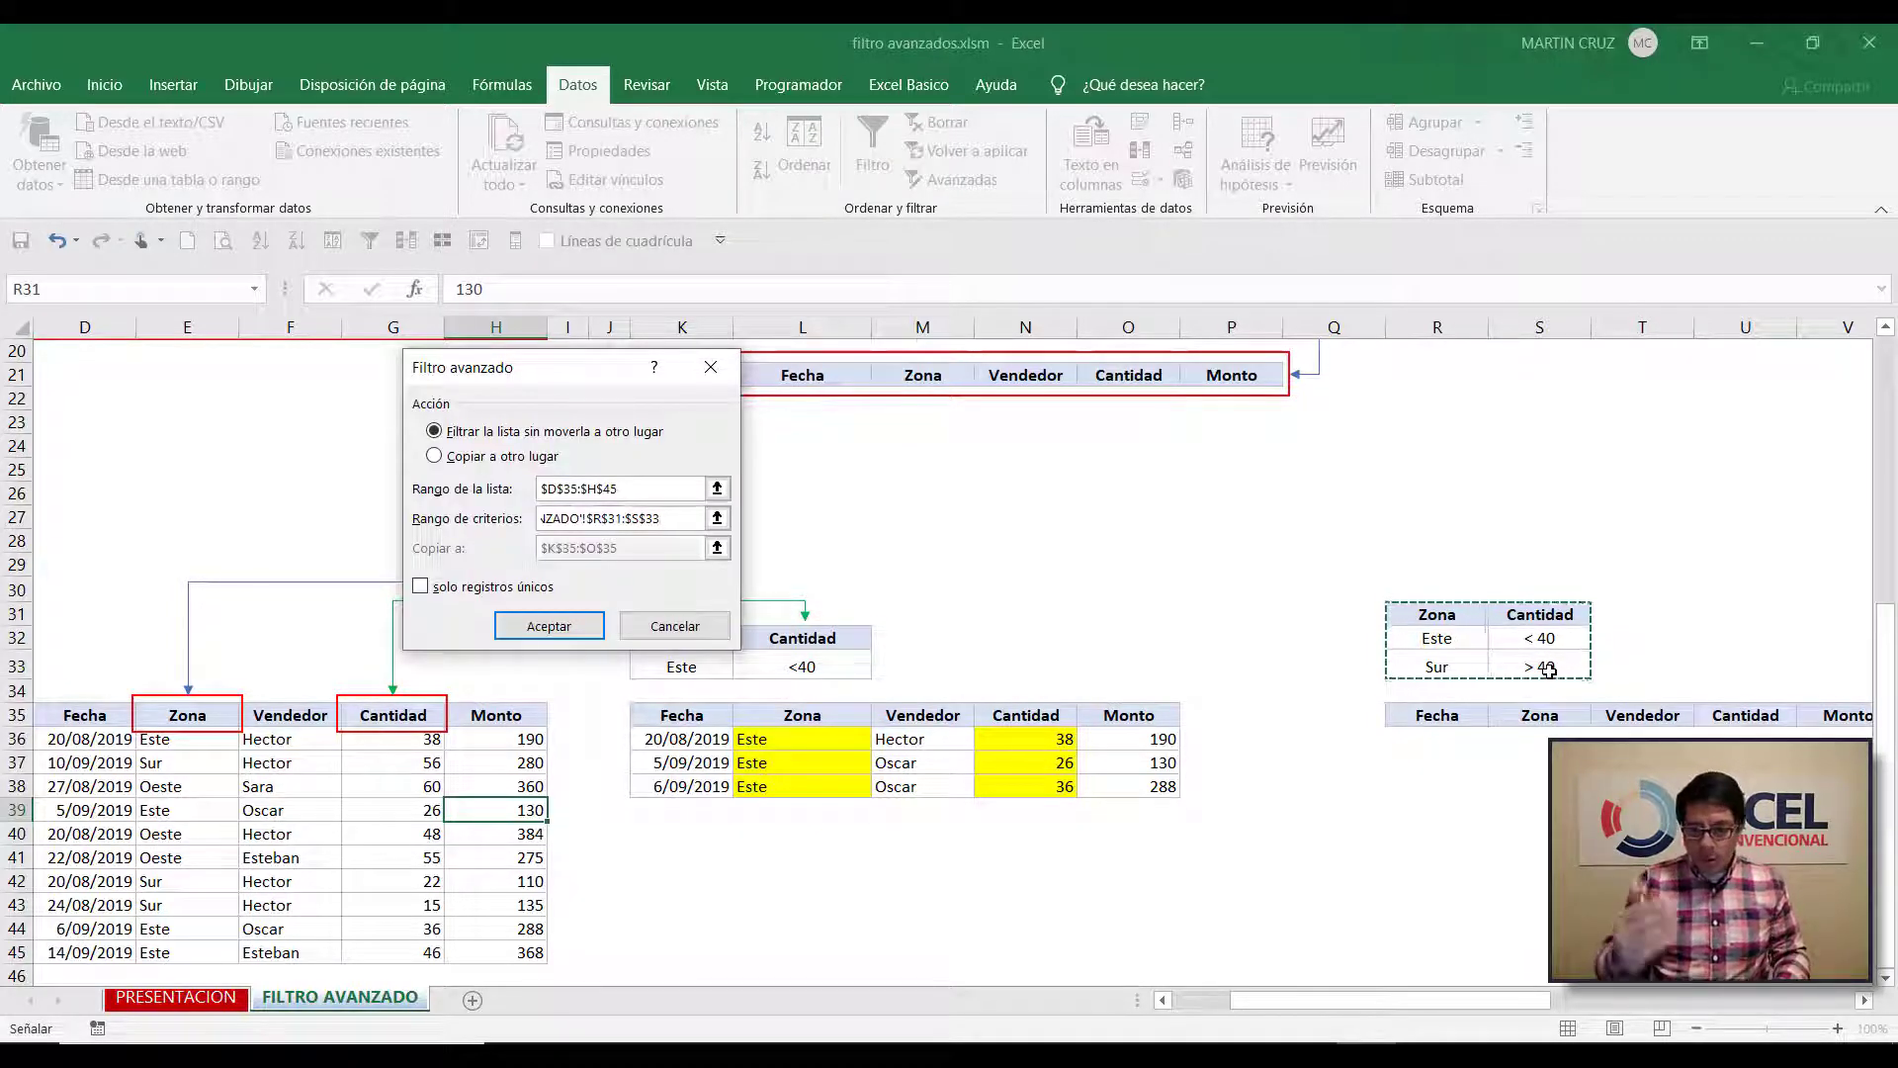
# Set the filter to copy to another location, with R35:V35 as the destination, and run it
pyautogui.click(491, 461)
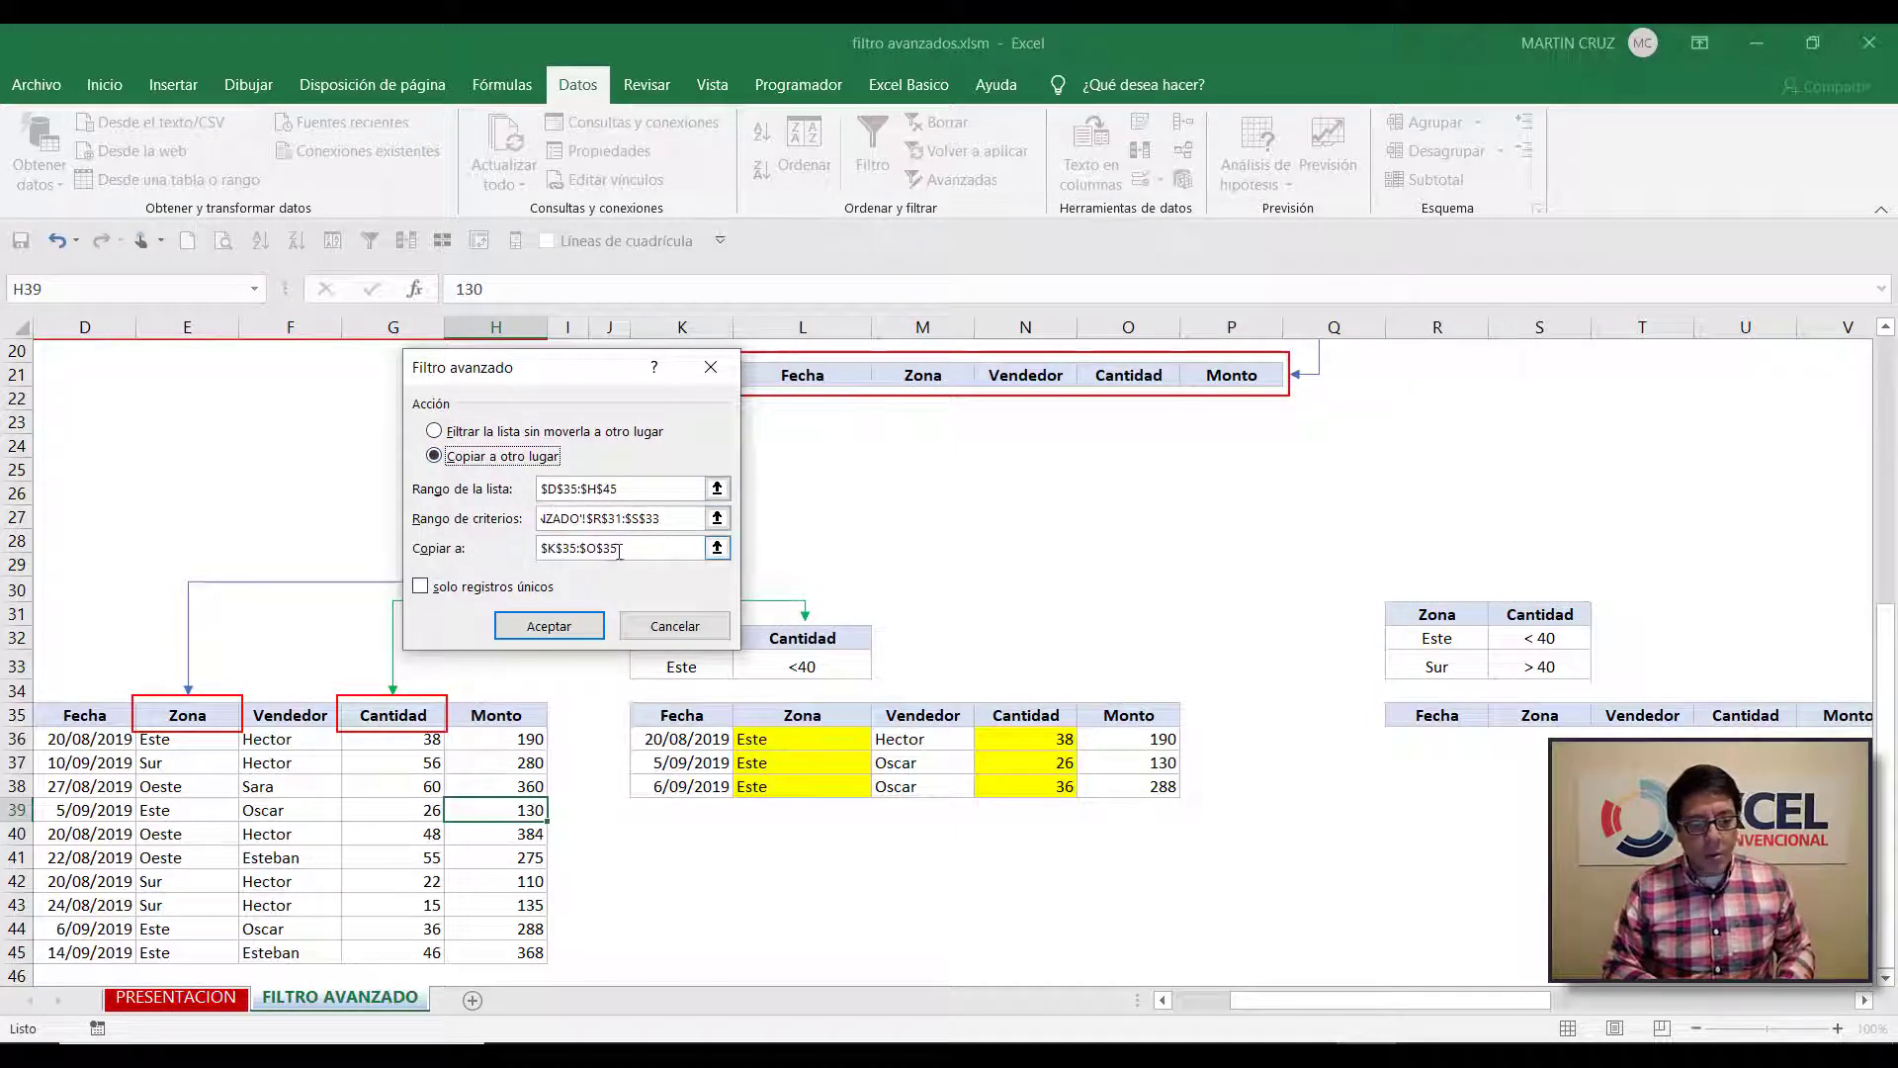
pyautogui.moveTo(627, 551); pyautogui.dragTo(539, 552)
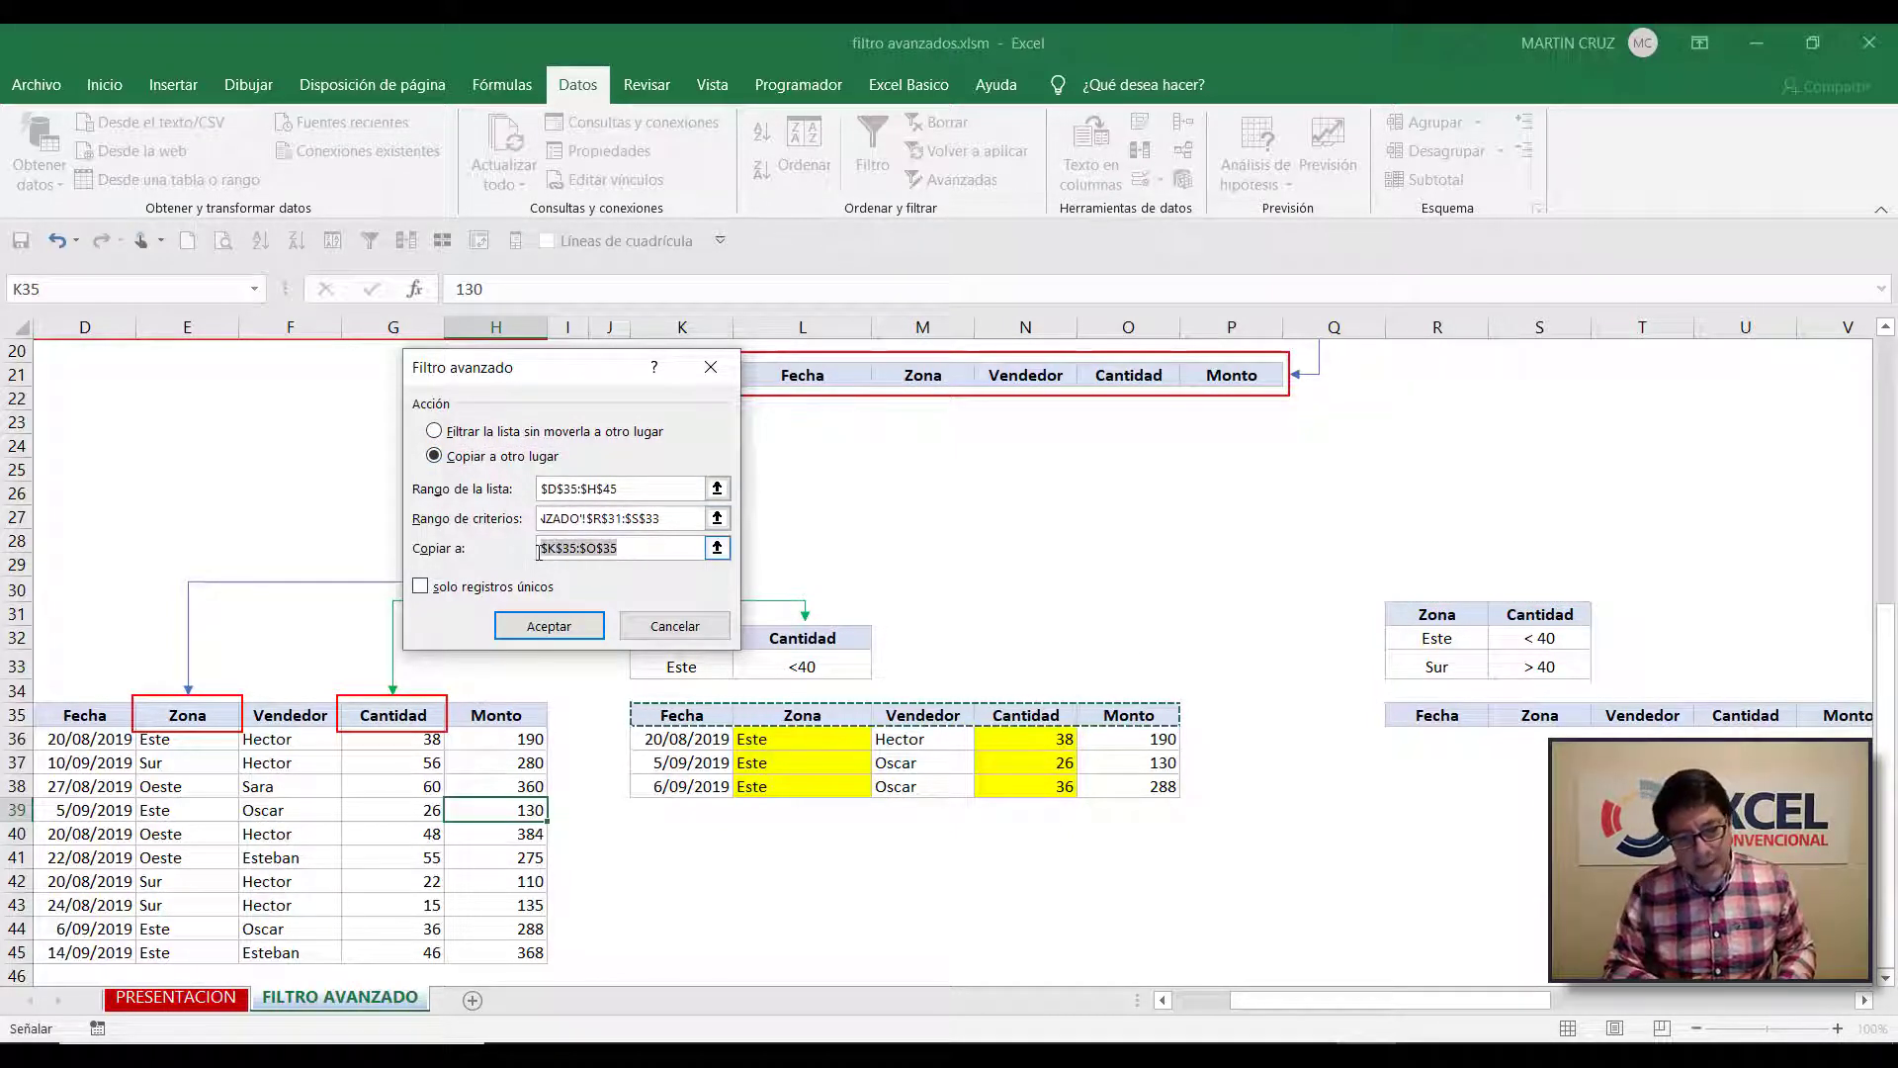
pyautogui.press('Delete')
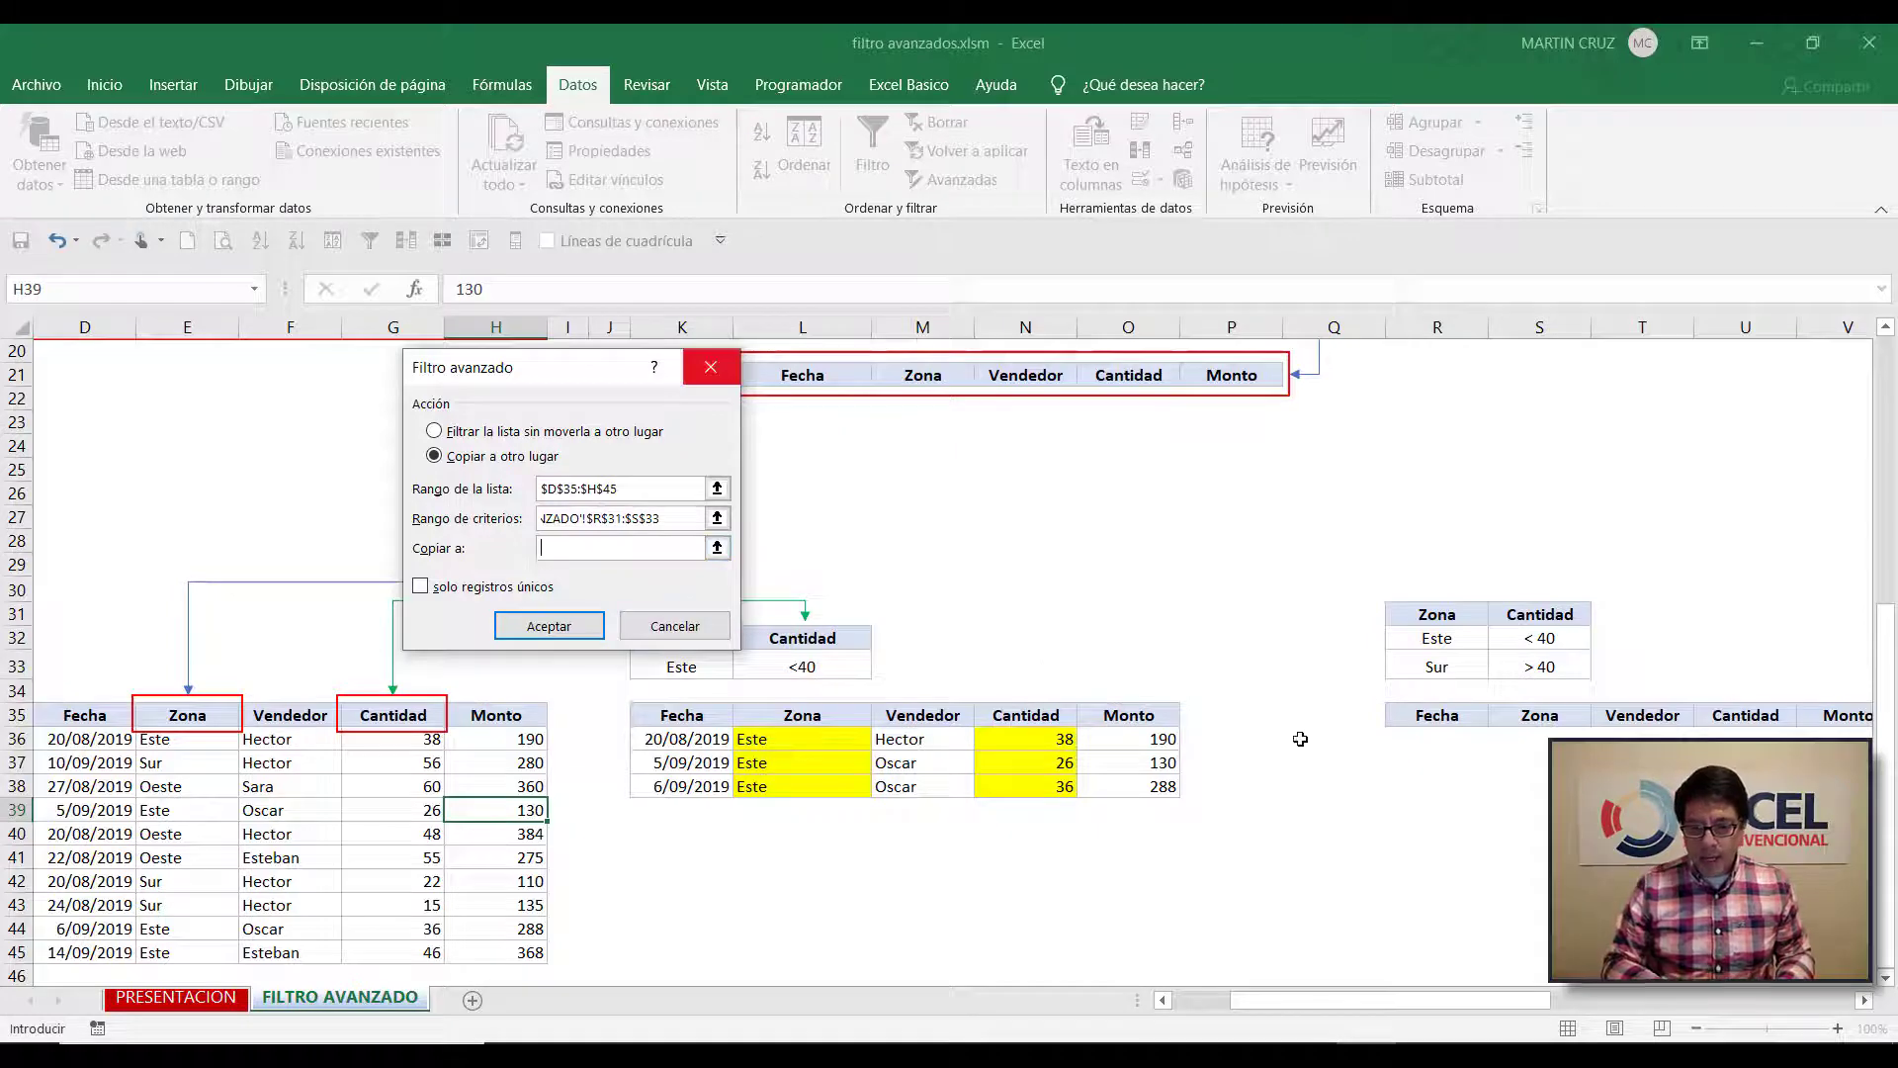
pyautogui.moveTo(1437, 715); pyautogui.dragTo(1642, 716)
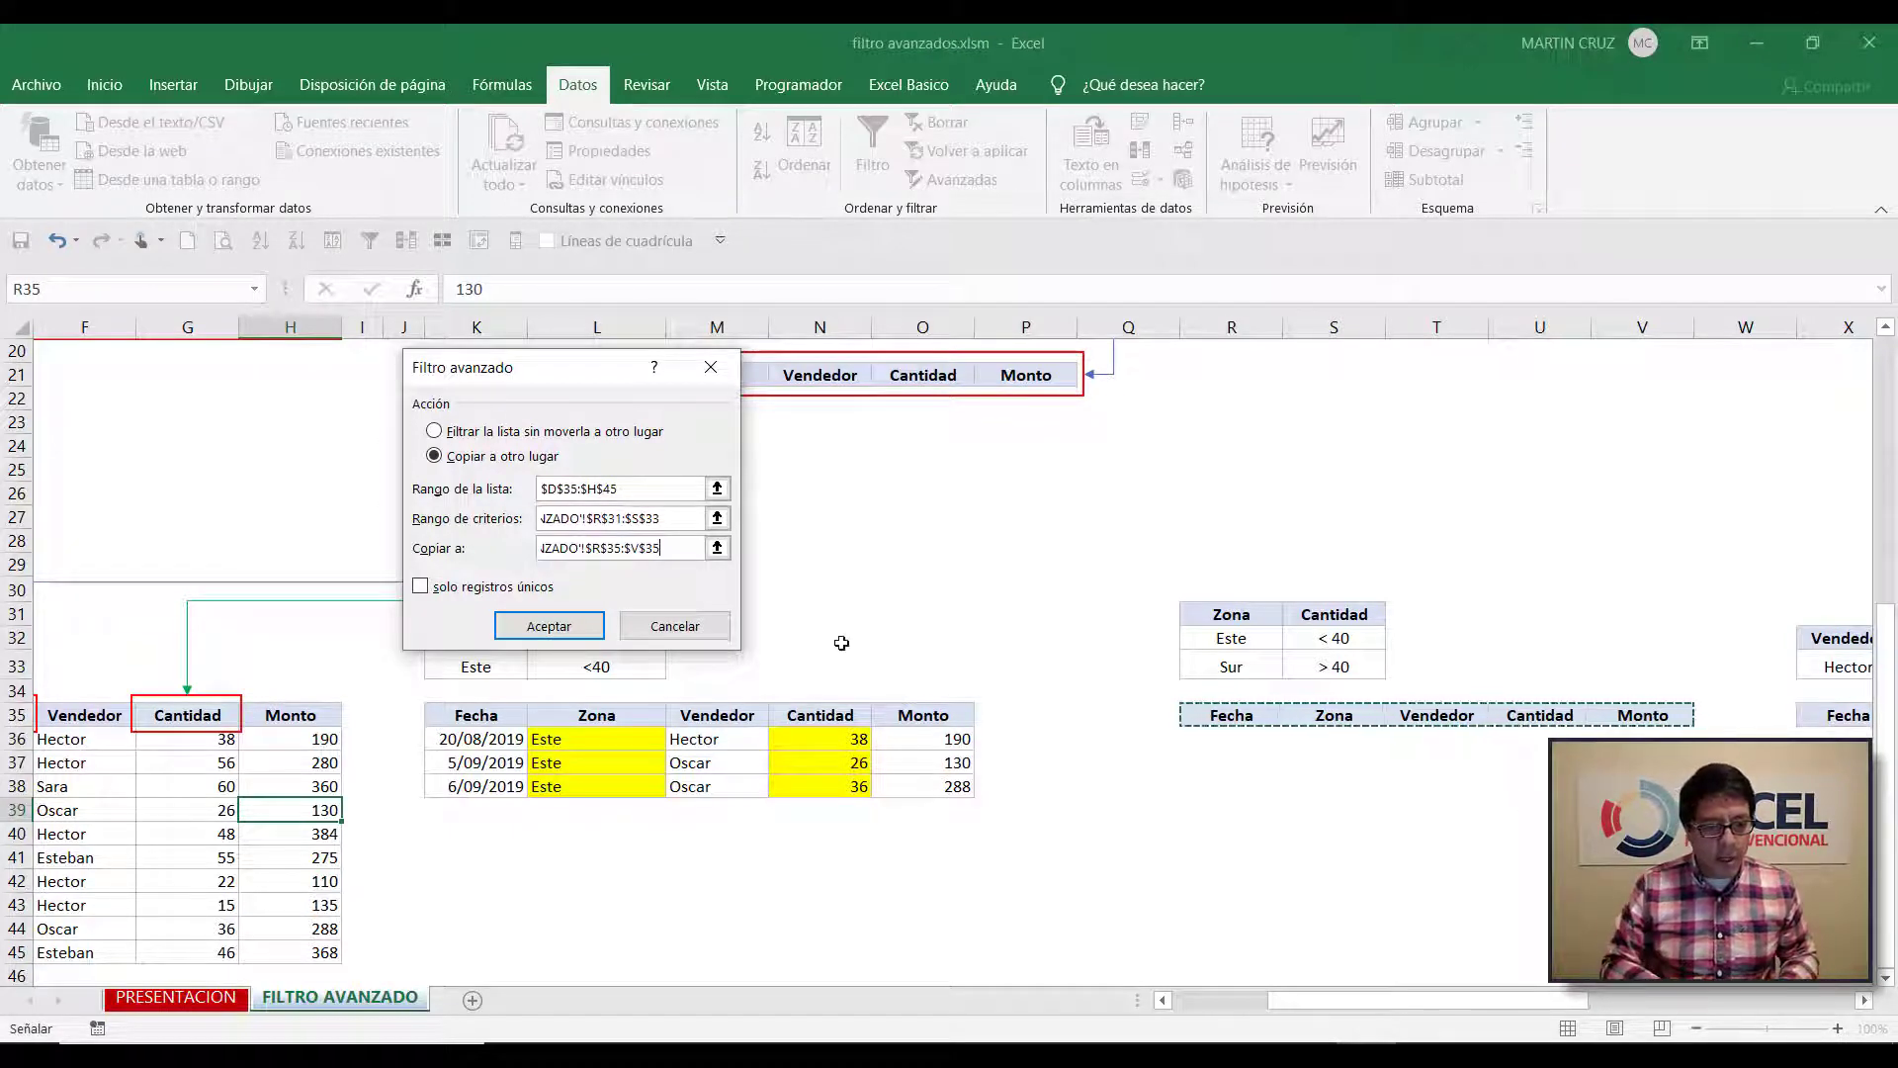
pyautogui.click(556, 629)
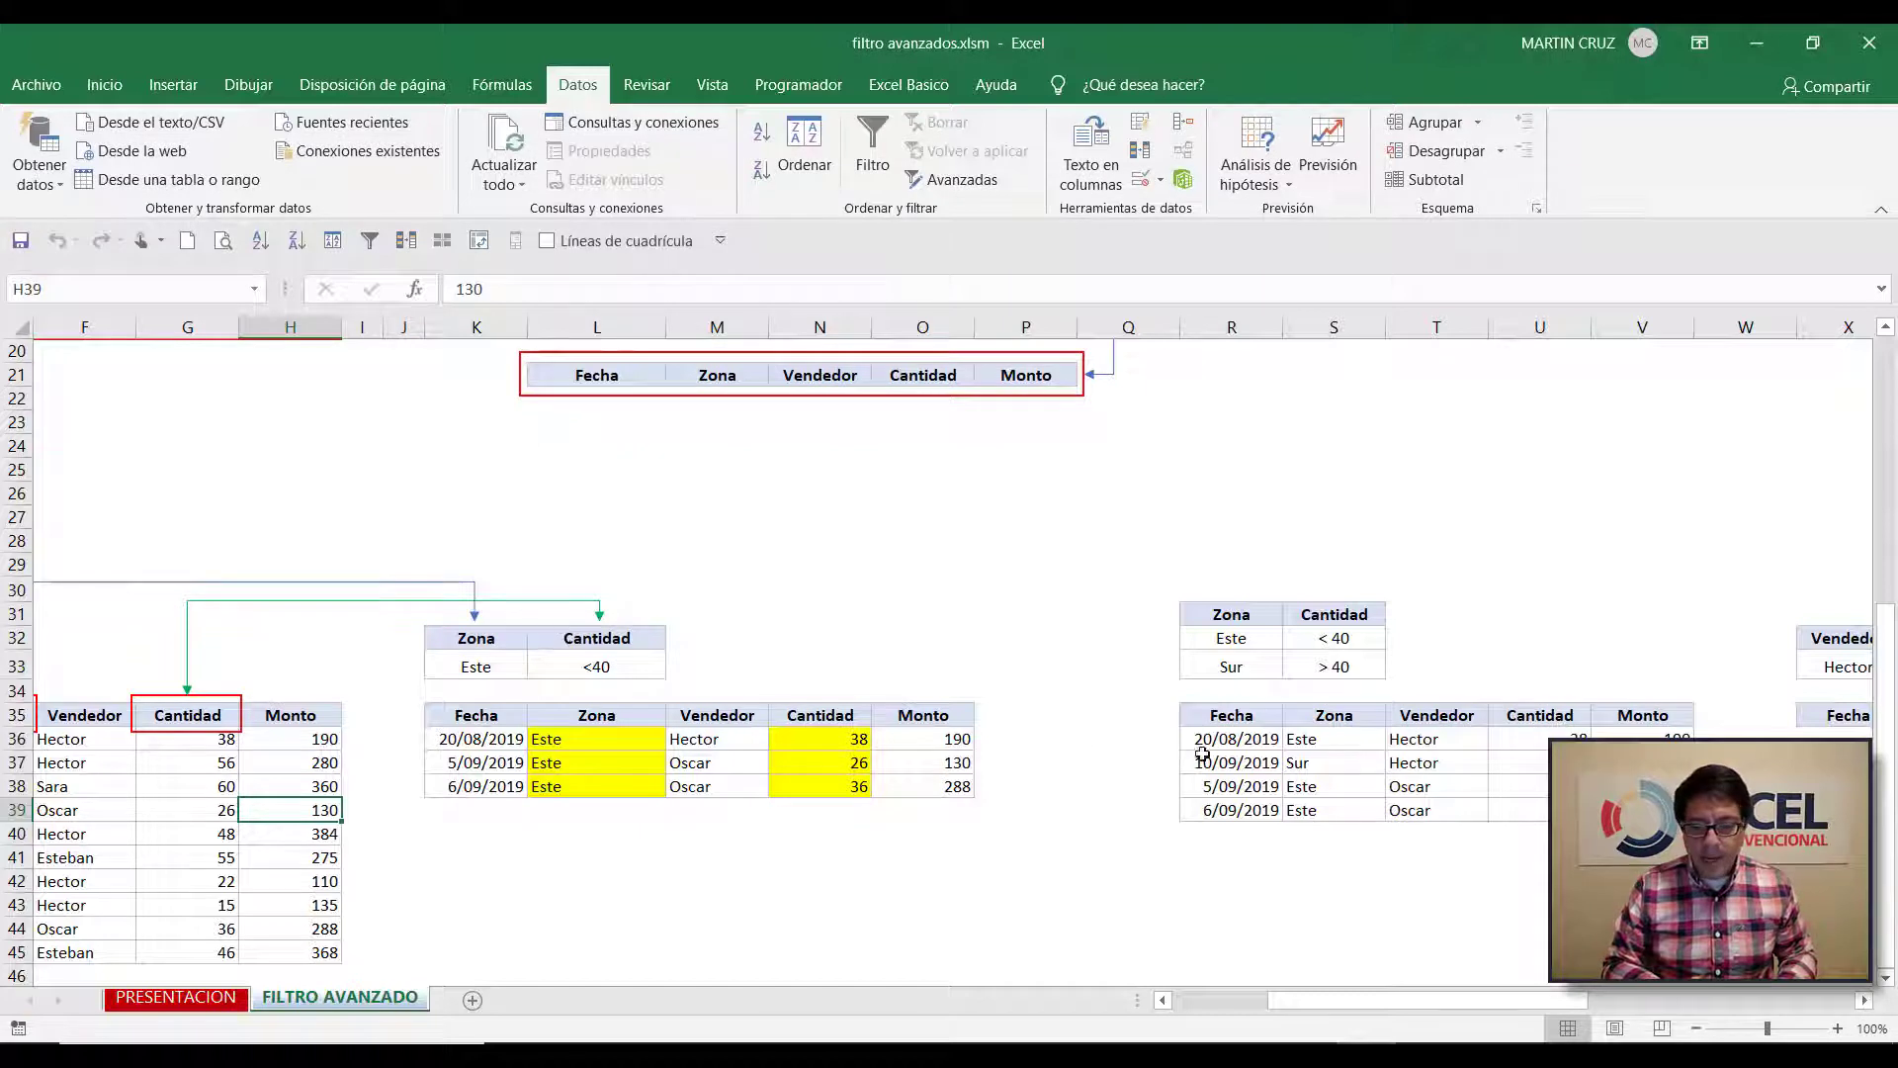
# Select the extracted Sur record in row 37 of the second results table to review it
pyautogui.click(1323, 757)
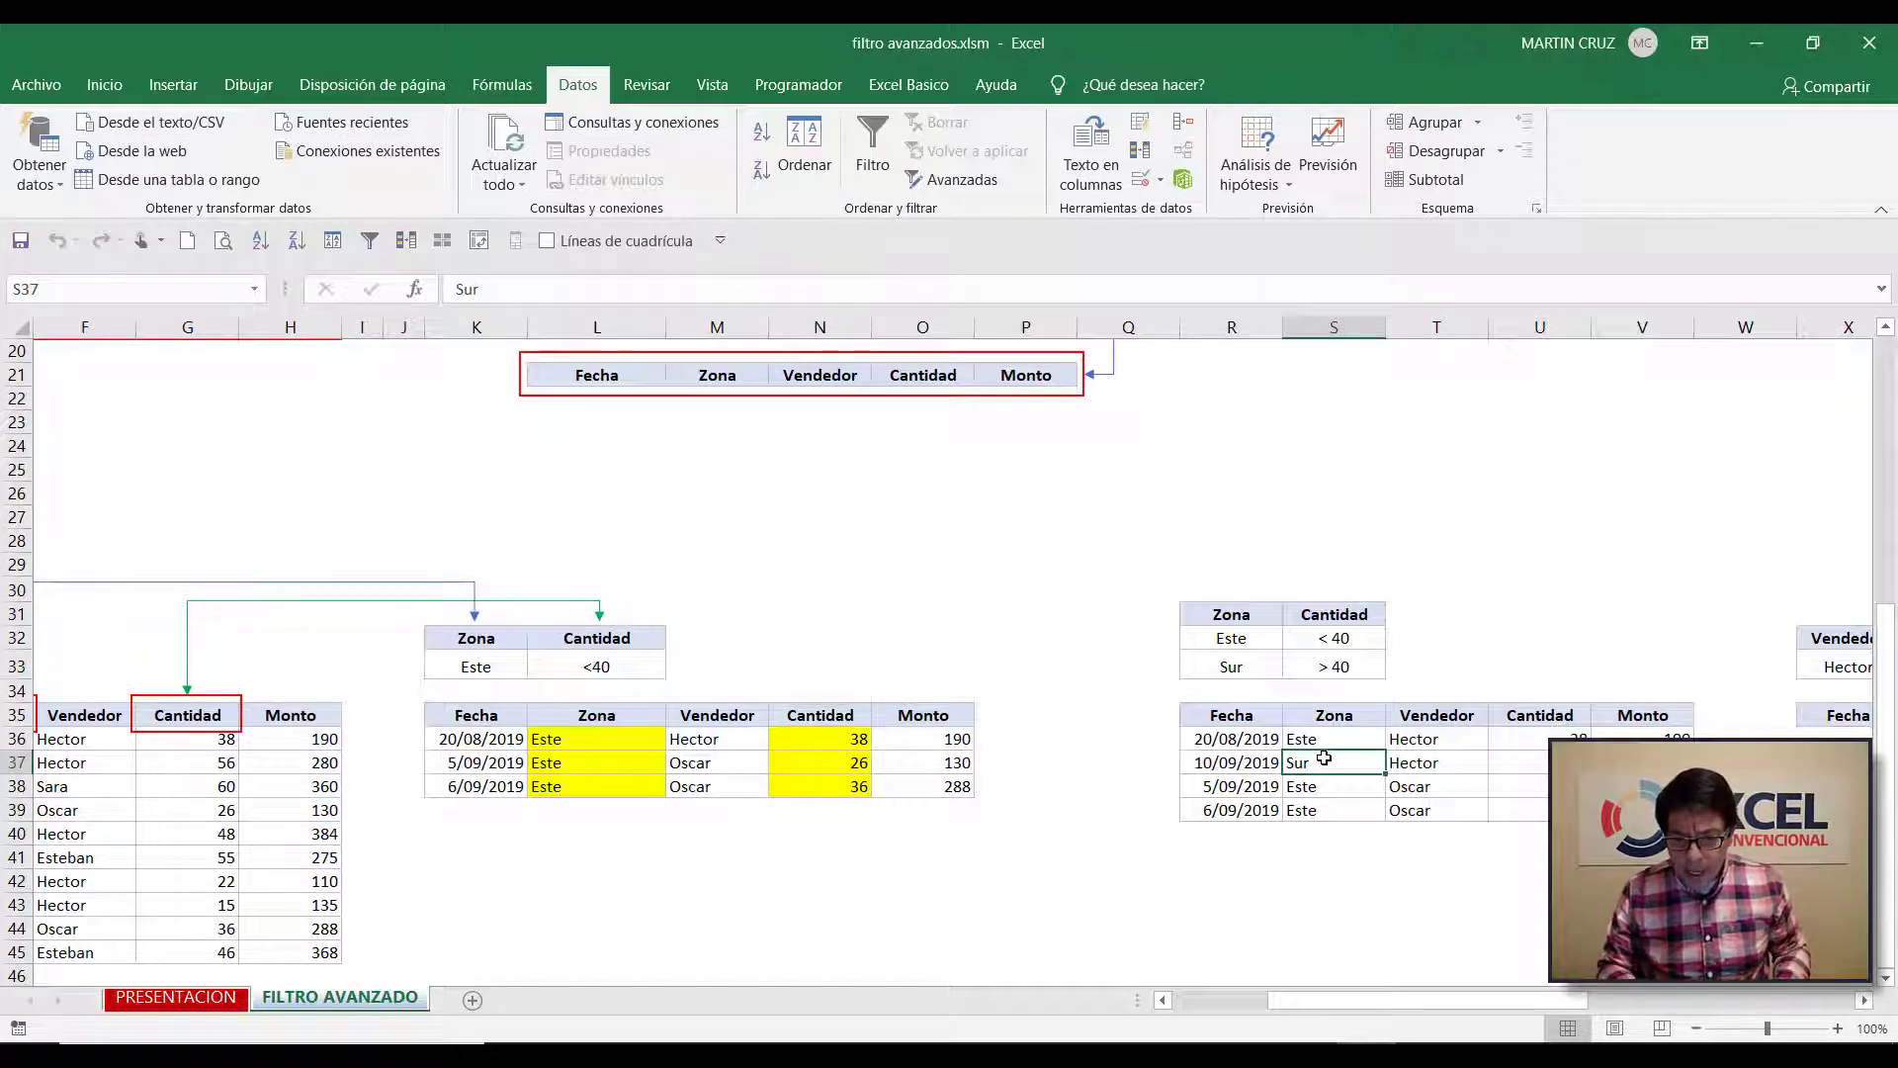
pyautogui.press('Left')
pyautogui.hotkey('shift', 'Right')
pyautogui.hotkey('shift', 'Right')
pyautogui.hotkey('shift', 'Right')
pyautogui.hotkey('shift', 'Right')
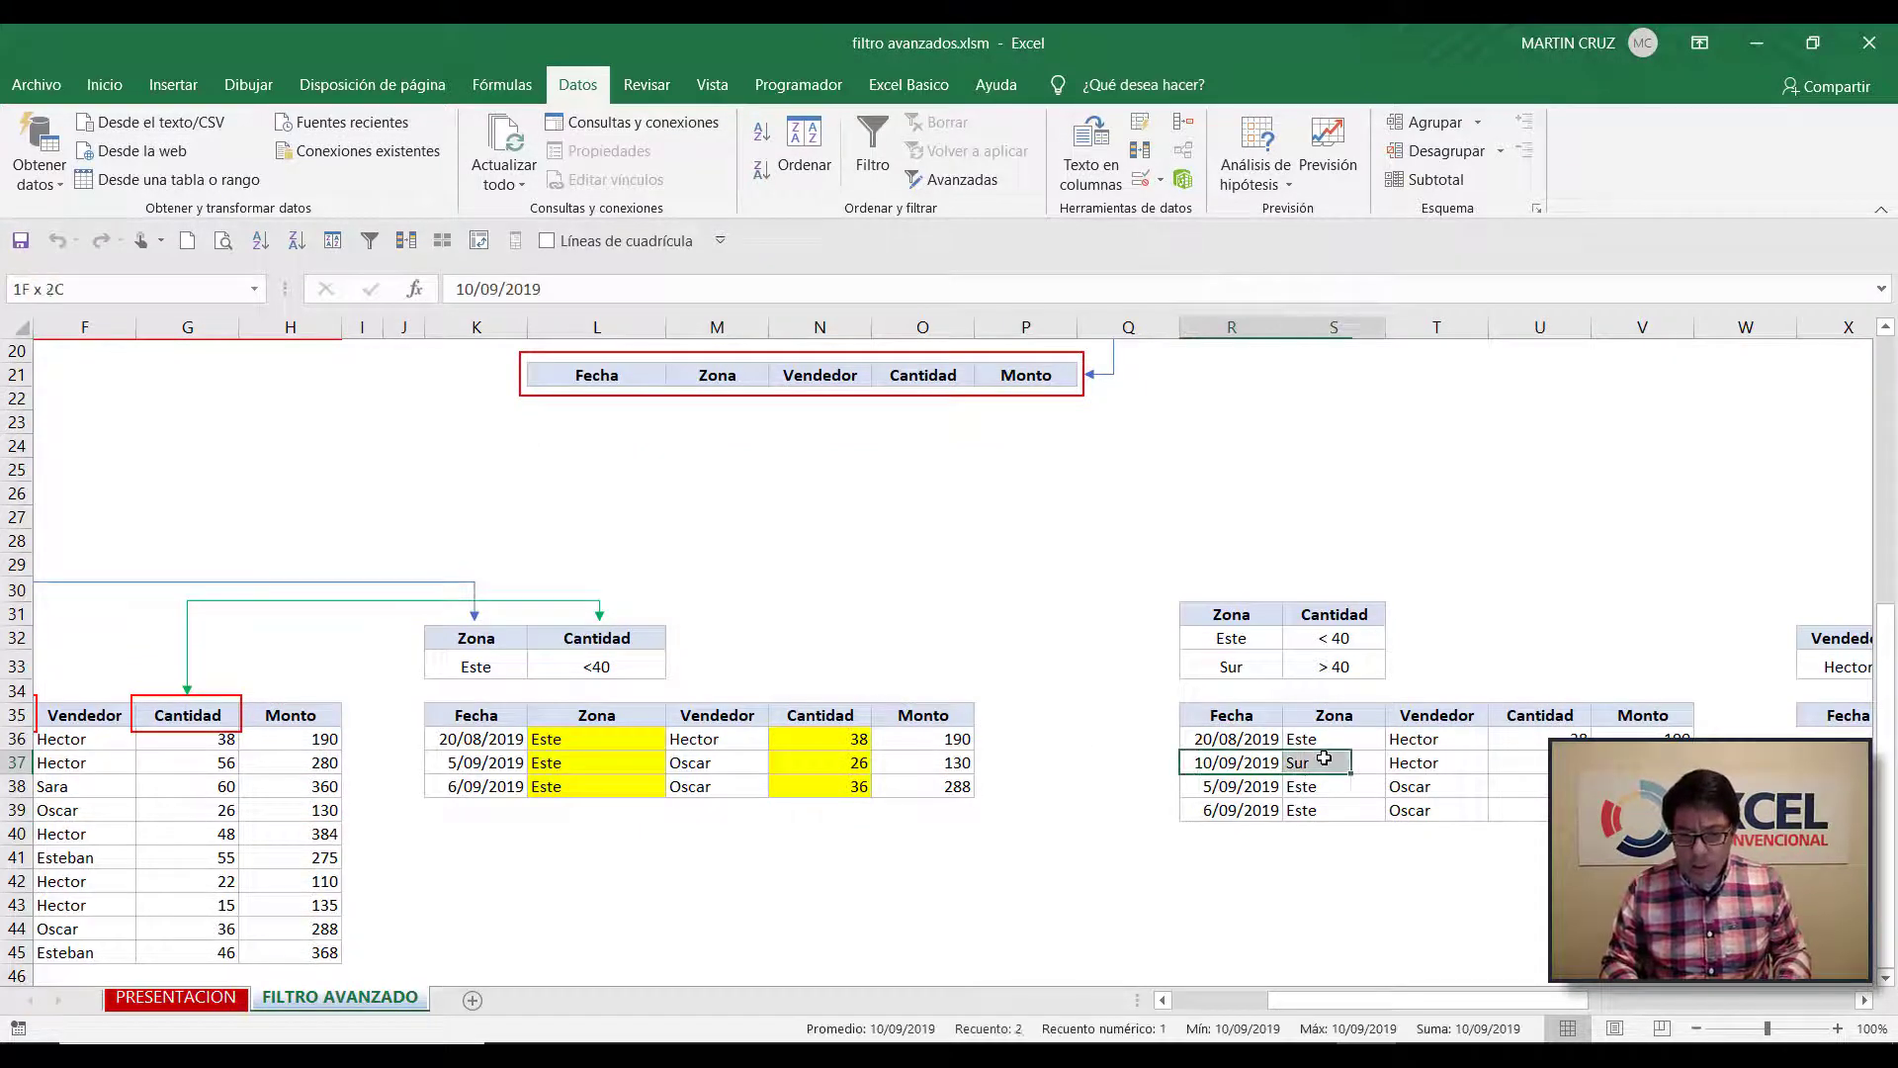
# Trace the extracted Sur record back to row 37 of the sales list and check its Cantidad in G37
pyautogui.press('Left')
pyautogui.press('Left')
pyautogui.press('Left')
pyautogui.press('Left')
pyautogui.press('Left')
pyautogui.press('Left')
pyautogui.press('Left')
pyautogui.press('Left')
pyautogui.press('Left')
pyautogui.press('Left')
pyautogui.press('Left')
pyautogui.press('Left')
pyautogui.press('Left')
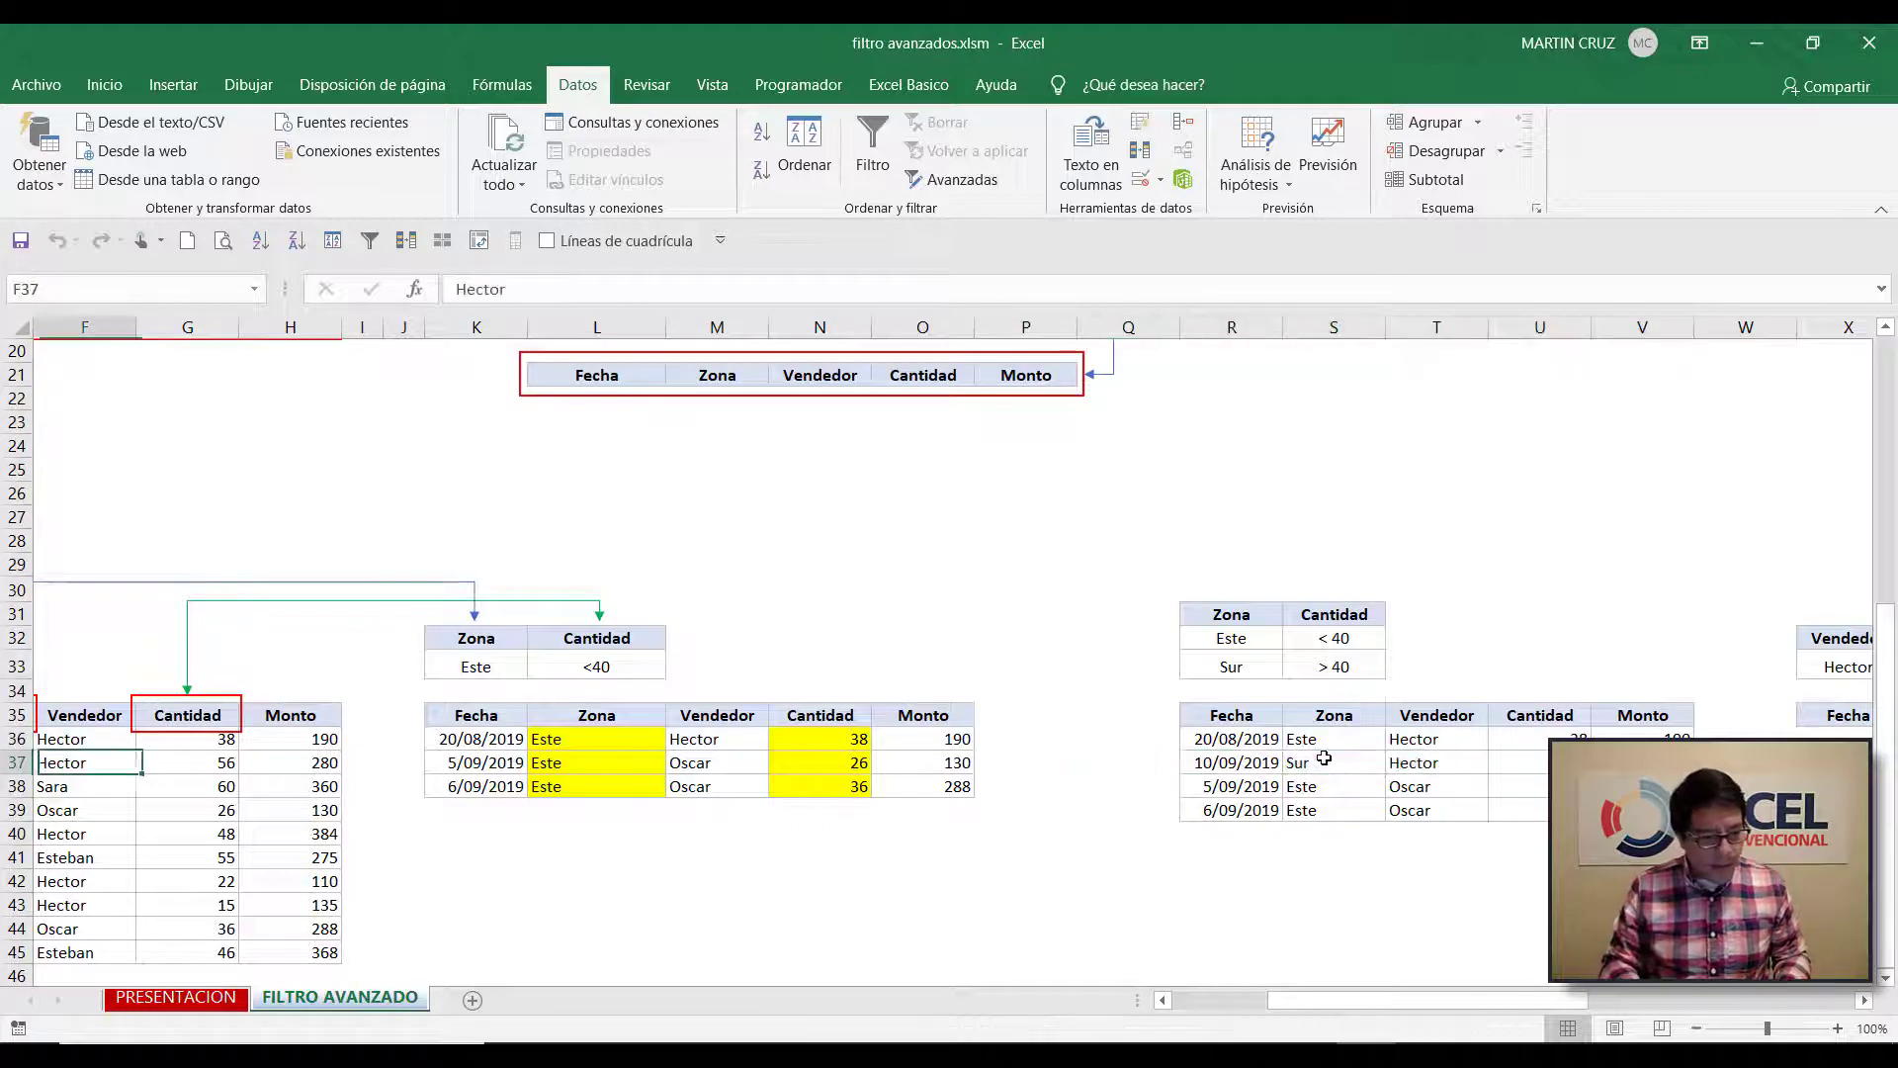
pyautogui.press('Right')
pyautogui.press('Right')
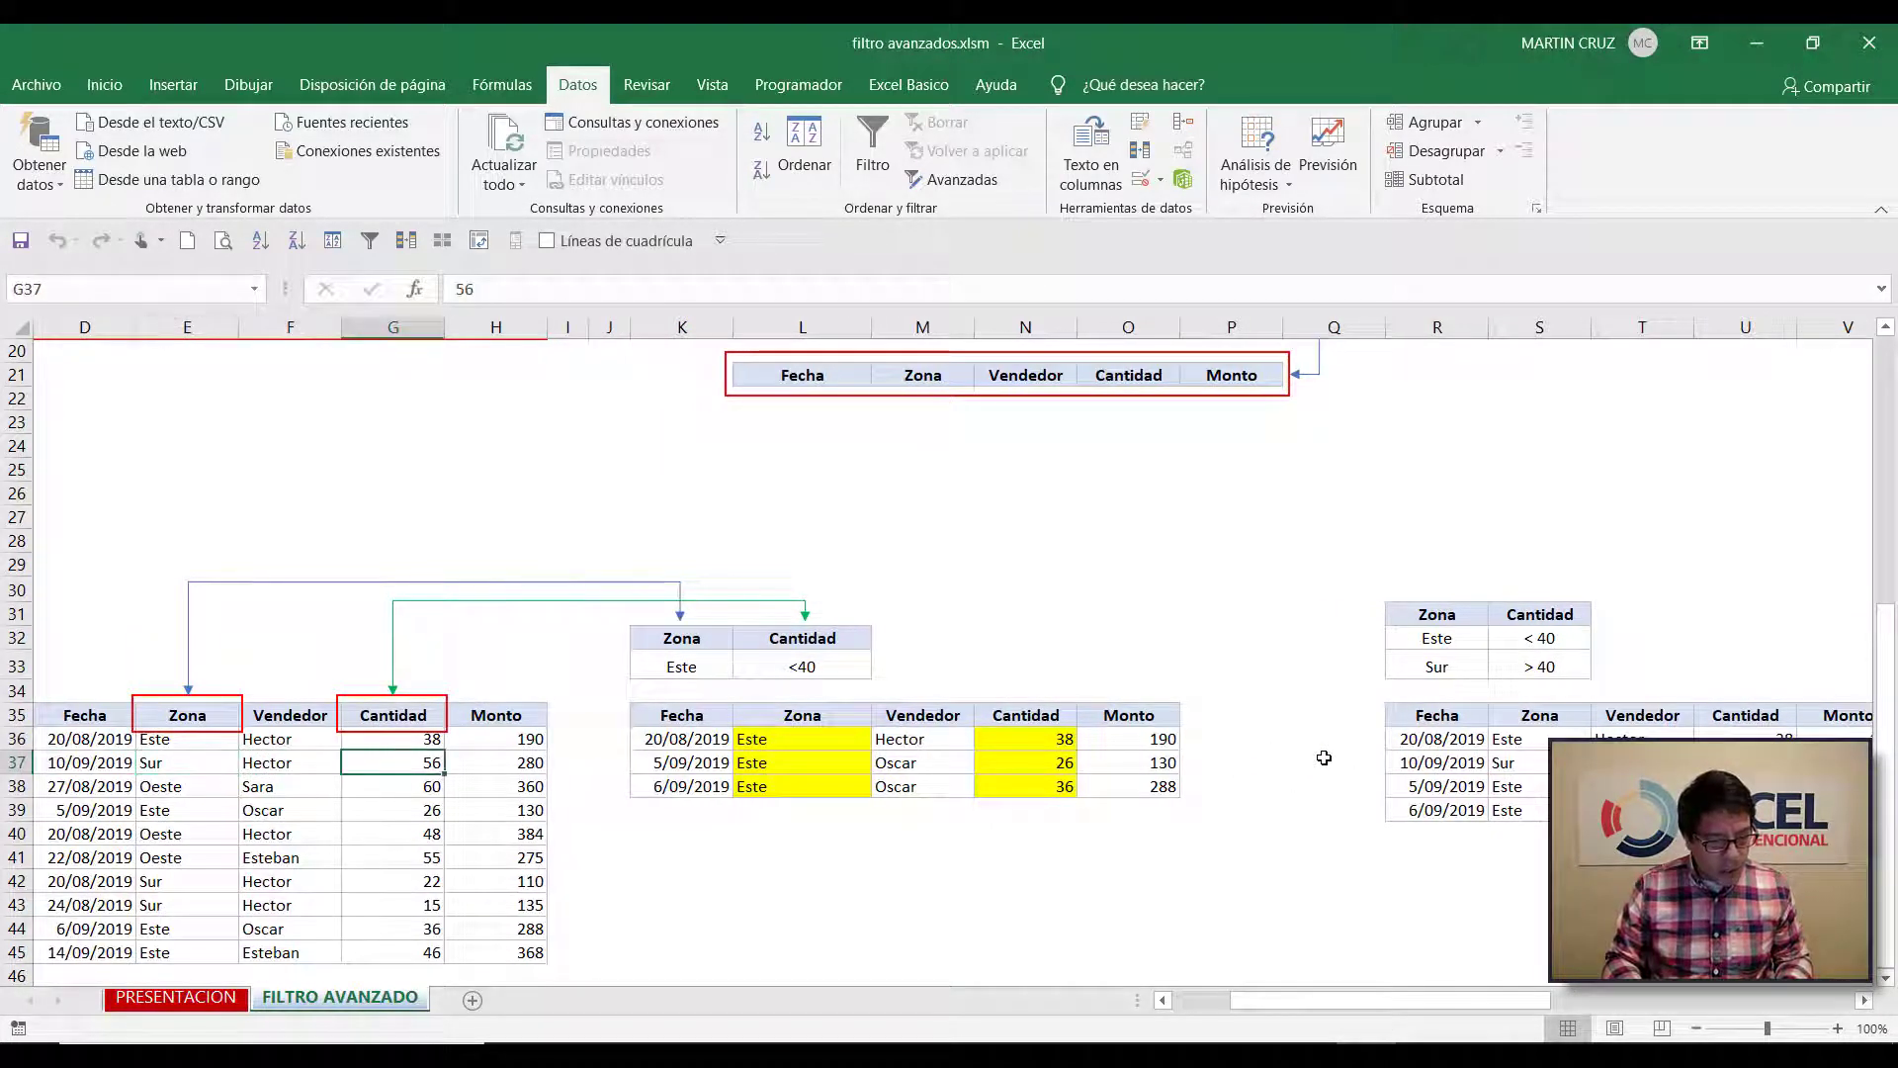
# Check the Zona and Cantidad of the other Sur records in rows 42 and 43 of the sales list
pyautogui.press('Left')
pyautogui.press('Left')
pyautogui.press('Down')
pyautogui.press('Down')
pyautogui.press('Down')
pyautogui.press('Down')
pyautogui.press('Down')
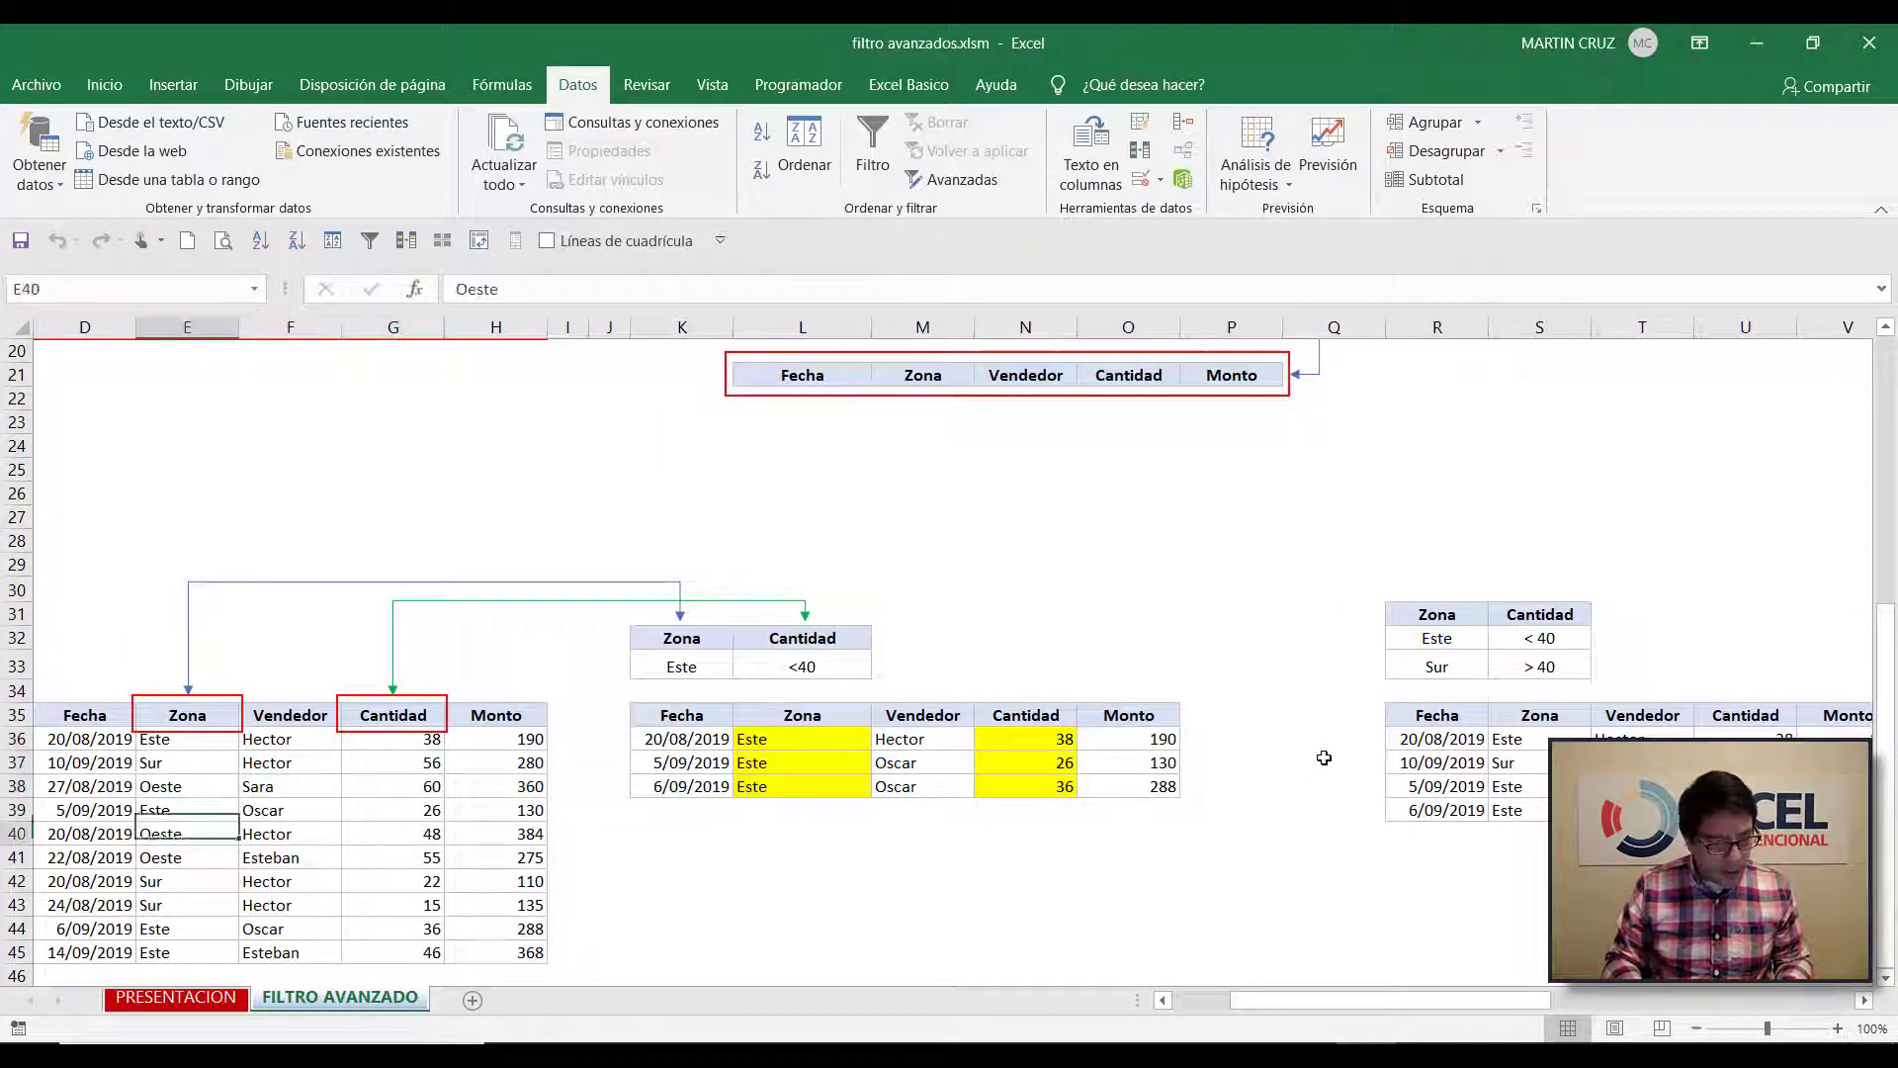
pyautogui.press('Right')
pyautogui.press('Right')
pyautogui.press('Down')
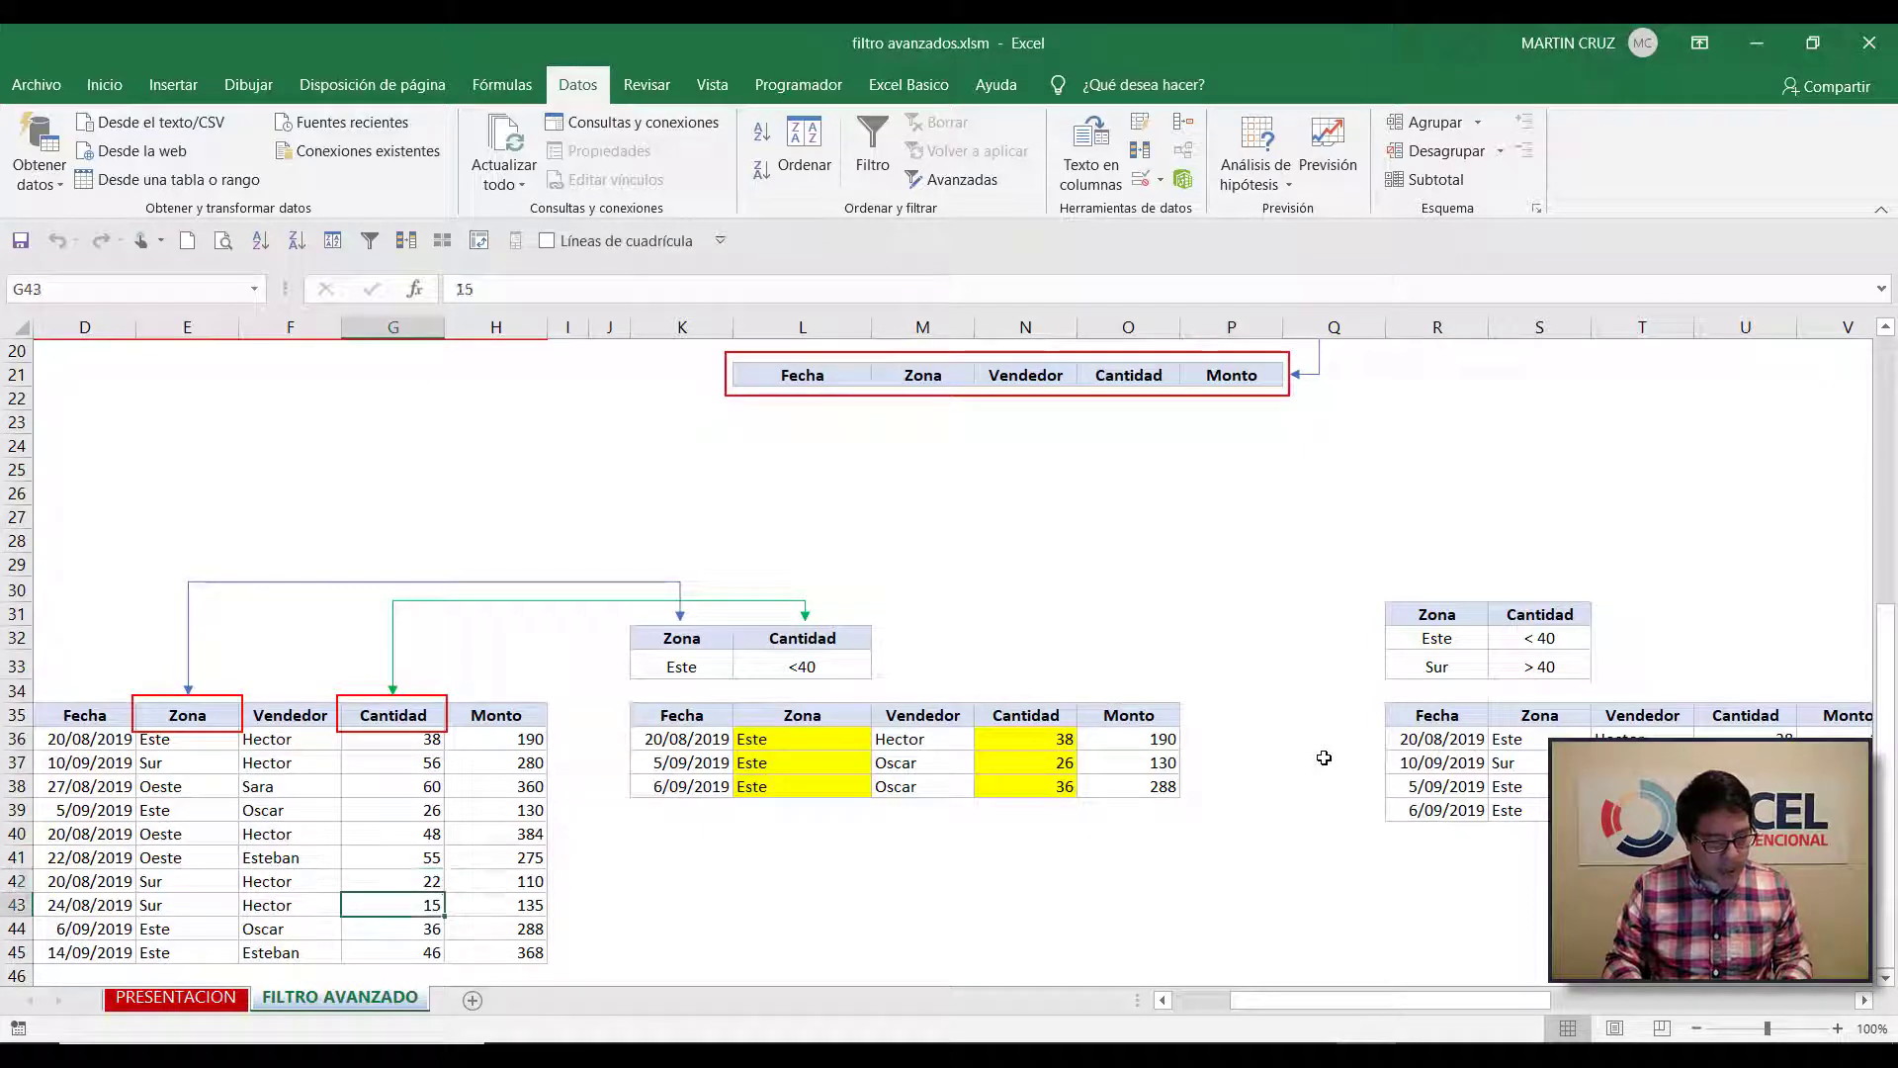
pyautogui.press('Left')
pyautogui.press('Left')
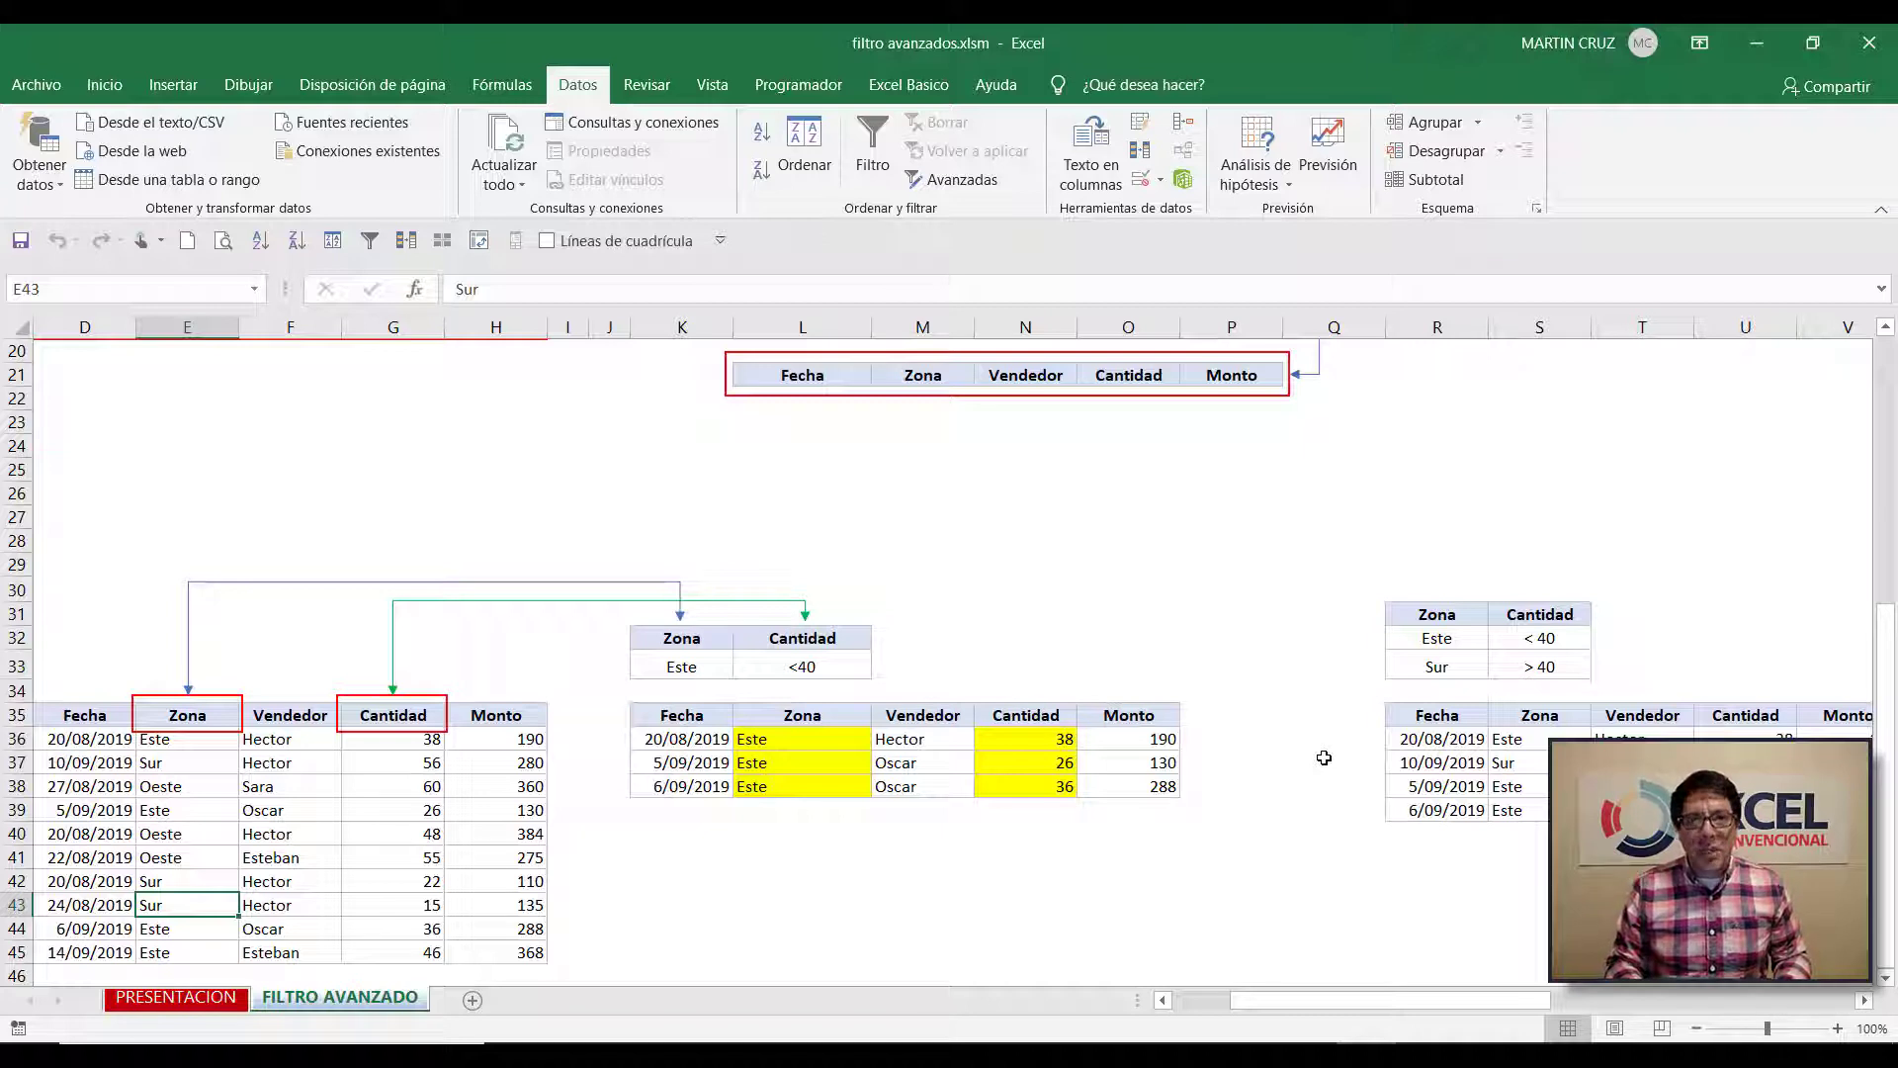
# Look across row 43 as far as column AB to view the third criteria table and its output headers
pyautogui.press('Right')
pyautogui.press('Right')
pyautogui.press('Right')
pyautogui.press('Right')
pyautogui.press('Right')
pyautogui.press('Right')
pyautogui.press('Right')
pyautogui.press('Right')
pyautogui.press('Right')
pyautogui.press('Right')
pyautogui.press('Right')
pyautogui.press('Right')
pyautogui.press('Right')
pyautogui.press('Right')
pyautogui.press('Right')
pyautogui.press('Right')
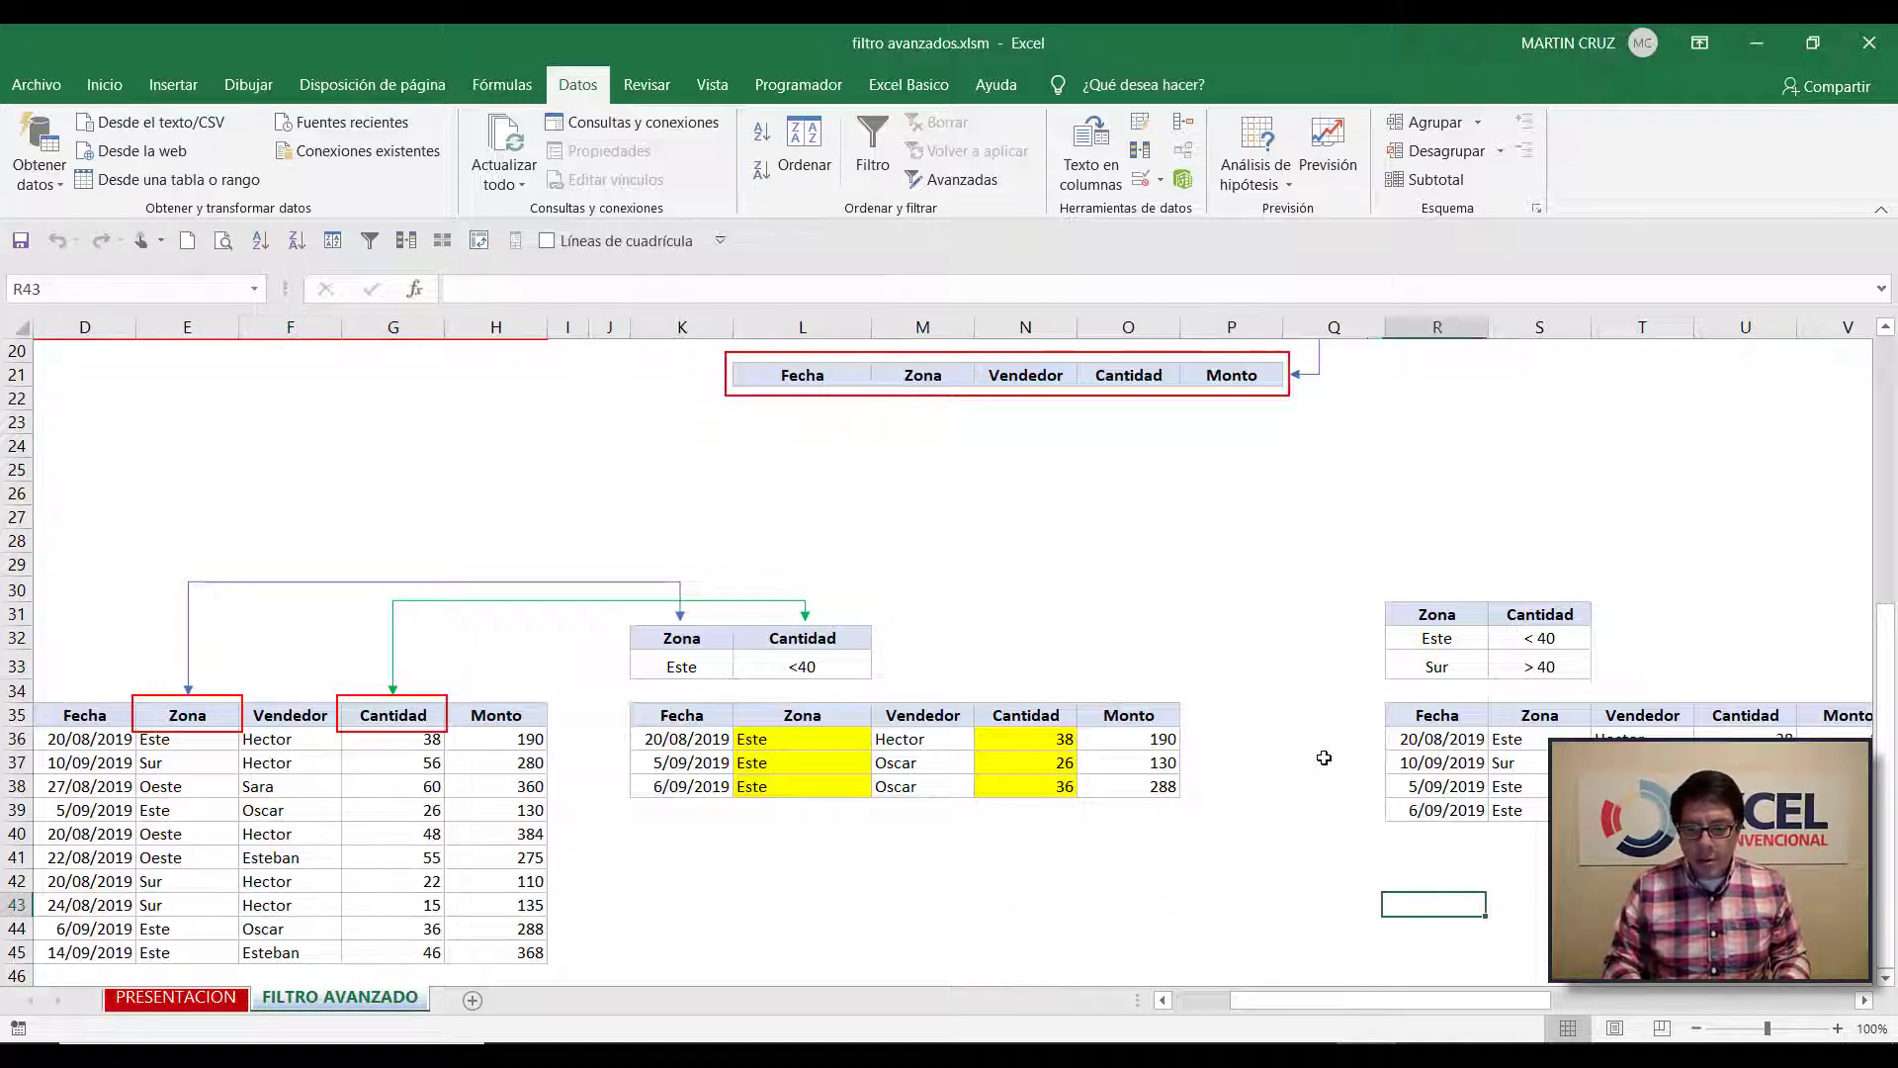
pyautogui.press('Right')
pyautogui.press('Right')
pyautogui.press('Right')
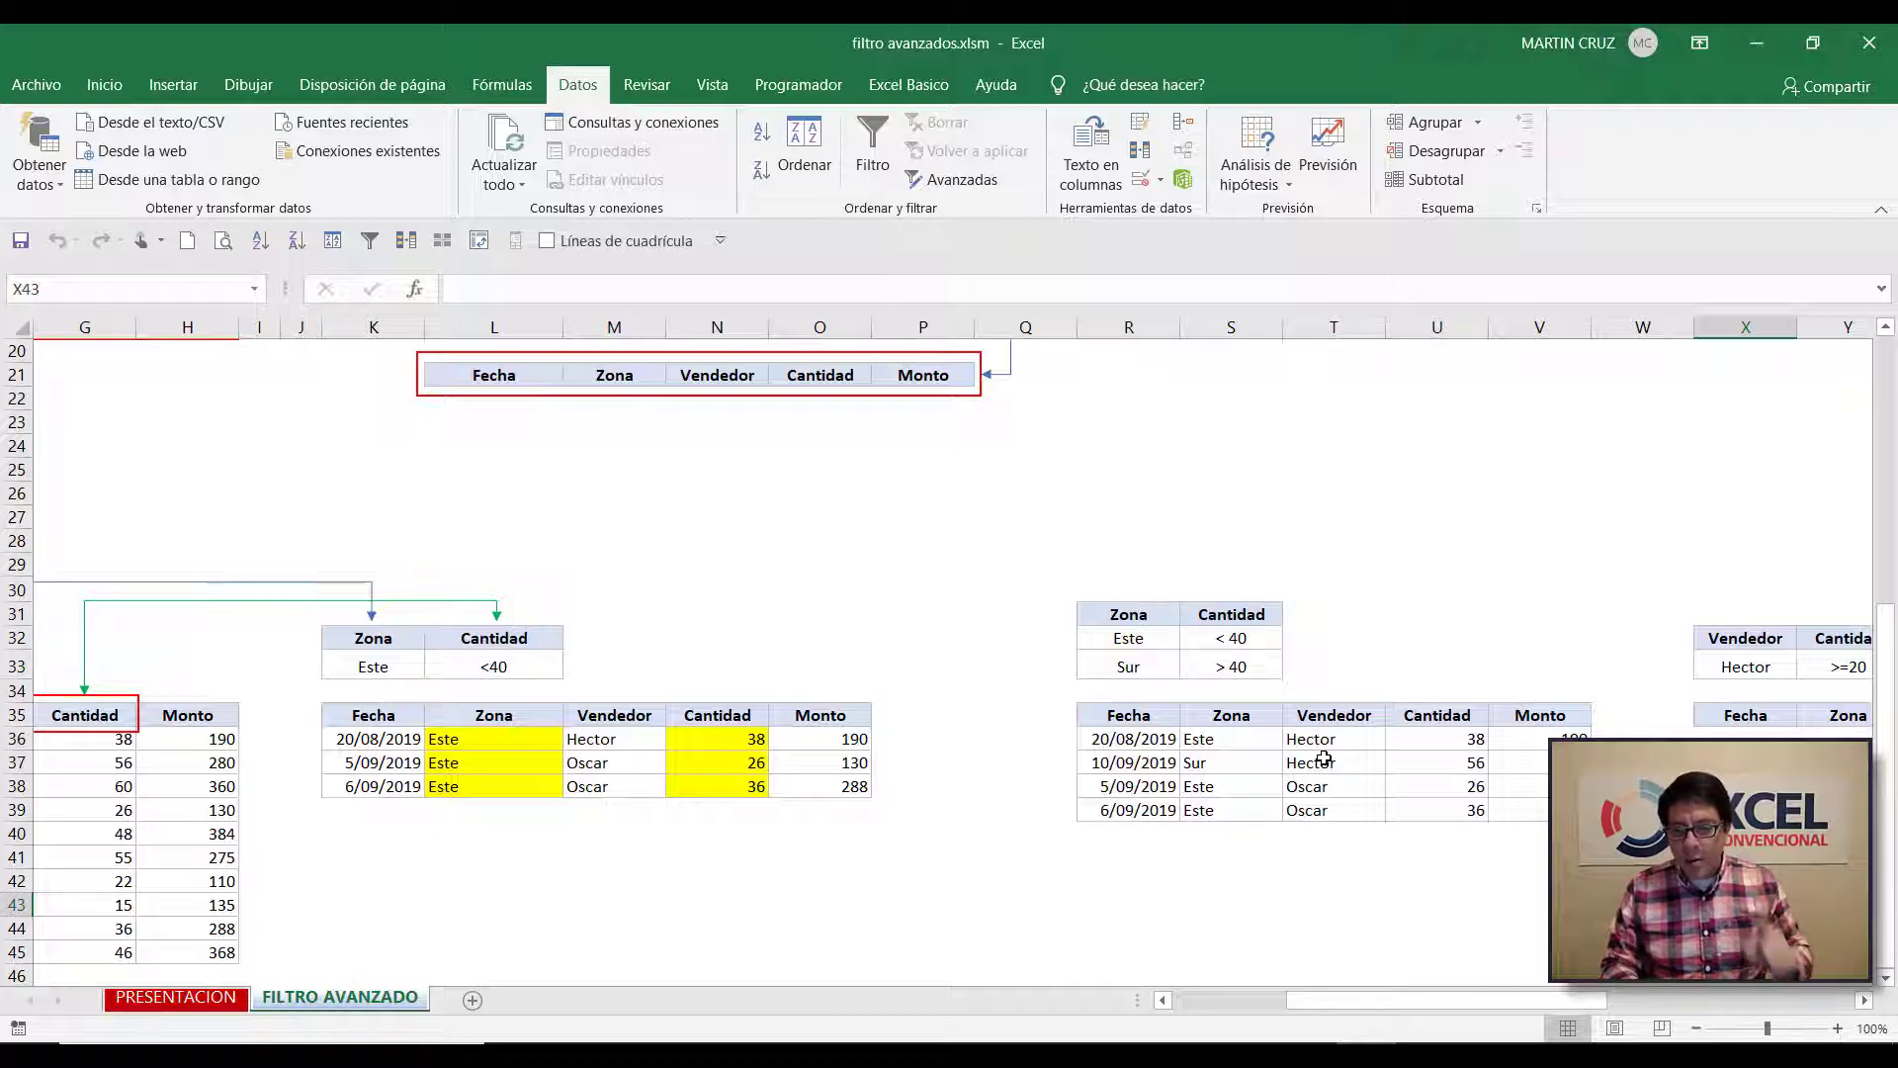
pyautogui.press('Right')
pyautogui.press('Right')
pyautogui.press('Right')
pyautogui.press('Right')
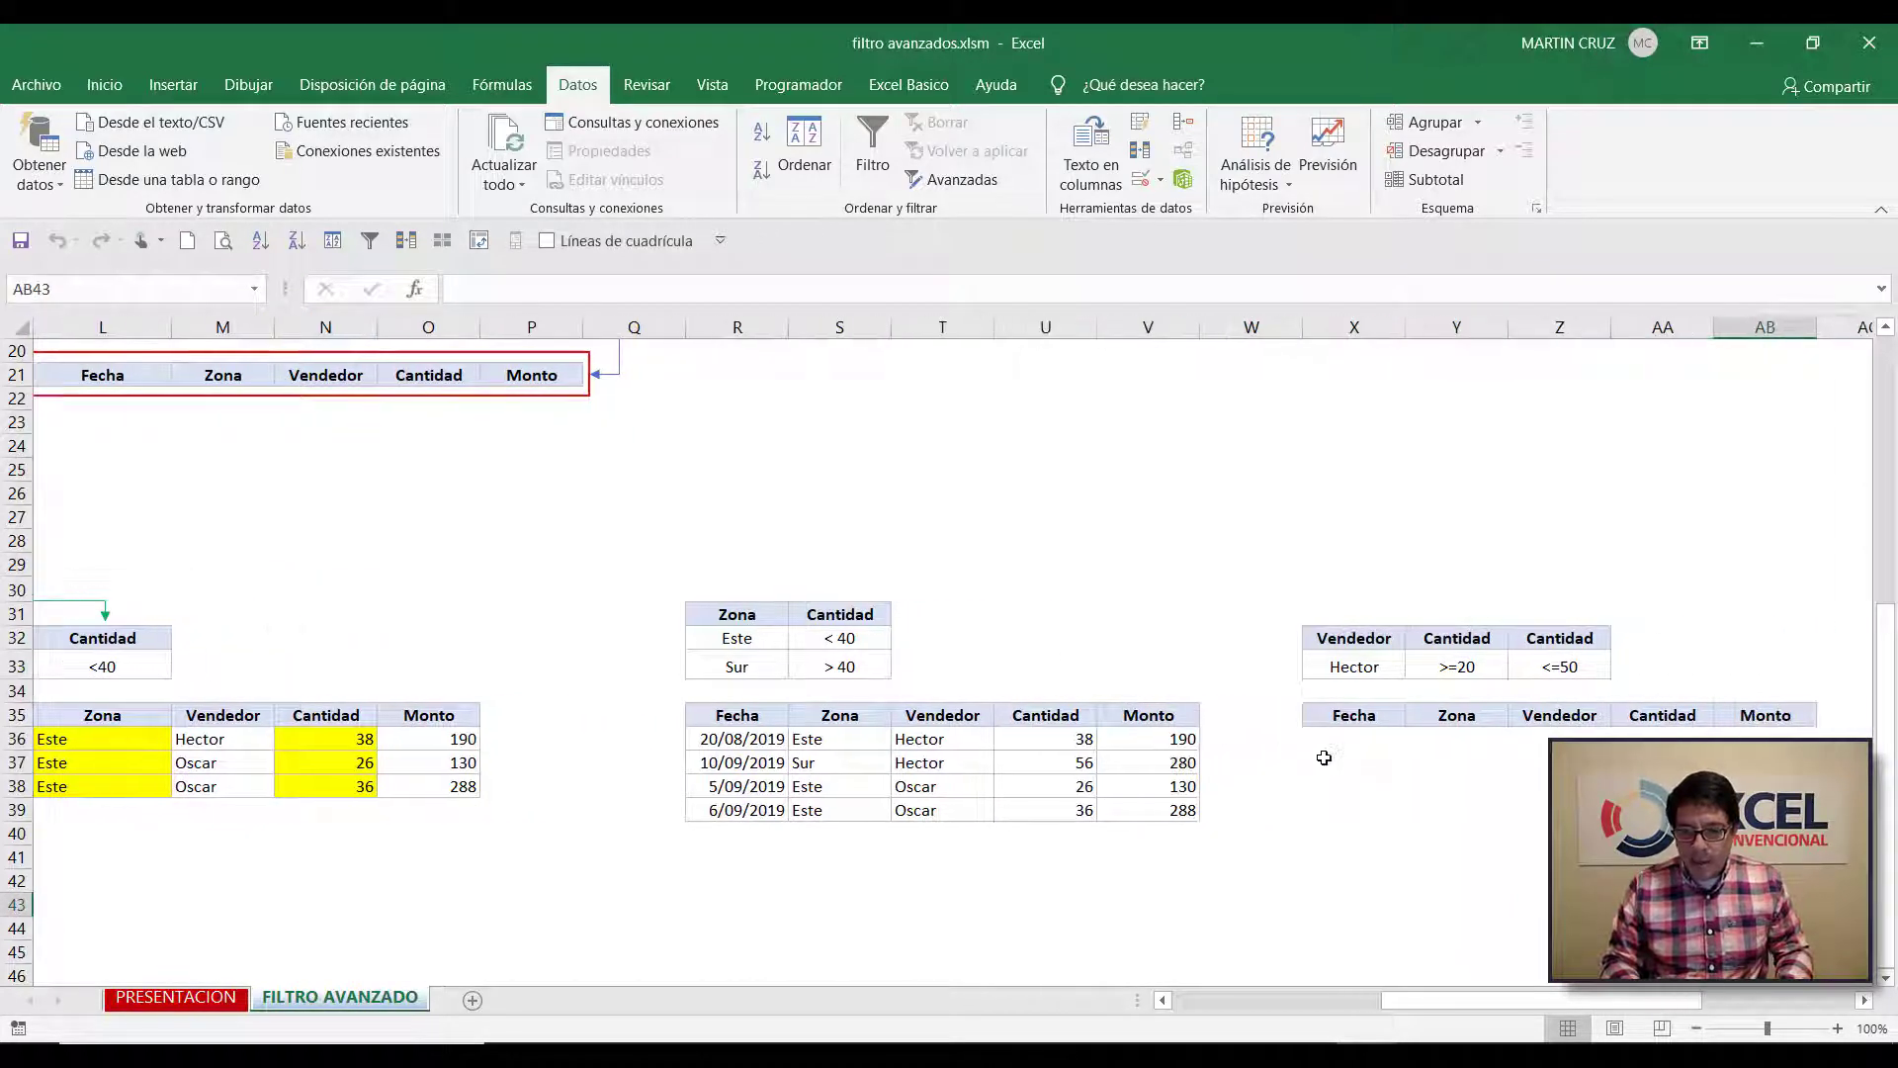
# Examine the first Cantidad criterion, >=20 in Y33, and its header in the third criteria table
pyautogui.press('Left')
pyautogui.press('Left')
pyautogui.press('Left')
pyautogui.press('Up')
pyautogui.press('Up')
pyautogui.press('Up')
pyautogui.press('Up')
pyautogui.press('Up')
pyautogui.press('Up')
pyautogui.press('Up')
pyautogui.press('Up')
pyautogui.press('Up')
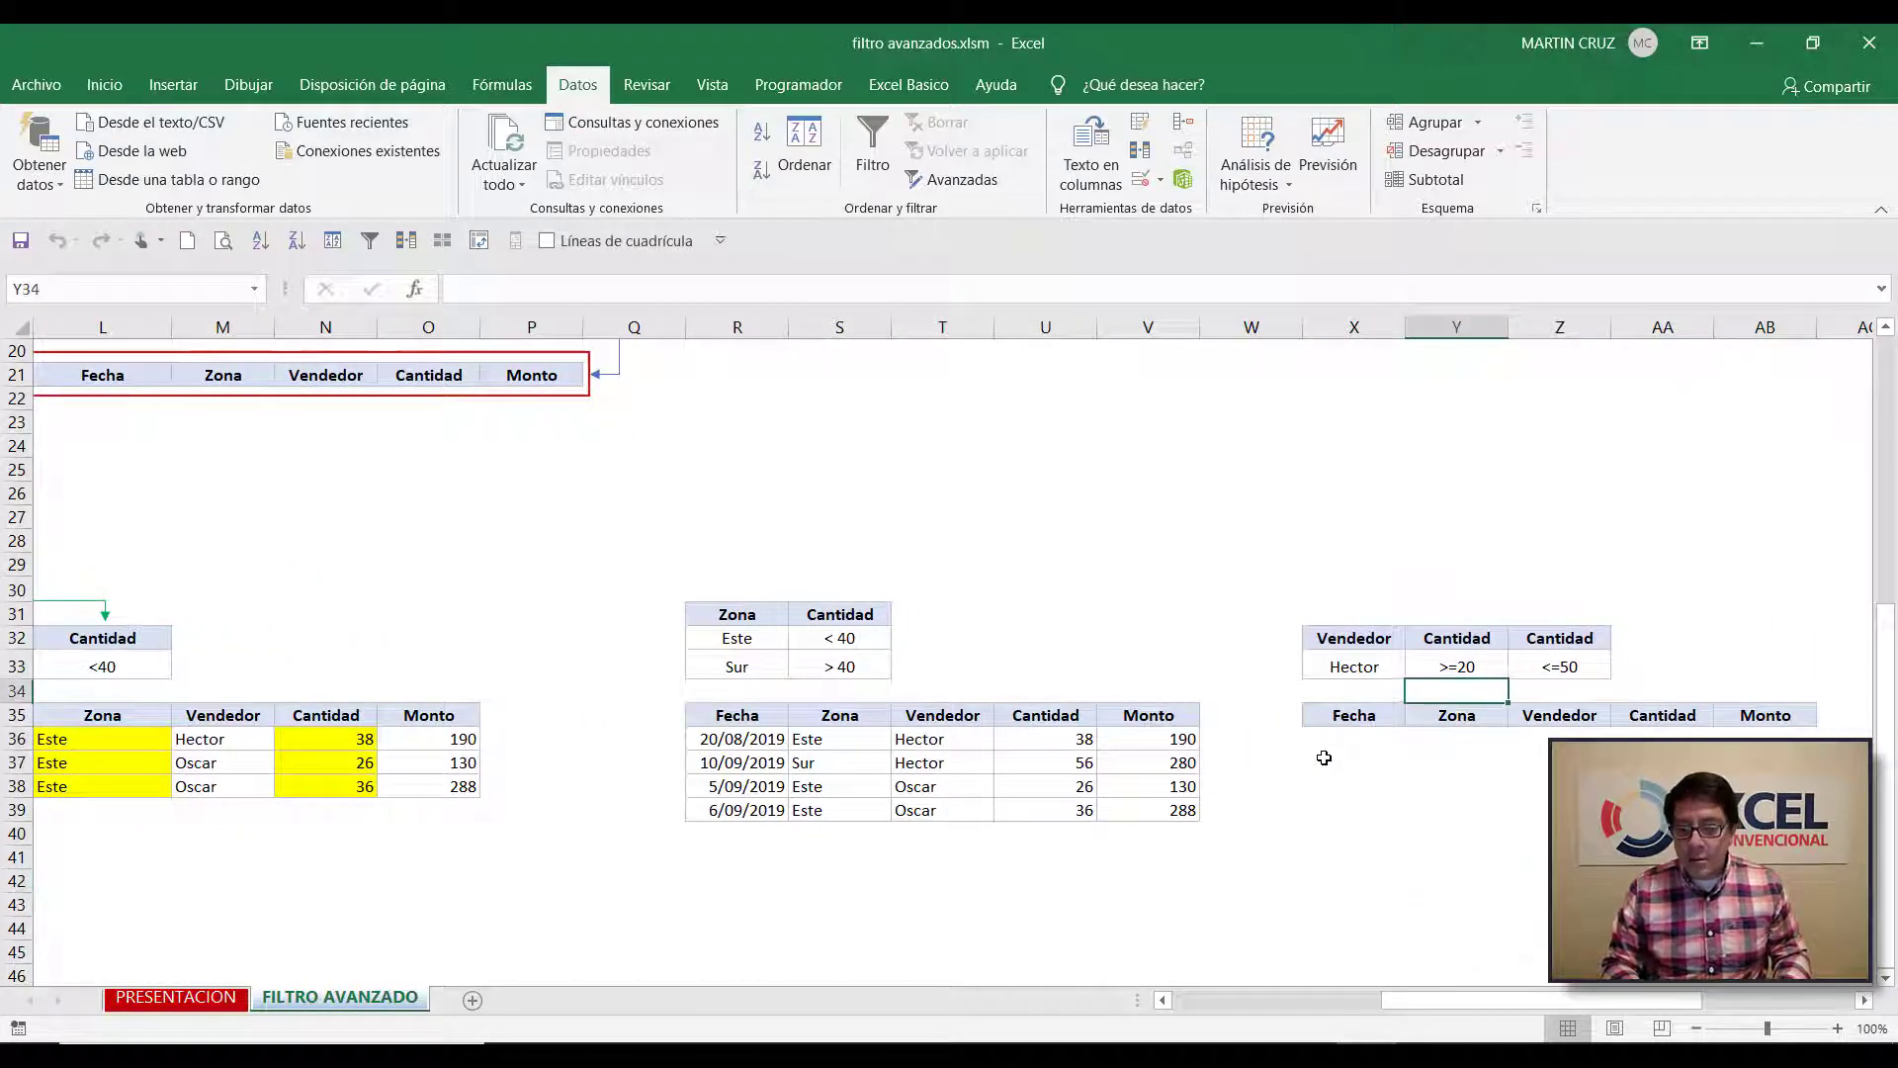
pyautogui.press('Up')
pyautogui.press('Up')
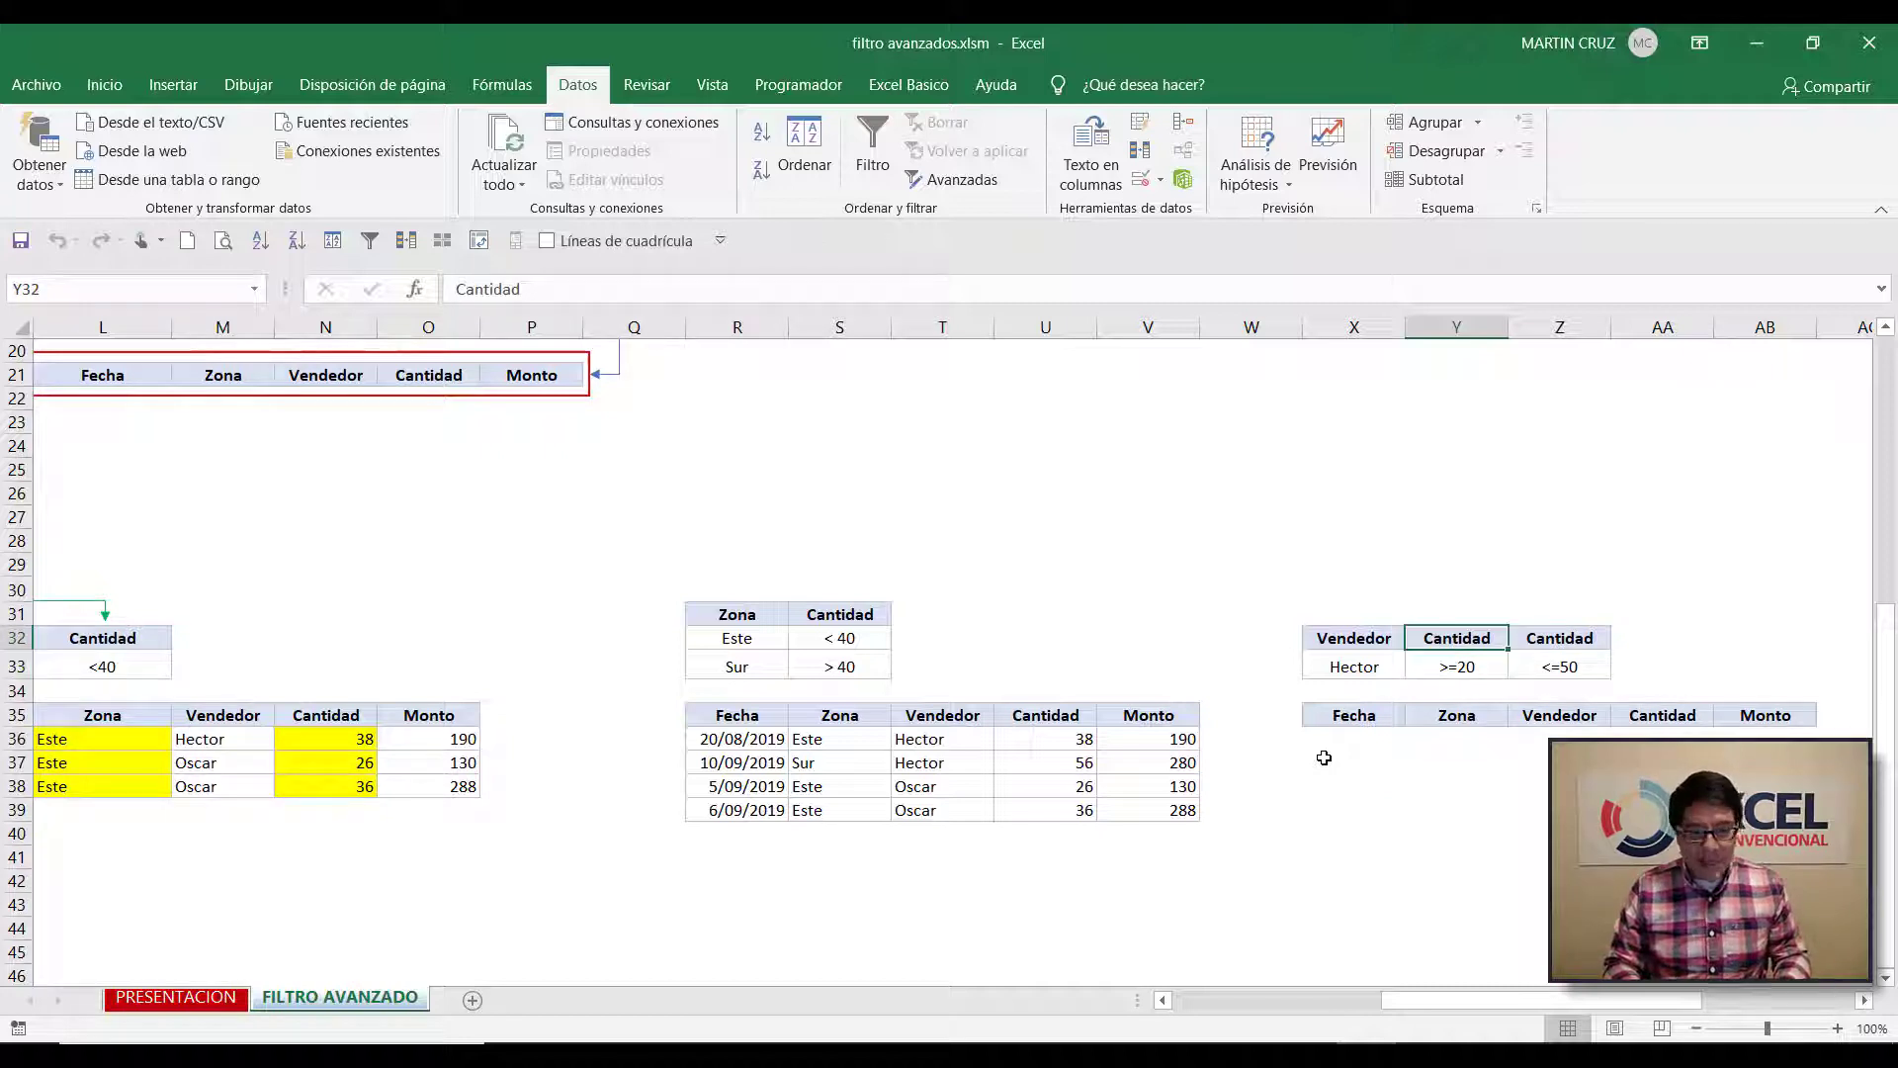
pyautogui.press('Down')
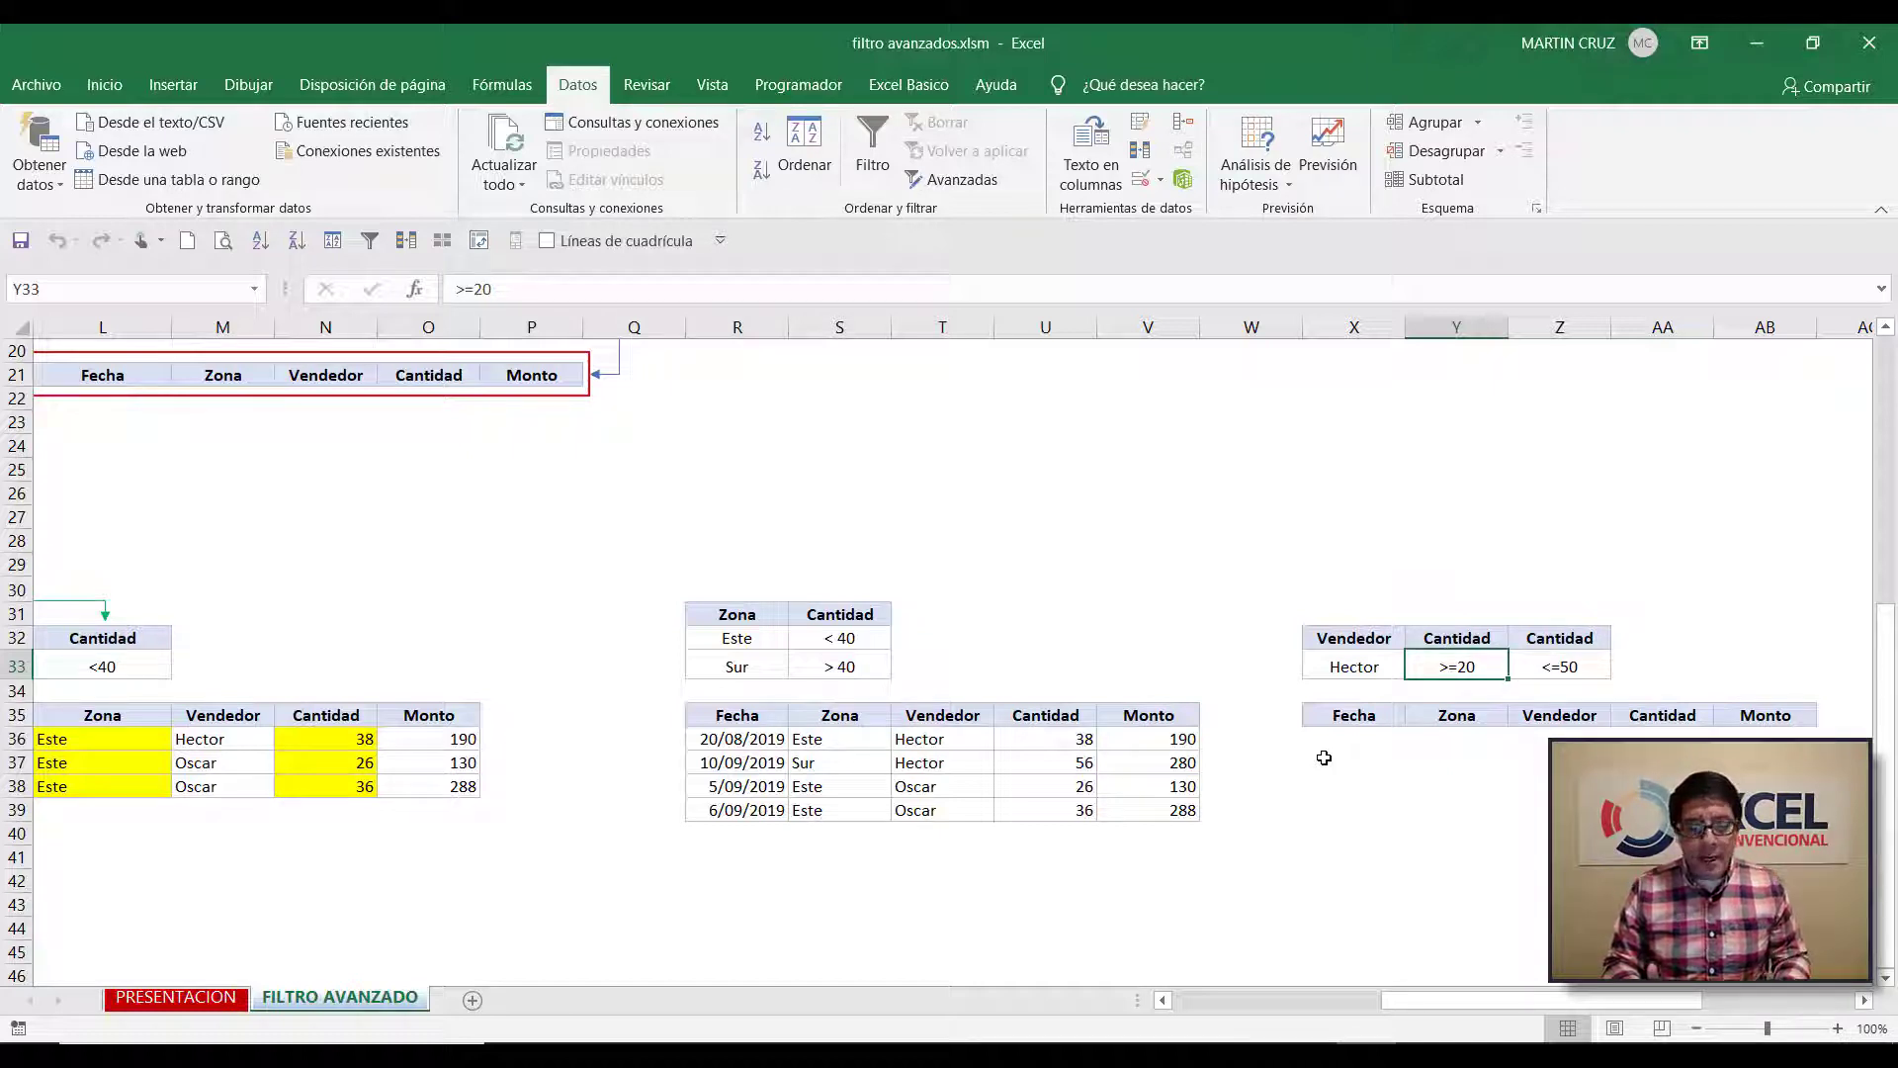
# Look back at the earlier criteria and results as far as column N, and review the third table's Vendedor and >=20 criteria in X33:Y33
pyautogui.press('Left')
pyautogui.press('Left')
pyautogui.press('Left')
pyautogui.press('Left')
pyautogui.press('Left')
pyautogui.press('Left')
pyautogui.press('Left')
pyautogui.press('Left')
pyautogui.press('Left')
pyautogui.press('Left')
pyautogui.press('Left')
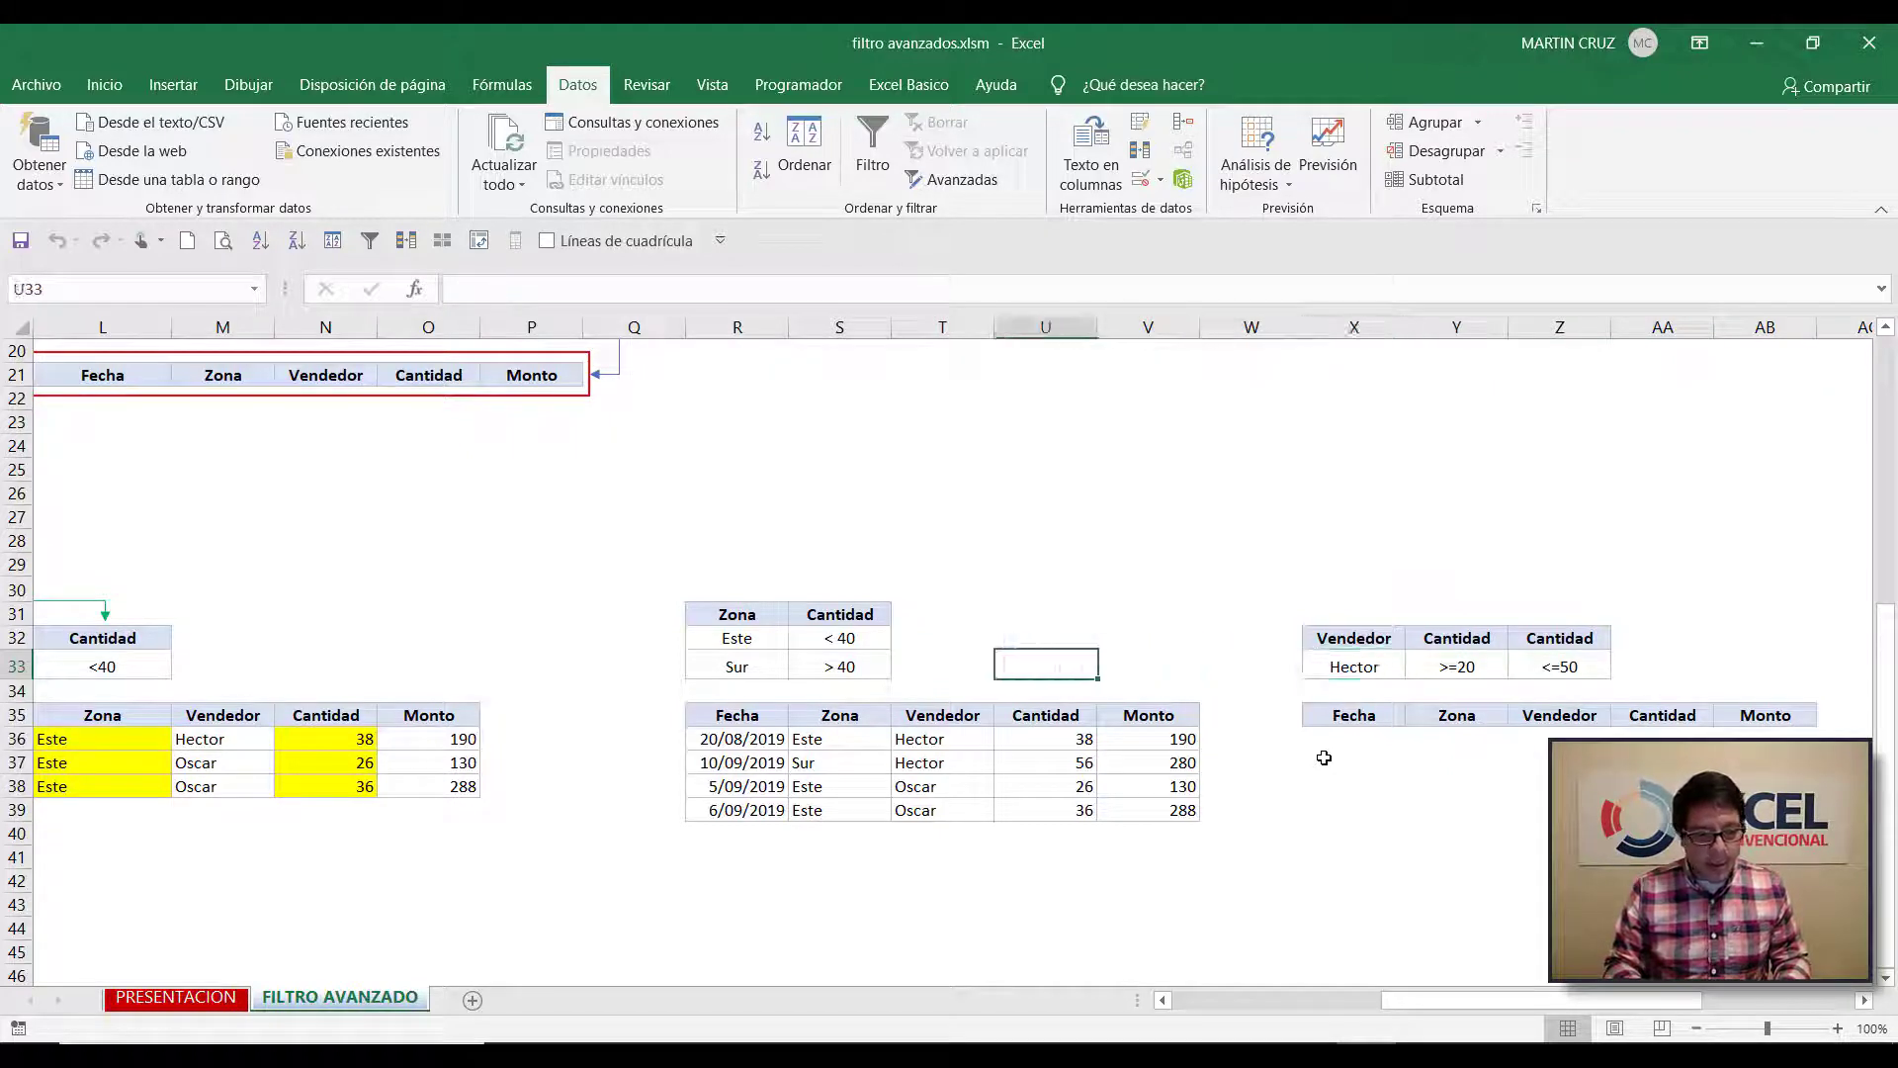
pyautogui.press('Down')
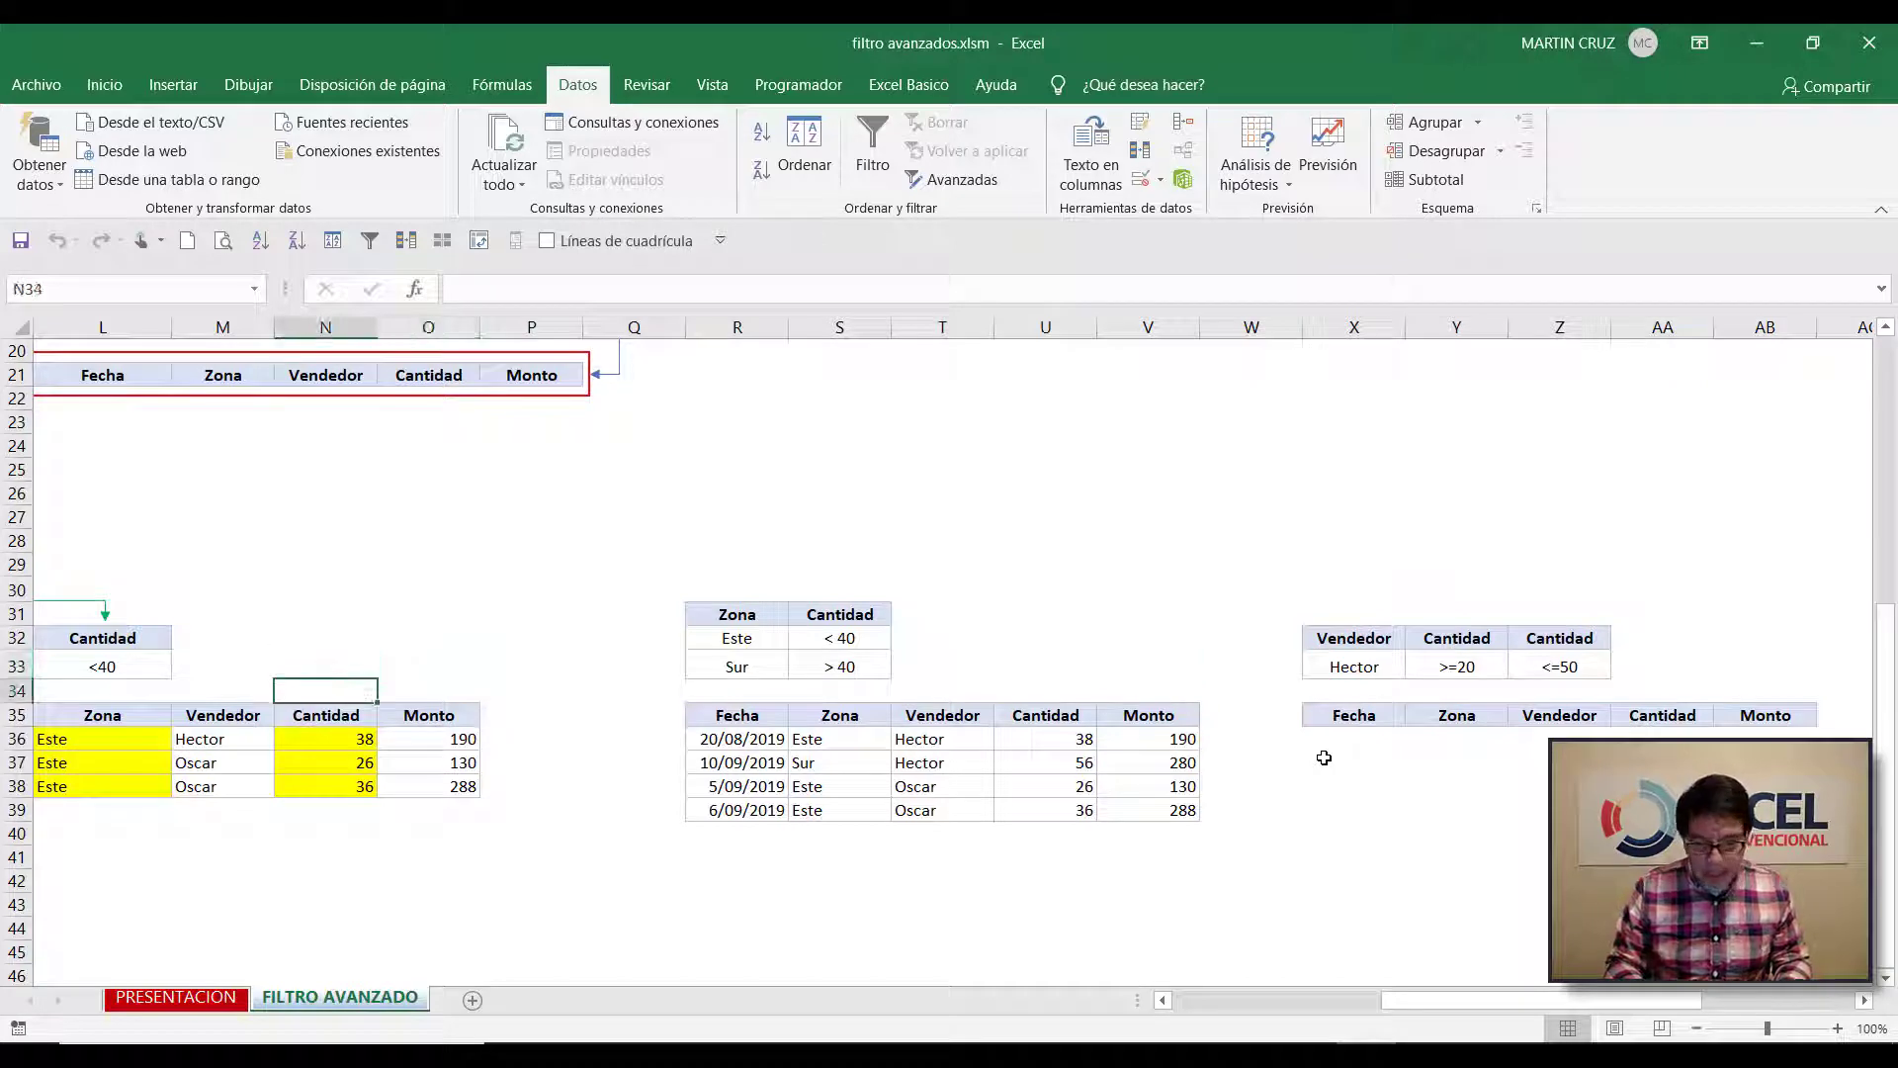
pyautogui.press('Right')
pyautogui.press('Right')
pyautogui.press('Right')
pyautogui.press('Right')
pyautogui.press('Right')
pyautogui.press('Right')
pyautogui.press('Right')
pyautogui.press('Right')
pyautogui.press('Right')
pyautogui.press('Right')
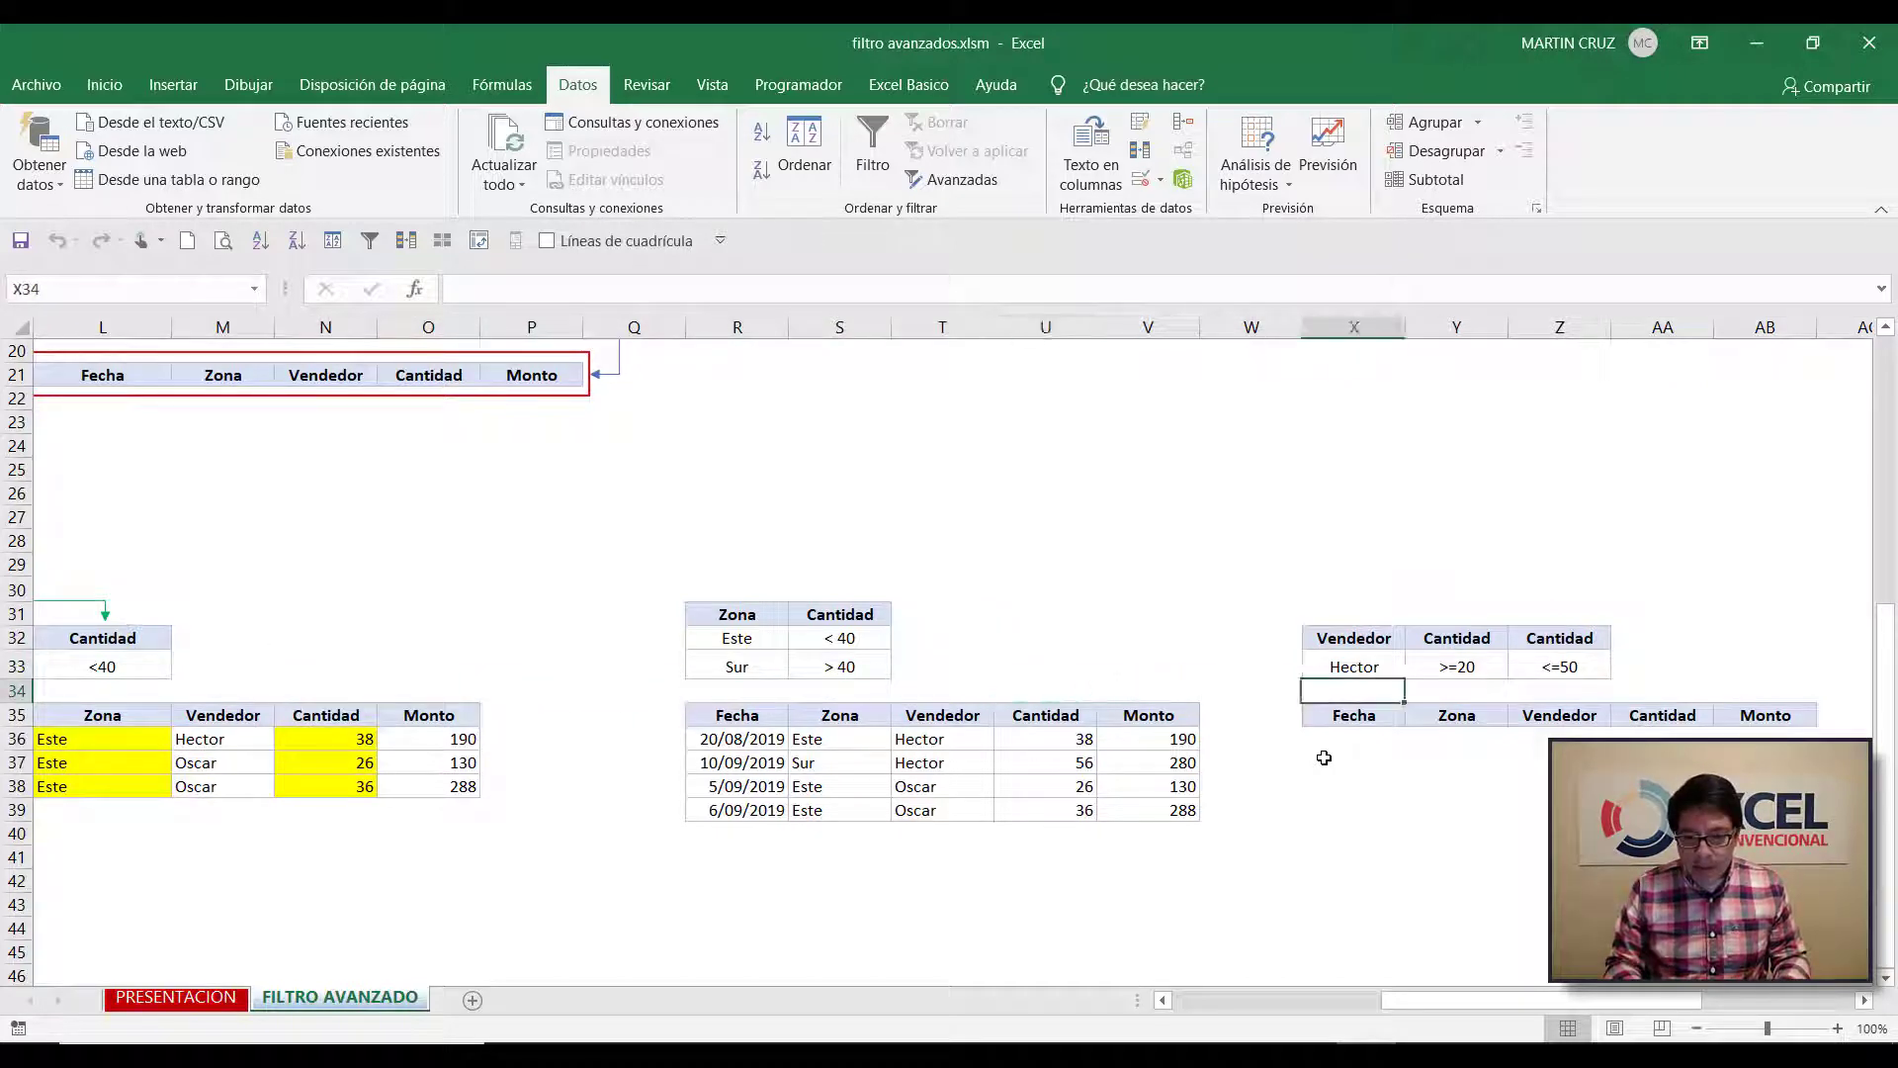
pyautogui.press('Up')
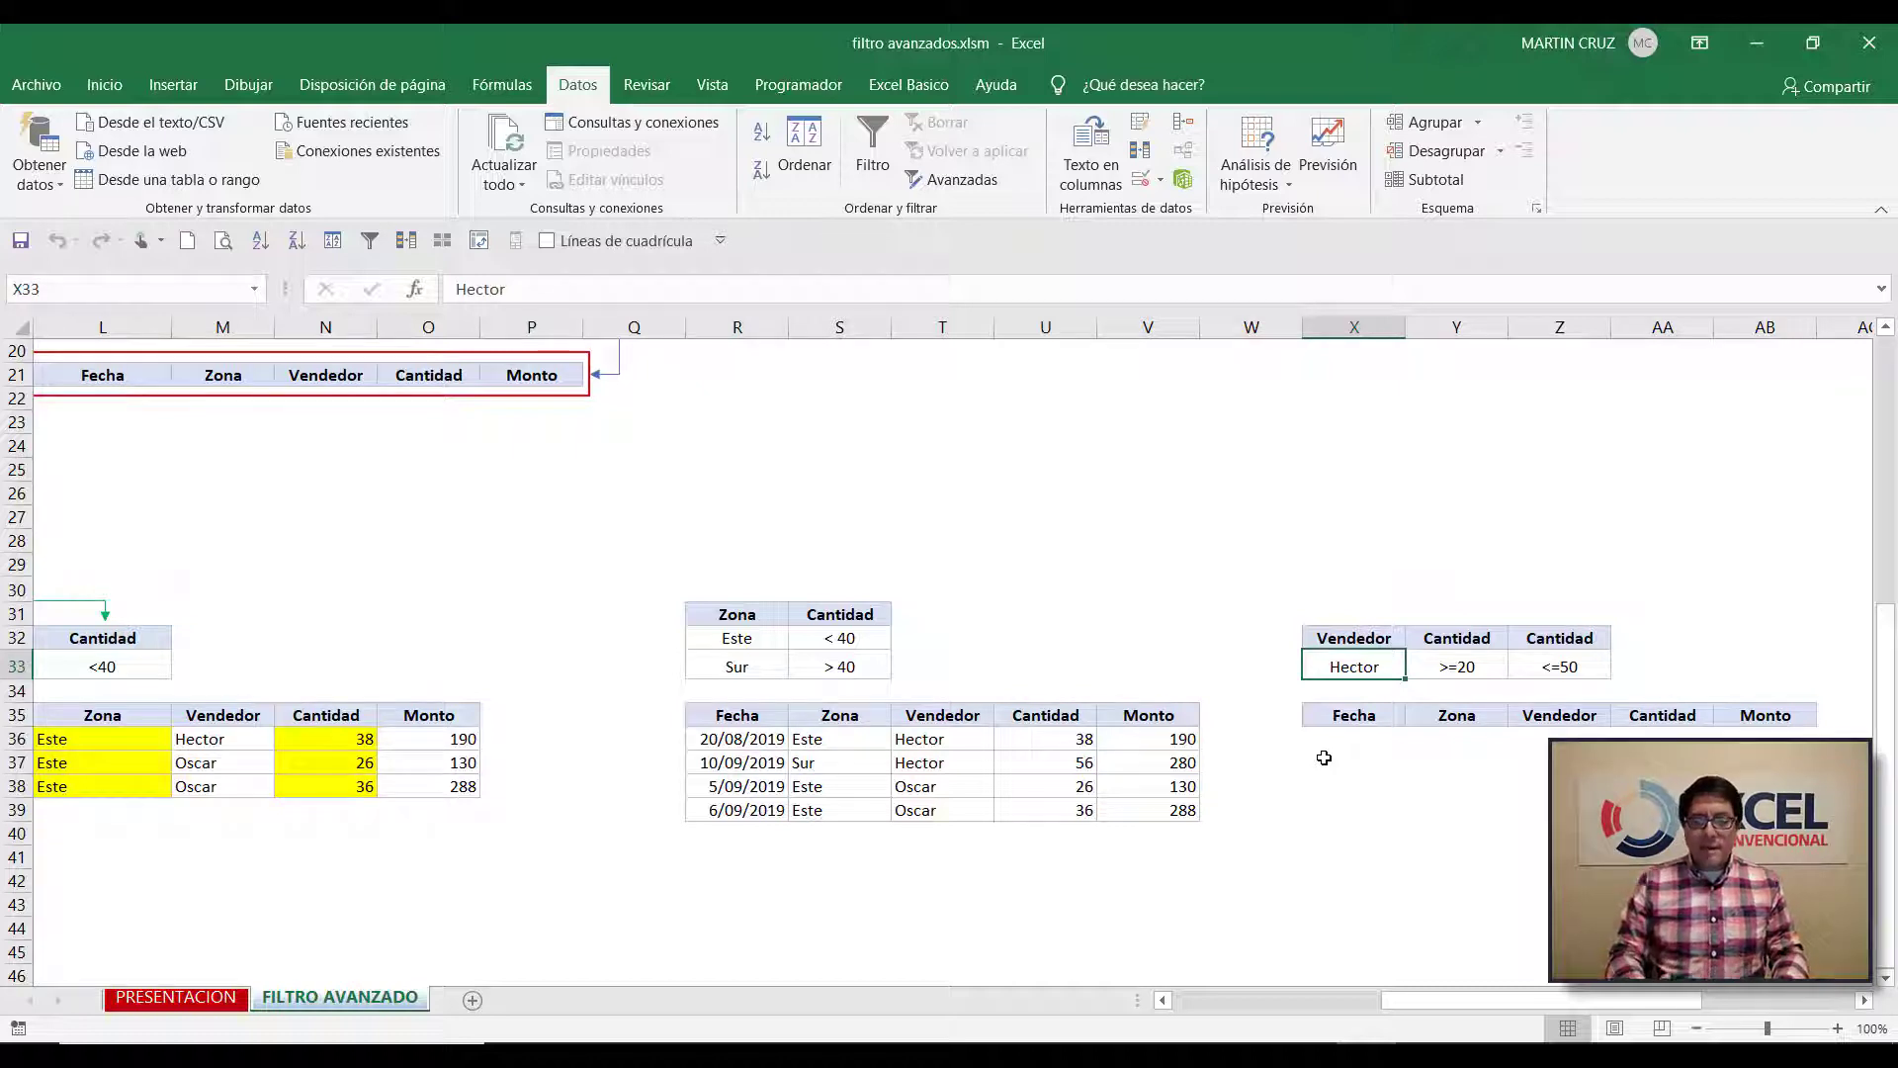
pyautogui.press('Right')
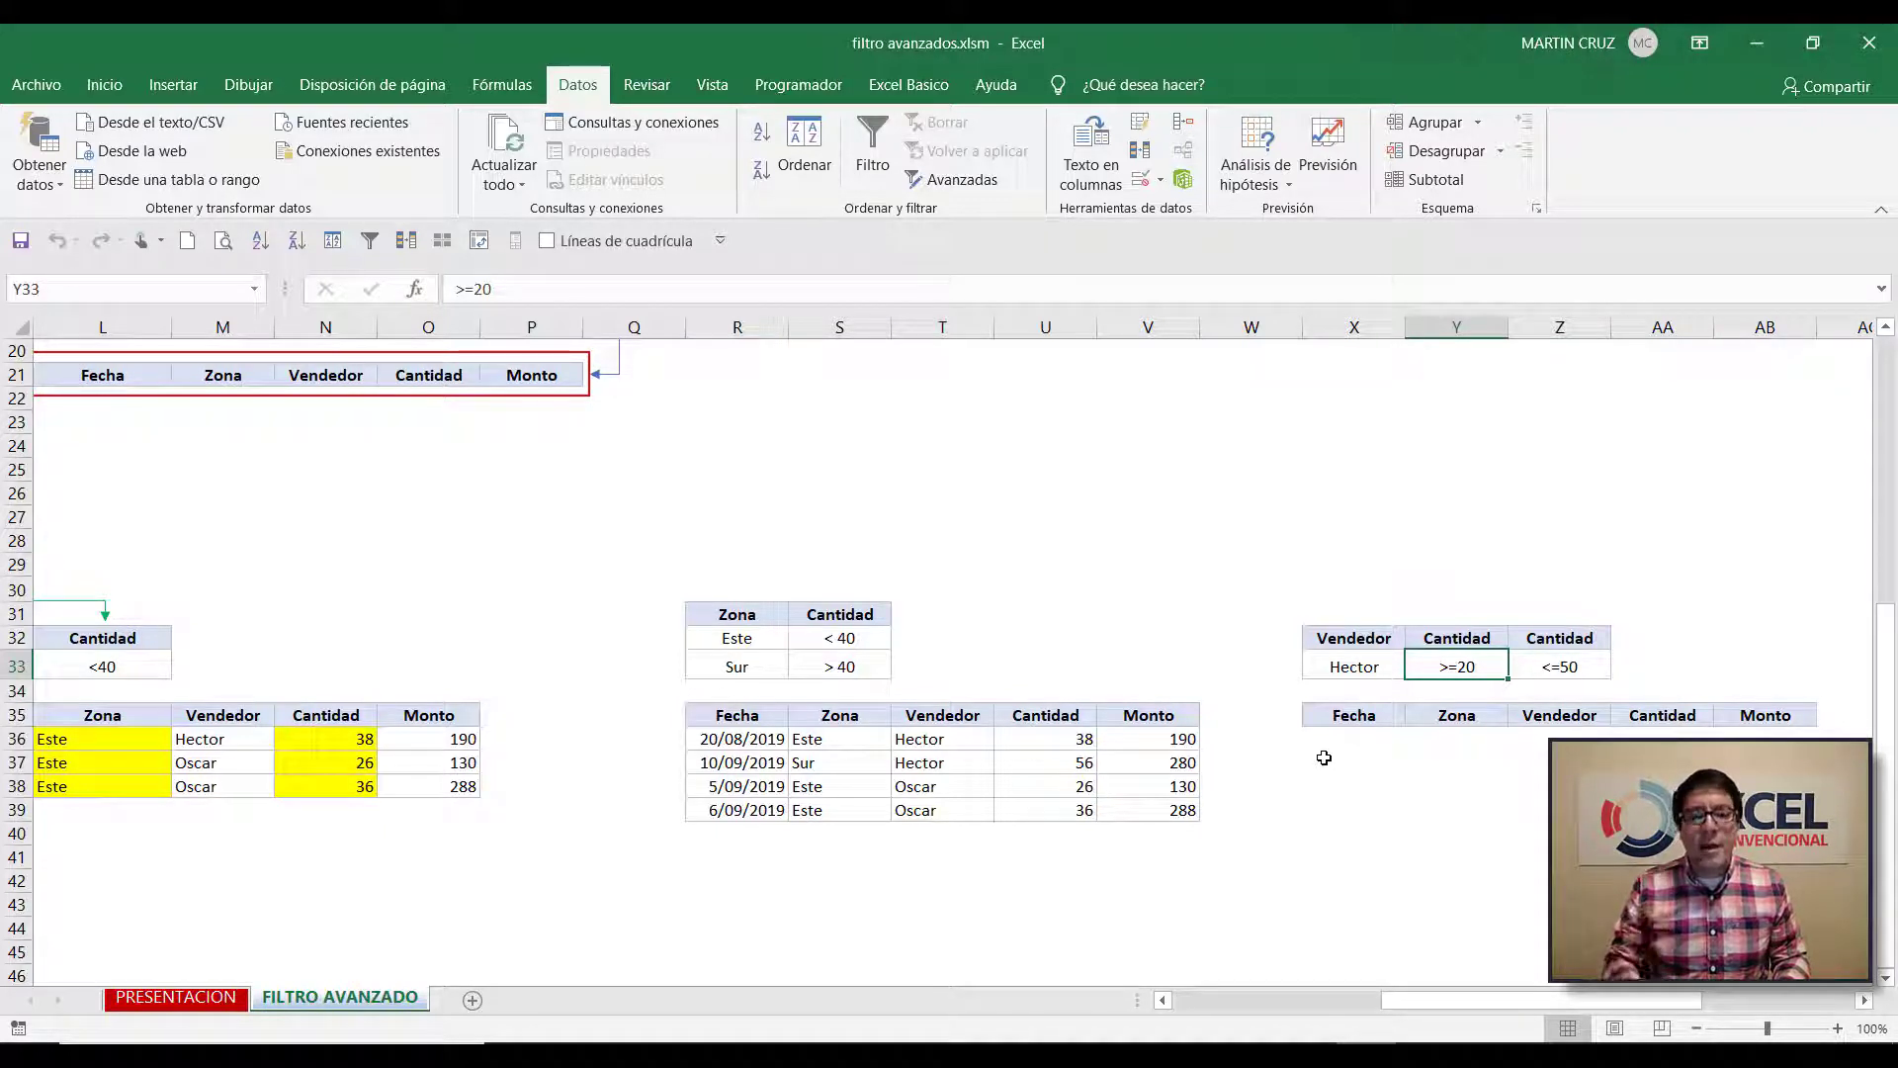
# Start an advanced filter on the sales list D35:H45 and set its criteria range to X32:Z33
pyautogui.press('Left')
pyautogui.press('Left')
pyautogui.press('Left')
pyautogui.press('Left')
pyautogui.press('Left')
pyautogui.press('Down')
pyautogui.press('Left')
pyautogui.press('Left')
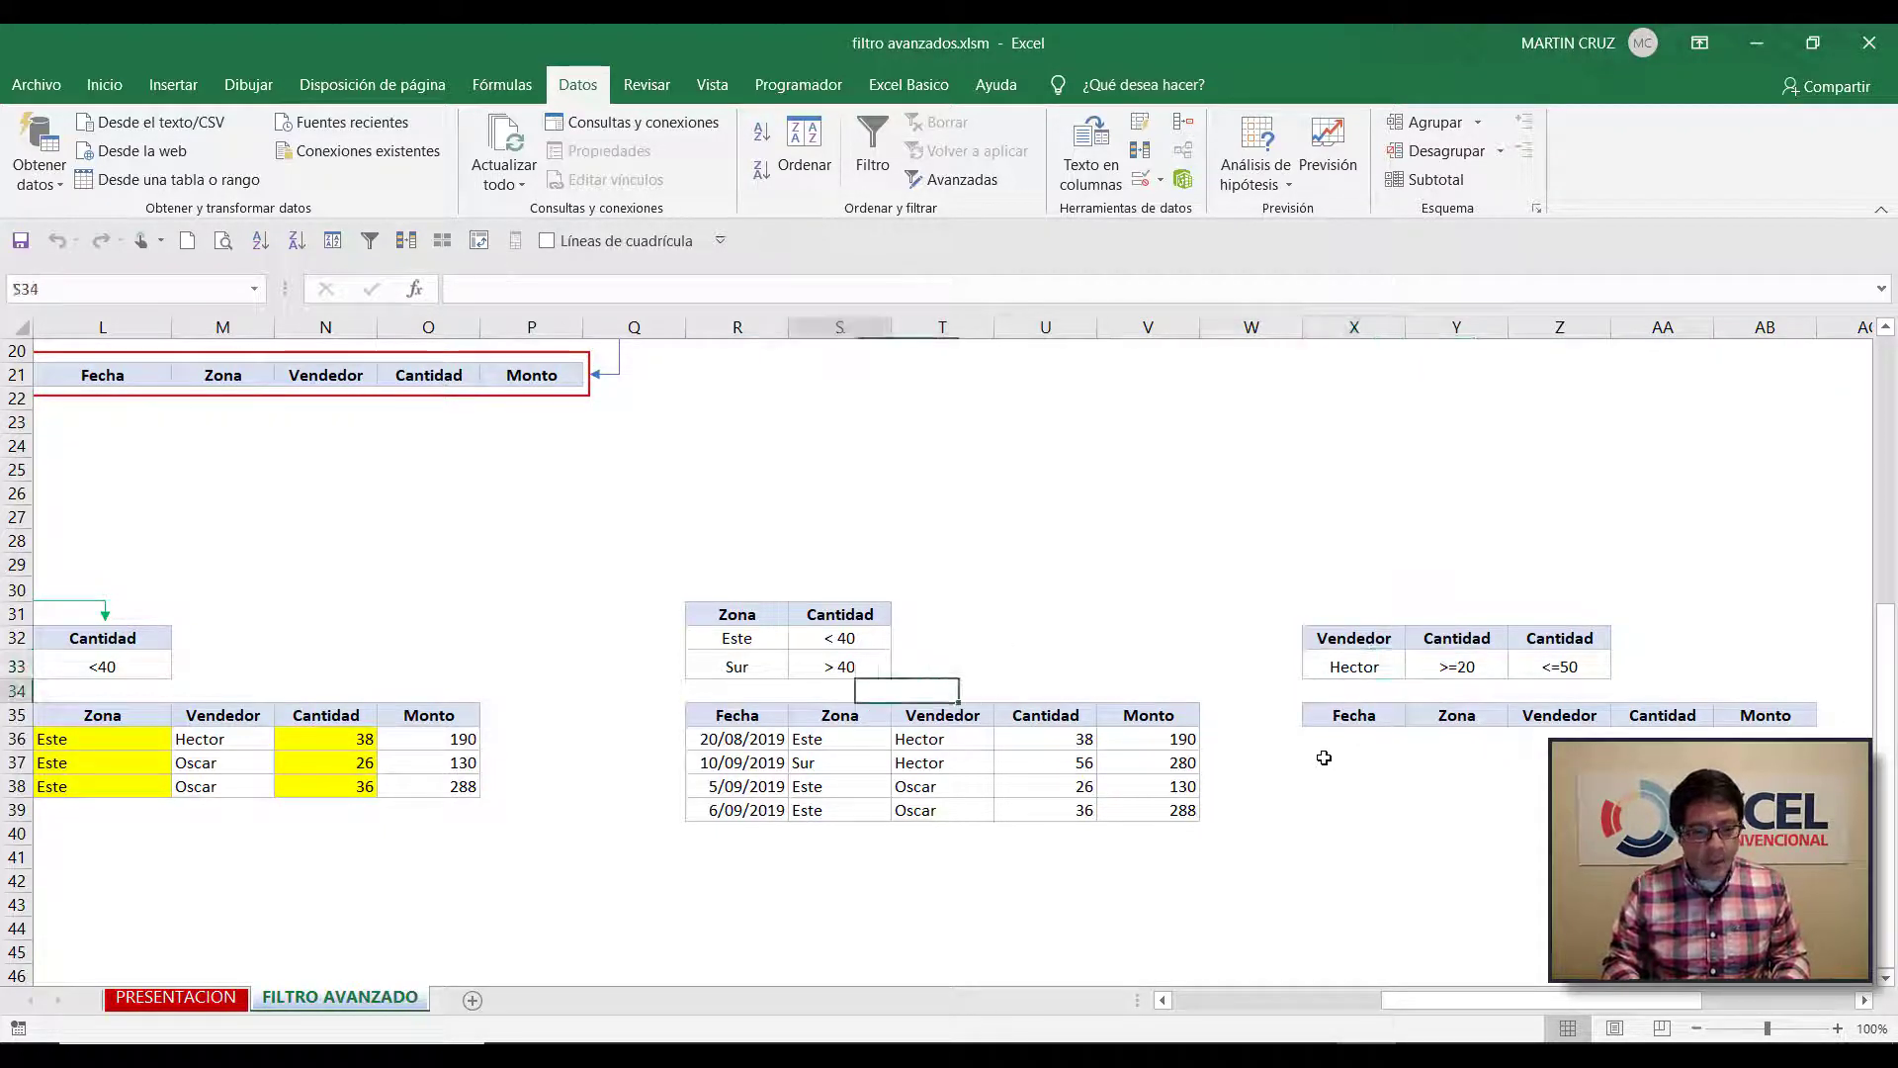
pyautogui.press('Left')
pyautogui.press('Left')
pyautogui.press('Left')
pyautogui.press('Left')
pyautogui.press('Left')
pyautogui.press('Left')
pyautogui.press('Left')
pyautogui.press('Left')
pyautogui.press('Left')
pyautogui.press('Left')
pyautogui.press('Left')
pyautogui.press('Down')
pyautogui.press('Down')
pyautogui.press('Down')
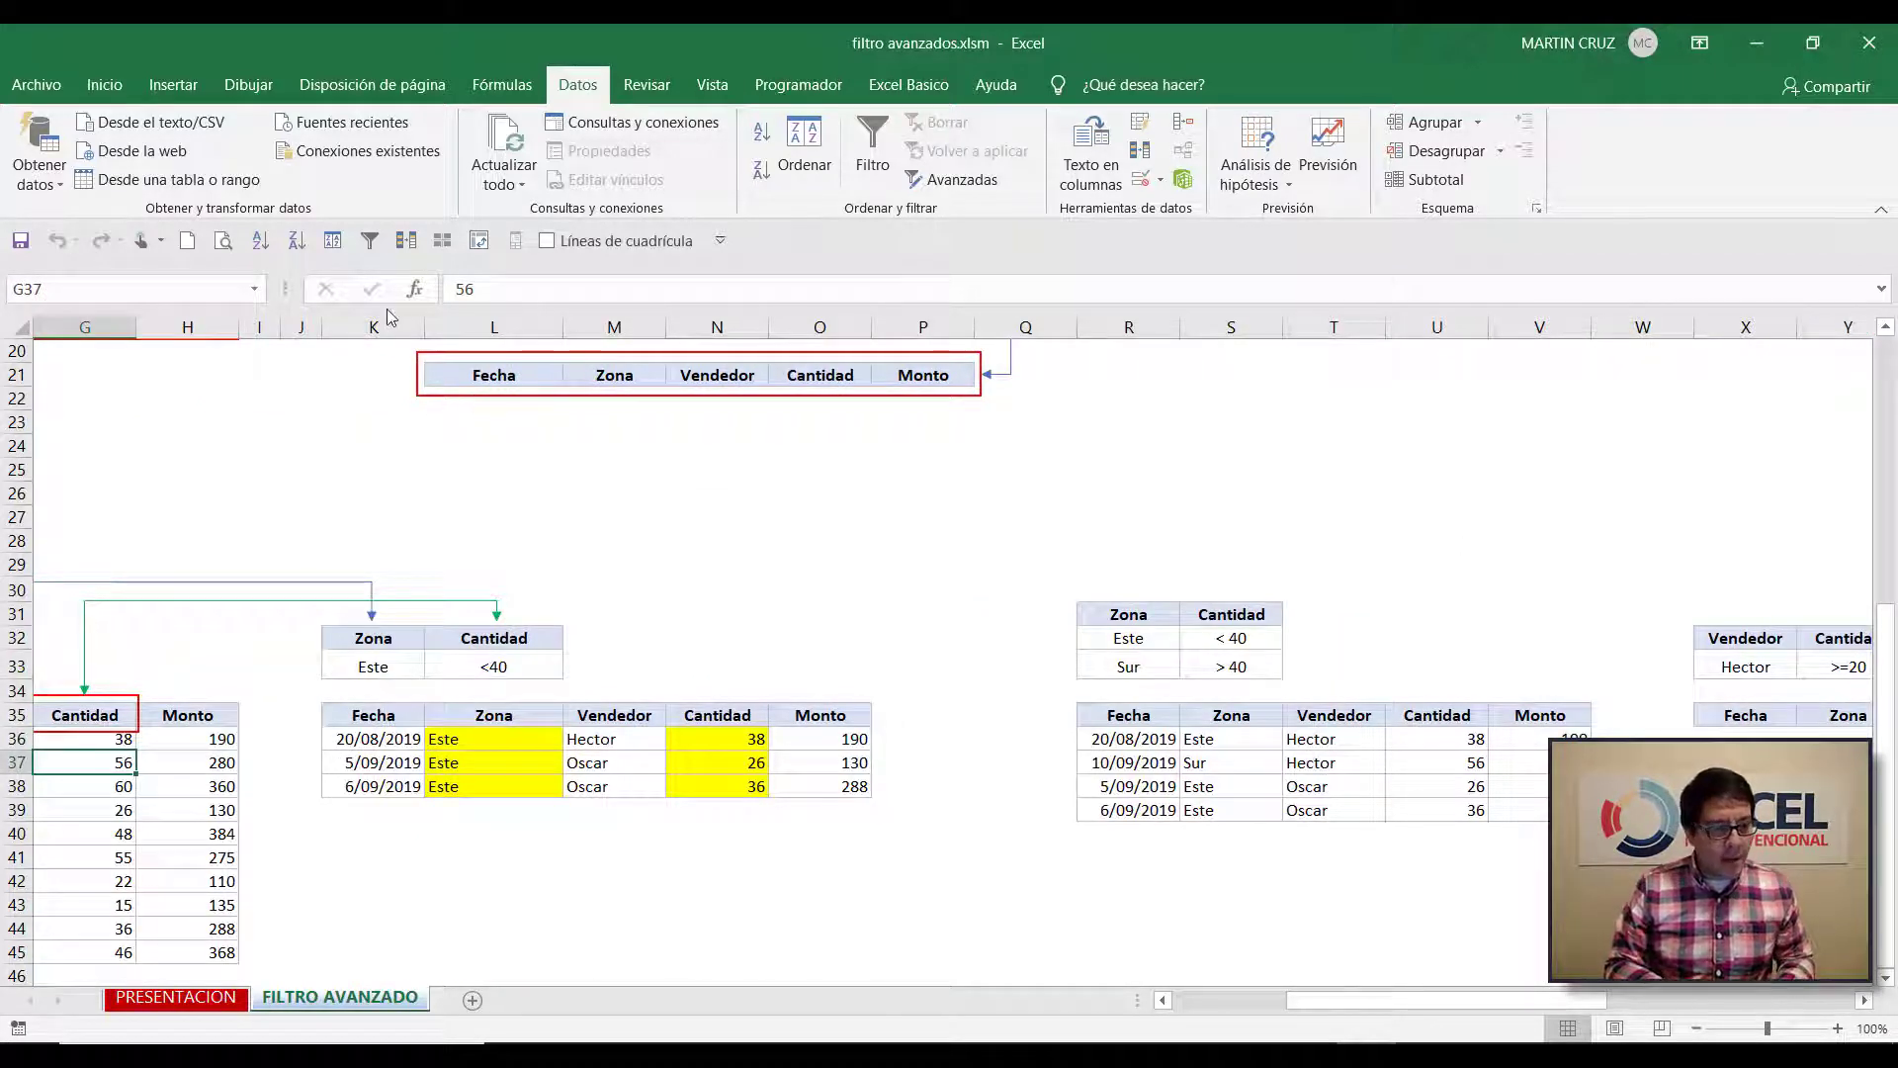
pyautogui.click(949, 181)
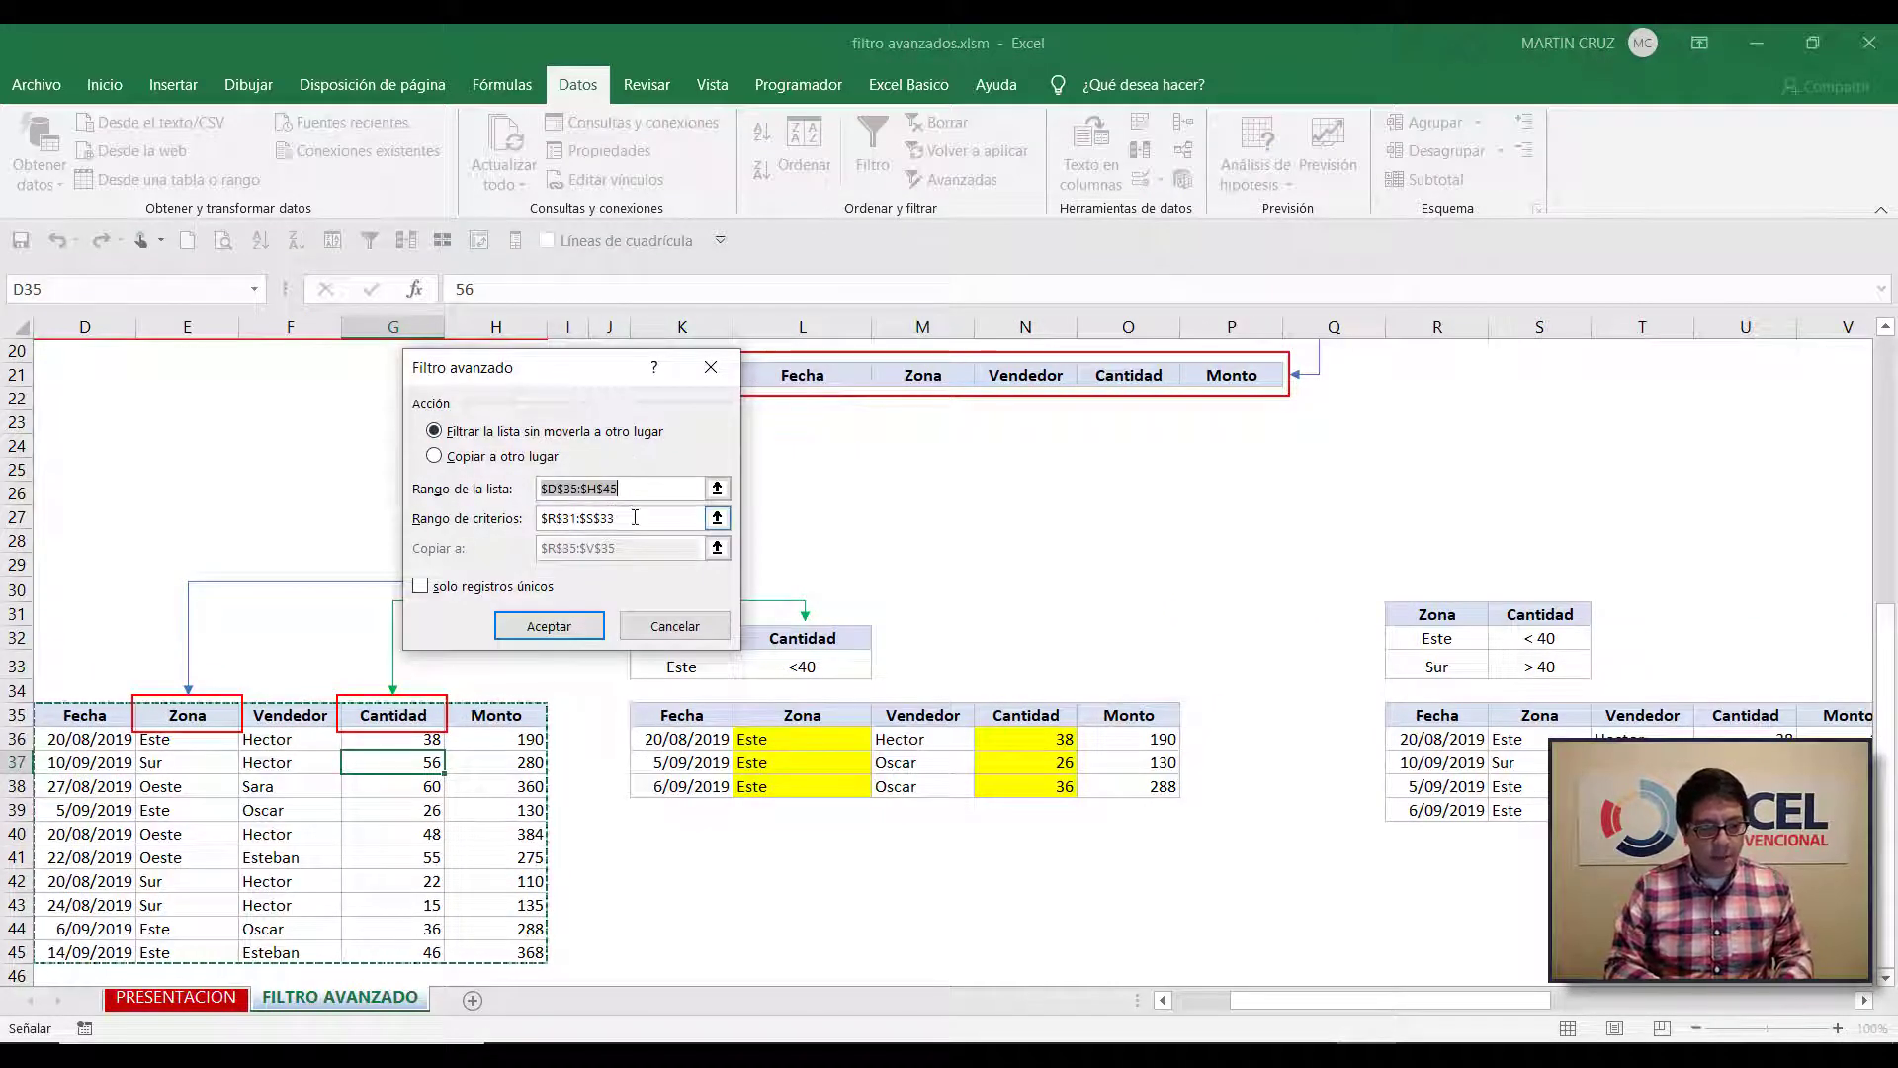
pyautogui.click(583, 520)
pyautogui.moveTo(583, 521); pyautogui.dragTo(536, 521)
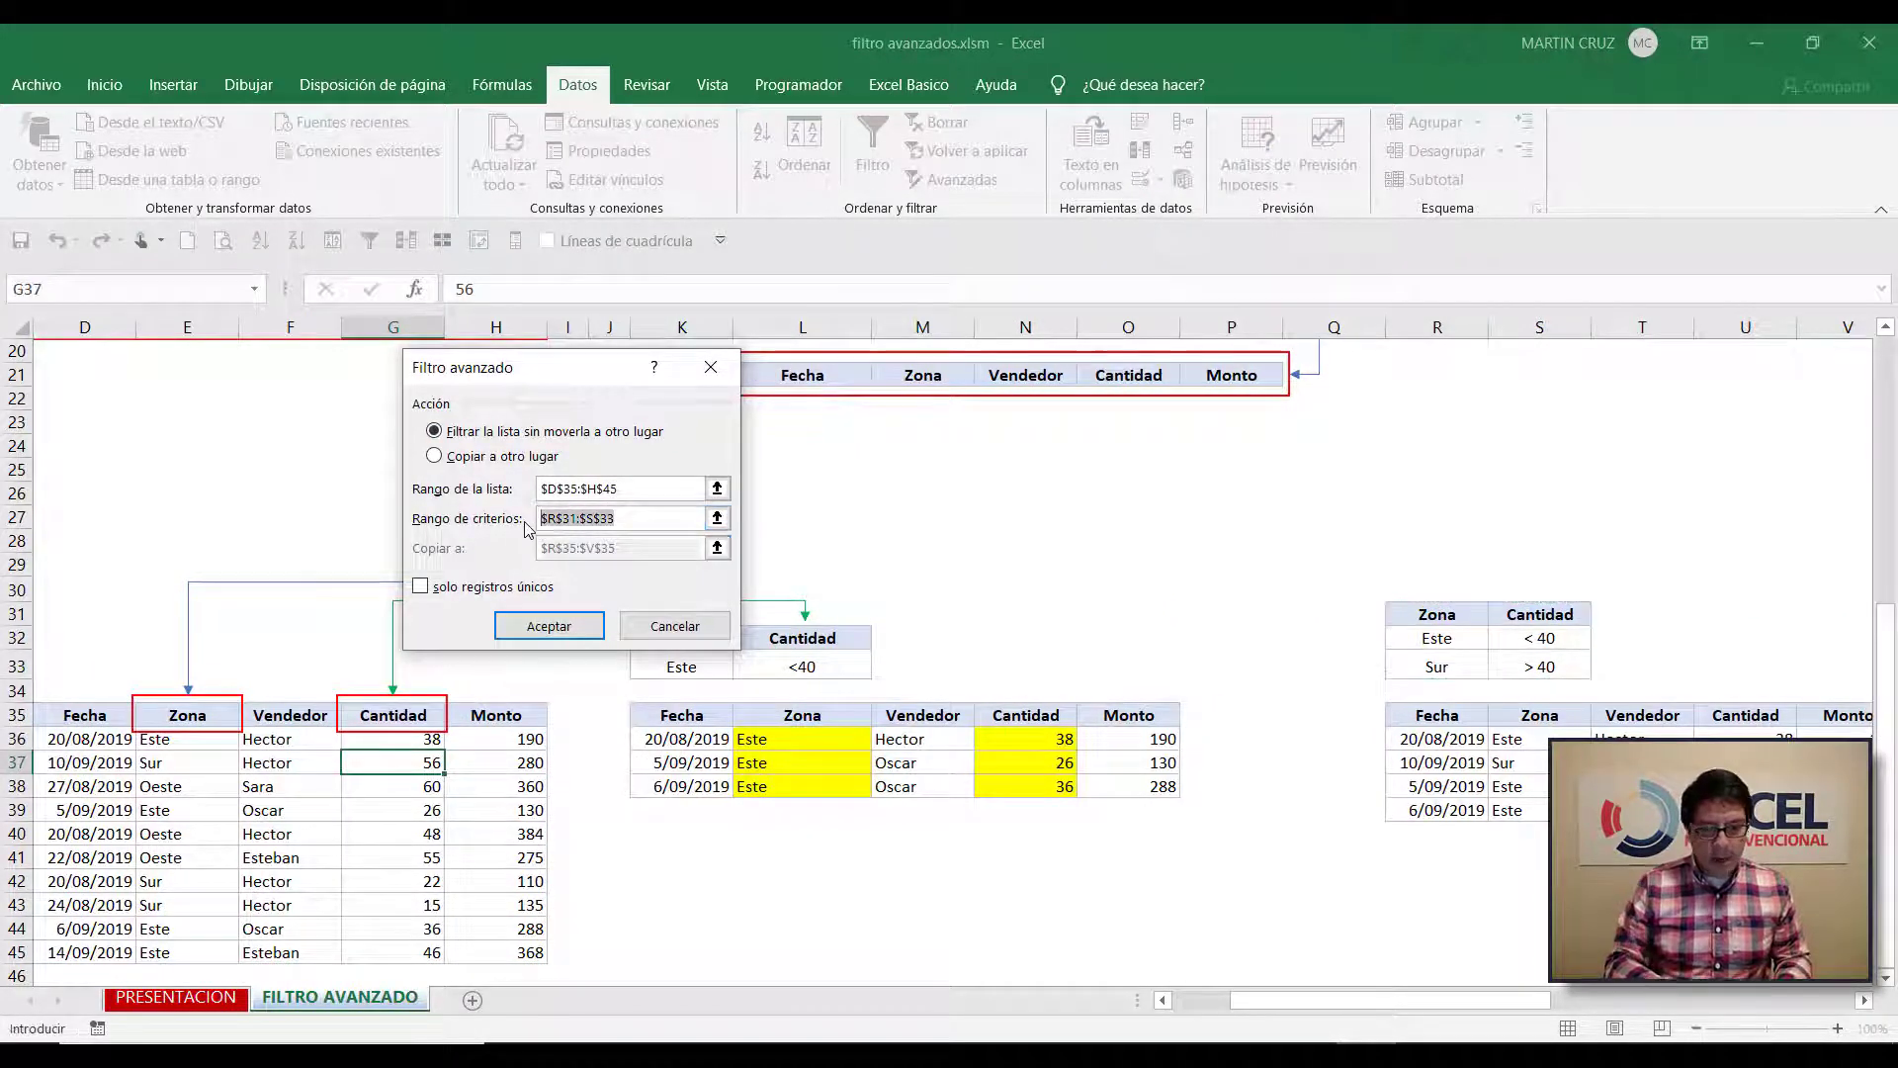
pyautogui.press('Delete')
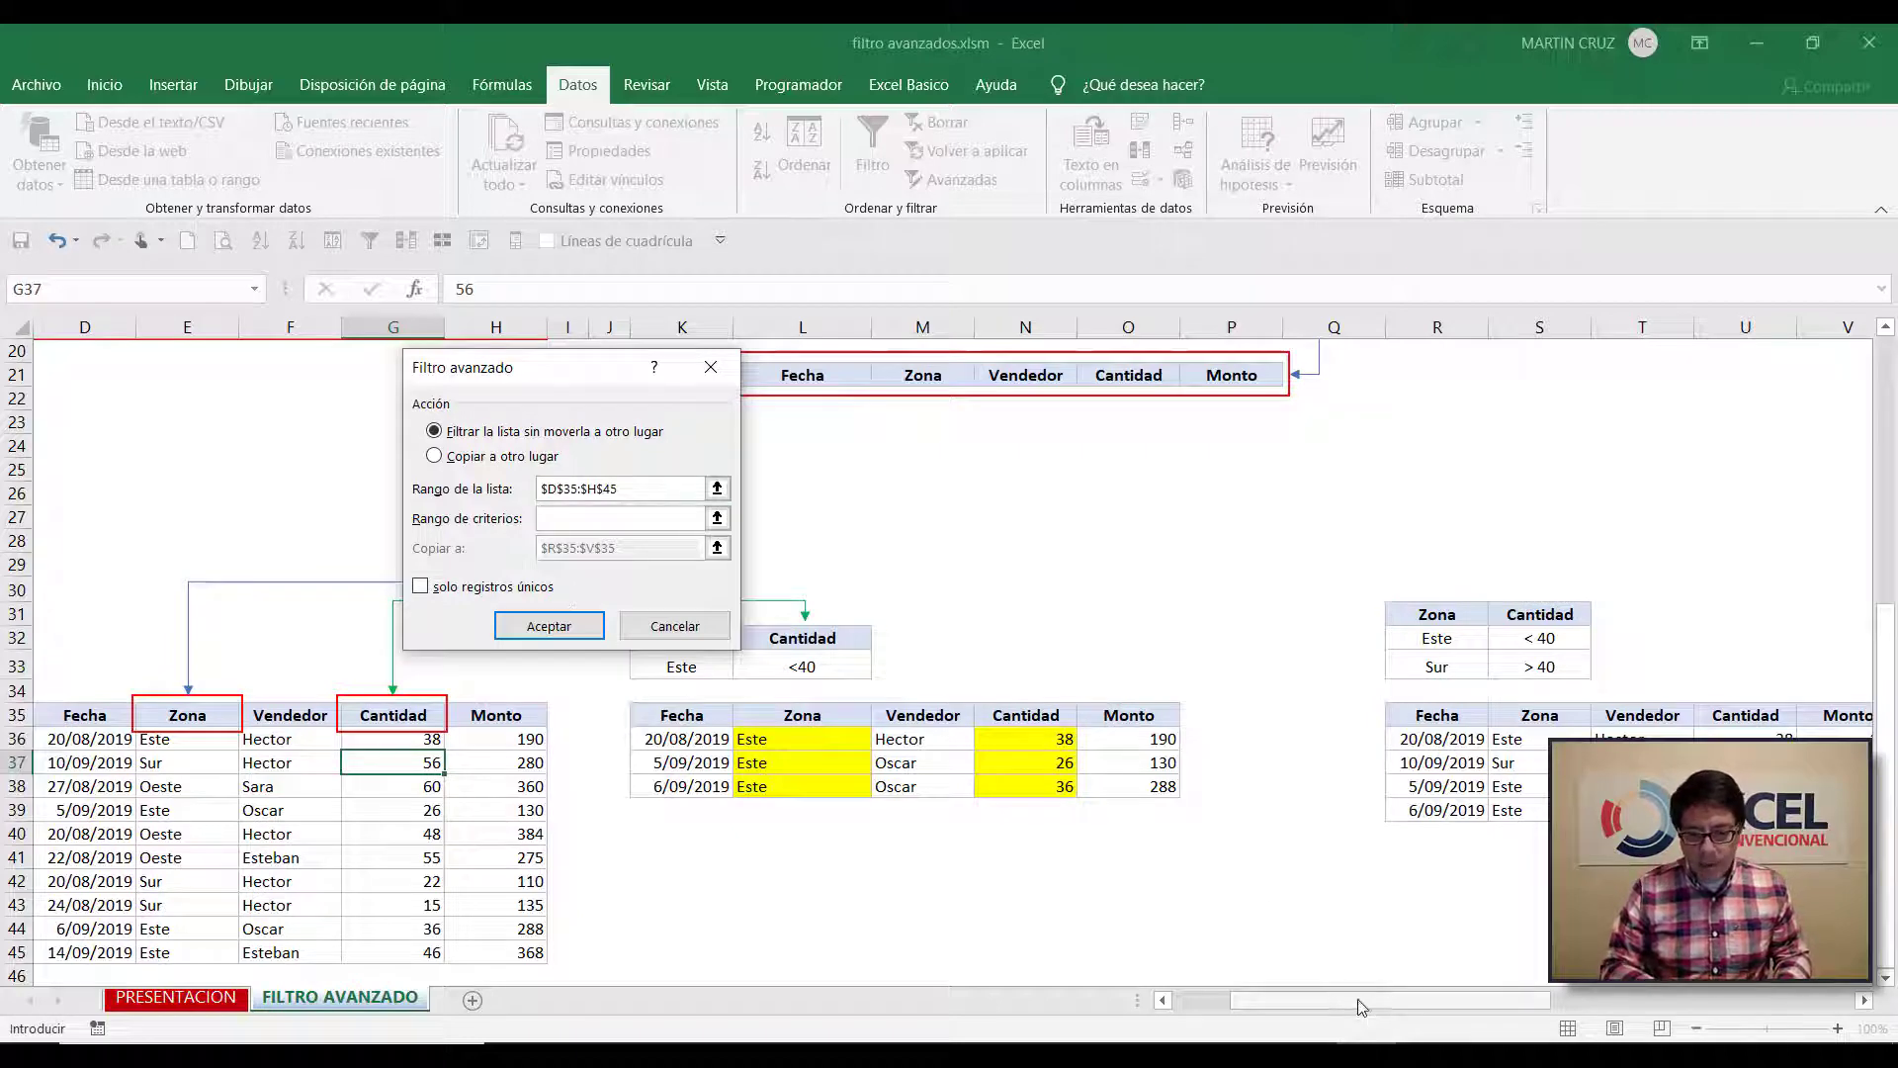
pyautogui.moveTo(1356, 998); pyautogui.dragTo(1531, 1003)
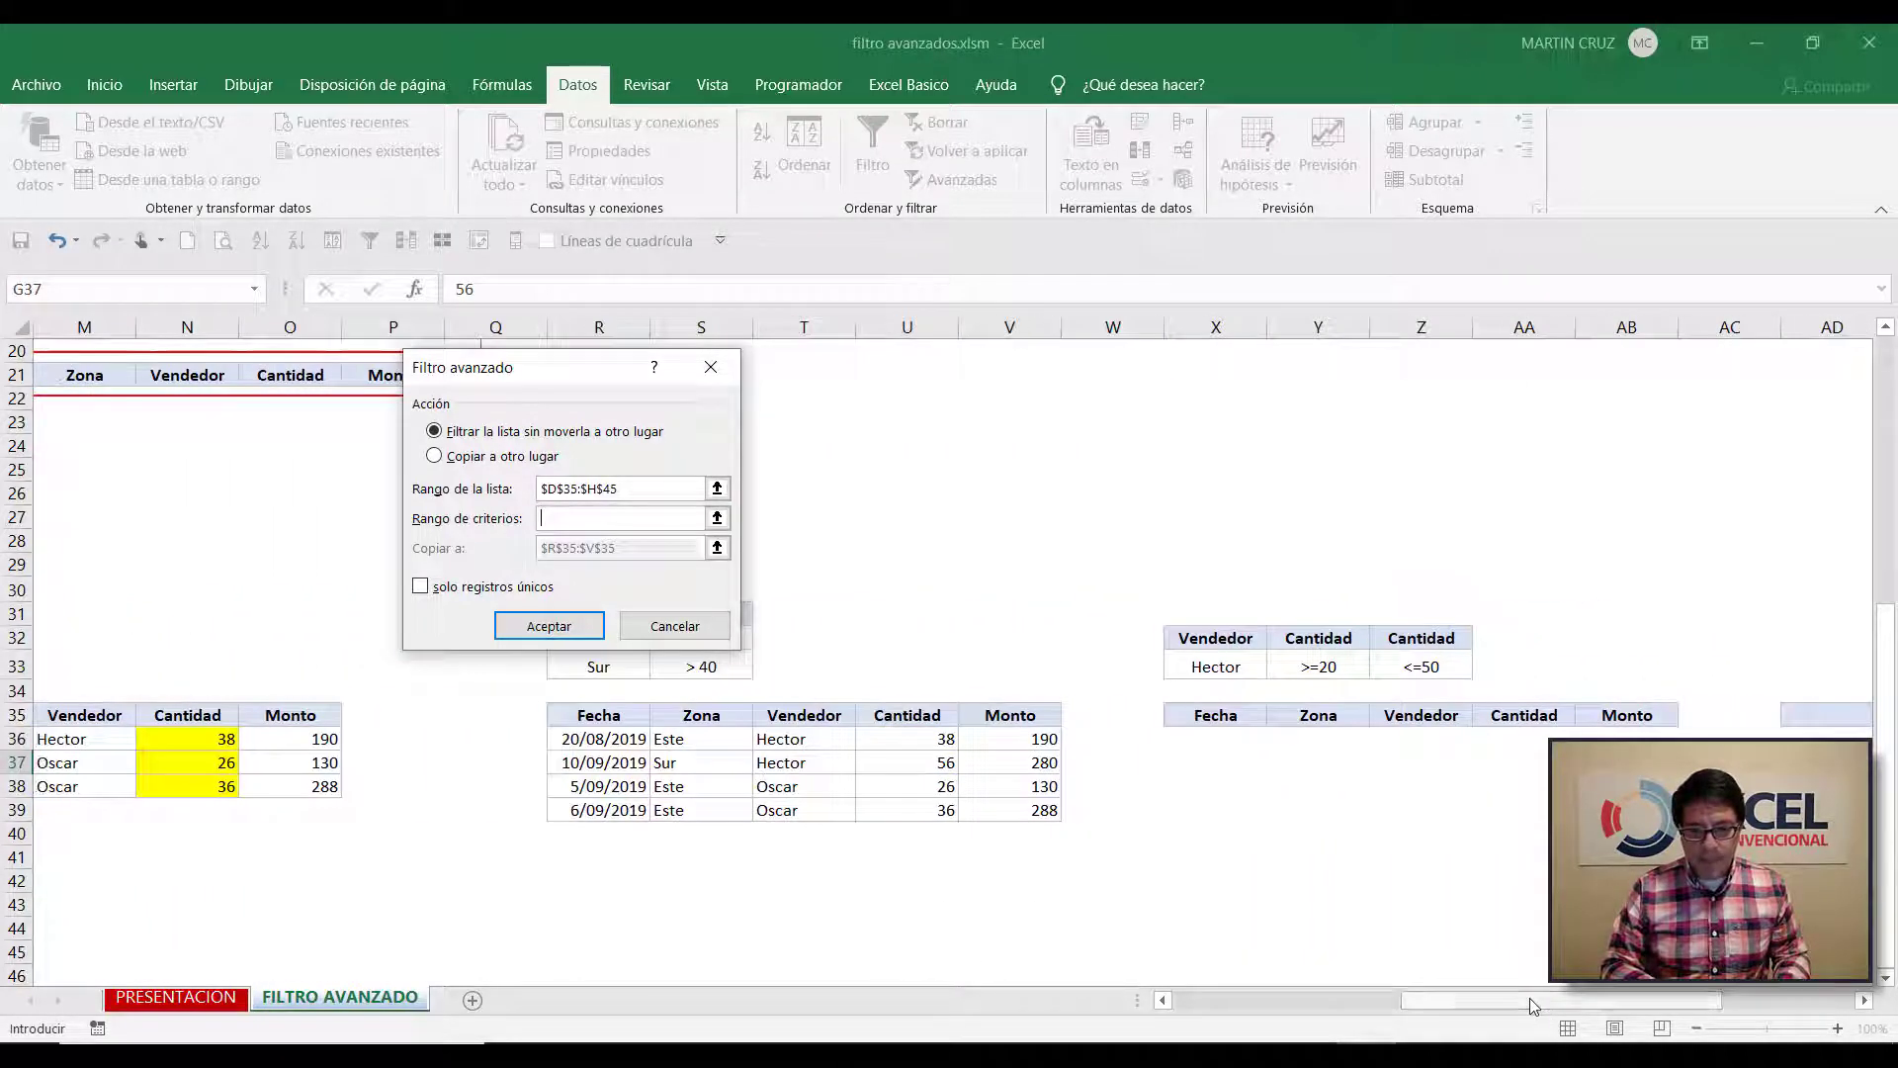
pyautogui.moveTo(1236, 640); pyautogui.dragTo(1396, 664)
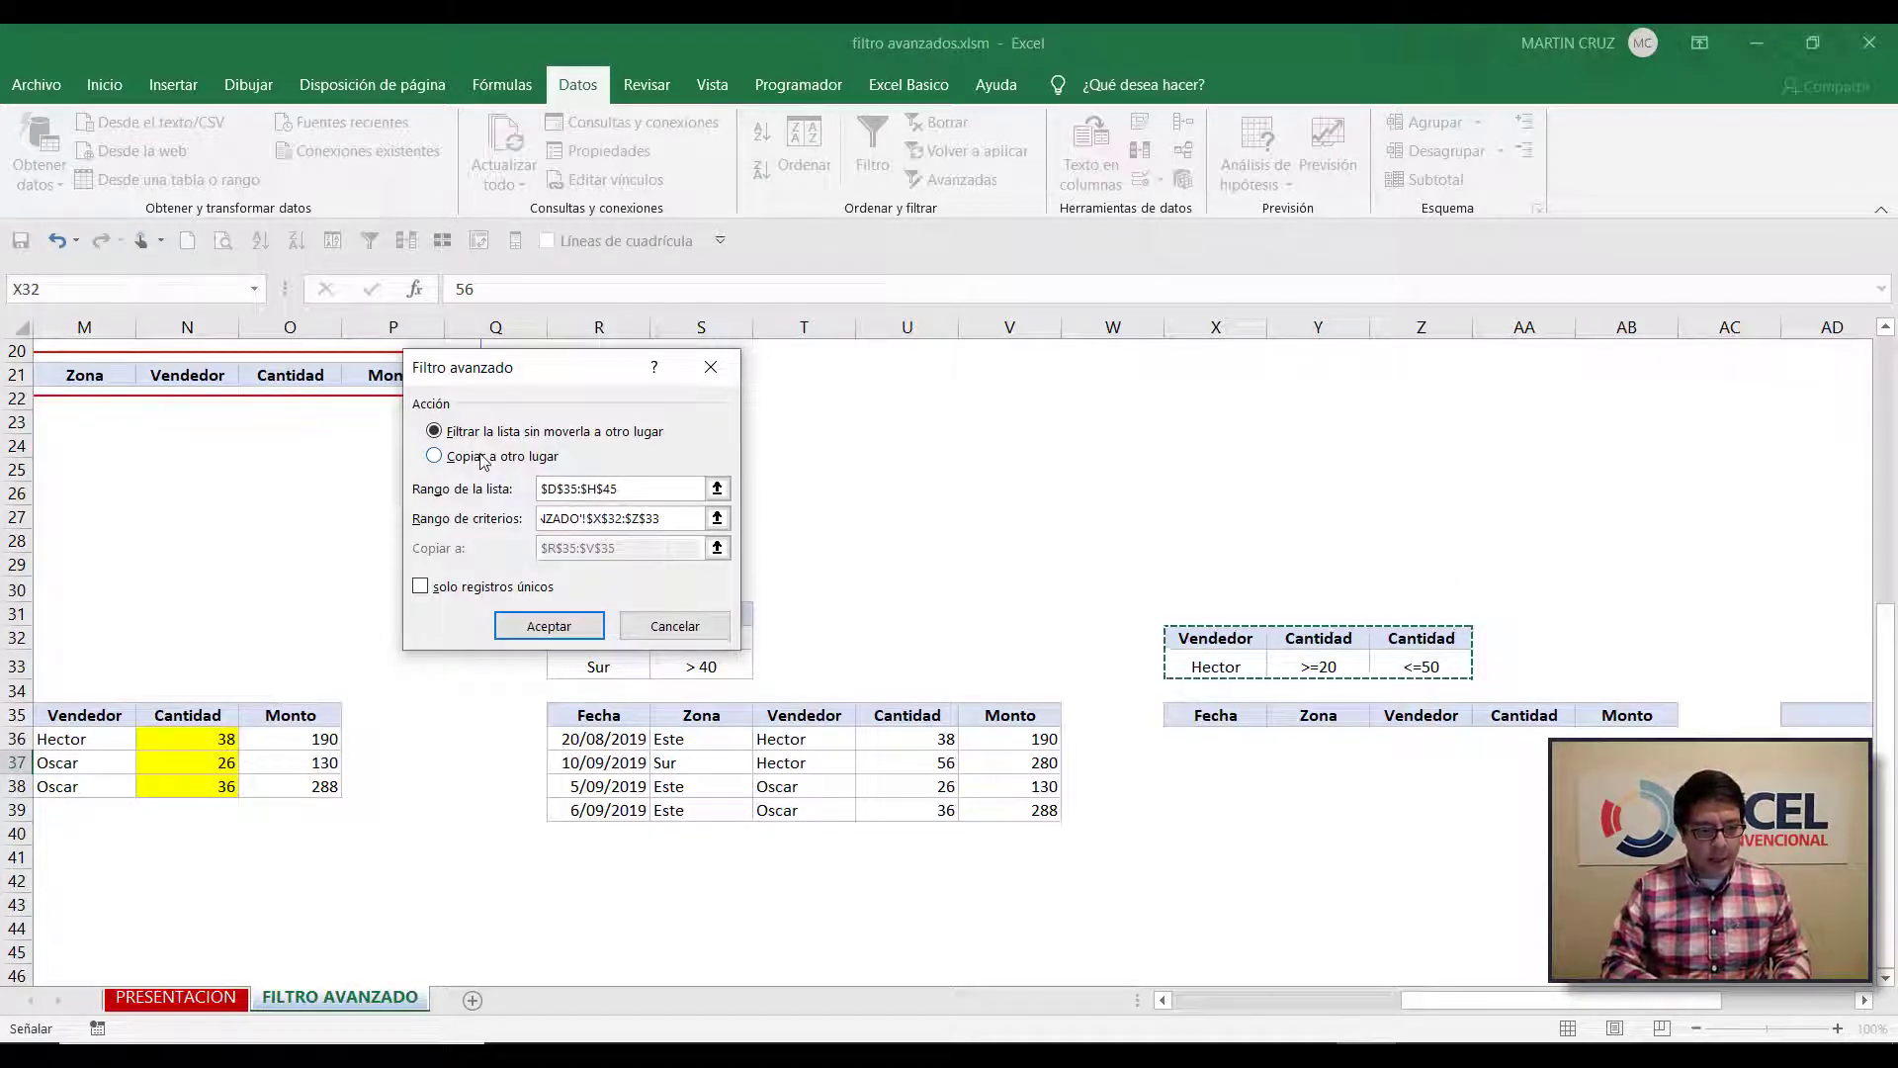
# Set the filter to copy its results to another location, the headers in X35:AB35, and run it
pyautogui.click(434, 455)
pyautogui.click(643, 552)
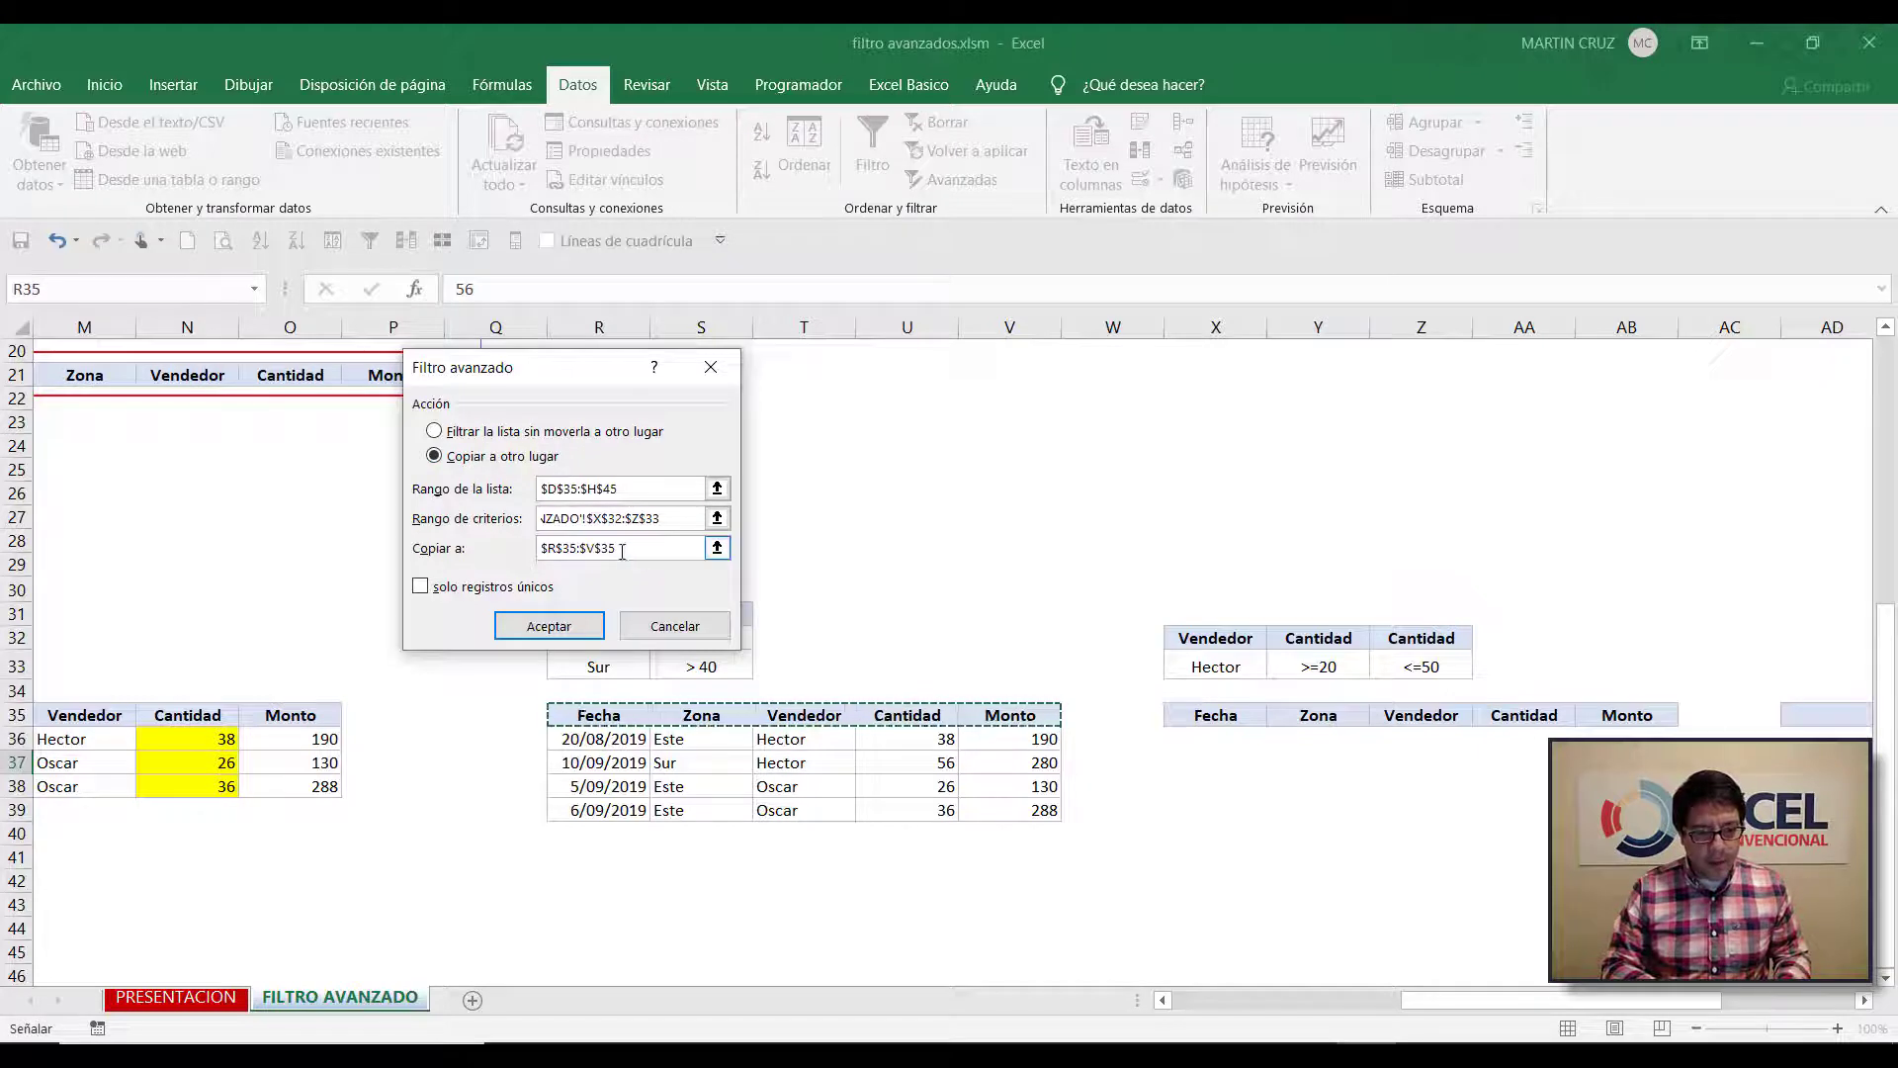
pyautogui.moveTo(643, 551); pyautogui.dragTo(533, 551)
pyautogui.press('BackSpace')
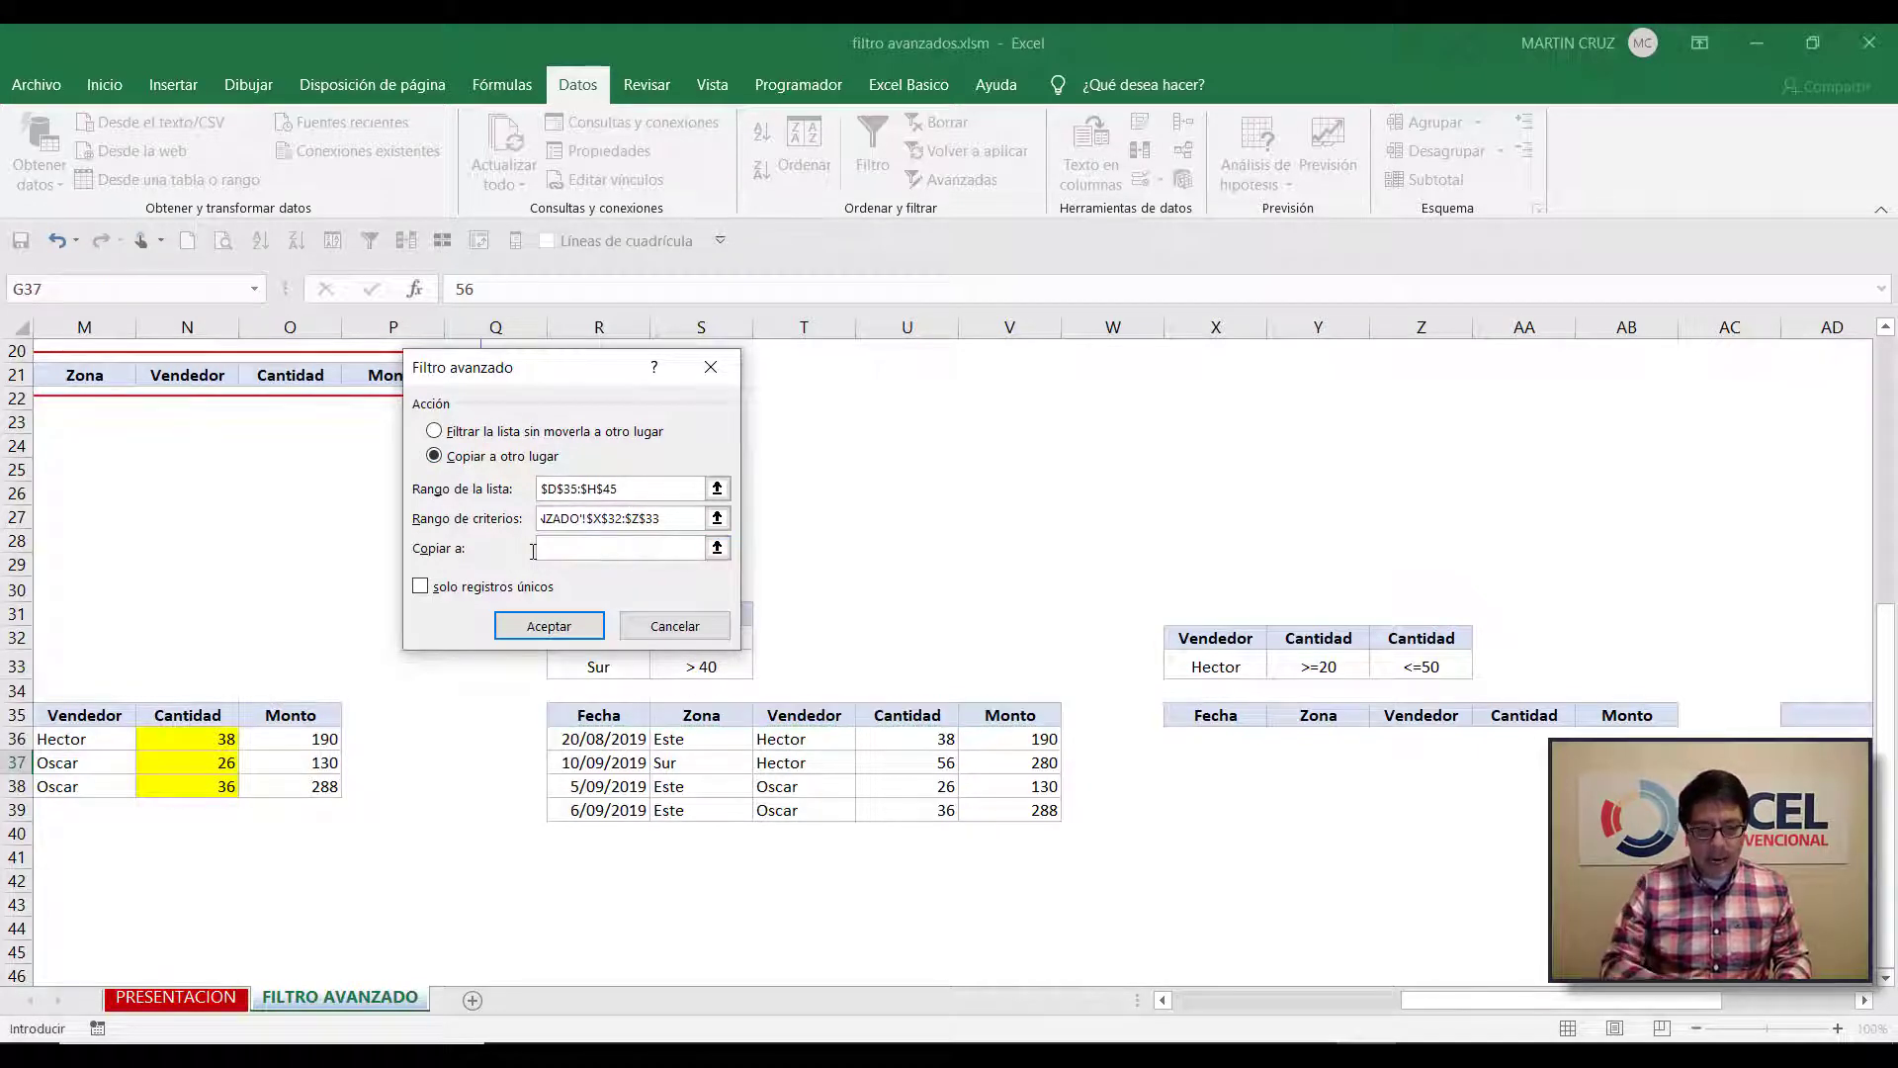
pyautogui.click(1194, 714)
pyautogui.moveTo(1195, 714); pyautogui.dragTo(1633, 716)
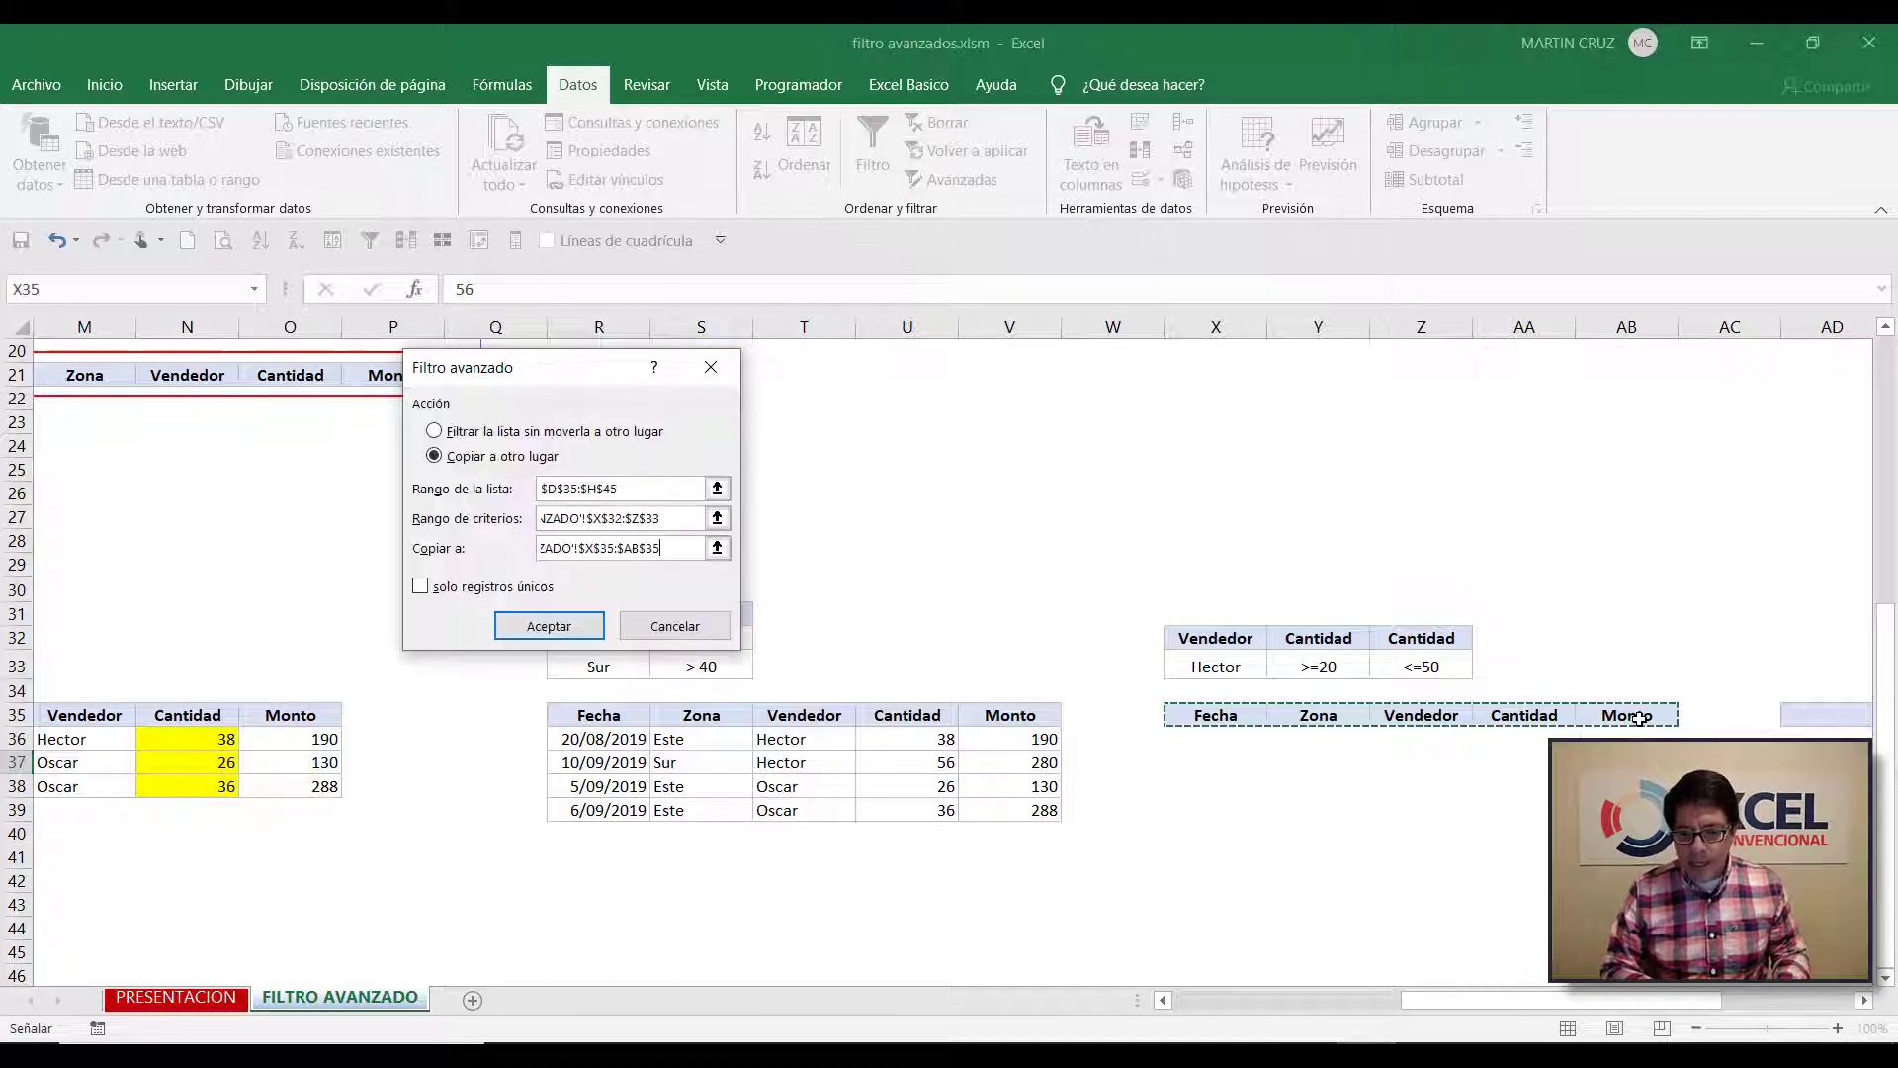
pyautogui.click(571, 629)
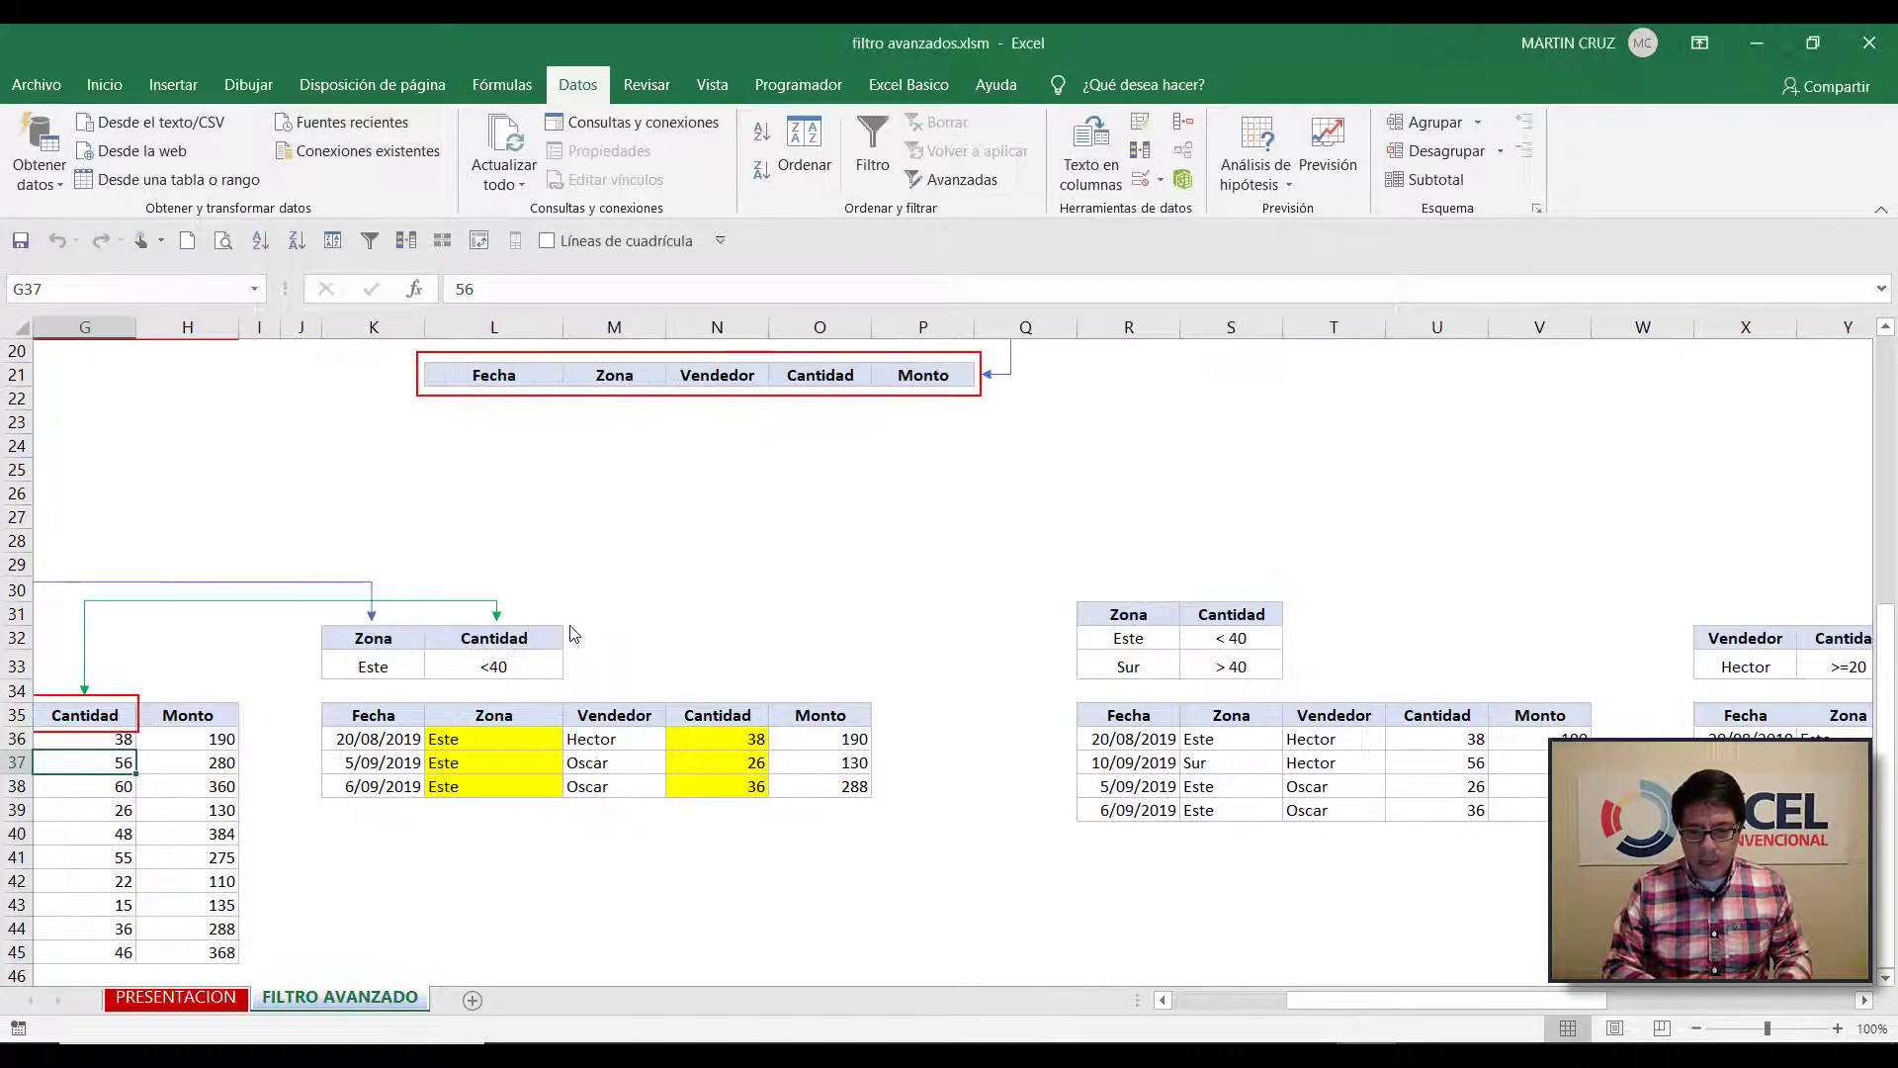
# Check the Vendedor and Cantidad values of the records extracted under the third criteria table in Z36:AA38
pyautogui.moveTo(1567, 998); pyautogui.dragTo(1742, 999)
pyautogui.click(1094, 738)
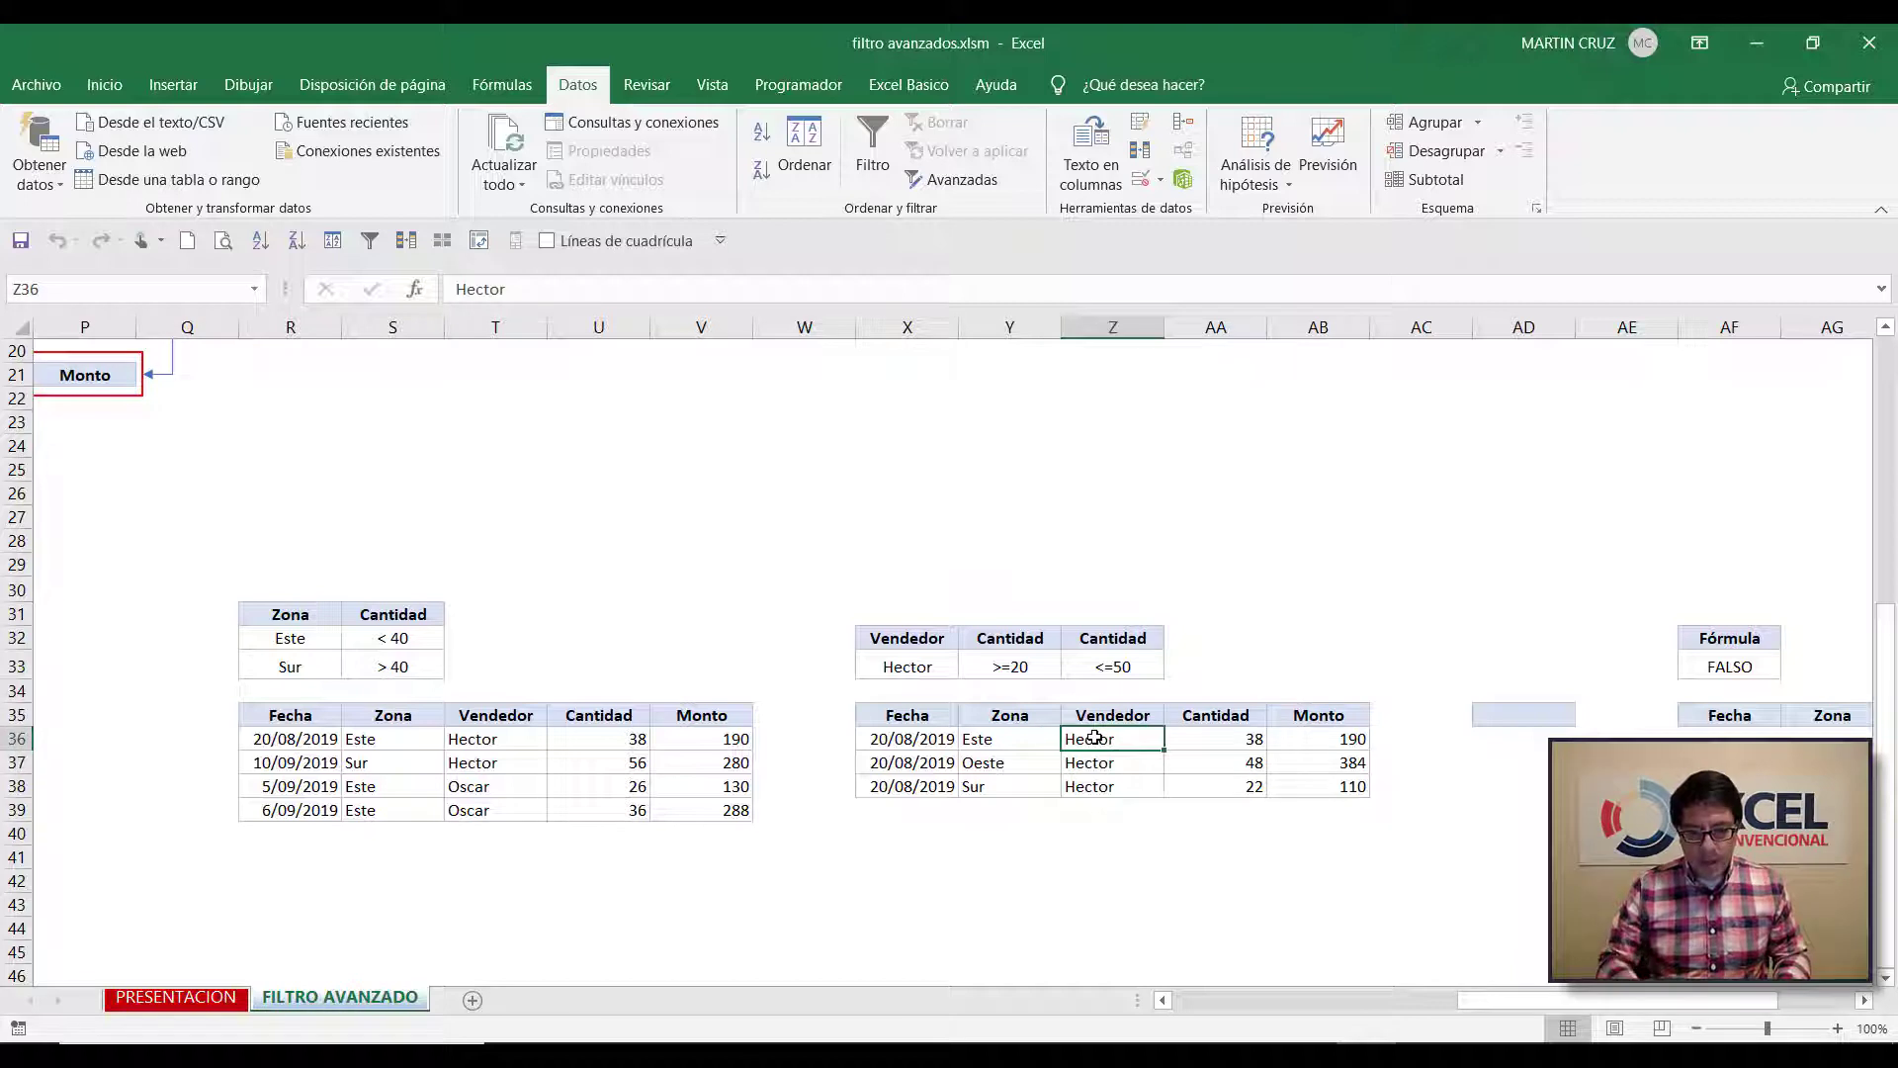
pyautogui.press('Right')
pyautogui.press('Down')
pyautogui.press('Down')
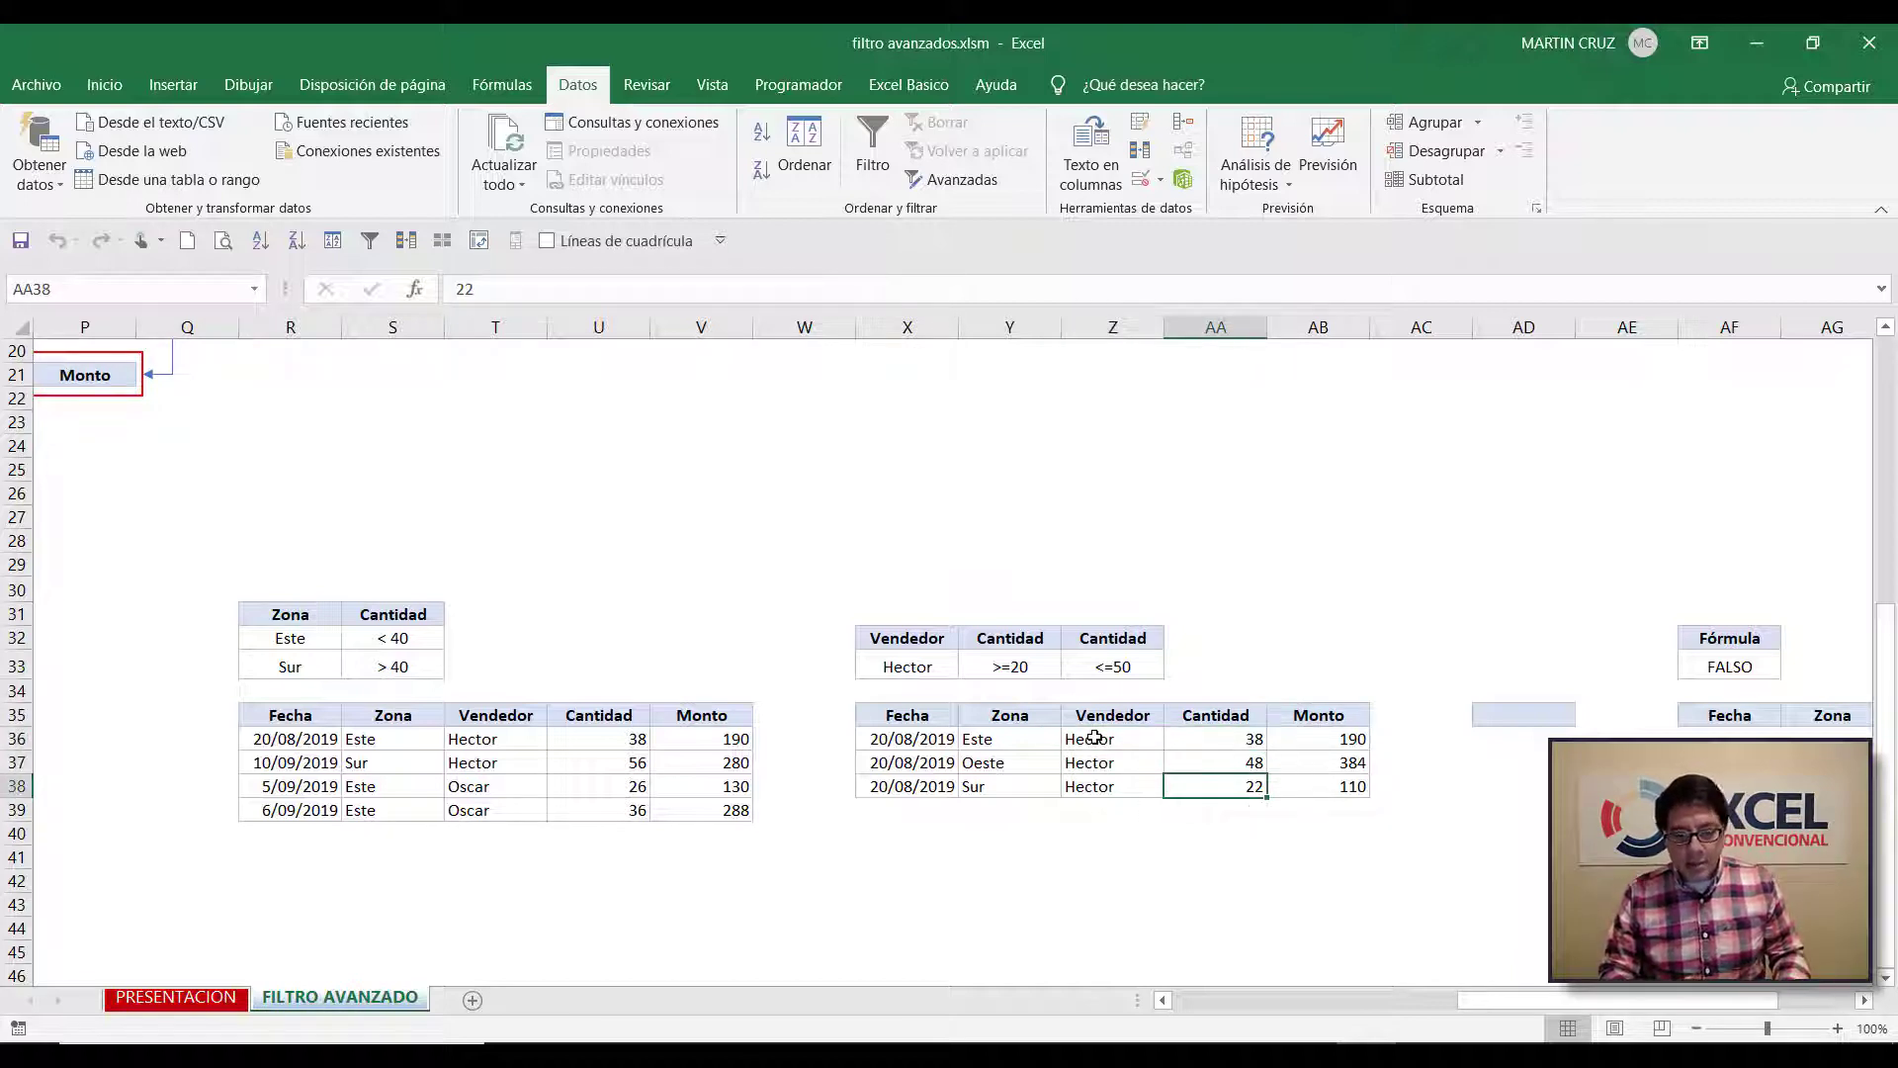
pyautogui.press('Up')
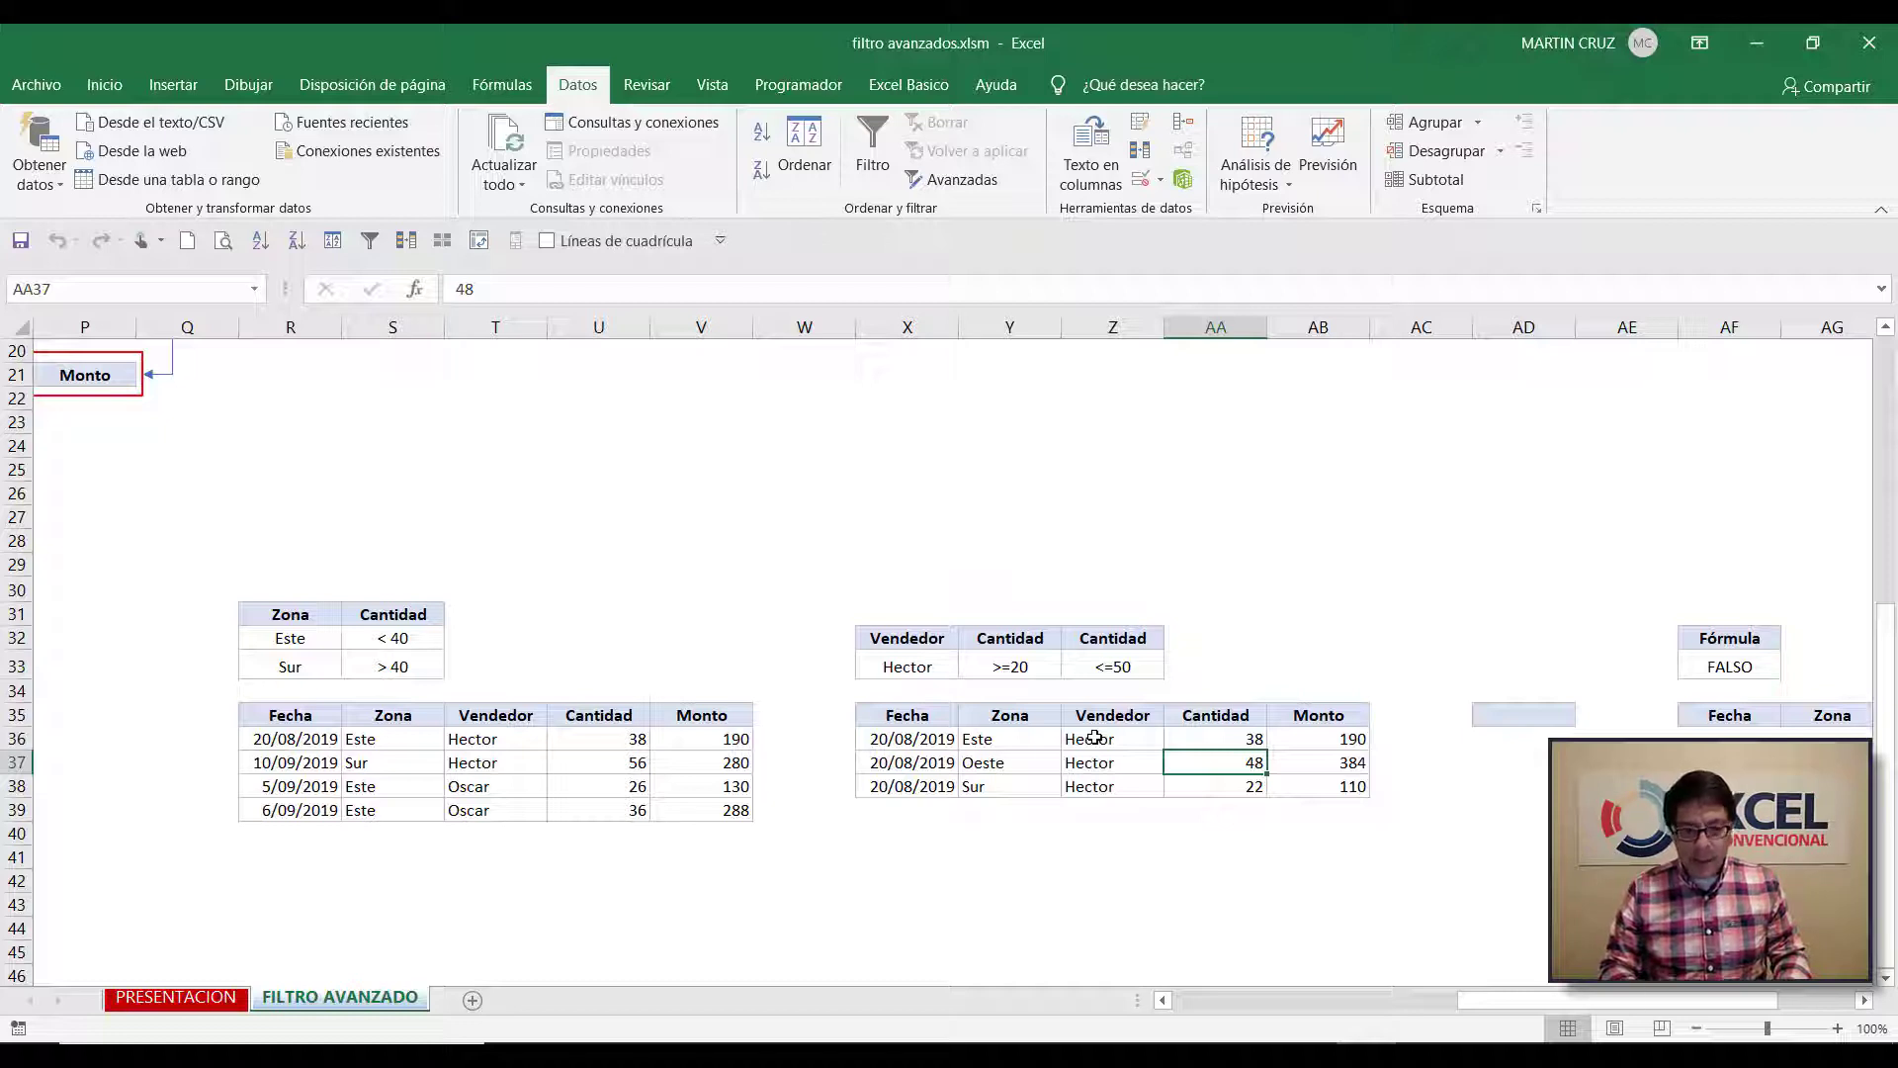
pyautogui.press('Up')
pyautogui.hotkey('shift', 'Down')
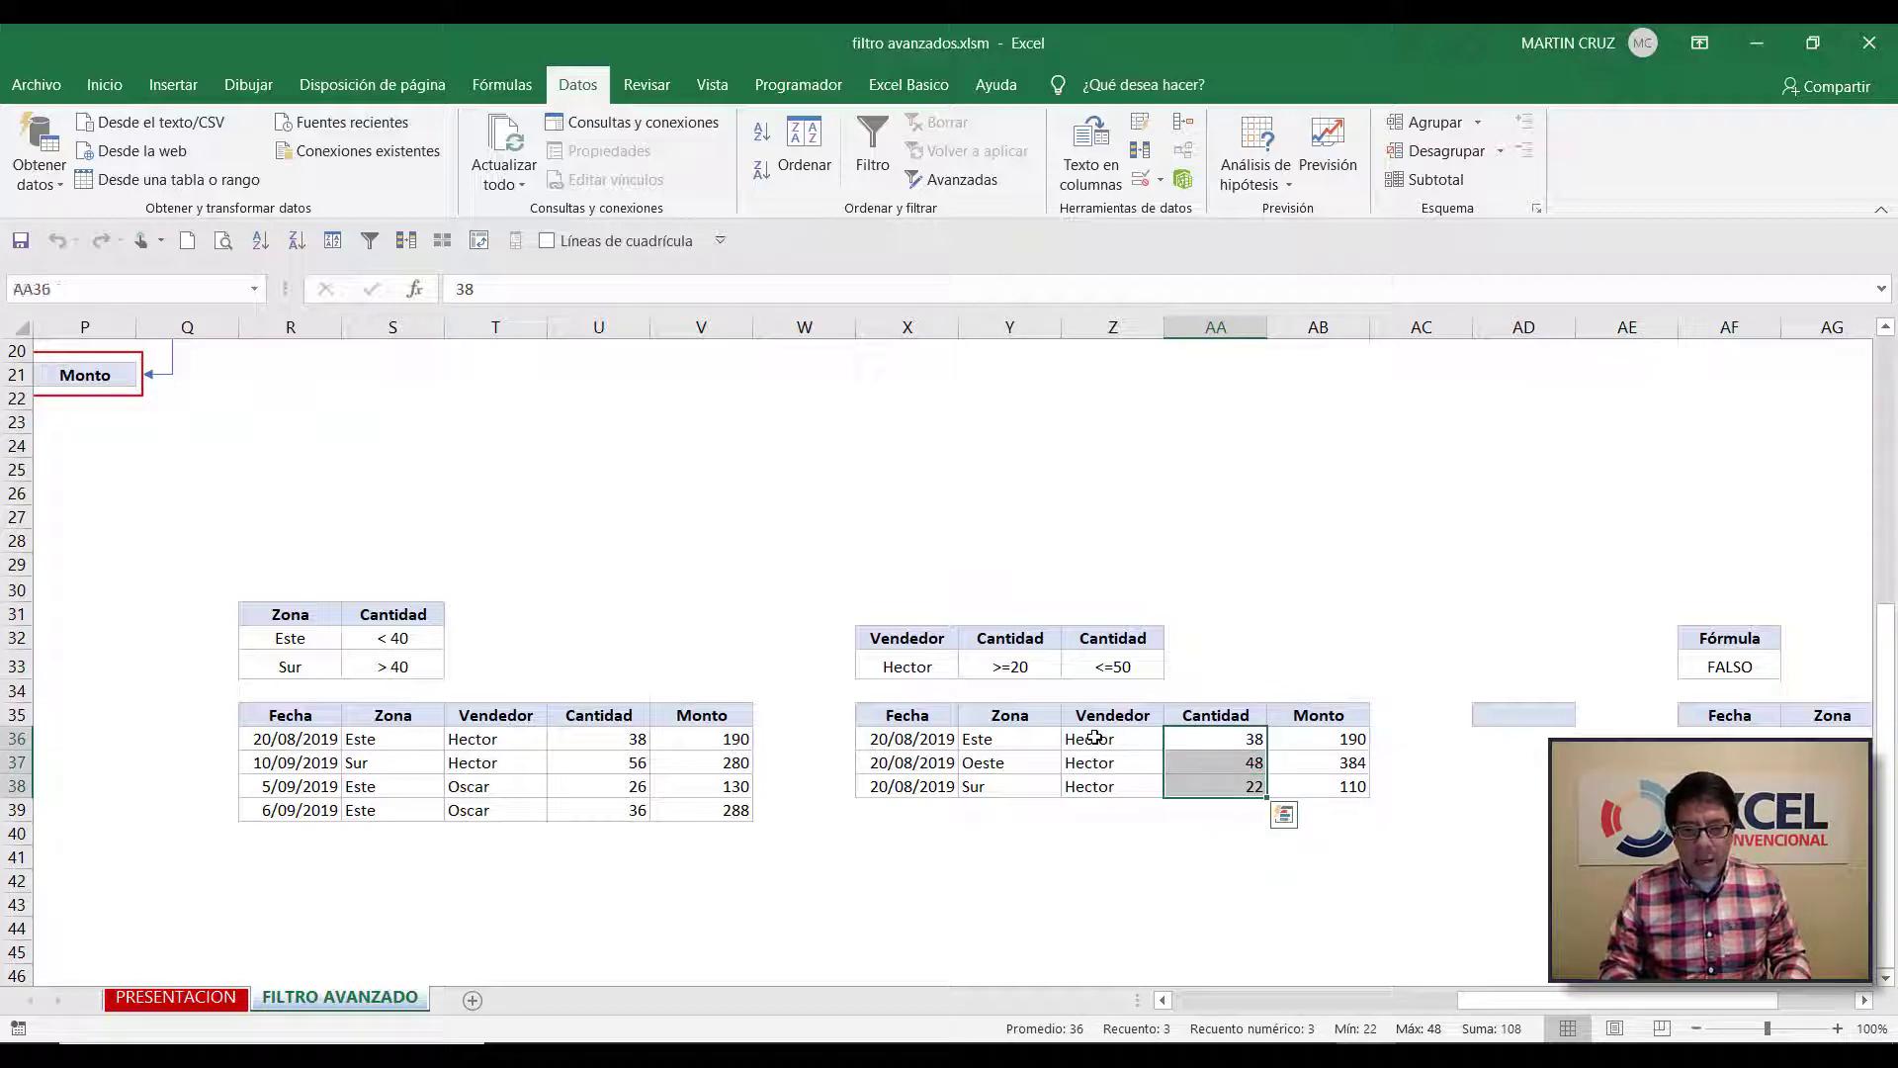
# Return to the sales list and check the Zona, Vendedor and Cantidad of the record in row 37
pyautogui.press('Left')
pyautogui.hotkey('shift', 'Down')
pyautogui.press('Left')
pyautogui.press('Left')
pyautogui.press('Left')
pyautogui.press('Left')
pyautogui.press('Left')
pyautogui.press('Left')
pyautogui.press('Left')
pyautogui.press('Left')
pyautogui.press('Left')
pyautogui.press('Left')
pyautogui.press('Left')
pyautogui.press('Left')
pyautogui.press('Left')
pyautogui.press('Left')
pyautogui.press('Left')
pyautogui.press('Left')
pyautogui.press('Left')
pyautogui.press('Left')
pyautogui.press('Left')
pyautogui.press('Left')
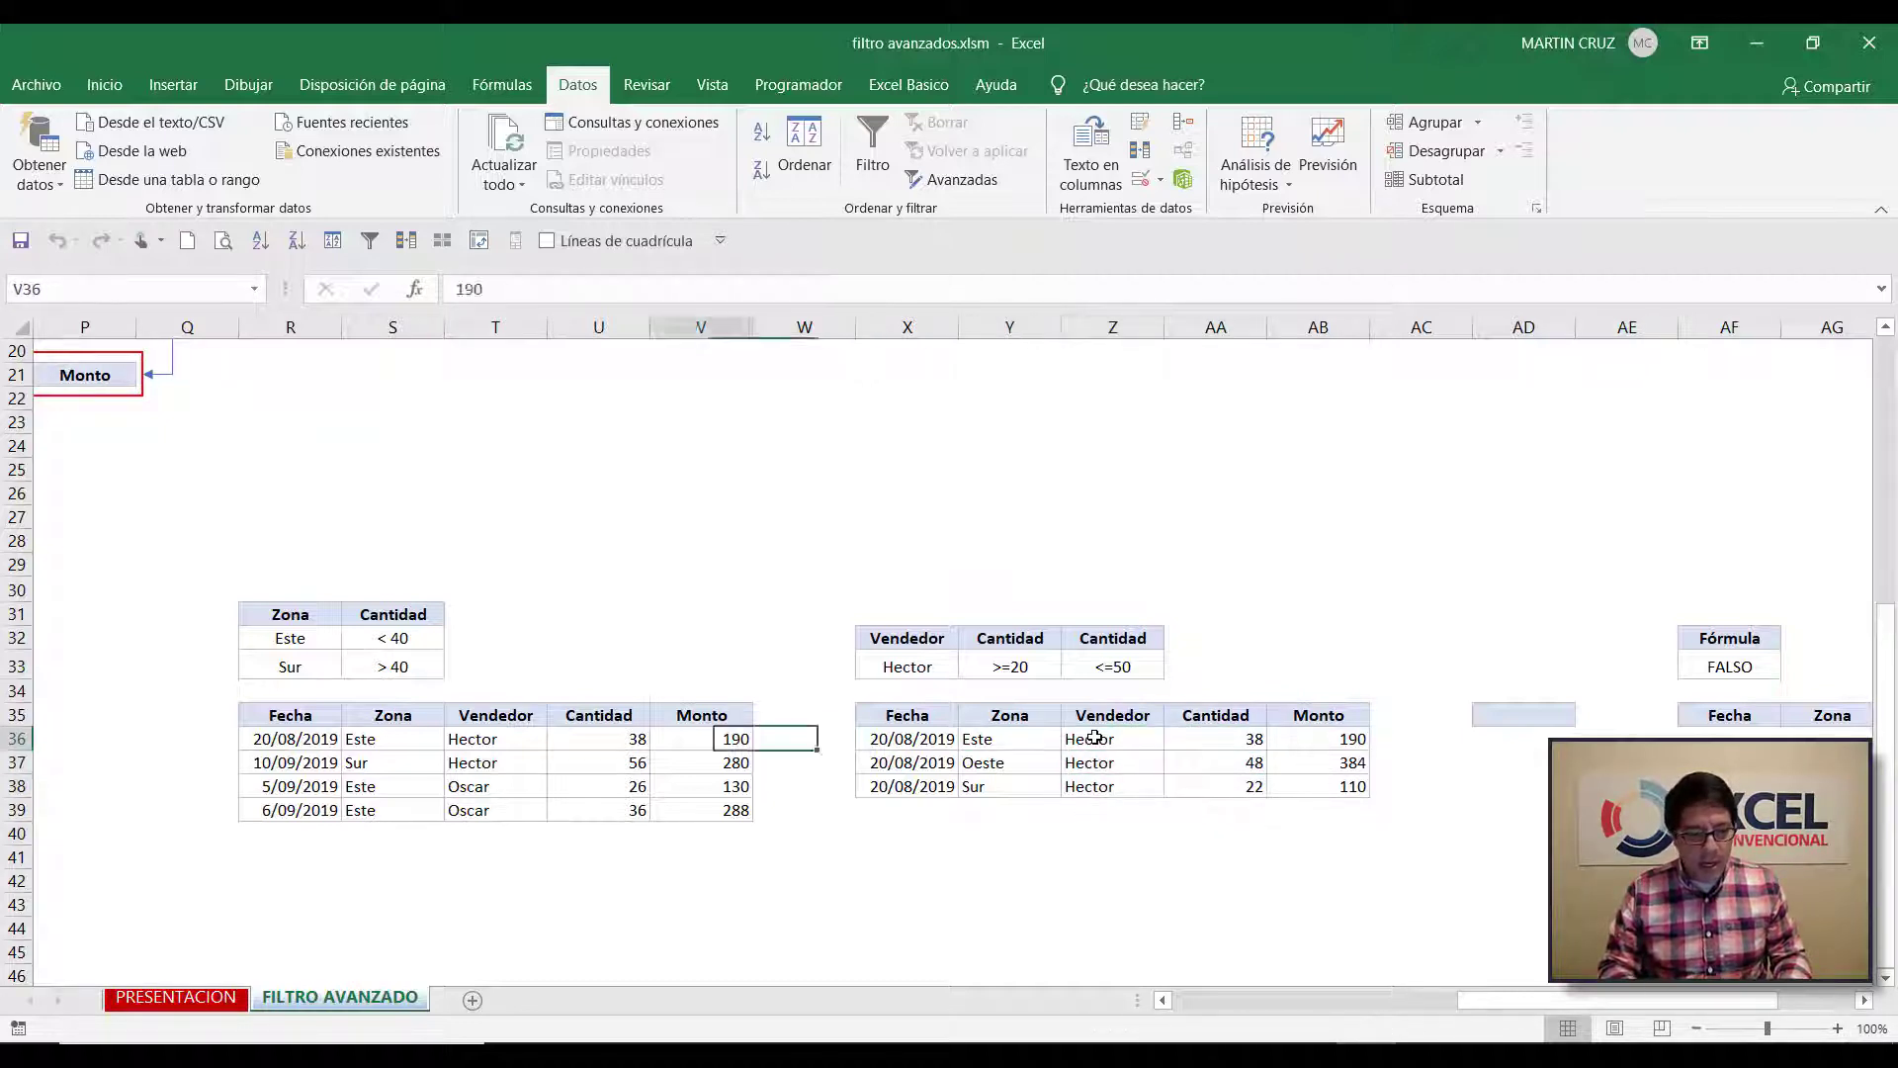
pyautogui.press('Right')
pyautogui.press('Right')
pyautogui.press('Right')
pyautogui.press('Right')
pyautogui.press('Right')
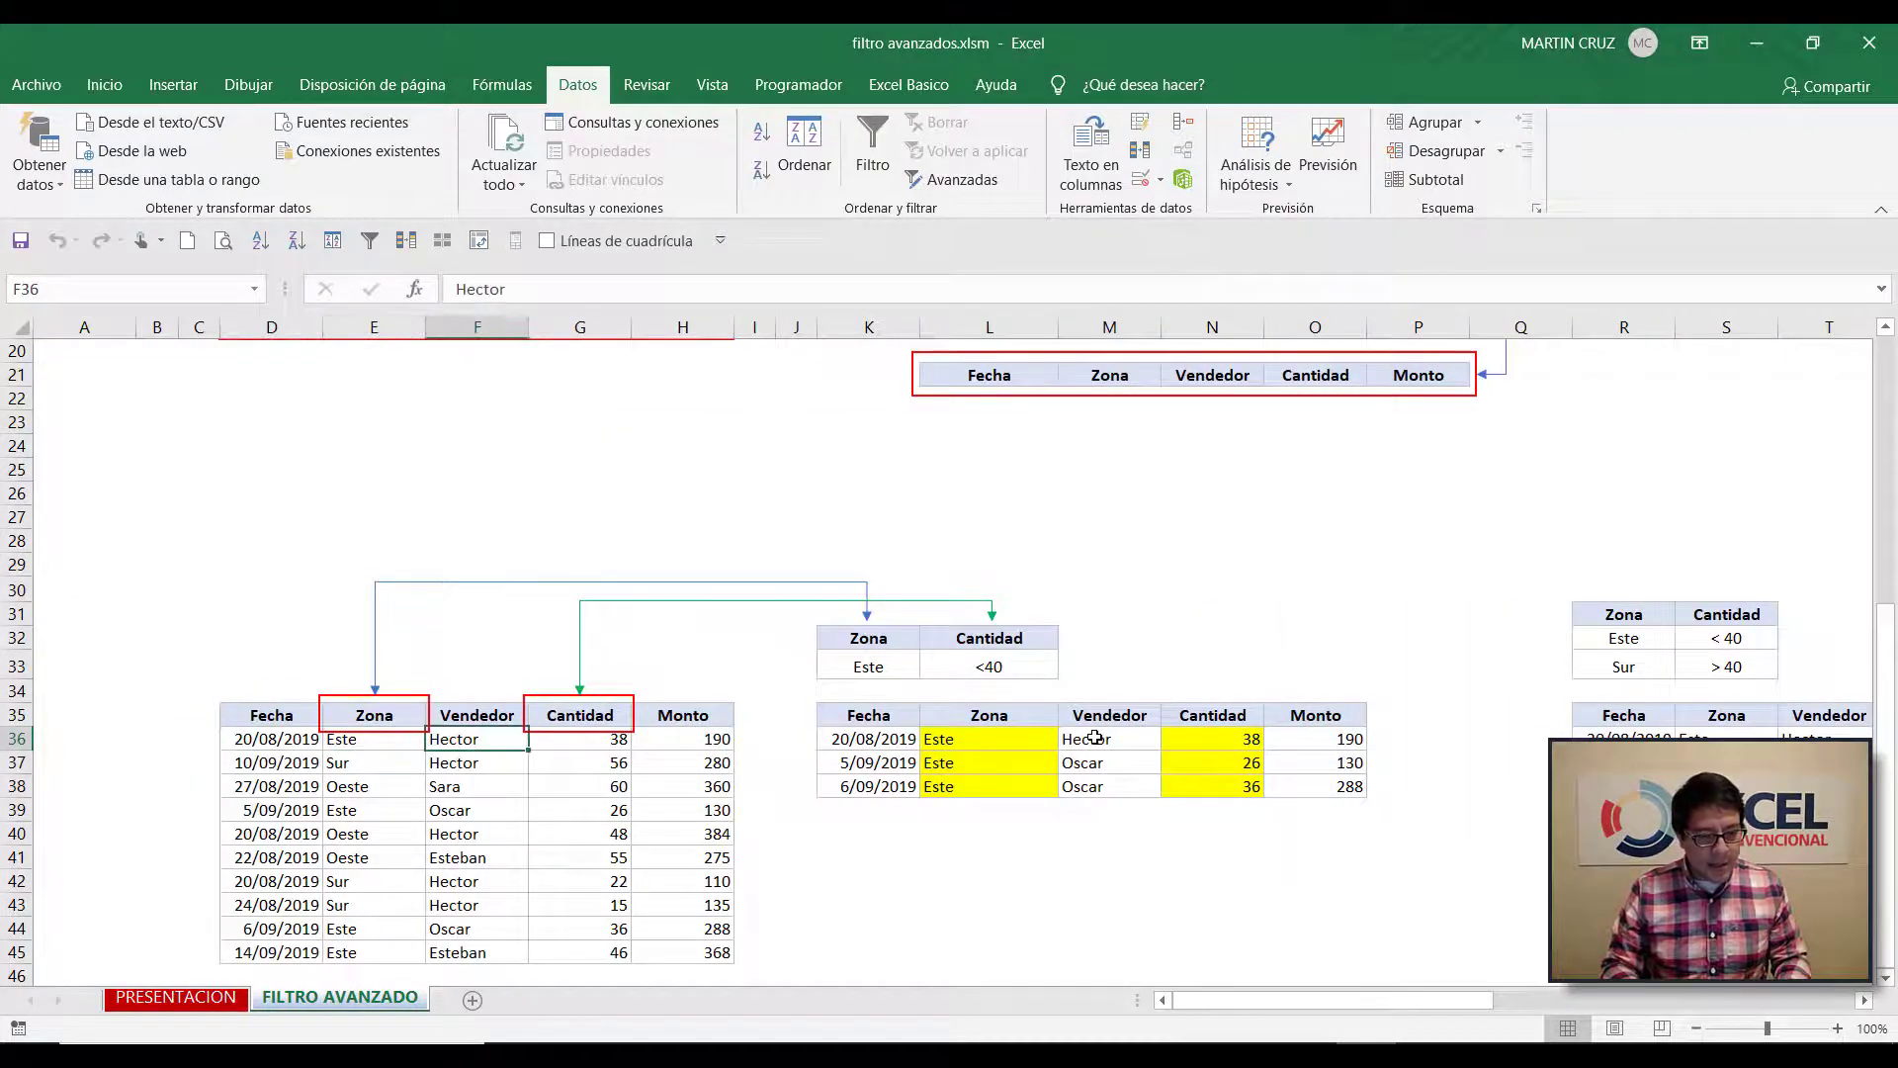
pyautogui.press('Down')
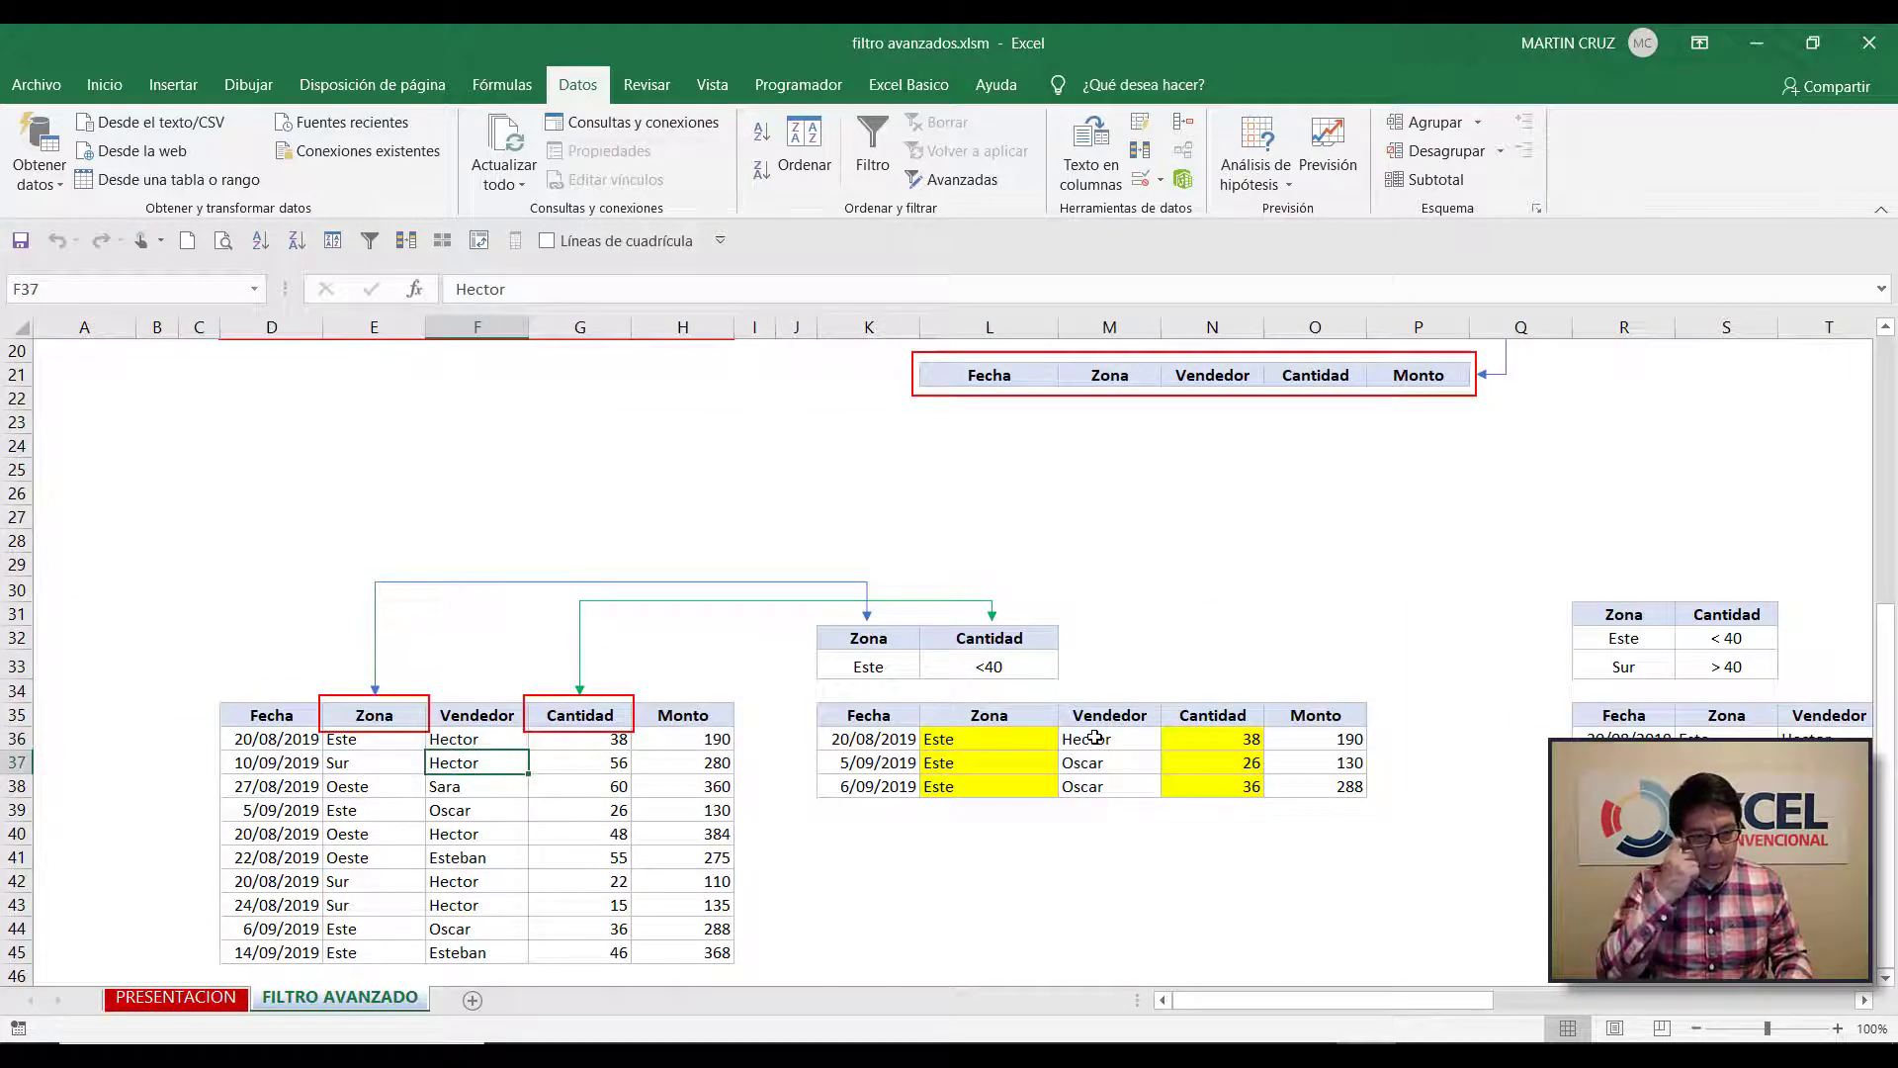
pyautogui.press('Left')
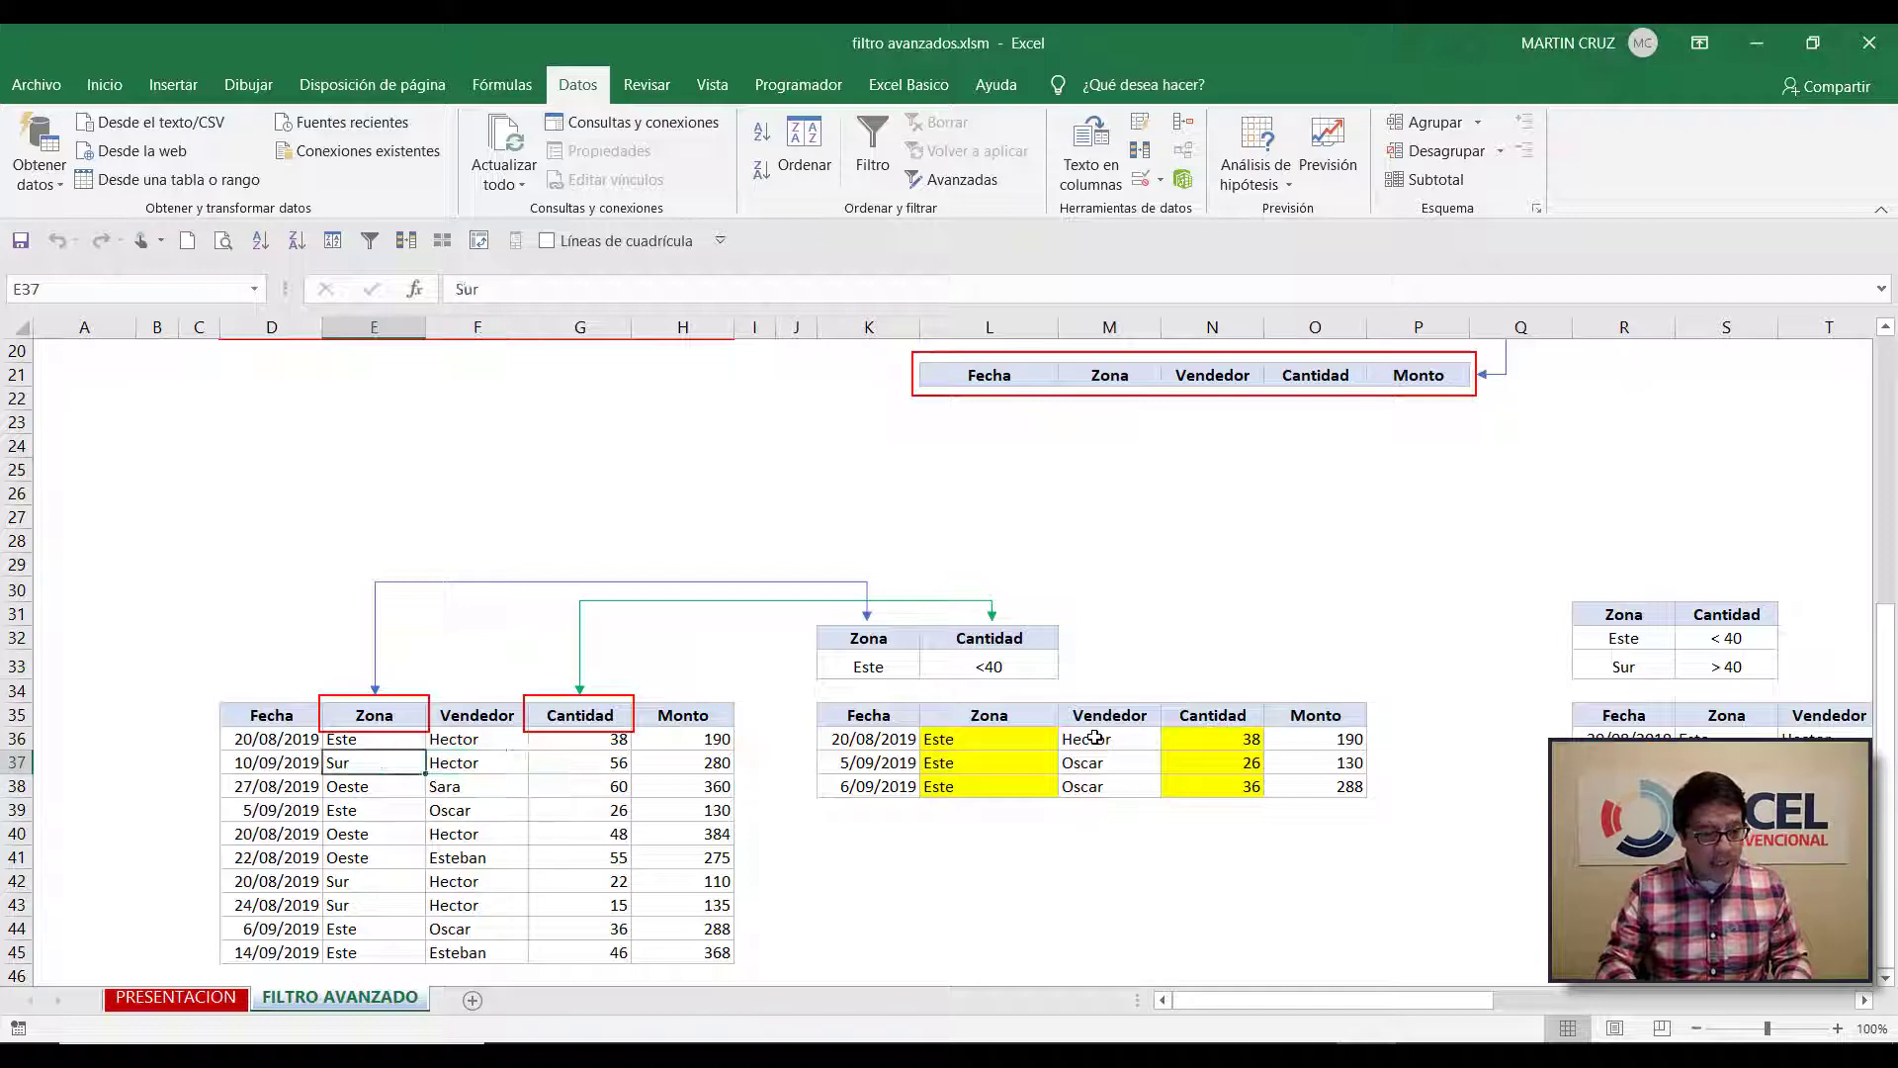
pyautogui.press('Right')
pyautogui.press('Right')
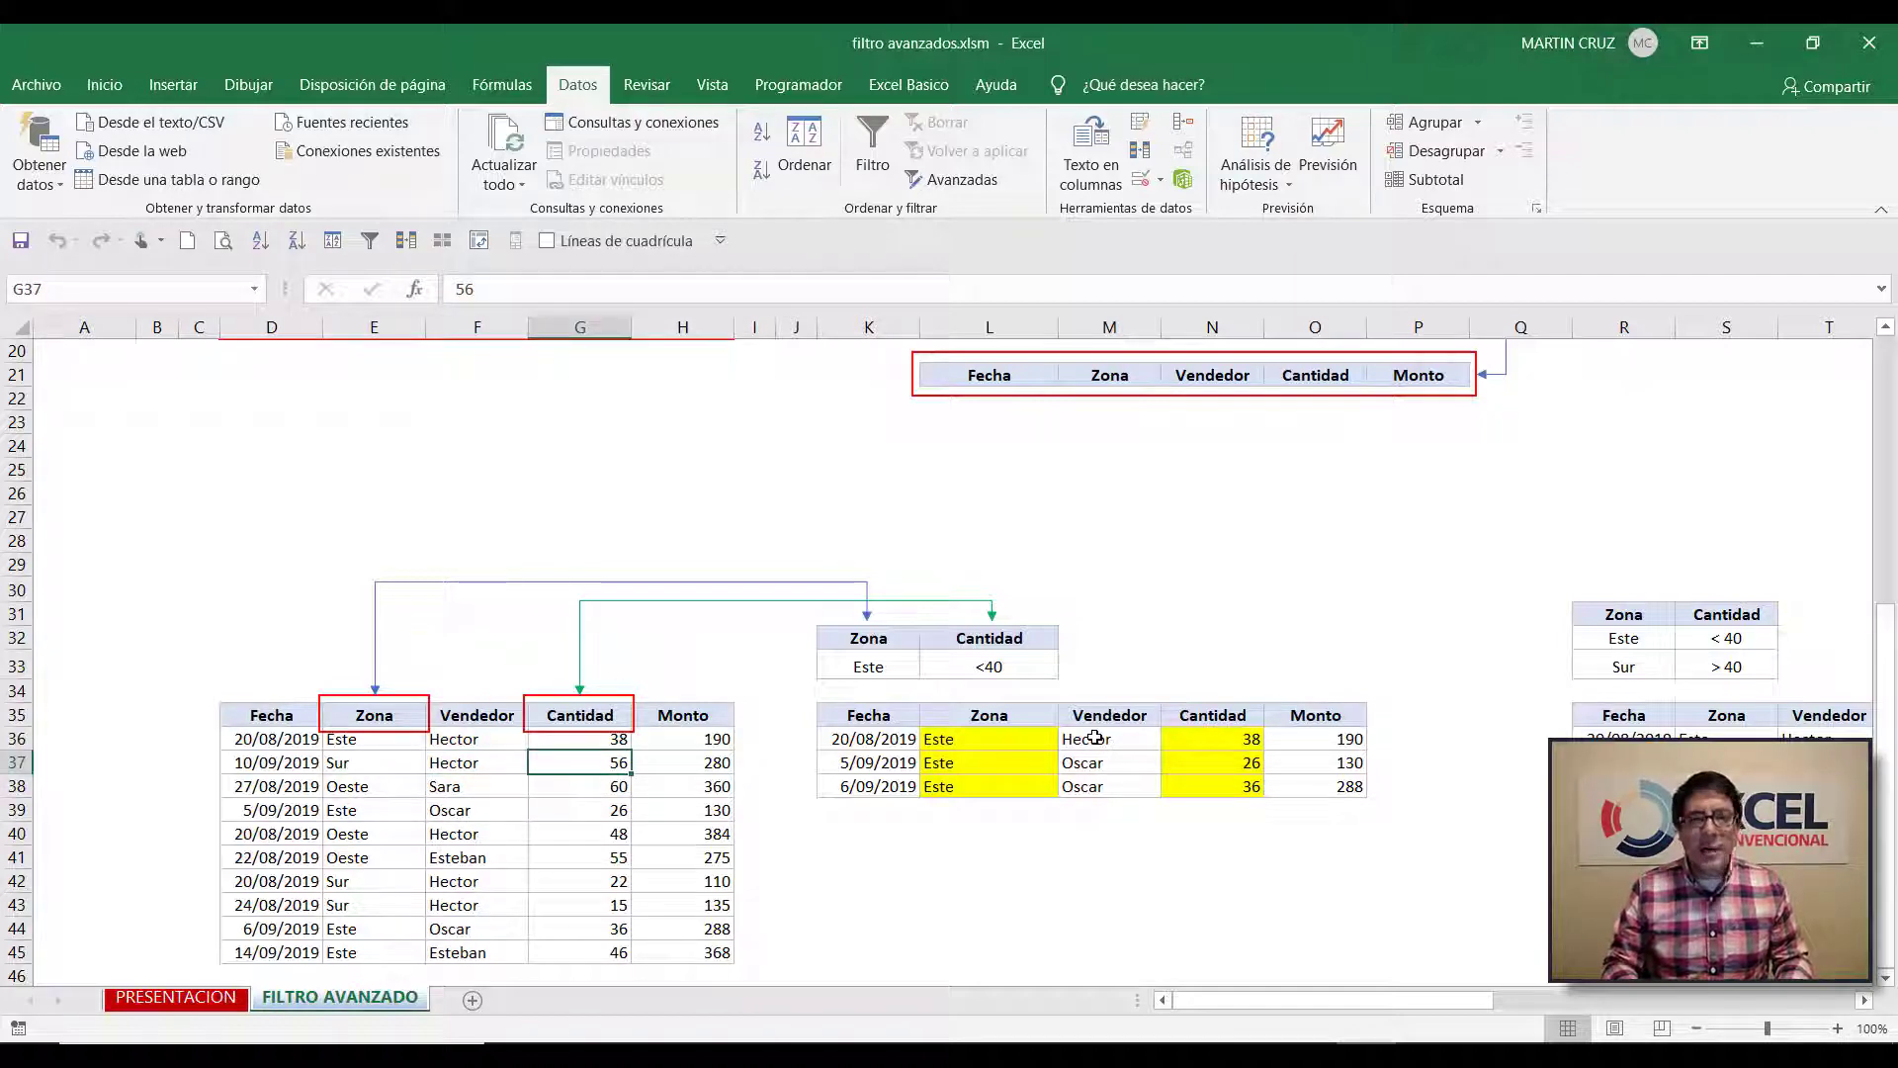
# Go back to the third filter's results and review their Zona and Cantidad values in rows 36 to 38
pyautogui.press('Left')
pyautogui.press('Right')
pyautogui.press('Right')
pyautogui.press('Right')
pyautogui.press('Right')
pyautogui.press('Right')
pyautogui.press('Right')
pyautogui.press('Right')
pyautogui.press('Right')
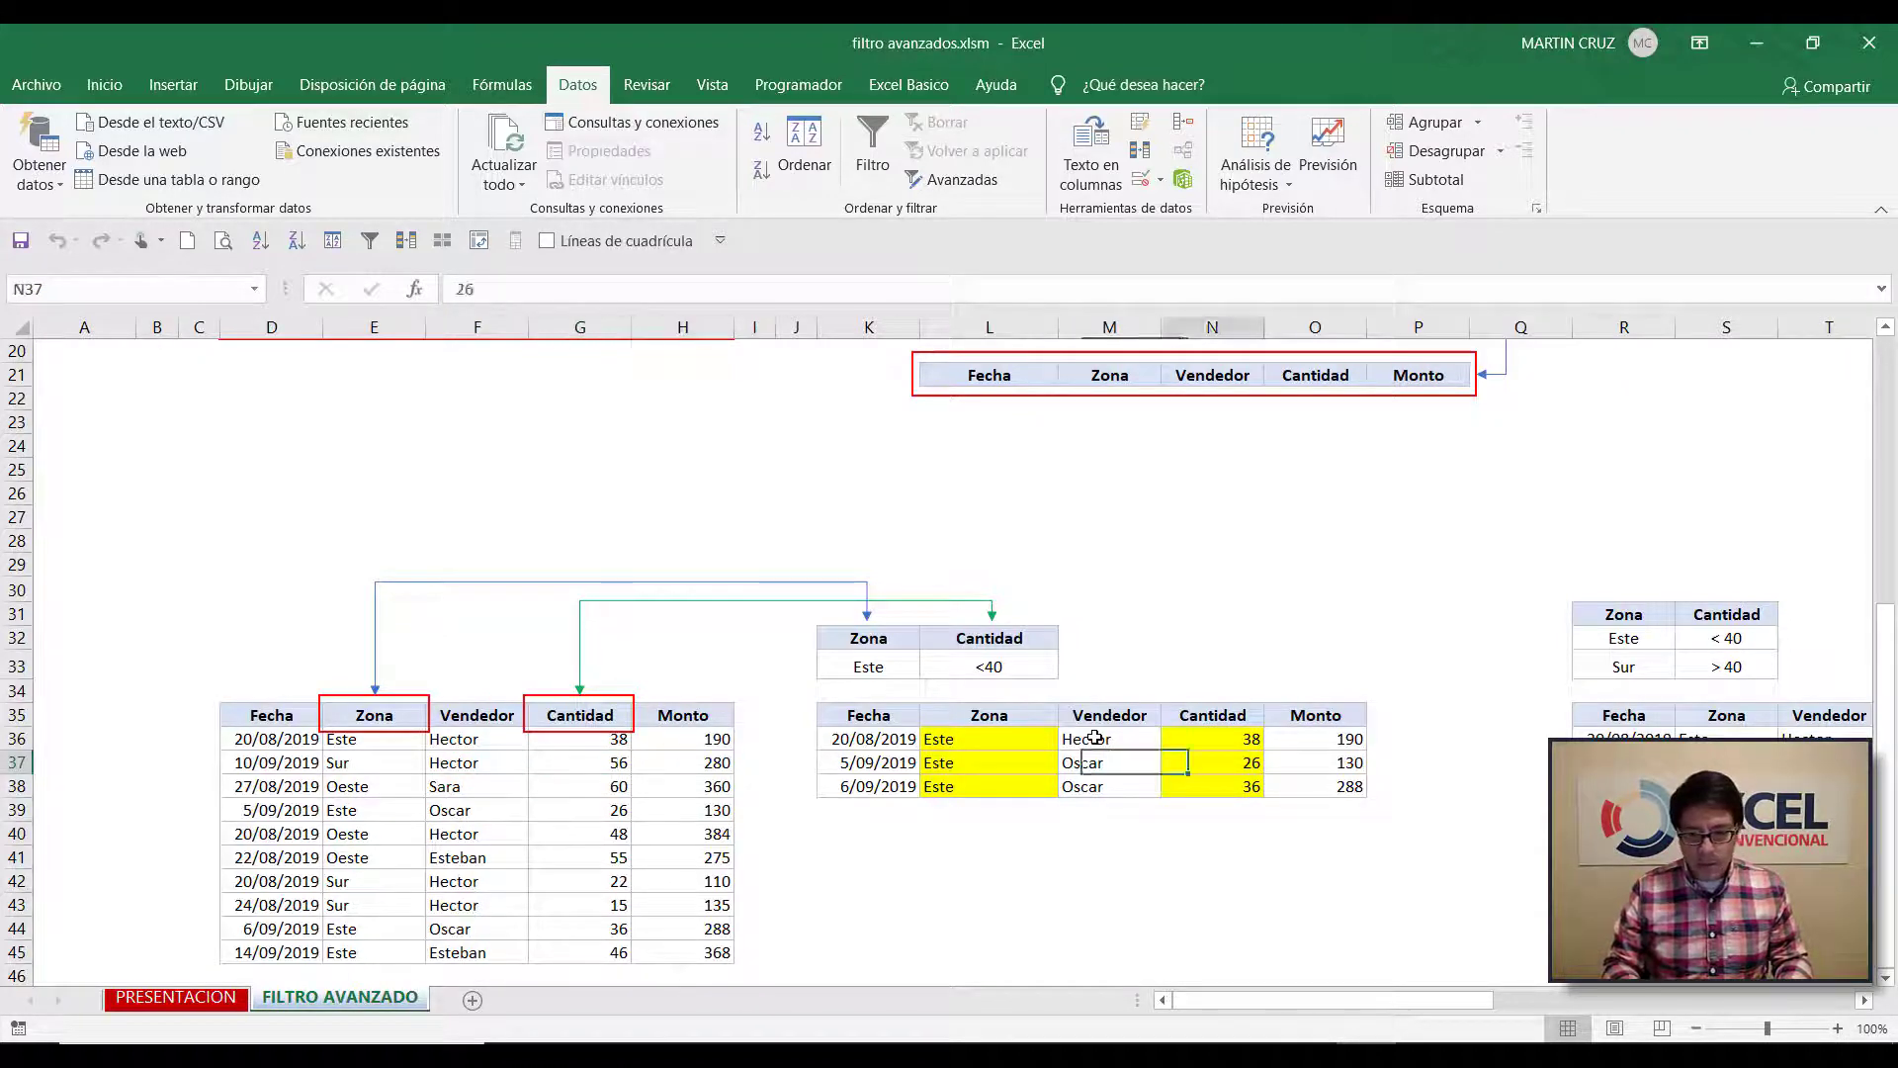
pyautogui.press('Right')
pyautogui.press('Right')
pyautogui.press('Right')
pyautogui.press('Right')
pyautogui.press('Right')
pyautogui.press('Right')
pyautogui.press('Right')
pyautogui.press('Right')
pyautogui.press('Right')
pyautogui.press('Right')
pyautogui.press('Right')
pyautogui.press('Right')
pyautogui.press('Right')
pyautogui.press('Right')
pyautogui.press('Left')
pyautogui.press('Left')
pyautogui.press('Left')
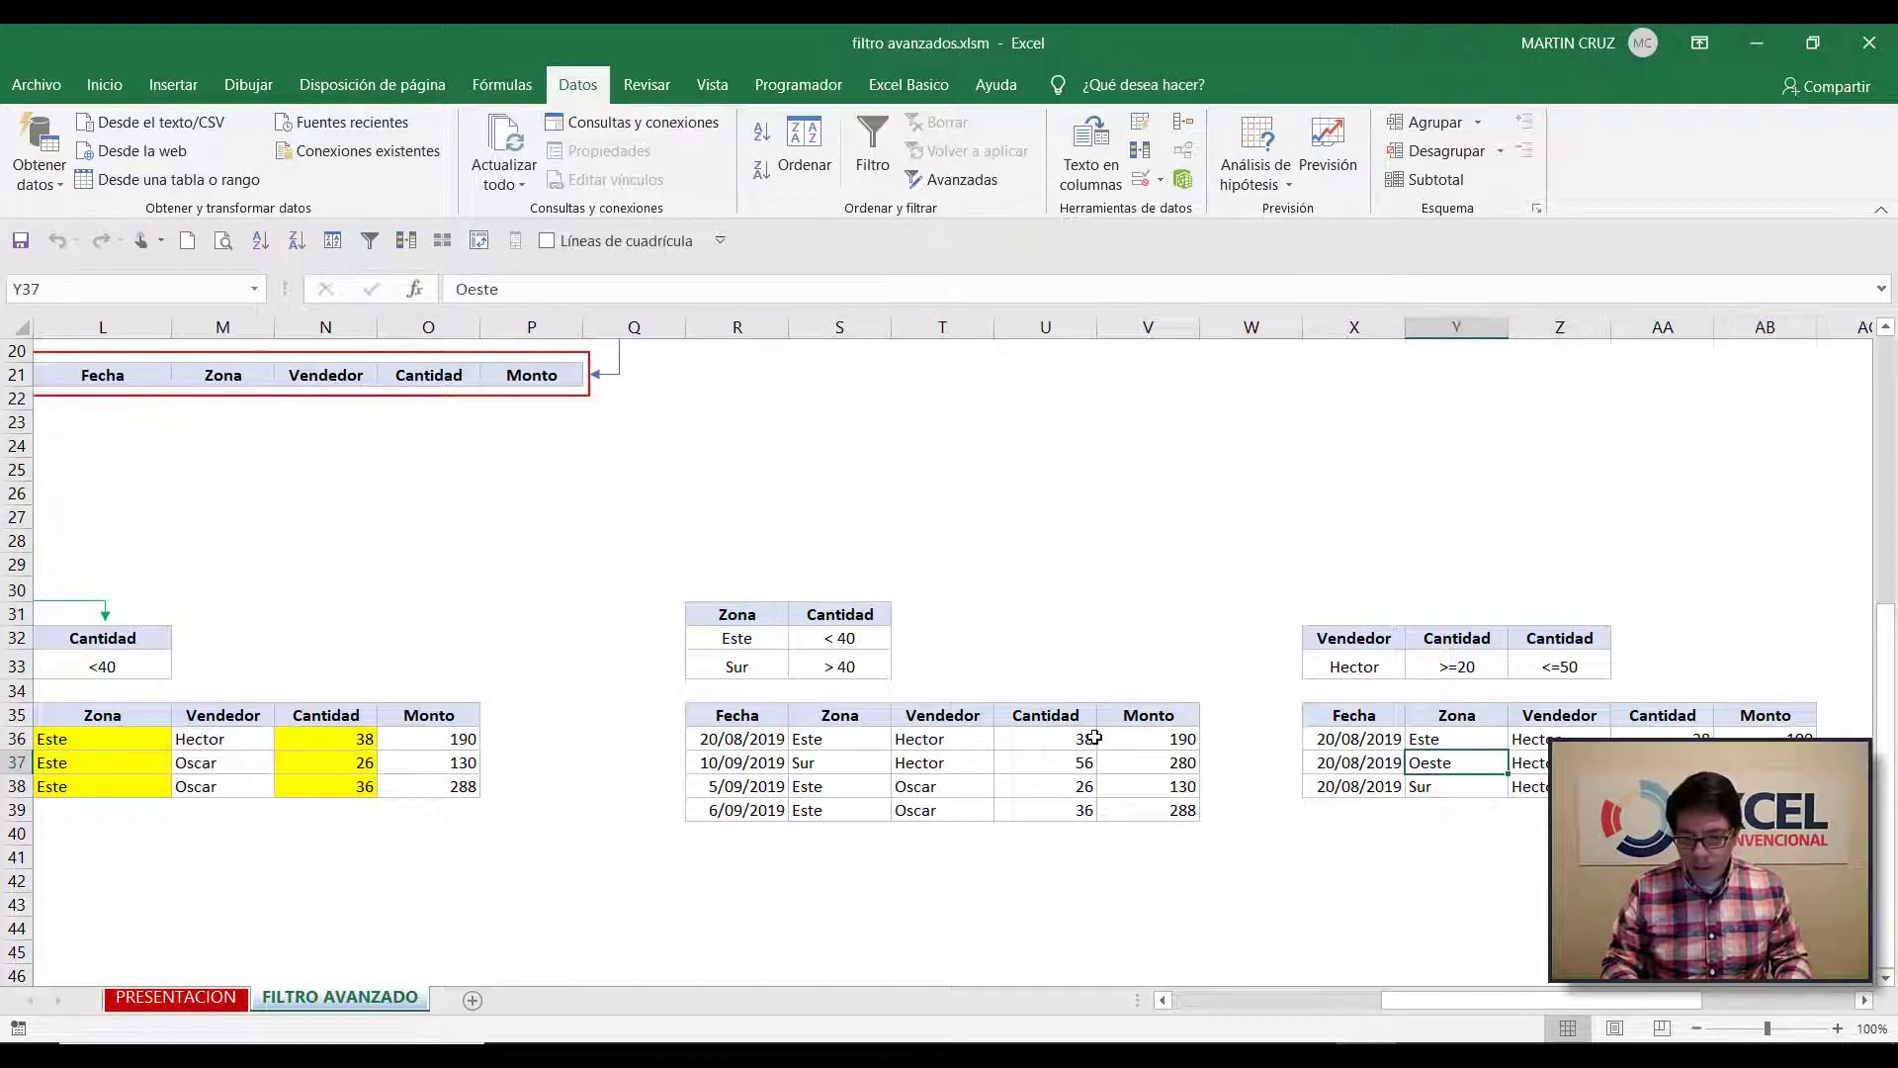
pyautogui.press('Up')
pyautogui.press('Down')
pyautogui.press('Down')
pyautogui.press('Right')
pyautogui.press('Right')
pyautogui.press('Up')
pyautogui.press('Up')
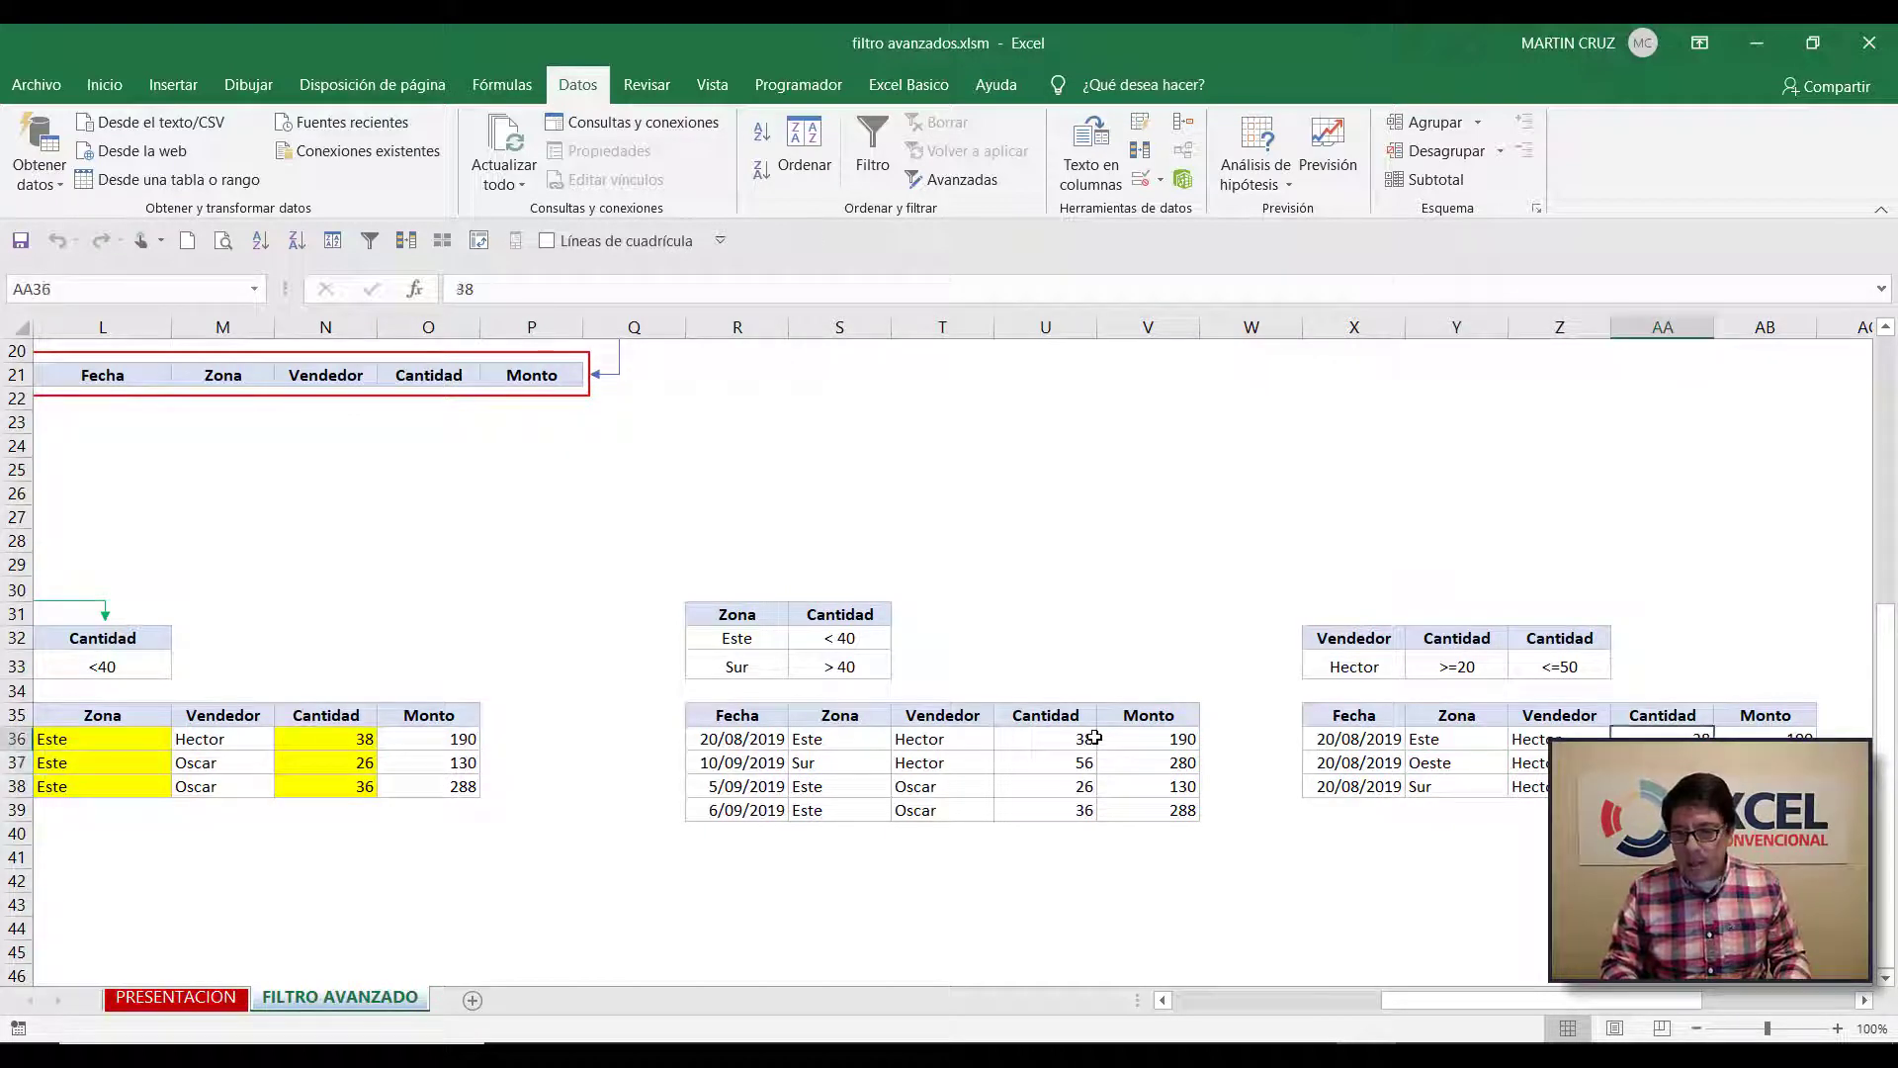
# Return to the sales list and examine the Vendedor and Cantidad of the record in F43:G43 against the third criteria
pyautogui.press('Left')
pyautogui.press('Right')
pyautogui.press('Right')
pyautogui.press('Left')
pyautogui.press('Left')
pyautogui.press('Left')
pyautogui.press('Left')
pyautogui.press('Left')
pyautogui.press('Left')
pyautogui.press('Left')
pyautogui.press('Left')
pyautogui.press('Left')
pyautogui.press('Left')
pyautogui.press('Left')
pyautogui.press('Left')
pyautogui.press('Left')
pyautogui.press('Left')
pyautogui.press('Left')
pyautogui.press('Left')
pyautogui.press('Left')
pyautogui.press('Left')
pyautogui.press('Left')
pyautogui.press('Left')
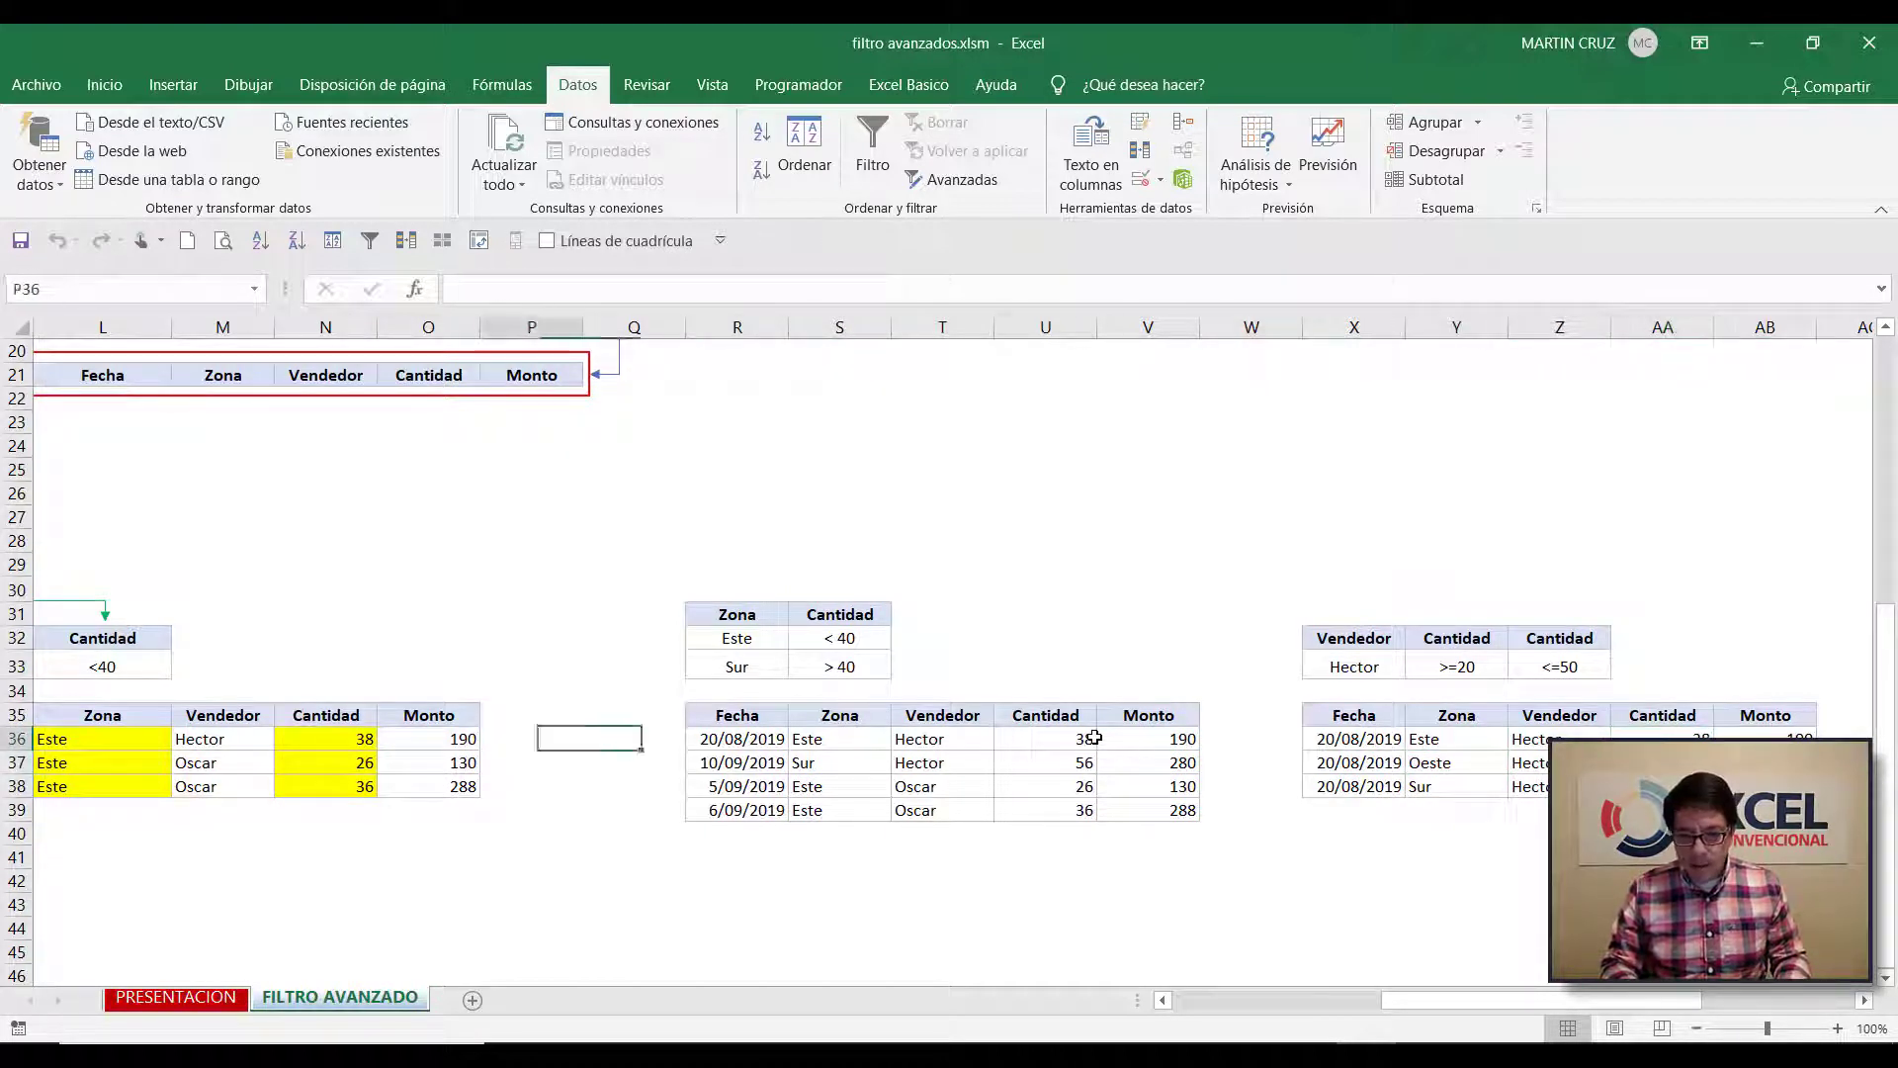
pyautogui.press('Left')
pyautogui.press('Left')
pyautogui.press('Left')
pyautogui.press('Left')
pyautogui.press('Left')
pyautogui.press('Right')
pyautogui.press('Right')
pyautogui.press('Right')
pyautogui.press('Right')
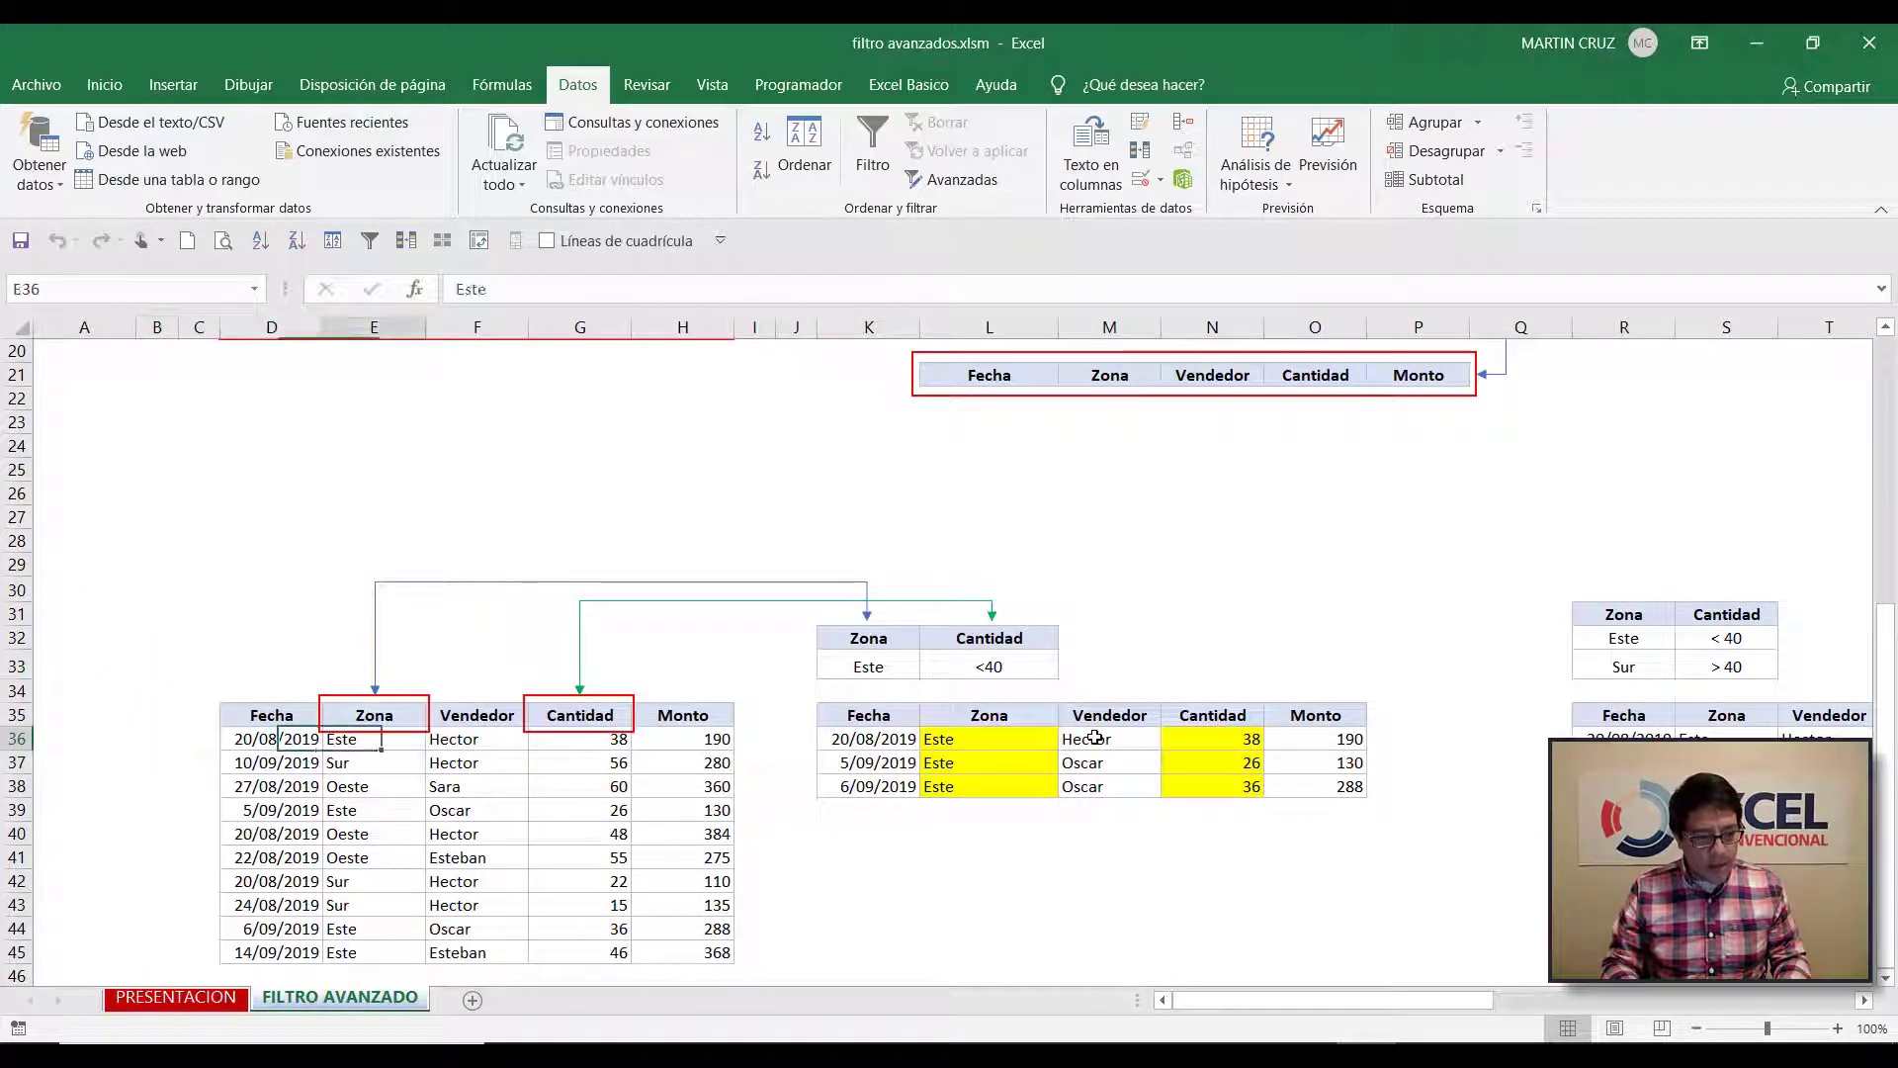
pyautogui.press('Down')
pyautogui.press('Down')
pyautogui.press('Down')
pyautogui.press('Down')
pyautogui.press('Down')
pyautogui.press('Down')
pyautogui.press('Down')
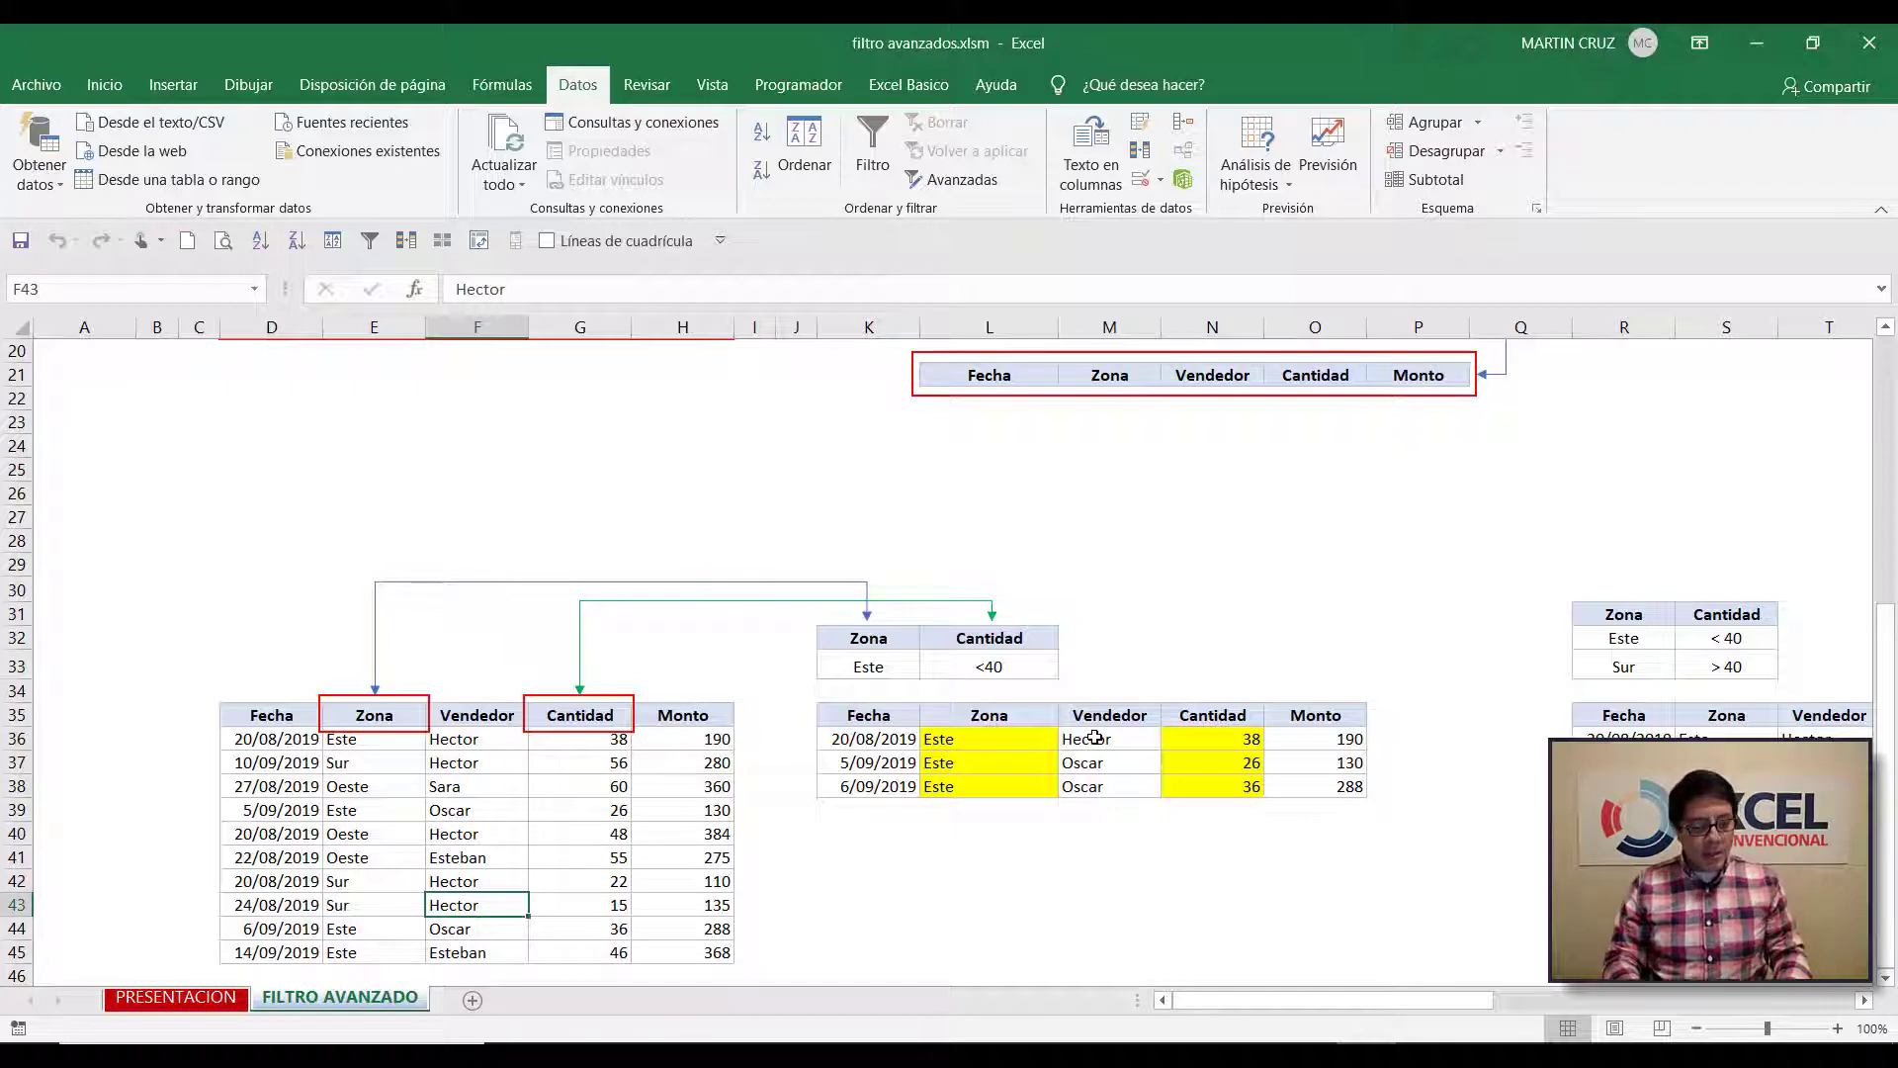
pyautogui.hotkey('shift', 'Right')
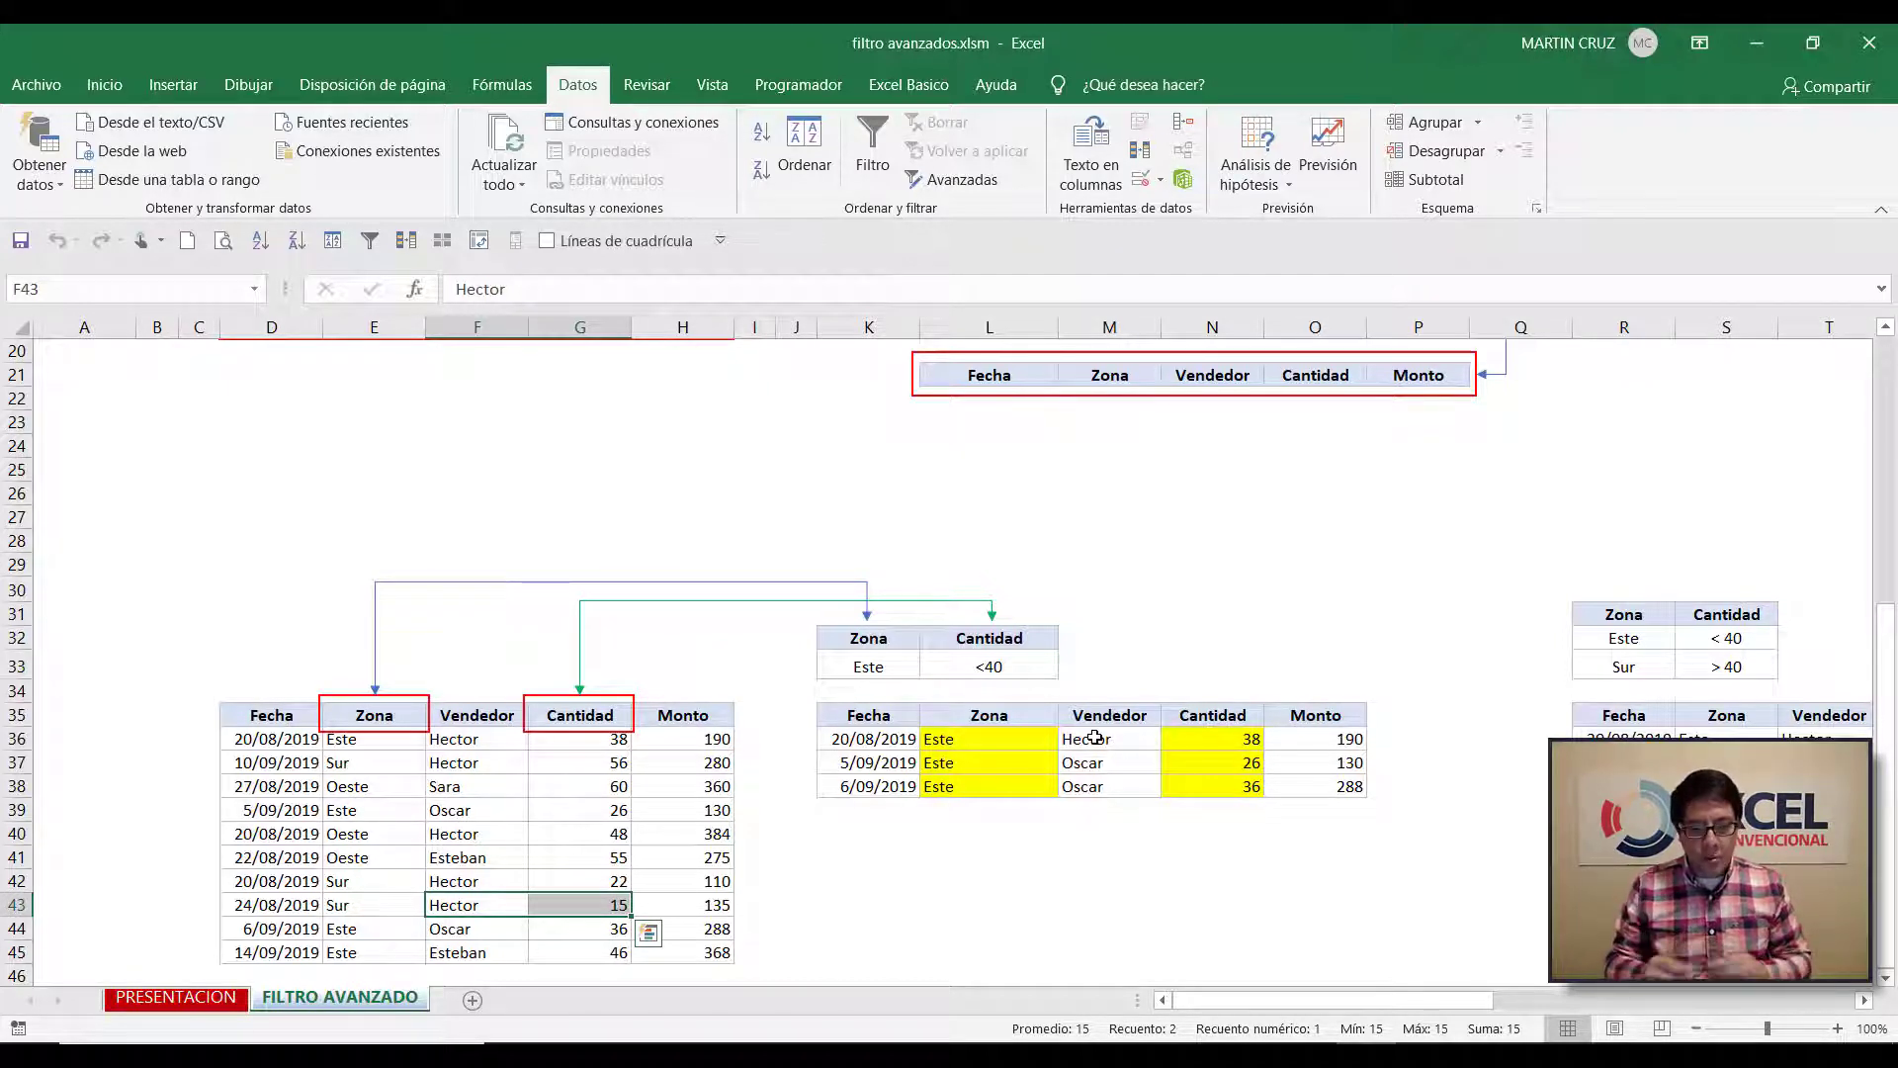
# Copy the Vendedor header from AH35 into the blank header cell AD35
pyautogui.press('Right')
pyautogui.press('Right')
pyautogui.press('Right')
pyautogui.press('Right')
pyautogui.press('Right')
pyautogui.press('Right')
pyautogui.press('Right')
pyautogui.press('Right')
pyautogui.press('Right')
pyautogui.press('Right')
pyautogui.press('Right')
pyautogui.press('Right')
pyautogui.press('Right')
pyautogui.press('Right')
pyautogui.press('Right')
pyautogui.press('Right')
pyautogui.press('Right')
pyautogui.press('Right')
pyautogui.press('Right')
pyautogui.press('Right')
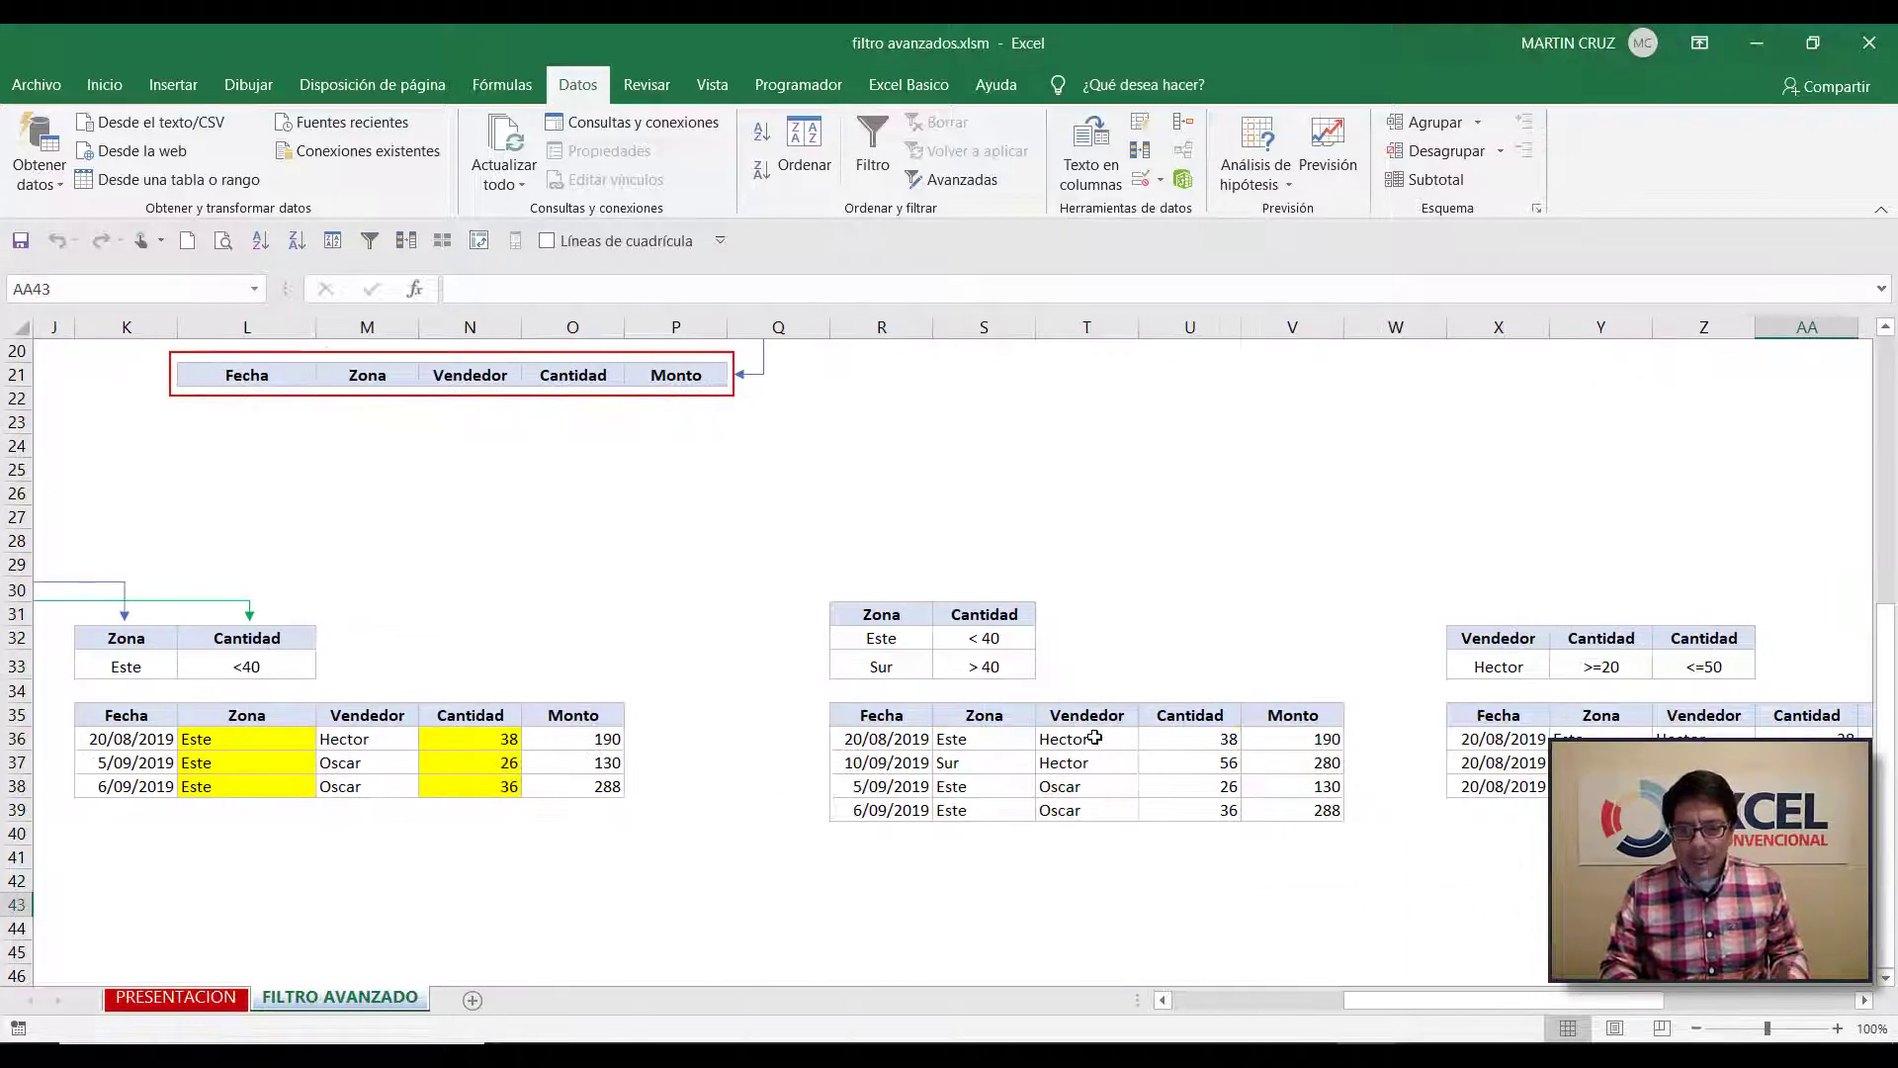
pyautogui.press('Right')
pyautogui.press('Right')
pyautogui.press('Left')
pyautogui.press('Left')
pyautogui.press('Left')
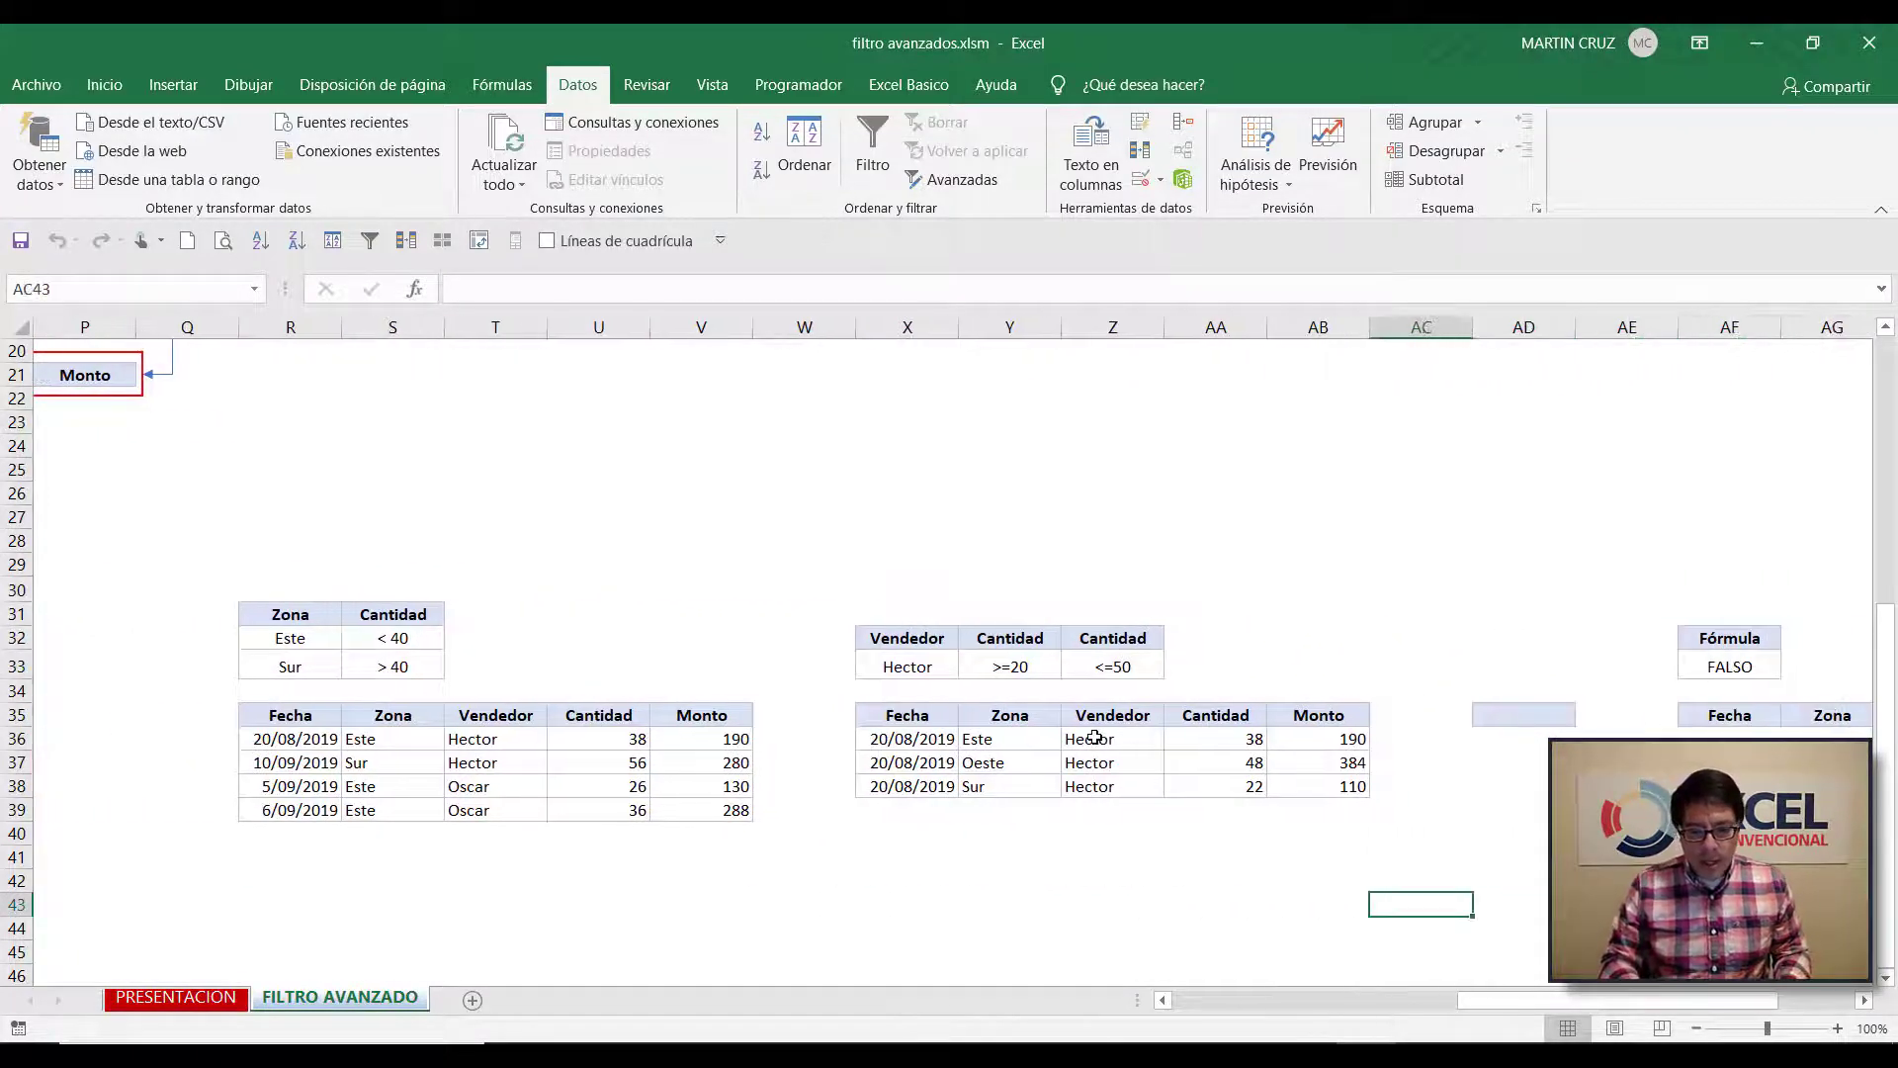
pyautogui.press('Up')
pyautogui.press('Up')
pyautogui.press('Up')
pyautogui.press('Up')
pyautogui.press('Up')
pyautogui.press('Up')
pyautogui.press('Up')
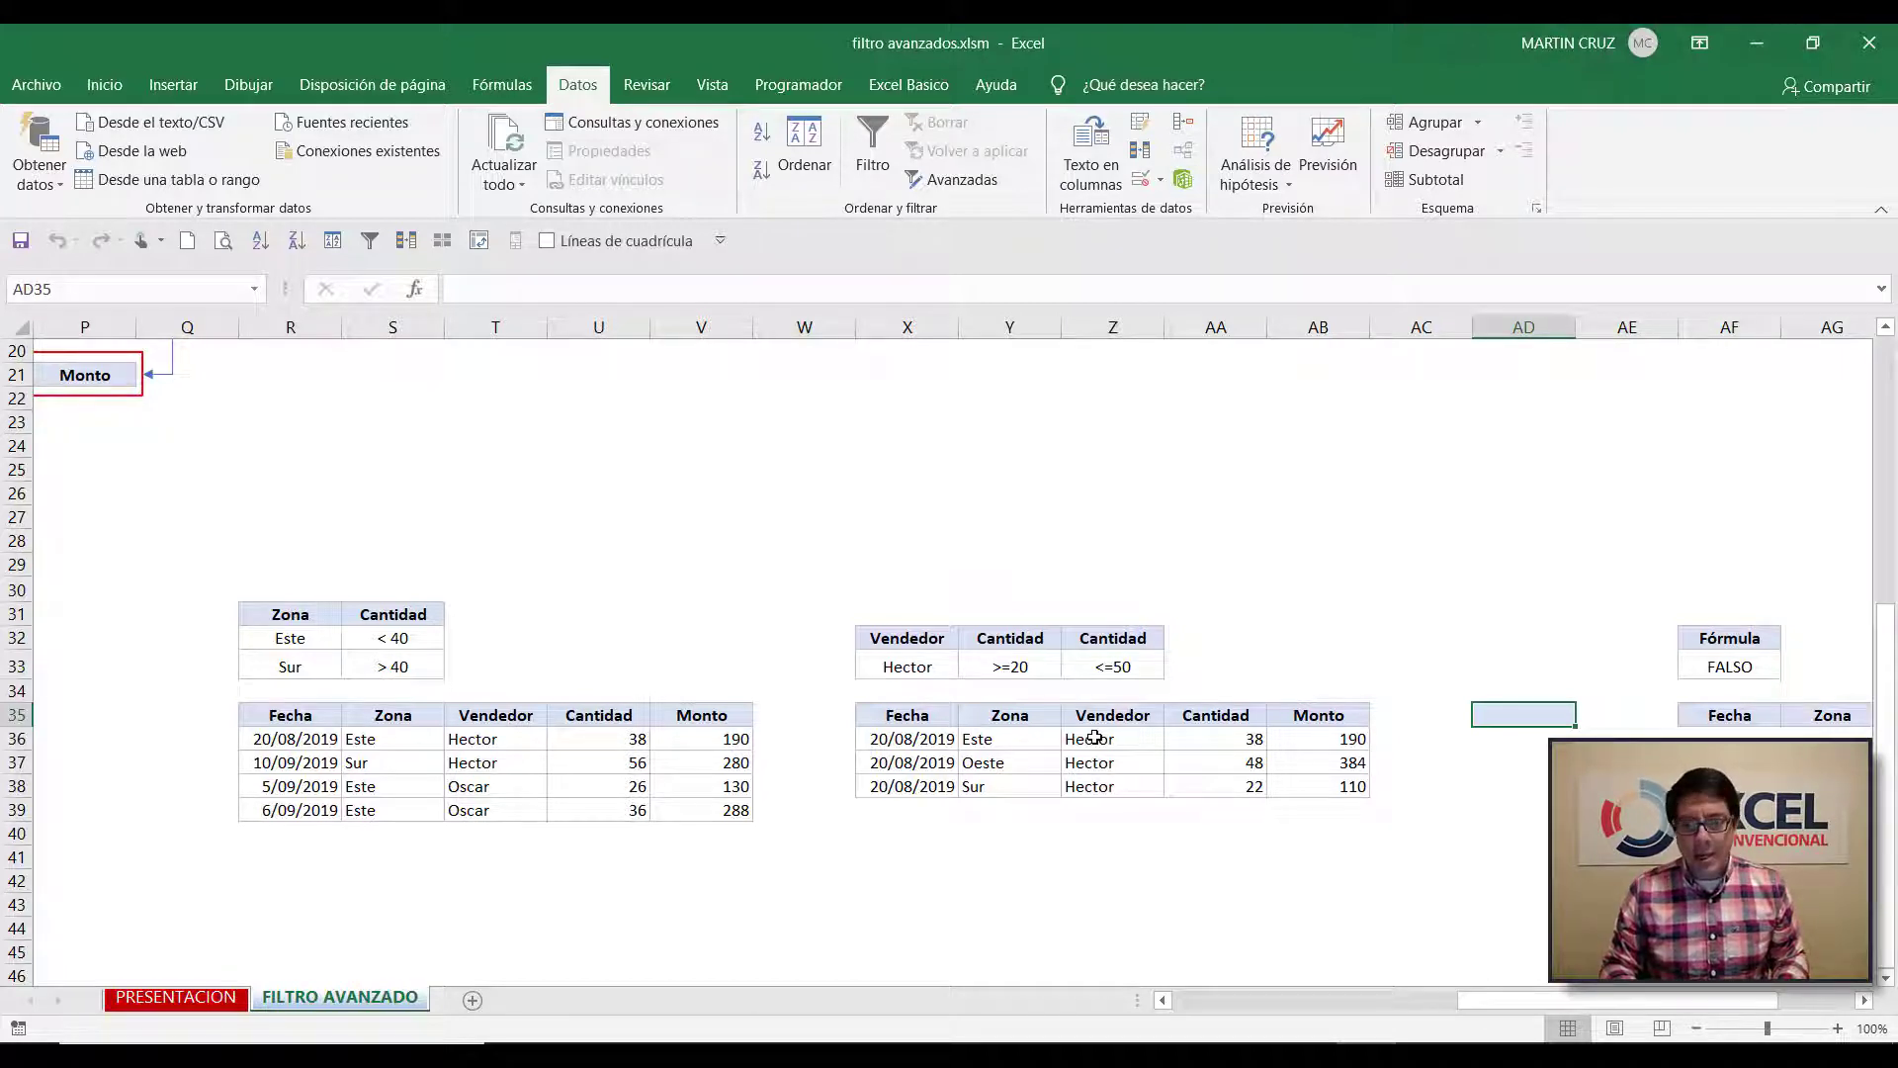
pyautogui.press('Right')
pyautogui.press('Right')
pyautogui.press('Right')
pyautogui.press('Right')
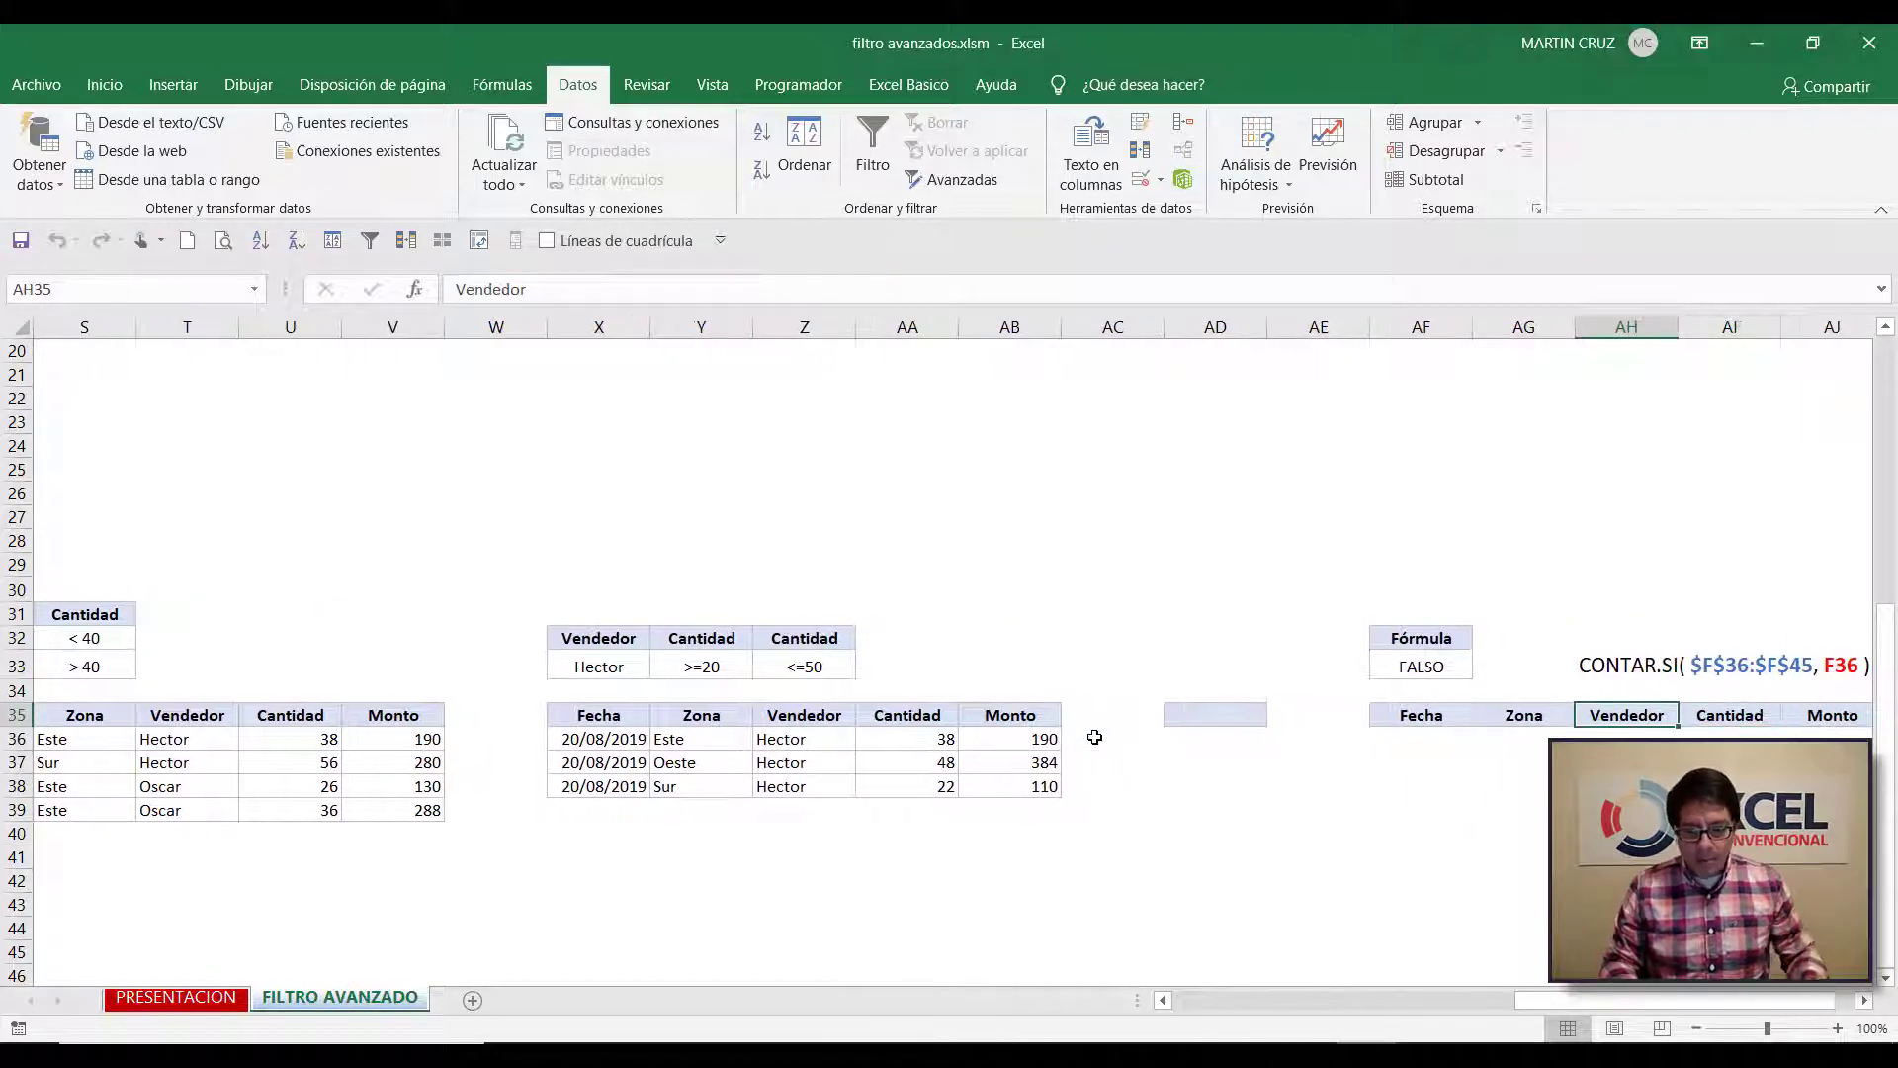
pyautogui.hotkey('ctrl', 'c')
pyautogui.press('Left')
pyautogui.press('Left')
pyautogui.press('Left')
pyautogui.press('Left')
pyautogui.hotkey('ctrl', 'v')
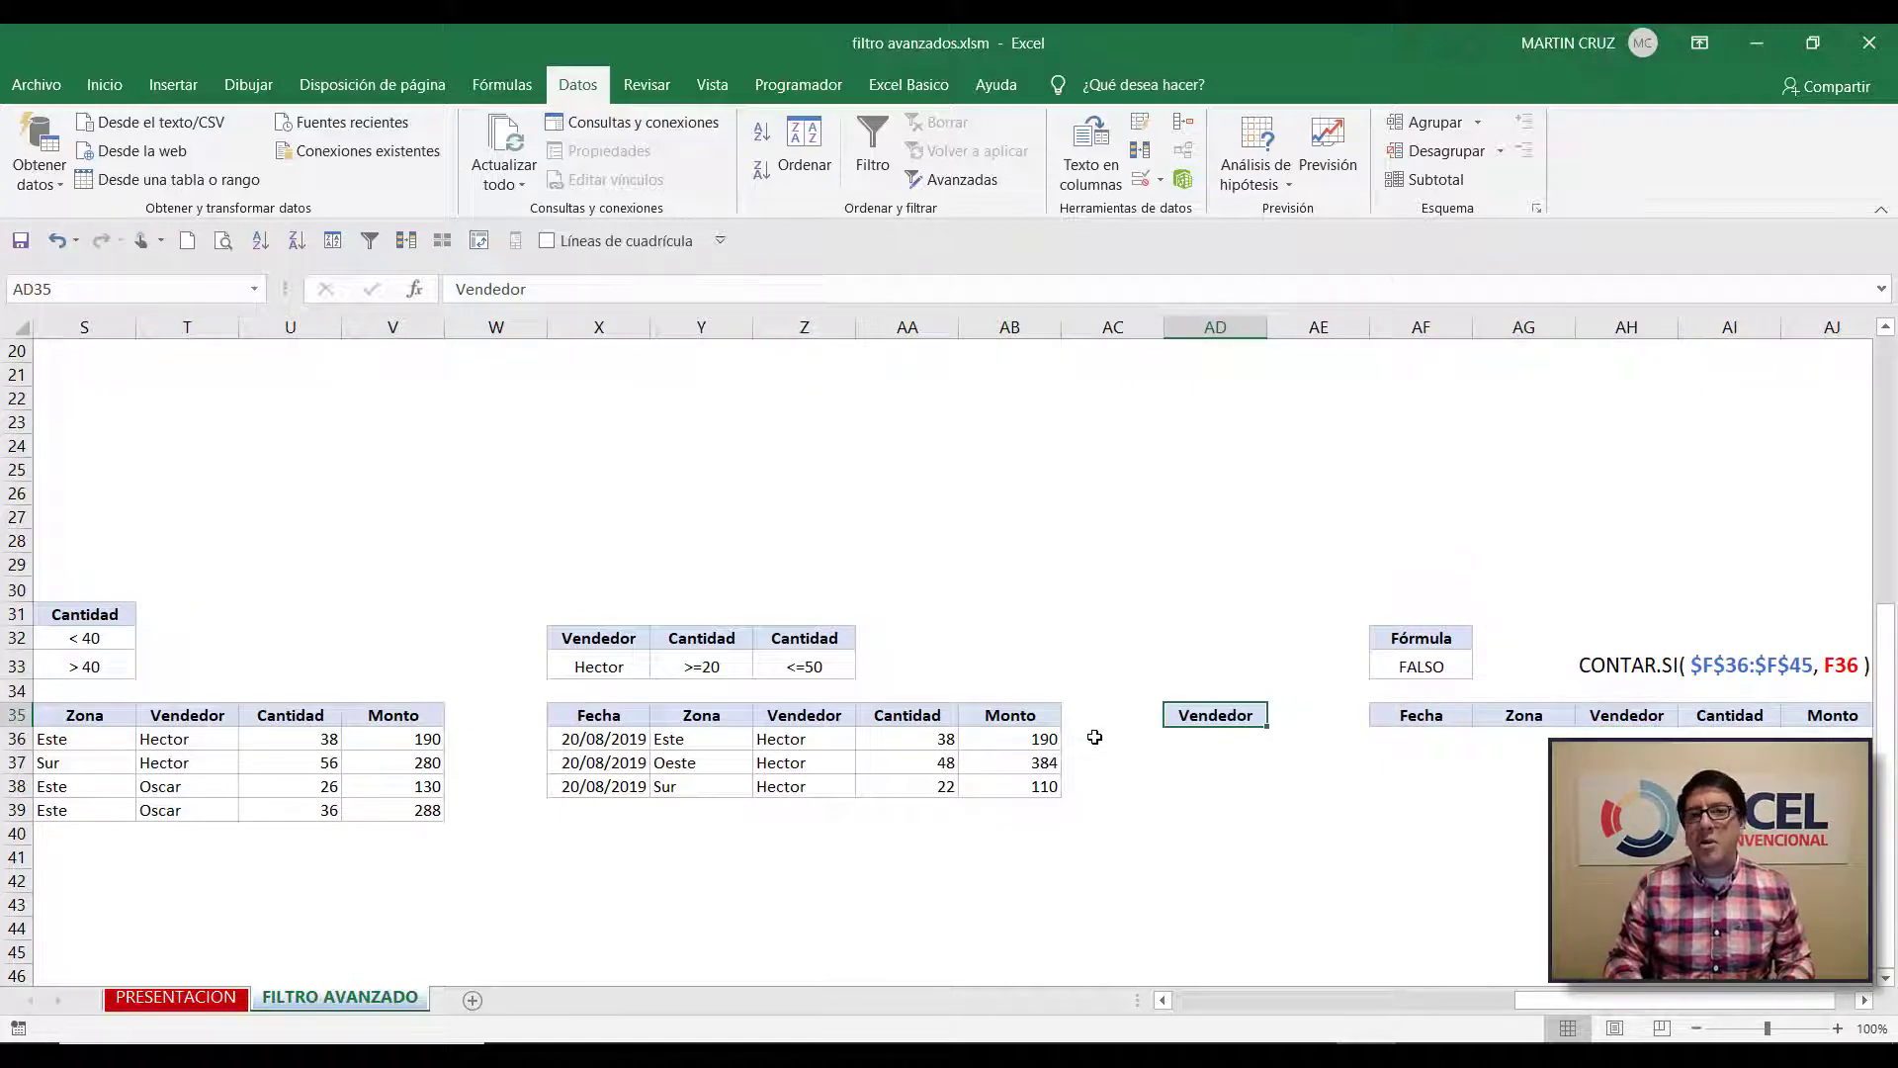
# Return to the sales list and examine the repeated names in its Vendedor column, F36:F45
pyautogui.press('Left')
pyautogui.press('Left')
pyautogui.press('Left')
pyautogui.press('Left')
pyautogui.press('Left')
pyautogui.press('Left')
pyautogui.press('Left')
pyautogui.press('Left')
pyautogui.press('Left')
pyautogui.press('Left')
pyautogui.press('Left')
pyautogui.press('Left')
pyautogui.press('Left')
pyautogui.press('Left')
pyautogui.press('Left')
pyautogui.press('Left')
pyautogui.press('Left')
pyautogui.press('Left')
pyautogui.press('Left')
pyautogui.press('Left')
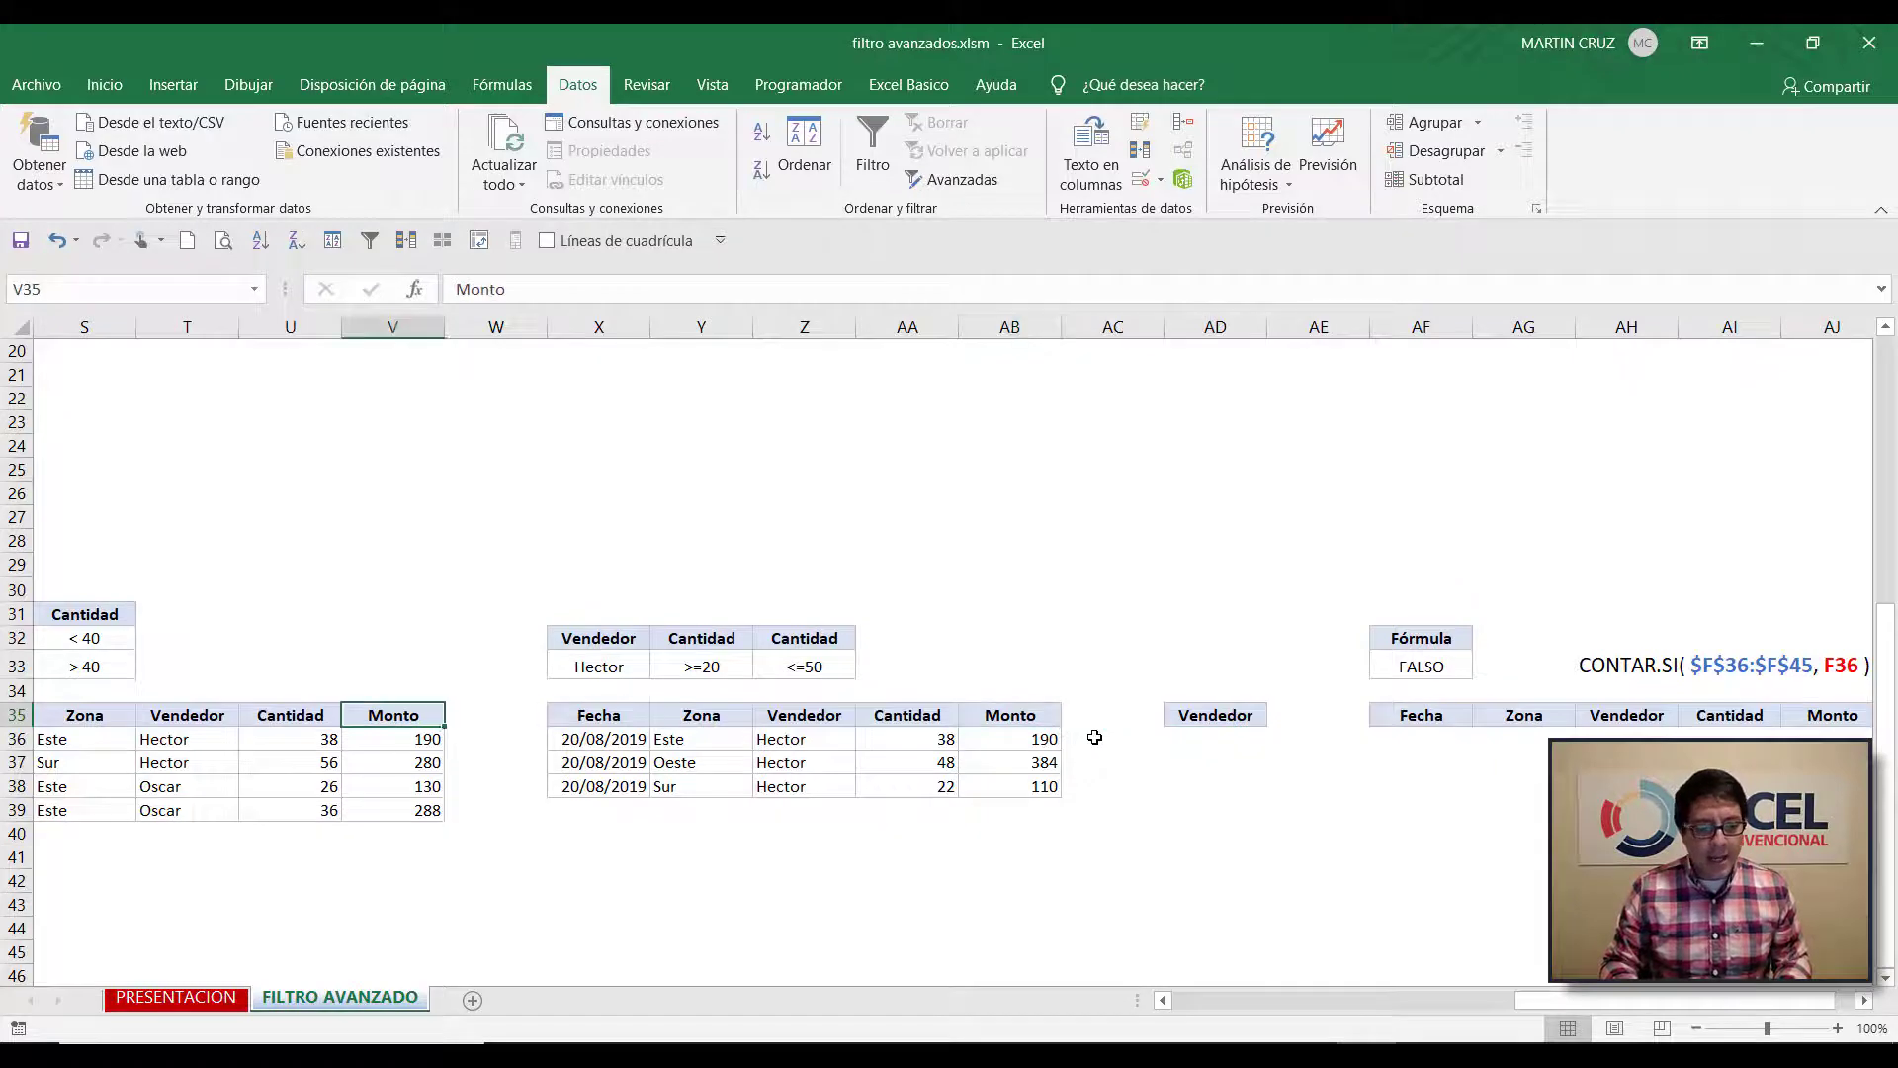
pyautogui.press('Right')
pyautogui.press('Right')
pyautogui.press('Right')
pyautogui.press('Right')
pyautogui.press('Right')
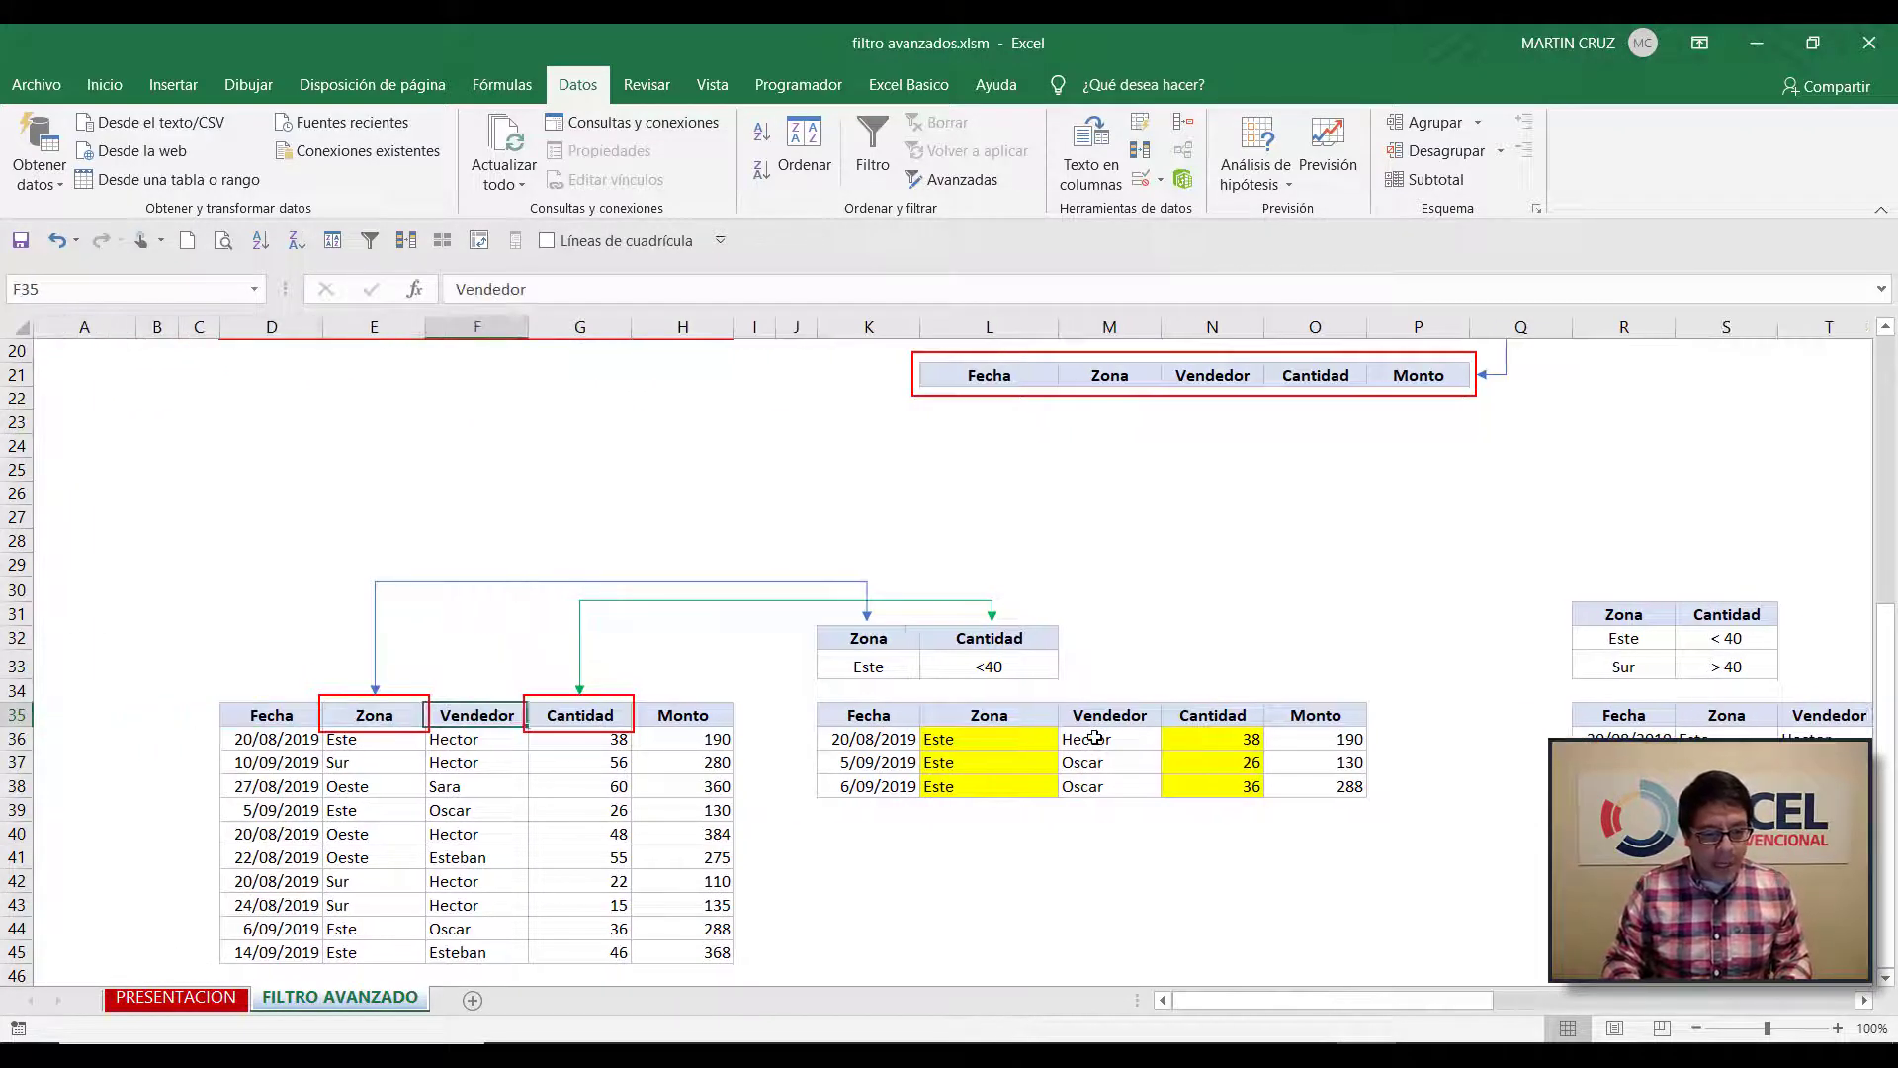
pyautogui.press('Down')
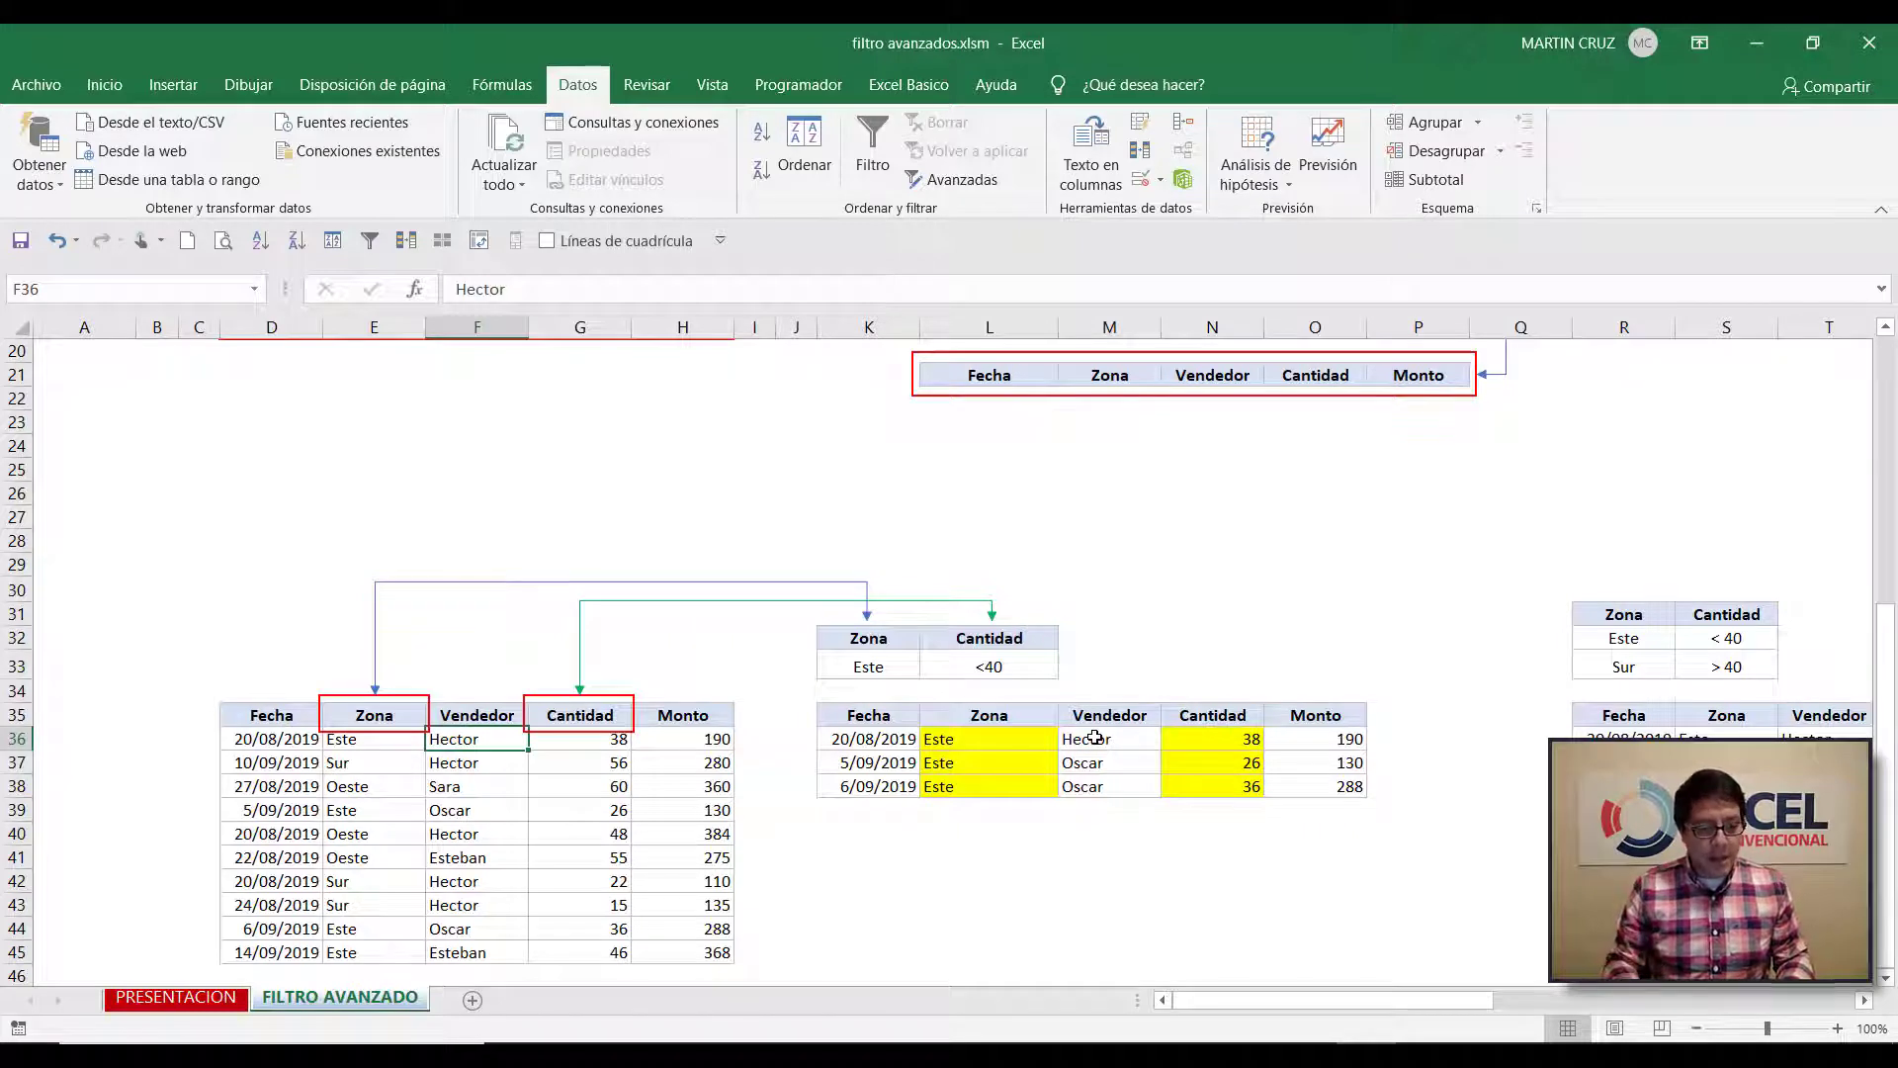
pyautogui.hotkey('ctrl', 'shift', 'Down')
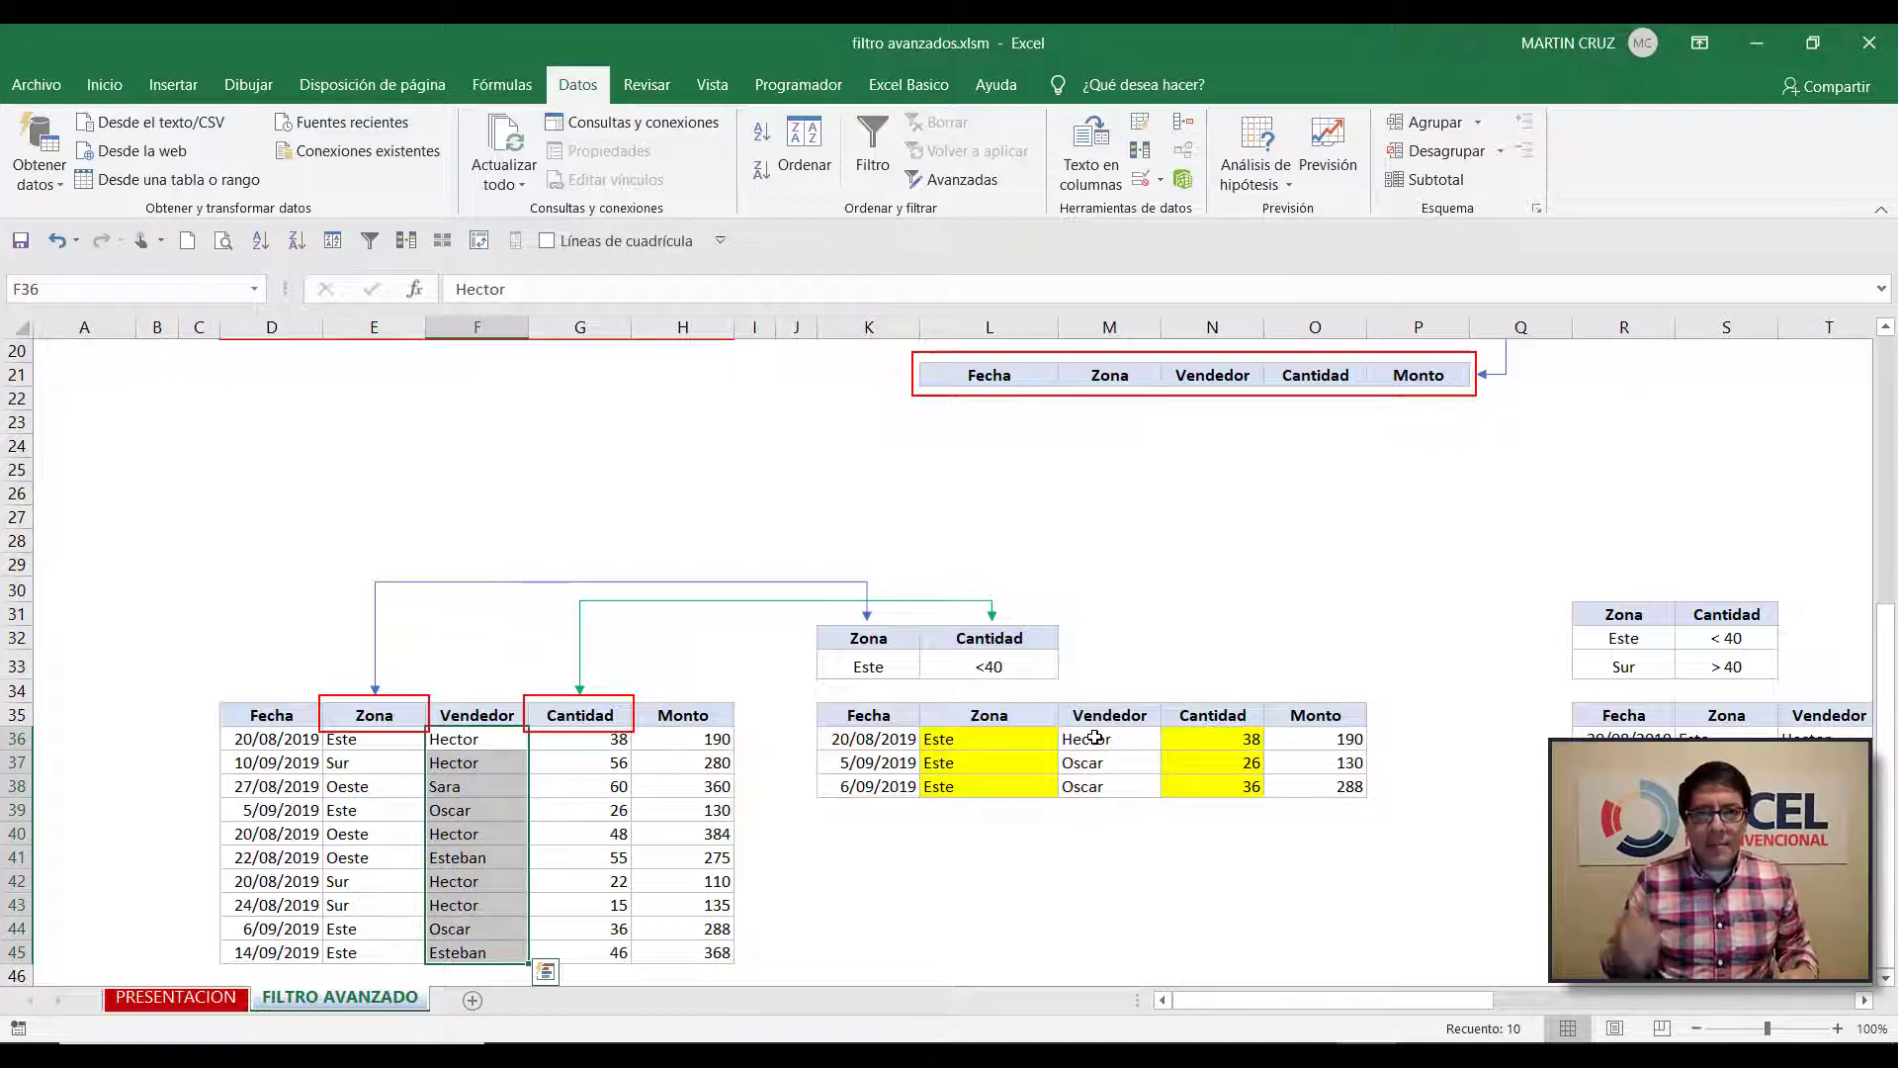
# Go back past the earlier filter results to check the copied Vendedor header in AD35
pyautogui.press('Right')
pyautogui.press('Right')
pyautogui.press('Right')
pyautogui.press('Right')
pyautogui.press('Right')
pyautogui.press('Right')
pyautogui.press('Right')
pyautogui.press('Right')
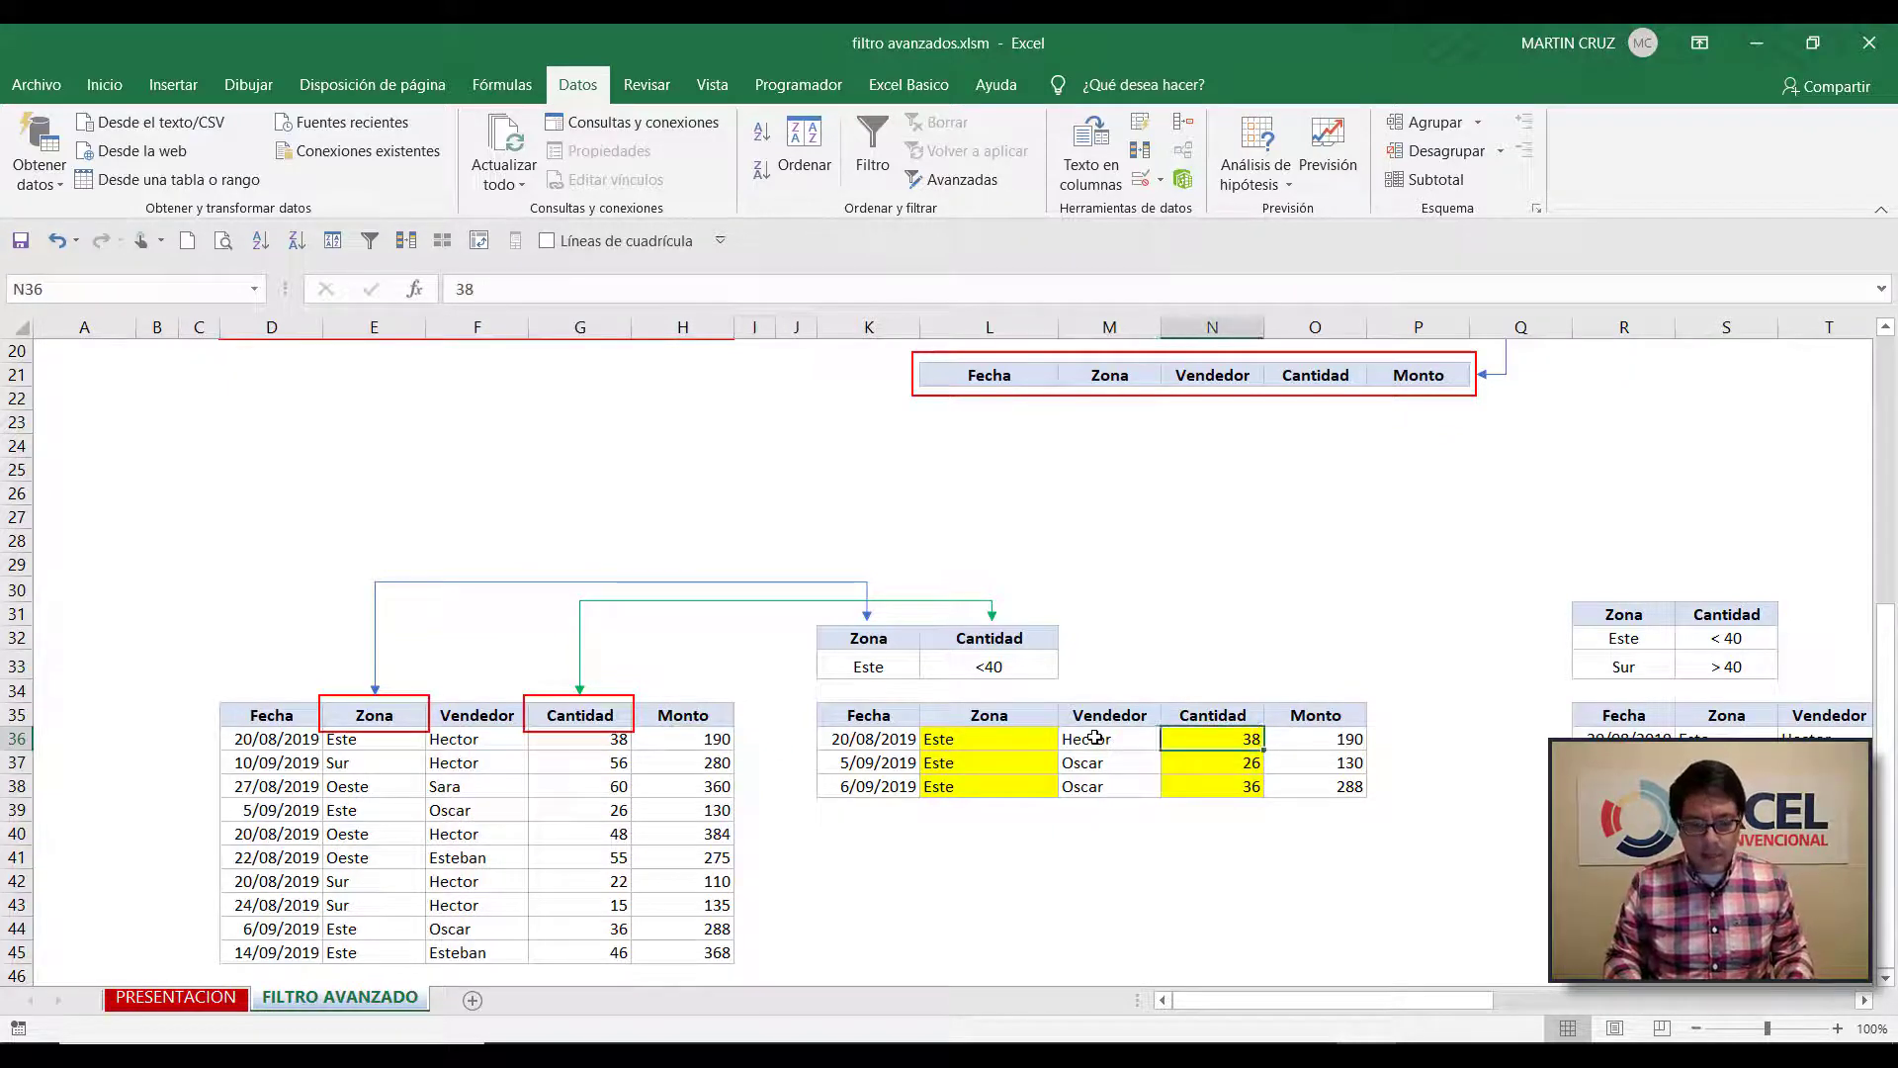
pyautogui.press('Left')
pyautogui.press('Left')
pyautogui.press('Left')
pyautogui.press('Left')
pyautogui.press('Left')
pyautogui.press('Left')
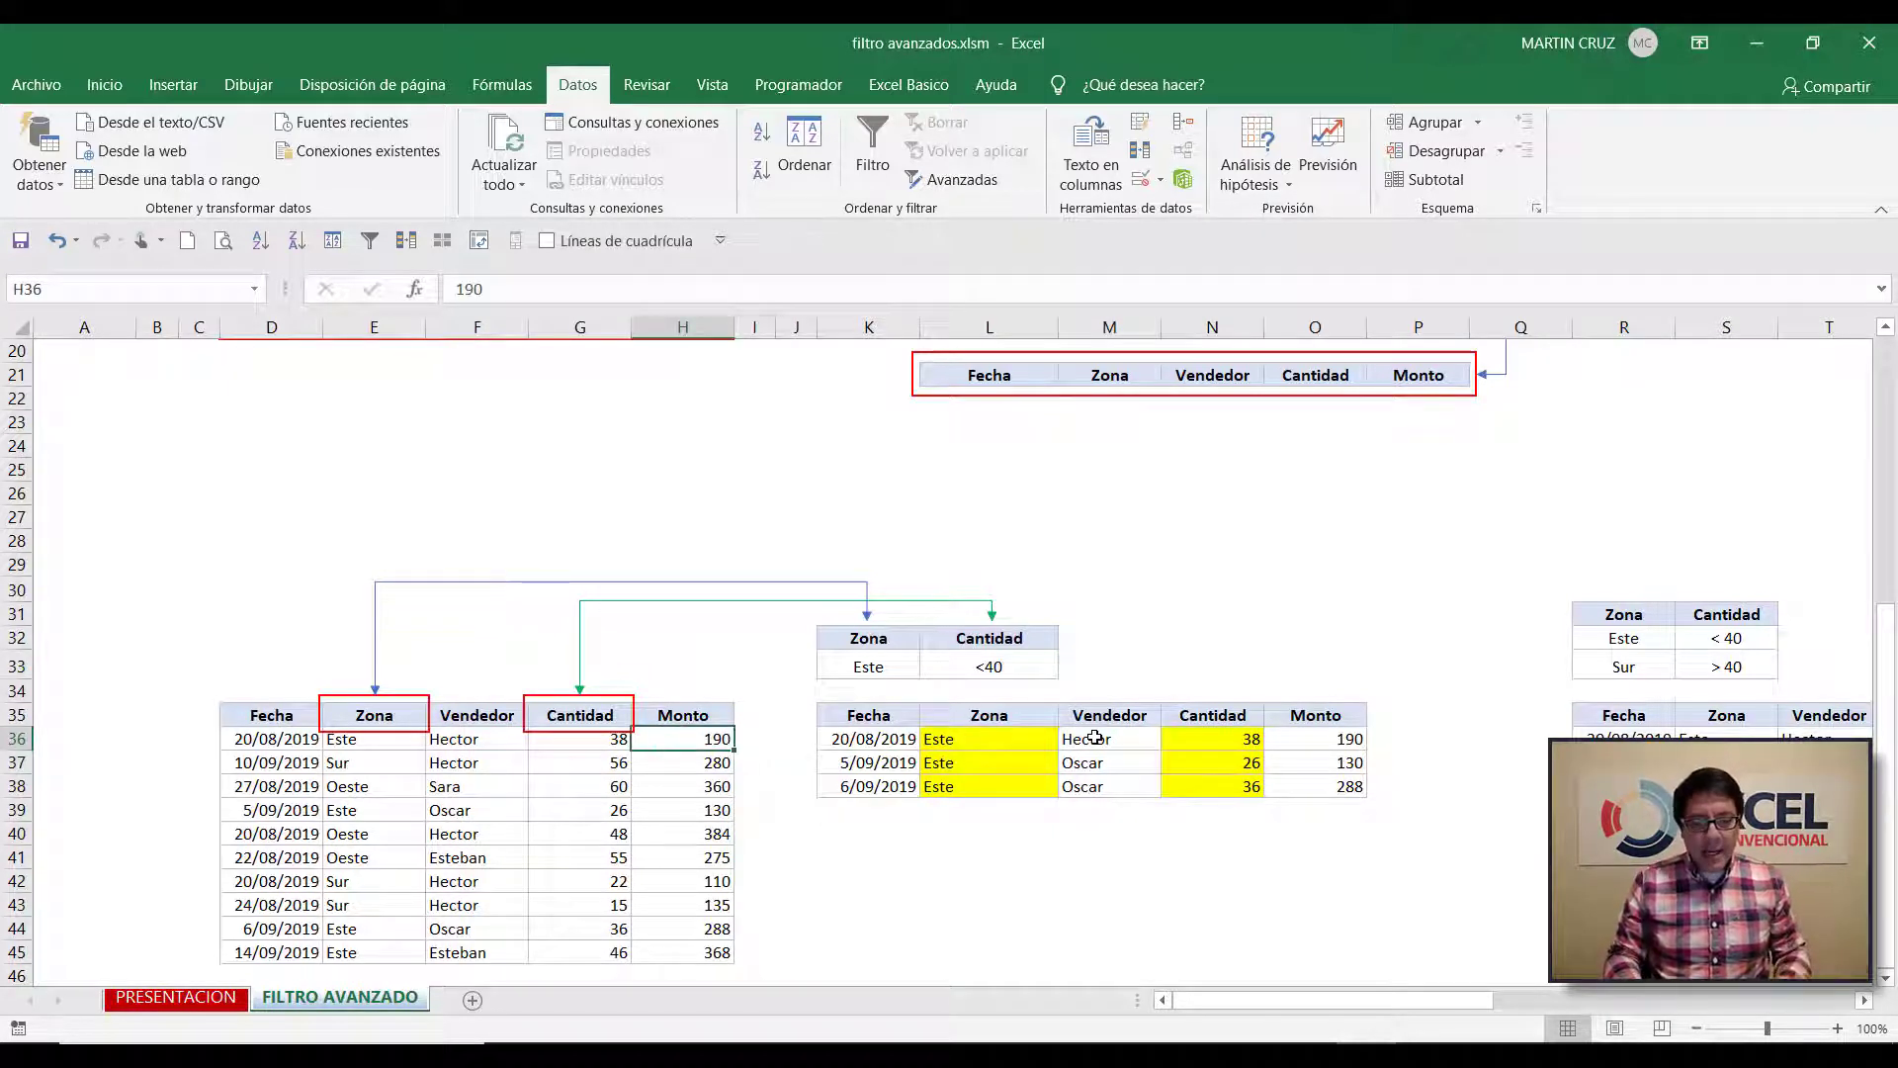
pyautogui.press('Right')
pyautogui.press('Right')
pyautogui.press('Right')
pyautogui.press('Right')
pyautogui.press('Right')
pyautogui.press('Right')
pyautogui.press('Right')
pyautogui.press('Right')
pyautogui.press('Right')
pyautogui.press('Right')
pyautogui.press('Right')
pyautogui.press('Right')
pyautogui.press('Right')
pyautogui.press('Right')
pyautogui.press('Right')
pyautogui.press('Right')
pyautogui.press('Right')
pyautogui.press('Right')
pyautogui.press('Right')
pyautogui.press('Right')
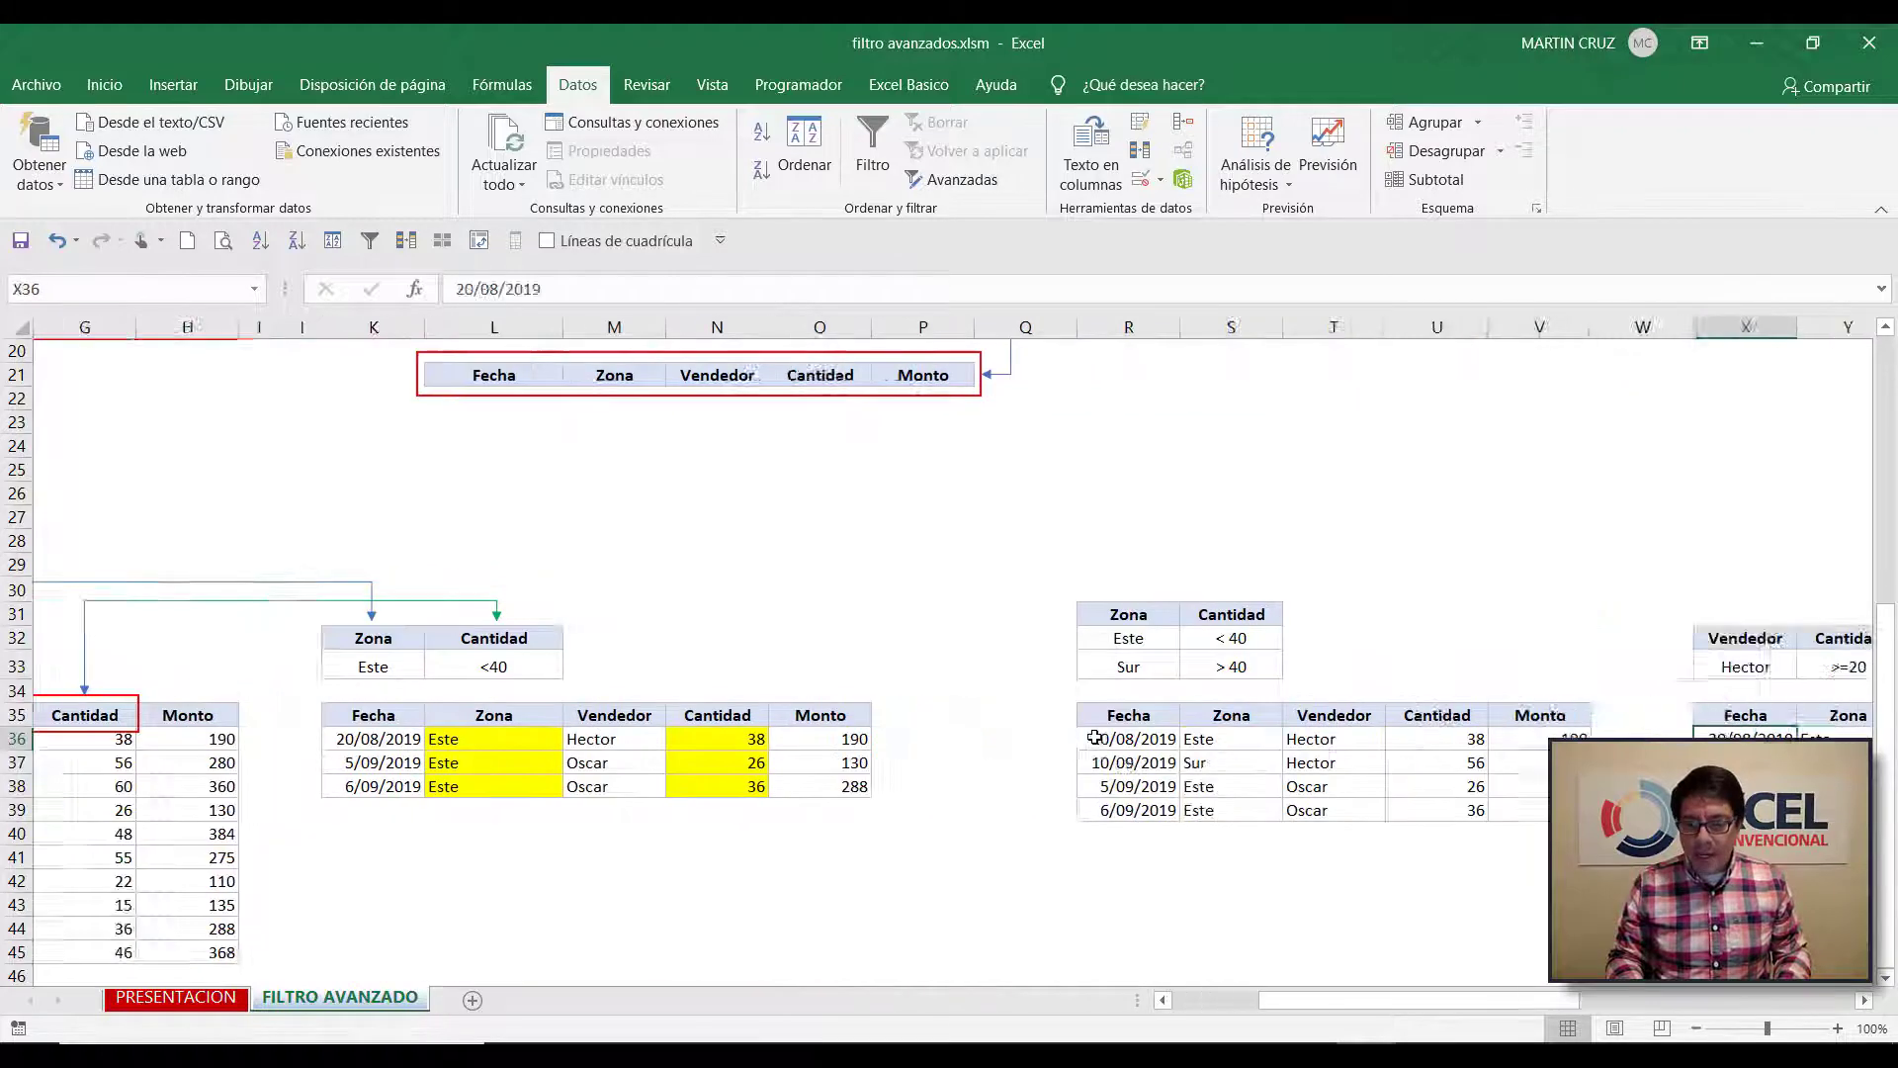
pyautogui.press('Up')
pyautogui.press('Left')
pyautogui.press('Left')
pyautogui.press('Left')
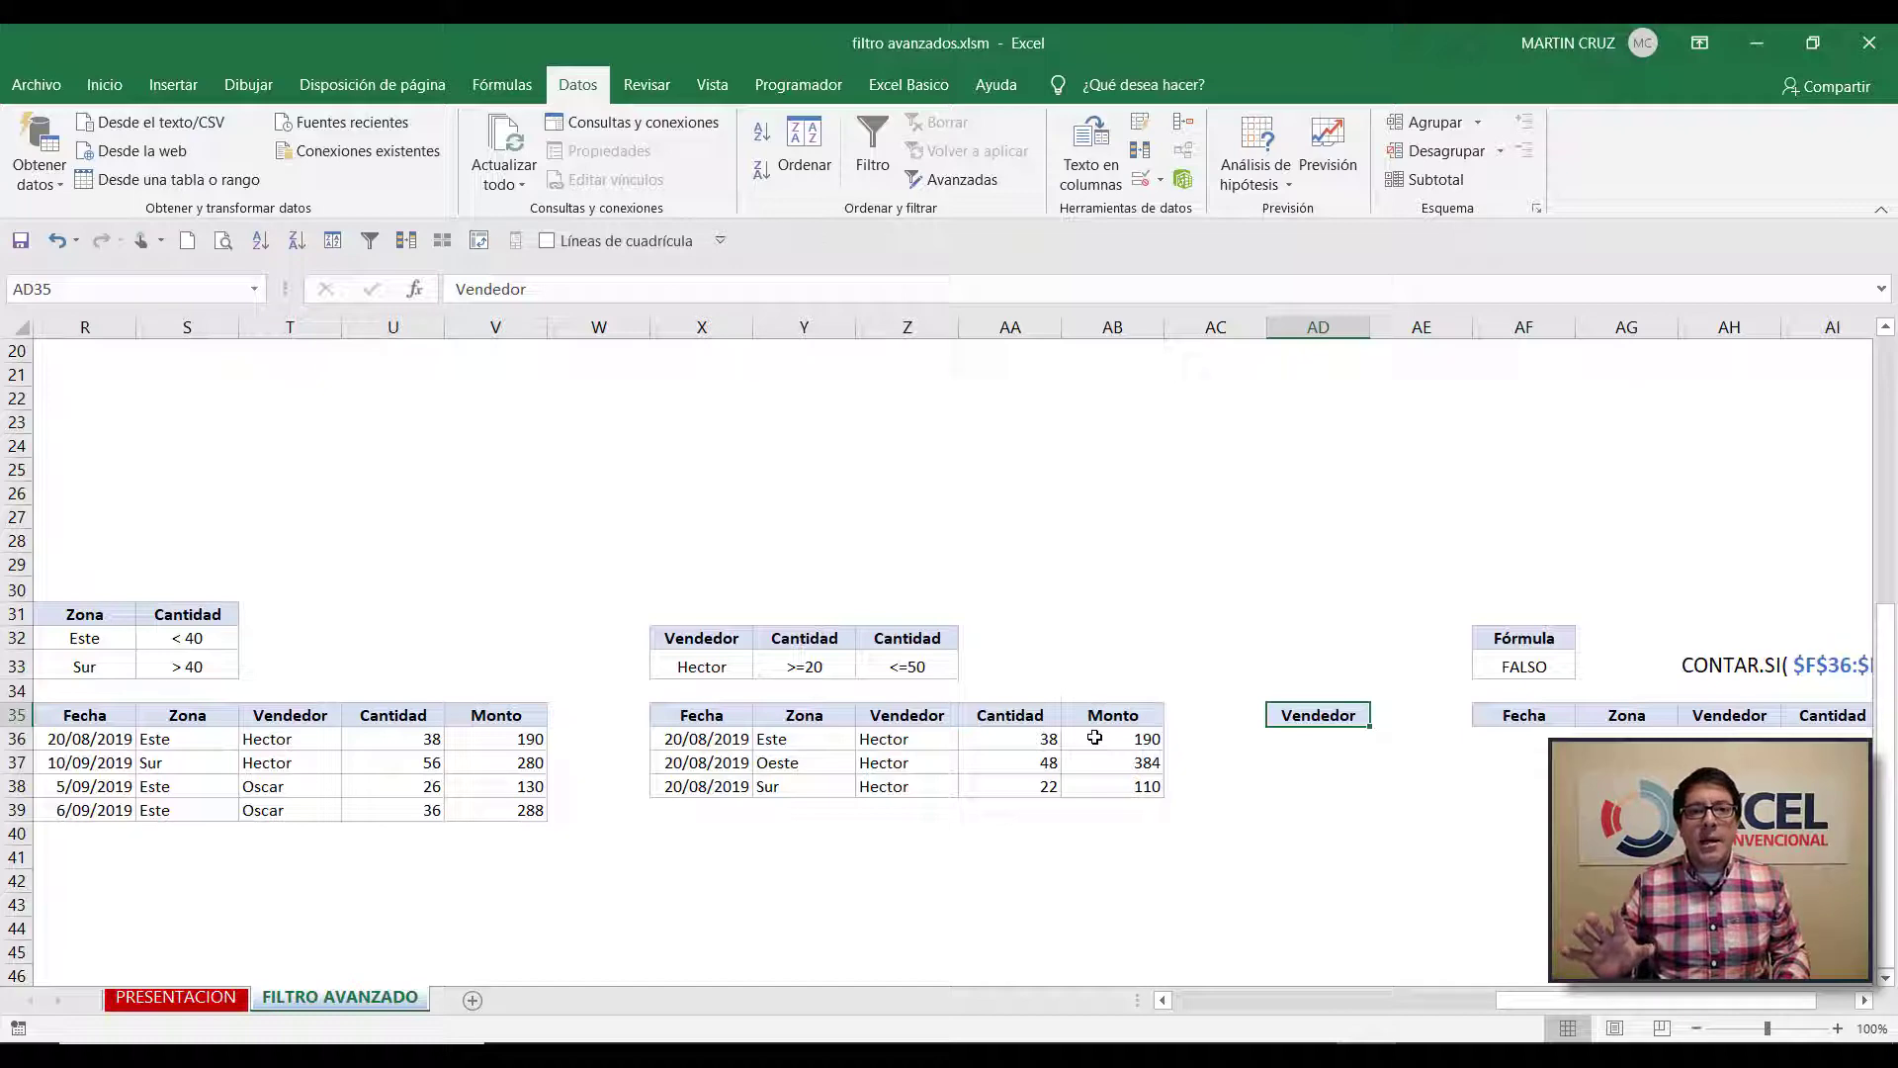
# Start an advanced filter on the sales list D35:H45 that copies to another location, and clear its criteria range
pyautogui.hotkey('ctrl', 'Left')
pyautogui.hotkey('ctrl', 'Left')
pyautogui.hotkey('ctrl', 'Left')
pyautogui.hotkey('ctrl', 'Left')
pyautogui.hotkey('ctrl', 'Left')
pyautogui.hotkey('ctrl', 'Left')
pyautogui.hotkey('ctrl', 'Left')
pyautogui.hotkey('ctrl', 'Left')
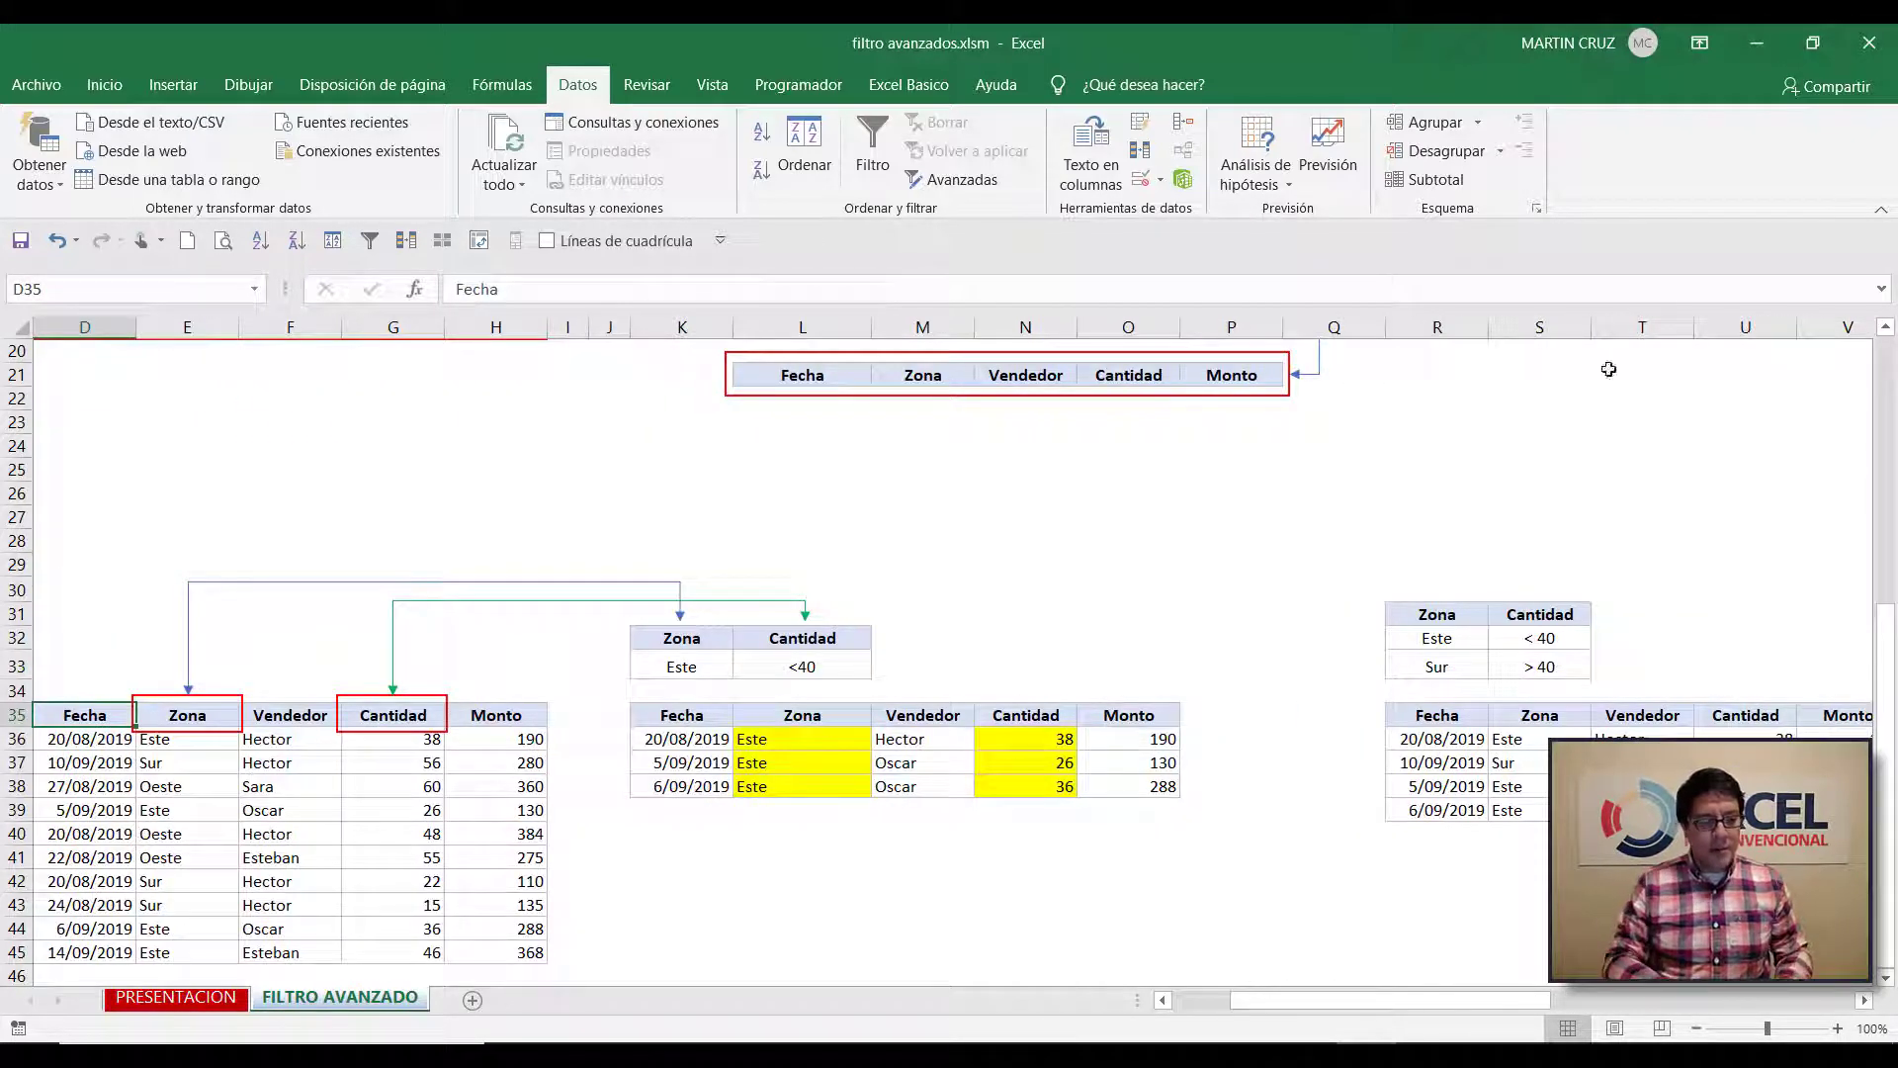
pyautogui.click(957, 181)
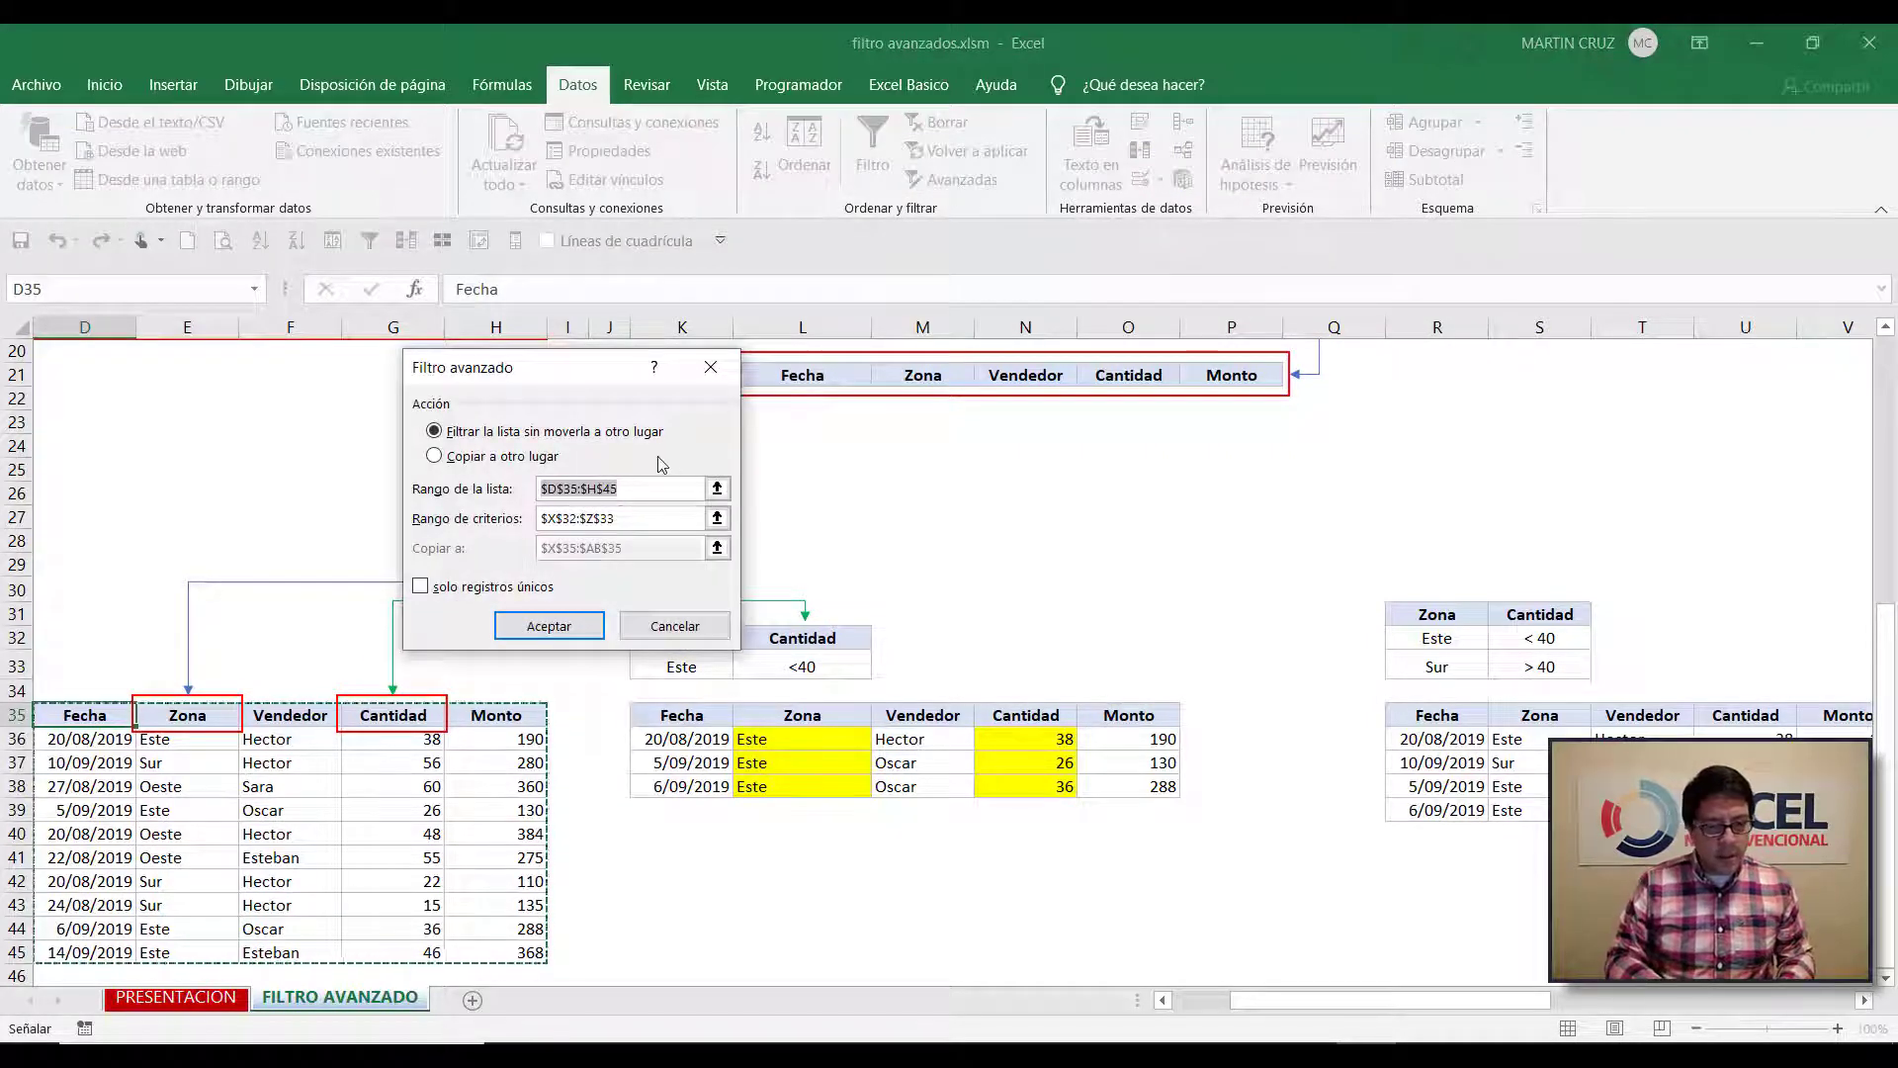
pyautogui.click(494, 458)
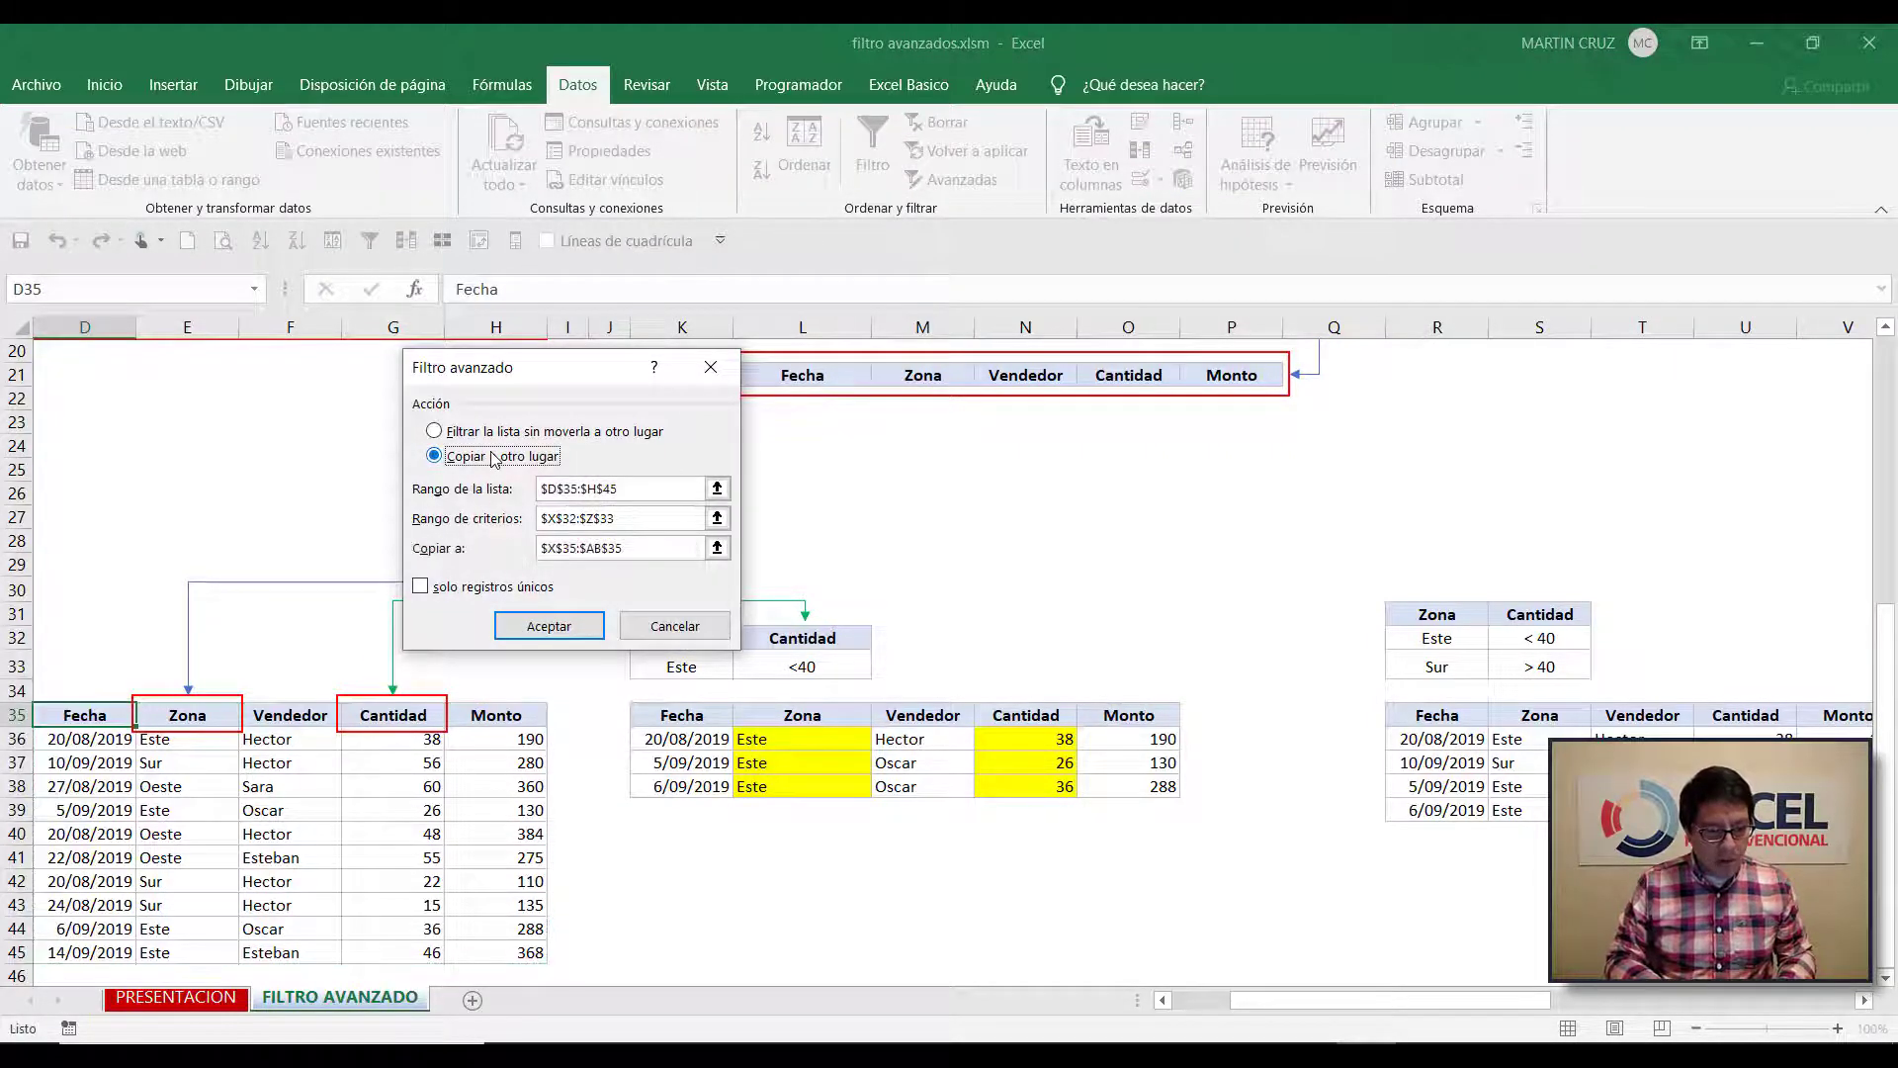
pyautogui.click(621, 520)
pyautogui.moveTo(615, 521); pyautogui.dragTo(540, 520)
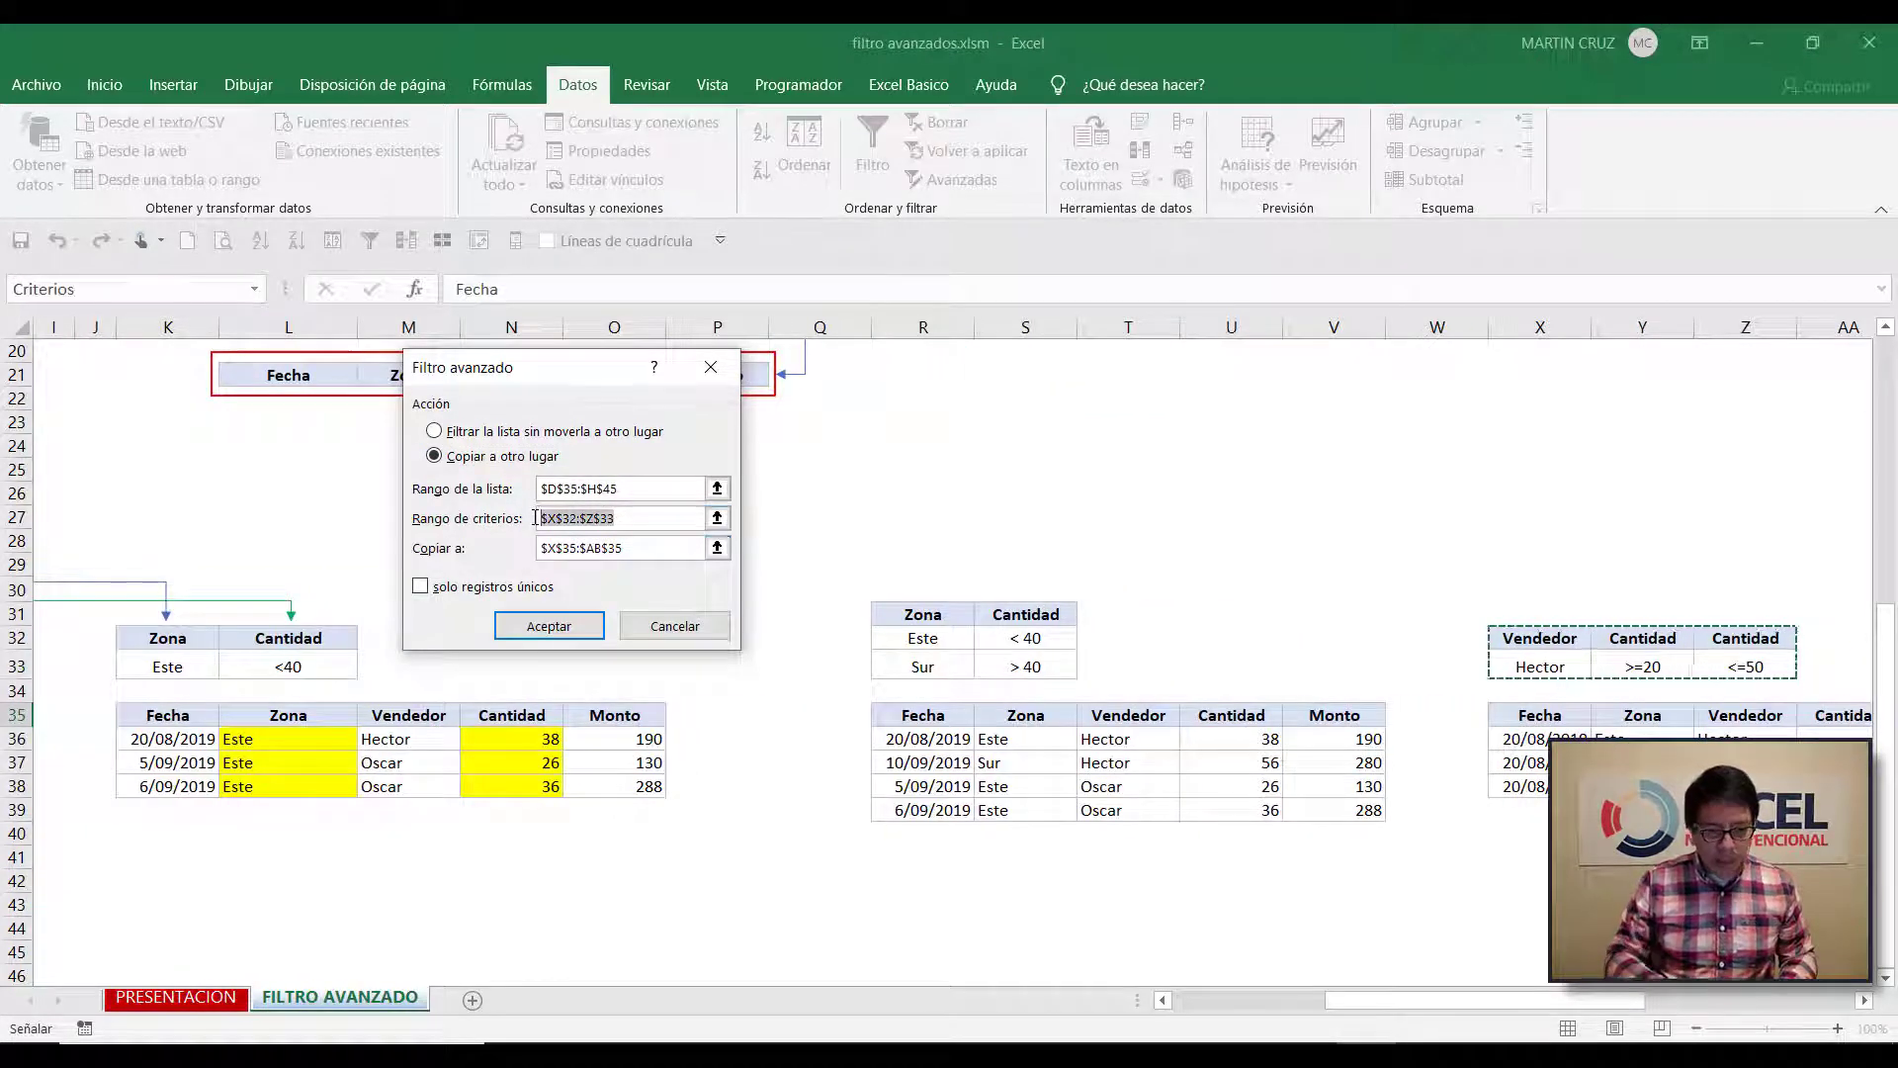
pyautogui.press('BackSpace')
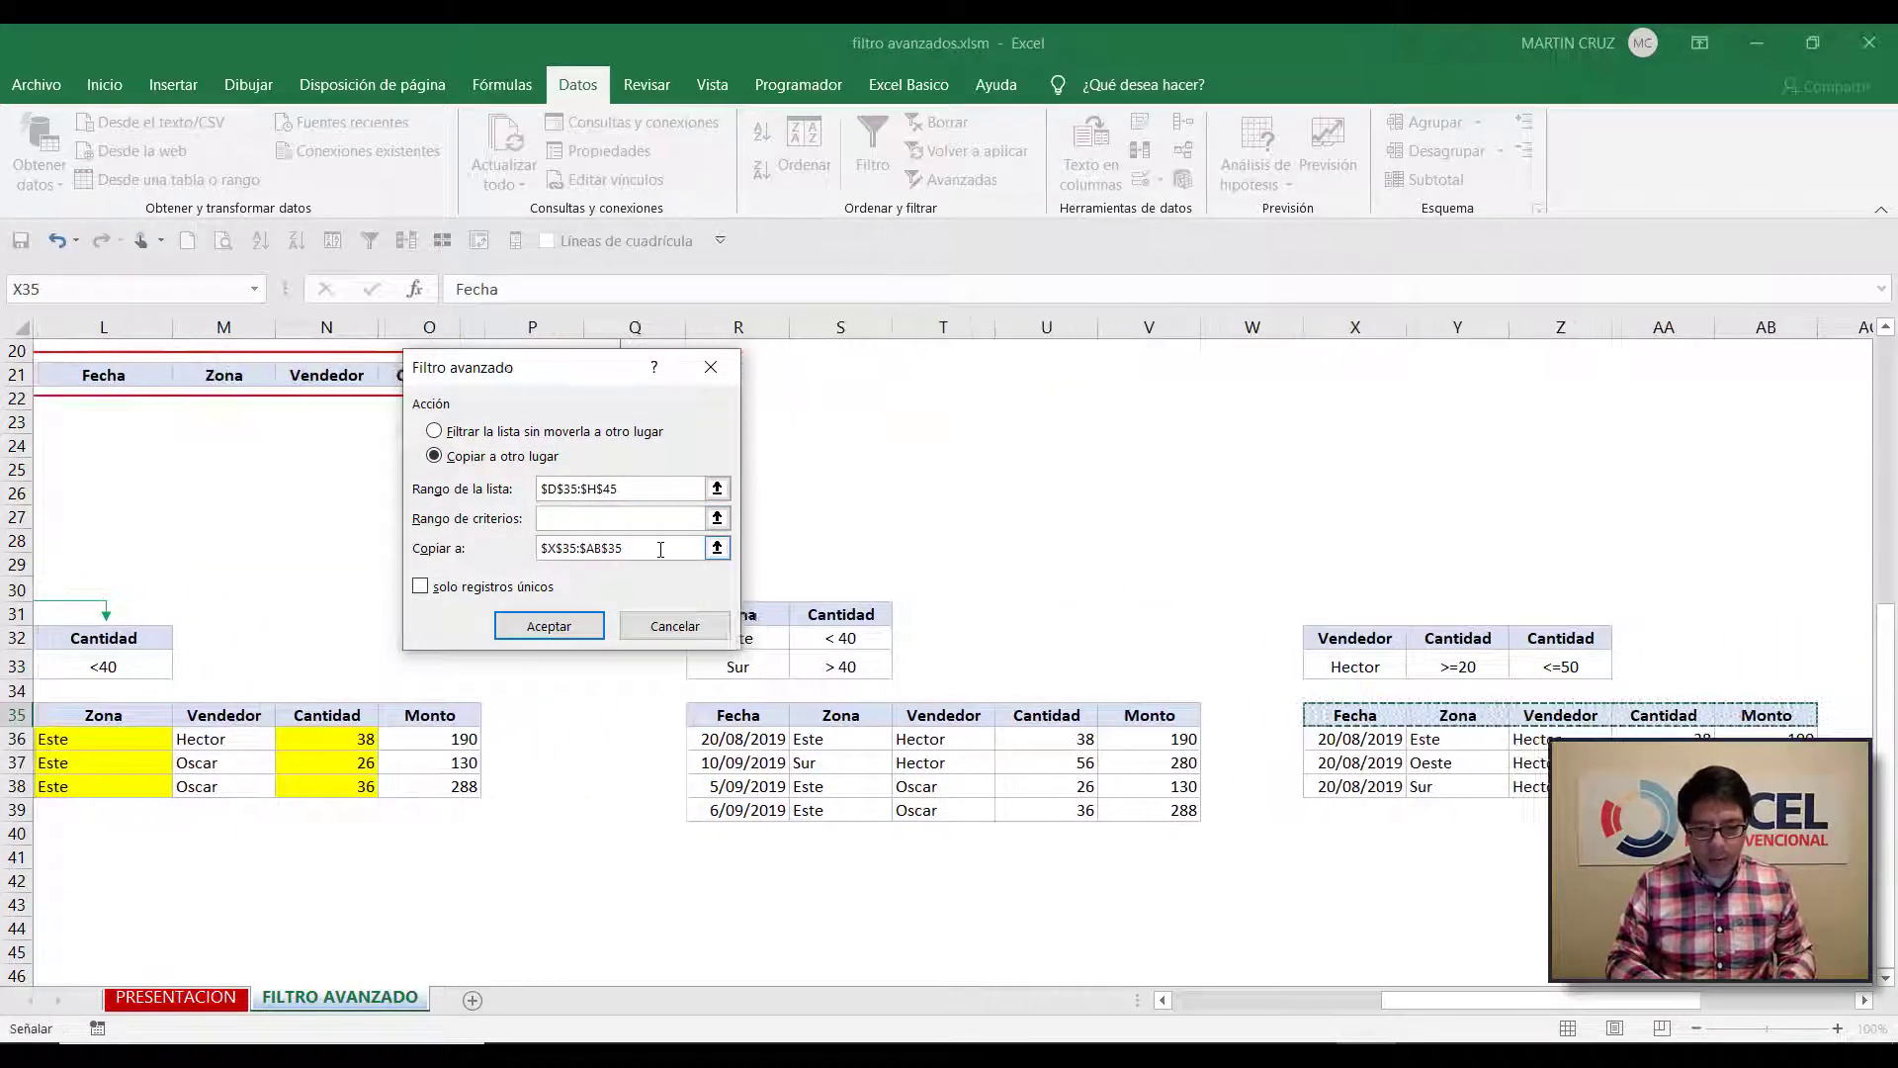
# Replace the copy destination with AD35, restrict the advanced filter to unique records and run it
pyautogui.moveTo(621, 549); pyautogui.dragTo(524, 559)
pyautogui.press('BackSpace')
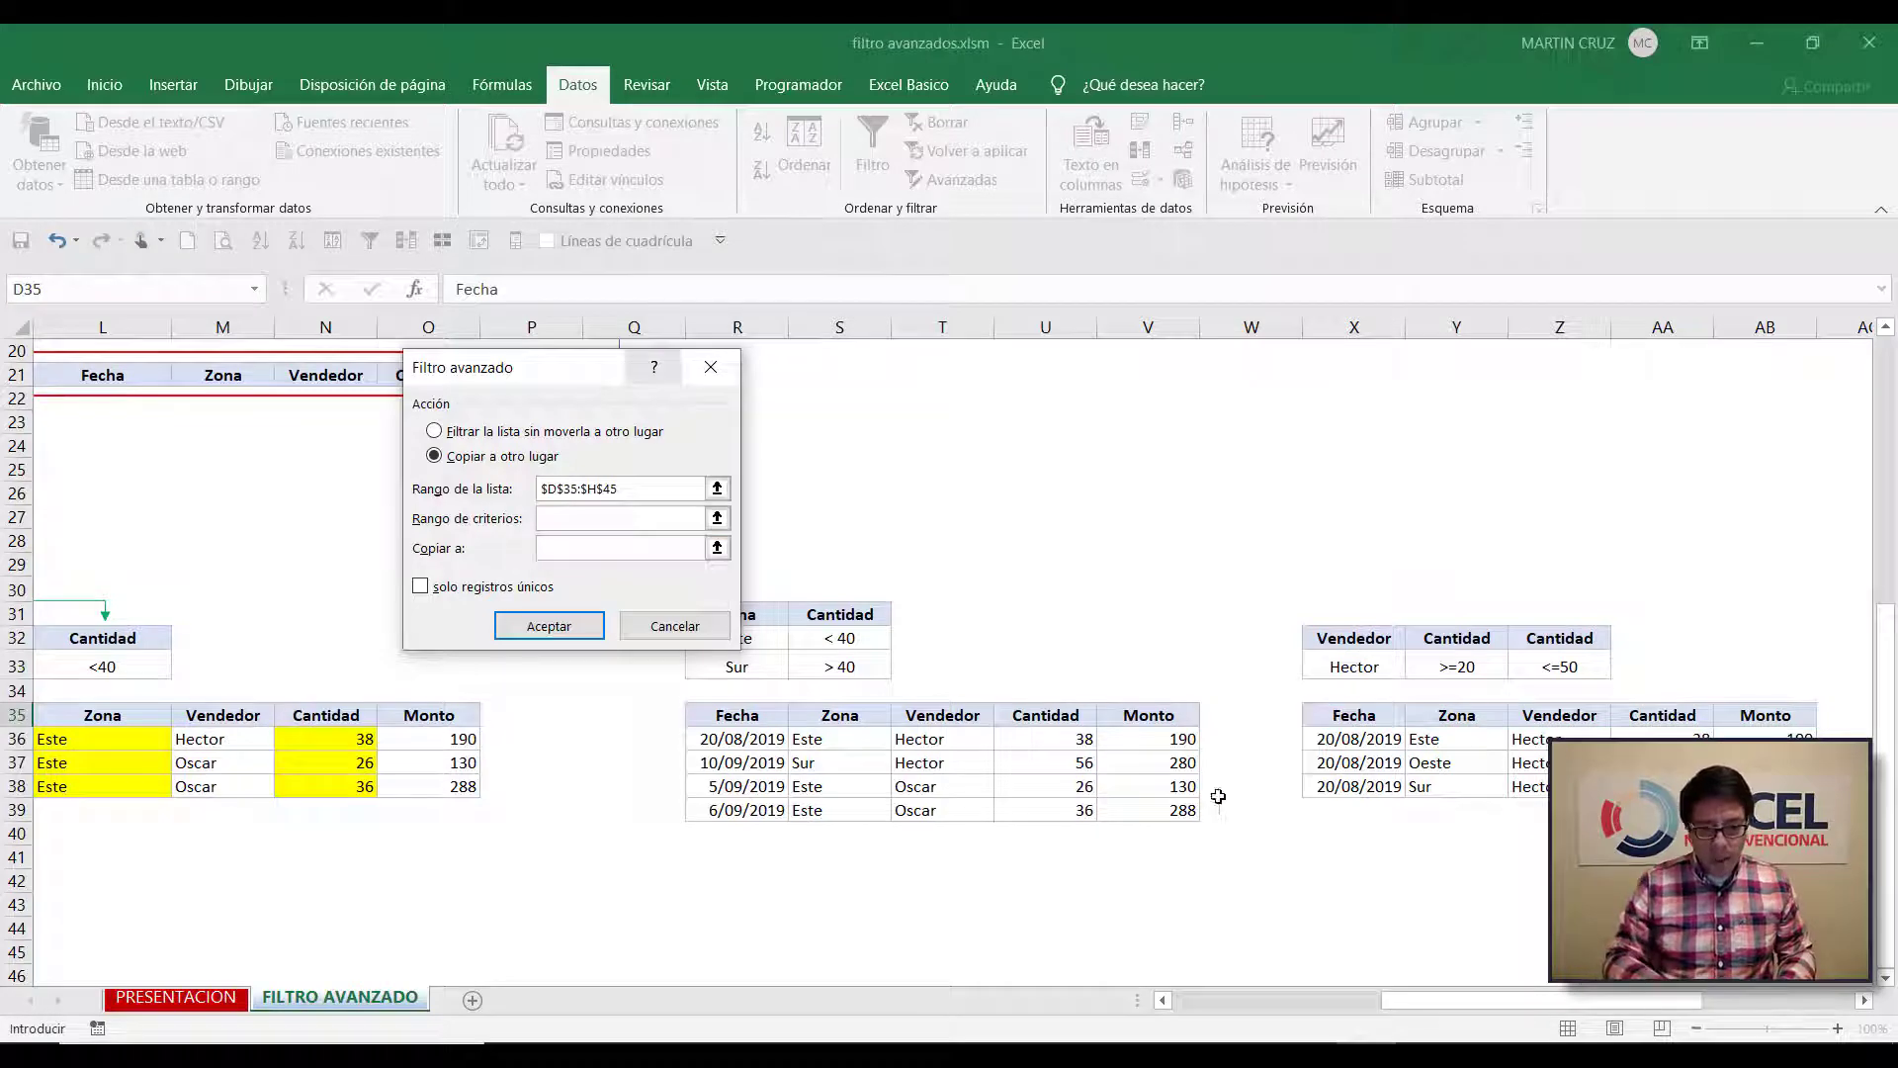
pyautogui.moveTo(1588, 1002); pyautogui.dragTo(1701, 1002)
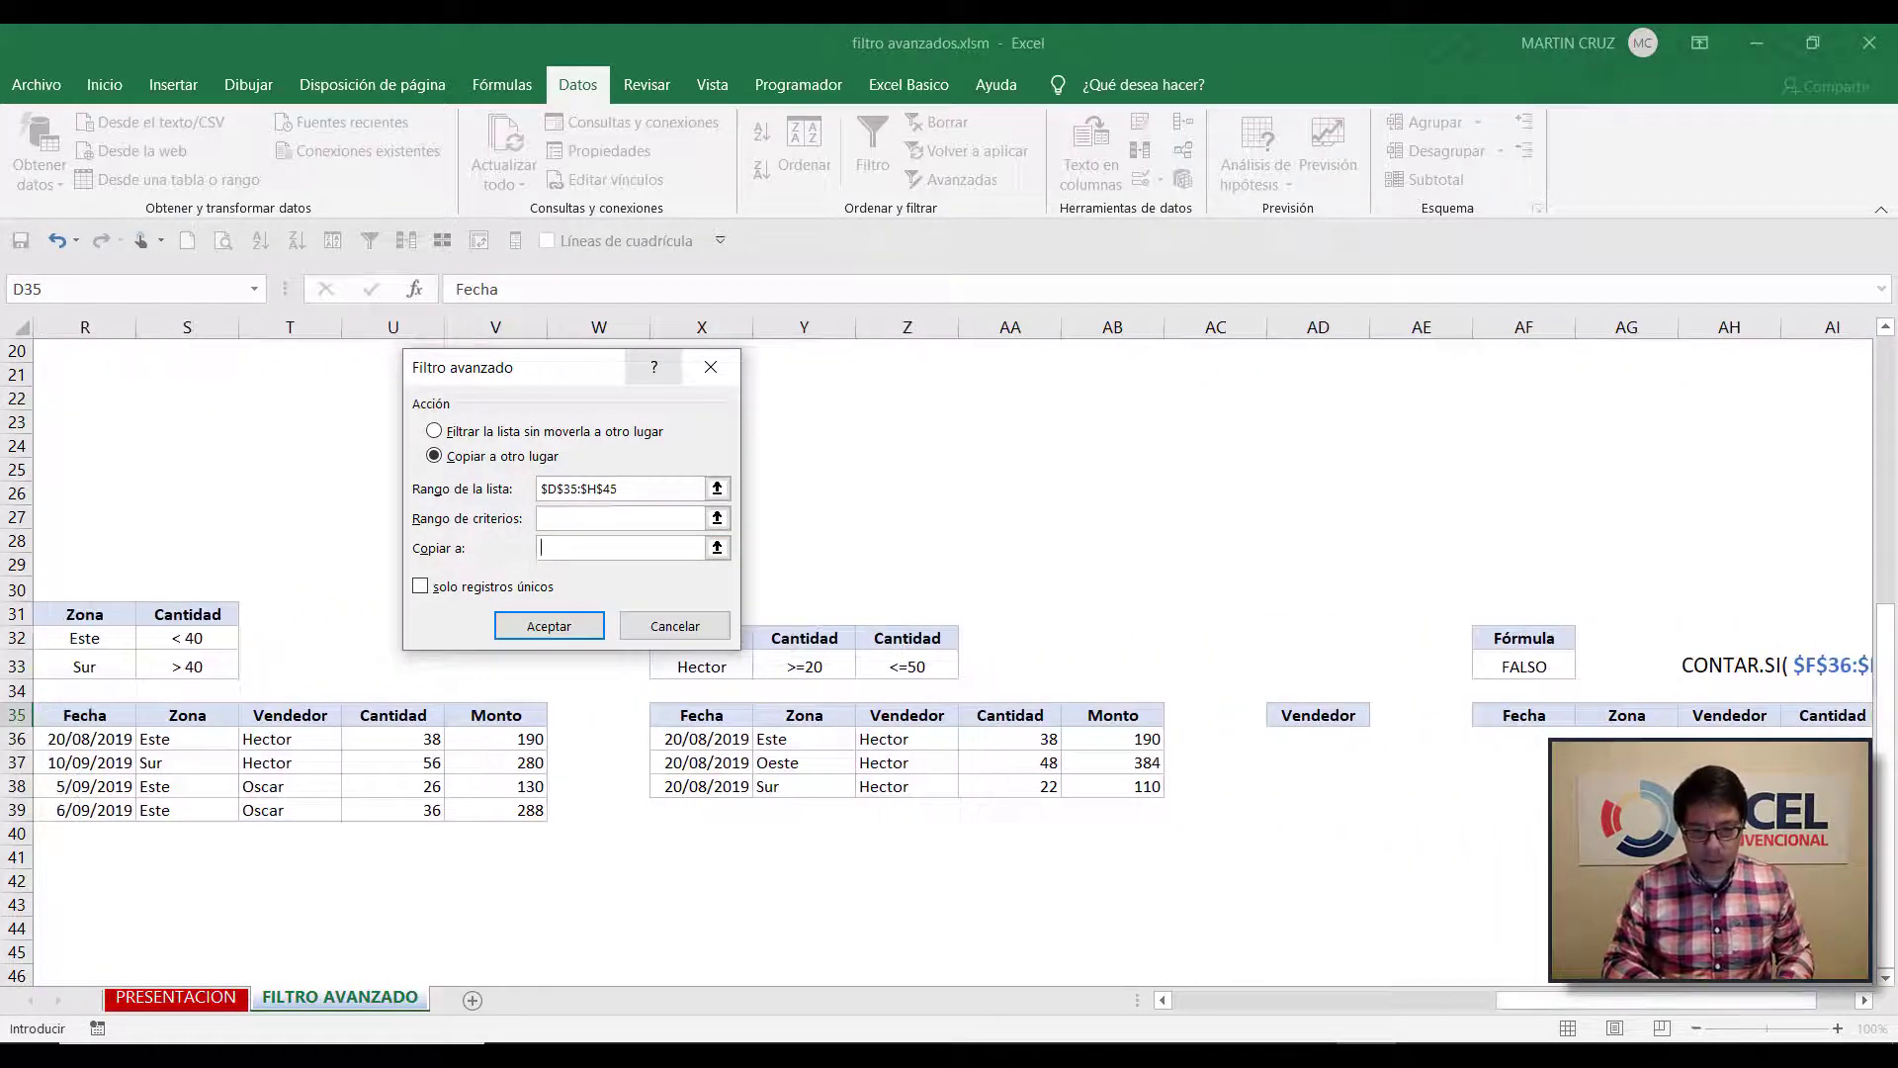
pyautogui.click(1299, 713)
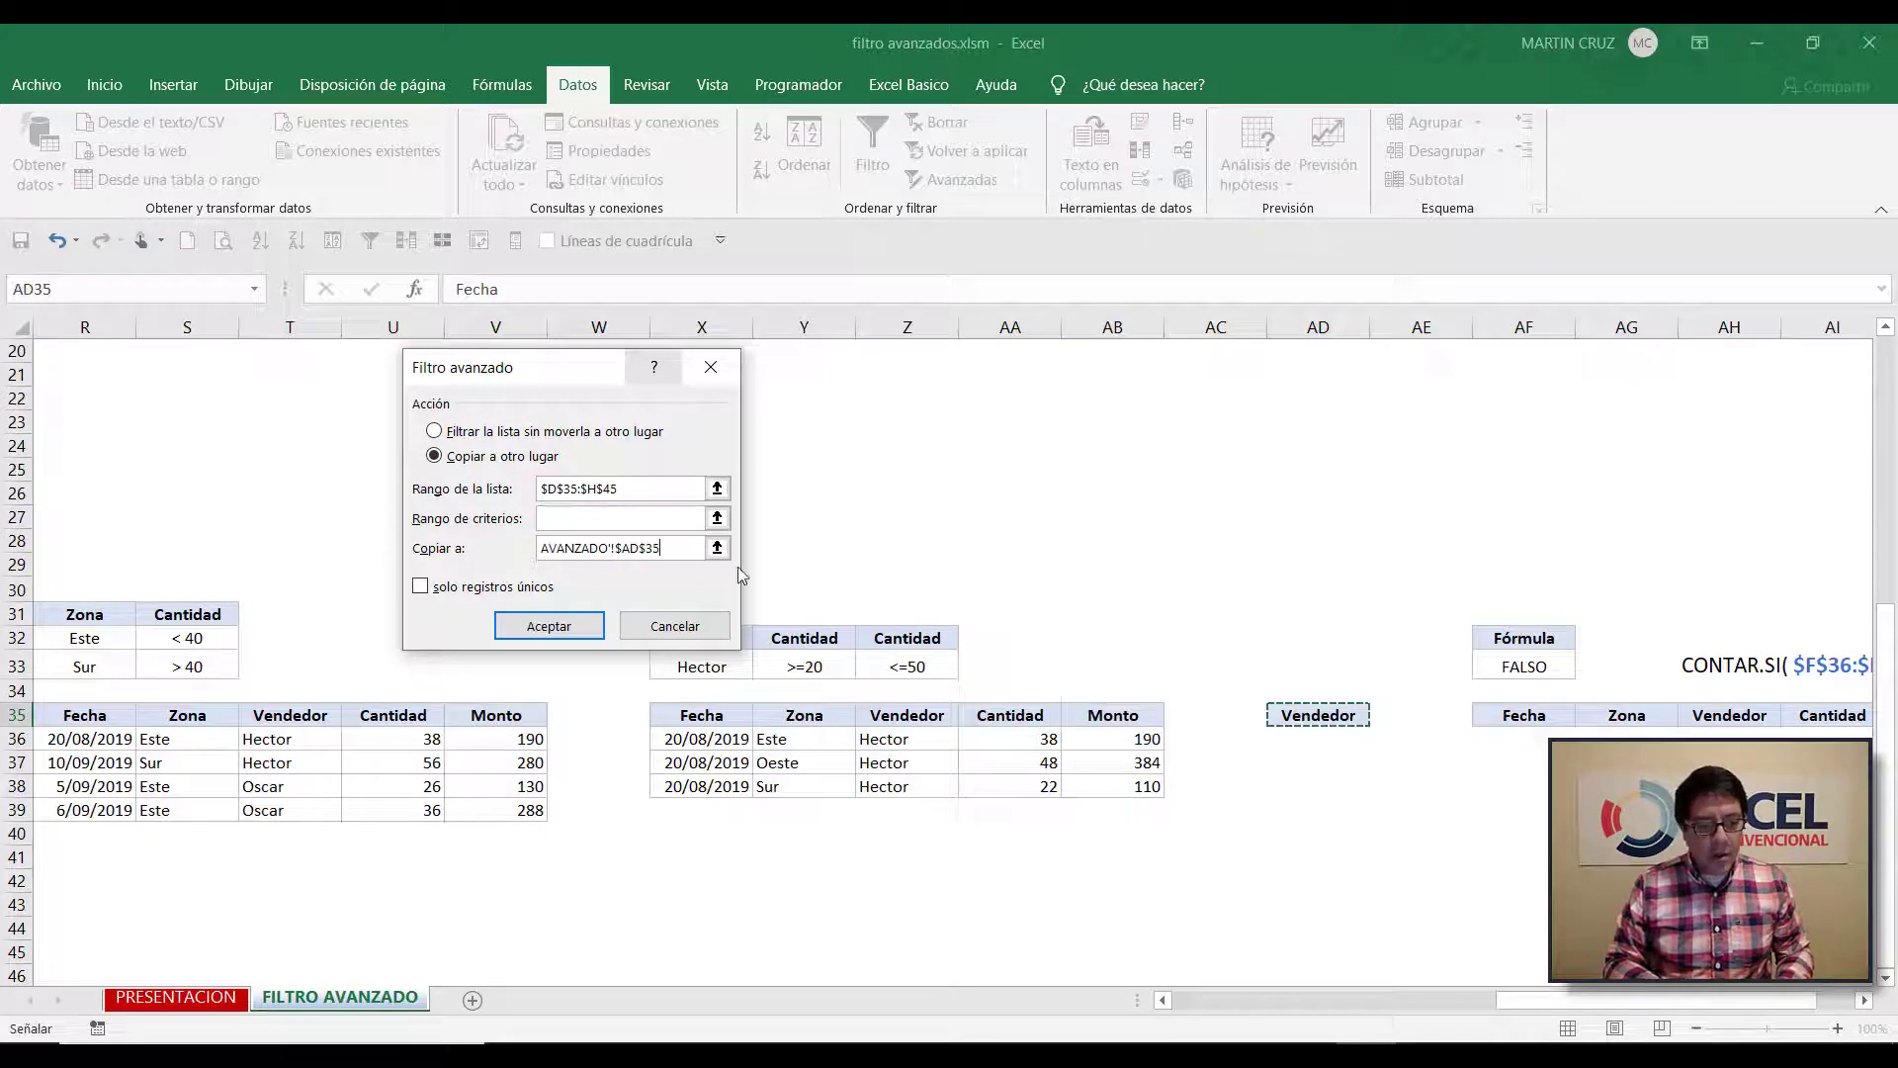
pyautogui.click(420, 587)
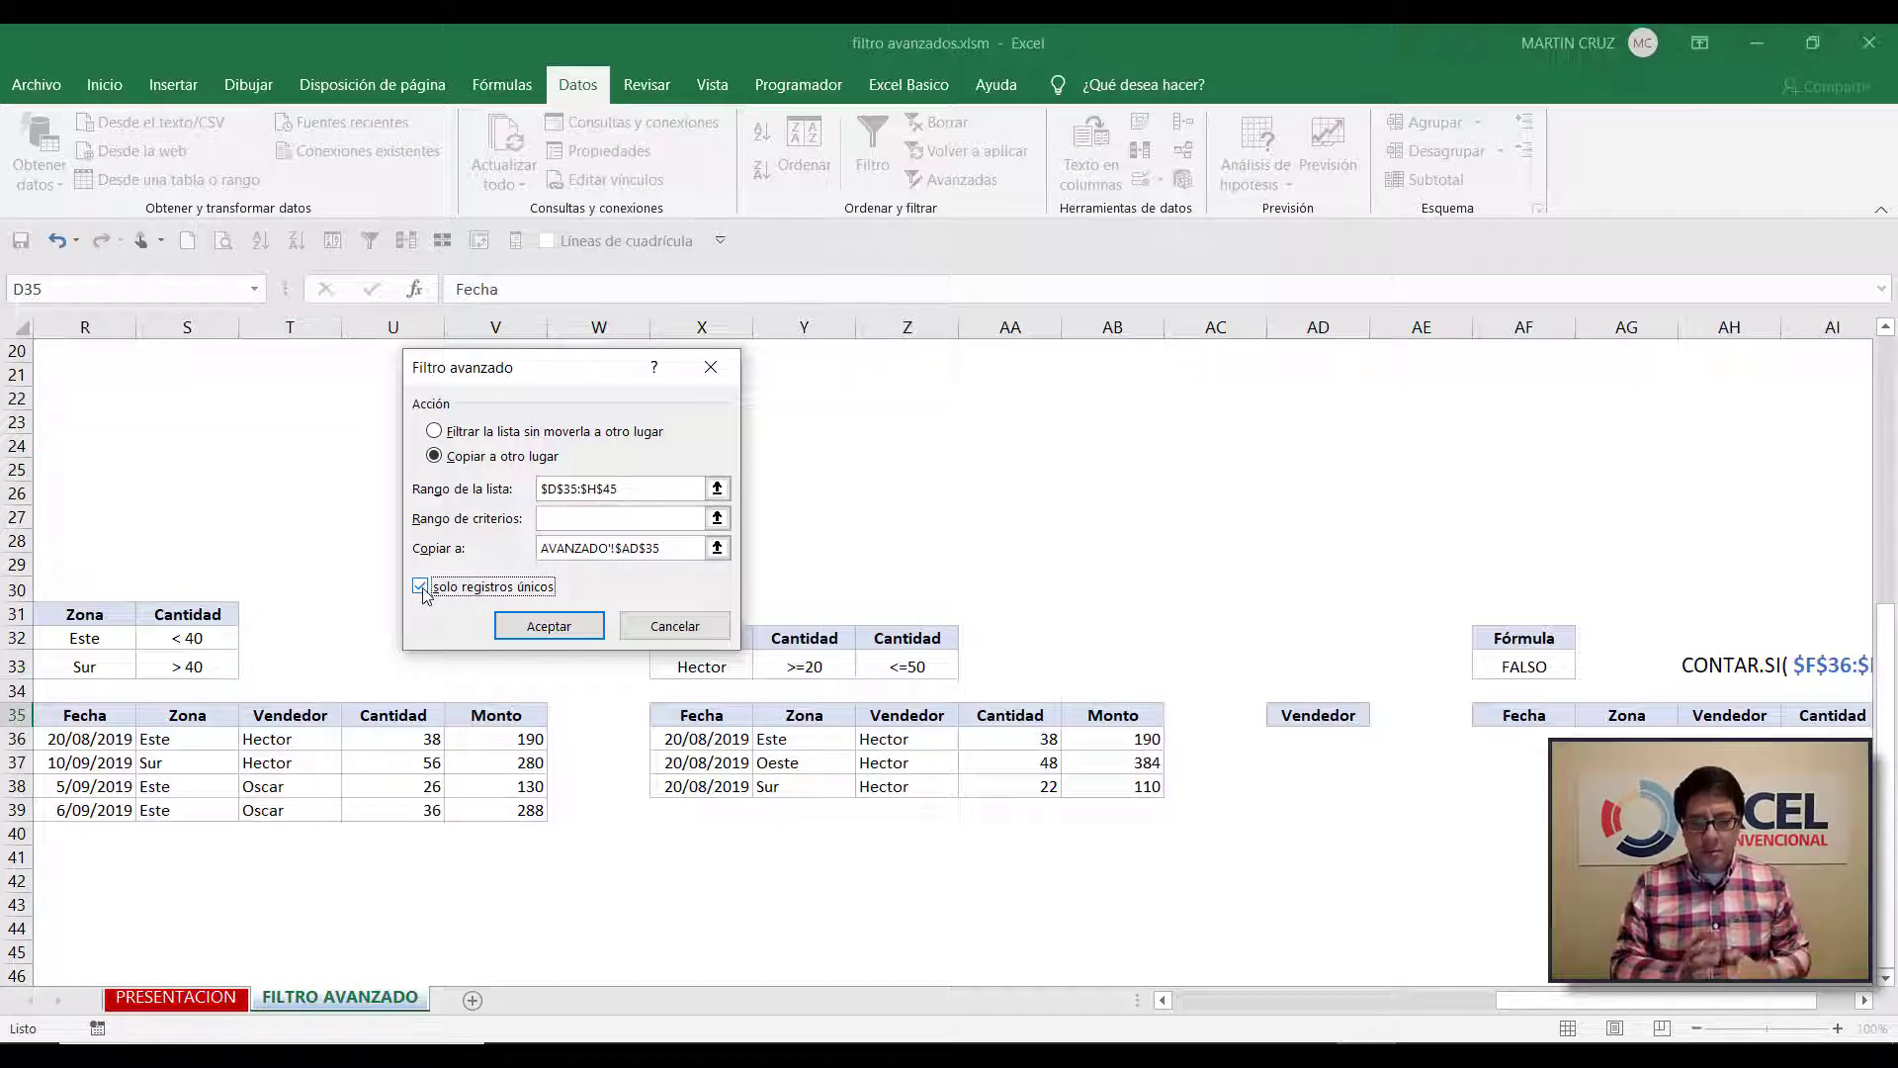
pyautogui.click(574, 629)
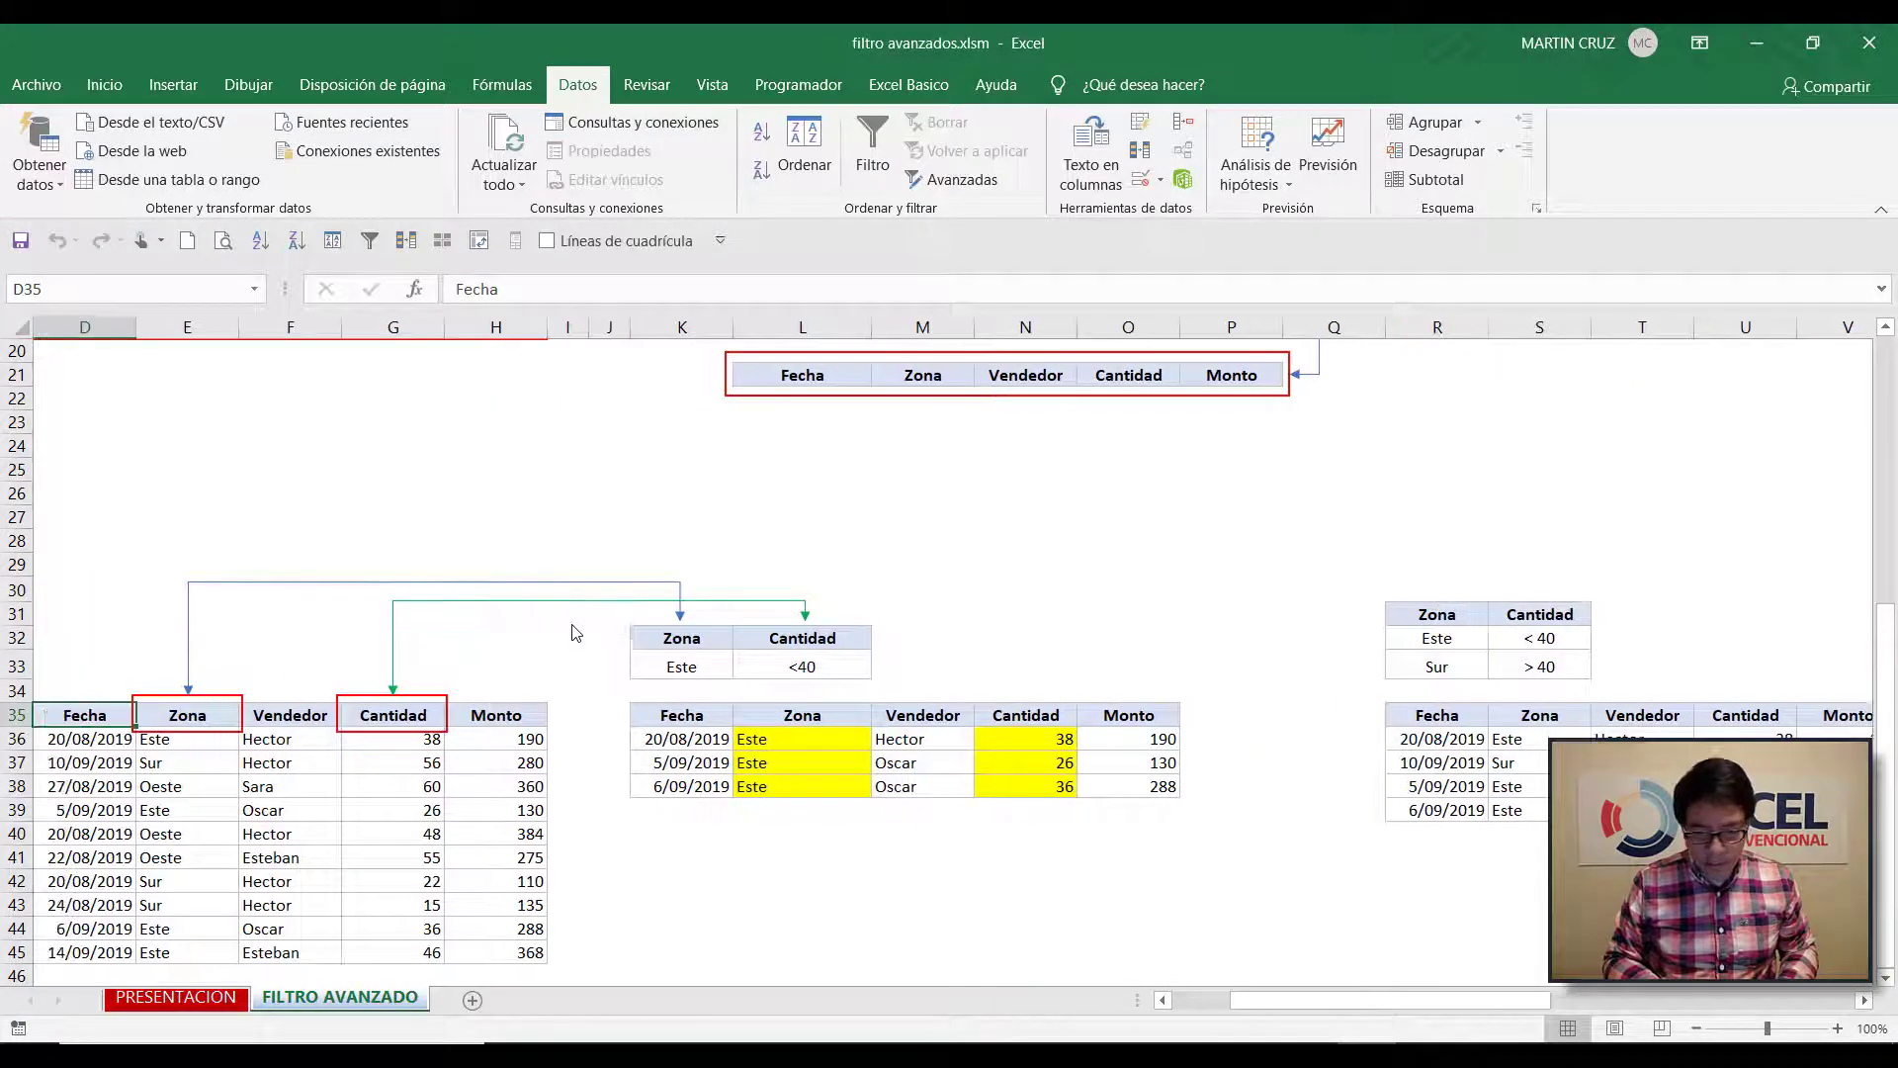
# Review the unique Vendedor values extracted in AD36:AD39
pyautogui.moveTo(1303, 1016); pyautogui.dragTo(1642, 988)
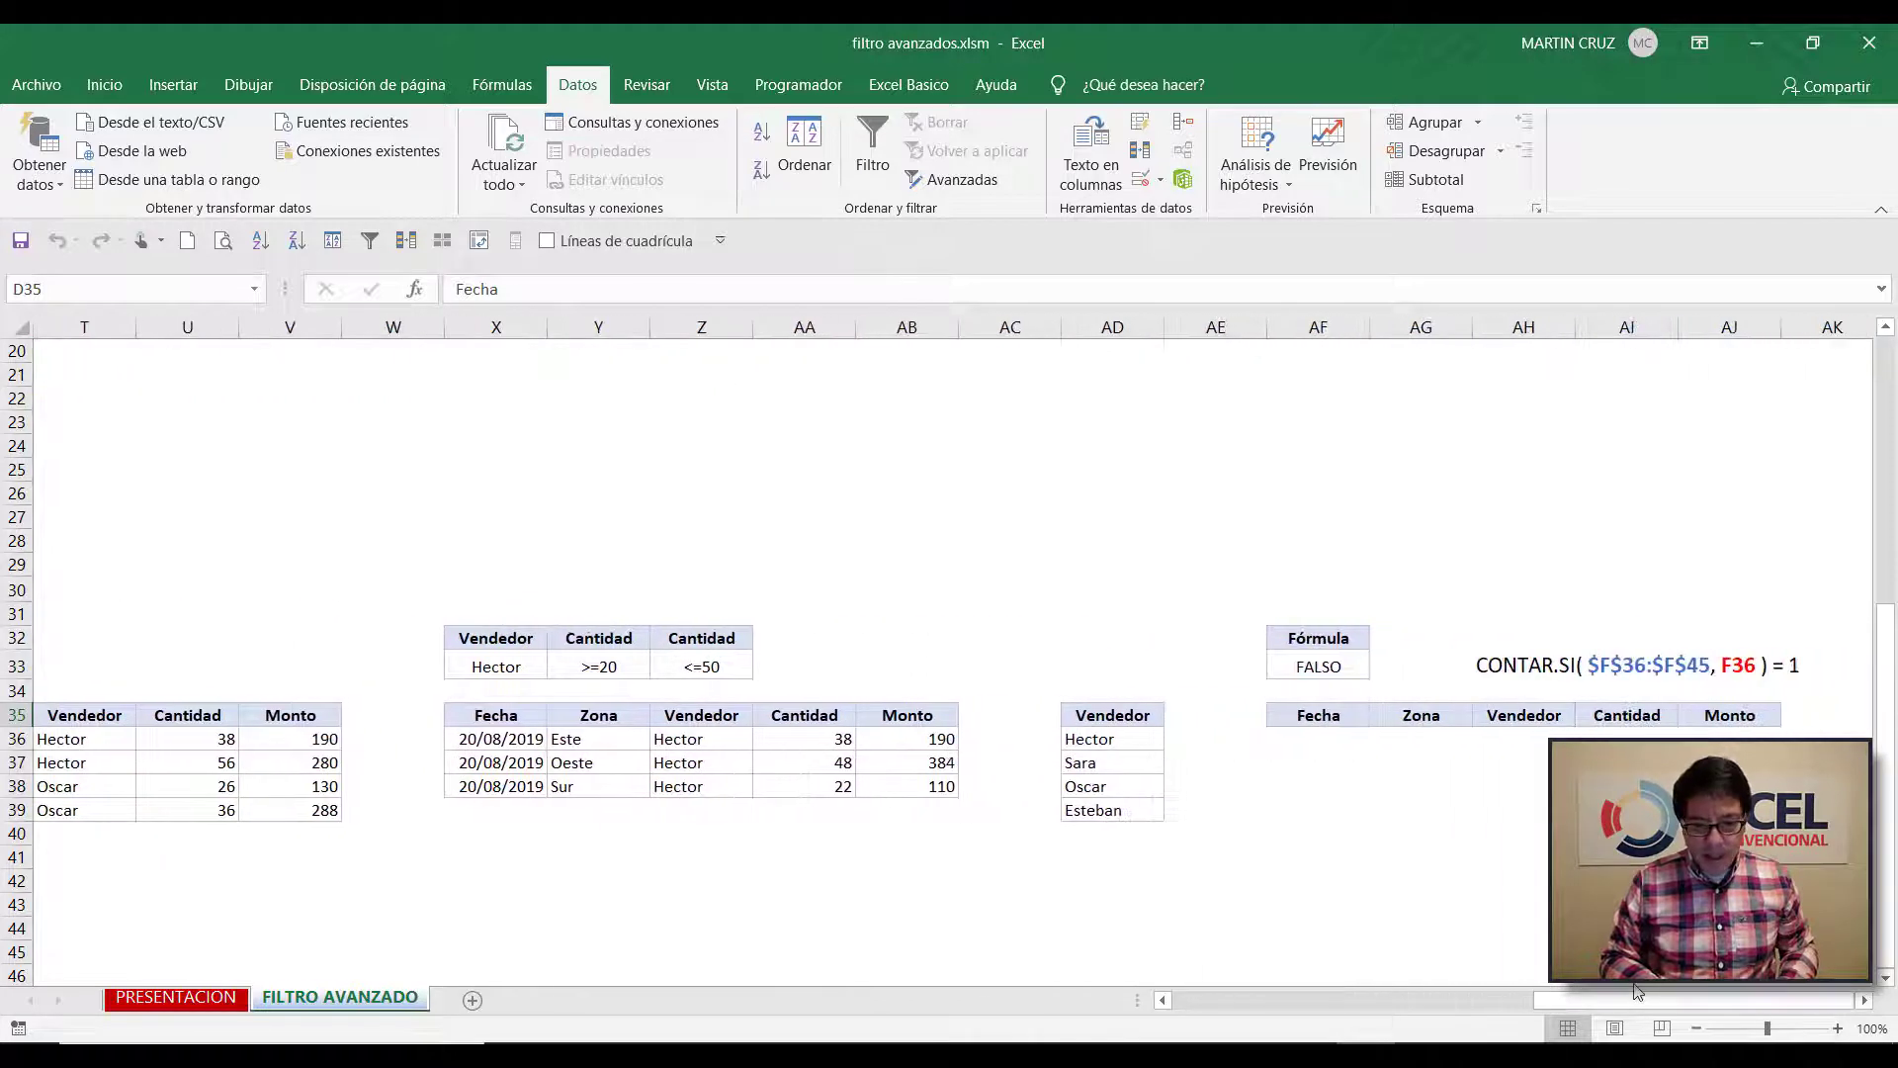
pyautogui.click(1096, 743)
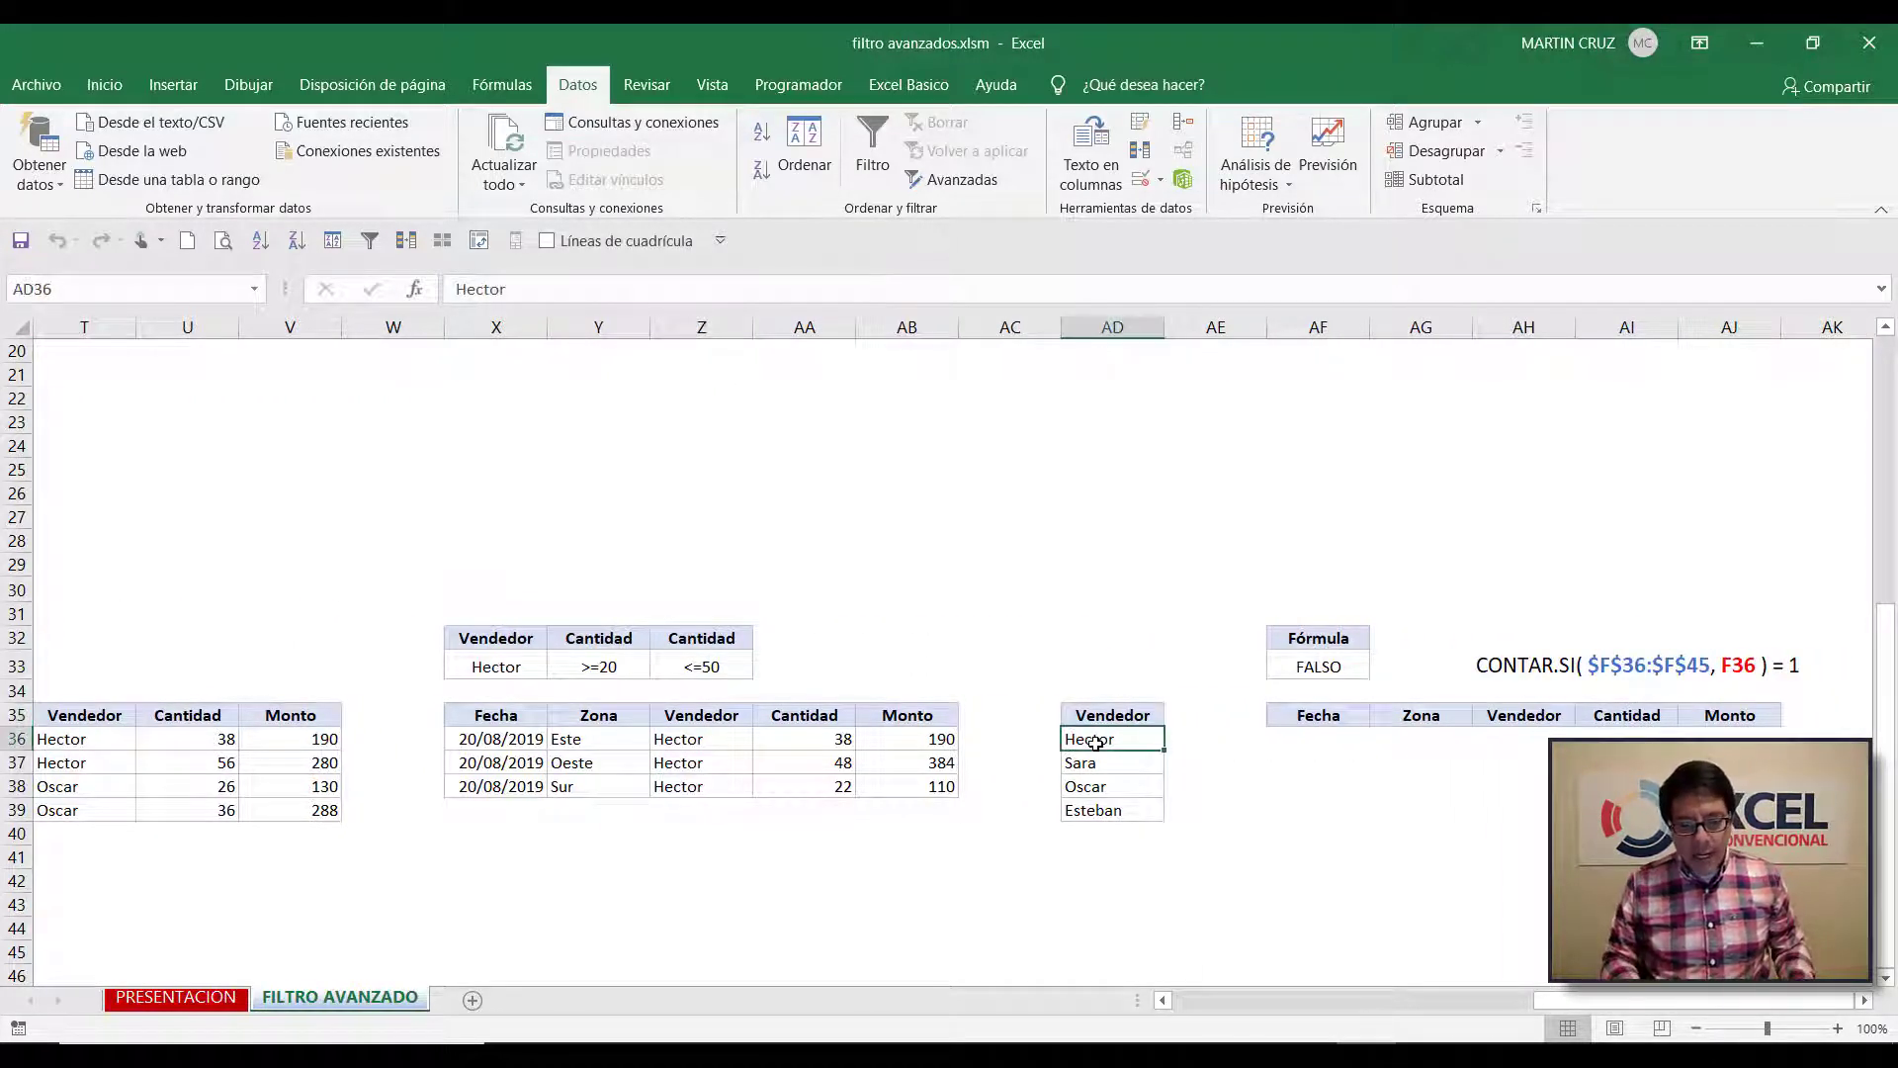
pyautogui.hotkey('shift', 'Down')
pyautogui.hotkey('shift', 'Down')
pyautogui.hotkey('shift', 'Down')
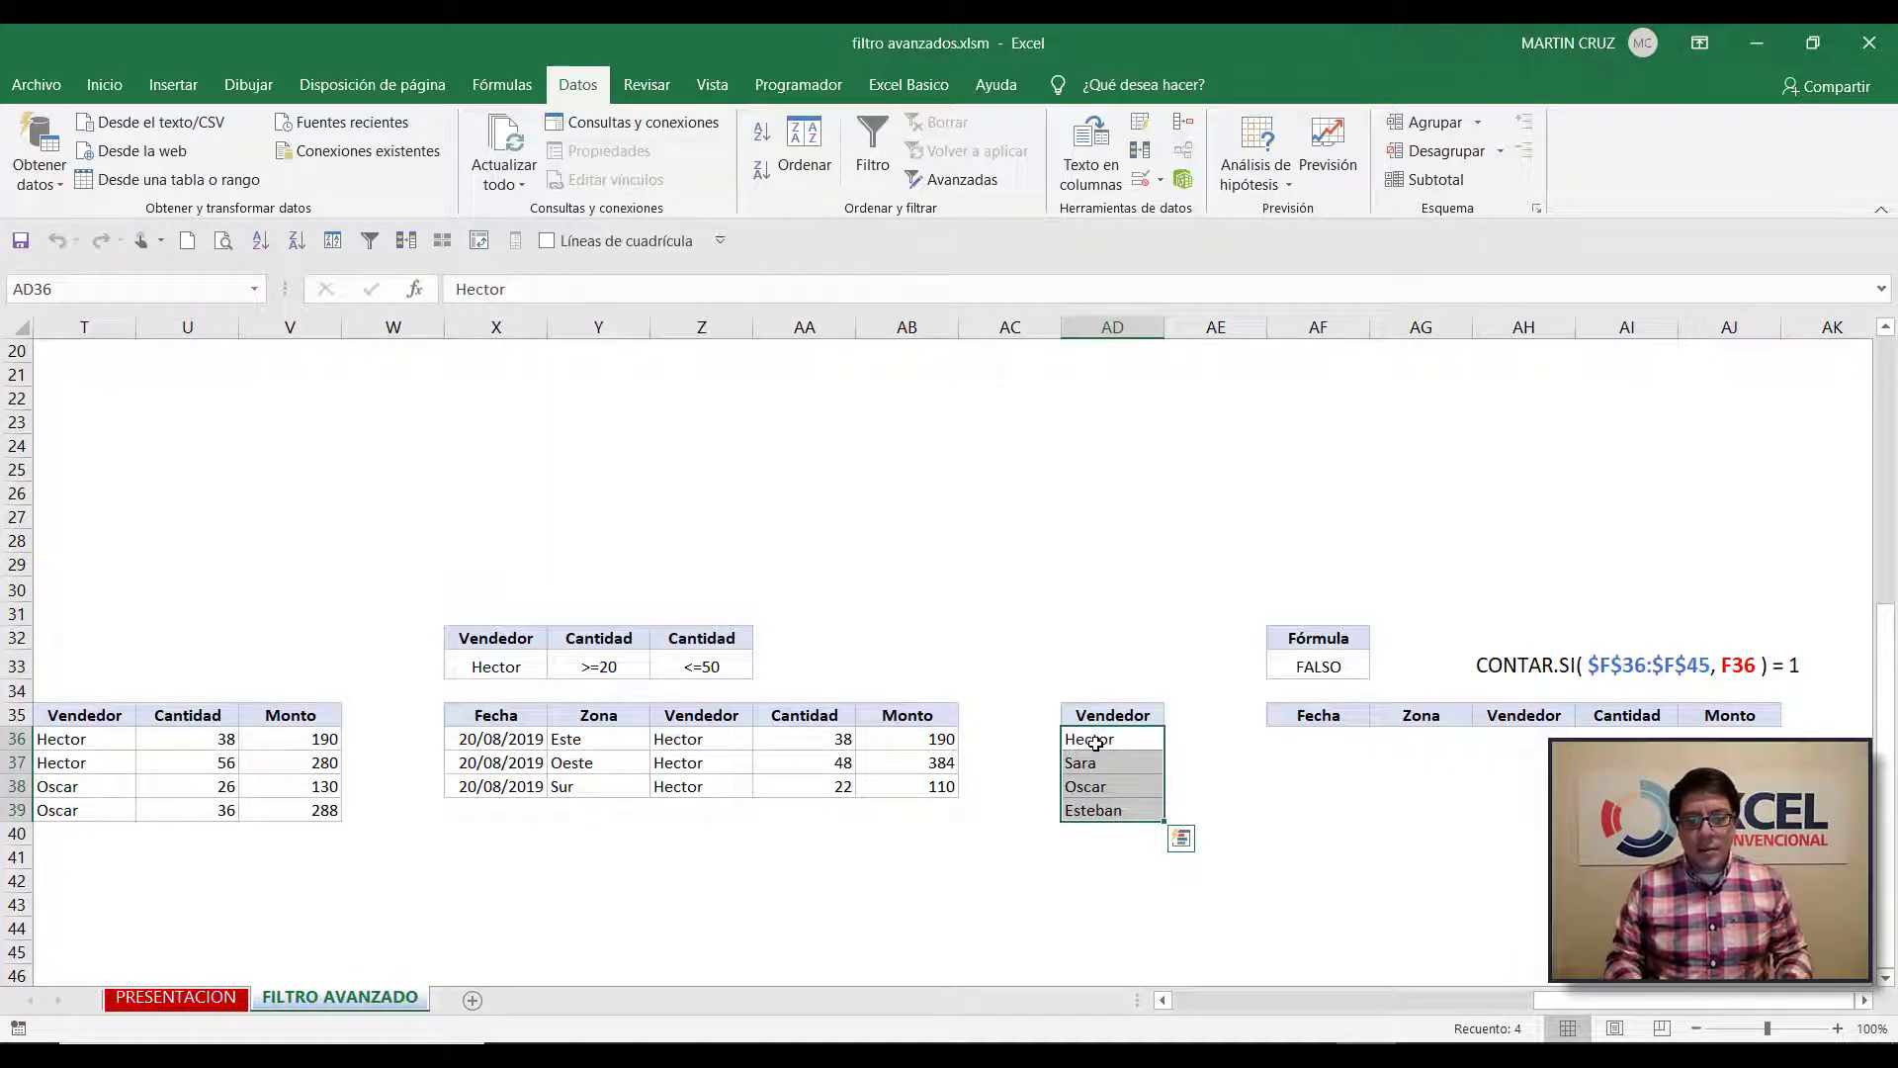
# Clear the Fórmula header in AF32 and undo that deletion
pyautogui.press('Right')
pyautogui.press('Right')
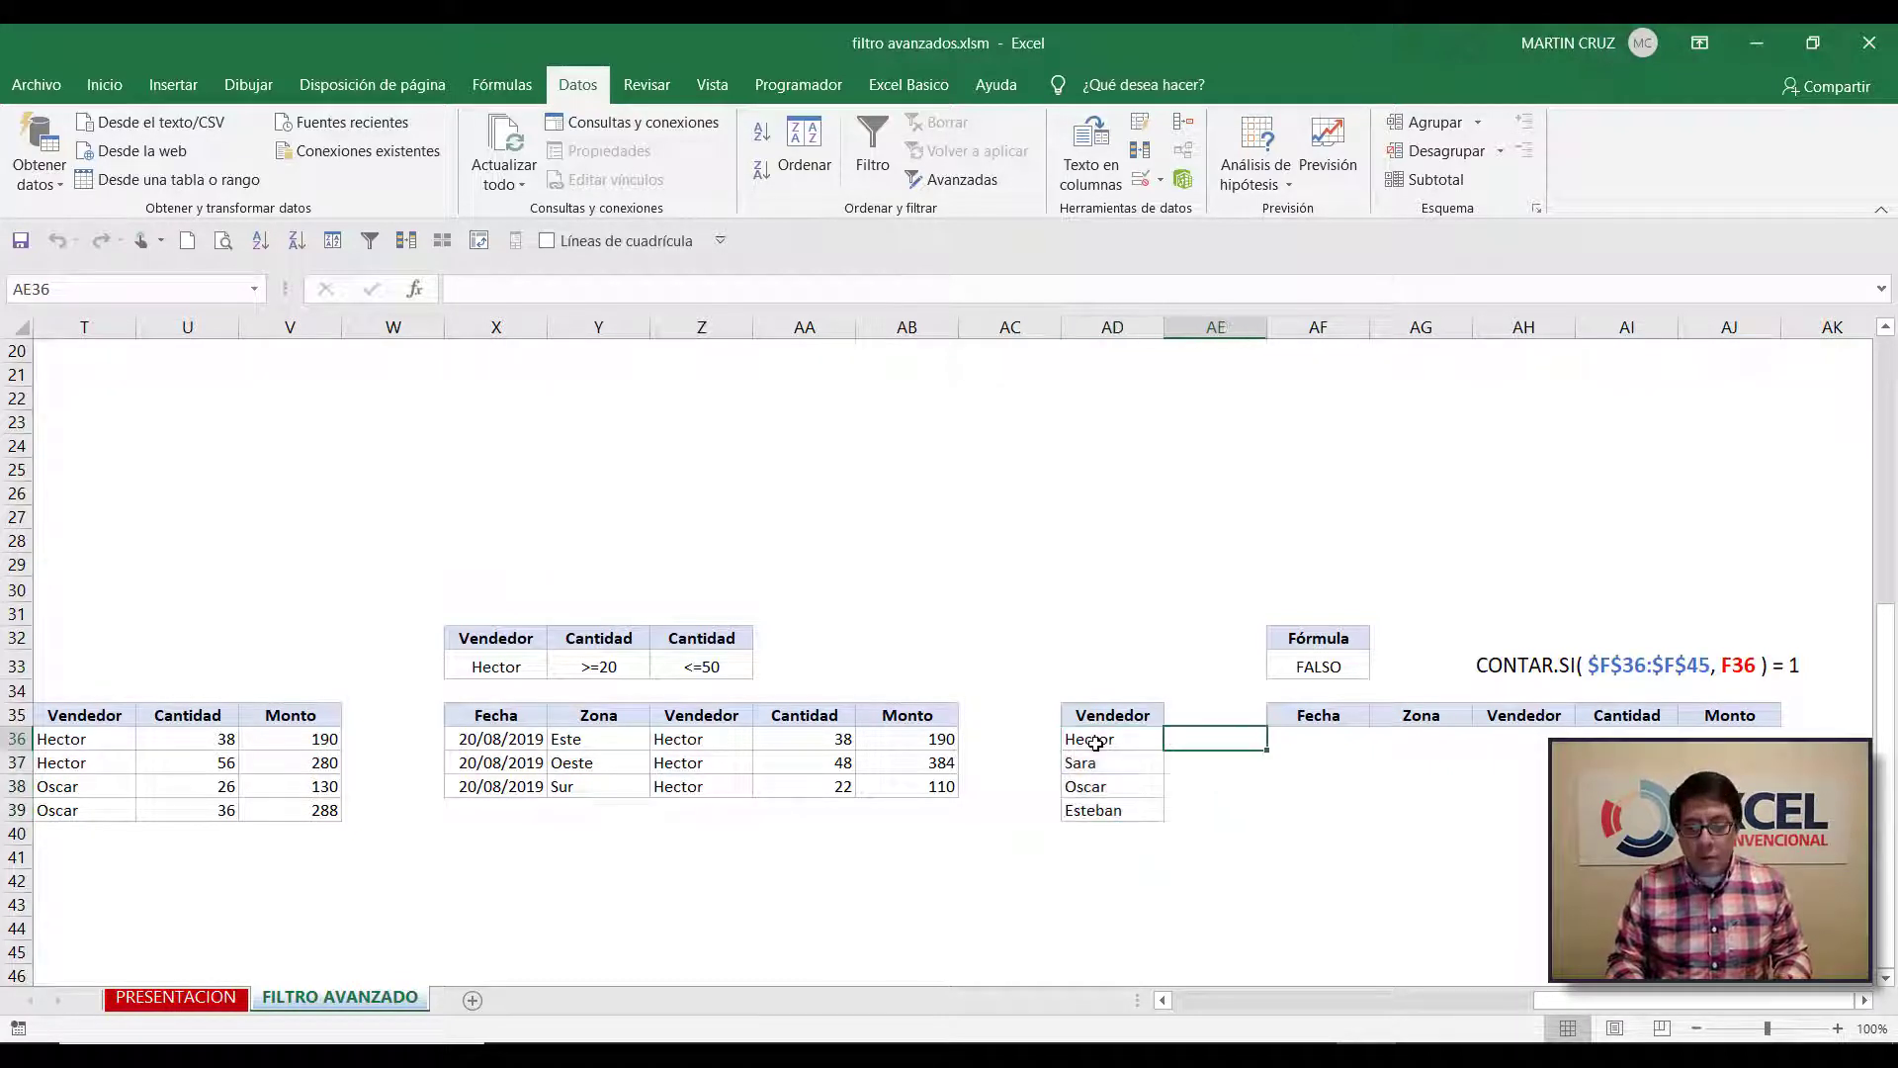
pyautogui.press('Up')
pyautogui.press('Up')
pyautogui.press('Up')
pyautogui.press('Up')
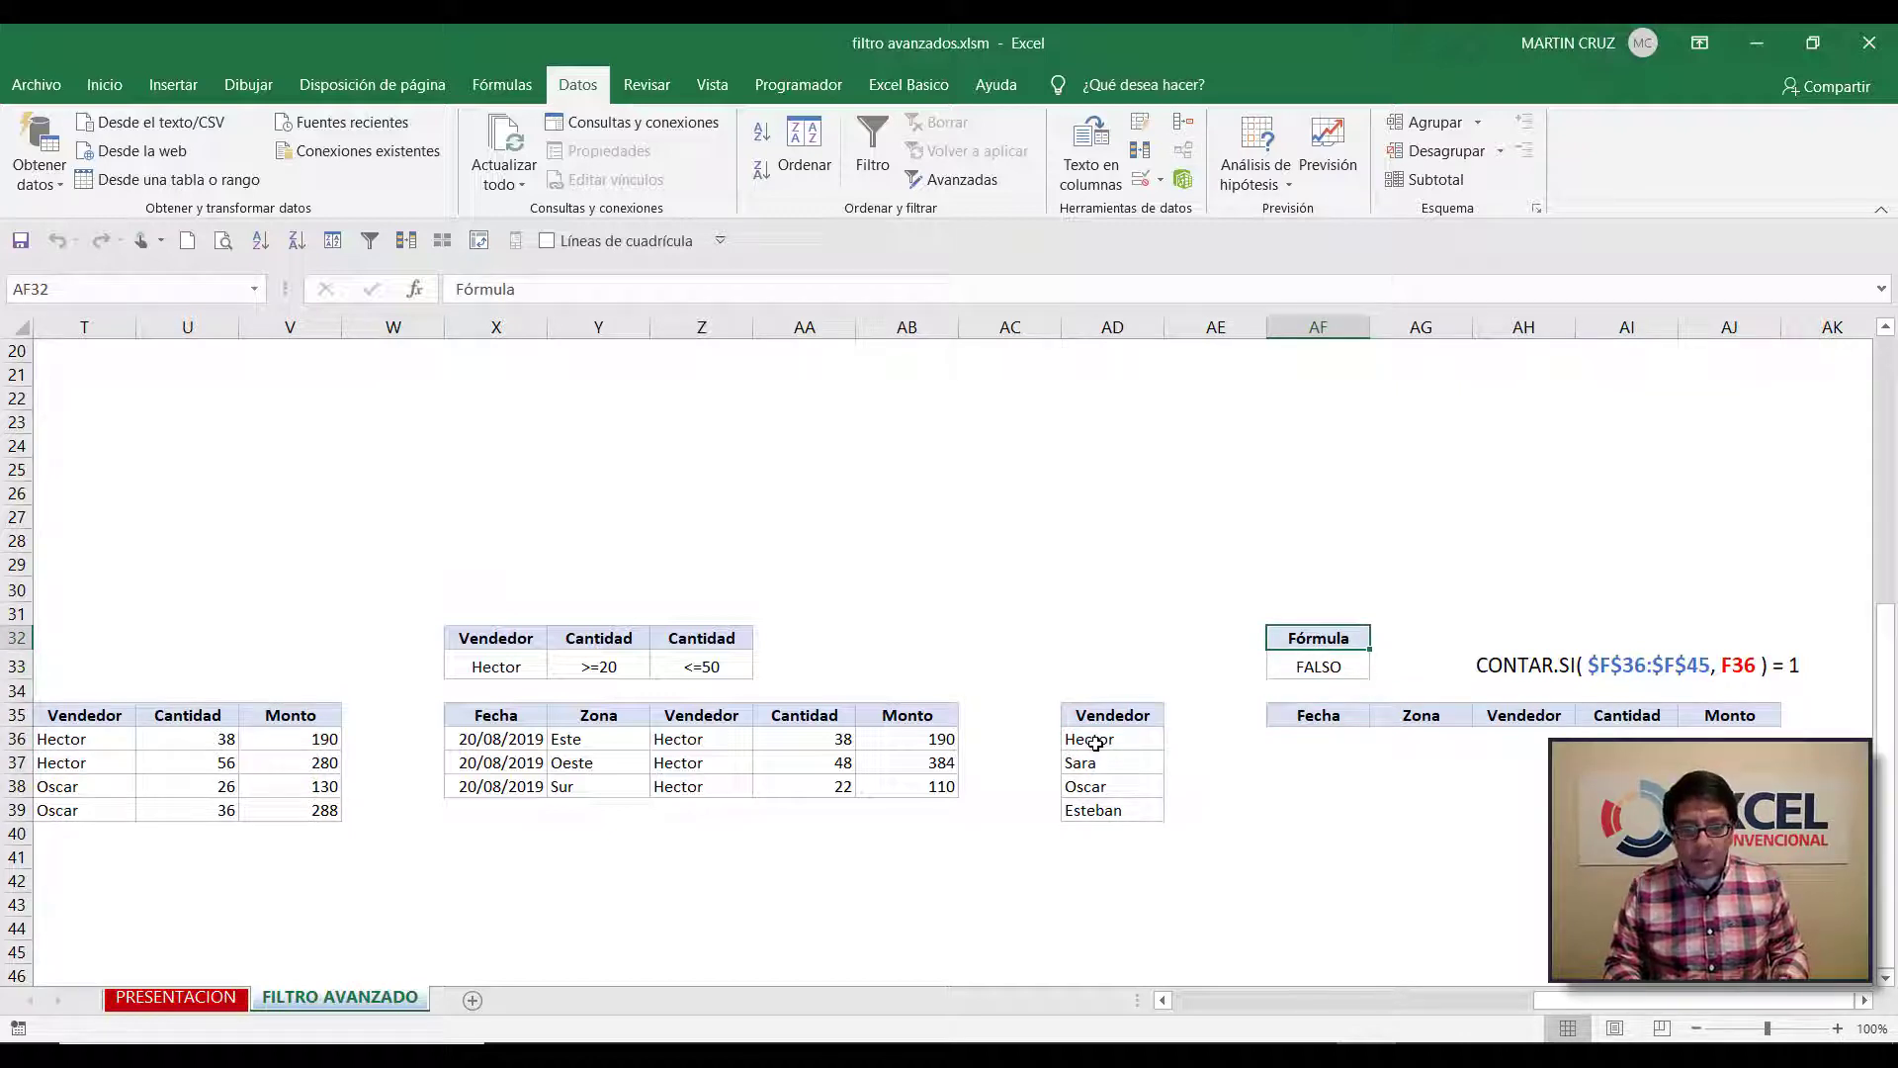
pyautogui.press('Delete')
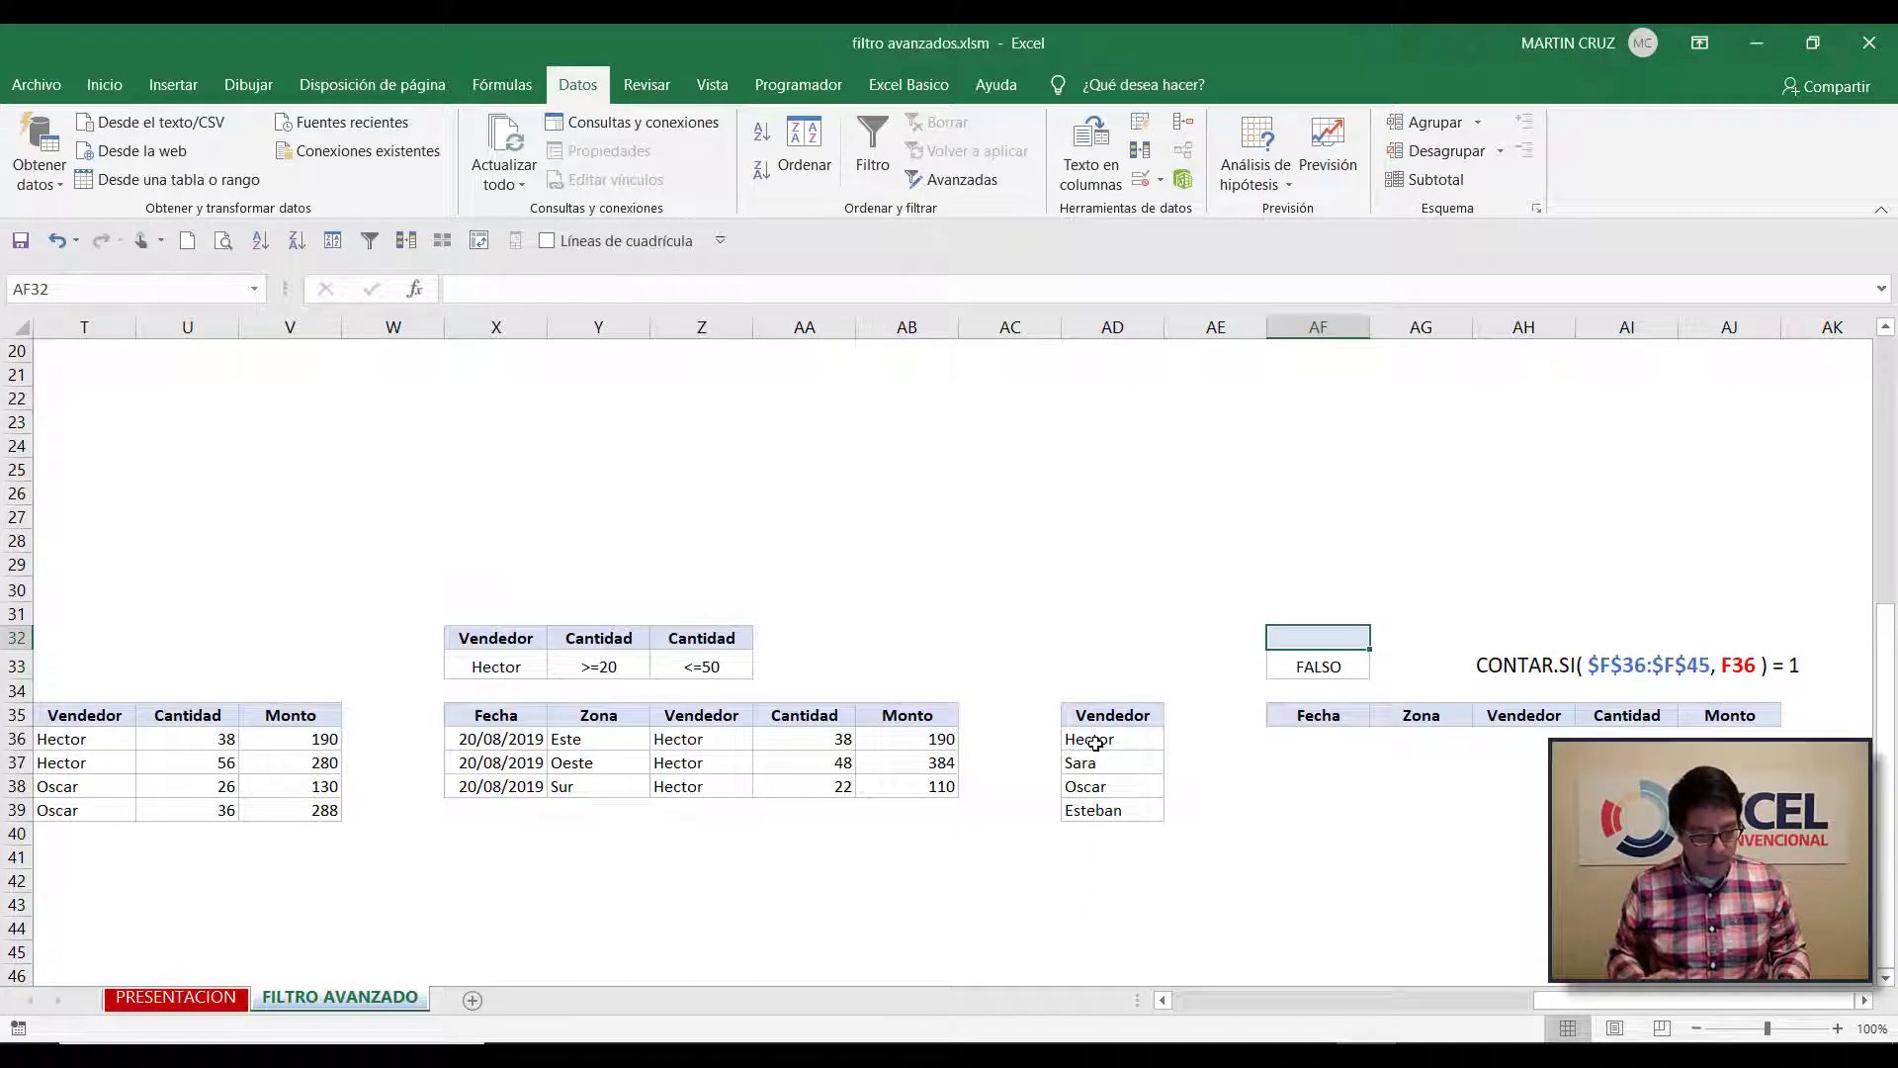
pyautogui.hotkey('ctrl', 'z')
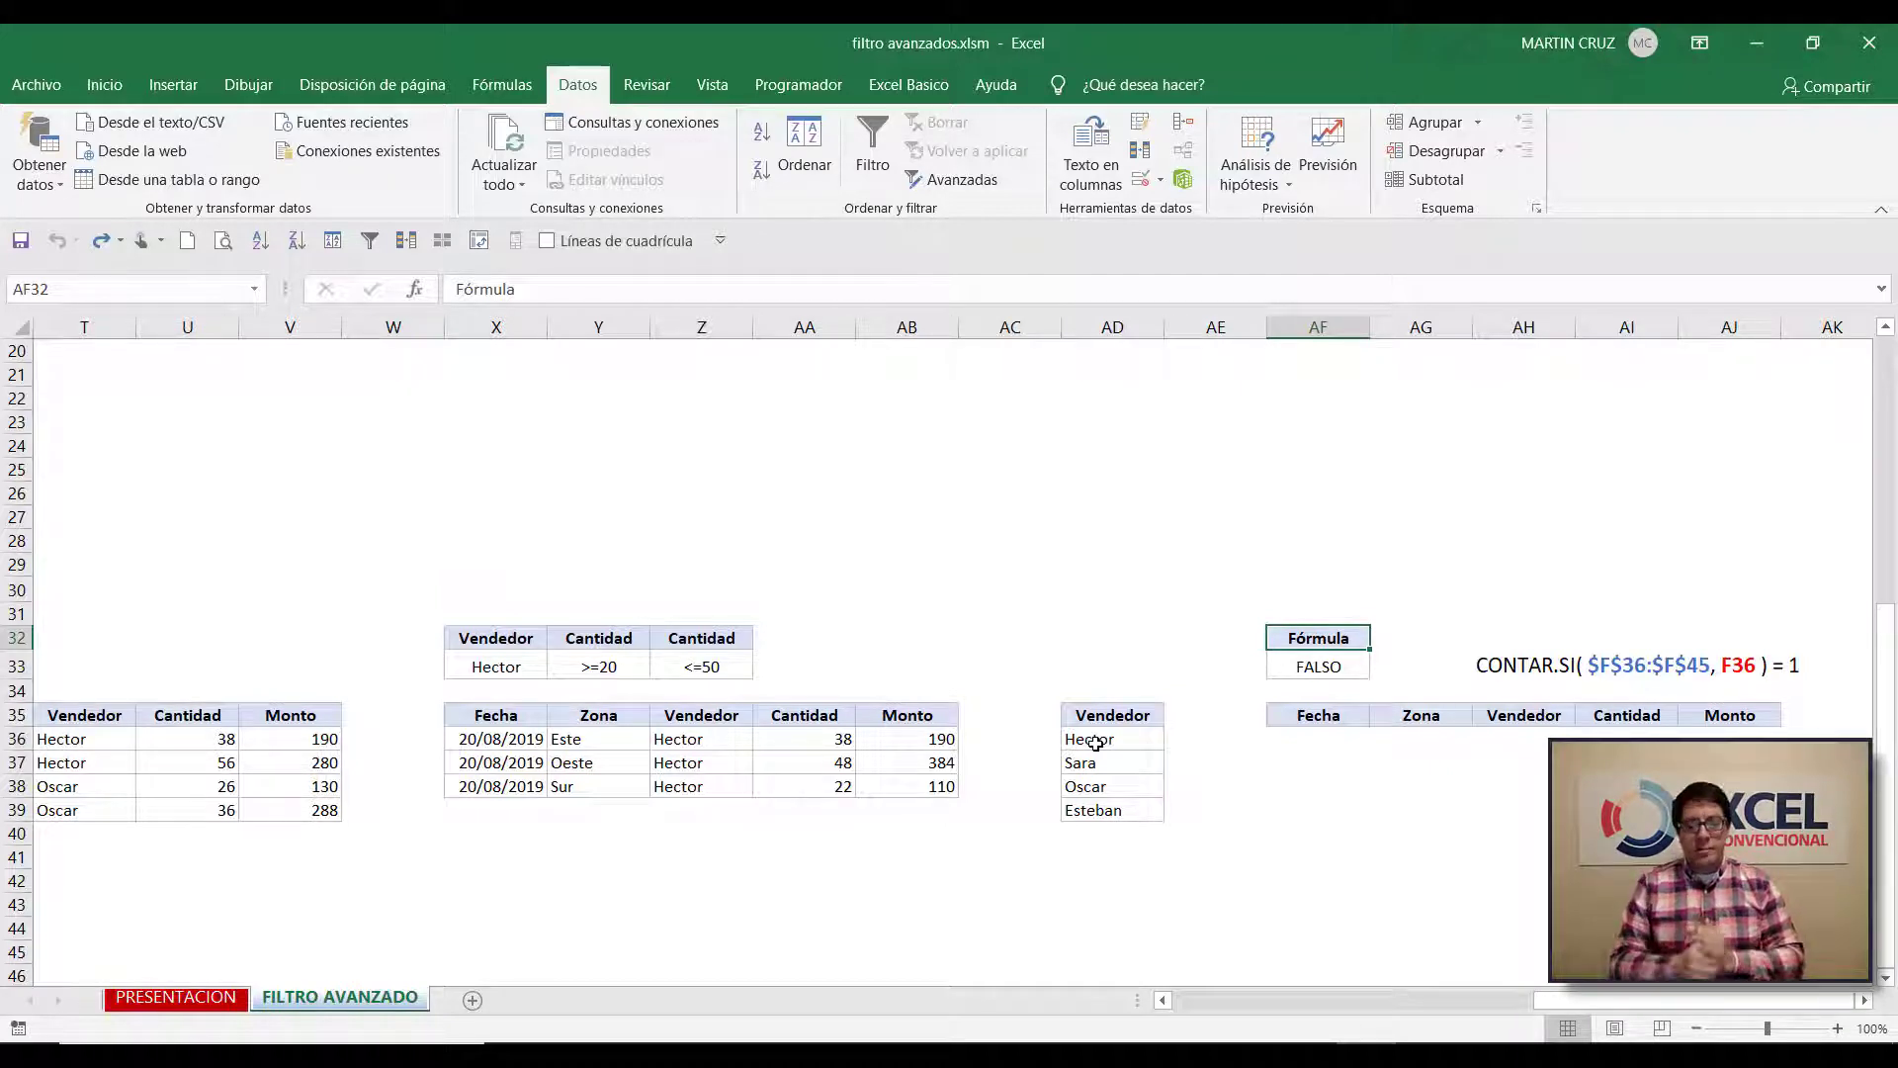
# Examine the Fecha to Monto extraction headers in AF35:AJ35 below the Fórmula criteria table
pyautogui.press('Down')
pyautogui.press('Down')
pyautogui.press('Down')
pyautogui.press('Down')
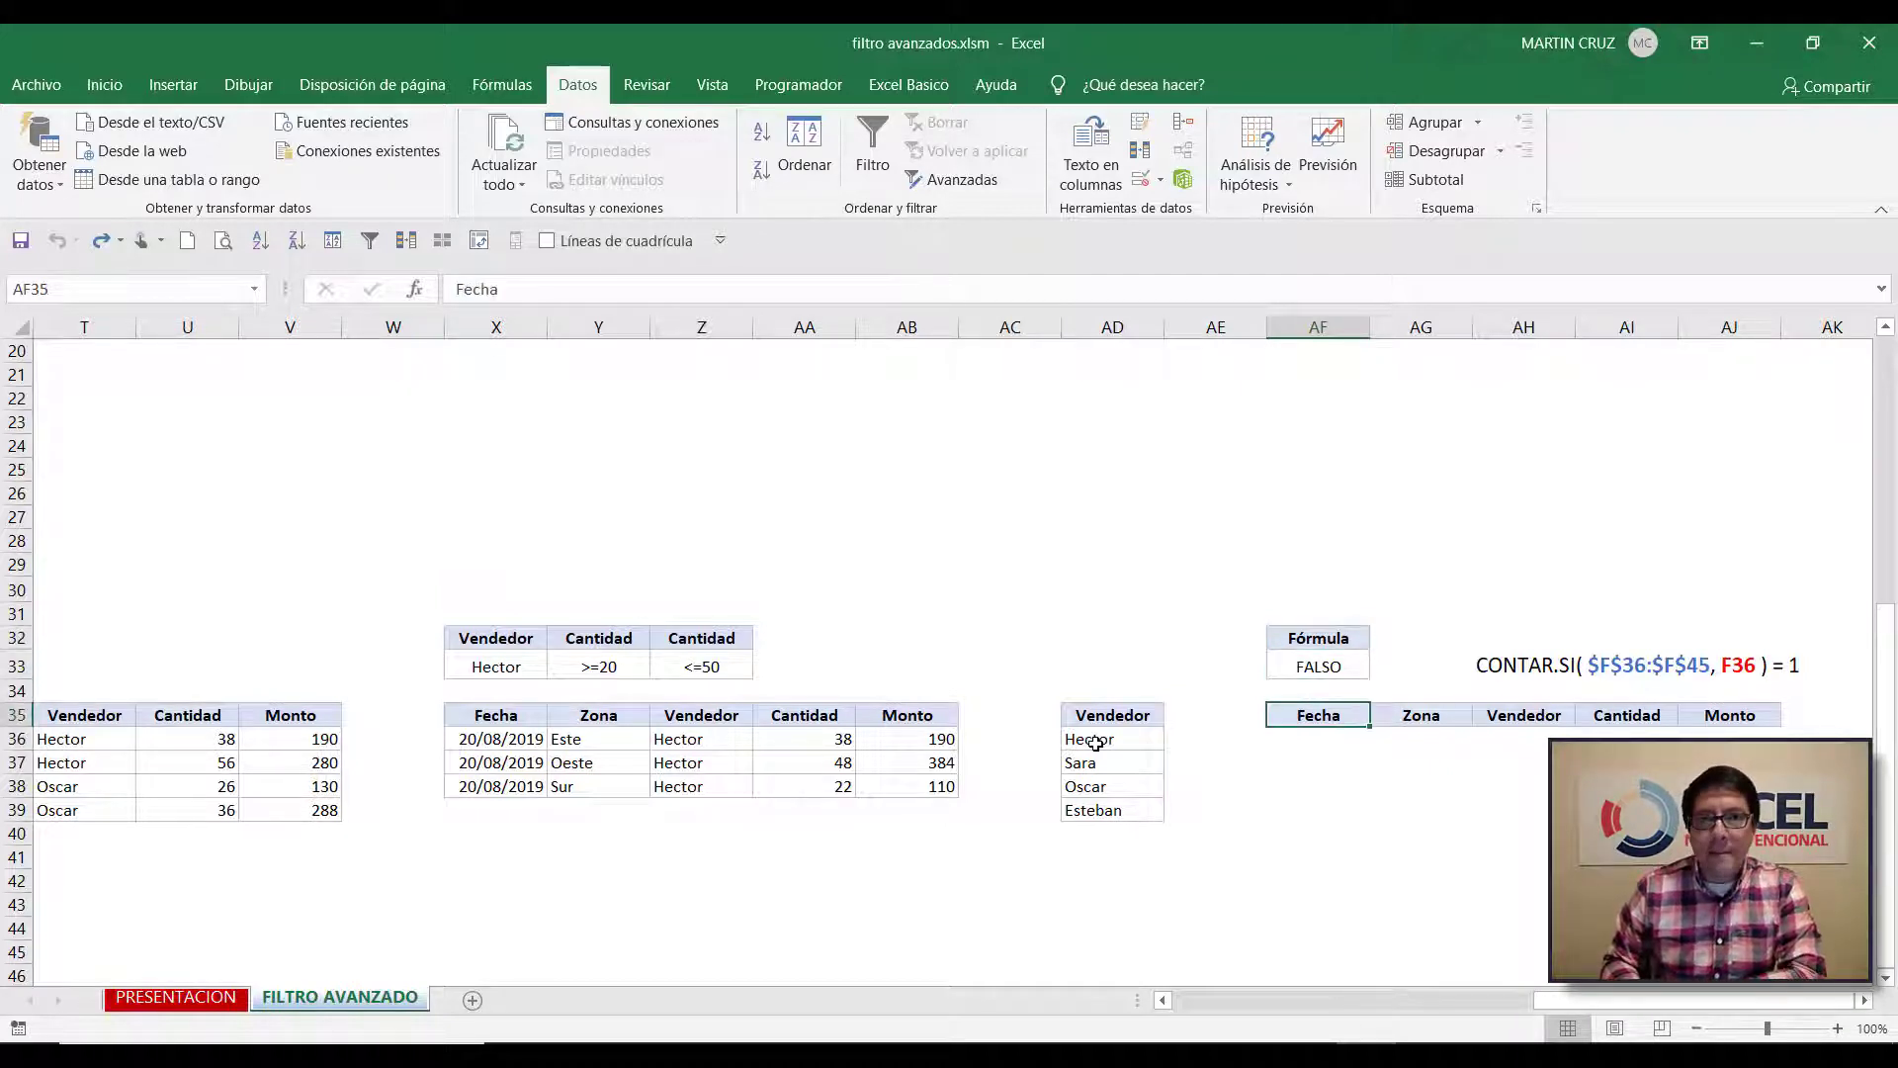
pyautogui.press('Right')
pyautogui.press('Right')
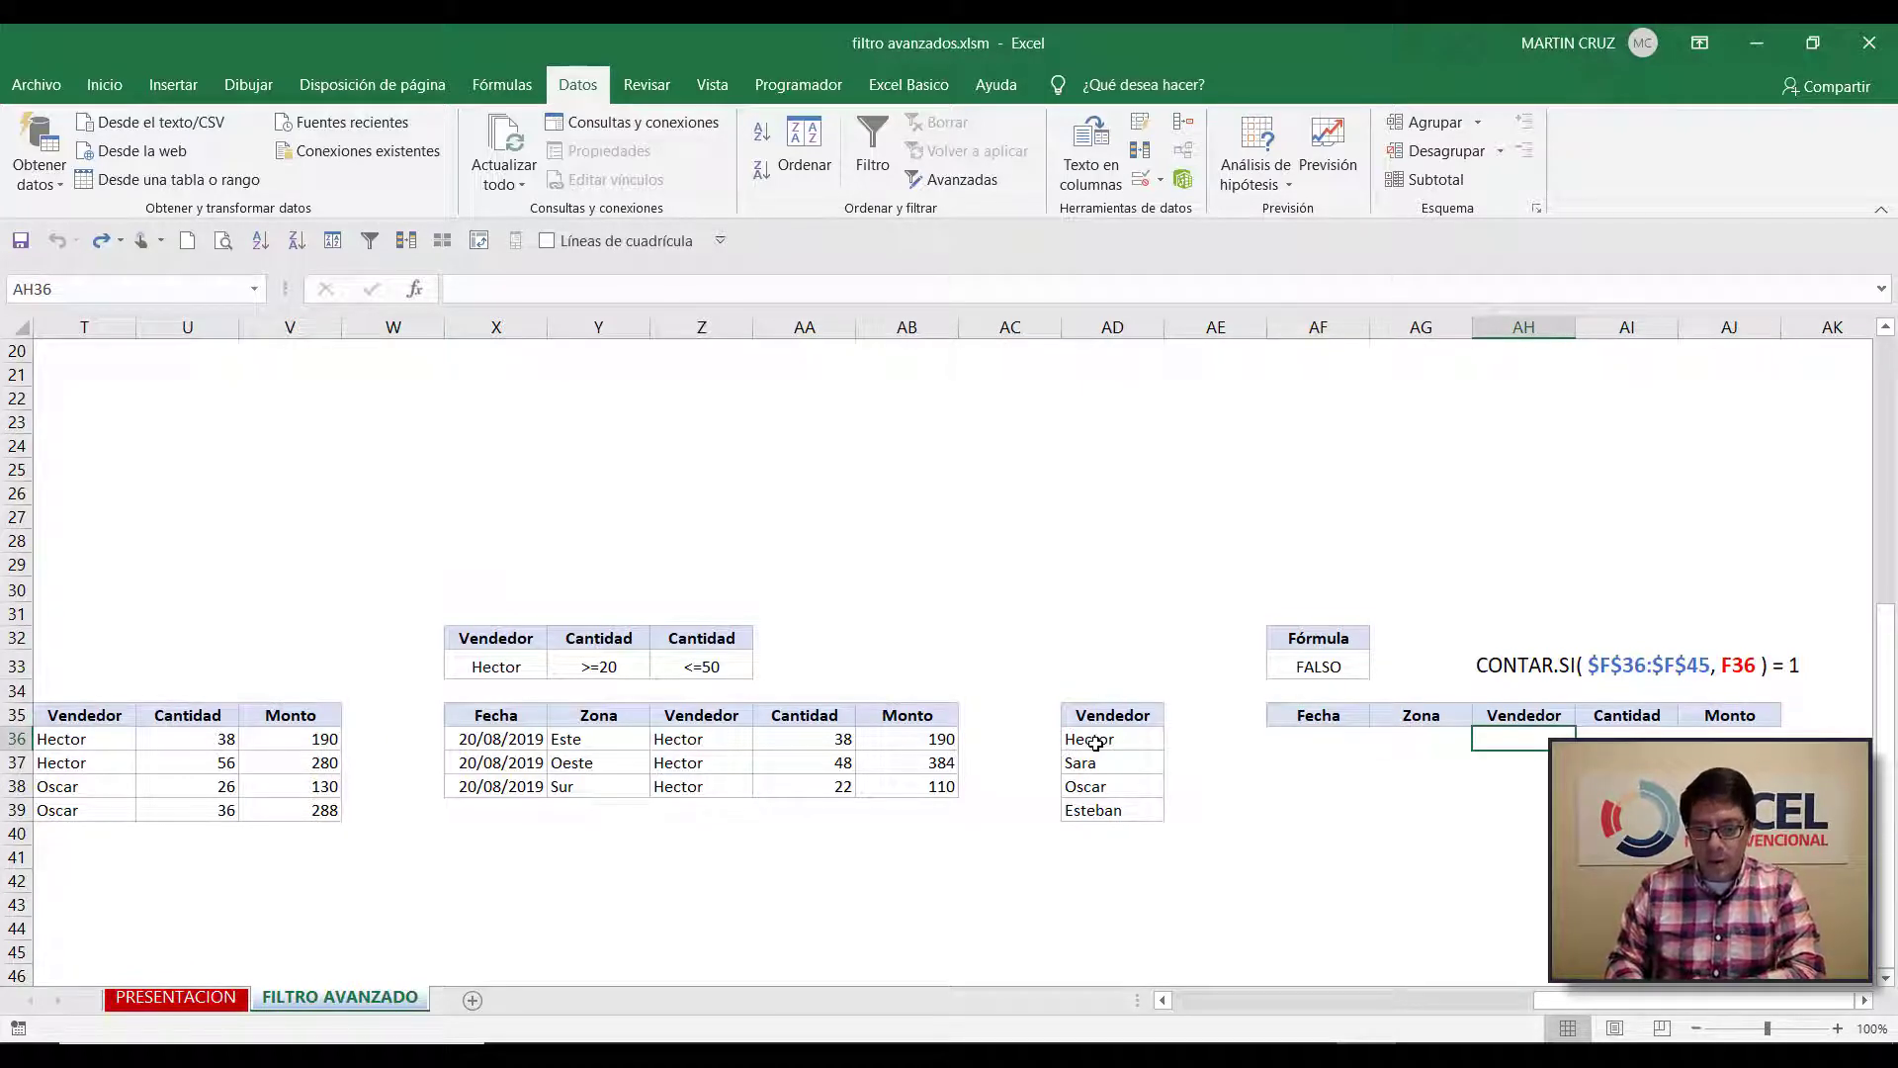
pyautogui.press('Left')
pyautogui.press('Left')
pyautogui.press('Right')
pyautogui.press('Right')
pyautogui.press('Right')
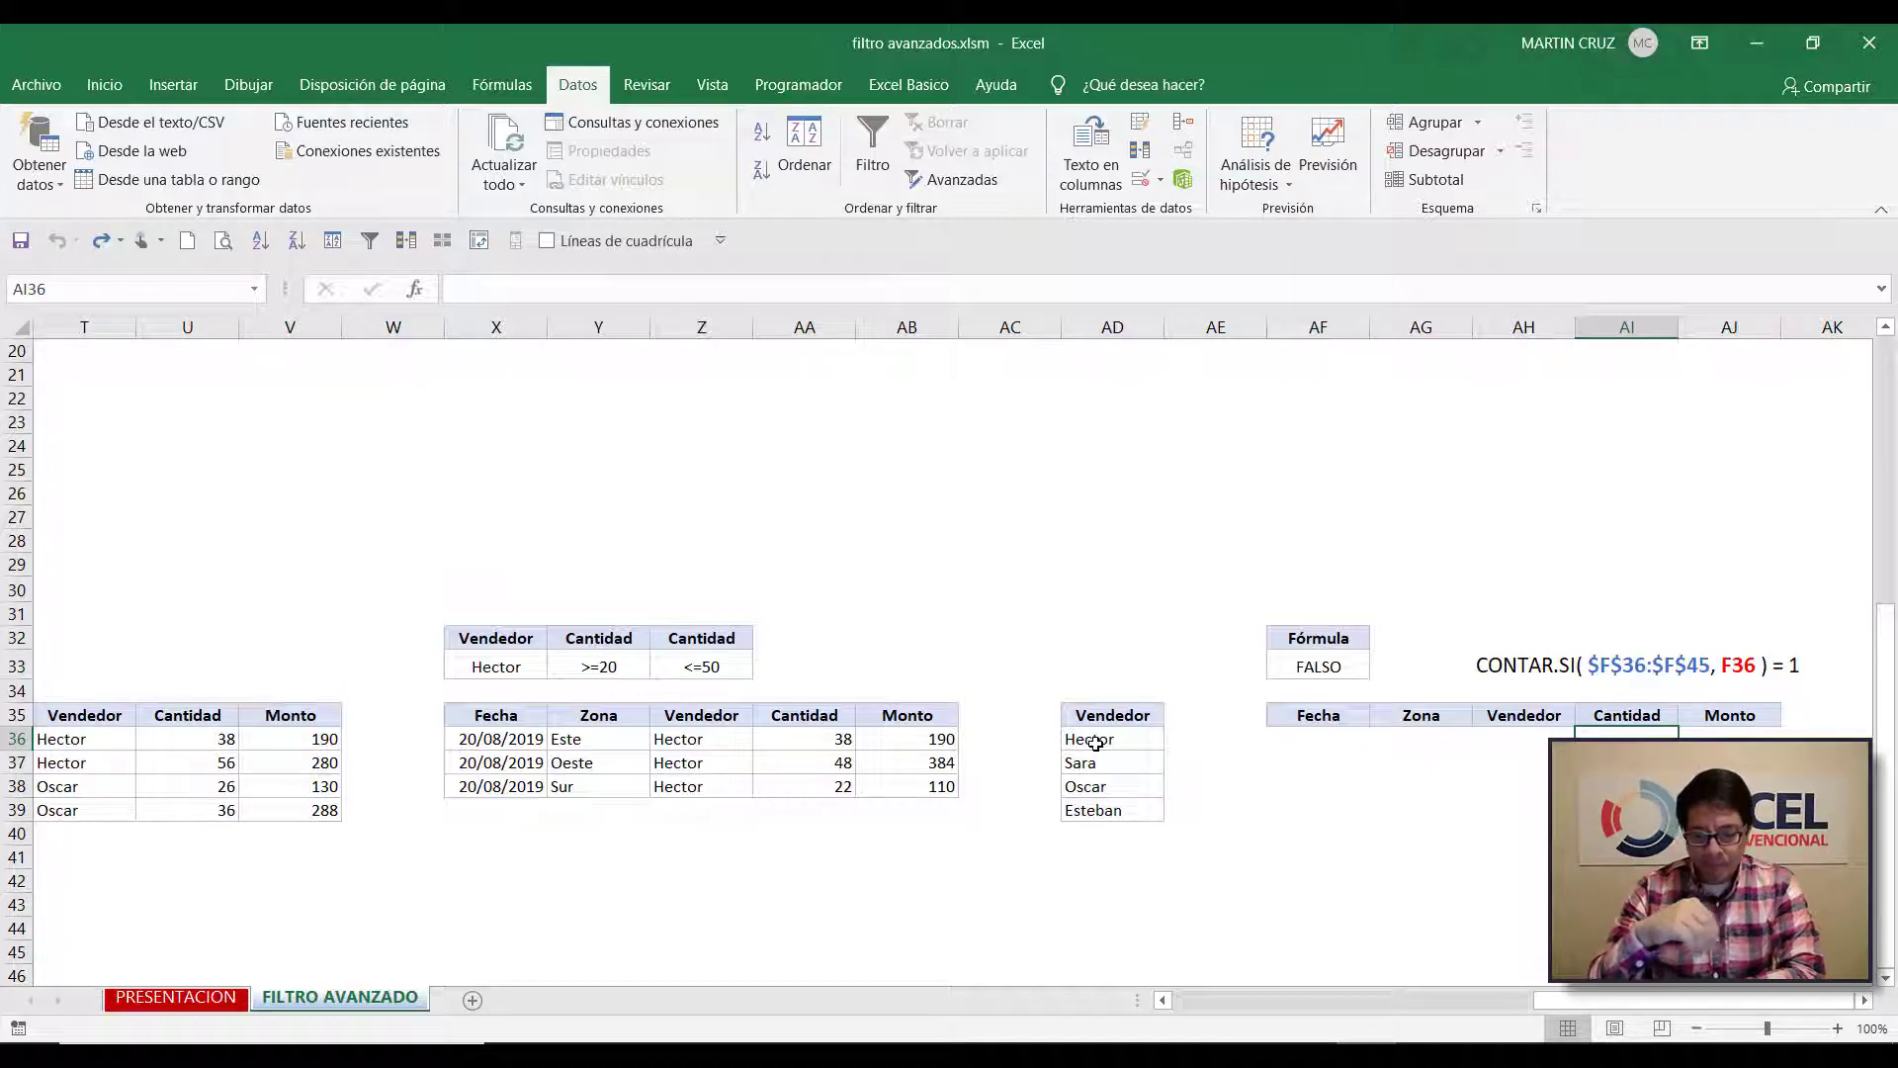
# Return to the Vendedor header in AD35 to compare the unique list with the neighbouring extraction table
pyautogui.press('Up')
pyautogui.press('Left')
pyautogui.press('Left')
pyautogui.press('Left')
pyautogui.press('Left')
pyautogui.press('Left')
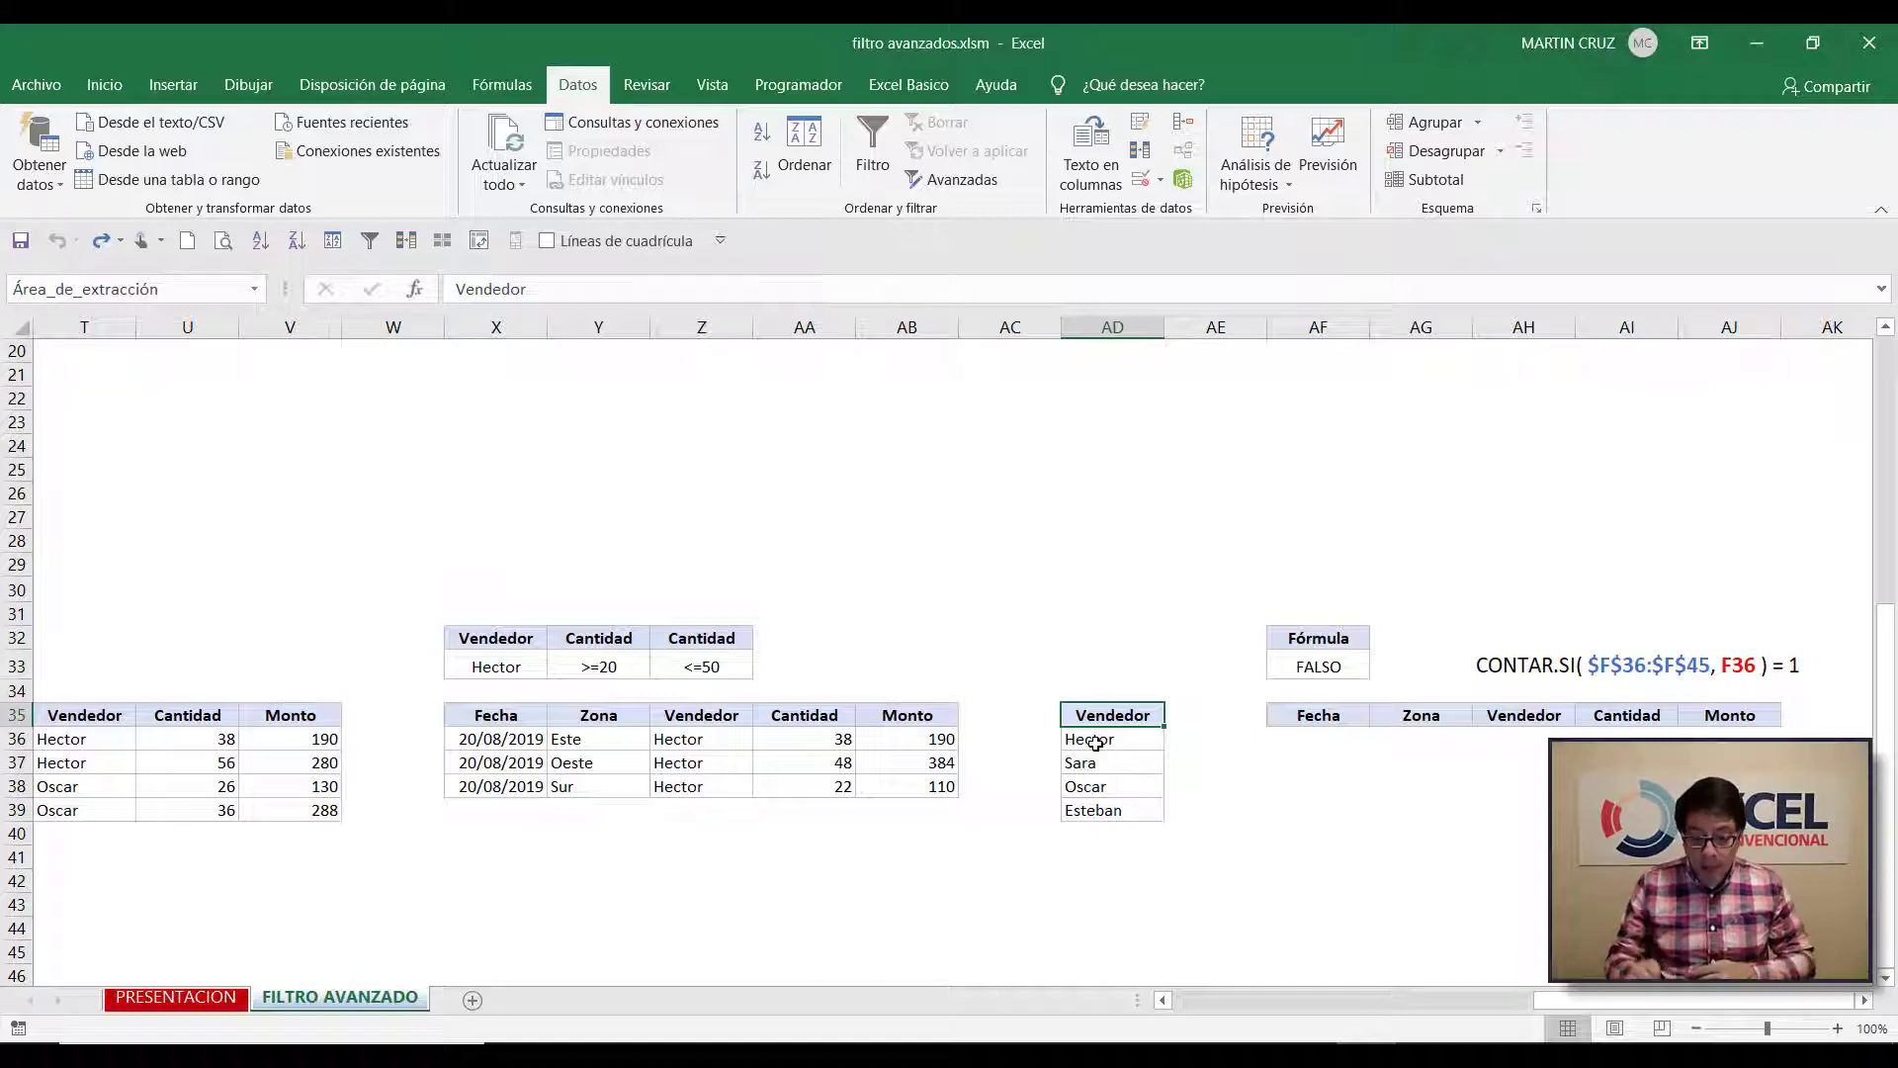
# Return to the sales list and review its headers in D35:G35 and the first records below them
pyautogui.press('Left')
pyautogui.press('Left')
pyautogui.press('Left')
pyautogui.press('Left')
pyautogui.press('Left')
pyautogui.press('Left')
pyautogui.press('Left')
pyautogui.press('Left')
pyautogui.press('Left')
pyautogui.press('Left')
pyautogui.press('Left')
pyautogui.press('Left')
pyautogui.press('Left')
pyautogui.press('Left')
pyautogui.press('Left')
pyautogui.press('Left')
pyautogui.press('Left')
pyautogui.press('Left')
pyautogui.press('Left')
pyautogui.press('Left')
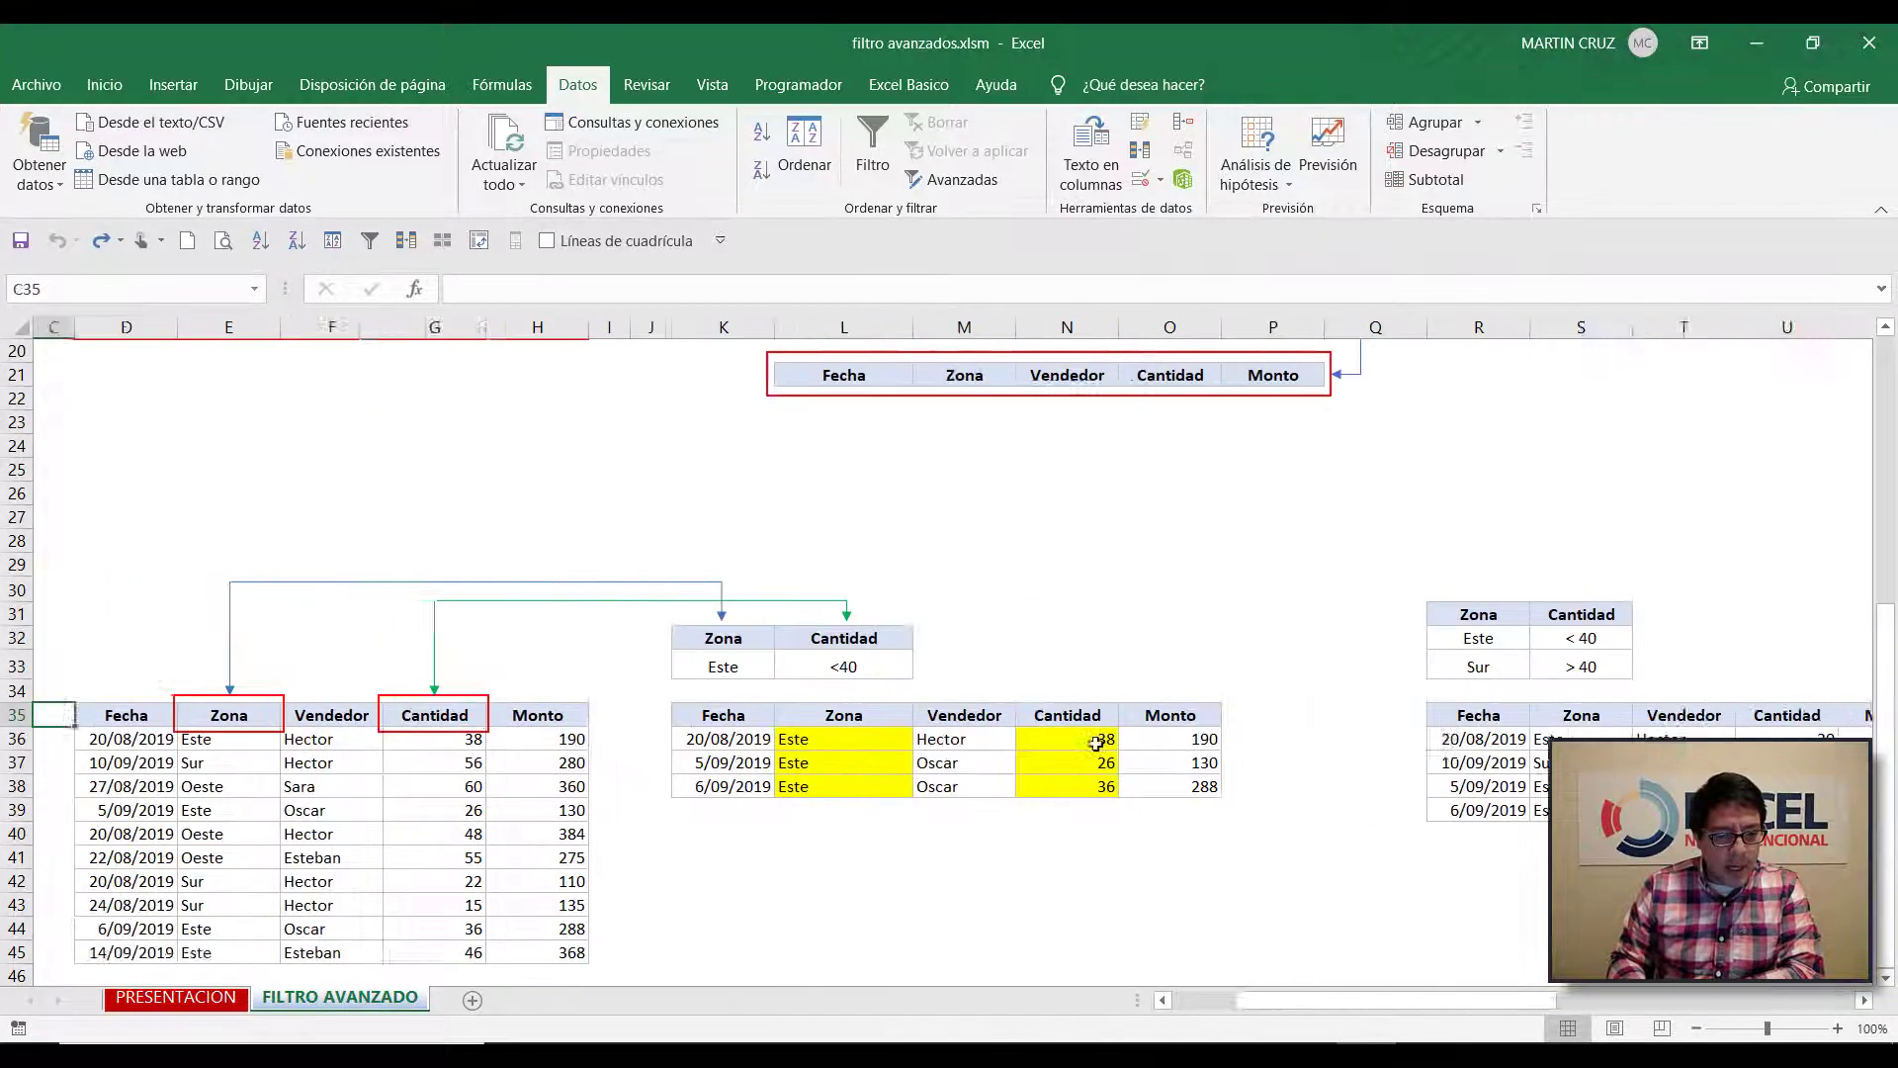
pyautogui.press('Right')
pyautogui.press('Right')
pyautogui.press('Down')
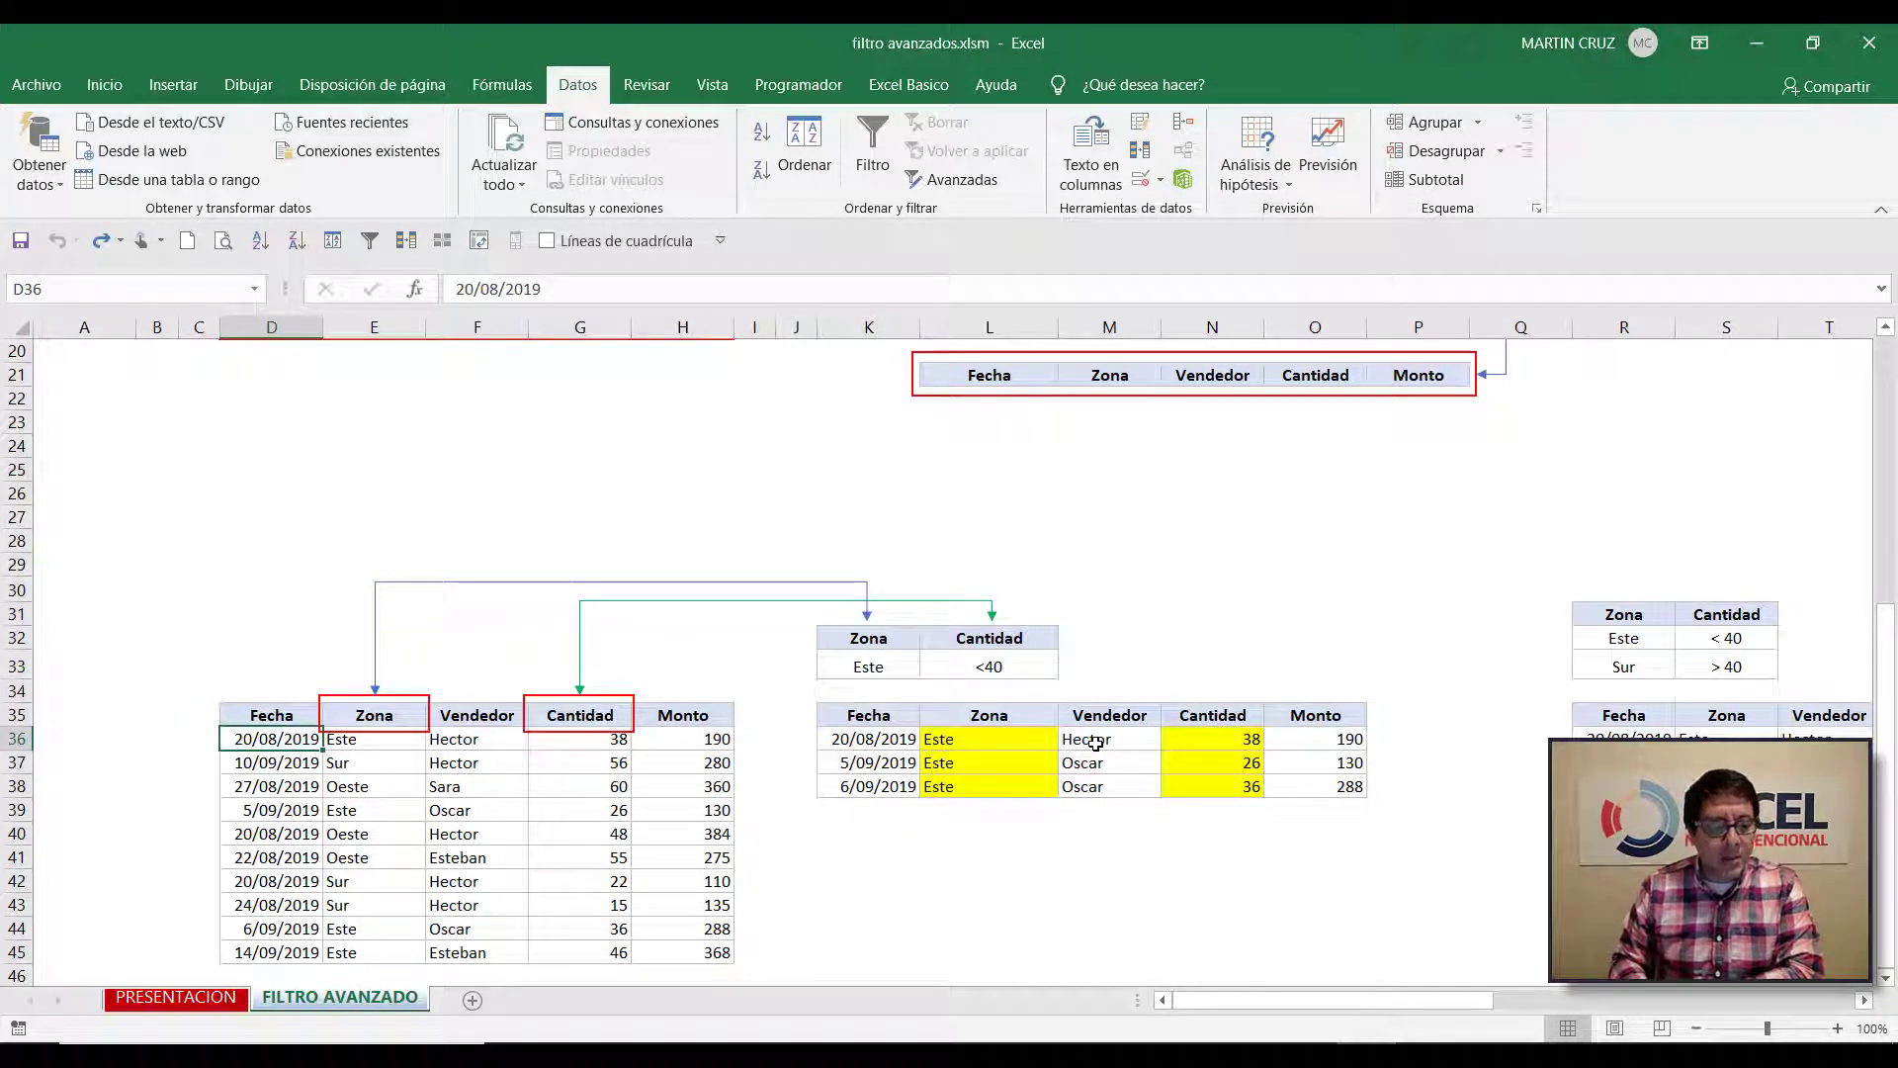
pyautogui.press('Up')
pyautogui.hotkey('shift', 'Right')
pyautogui.hotkey('shift', 'Right')
pyautogui.hotkey('shift', 'Right')
pyautogui.hotkey('shift', 'Right')
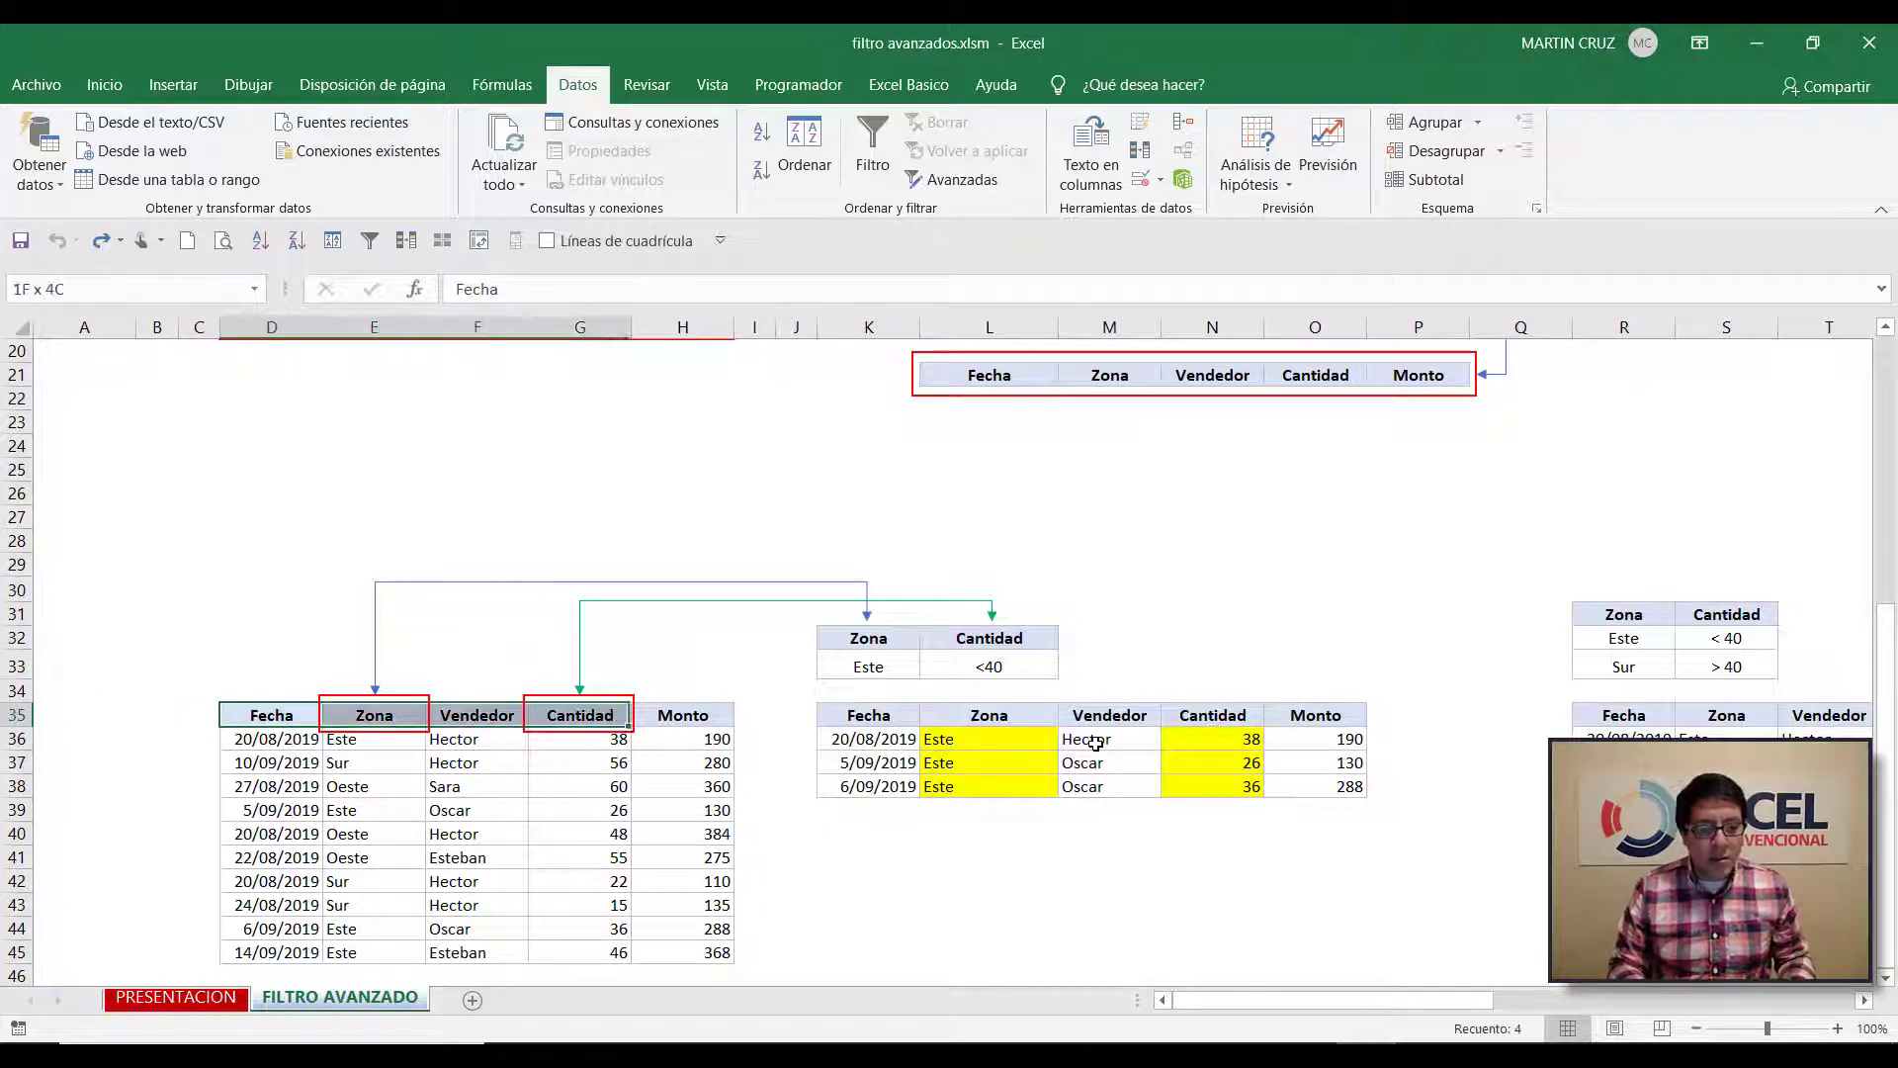
pyautogui.press('Down')
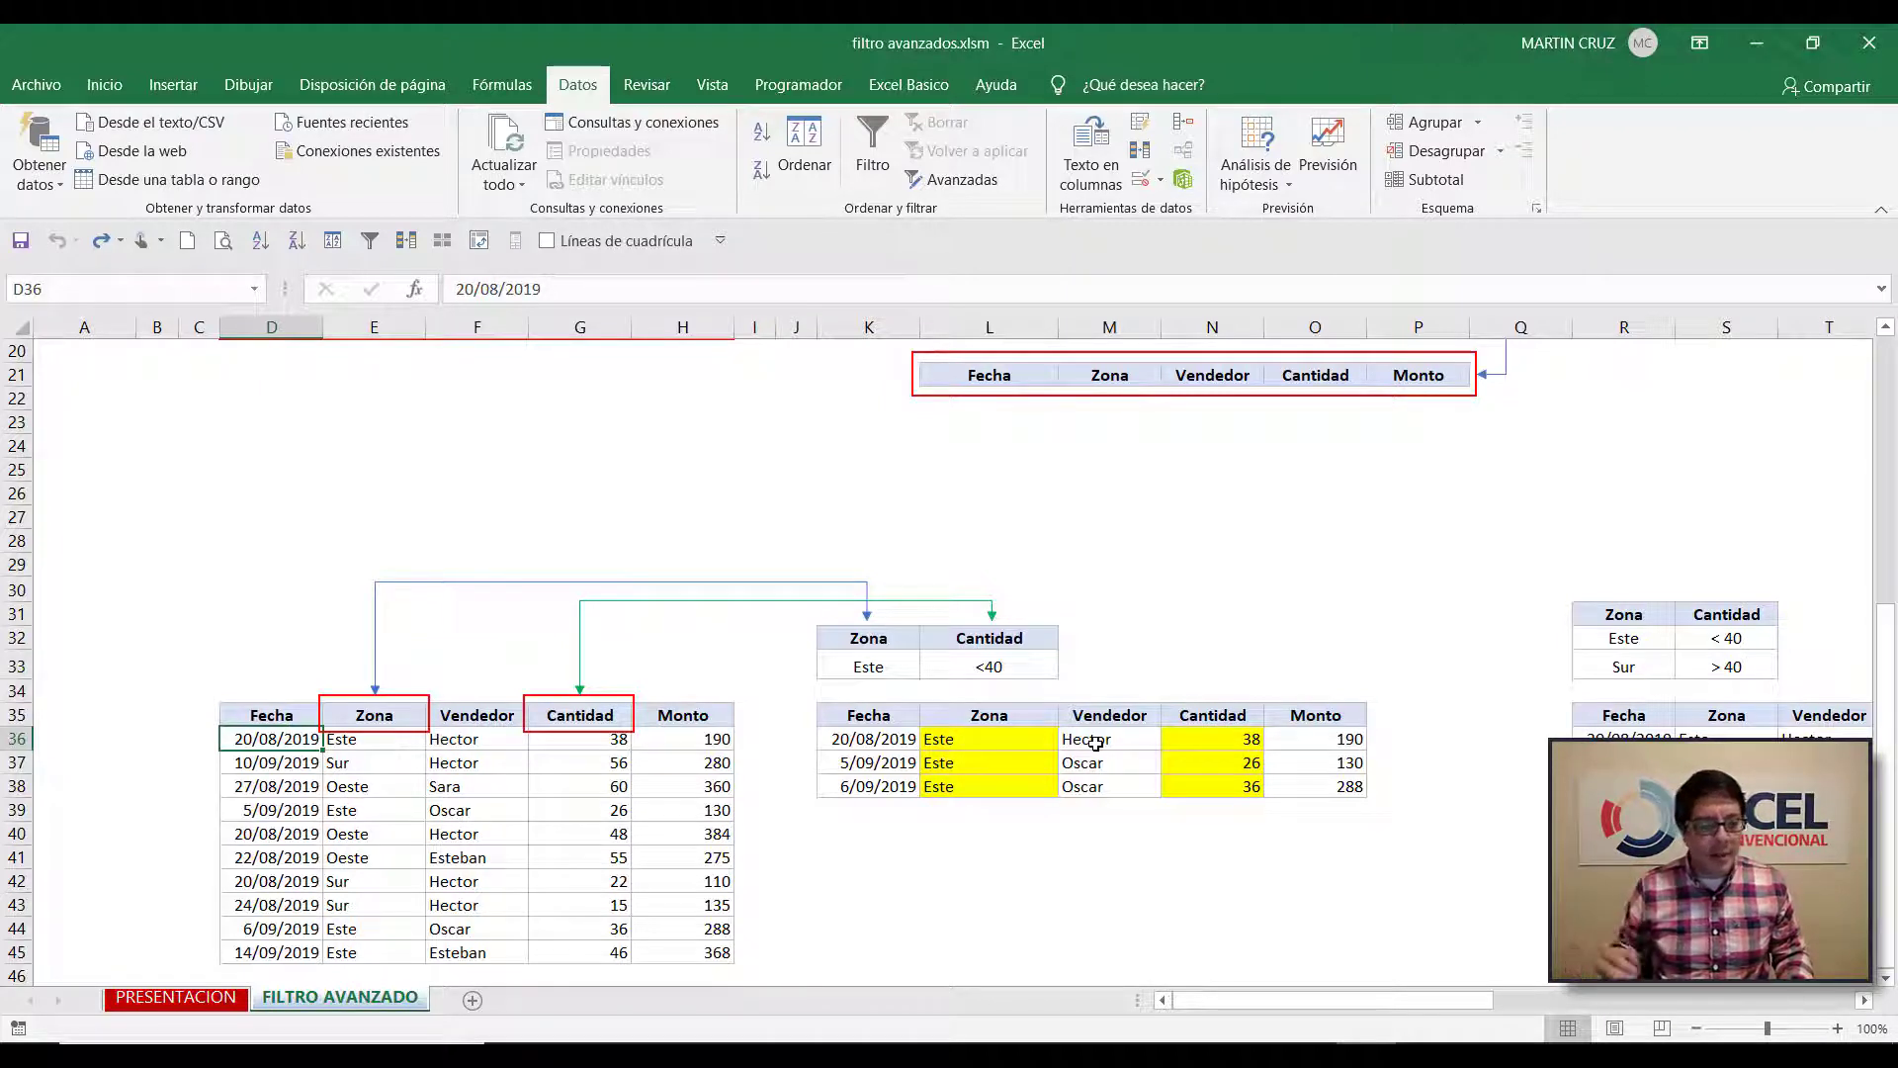
pyautogui.press('Down')
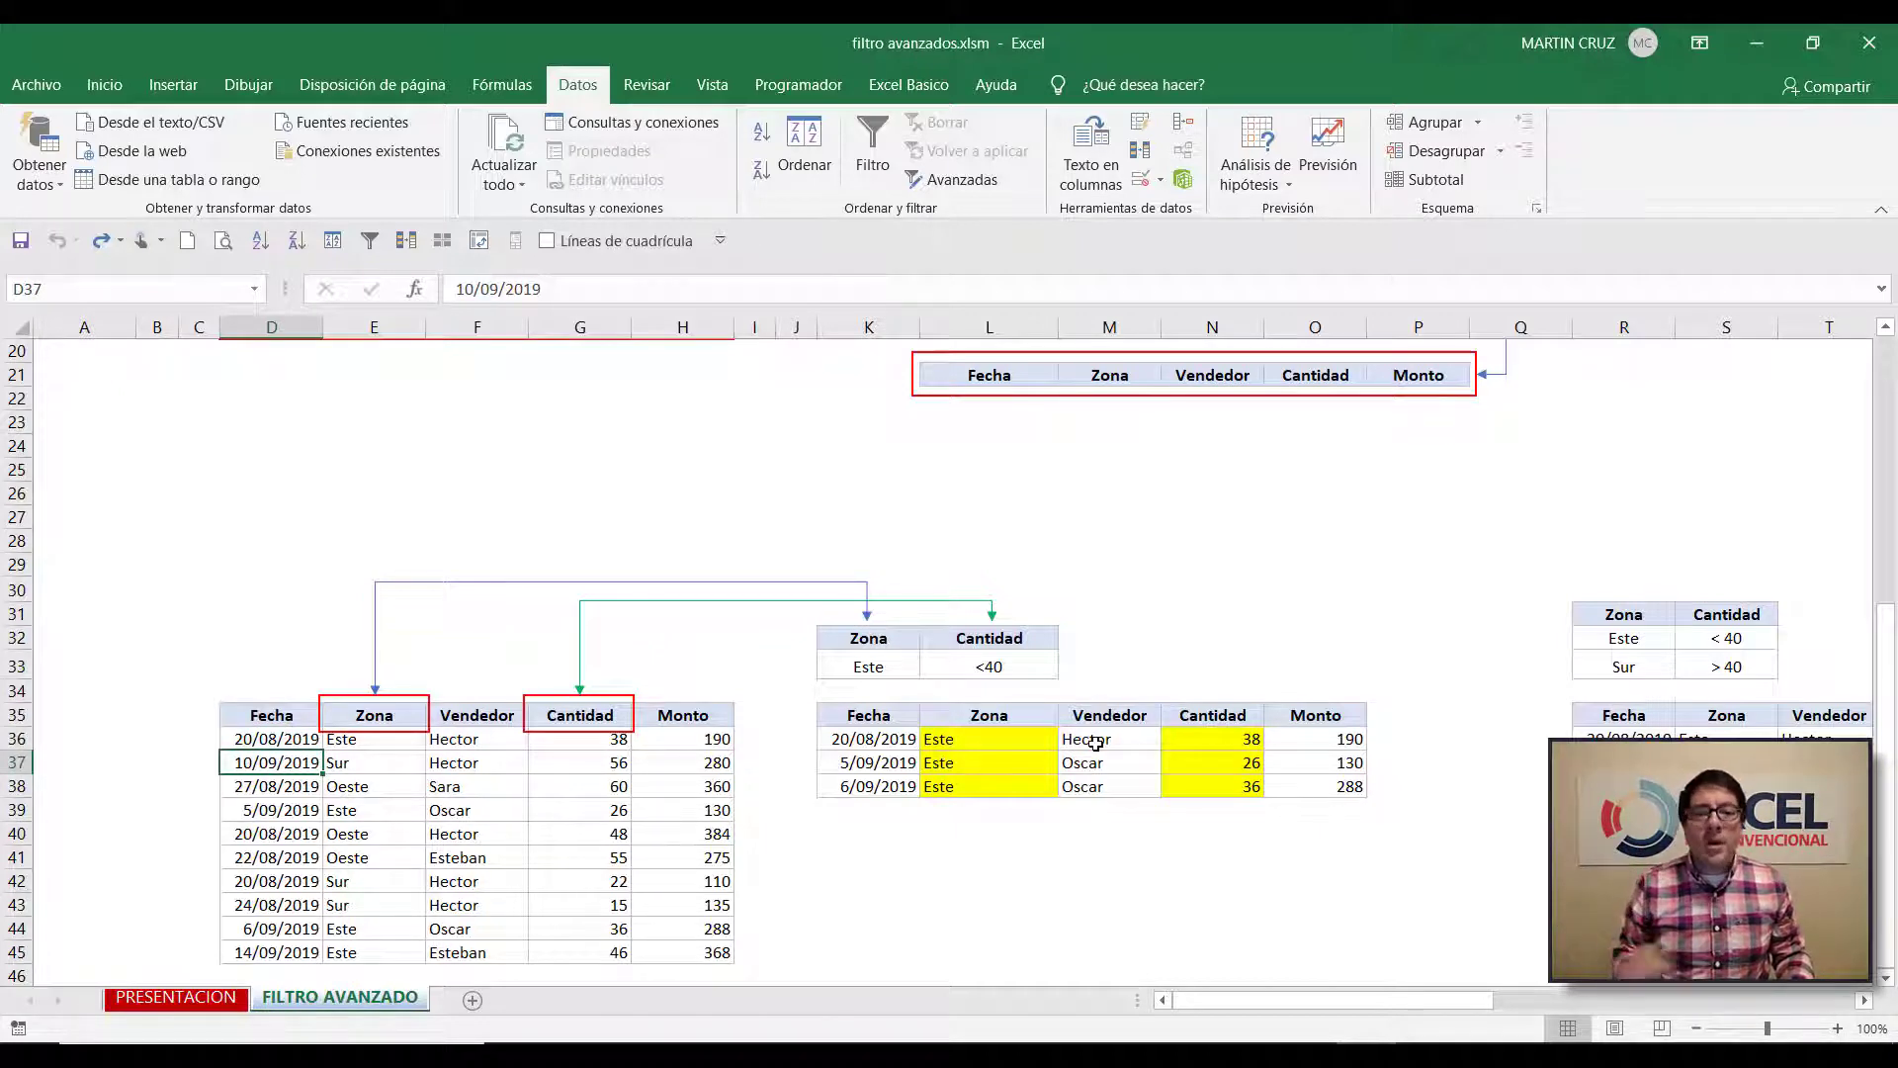
# Compare the Vendedor column of the sales list with the extraction area under the Fecha header in AF35
pyautogui.press('Right')
pyautogui.press('Right')
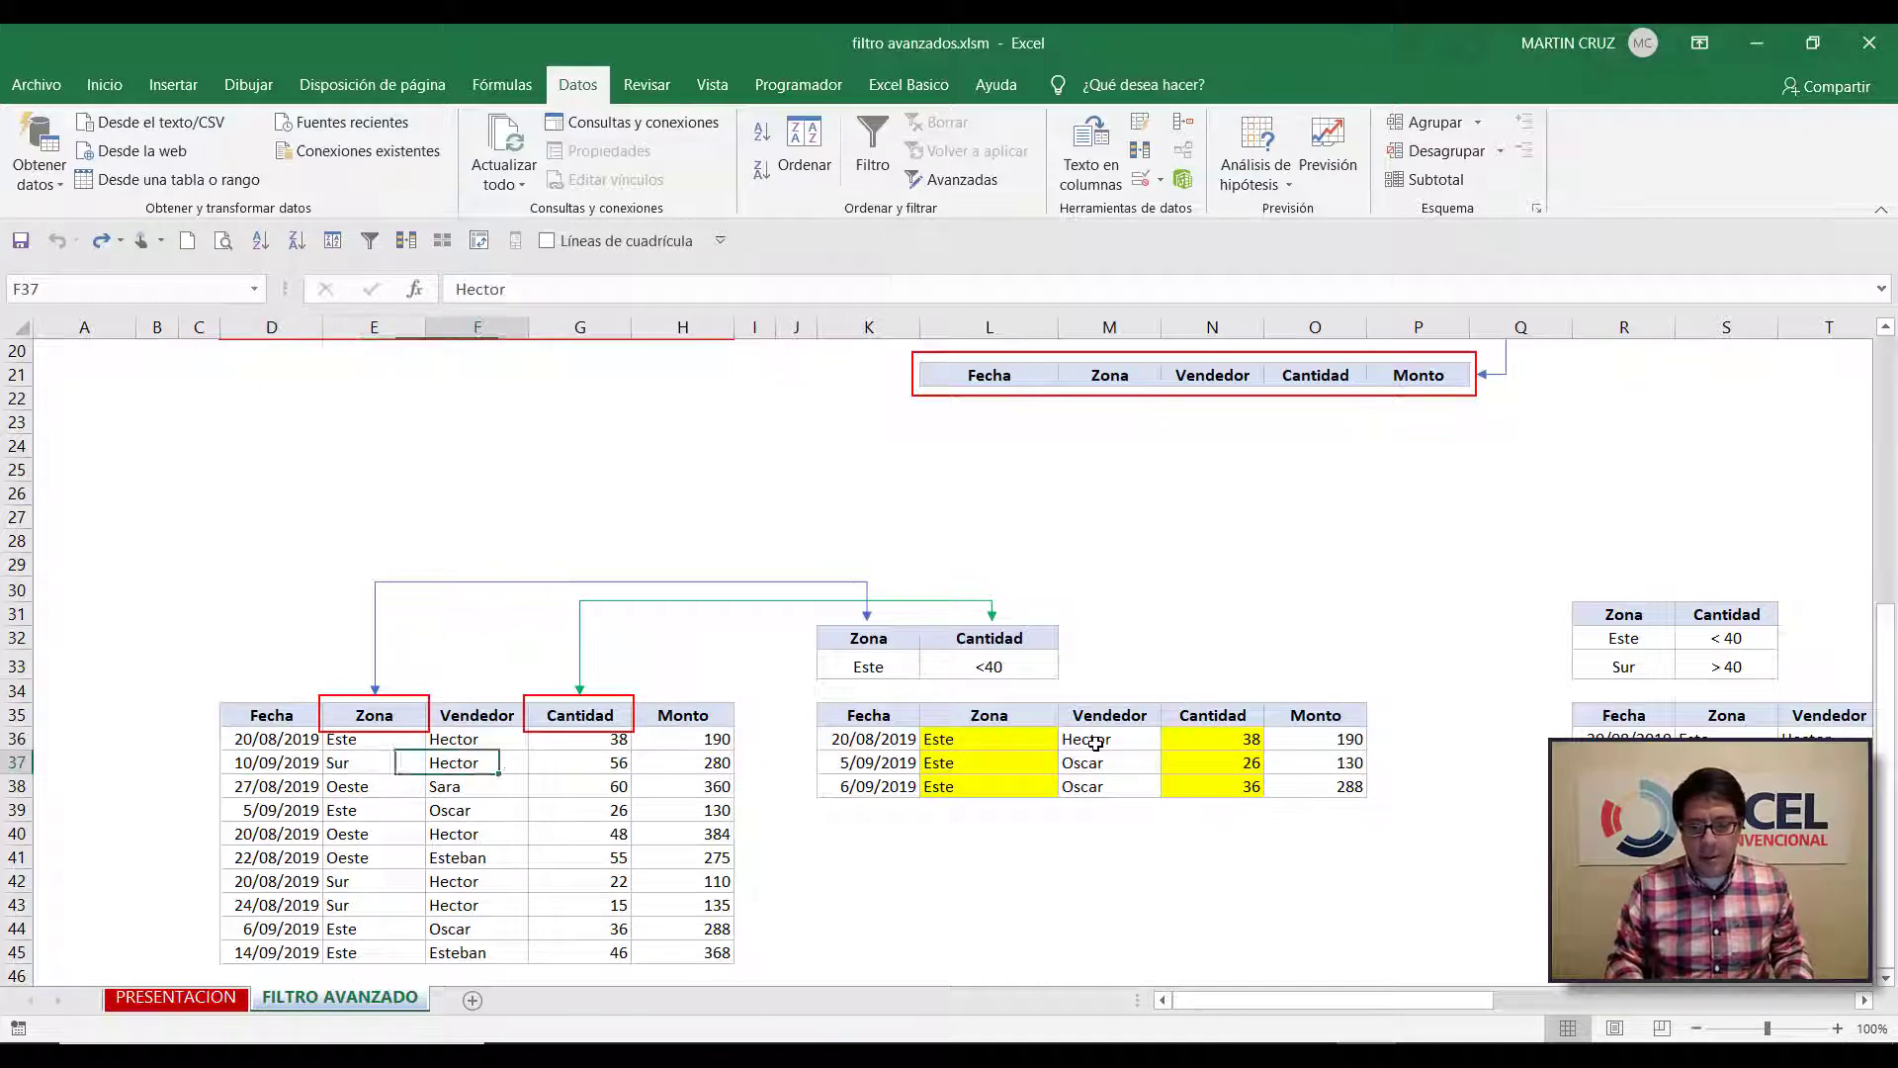
pyautogui.press('Right')
pyautogui.press('Right')
pyautogui.press('Right')
pyautogui.press('Right')
pyautogui.press('Right')
pyautogui.press('Right')
pyautogui.press('Right')
pyautogui.press('Right')
pyautogui.press('Right')
pyautogui.press('Right')
pyautogui.press('Right')
pyautogui.press('Right')
pyautogui.press('Right')
pyautogui.press('Right')
pyautogui.press('Right')
pyautogui.press('Right')
pyautogui.press('Right')
pyautogui.press('Right')
pyautogui.press('Right')
pyautogui.press('Right')
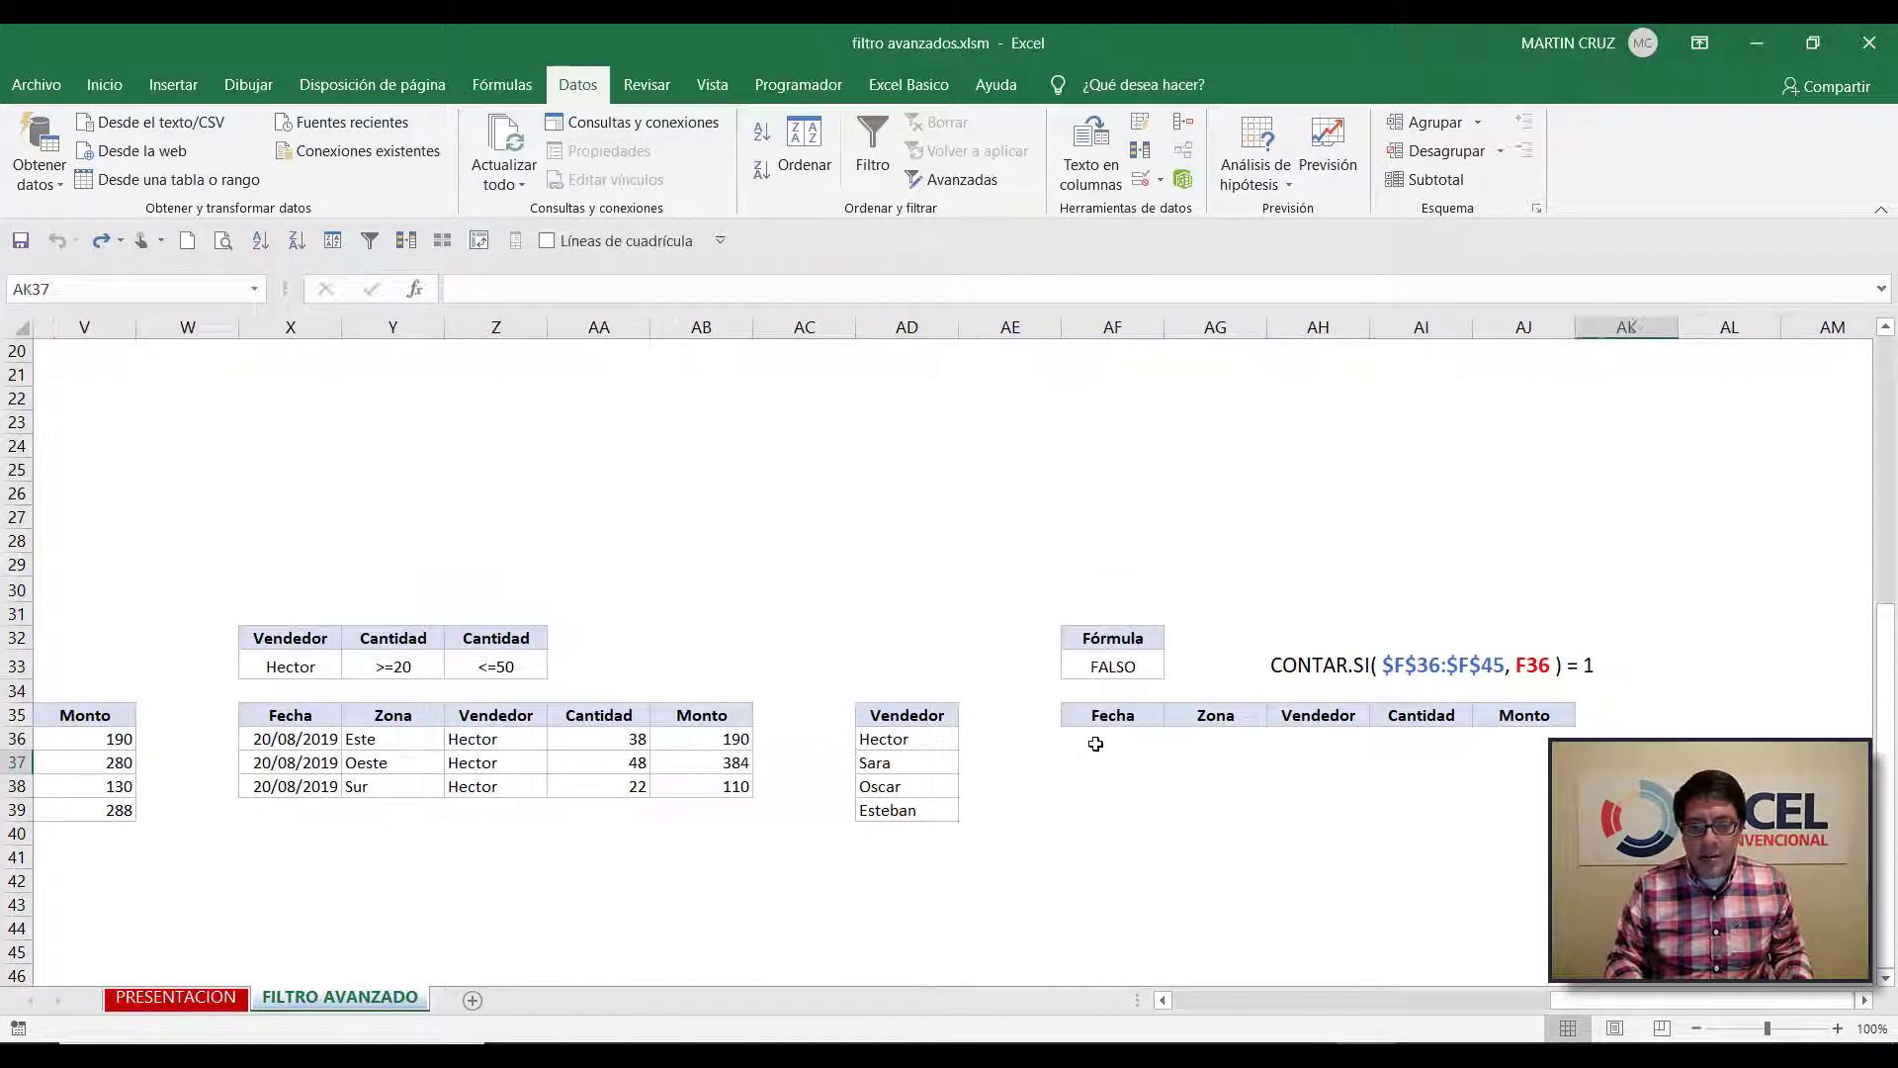
pyautogui.press('Left')
pyautogui.press('Left')
pyautogui.press('Left')
pyautogui.press('Left')
pyautogui.press('Left')
pyautogui.press('Up')
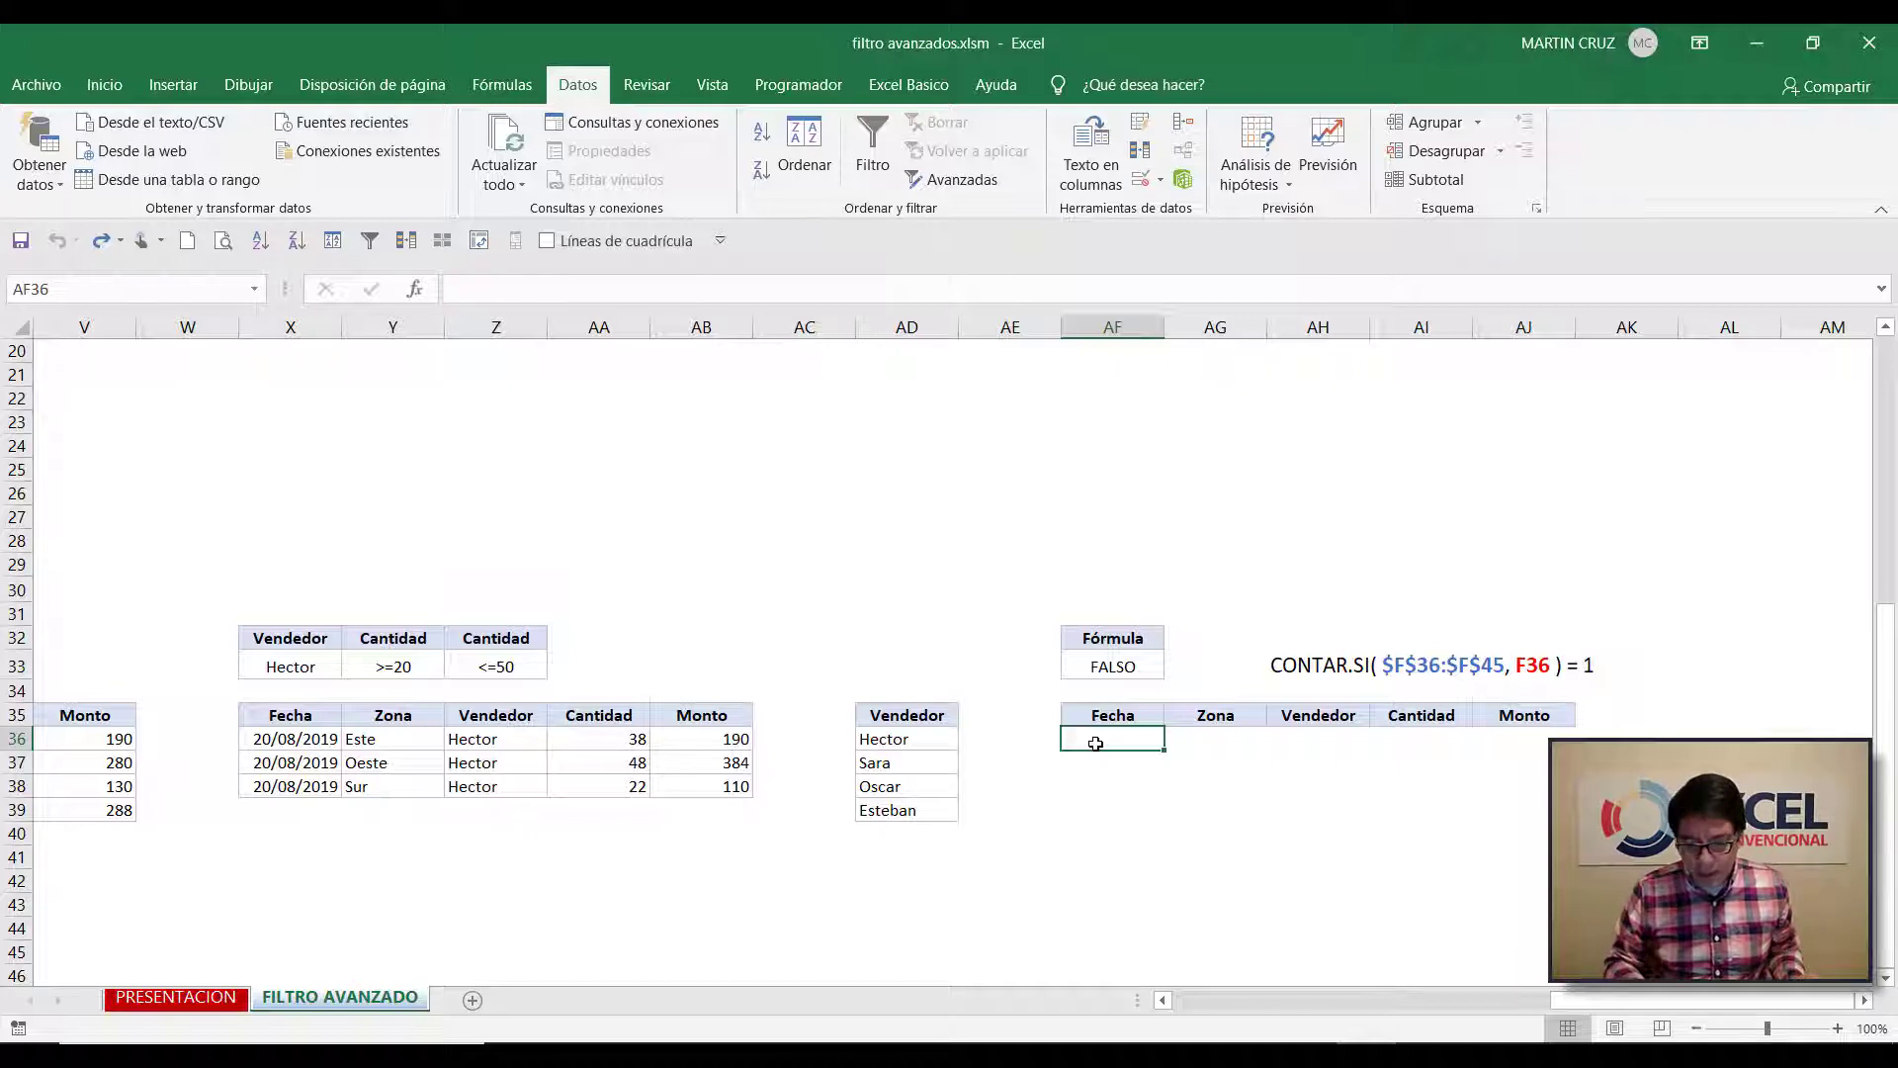
# Try clearing the Fórmula header in AF32, and undo the deletion
pyautogui.press('Up')
pyautogui.press('Up')
pyautogui.press('Up')
pyautogui.press('Up')
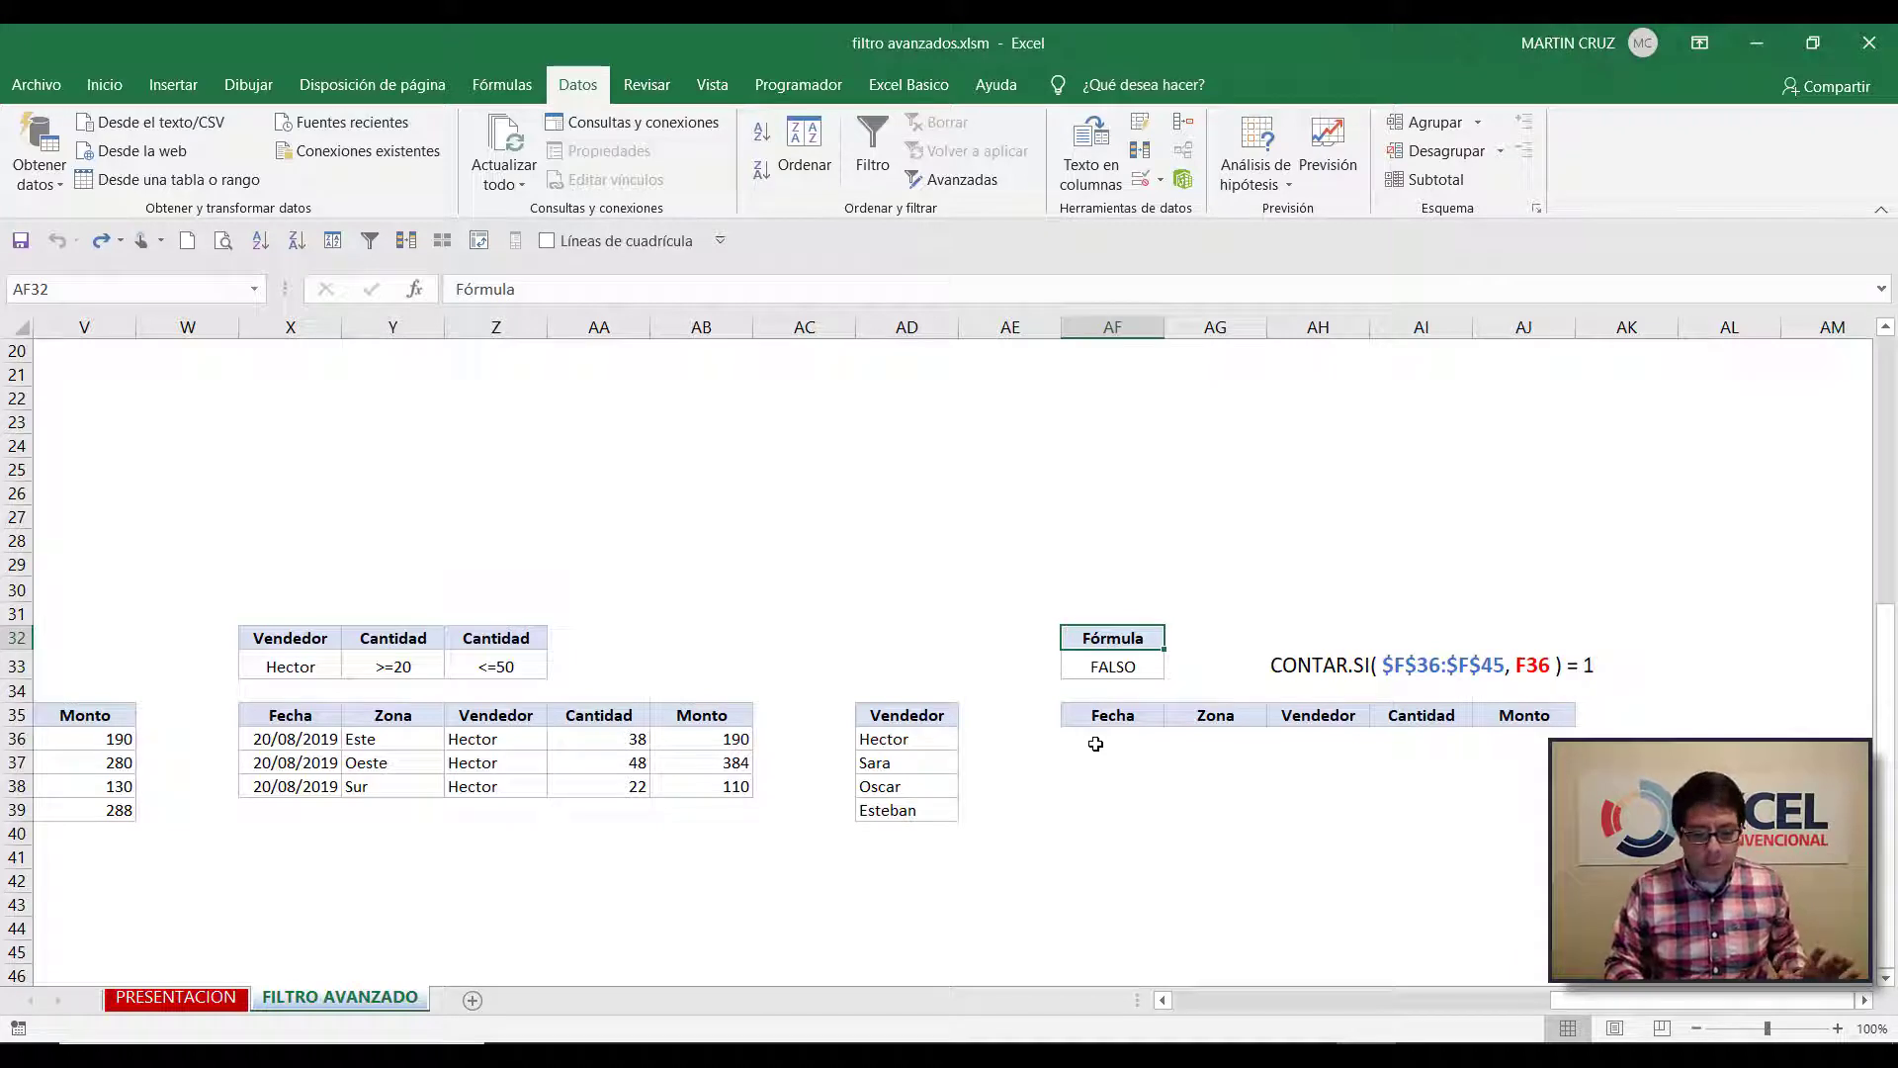
pyautogui.press('Delete')
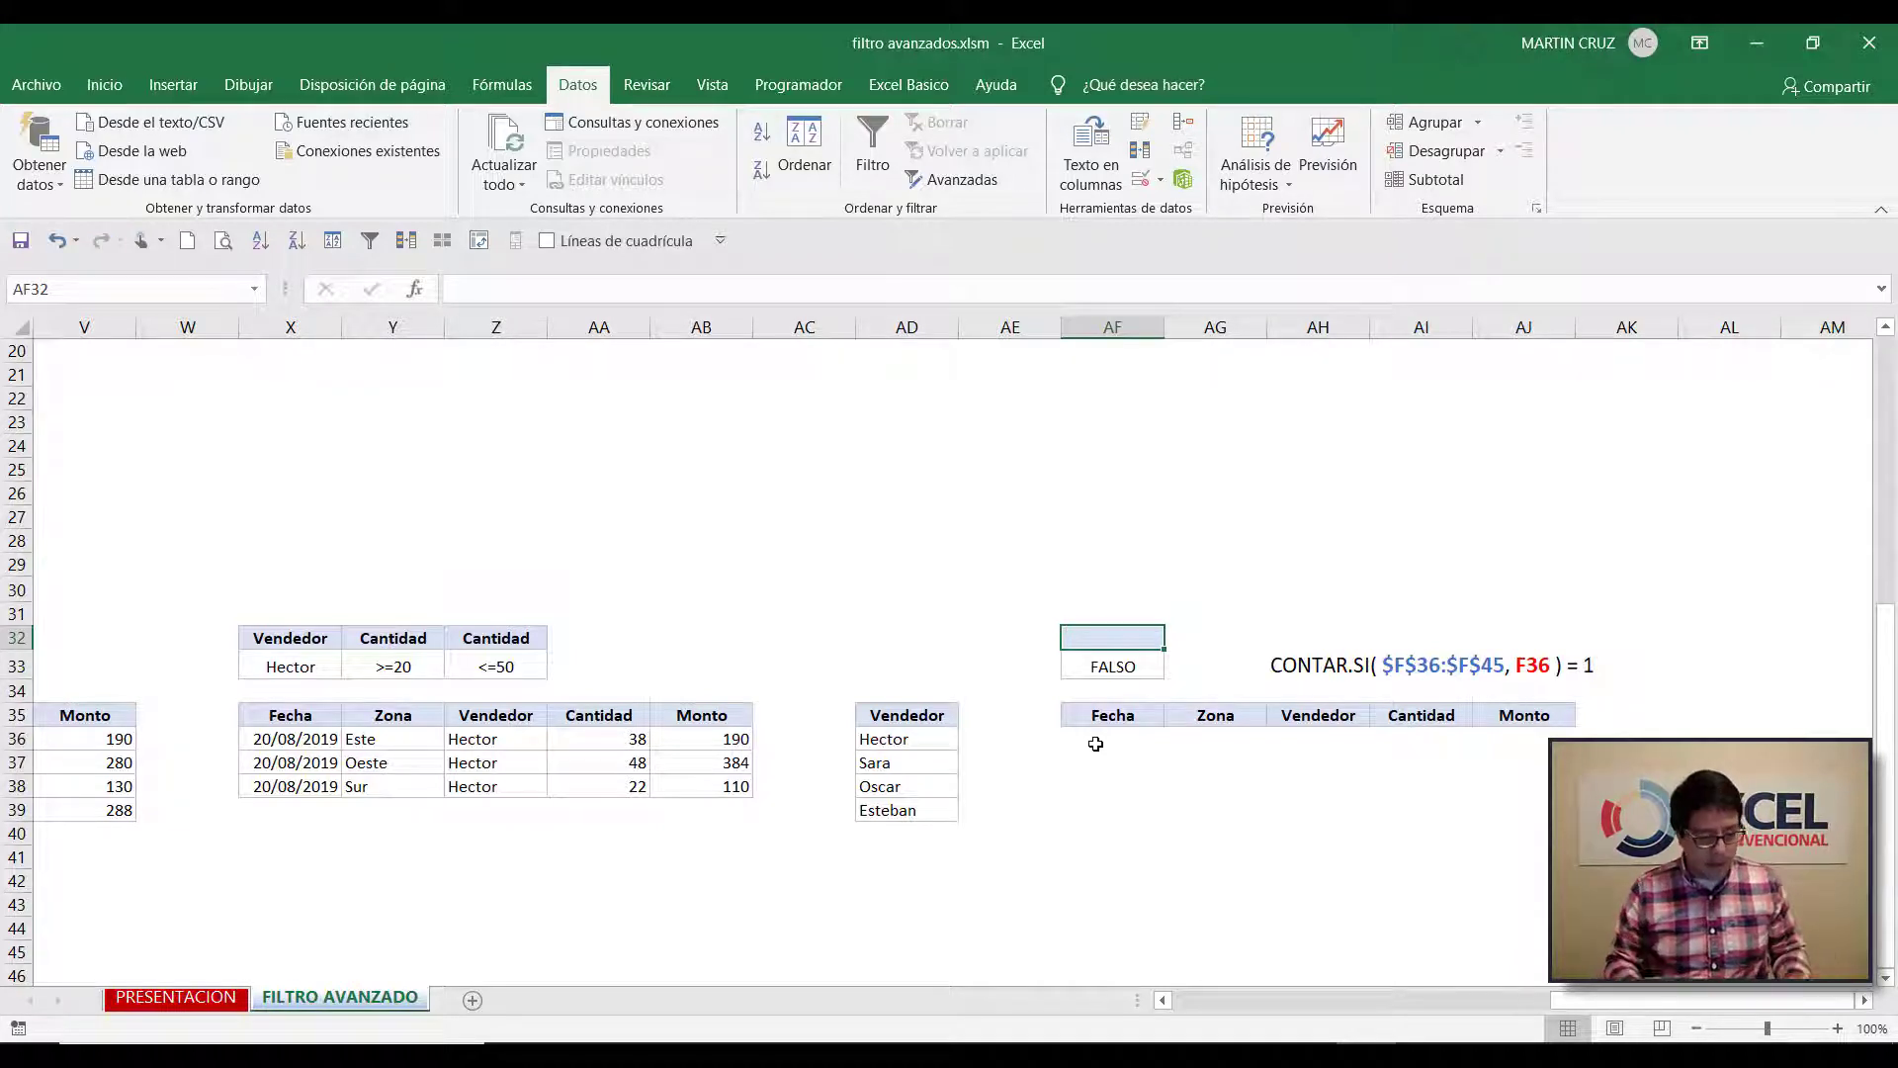
pyautogui.hotkey('ctrl', 'z')
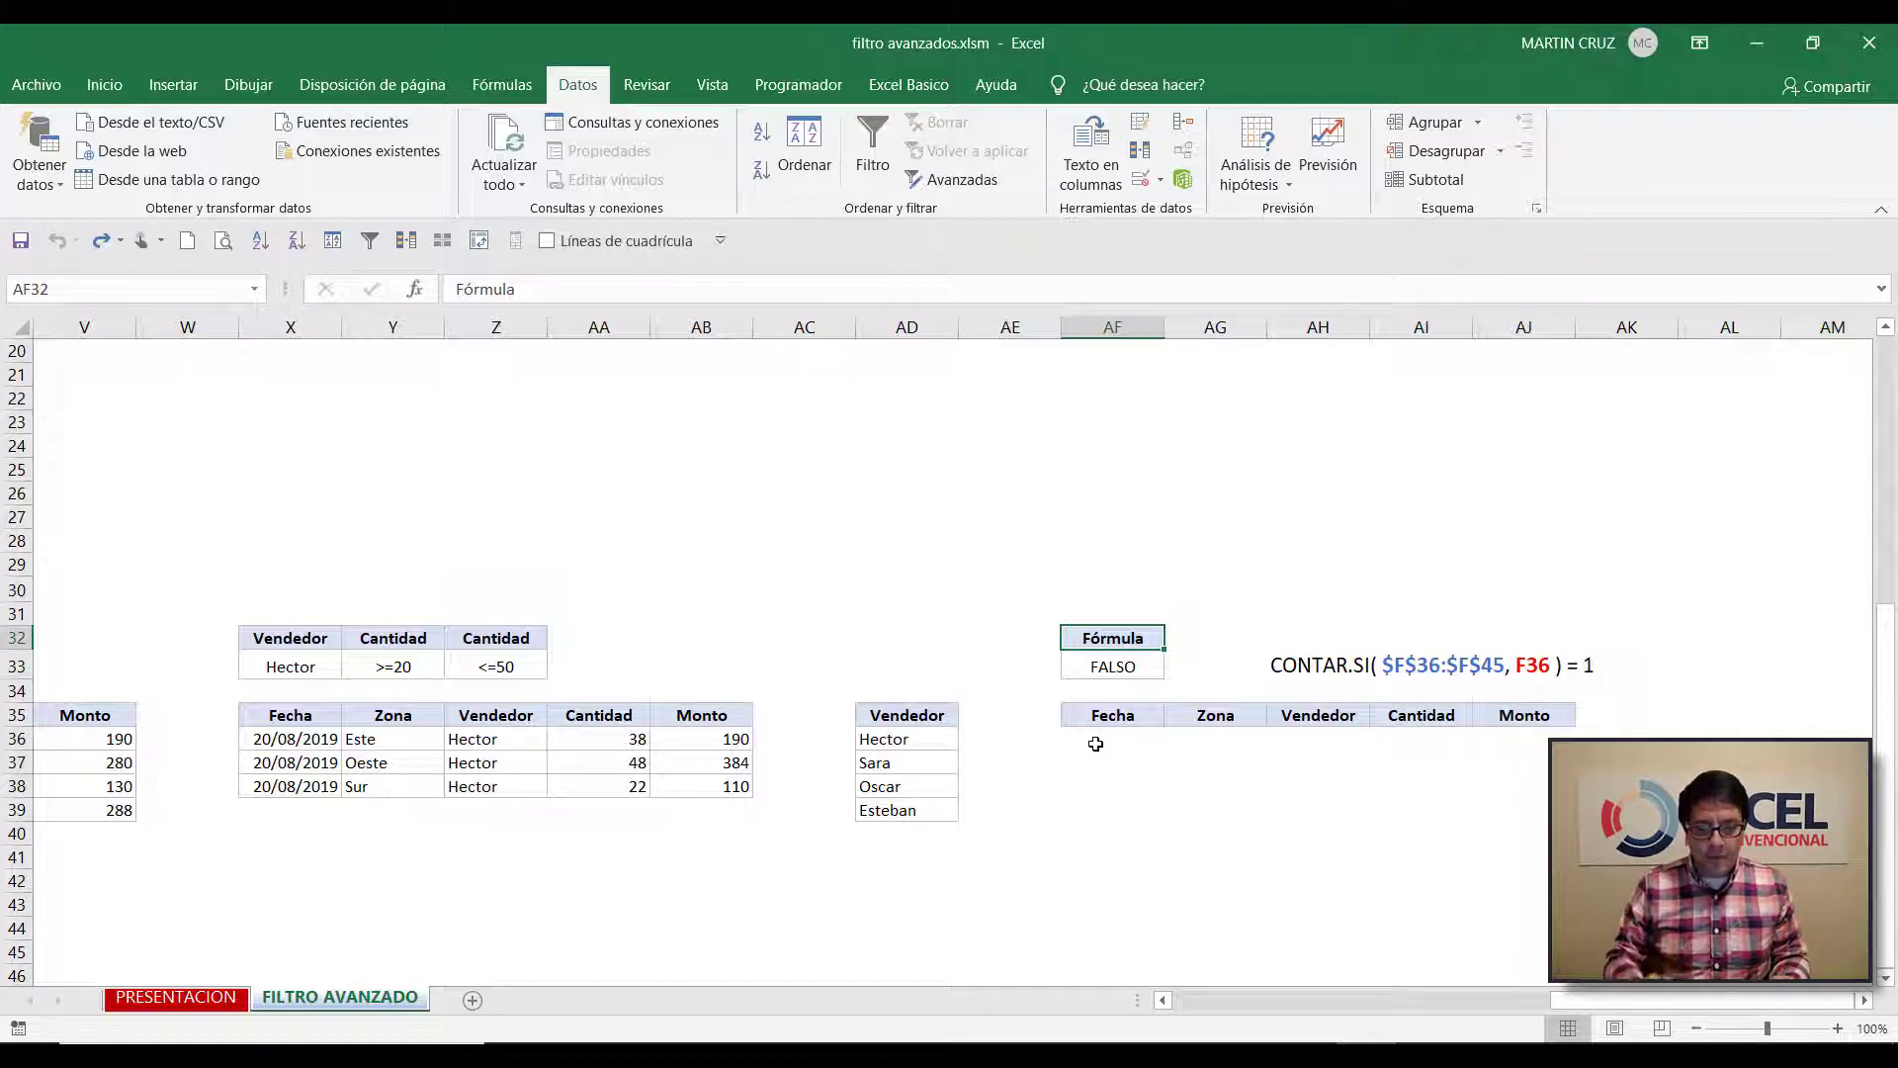
# Inspect the CONTAR.SI criterion formula in AF33 without changing it
pyautogui.press('Down')
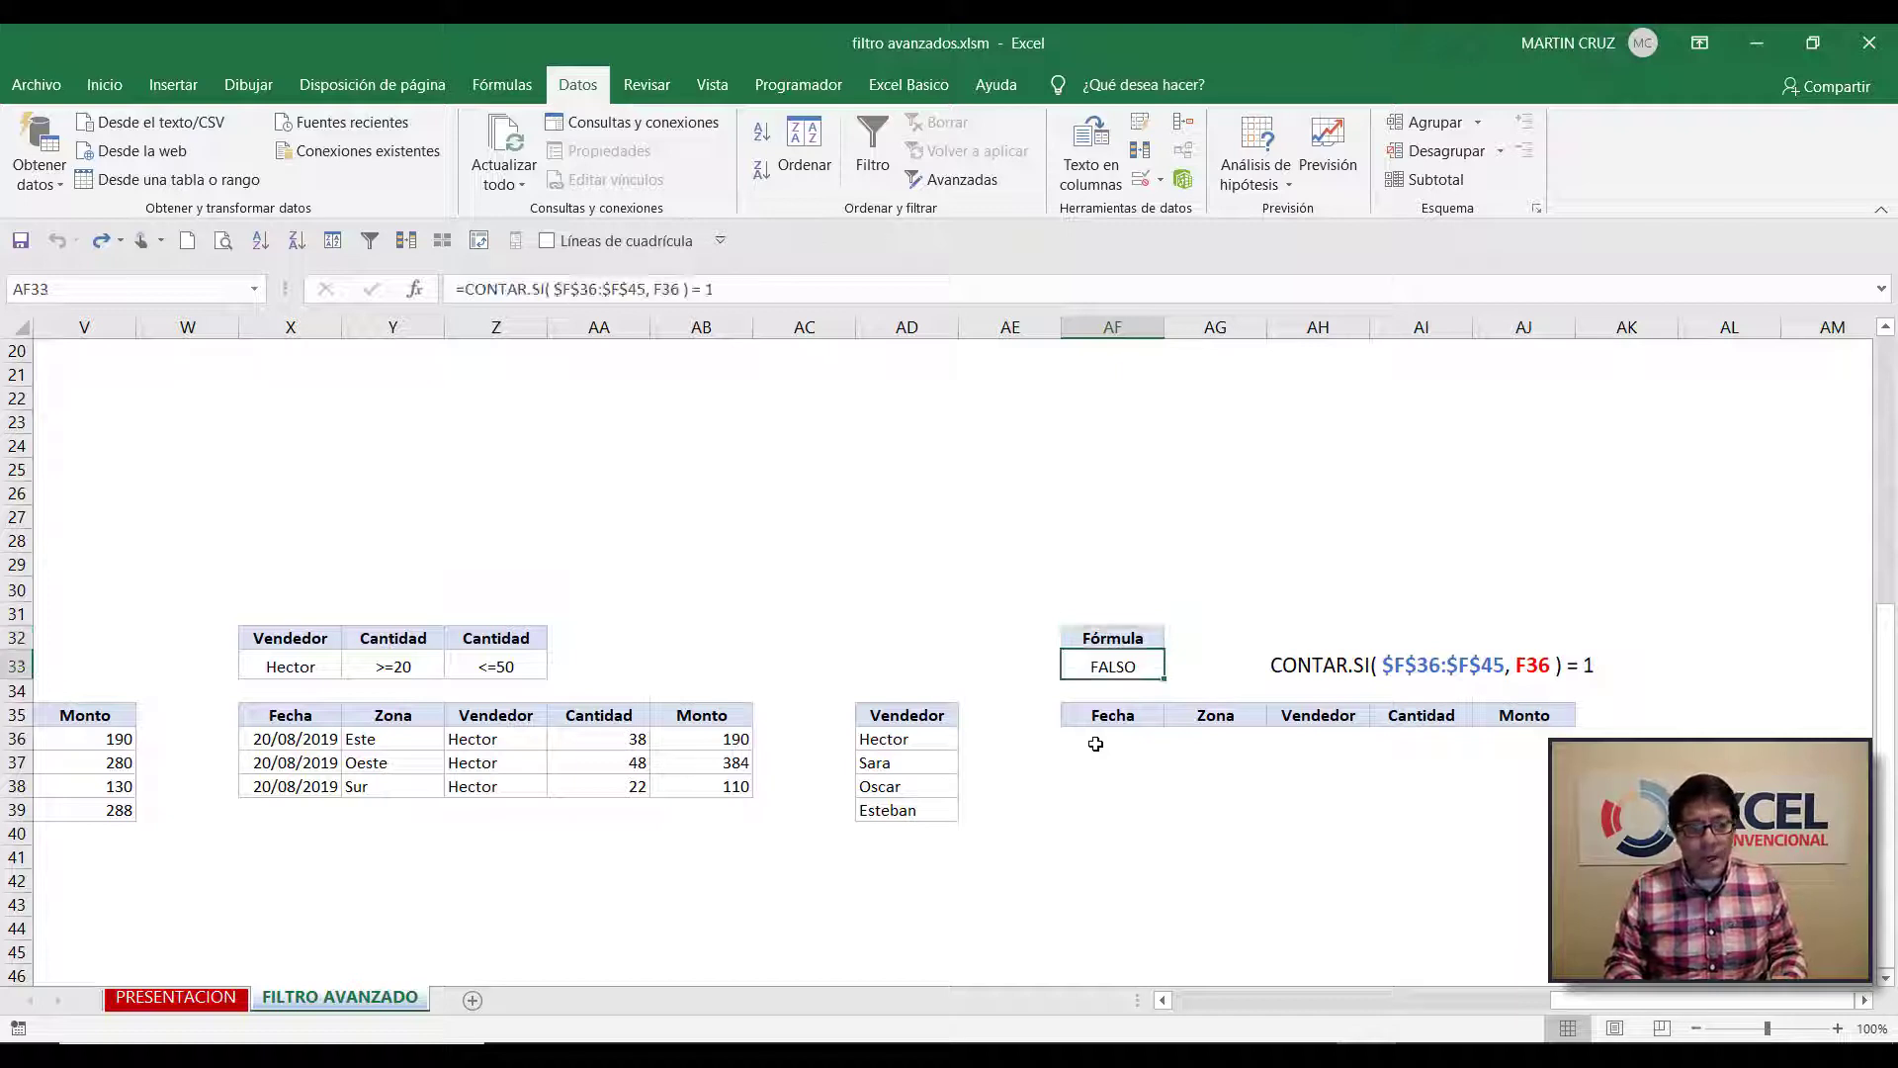
pyautogui.press('F2')
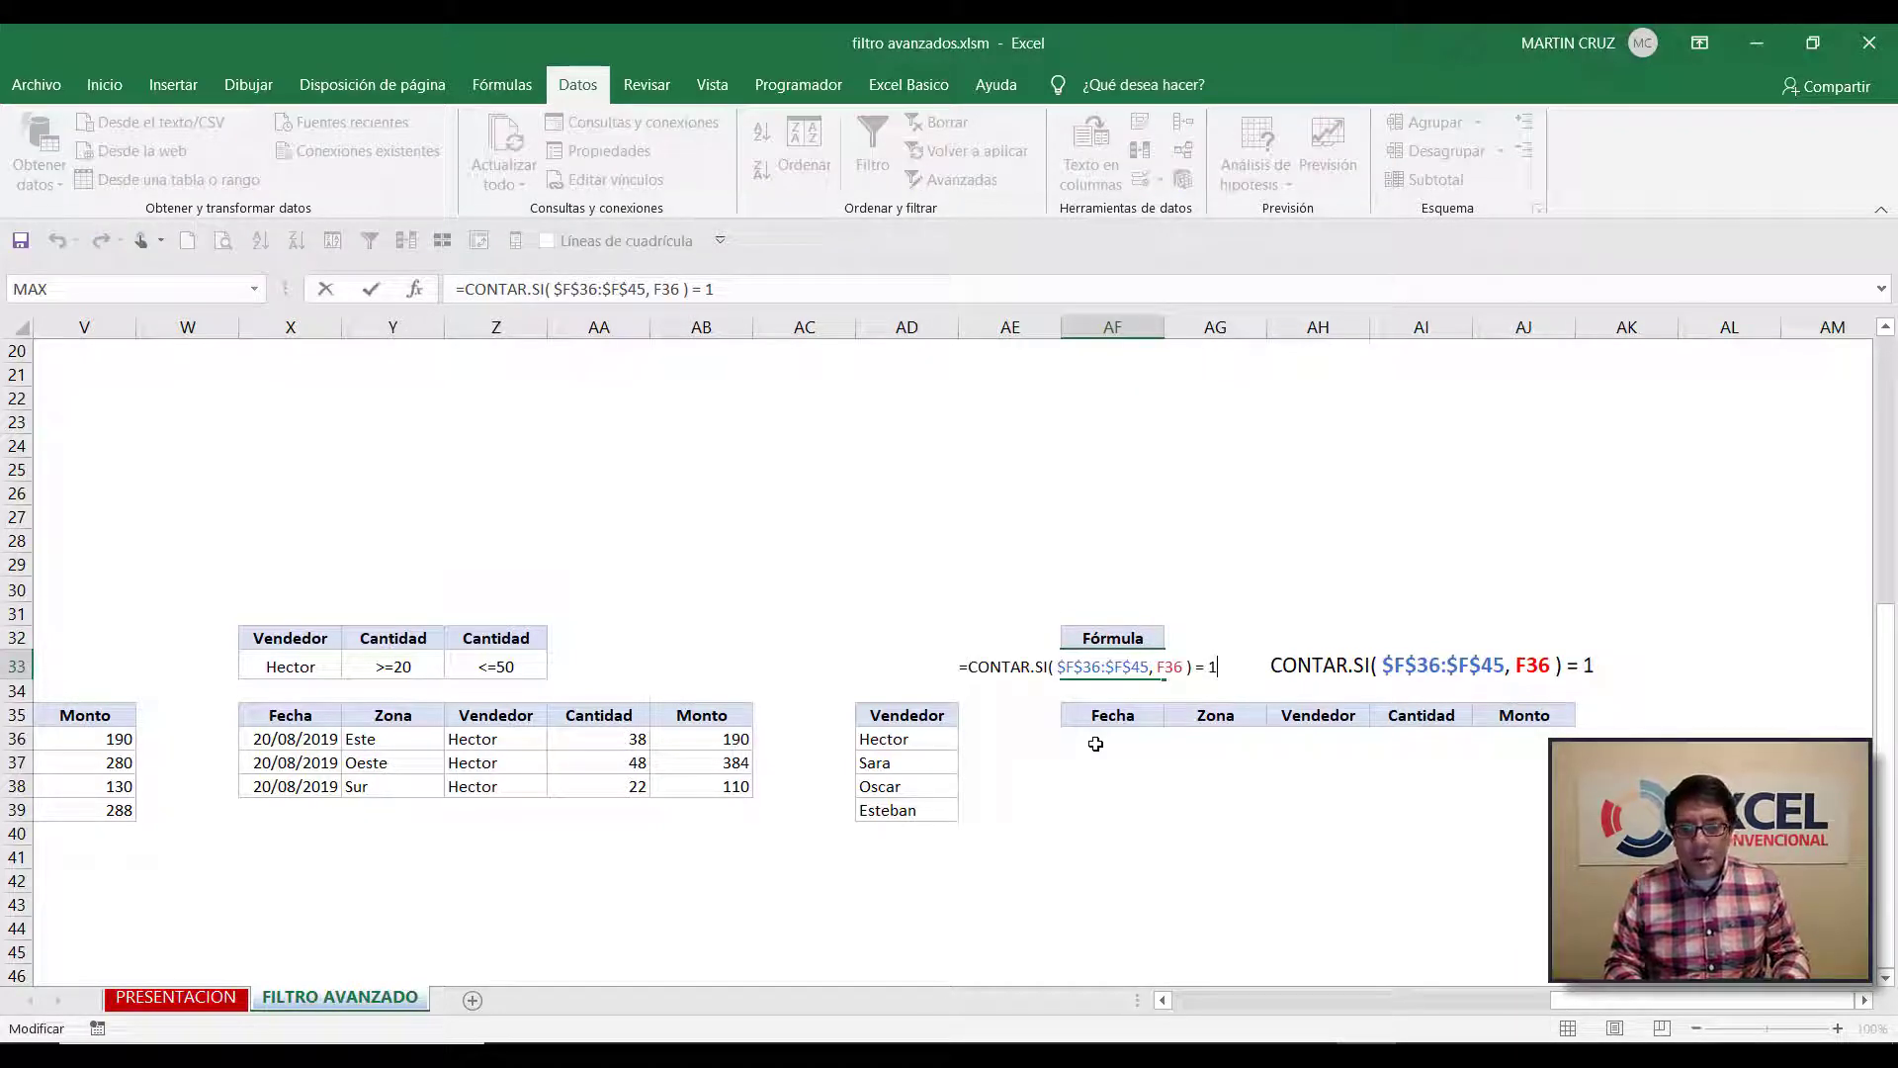
pyautogui.press('Escape')
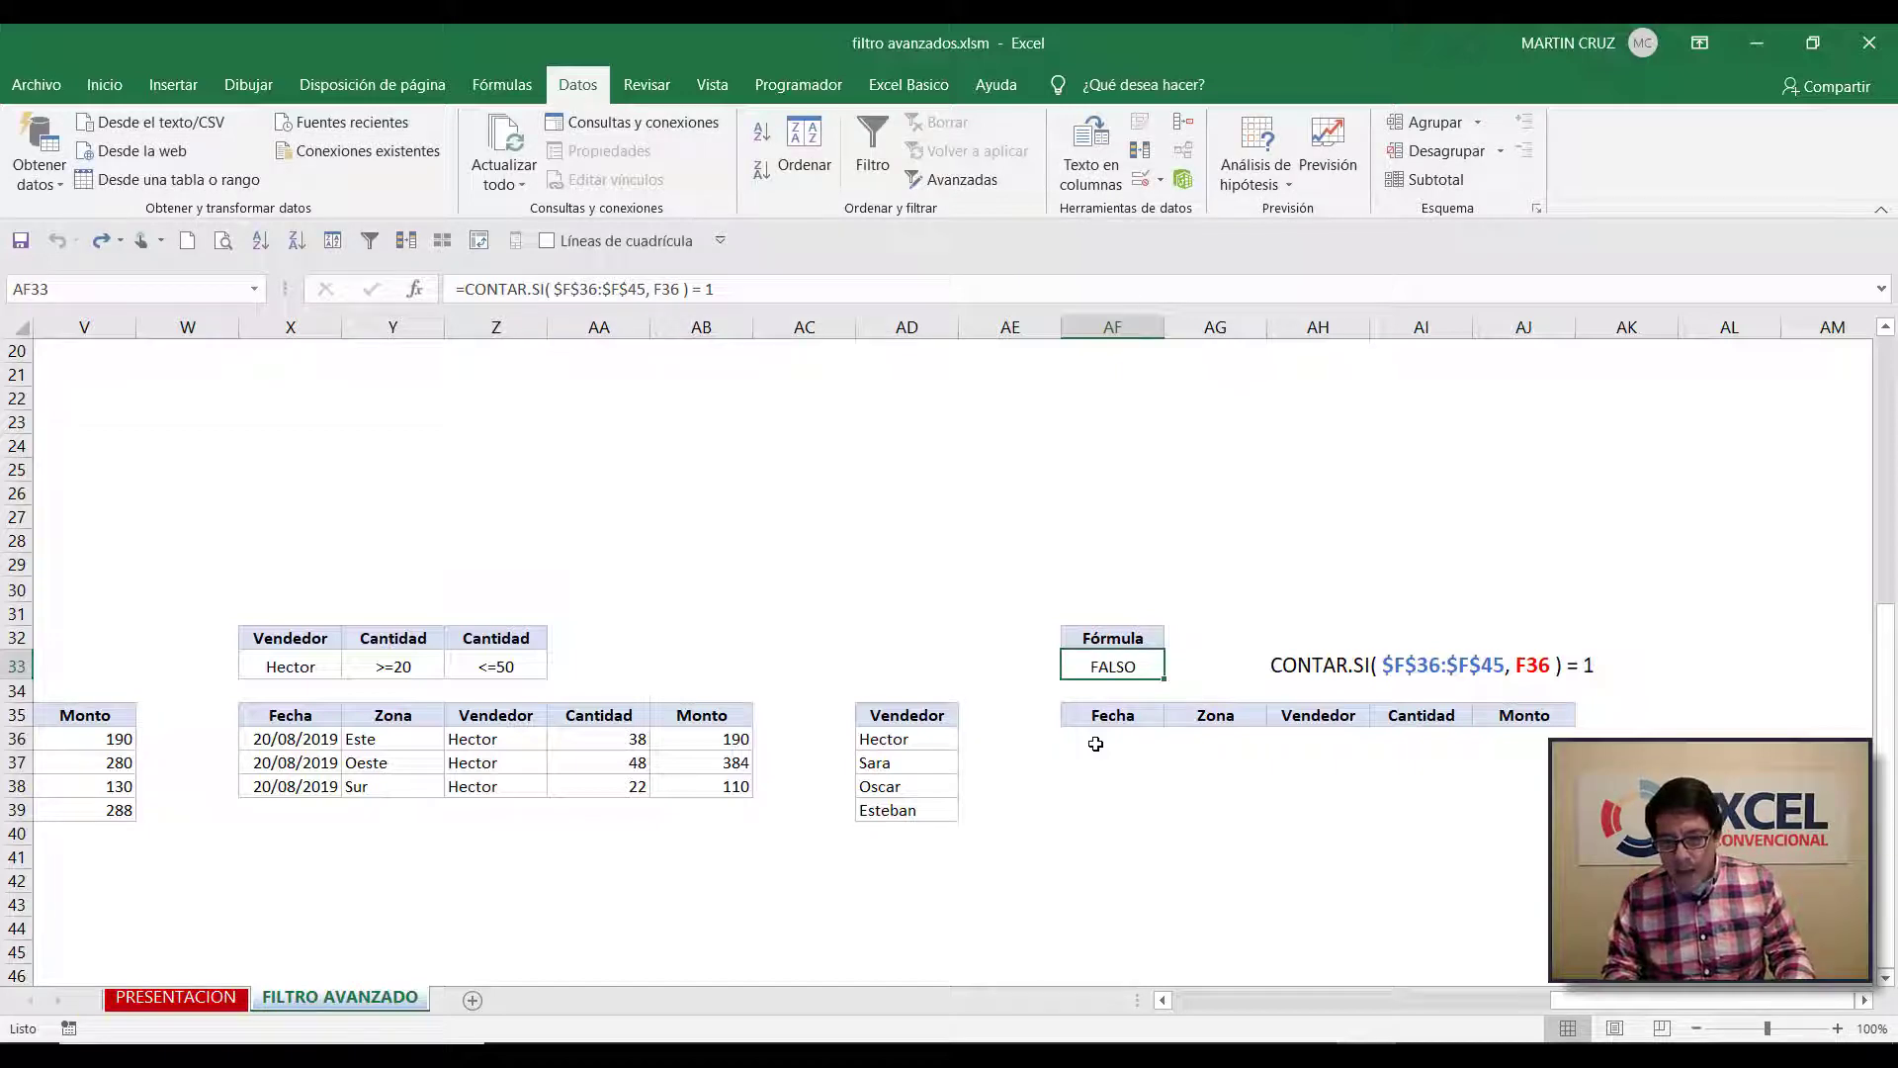
# Go back to the sales list and select the Vendedor range F36:F45 that the criterion formula refers to
pyautogui.press('Left')
pyautogui.press('Left')
pyautogui.press('Left')
pyautogui.press('Left')
pyautogui.press('Left')
pyautogui.press('Left')
pyautogui.press('Left')
pyautogui.press('Left')
pyautogui.press('Left')
pyautogui.press('Left')
pyautogui.press('Left')
pyautogui.press('Left')
pyautogui.press('Left')
pyautogui.press('Left')
pyautogui.press('Left')
pyautogui.press('Left')
pyautogui.press('Left')
pyautogui.press('Left')
pyautogui.press('Left')
pyautogui.press('Left')
pyautogui.press('Left')
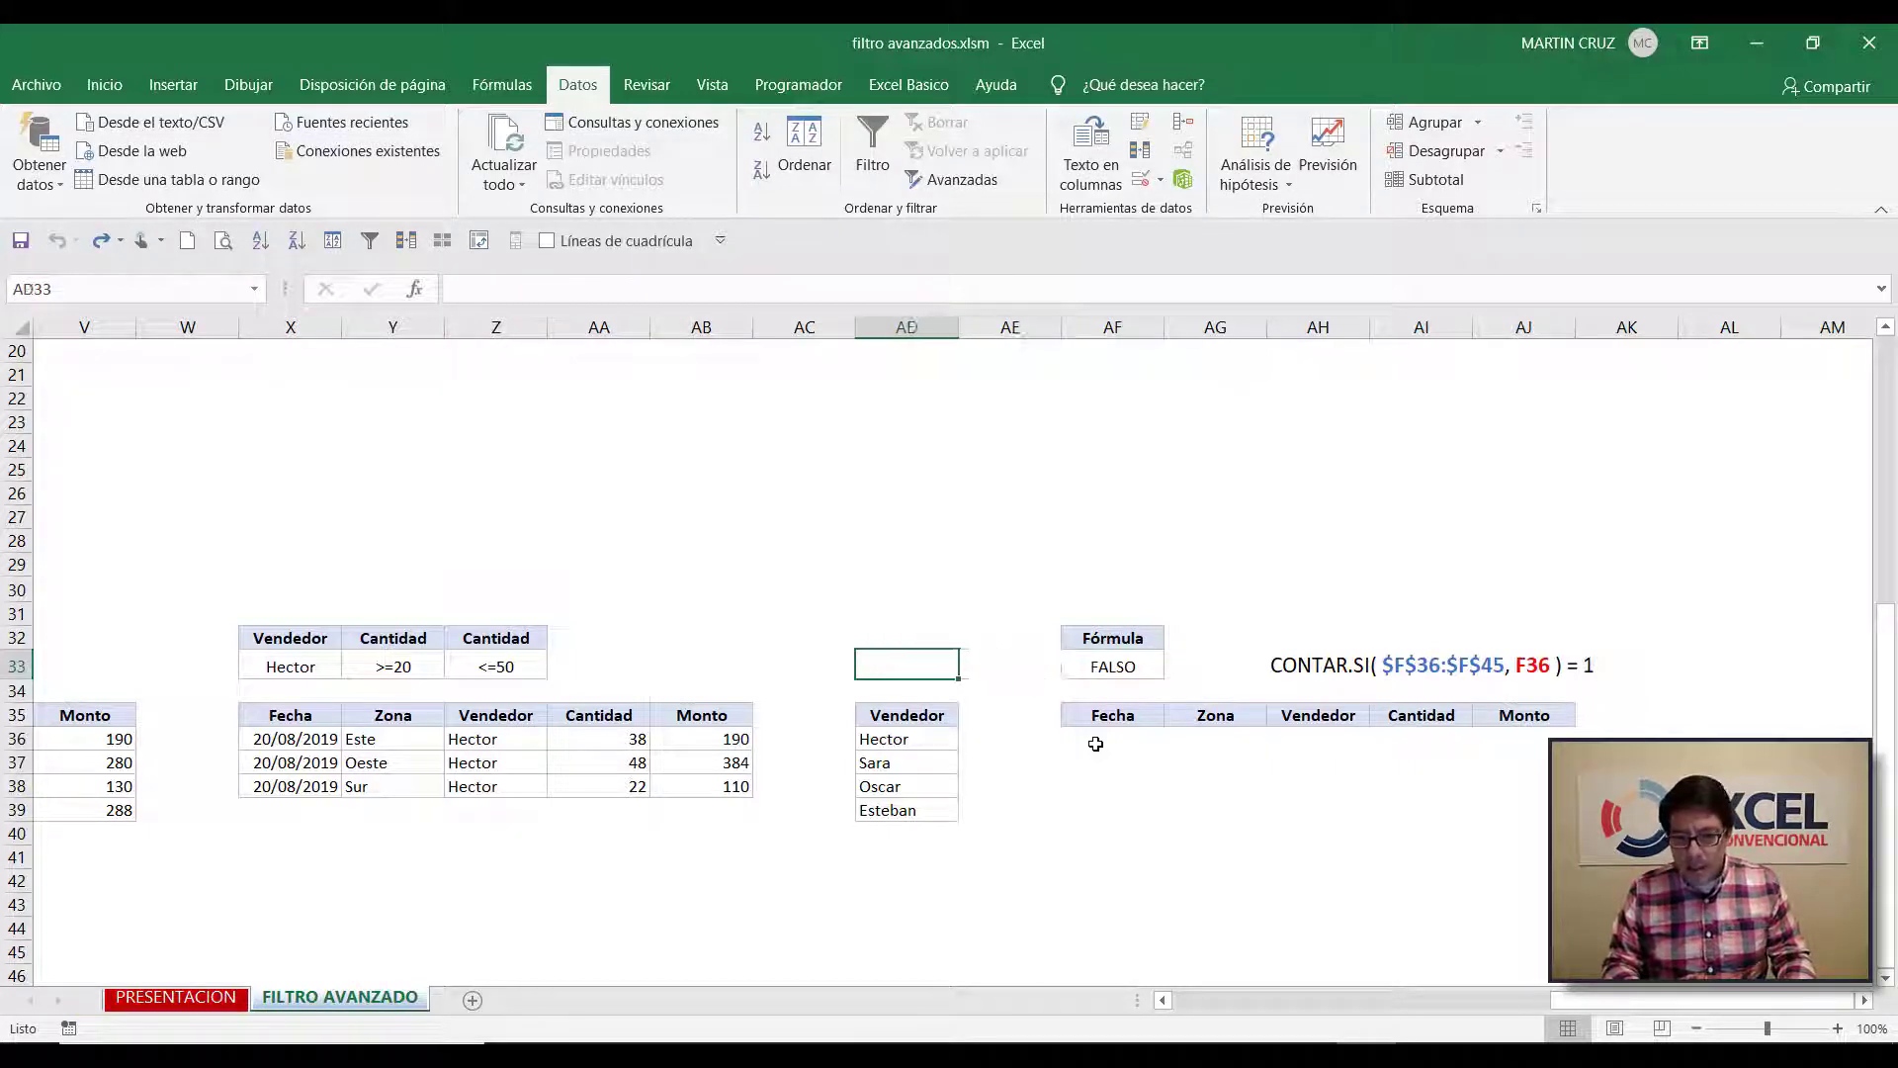
pyautogui.press('Right')
pyautogui.press('Right')
pyautogui.press('Right')
pyautogui.press('Right')
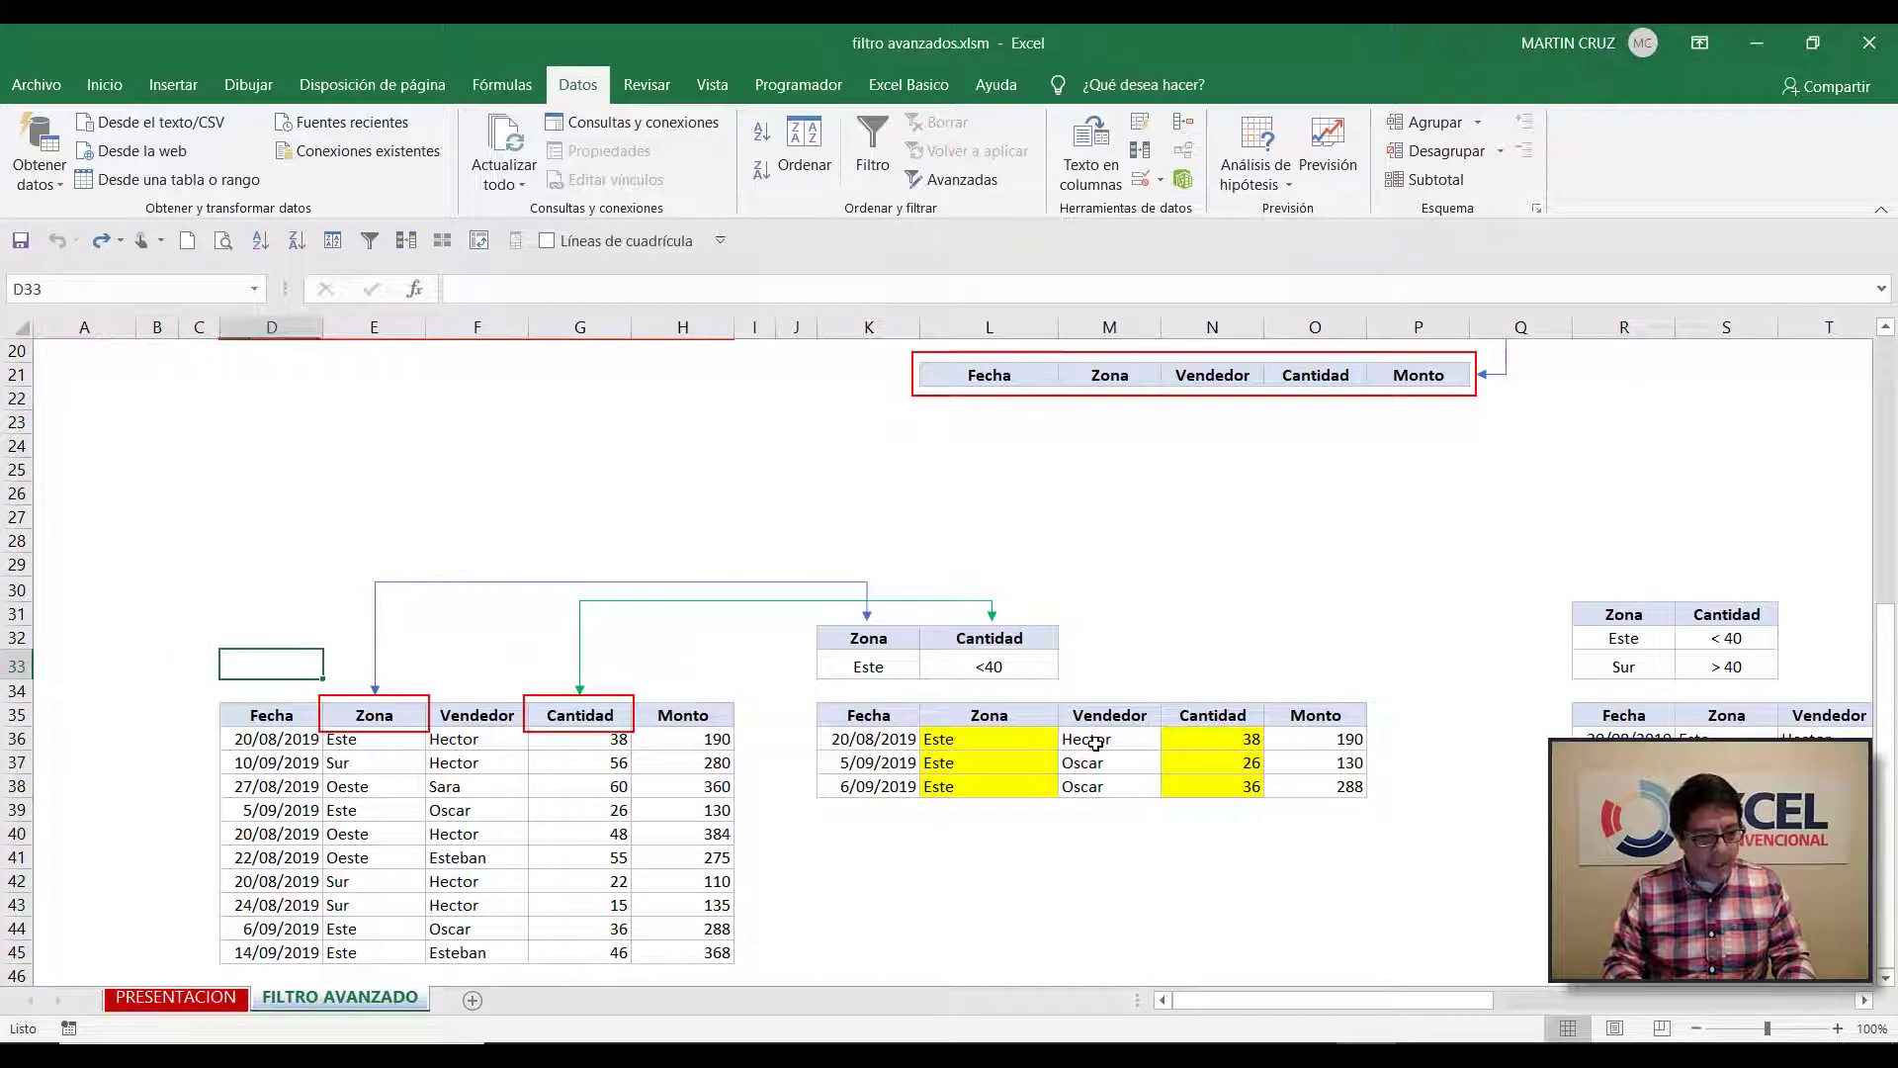
pyautogui.press('Down')
pyautogui.press('Down')
pyautogui.press('Down')
pyautogui.press('Right')
pyautogui.hotkey('ctrl', 'shift', 'Down')
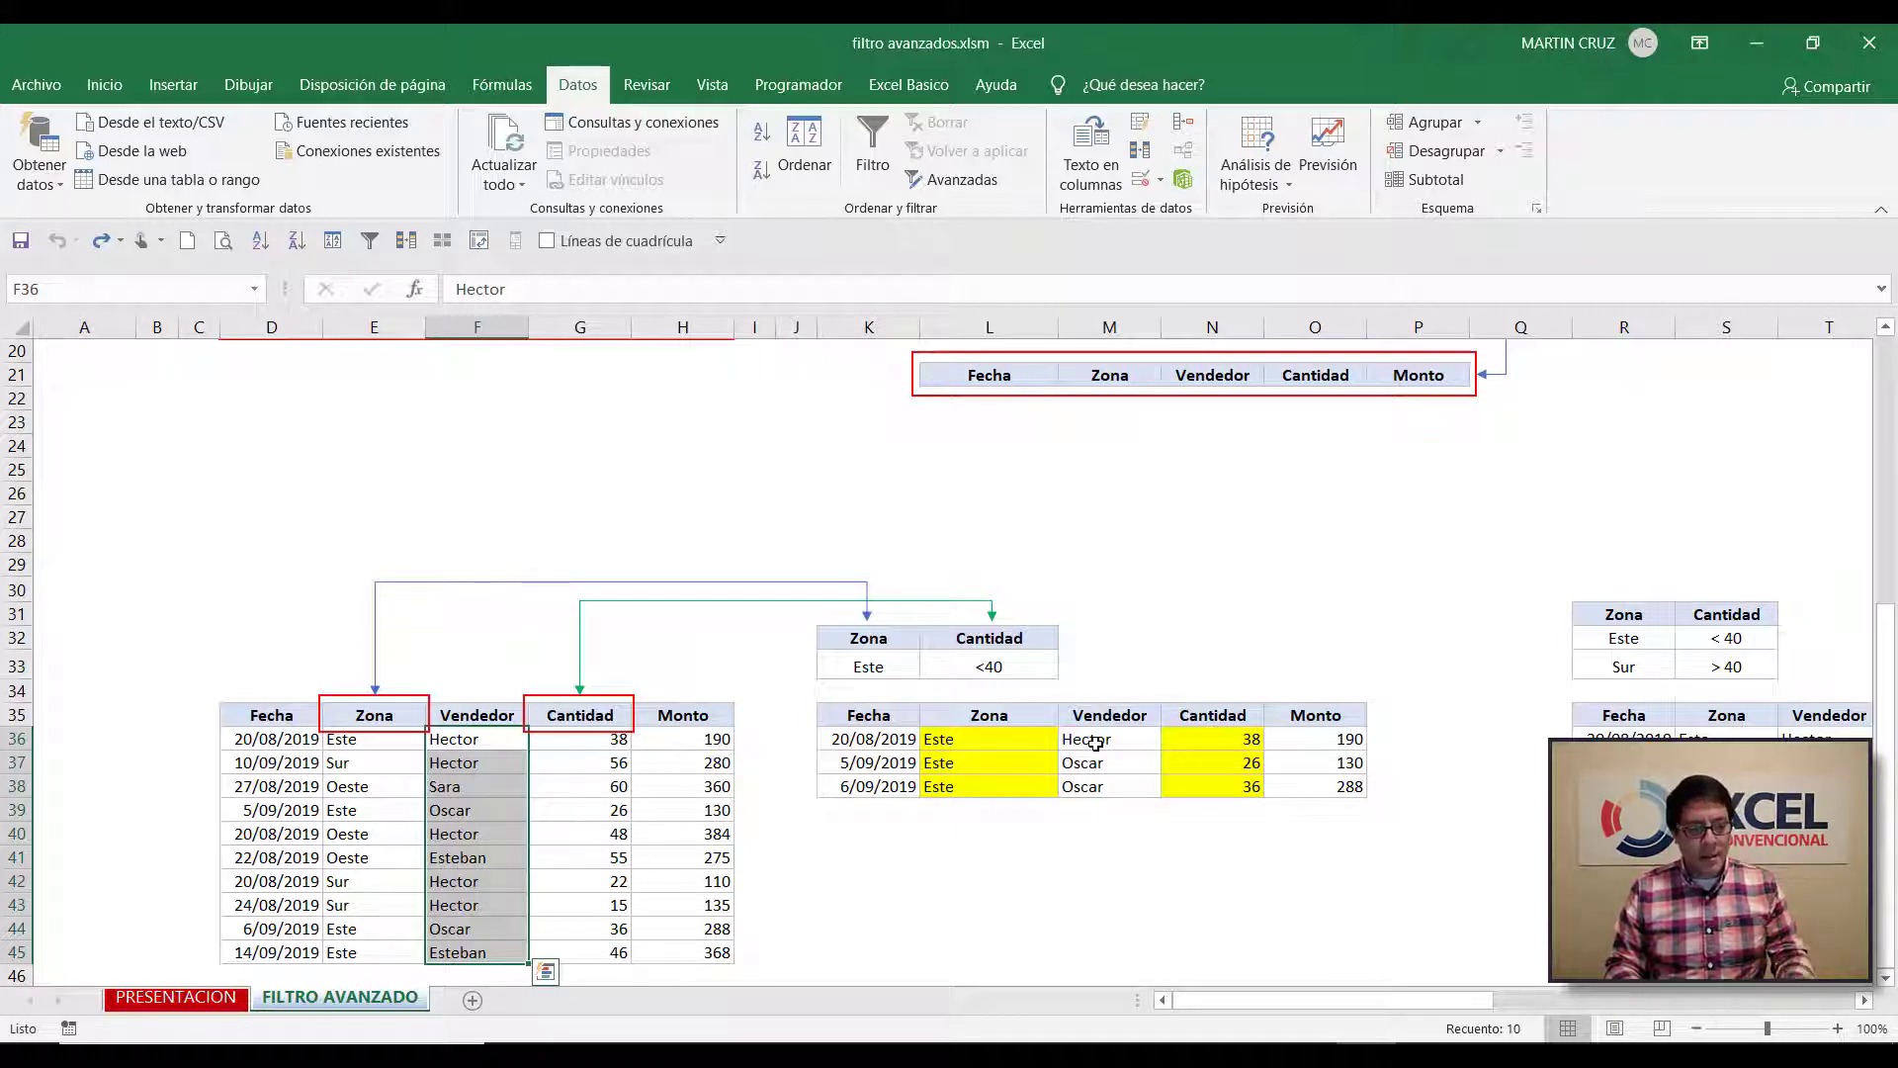
# Change the criterion formula in AF33 to an expanding range: =CONTAR.SI( $F$36:$F36, F36 ) = 1
pyautogui.press('Right')
pyautogui.press('Right')
pyautogui.press('Right')
pyautogui.press('Right')
pyautogui.press('Right')
pyautogui.press('Right')
pyautogui.press('Right')
pyautogui.press('Right')
pyautogui.press('Right')
pyautogui.press('Right')
pyautogui.press('Right')
pyautogui.press('Right')
pyautogui.press('Right')
pyautogui.press('Right')
pyautogui.press('Right')
pyautogui.press('Right')
pyautogui.press('Right')
pyautogui.press('Right')
pyautogui.press('Right')
pyautogui.press('Right')
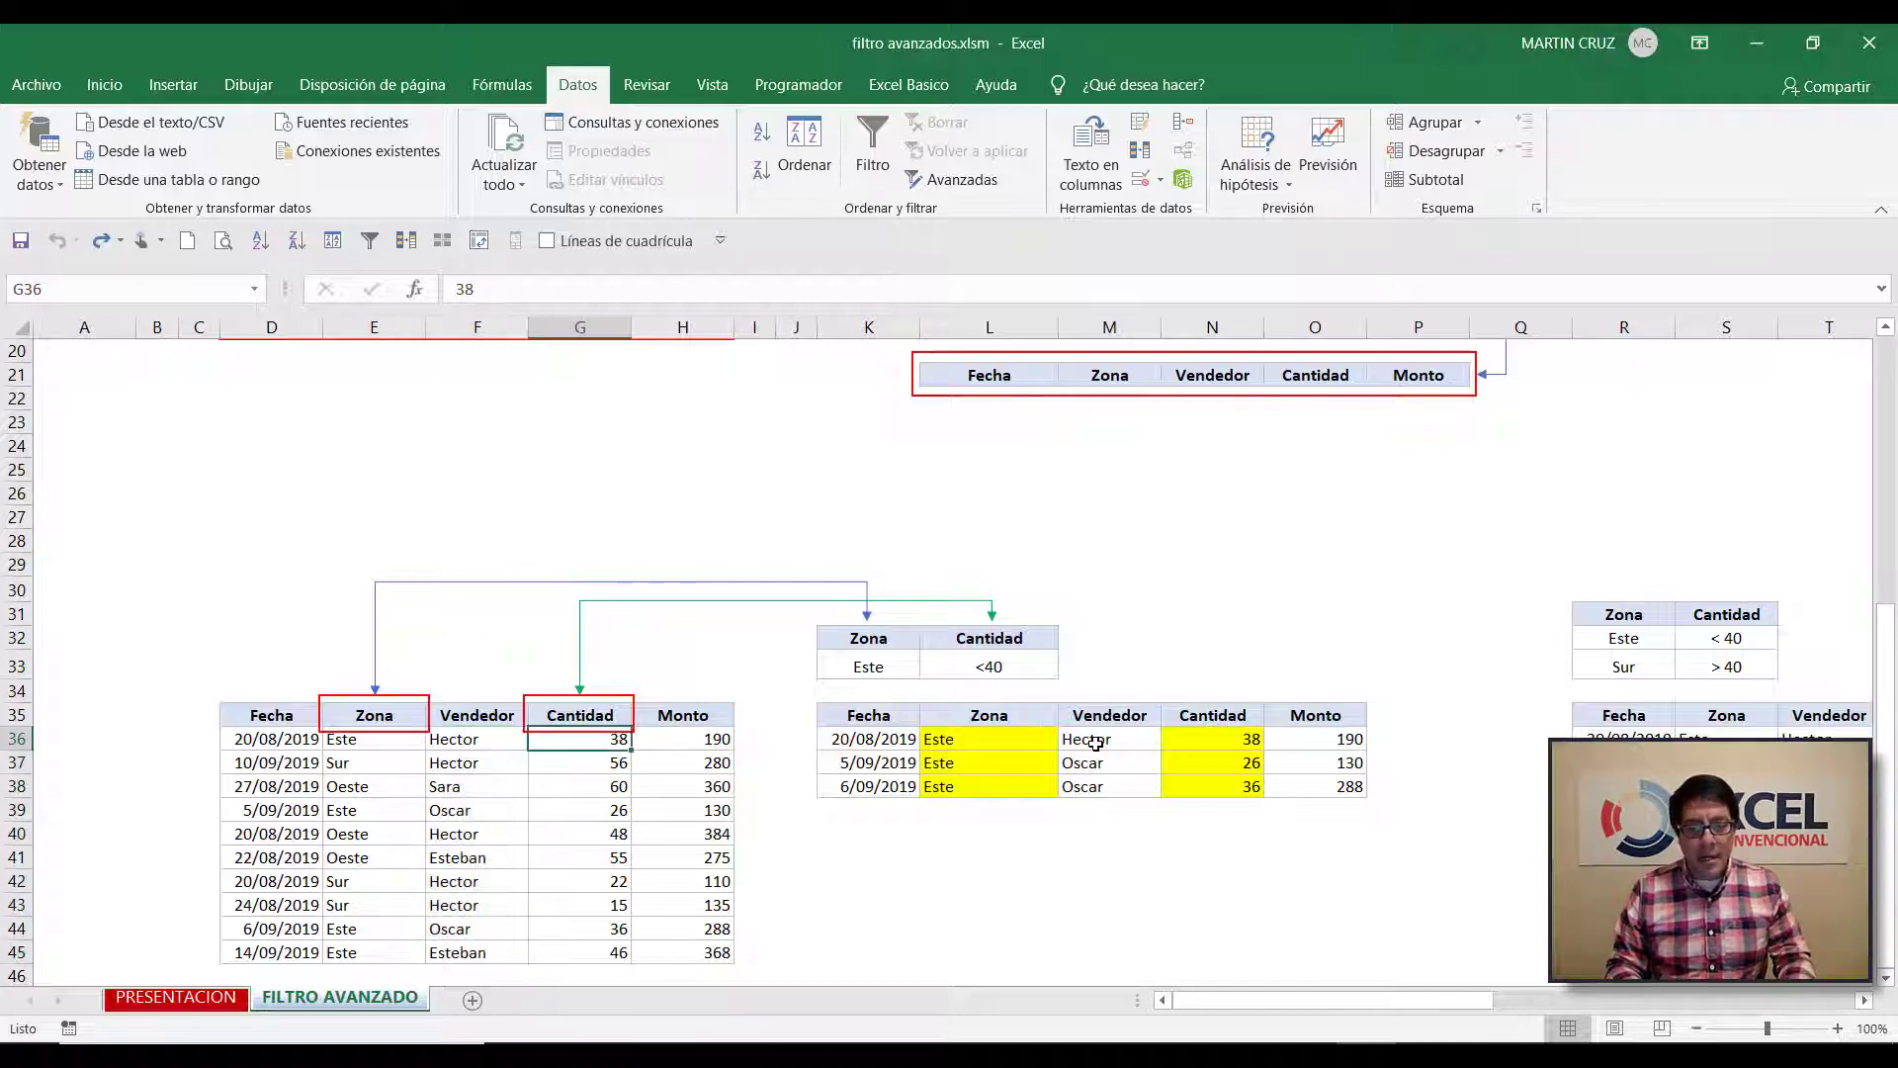
pyautogui.hscroll(6, 1095, 743)
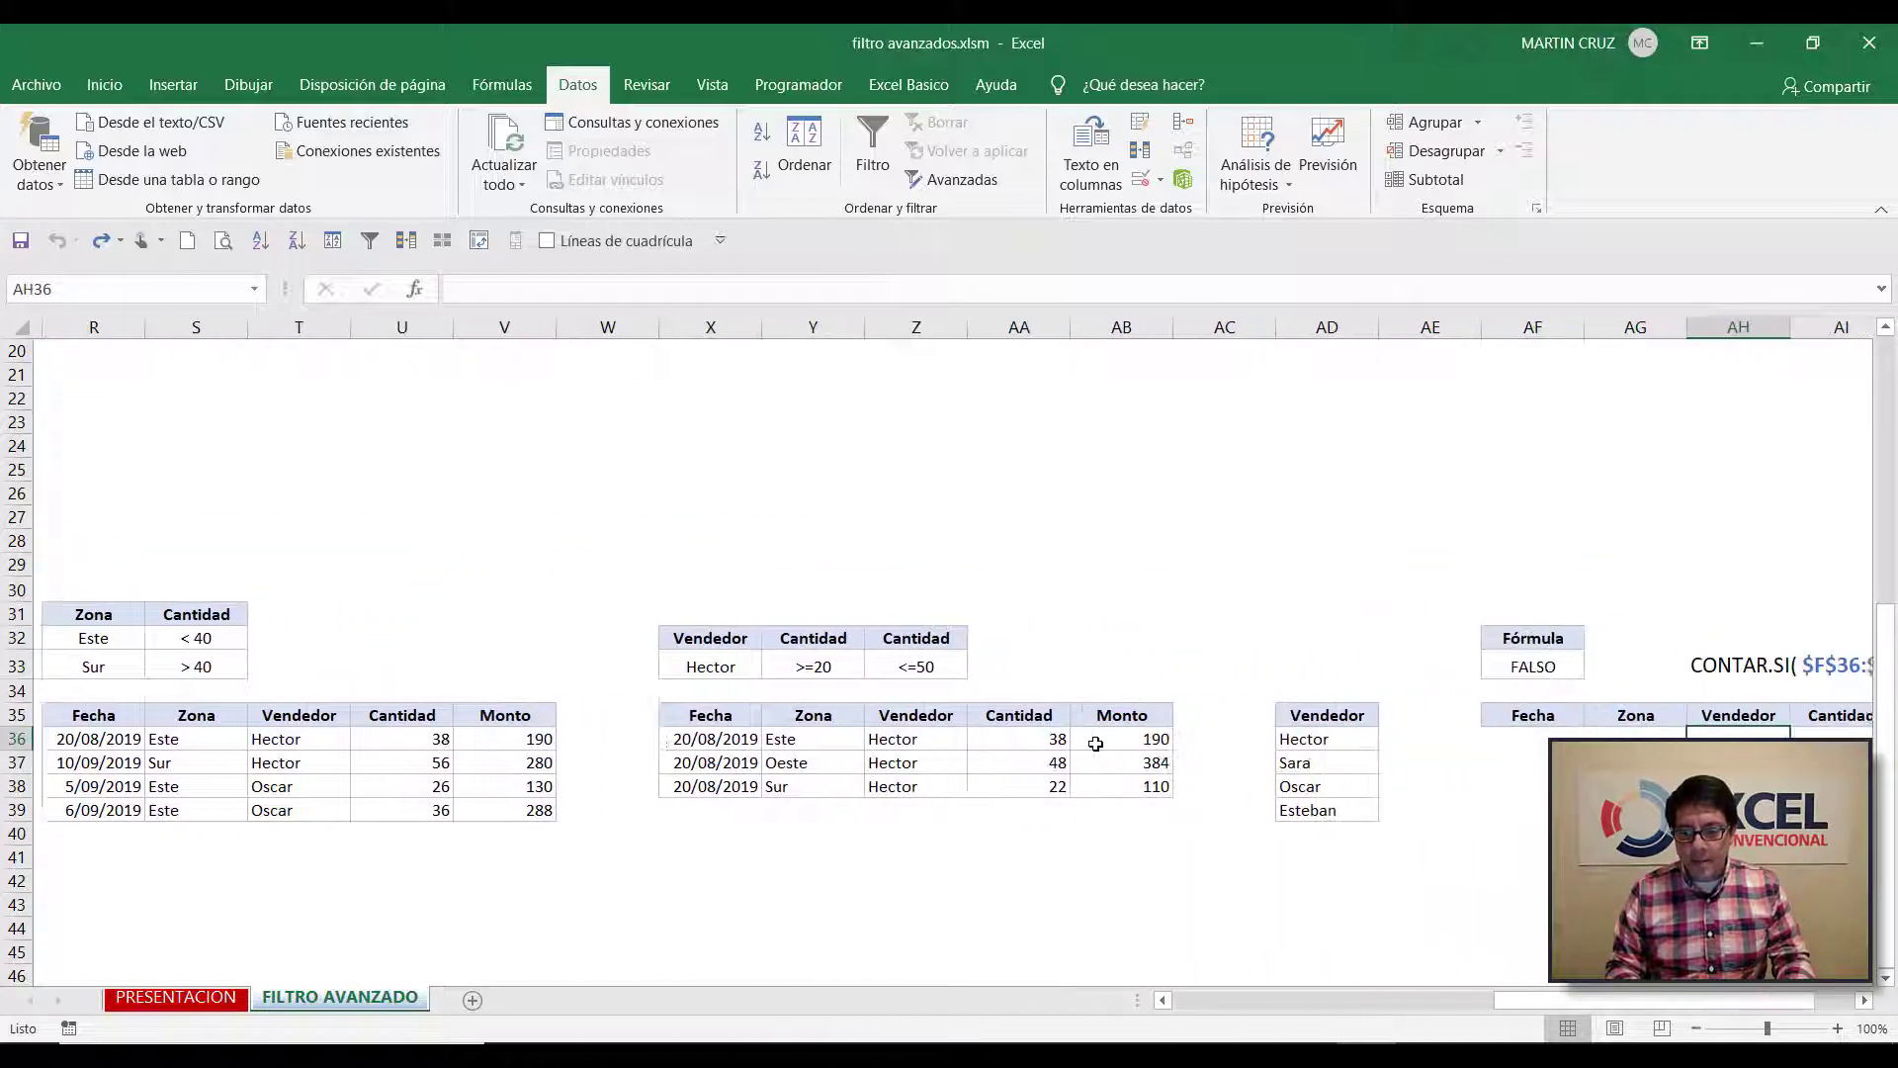
pyautogui.press('Up')
pyautogui.press('Up')
pyautogui.press('Up')
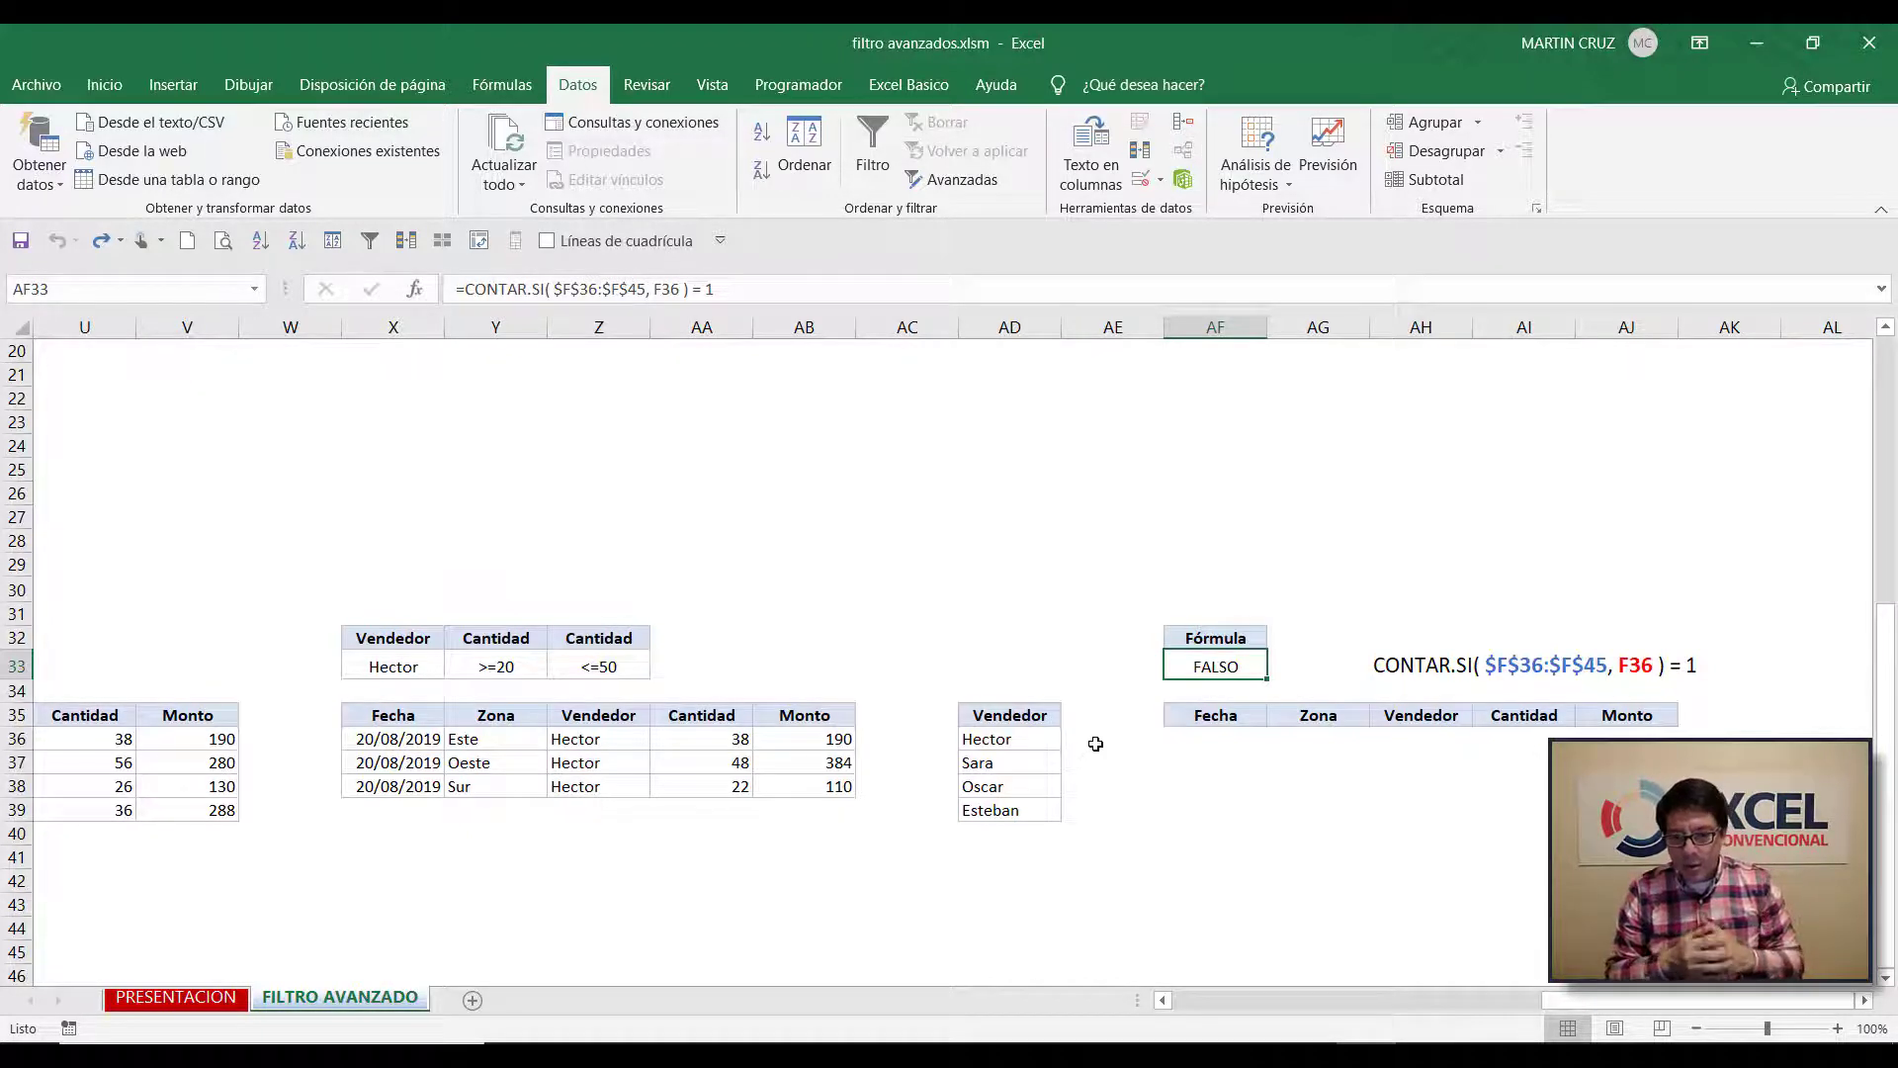
pyautogui.press('F2')
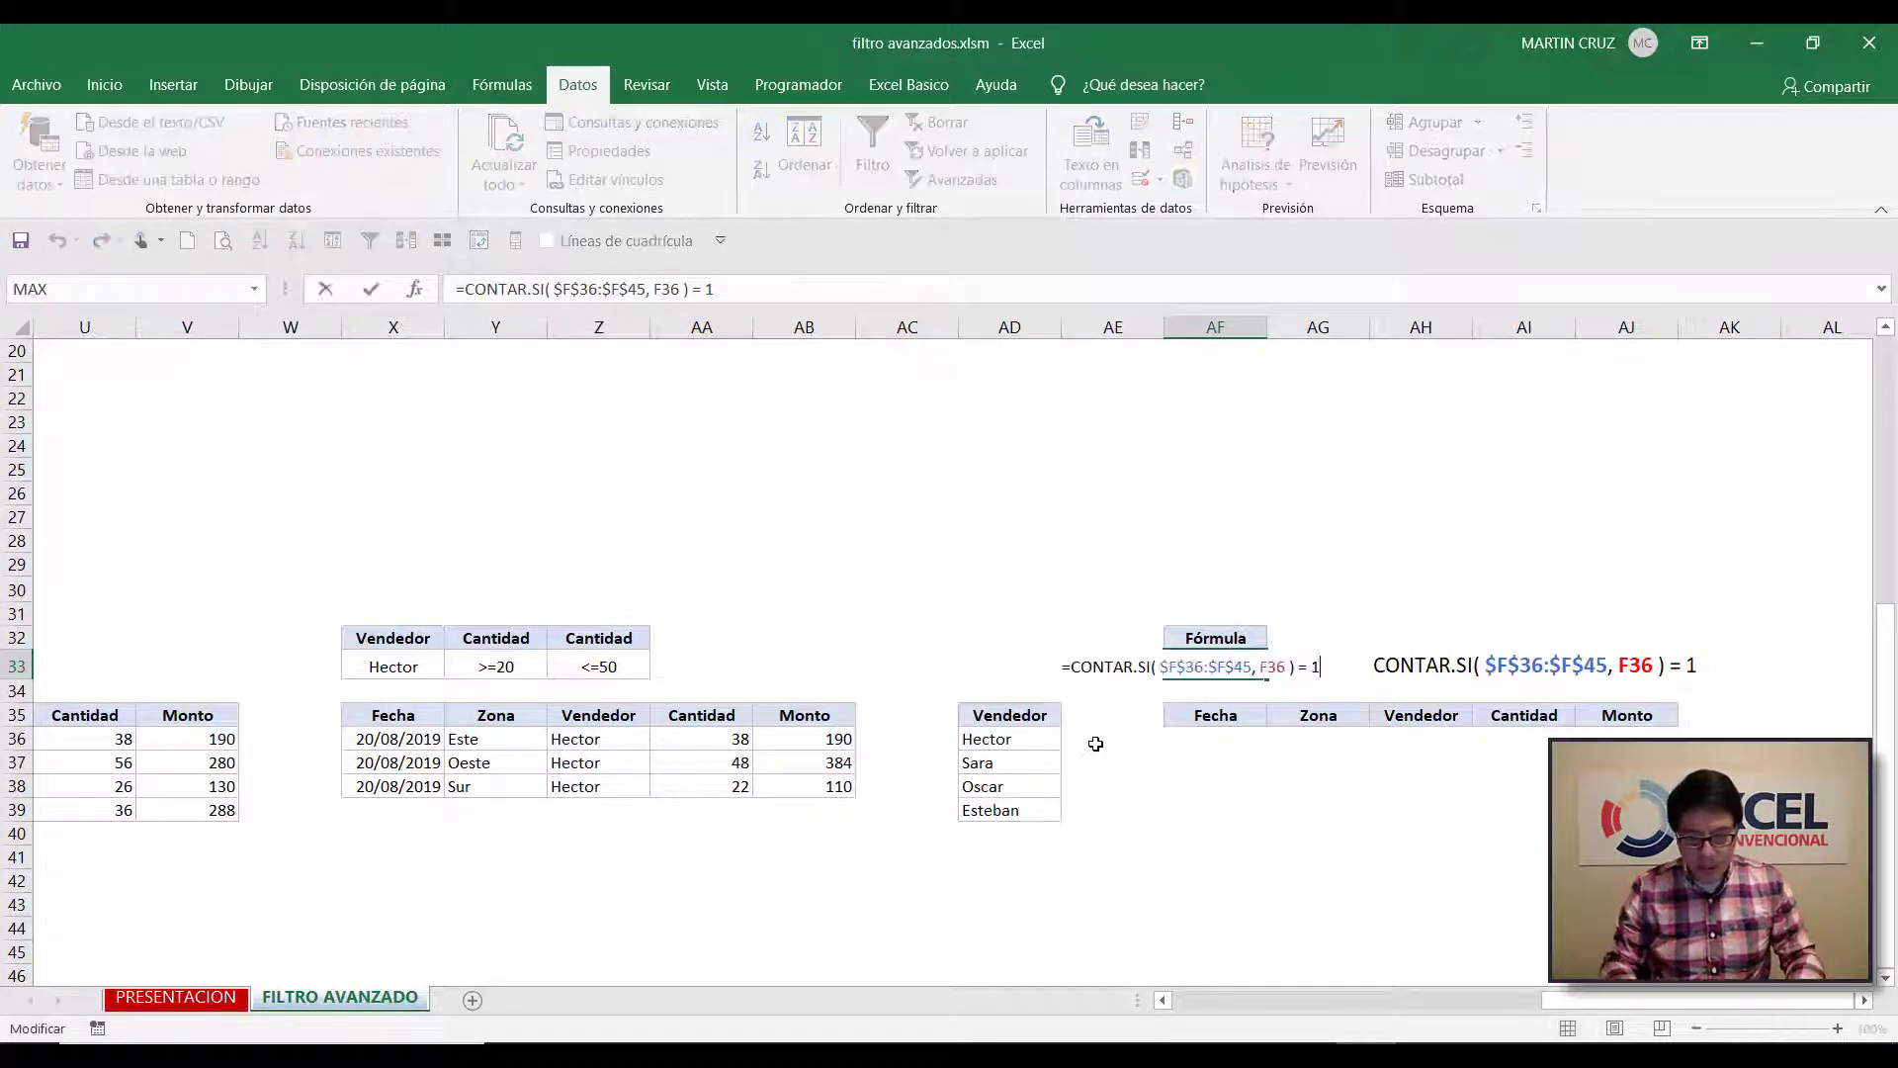
pyautogui.press('Left')
pyautogui.press('Left')
pyautogui.press('Left')
pyautogui.press('Left')
pyautogui.press('Left')
pyautogui.press('Left')
pyautogui.press('Left')
pyautogui.press('Left')
pyautogui.press('Left')
pyautogui.press('Left')
pyautogui.press('Left')
pyautogui.press('Left')
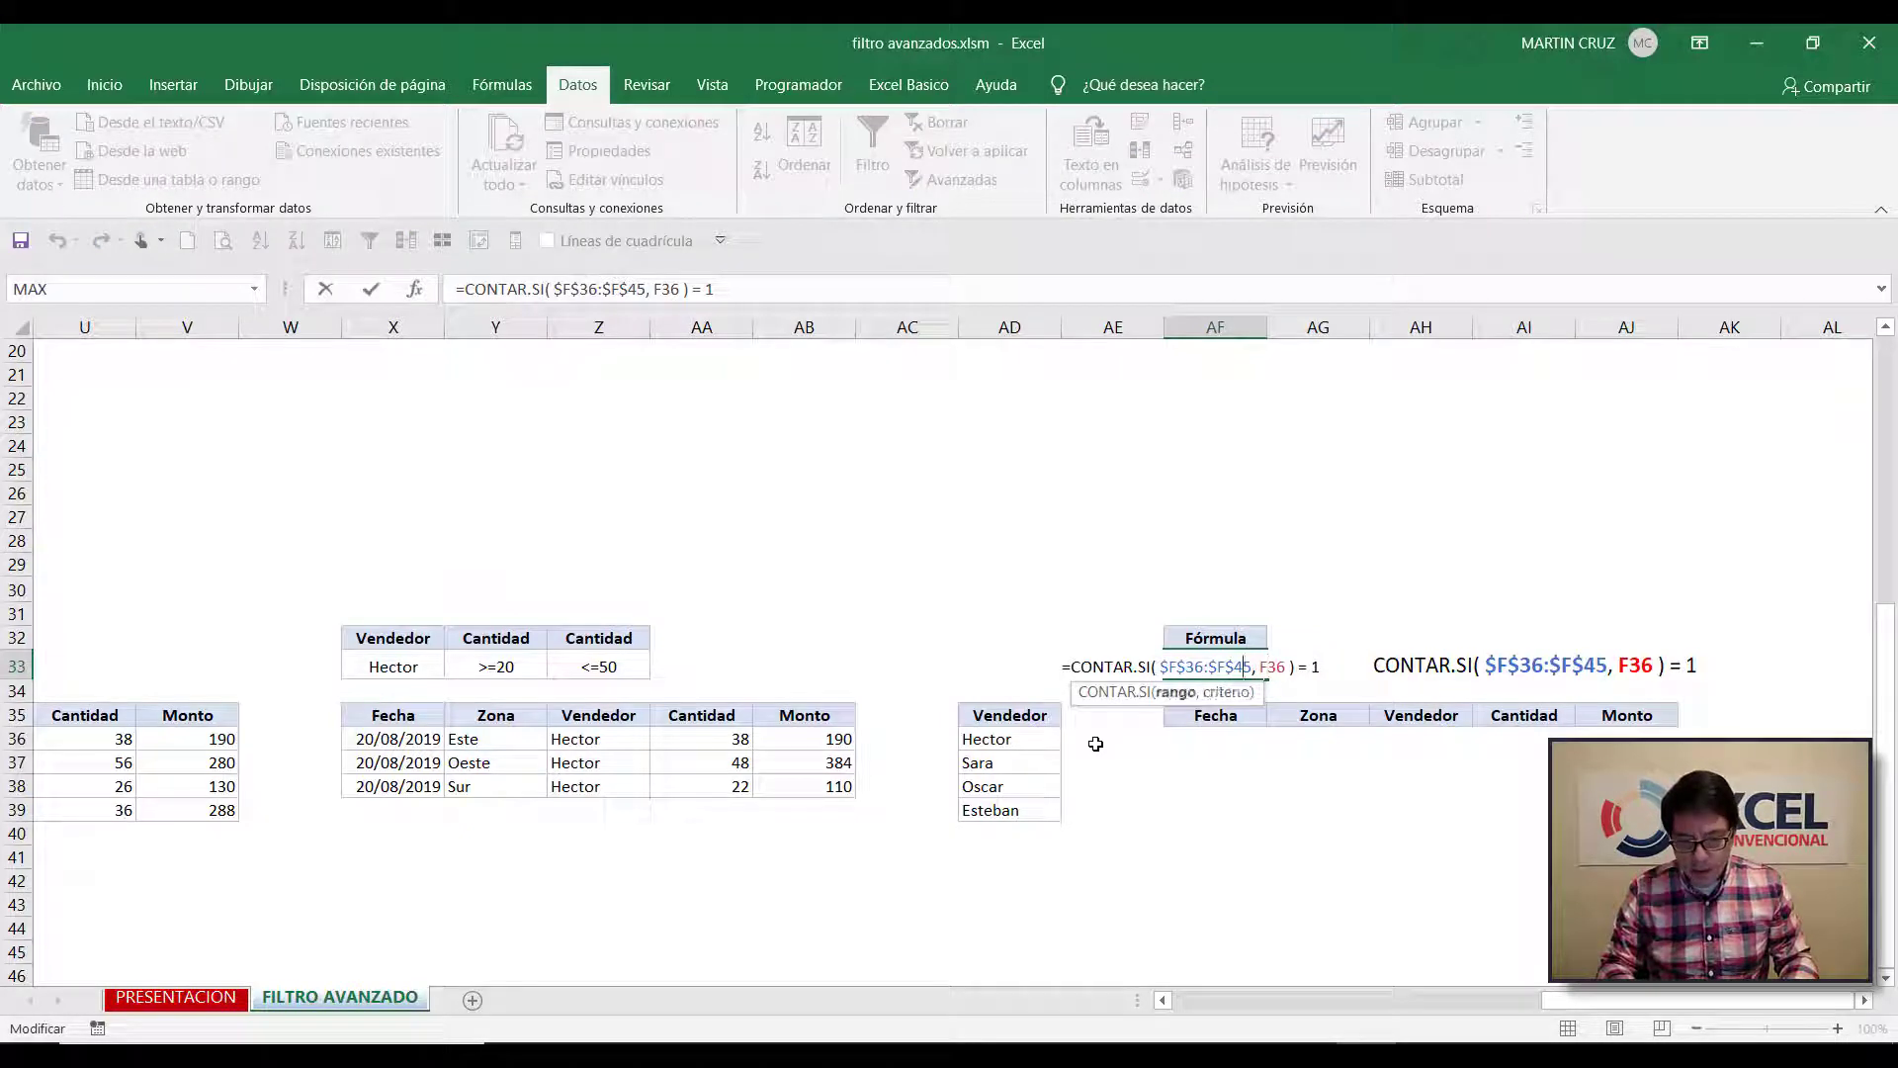
pyautogui.hotkey('shift', 'Right')
pyautogui.hotkey('shift', 'Right')
pyautogui.write('36')
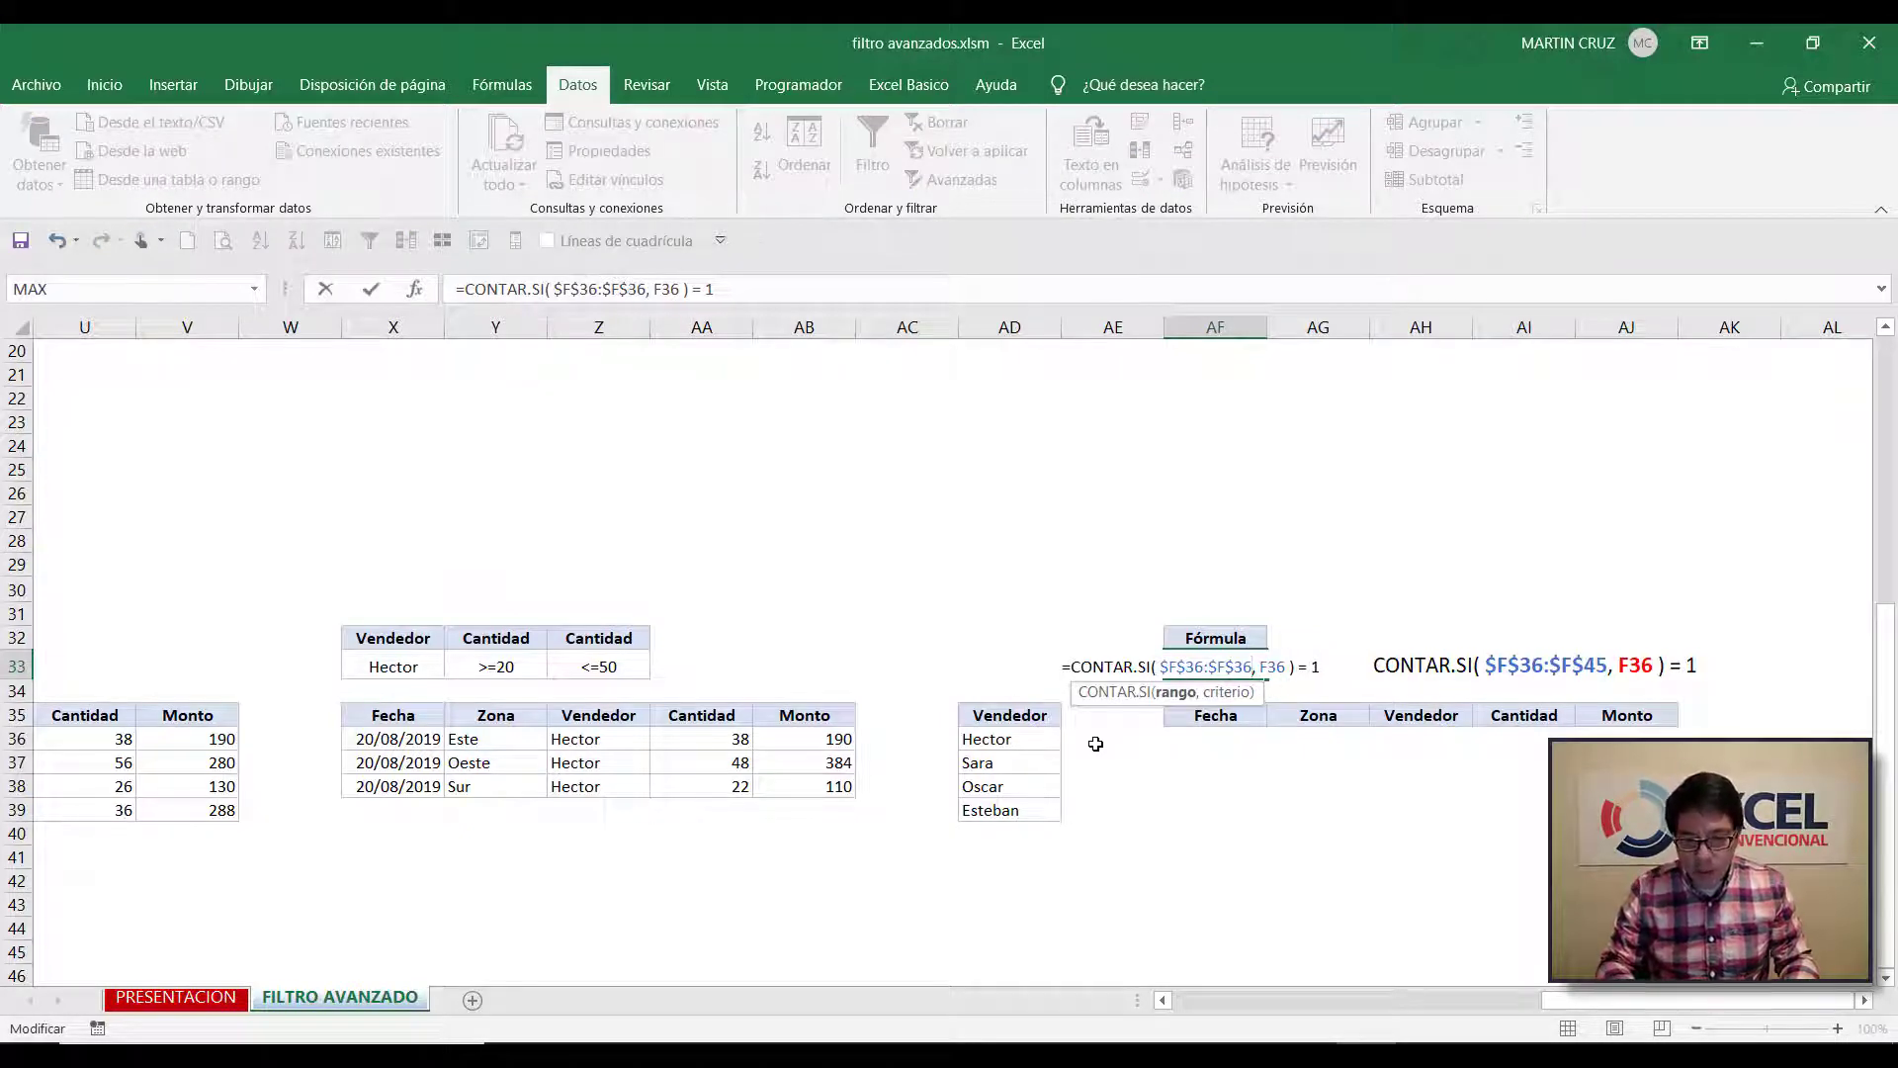
pyautogui.press('BackSpace')
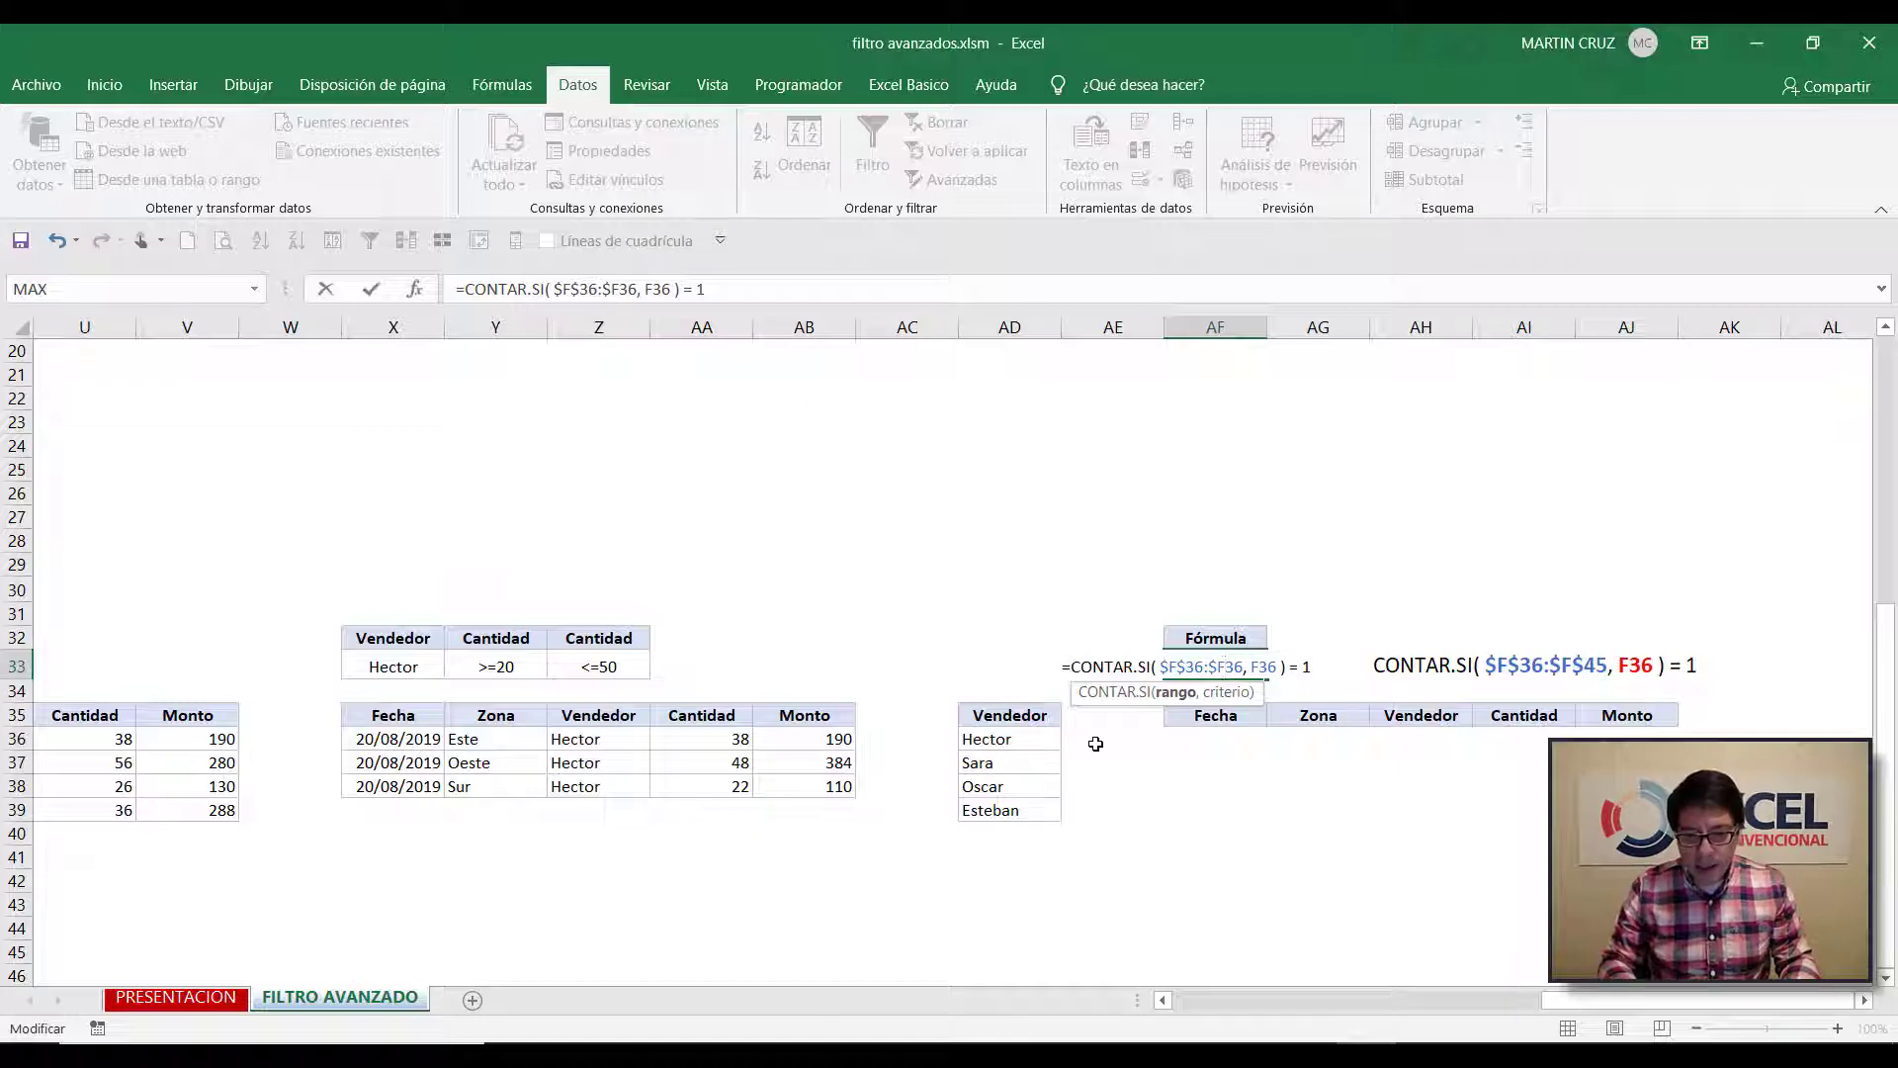
pyautogui.press('Return')
pyautogui.press('Up')
pyautogui.press('F2')
pyautogui.press('Tab')
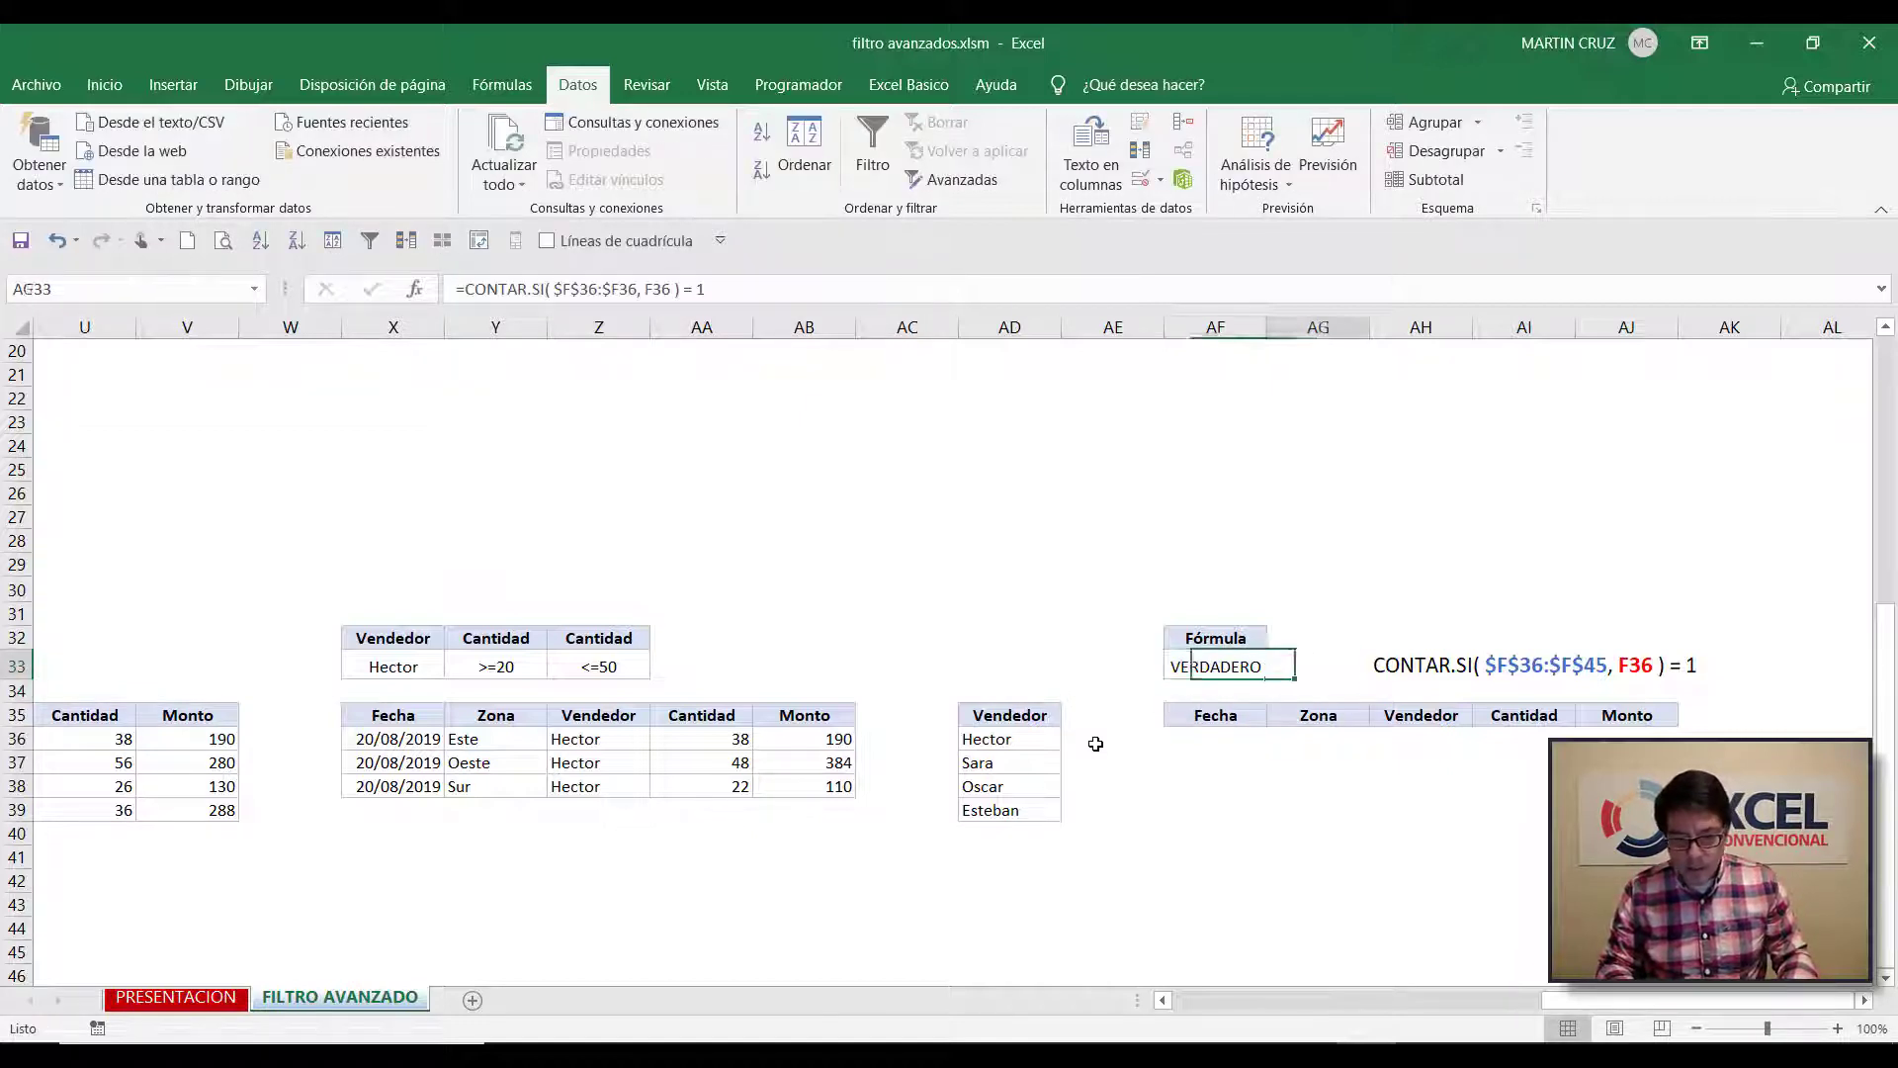
# Update the explanatory formula text in AH33 to CONTAR.SI( $F$36:$F36, F36 ) = 1
pyautogui.press('Right')
pyautogui.press('F2')
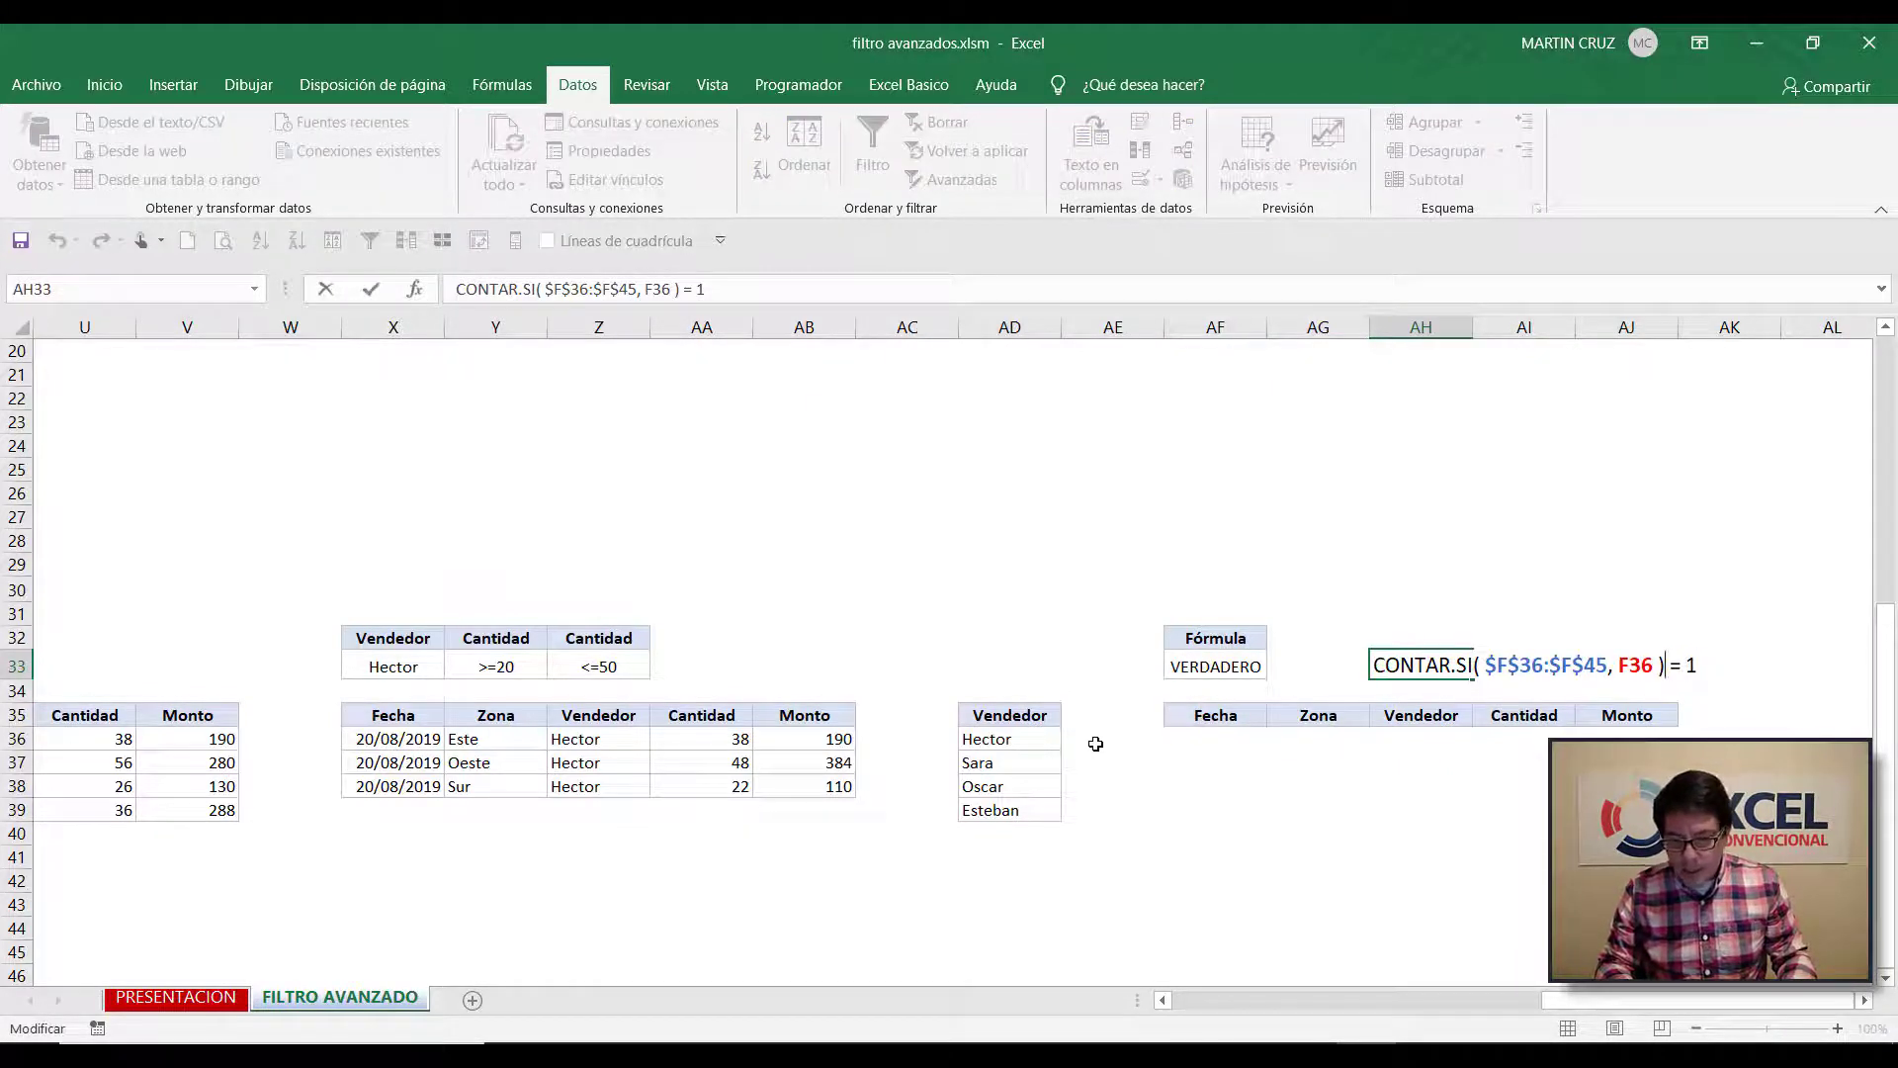
pyautogui.press('Left')
pyautogui.press('Left')
pyautogui.press('Left')
pyautogui.press('Left')
pyautogui.press('Left')
pyautogui.press('Left')
pyautogui.hotkey('shift', 'Right')
pyautogui.hotkey('shift', 'Right')
pyautogui.write('36')
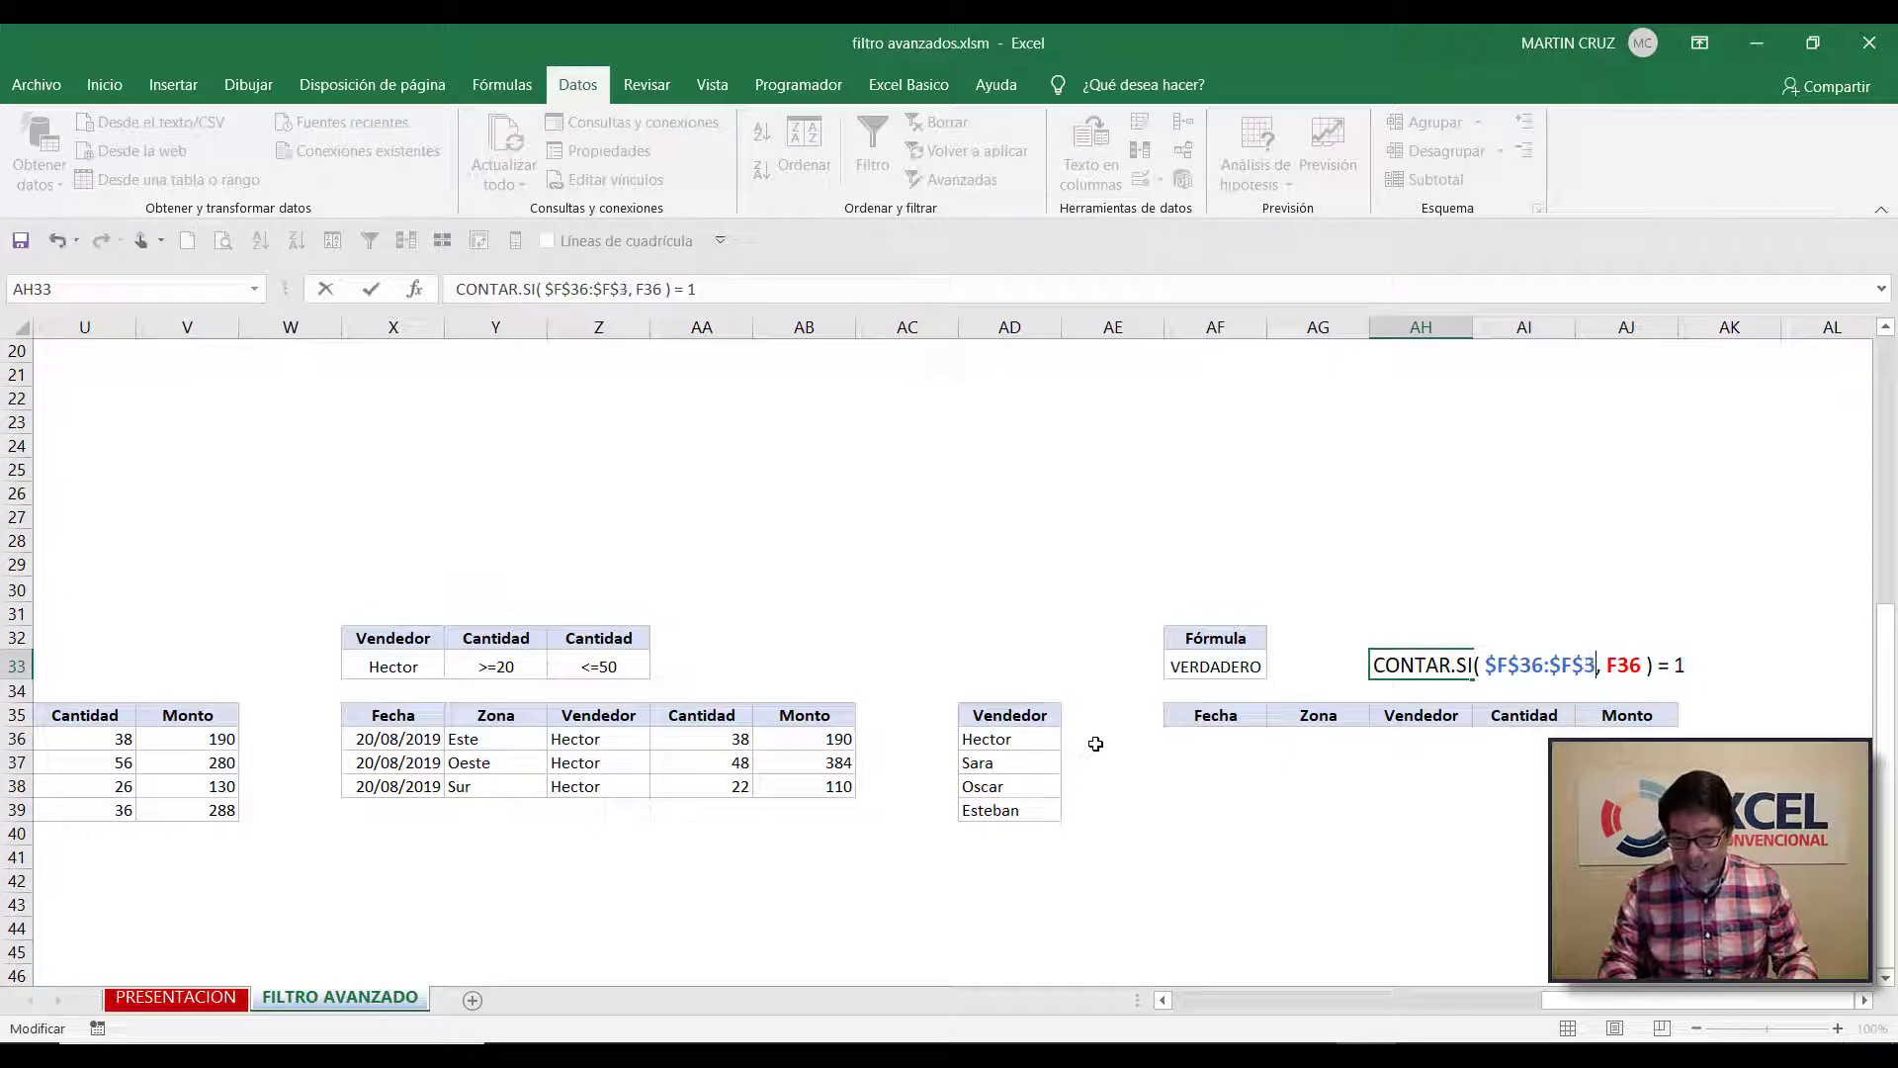
pyautogui.press('Left')
pyautogui.press('Left')
pyautogui.press('BackSpace')
pyautogui.press('Return')
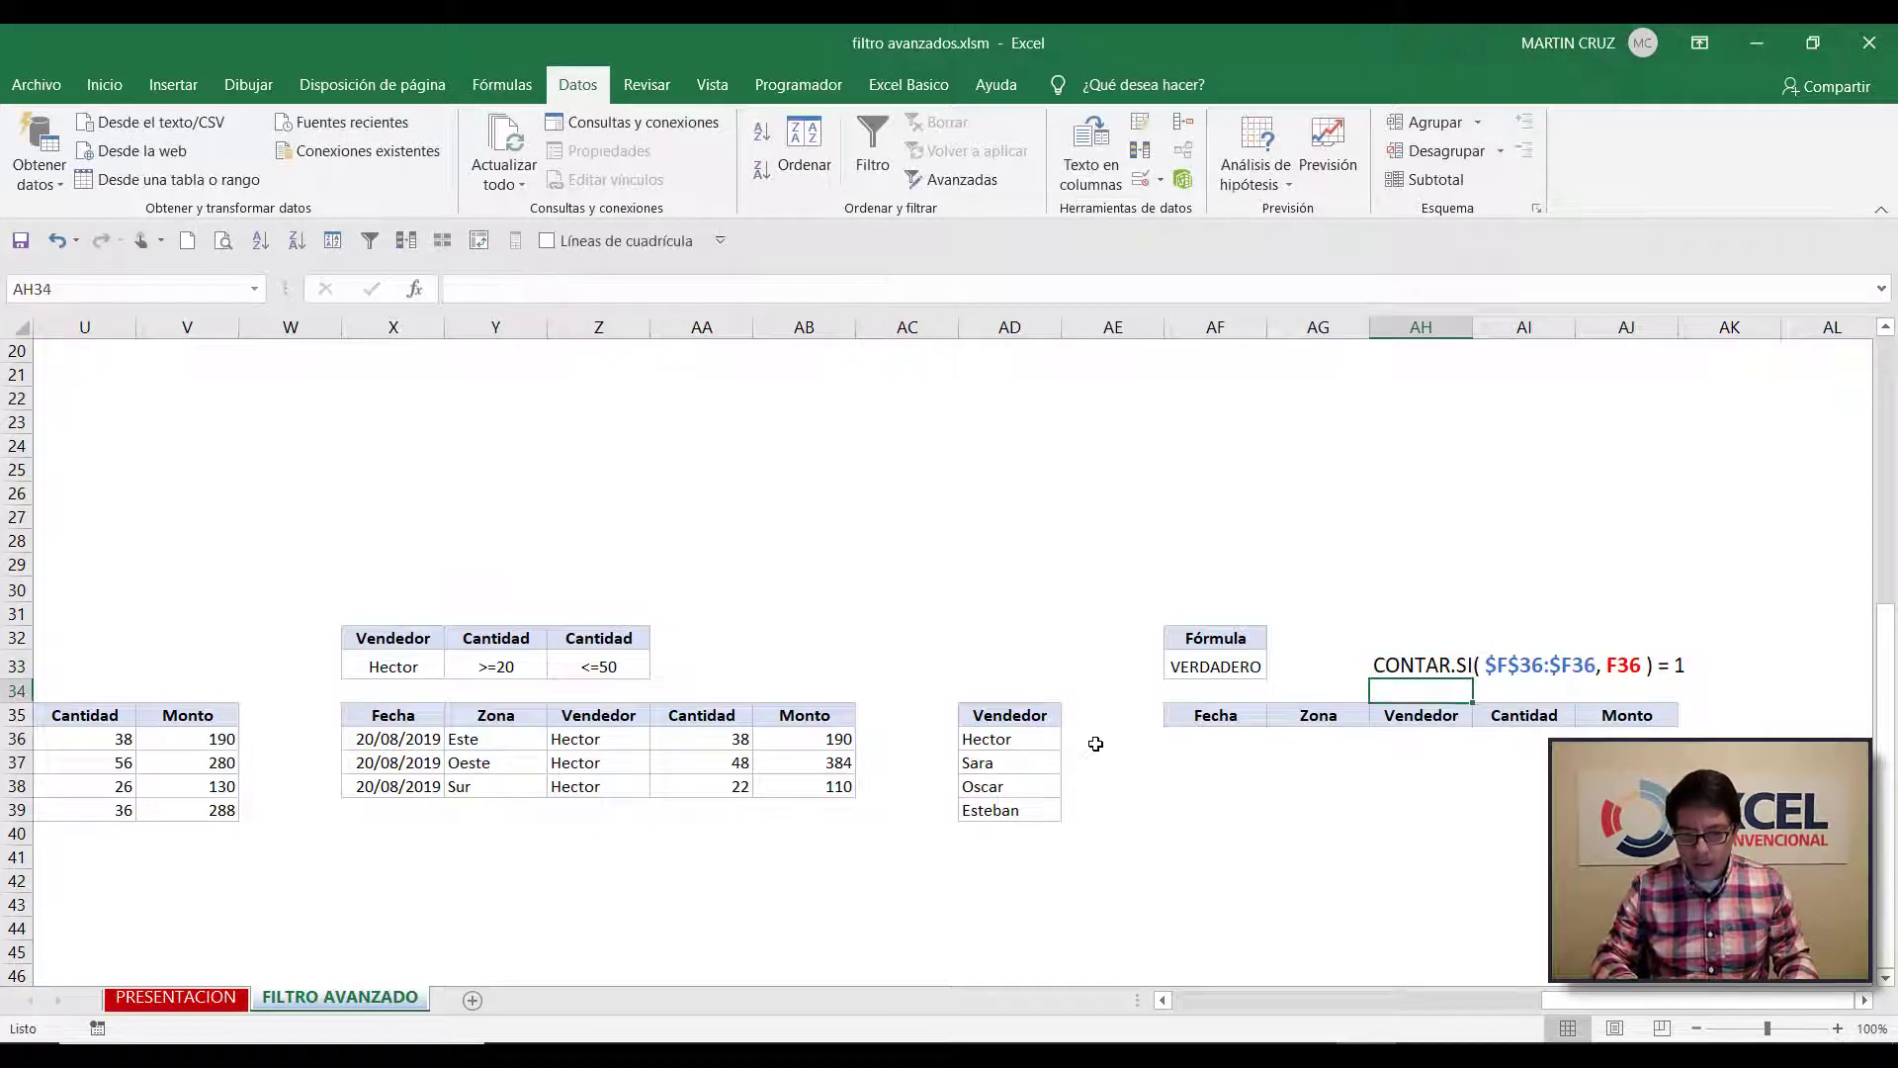
# Update the explanatory formula text in AH33 to CONTAR.SI( F$36:F36, F36 ) = 1
pyautogui.press('Up')
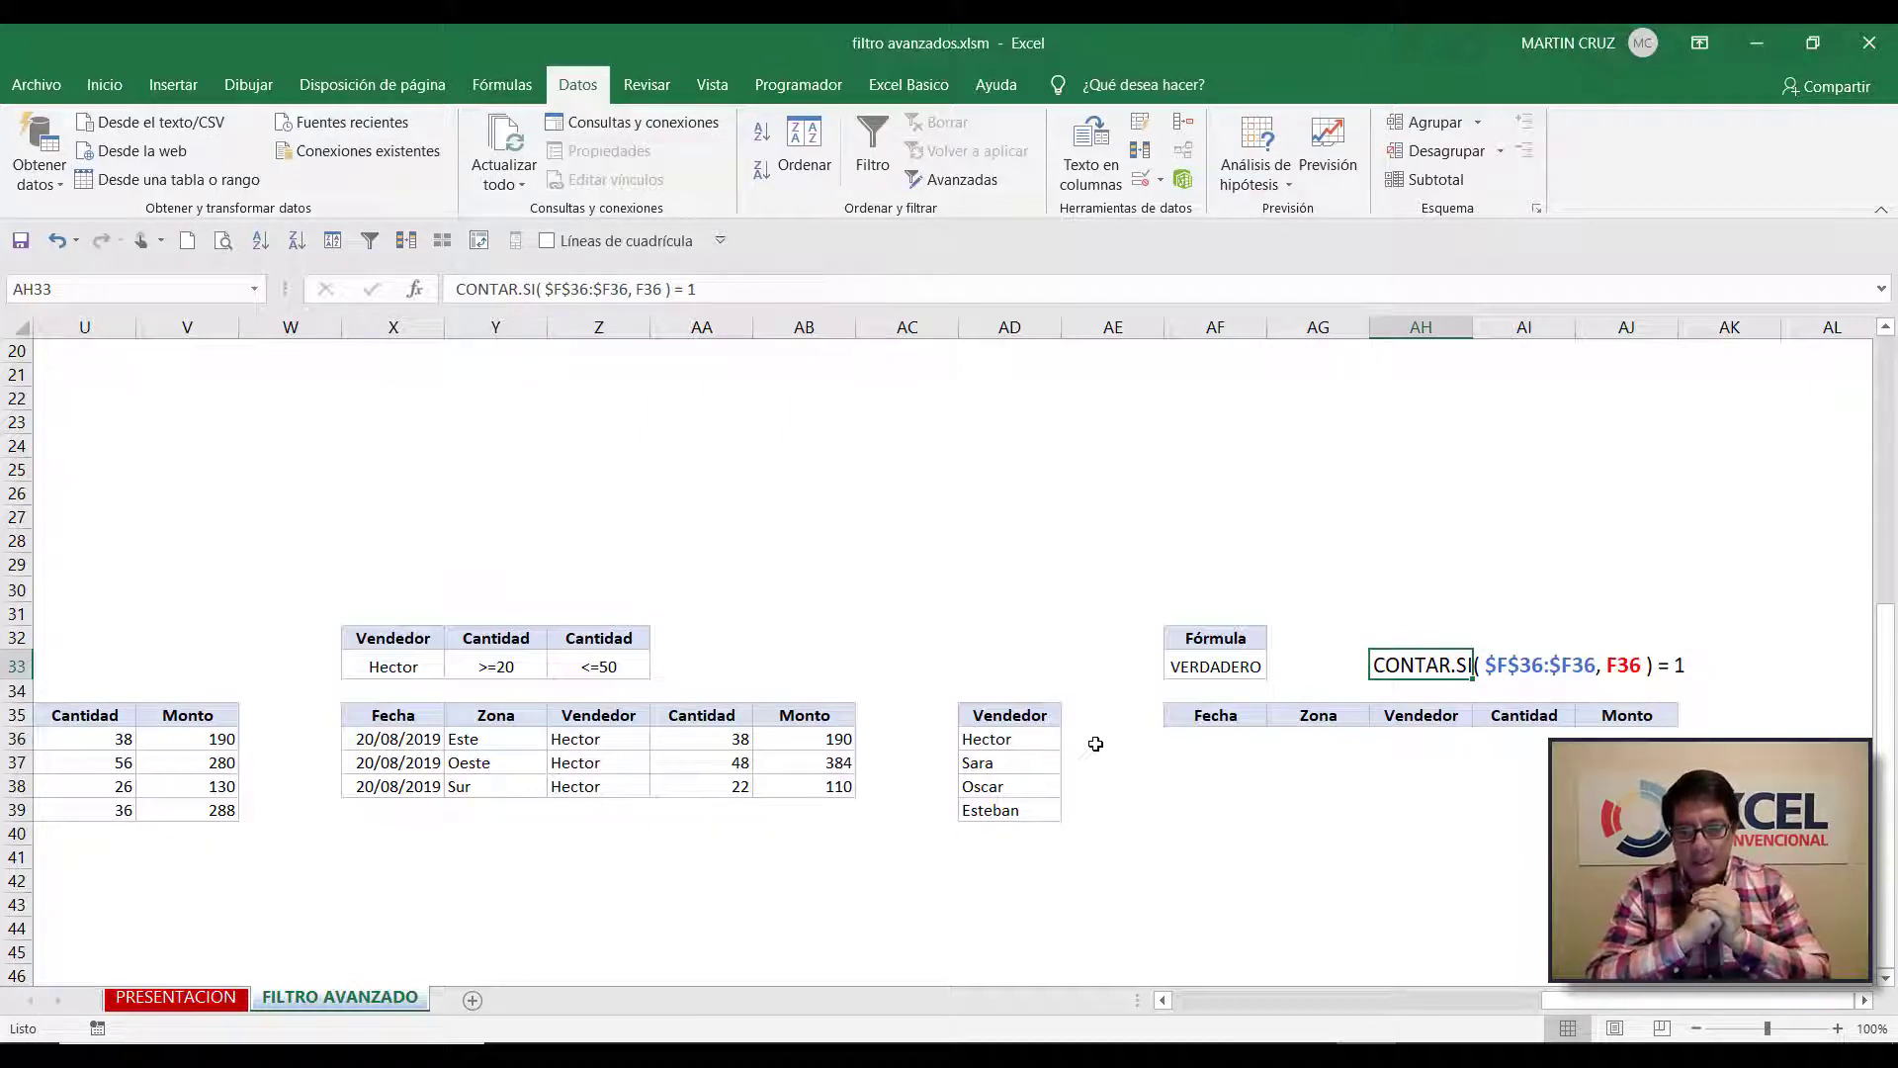
pyautogui.press('F2')
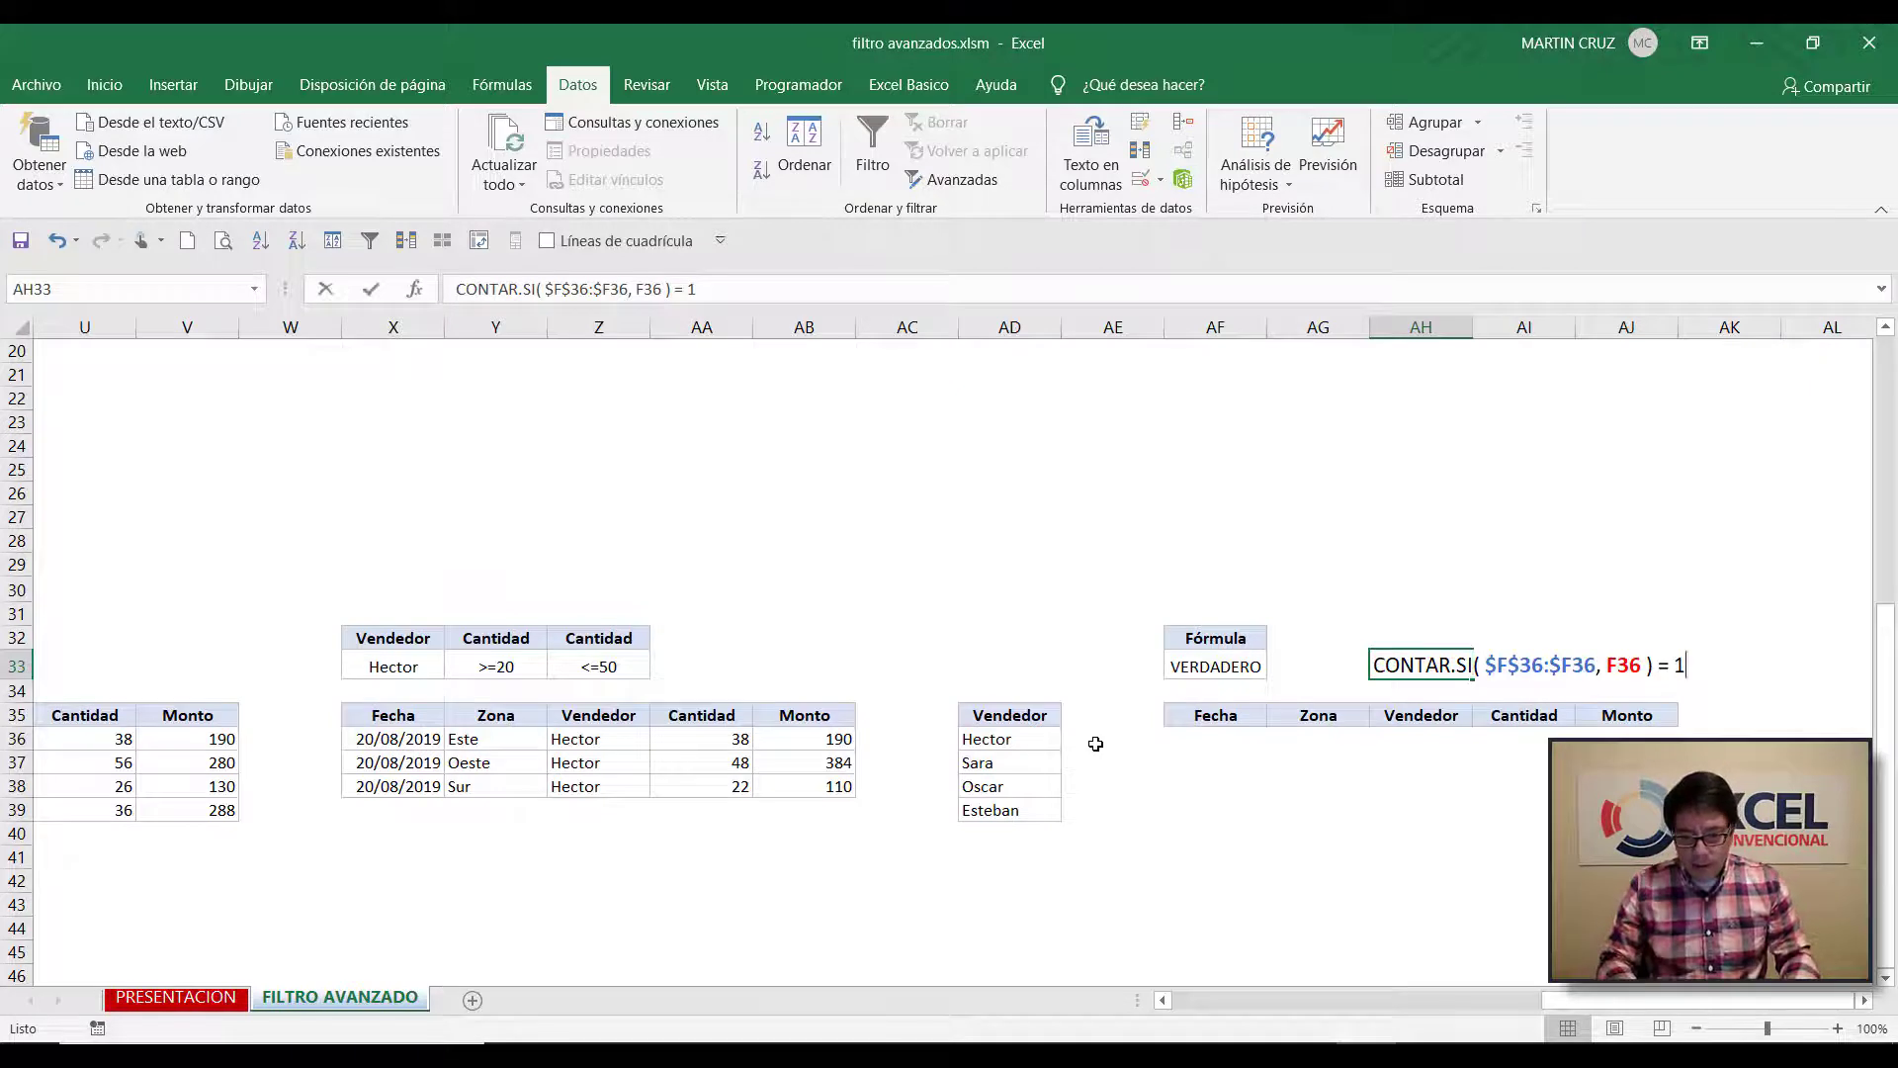
pyautogui.press('Left')
pyautogui.press('Left')
pyautogui.press('Left')
pyautogui.press('Left')
pyautogui.press('Left')
pyautogui.press('Left')
pyautogui.press('Left')
pyautogui.press('Left')
pyautogui.press('Left')
pyautogui.press('Left')
pyautogui.press('Left')
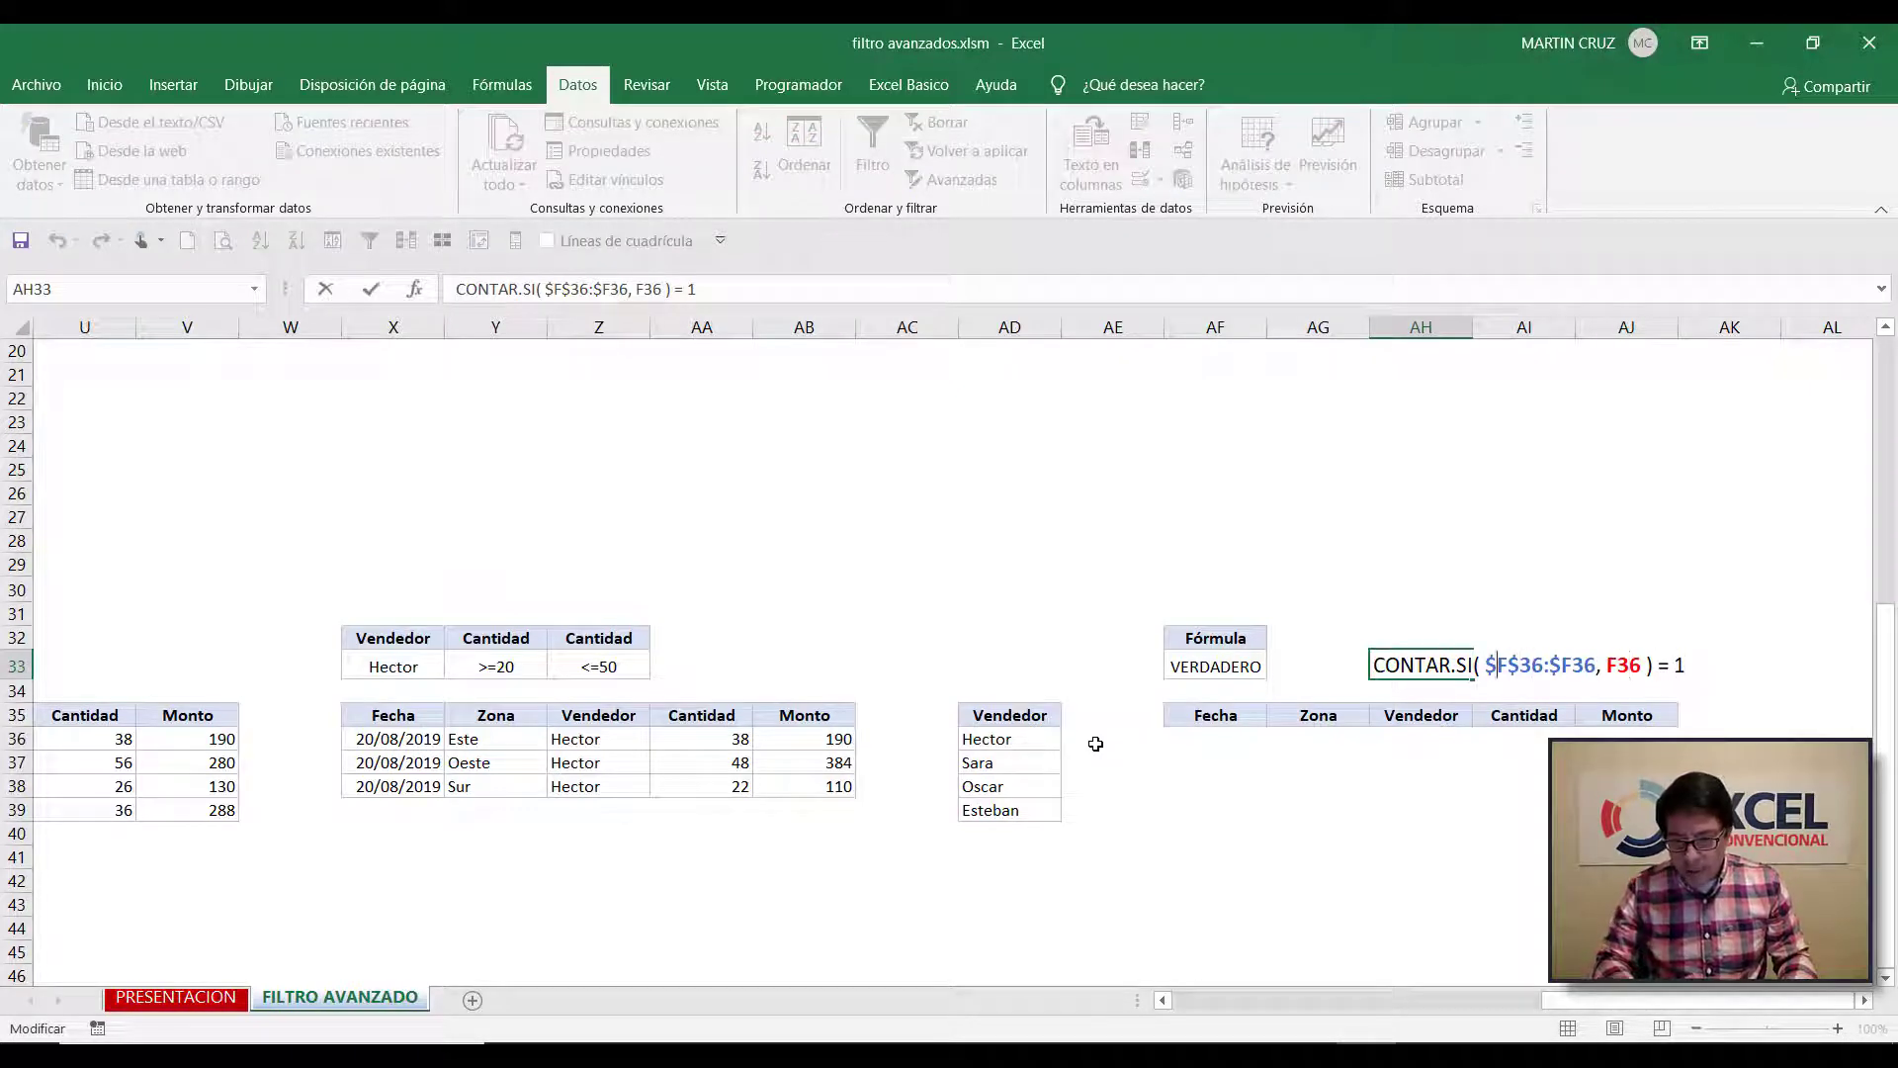
pyautogui.press('BackSpace')
pyautogui.press('Right')
pyautogui.press('Right')
pyautogui.press('Right')
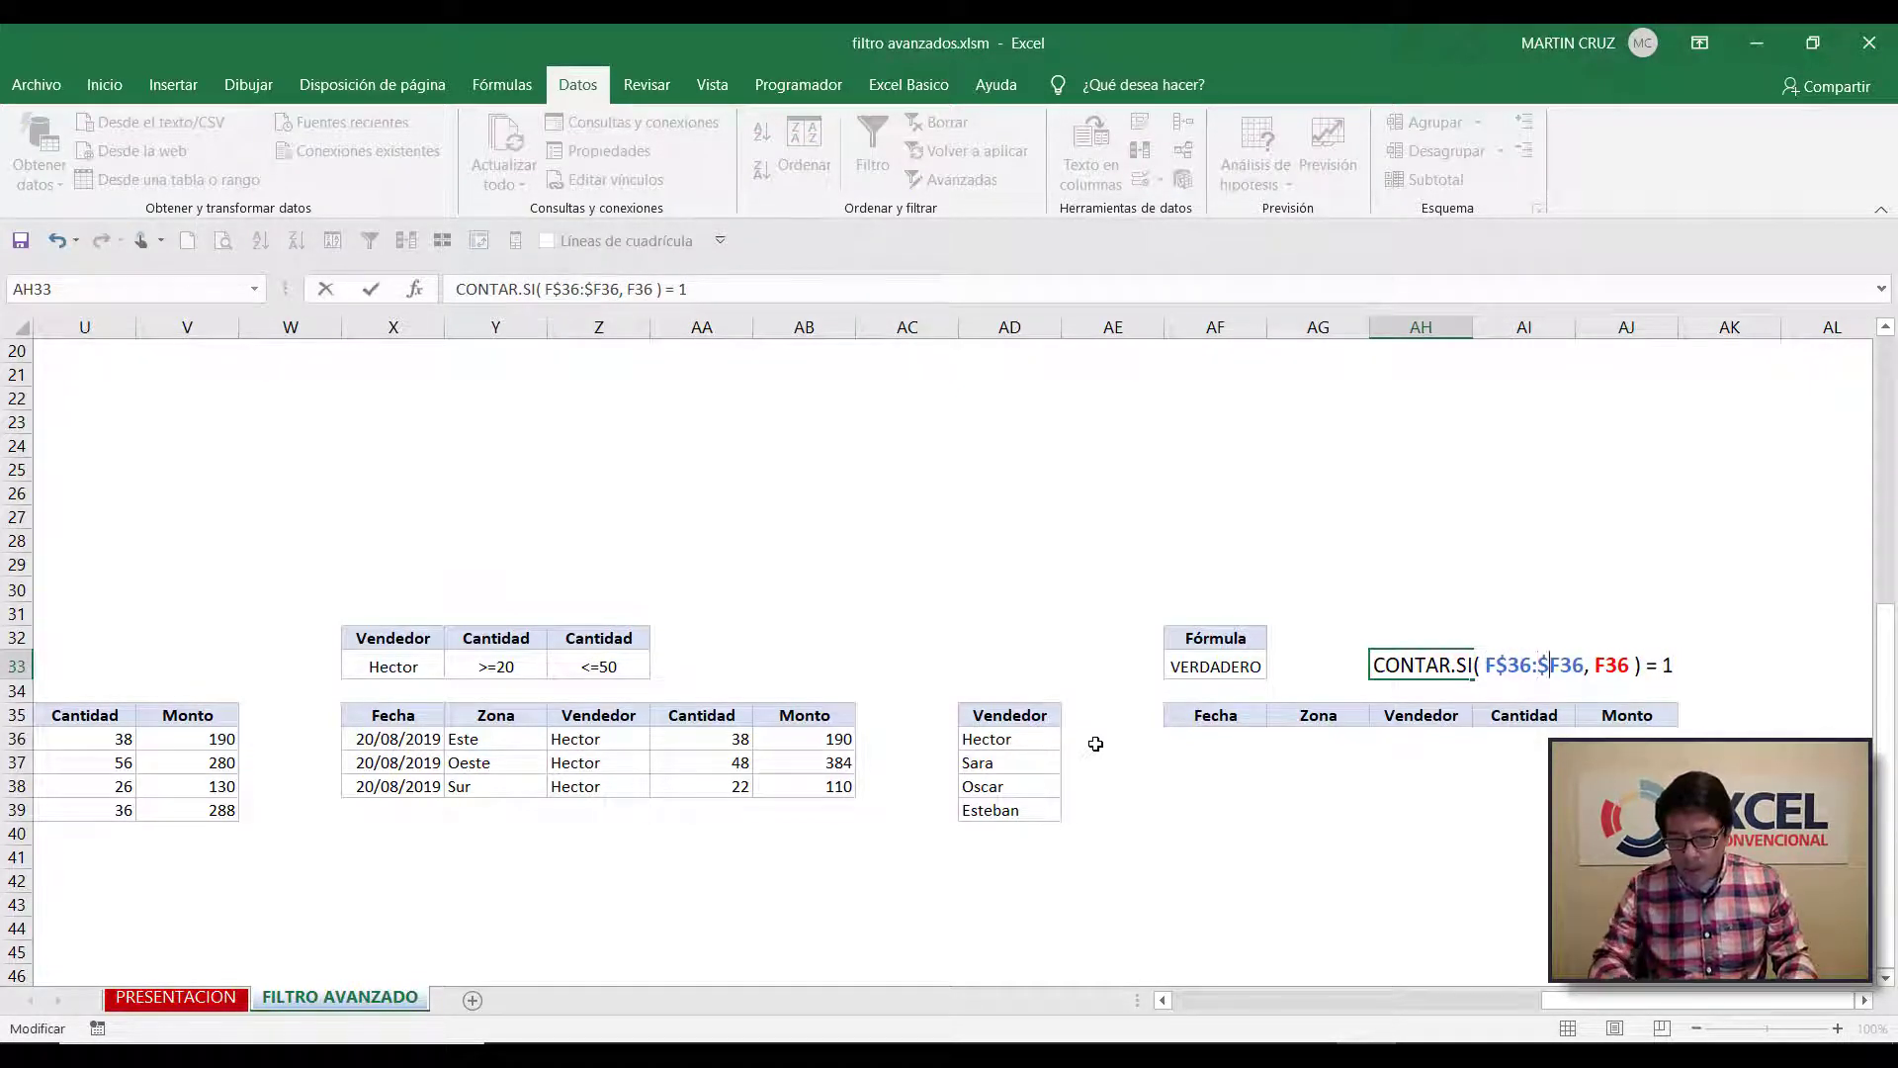
pyautogui.press('Delete')
pyautogui.press('Return')
# Change the criterion formula in AF33 to =CONTAR.SI( F$36:F36, F36 ) = 1, fixing only the starting row
pyautogui.press('Up')
pyautogui.press('Left')
pyautogui.press('Left')
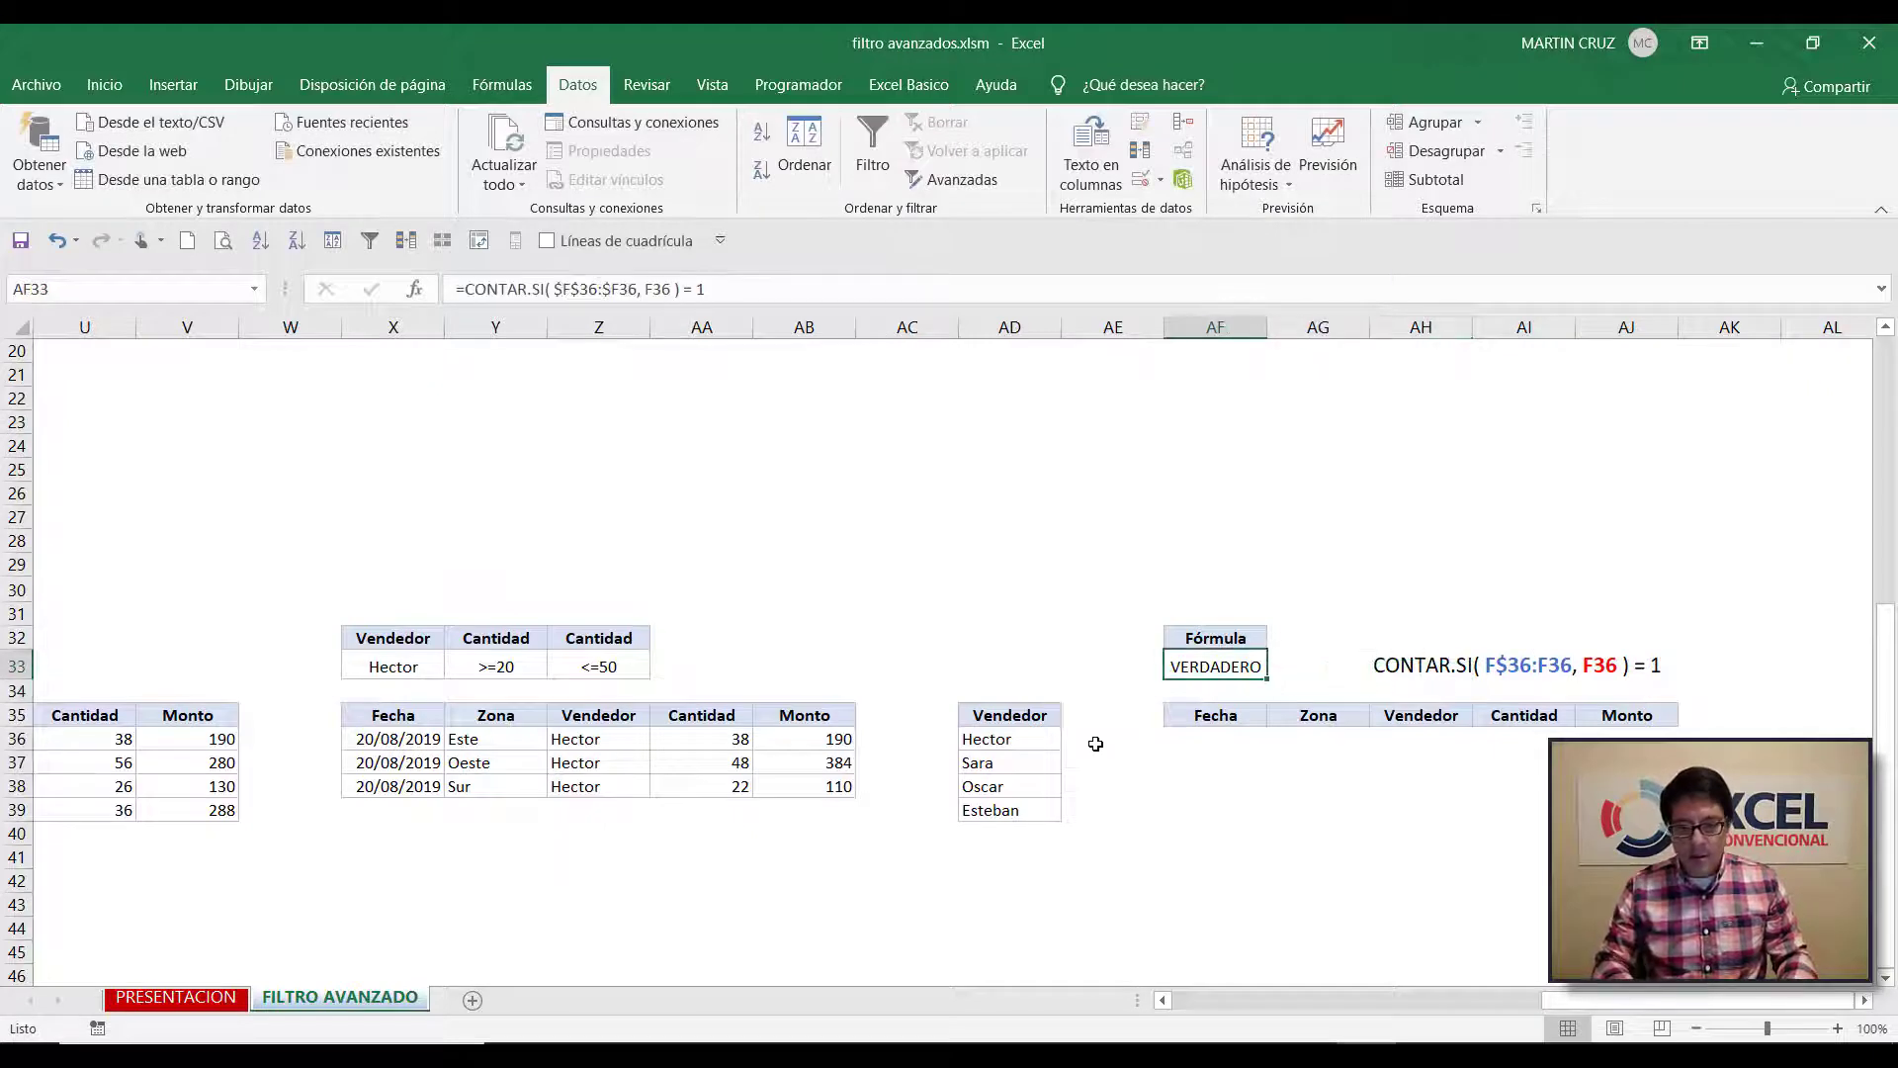
pyautogui.press('F2')
pyautogui.press('Left')
pyautogui.press('Left')
pyautogui.press('Left')
pyautogui.press('Left')
pyautogui.press('Left')
pyautogui.press('Left')
pyautogui.press('Left')
pyautogui.press('Left')
pyautogui.press('Left')
pyautogui.press('Left')
pyautogui.press('Left')
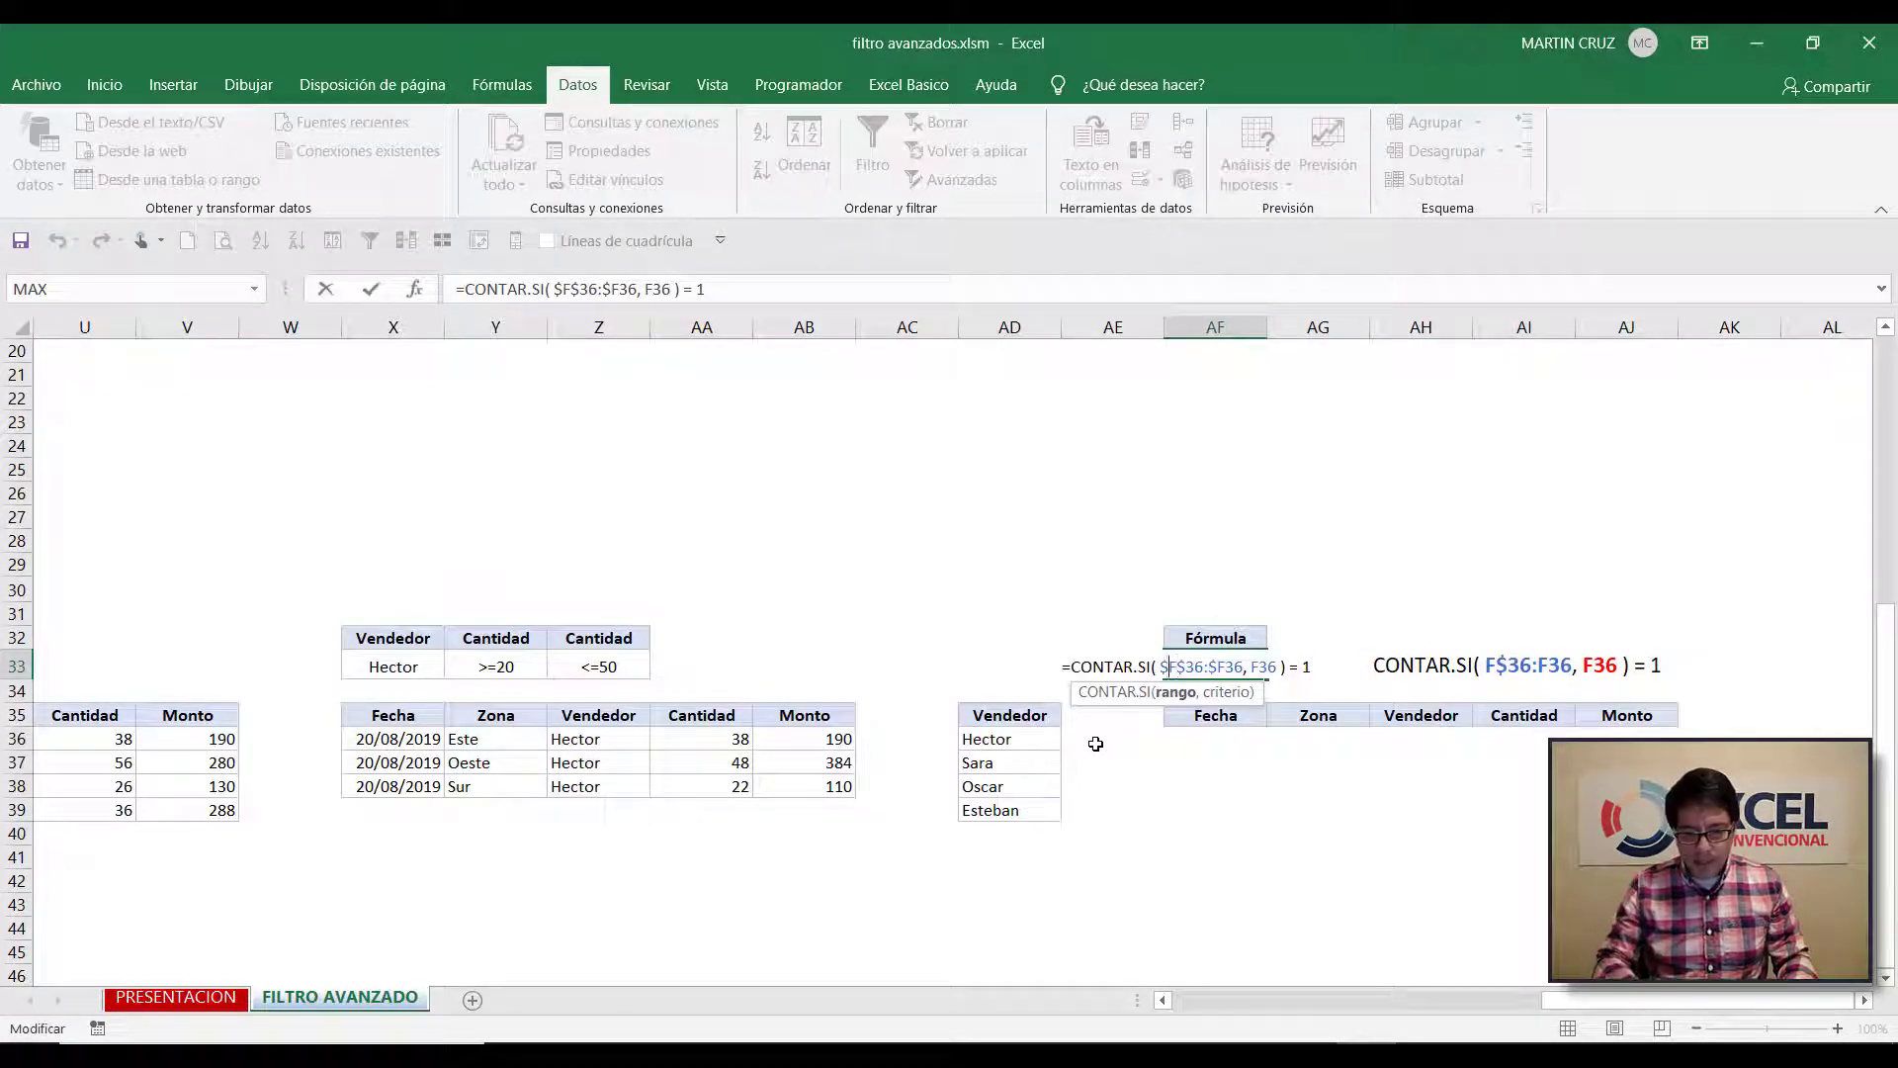
pyautogui.press('BackSpace')
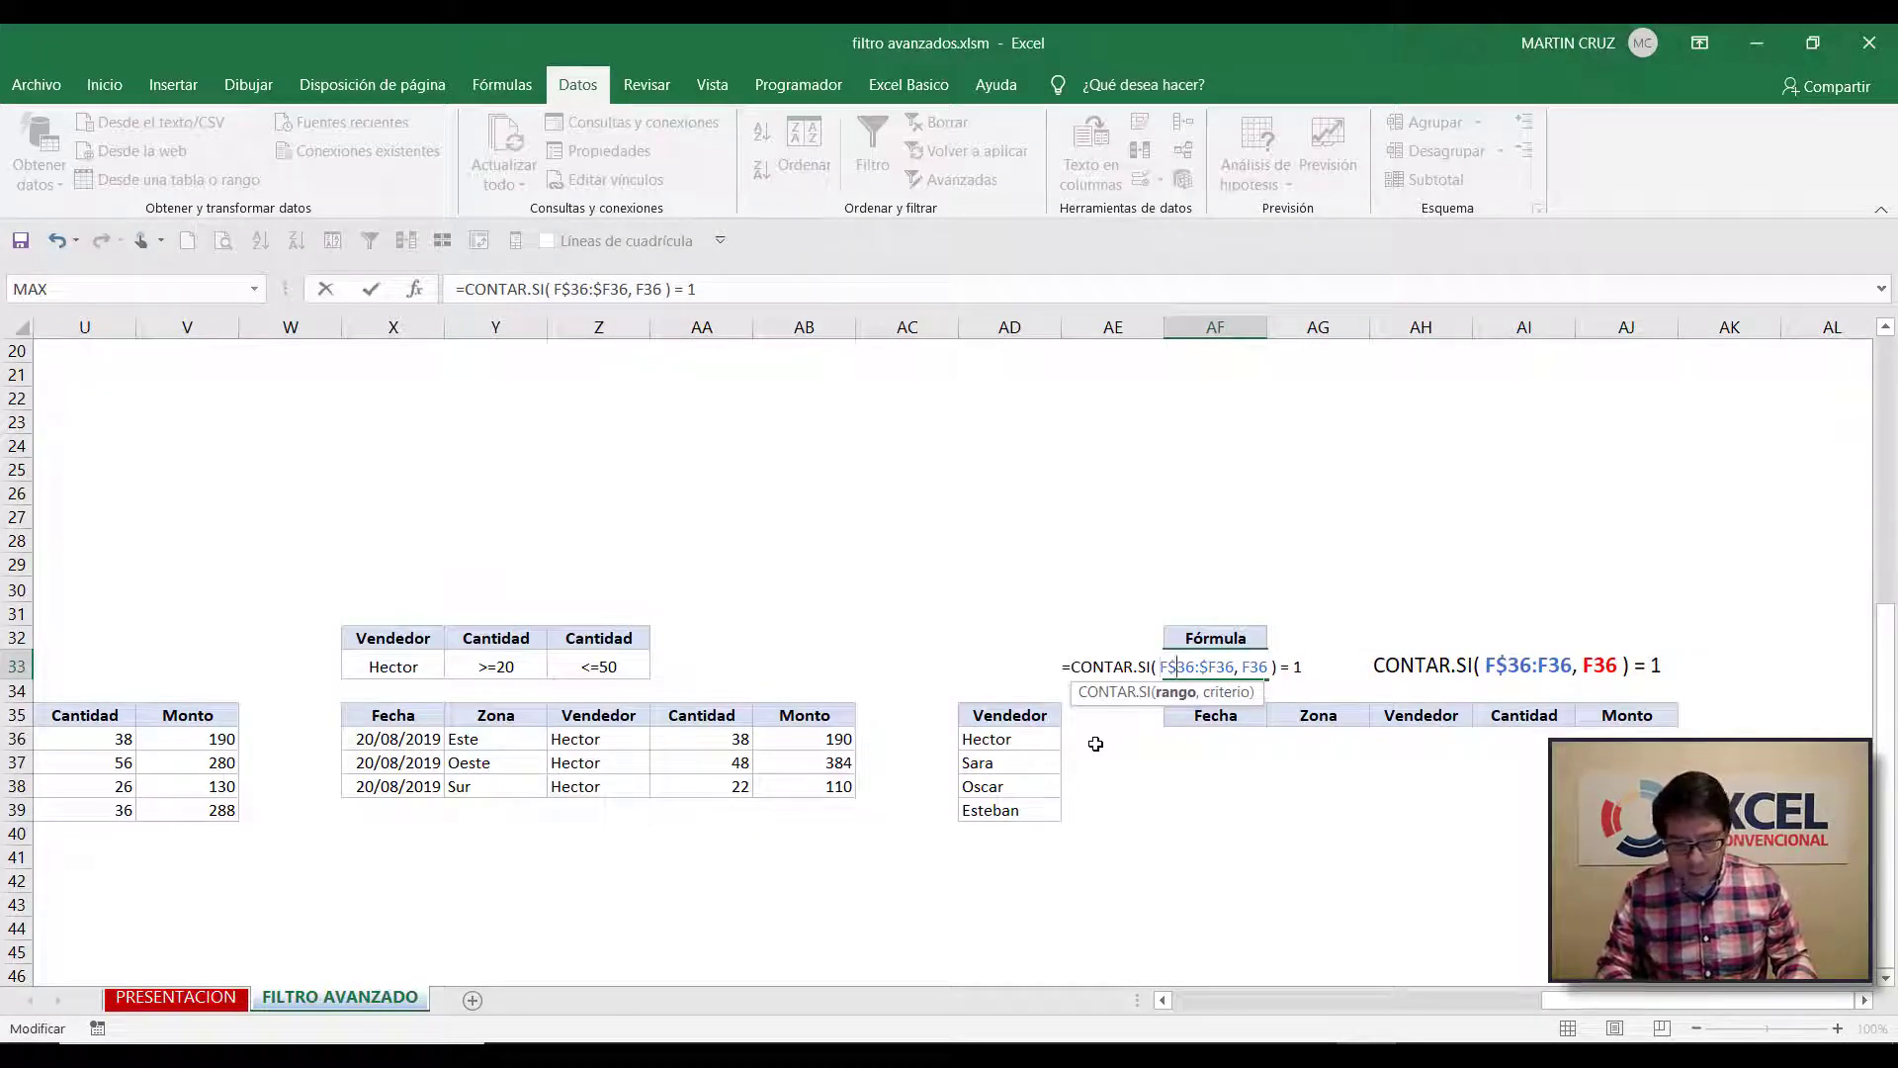
pyautogui.press('BackSpace')
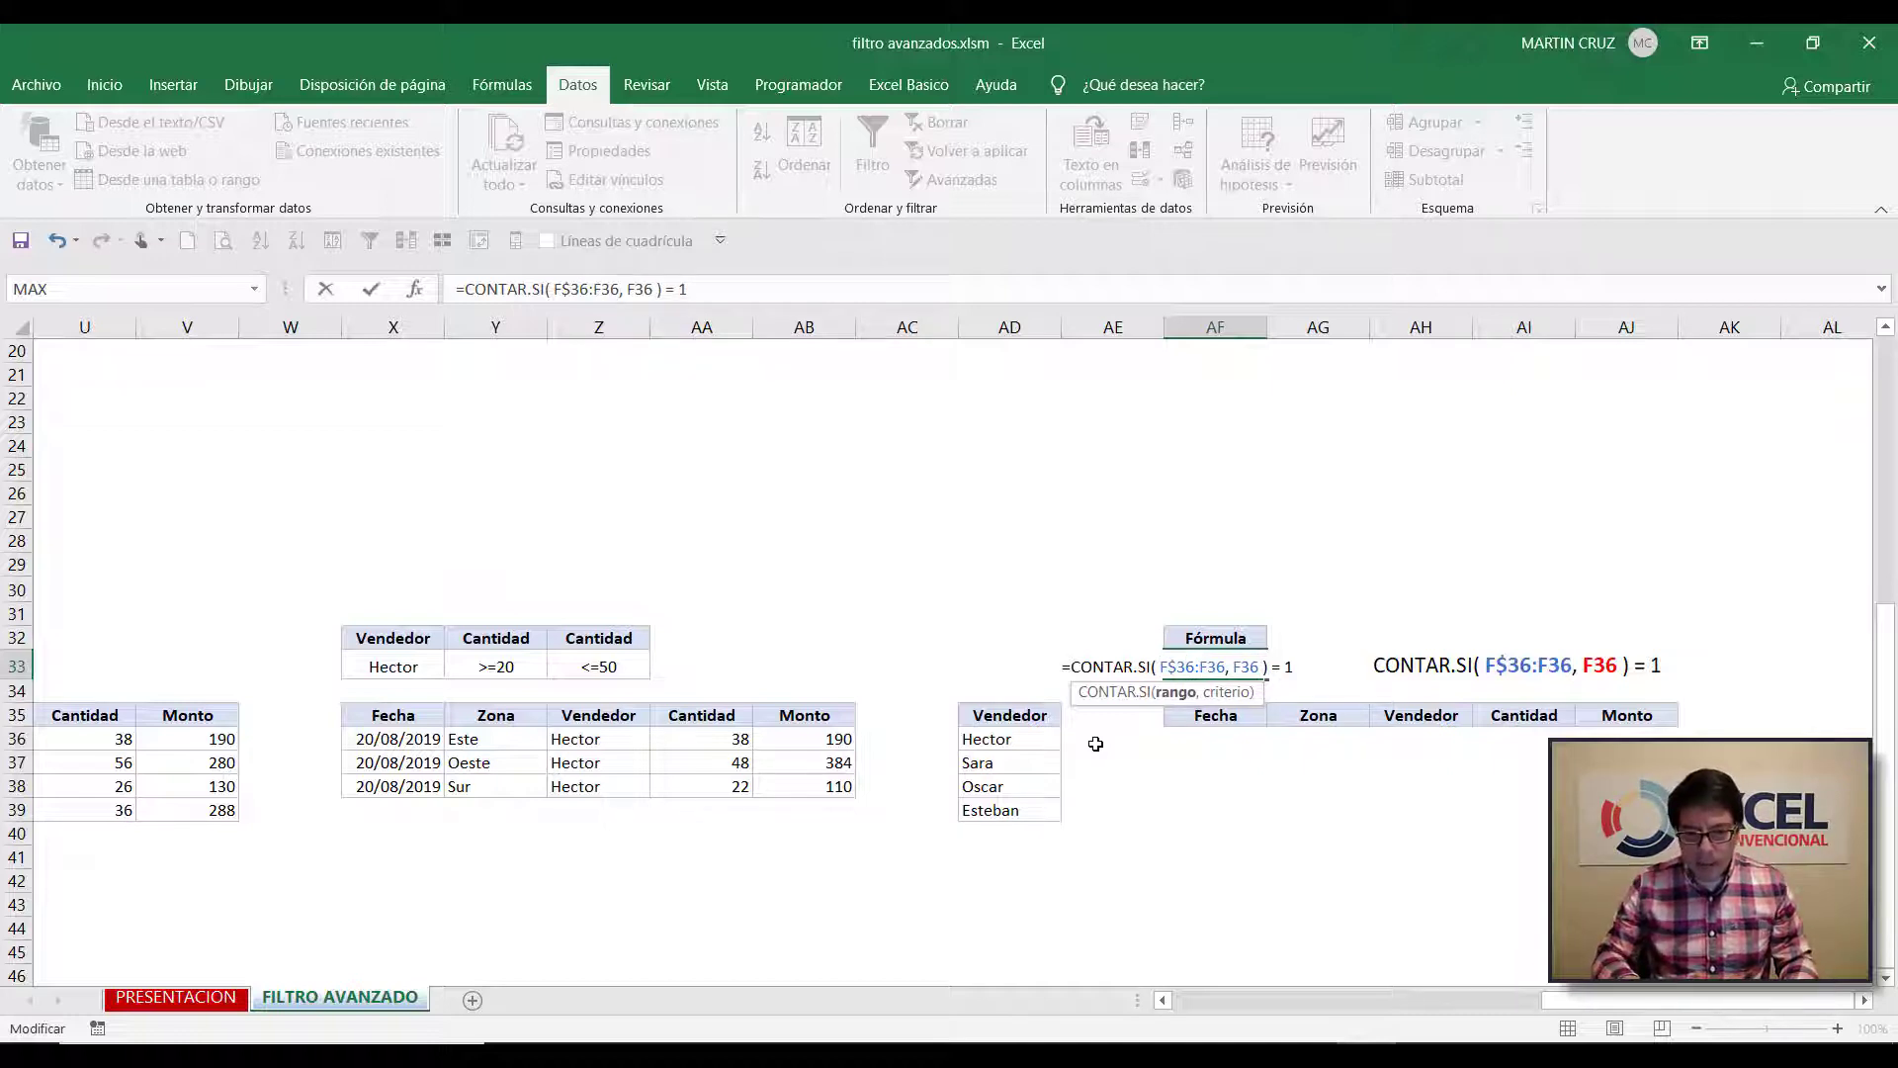
pyautogui.hotkey('ctrl', 'Return')
# Copy the full text of the criterion formula from AF33, leaving the cell unchanged
pyautogui.press('F2')
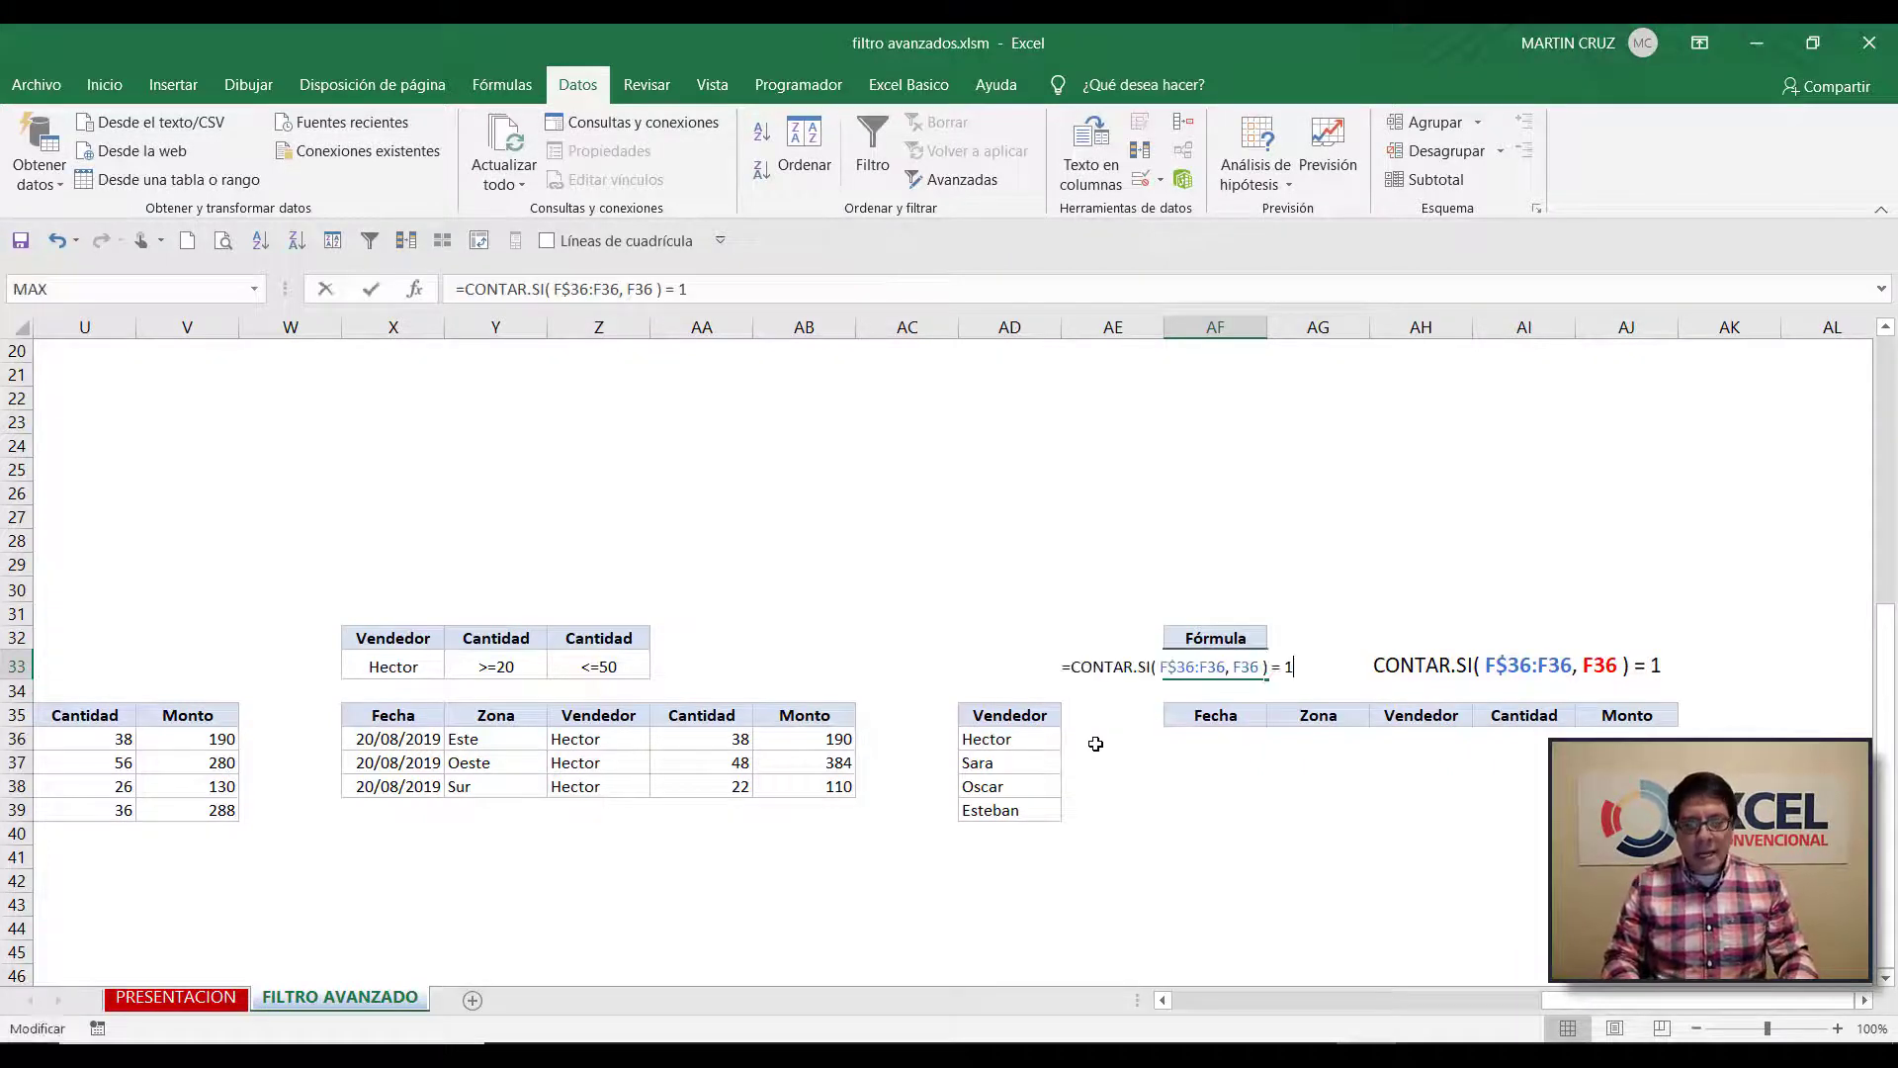
pyautogui.press('Escape')
pyautogui.press('F2')
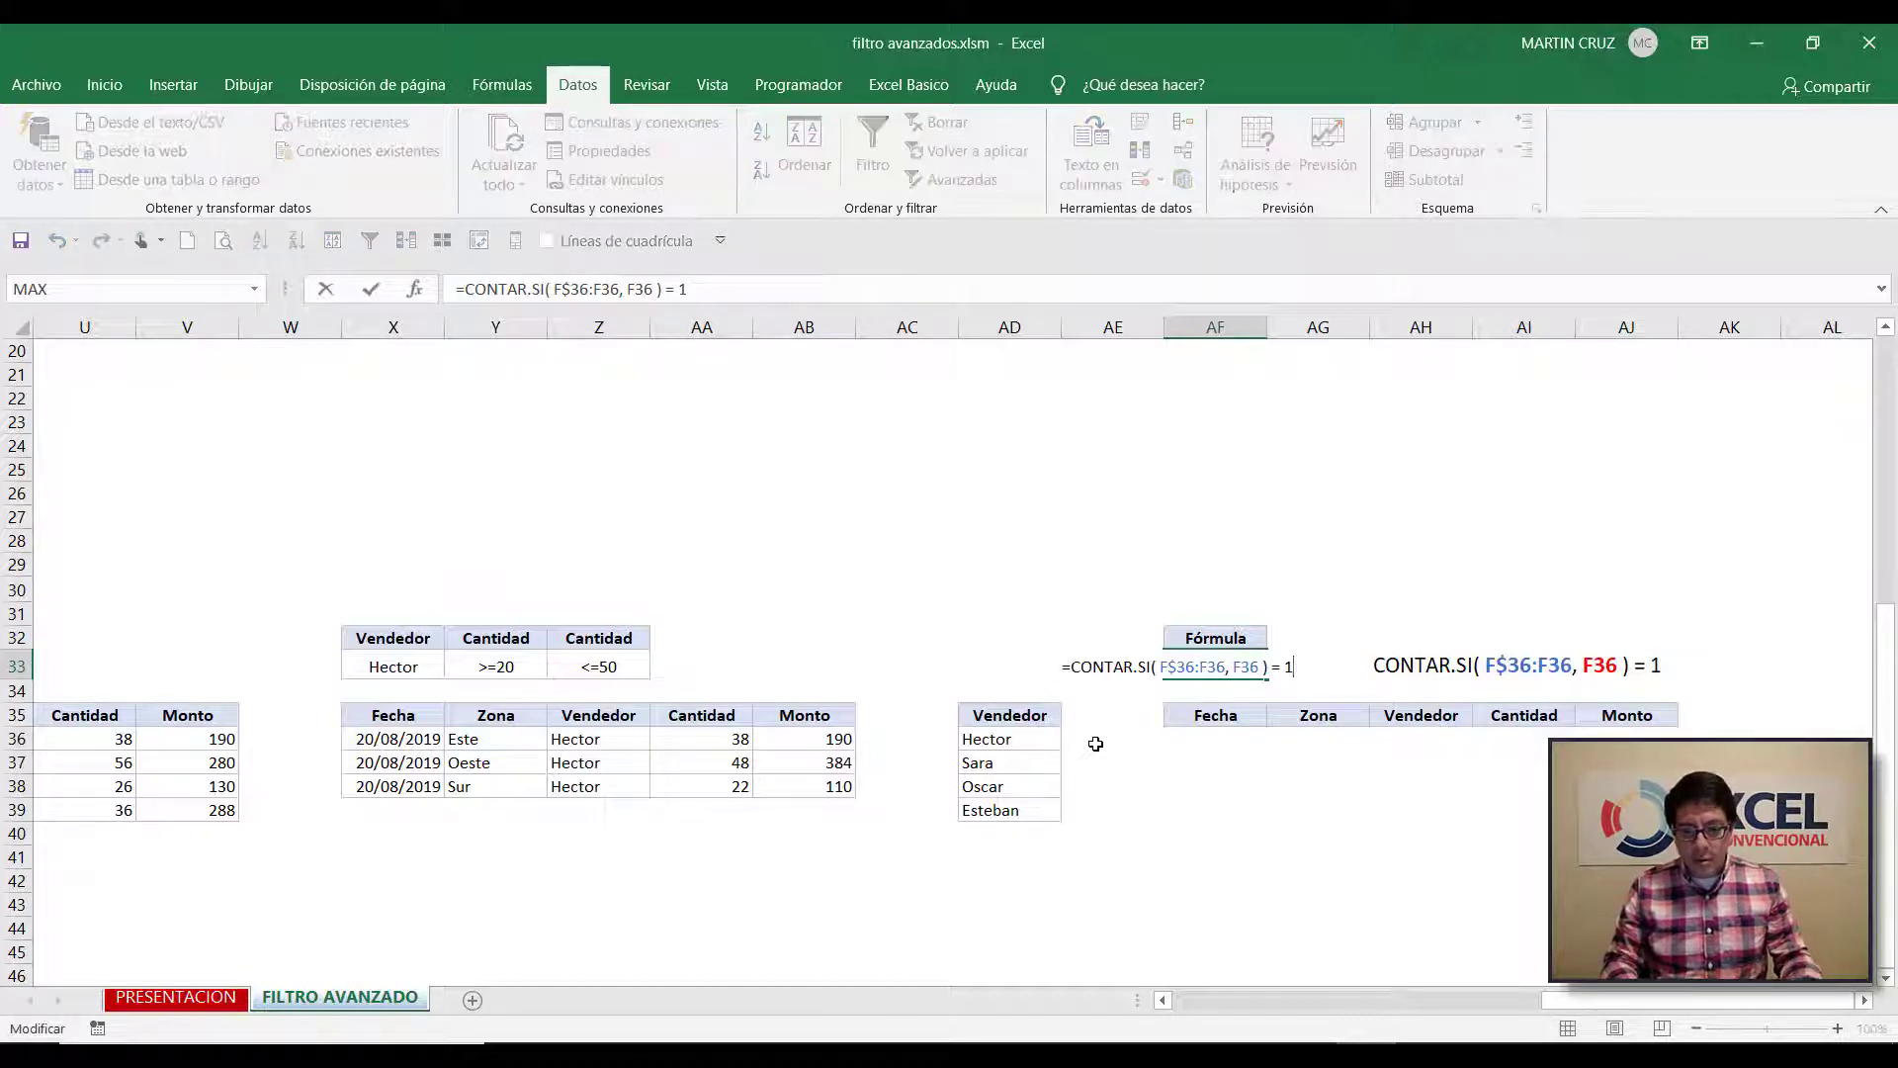
pyautogui.hotkey('shift', 'Left')
pyautogui.hotkey('shift', 'Left')
pyautogui.hotkey('shift', 'Left')
pyautogui.hotkey('shift', 'Left')
pyautogui.hotkey('shift', 'Left')
pyautogui.hotkey('shift', 'Left')
pyautogui.hotkey('shift', 'Left')
pyautogui.hotkey('shift', 'Left')
pyautogui.hotkey('shift', 'Left')
pyautogui.hotkey('shift', 'Left')
pyautogui.hotkey('shift', 'Left')
pyautogui.hotkey('shift', 'Left')
pyautogui.hotkey('shift', 'Left')
pyautogui.hotkey('shift', 'Left')
pyautogui.hotkey('shift', 'Left')
pyautogui.hotkey('shift', 'Left')
pyautogui.hotkey('shift', 'Left')
pyautogui.hotkey('shift', 'Left')
pyautogui.hotkey('shift', 'Left')
pyautogui.hotkey('shift', 'Left')
pyautogui.hotkey('shift', 'Left')
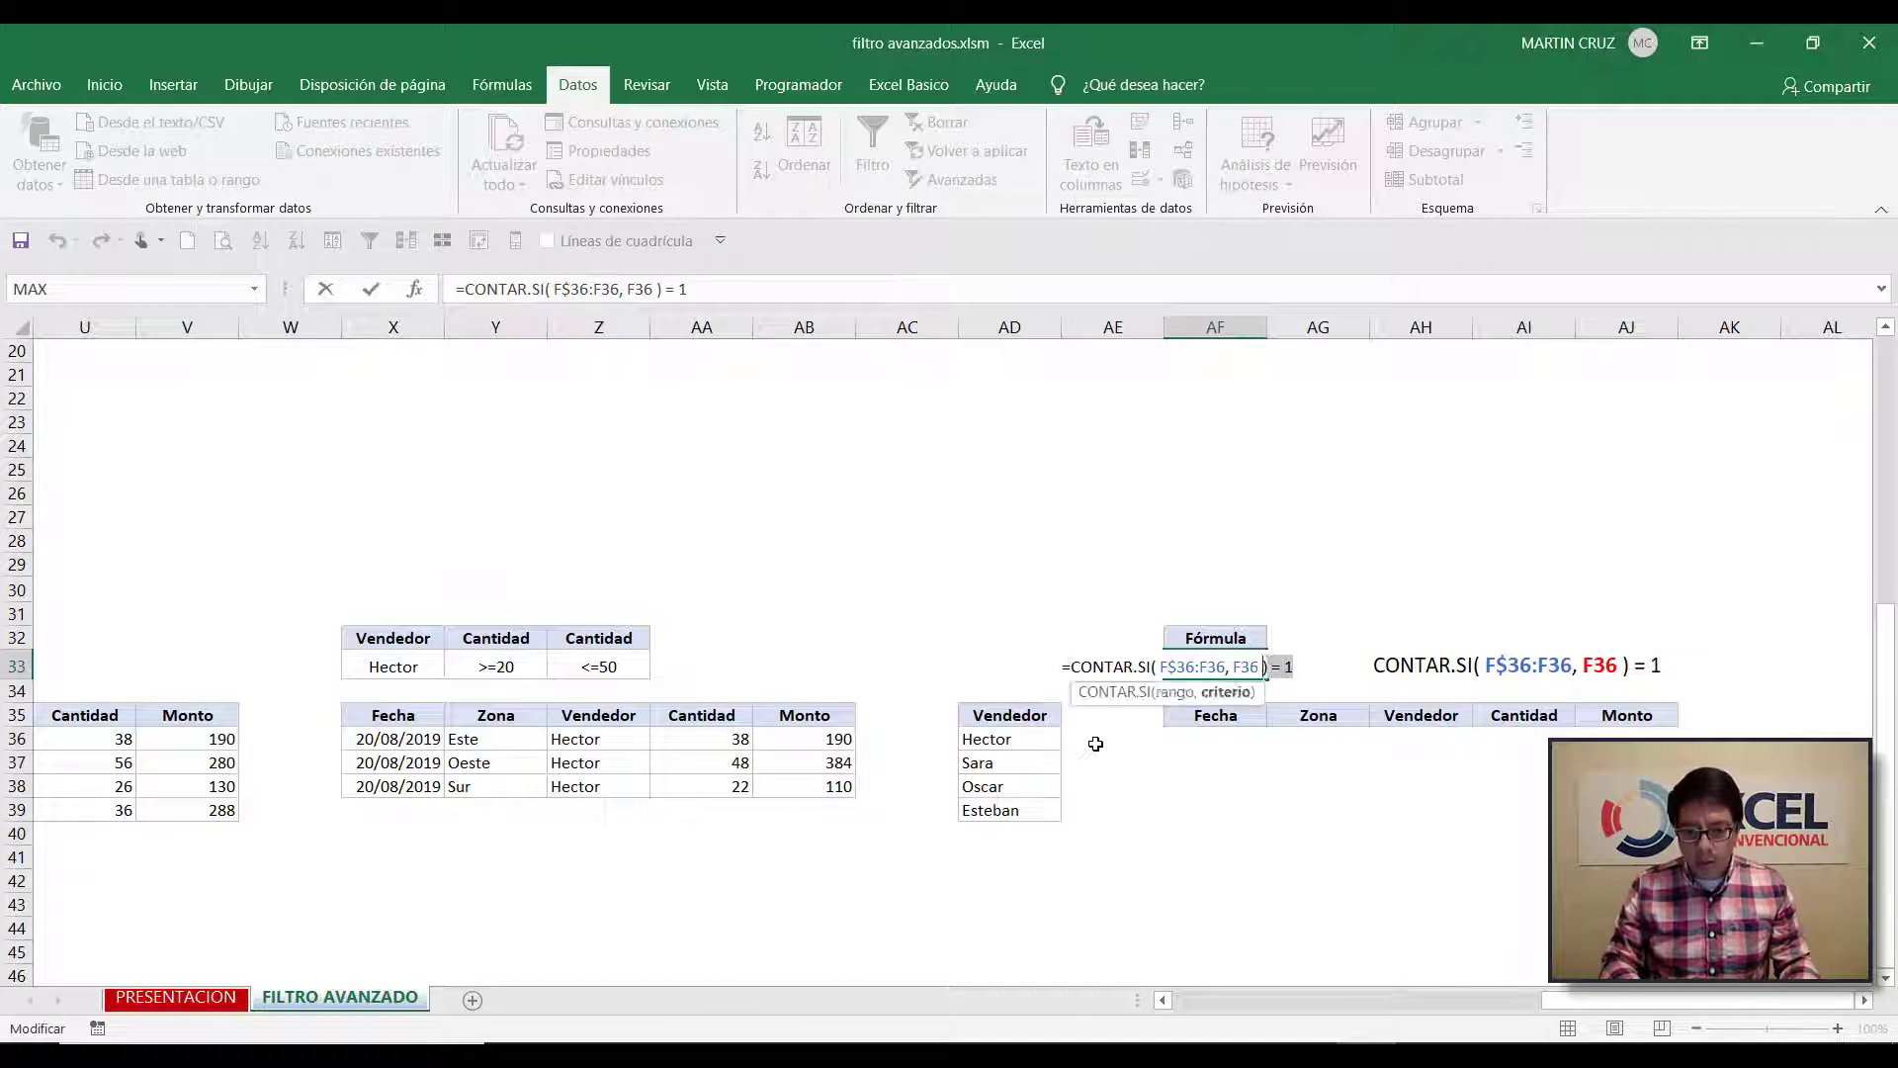
pyautogui.hotkey('shift', 'Left')
pyautogui.hotkey('shift', 'Left')
pyautogui.hotkey('shift', 'Left')
pyautogui.hotkey('shift', 'Left')
pyautogui.hotkey('ctrl', 'c')
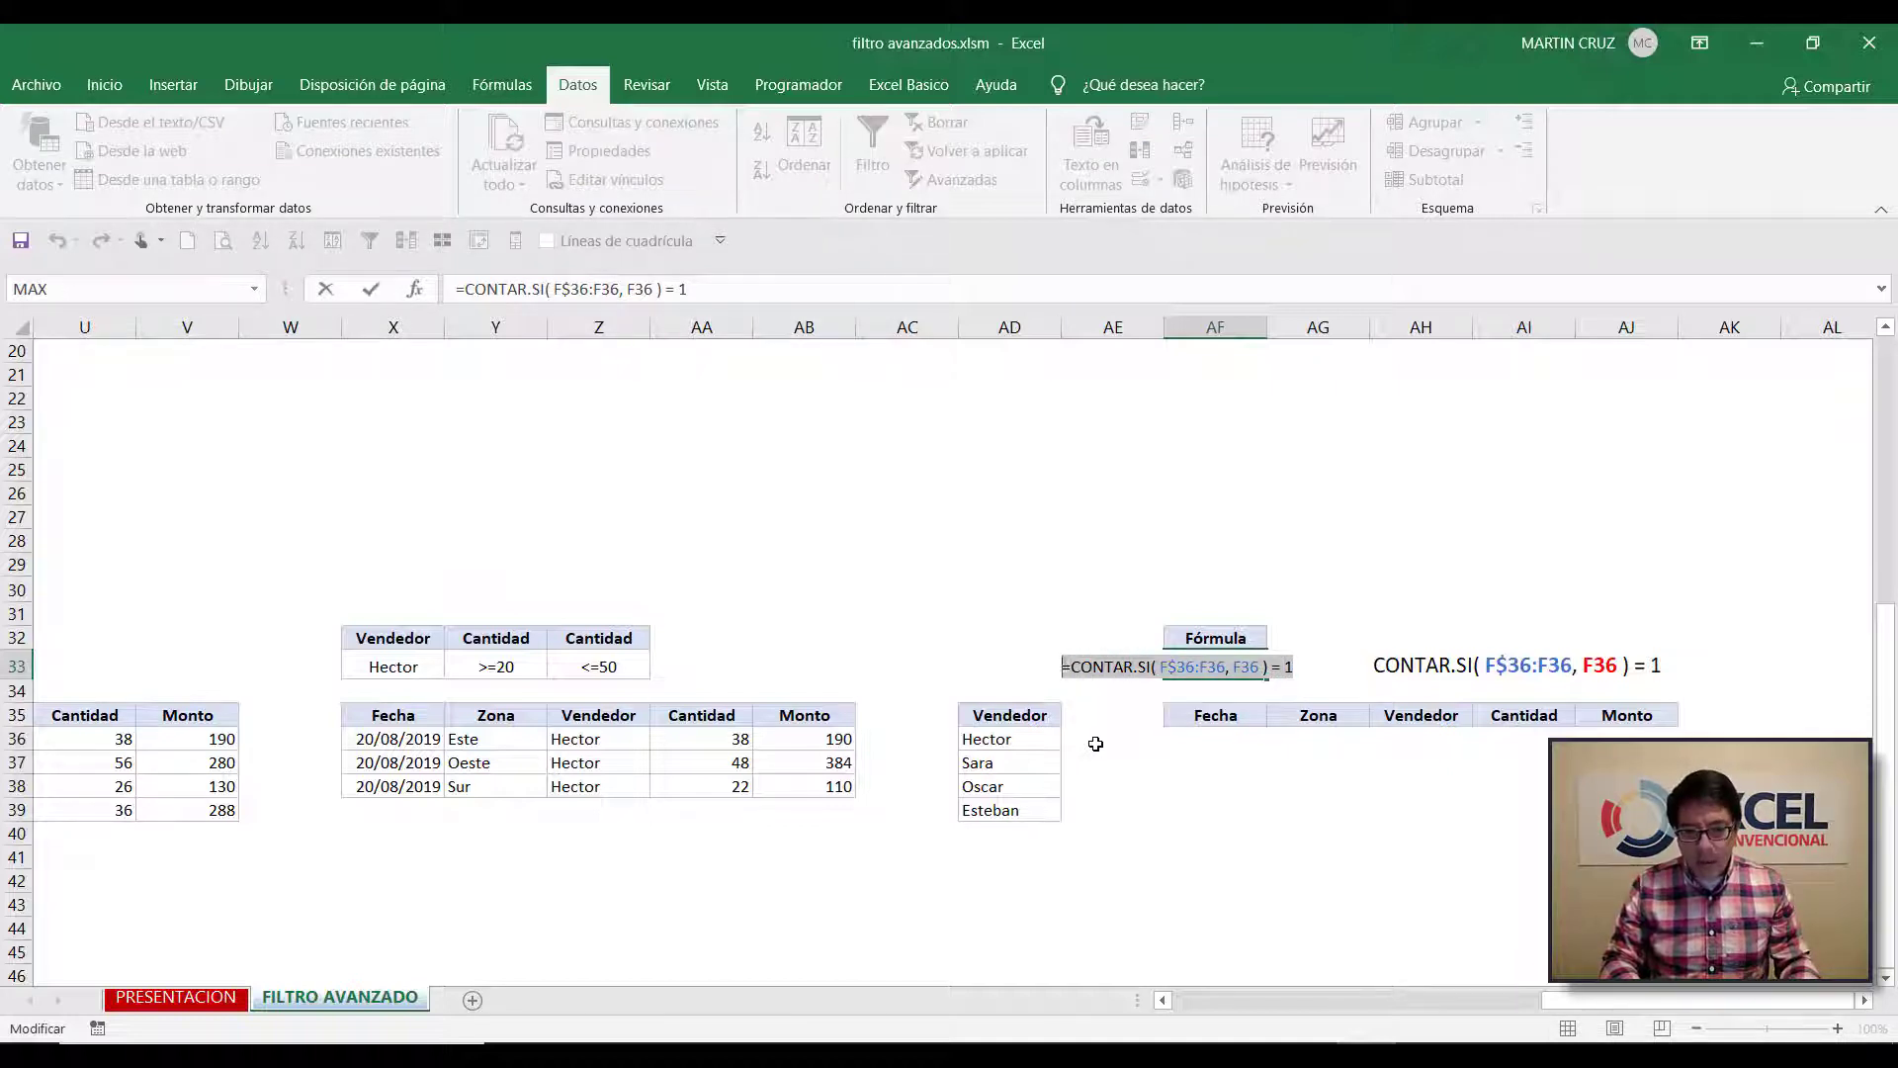
pyautogui.press('Escape')
# Go back to the sales list and paste the copied CONTAR.SI formula into B36, beside its first record
pyautogui.press('Left')
pyautogui.press('Left')
pyautogui.press('Left')
pyautogui.press('Left')
pyautogui.press('Left')
pyautogui.press('Left')
pyautogui.press('Left')
pyautogui.press('Left')
pyautogui.press('Left')
pyautogui.press('Left')
pyautogui.press('Left')
pyautogui.press('Left')
pyautogui.press('Left')
pyautogui.press('Left')
pyautogui.press('Left')
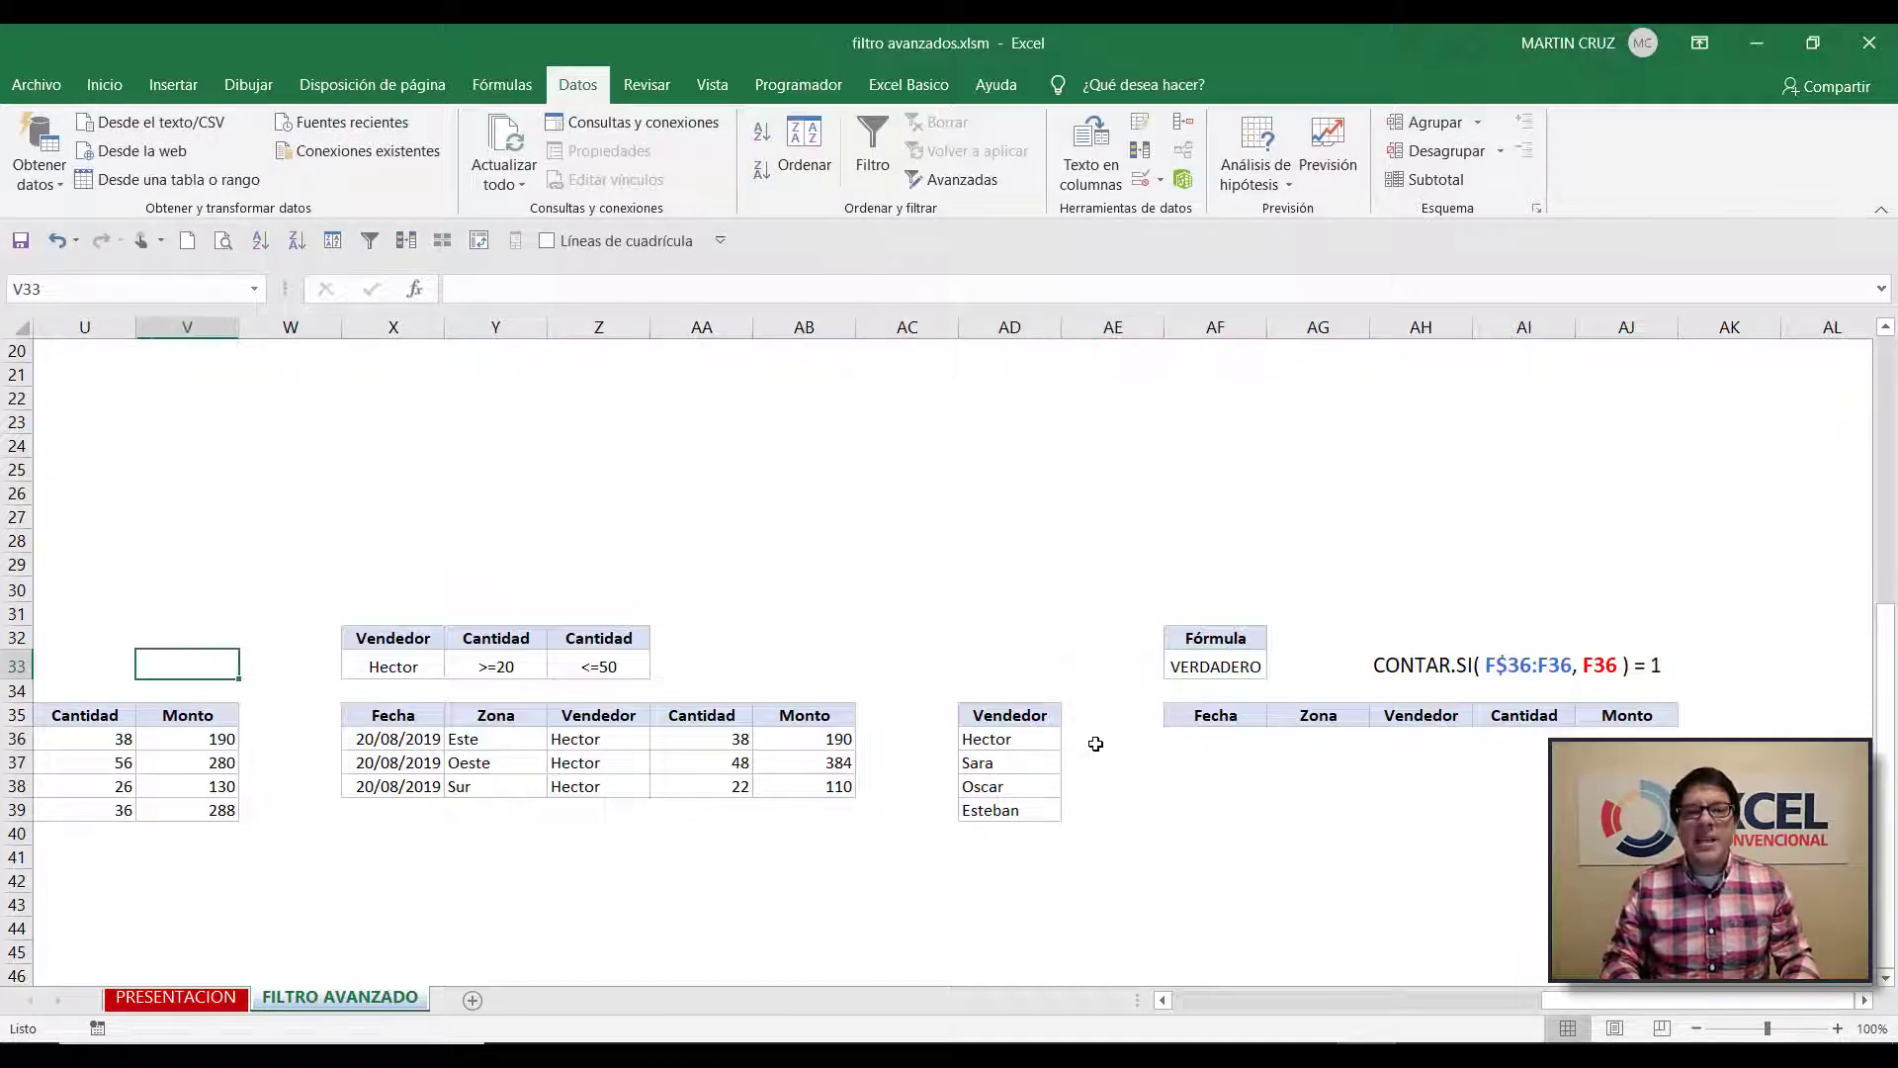
pyautogui.press('Left')
pyautogui.press('Left')
pyautogui.press('Left')
pyautogui.press('Left')
pyautogui.press('Left')
pyautogui.press('Left')
pyautogui.press('Left')
pyautogui.press('Left')
pyautogui.press('Left')
pyautogui.press('Left')
pyautogui.press('Left')
pyautogui.press('Left')
pyautogui.press('Left')
pyautogui.press('Left')
pyautogui.press('Left')
pyautogui.press('Left')
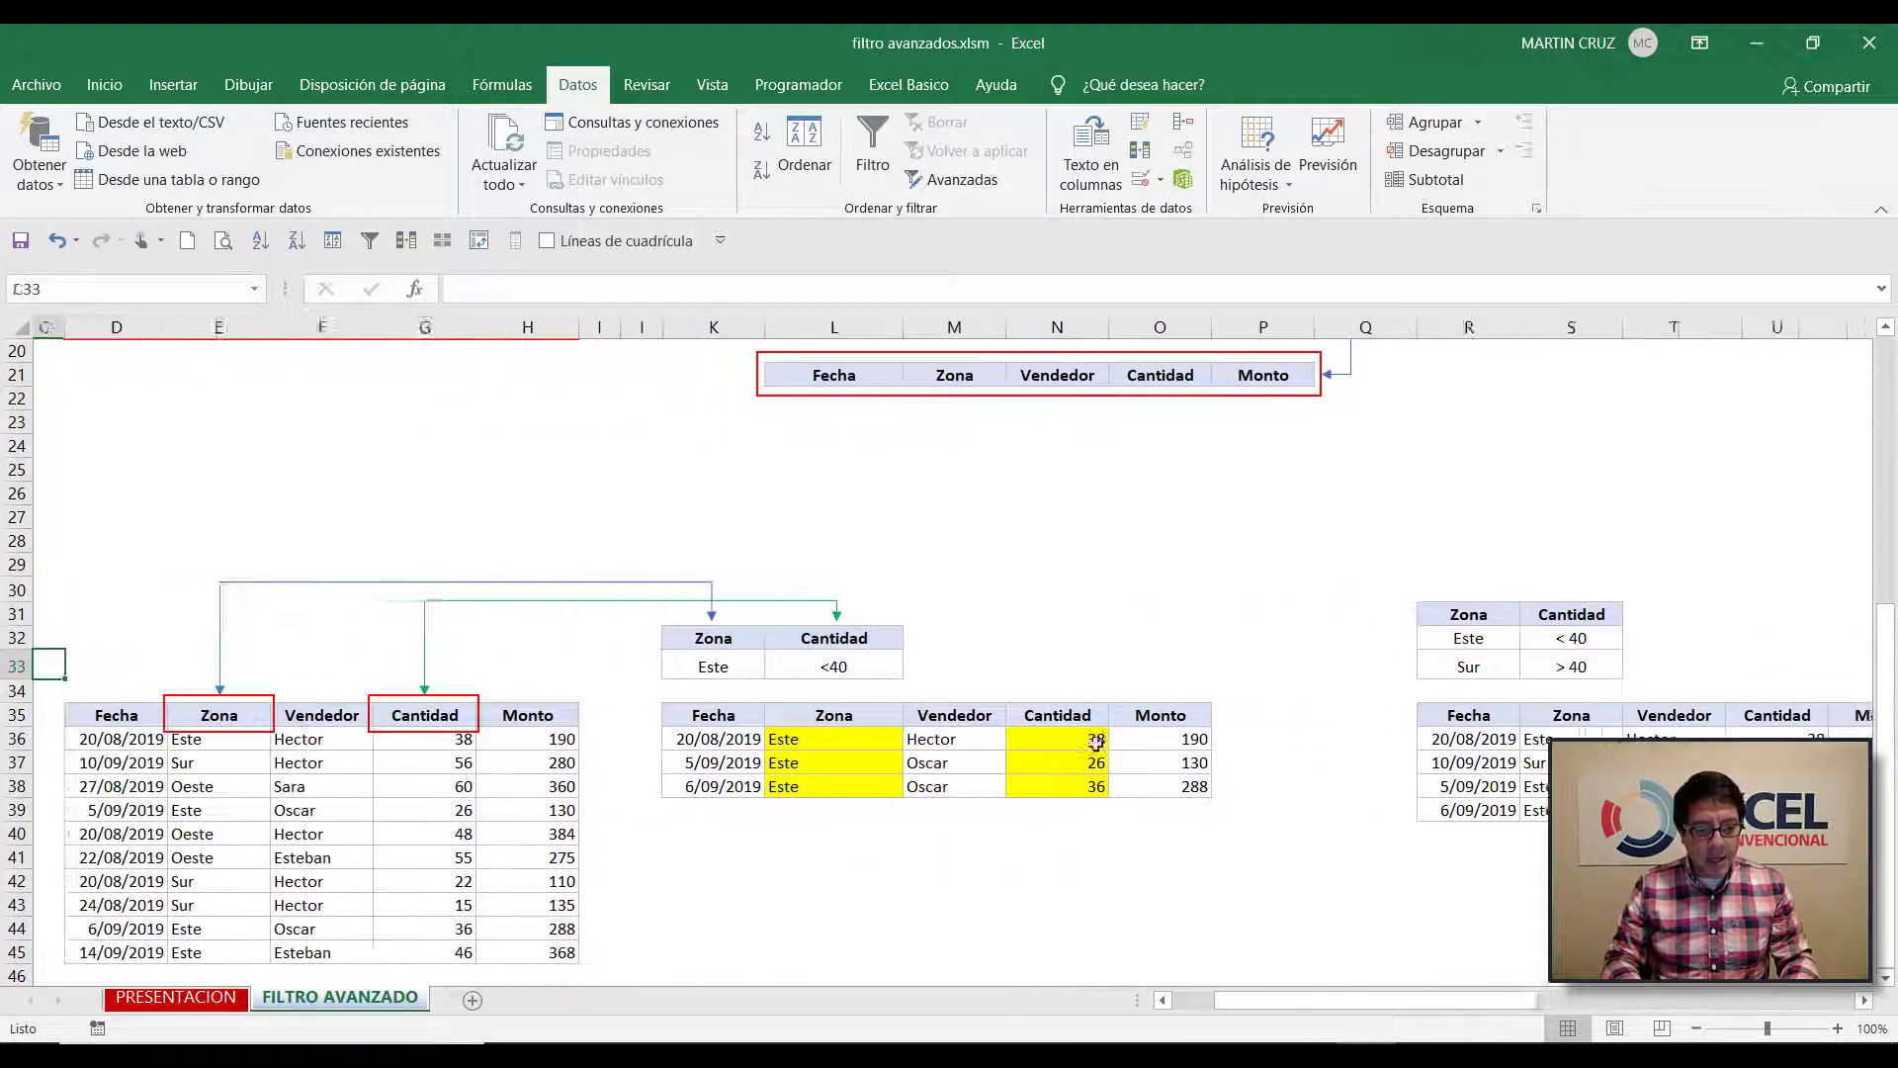
pyautogui.press('Down')
pyautogui.press('Down')
pyautogui.press('Down')
pyautogui.press('Right')
pyautogui.press('Right')
pyautogui.press('Right')
pyautogui.press('Right')
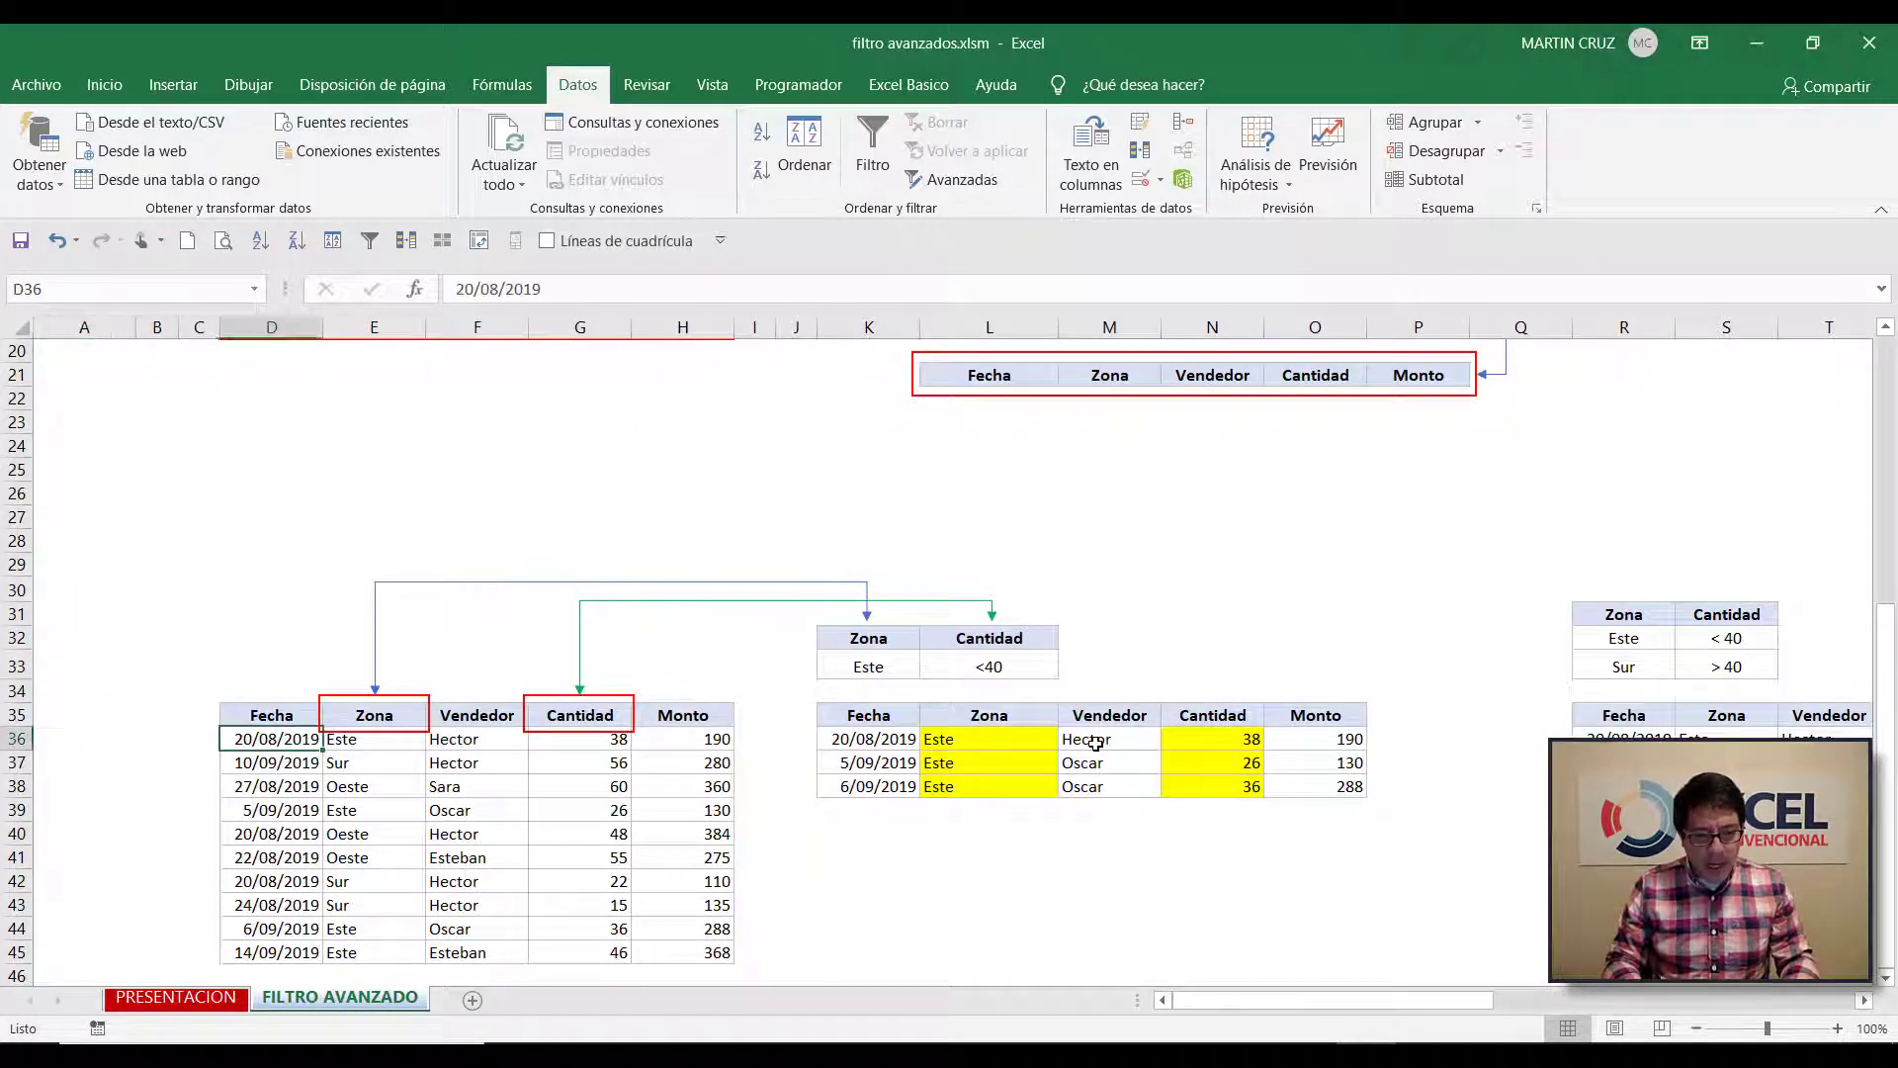
pyautogui.press('Left')
pyautogui.press('Left')
pyautogui.press('Left')
pyautogui.press('F2')
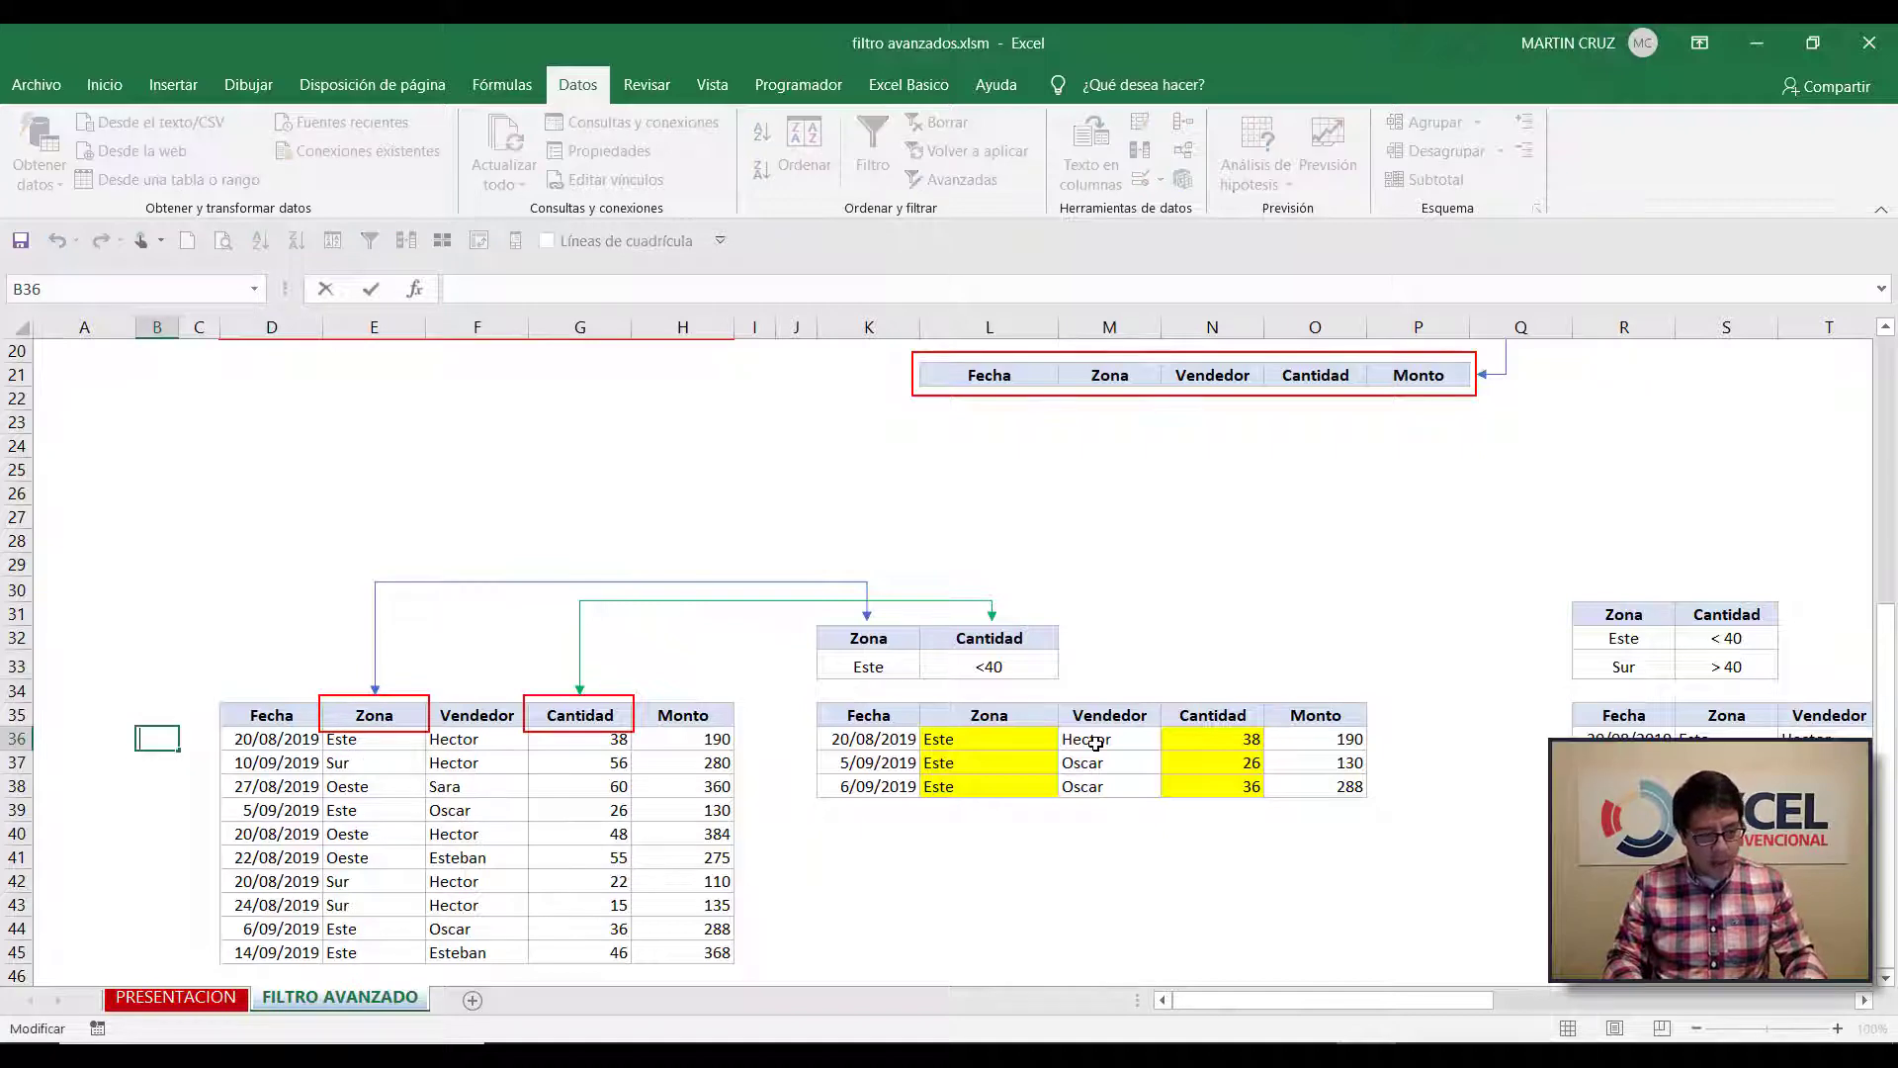
pyautogui.hotkey('ctrl', 'v')
pyautogui.hotkey('ctrl', 'Return')
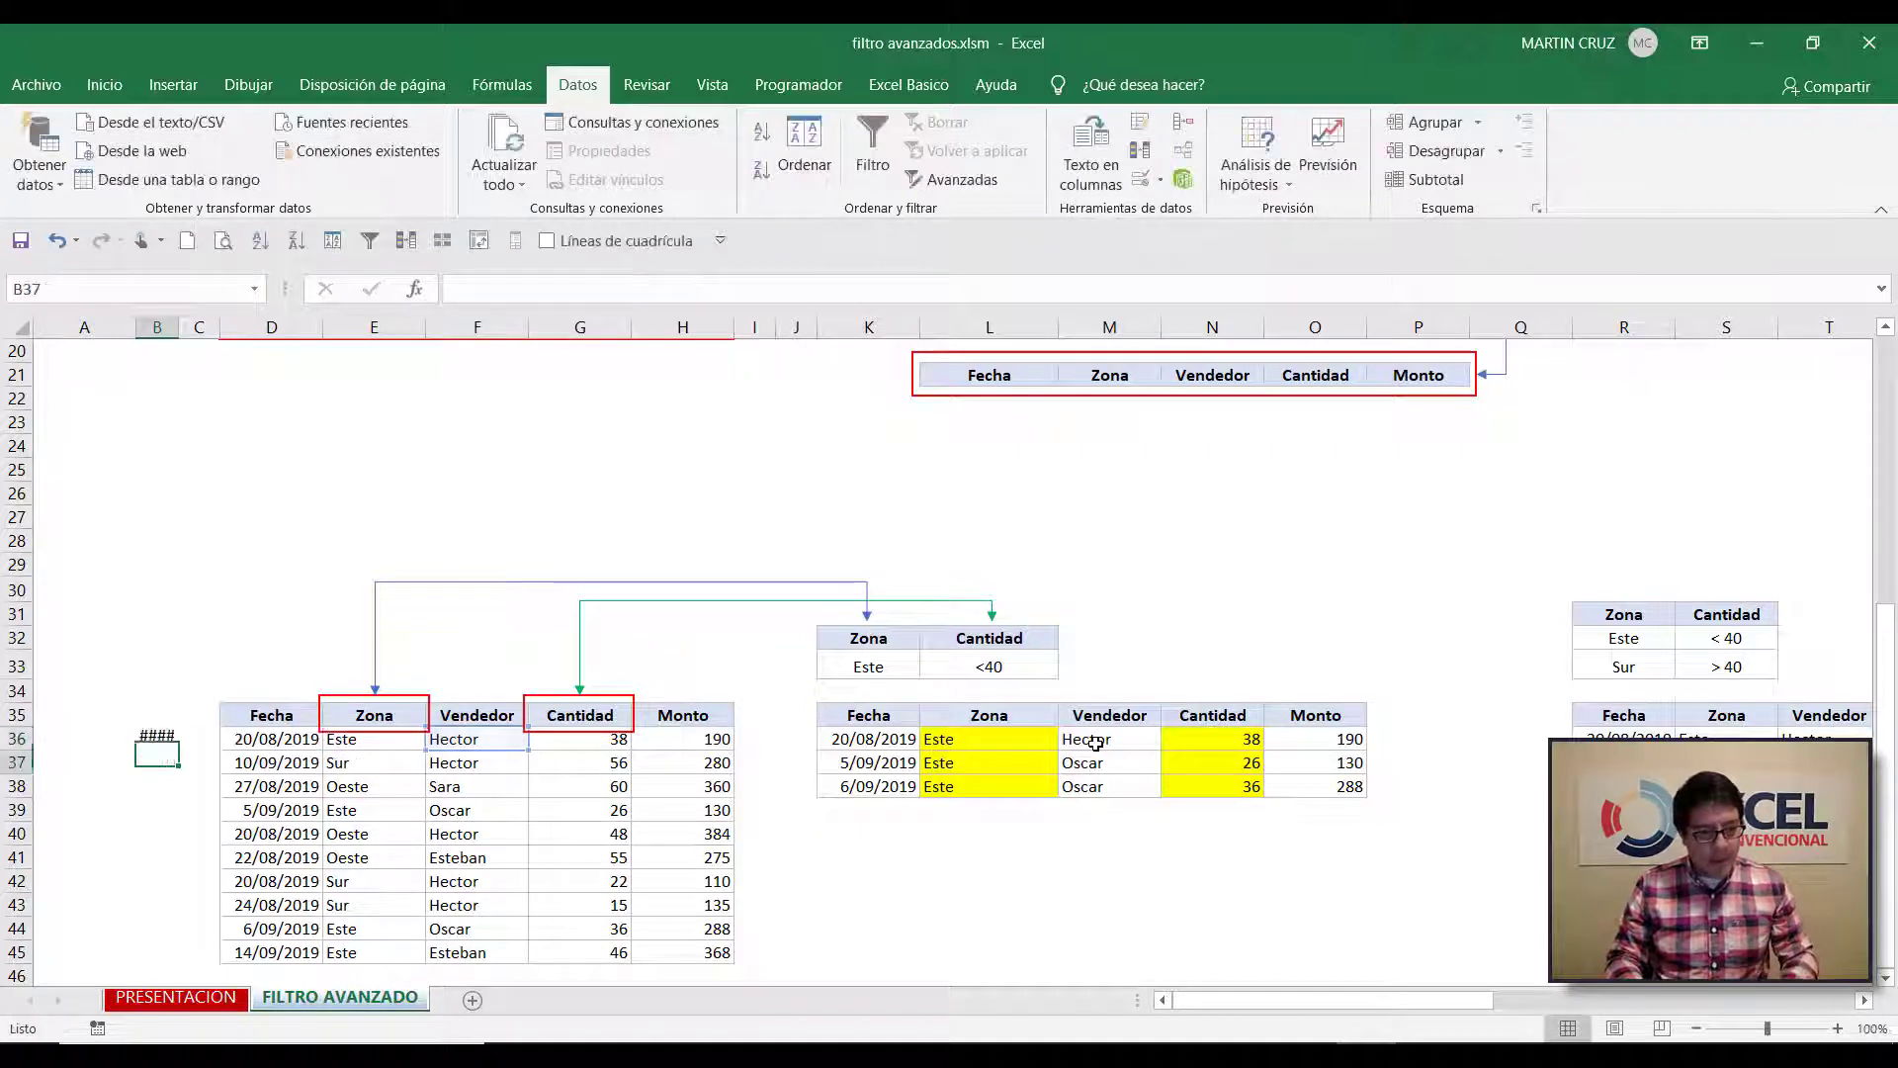
# Autofit column B and fill the formula from B36 down to B45
pyautogui.doubleClick(169, 326)
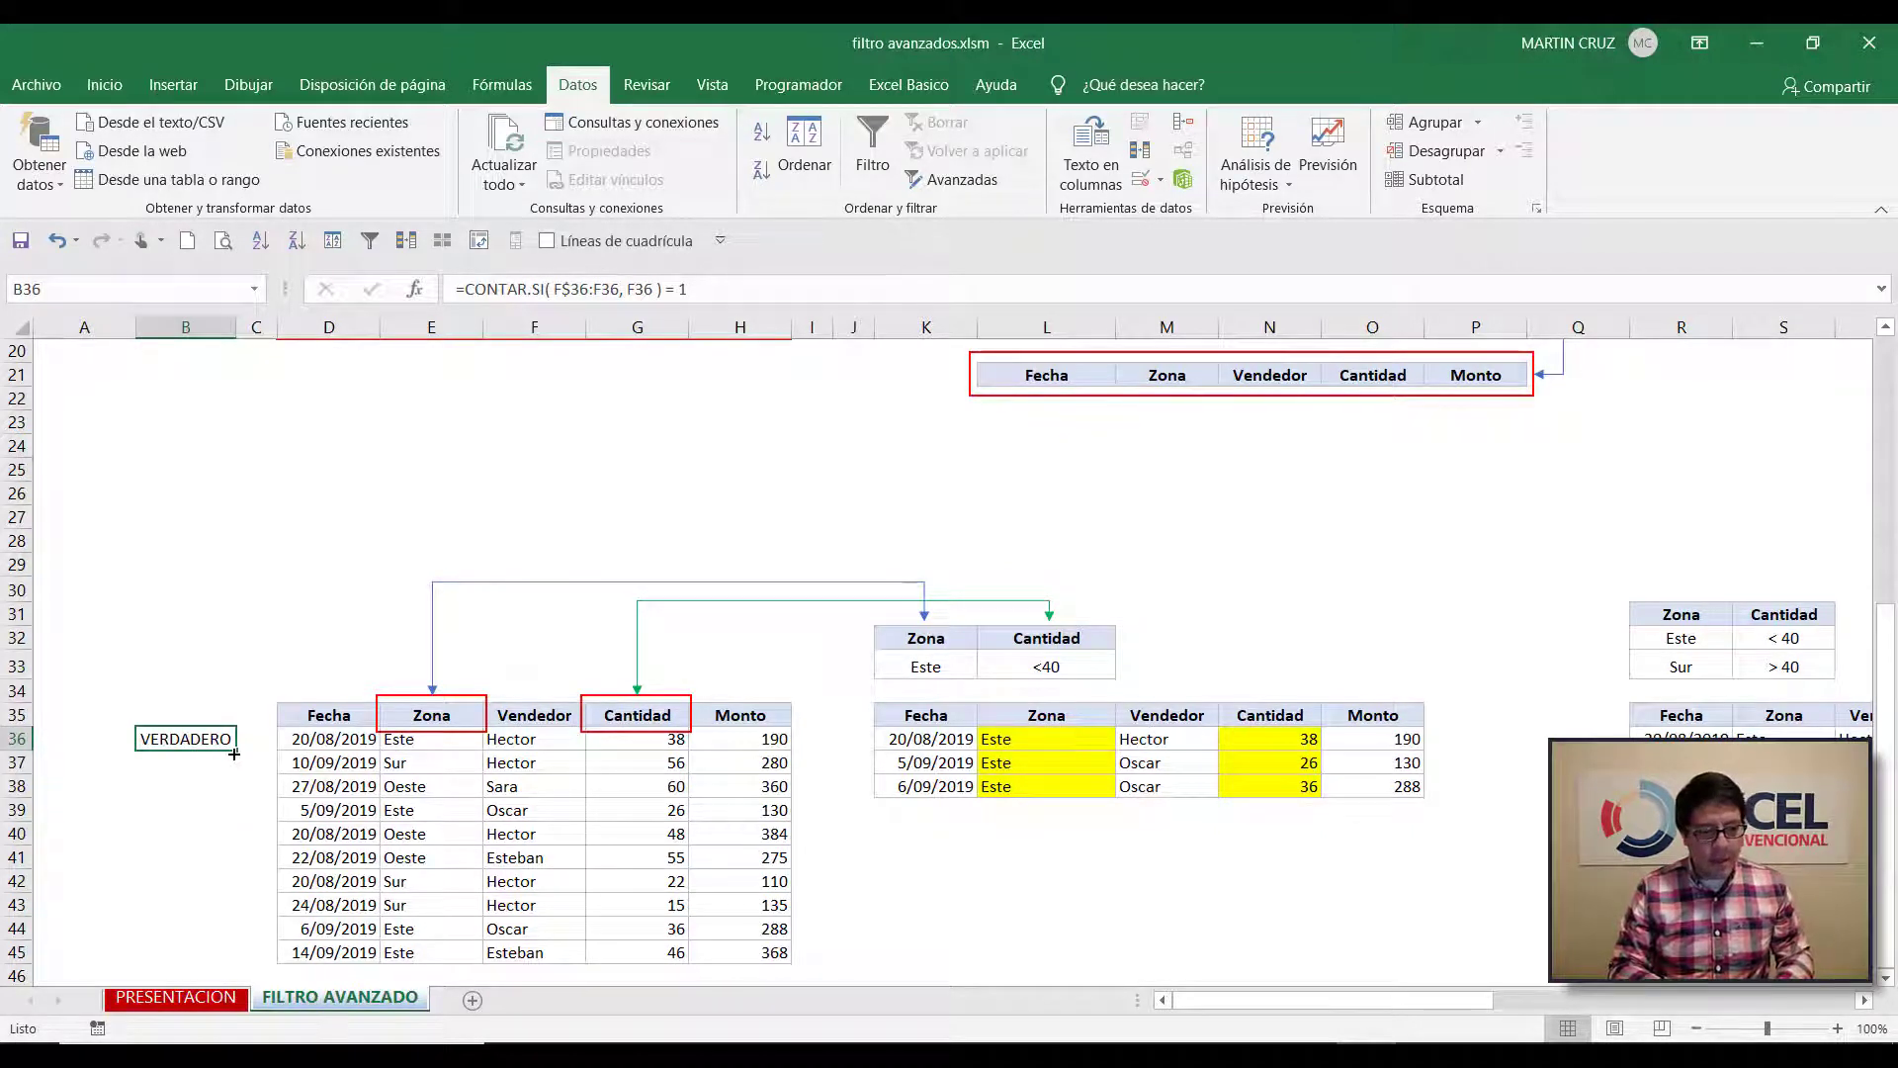
pyautogui.moveTo(234, 754)
pyautogui.mouseDown()
pyautogui.moveTo(237, 805)
pyautogui.moveTo(237, 751)
pyautogui.mouseUp()
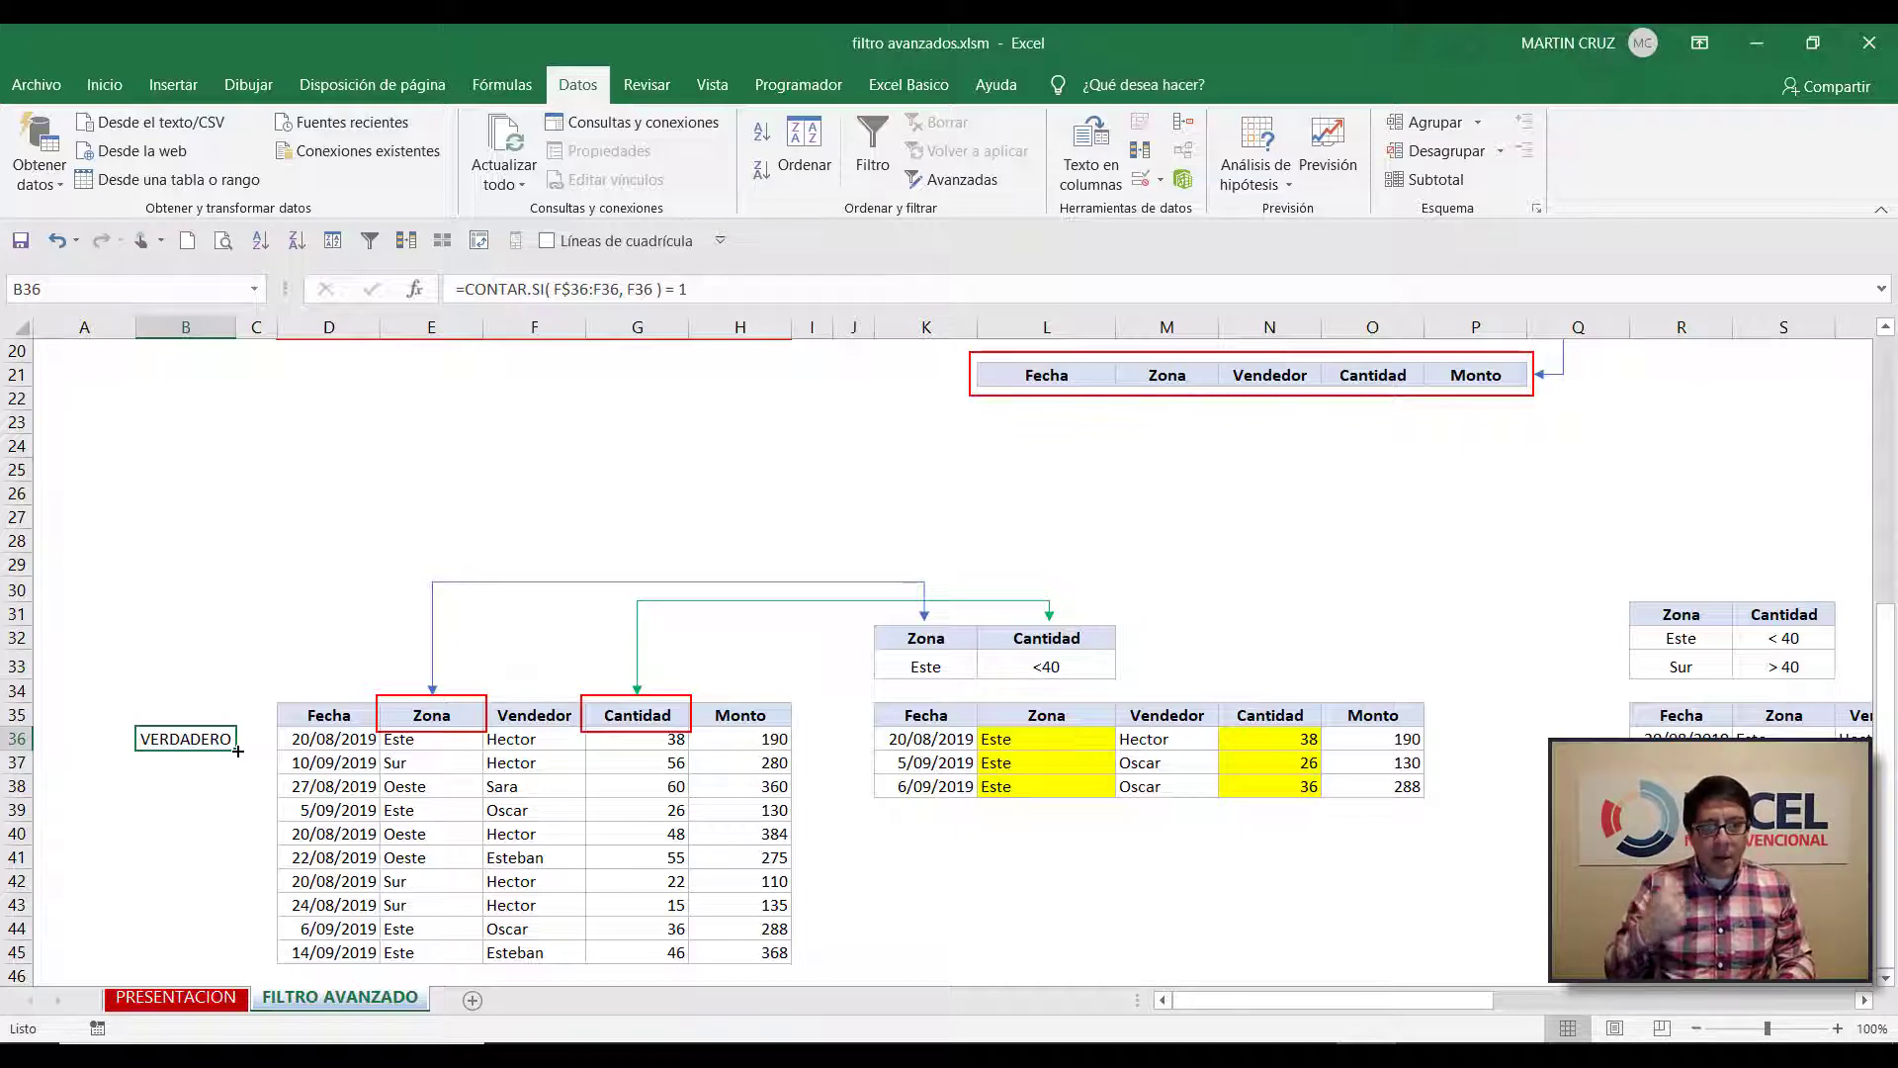
pyautogui.moveTo(238, 751); pyautogui.dragTo(235, 971)
# Inspect the cells referenced by the formula in B36, at the start of the filled test column
pyautogui.click(206, 952)
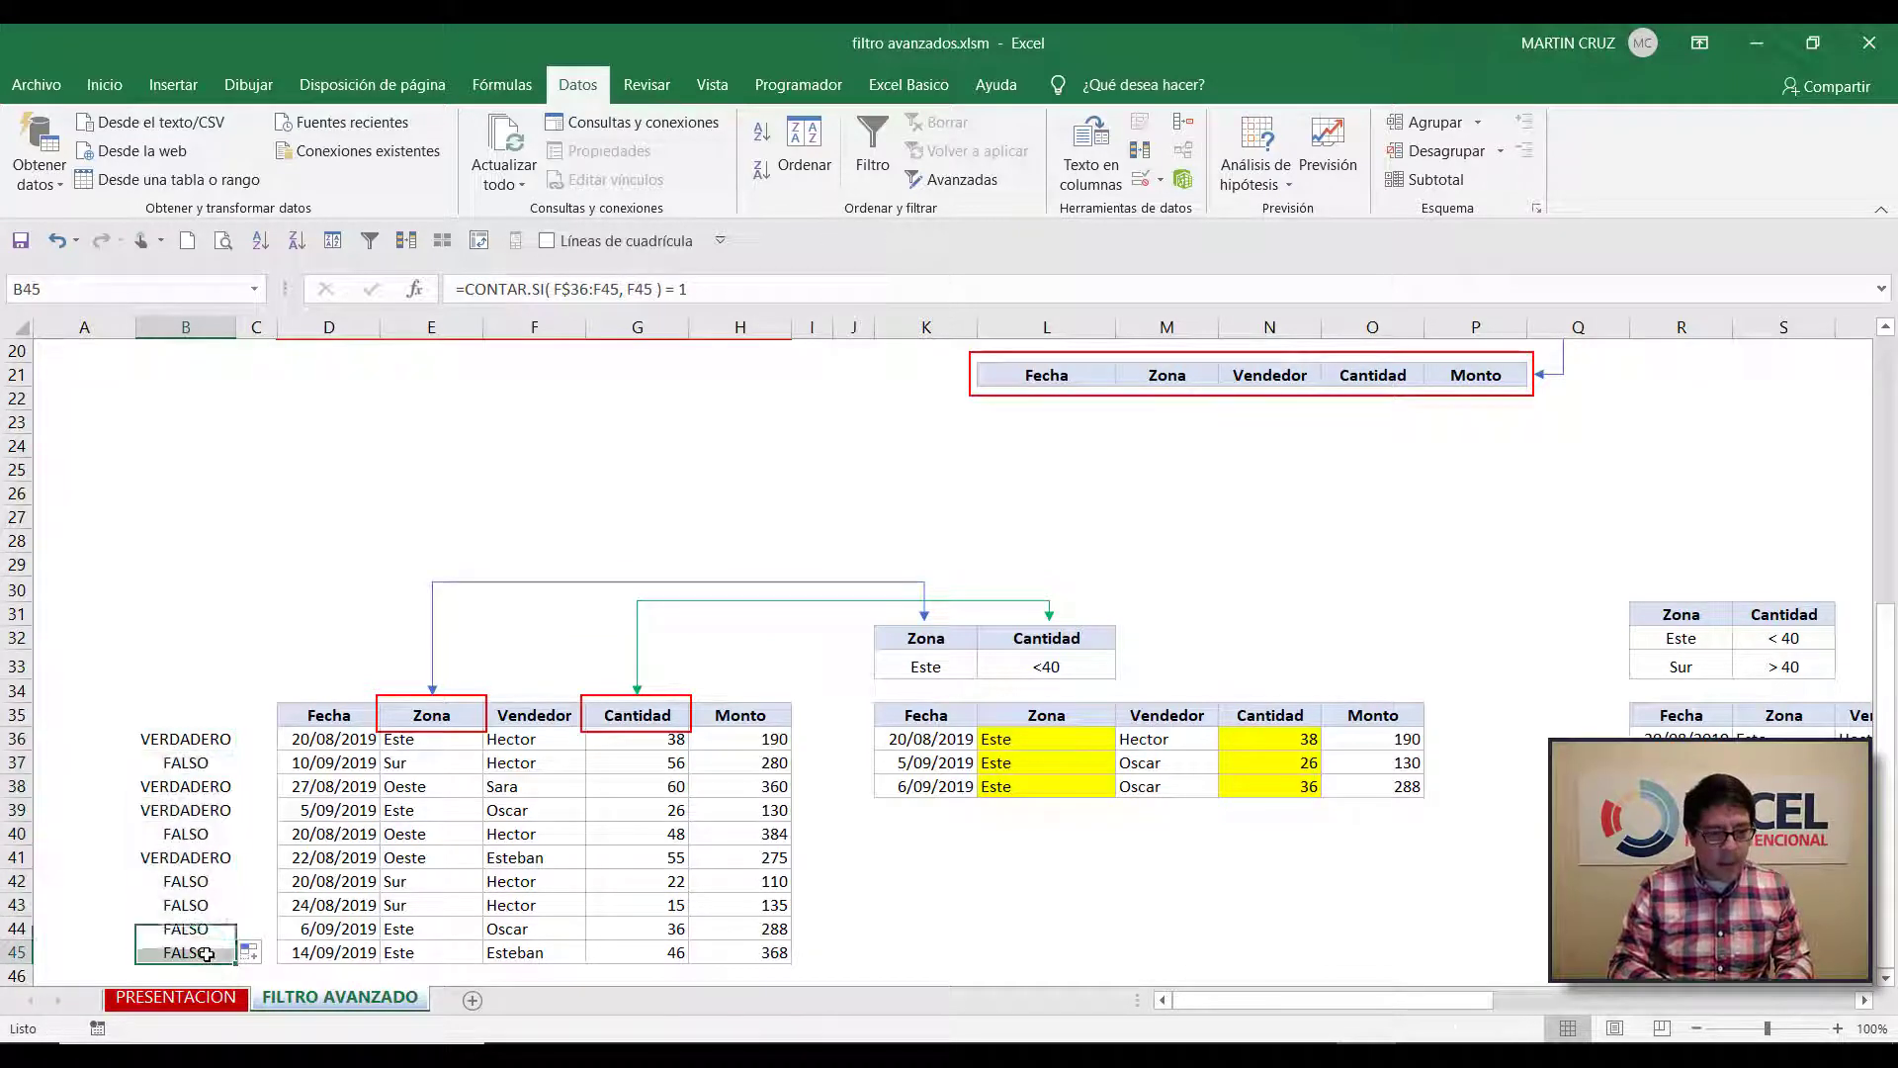
pyautogui.press('Up')
pyautogui.press('Up')
pyautogui.press('Up')
pyautogui.press('Up')
pyautogui.press('Up')
pyautogui.press('Up')
pyautogui.press('Up')
pyautogui.press('Up')
pyautogui.press('Up')
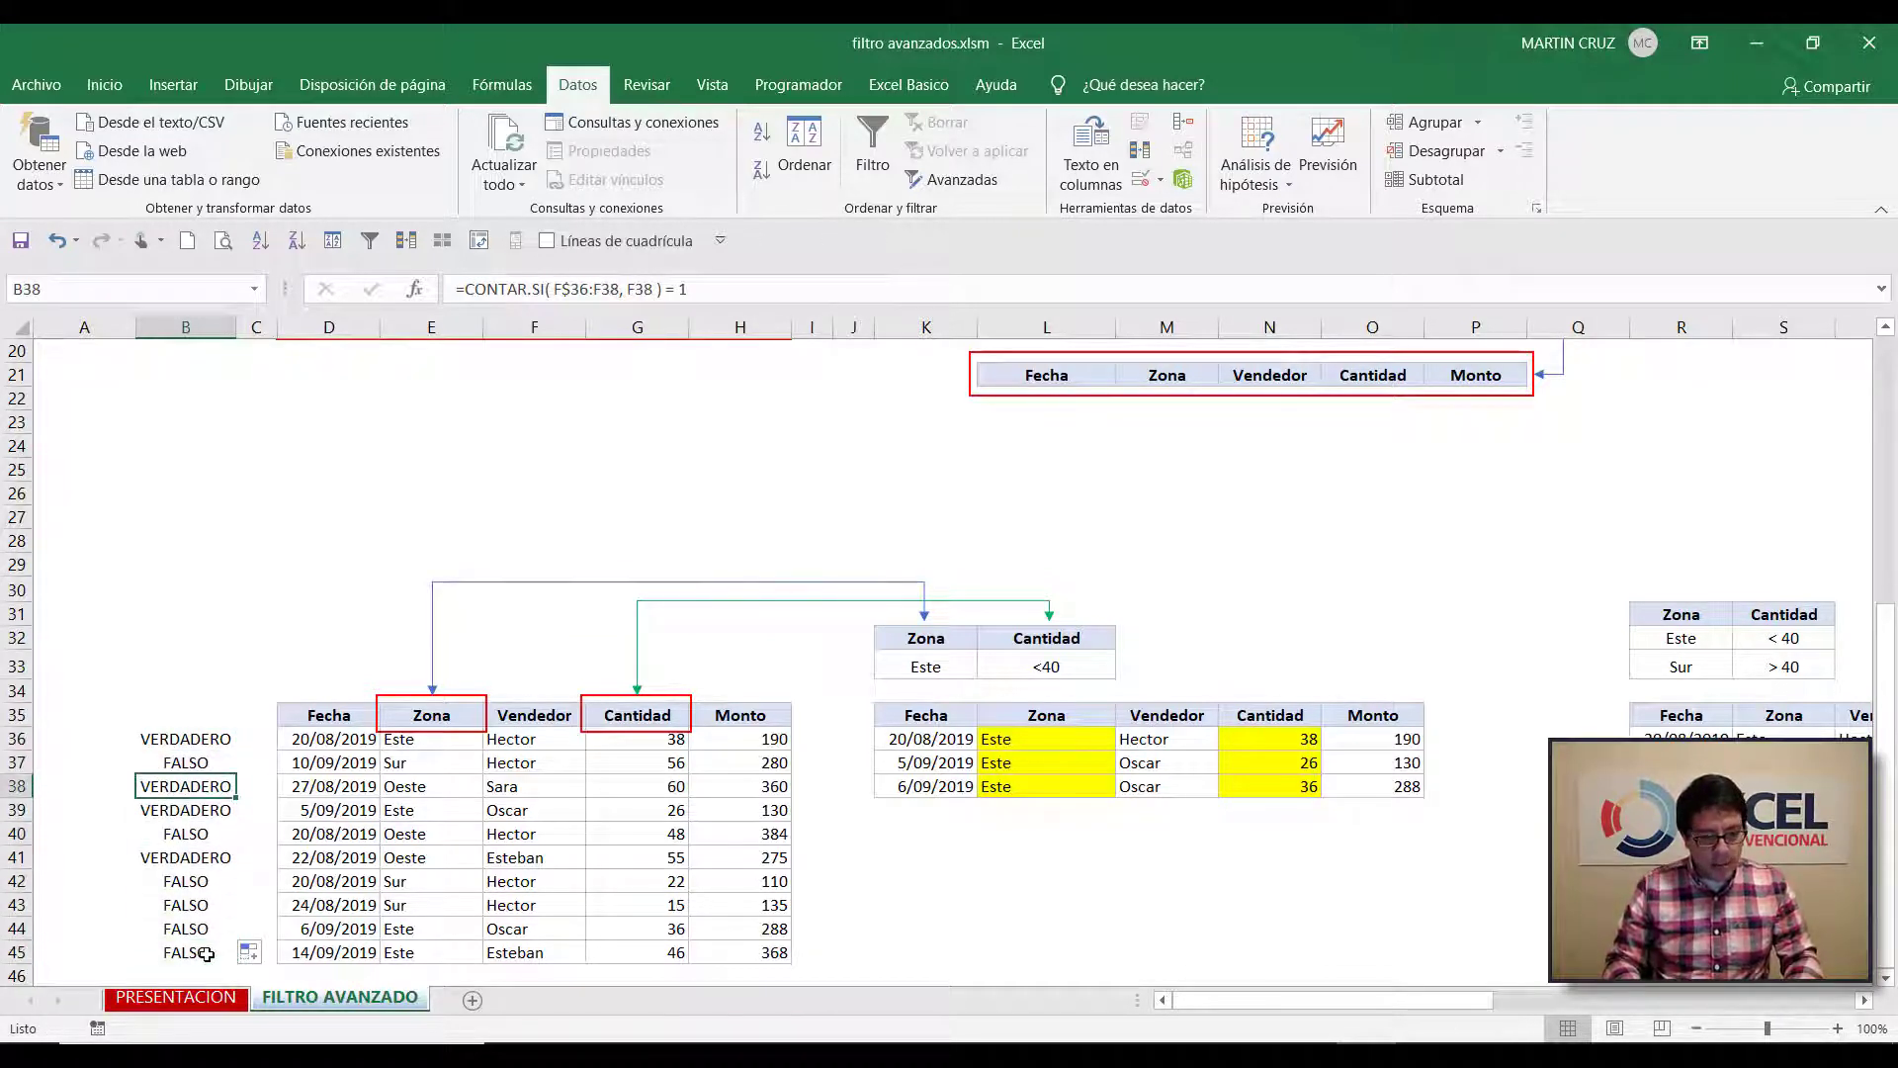
pyautogui.press('F2')
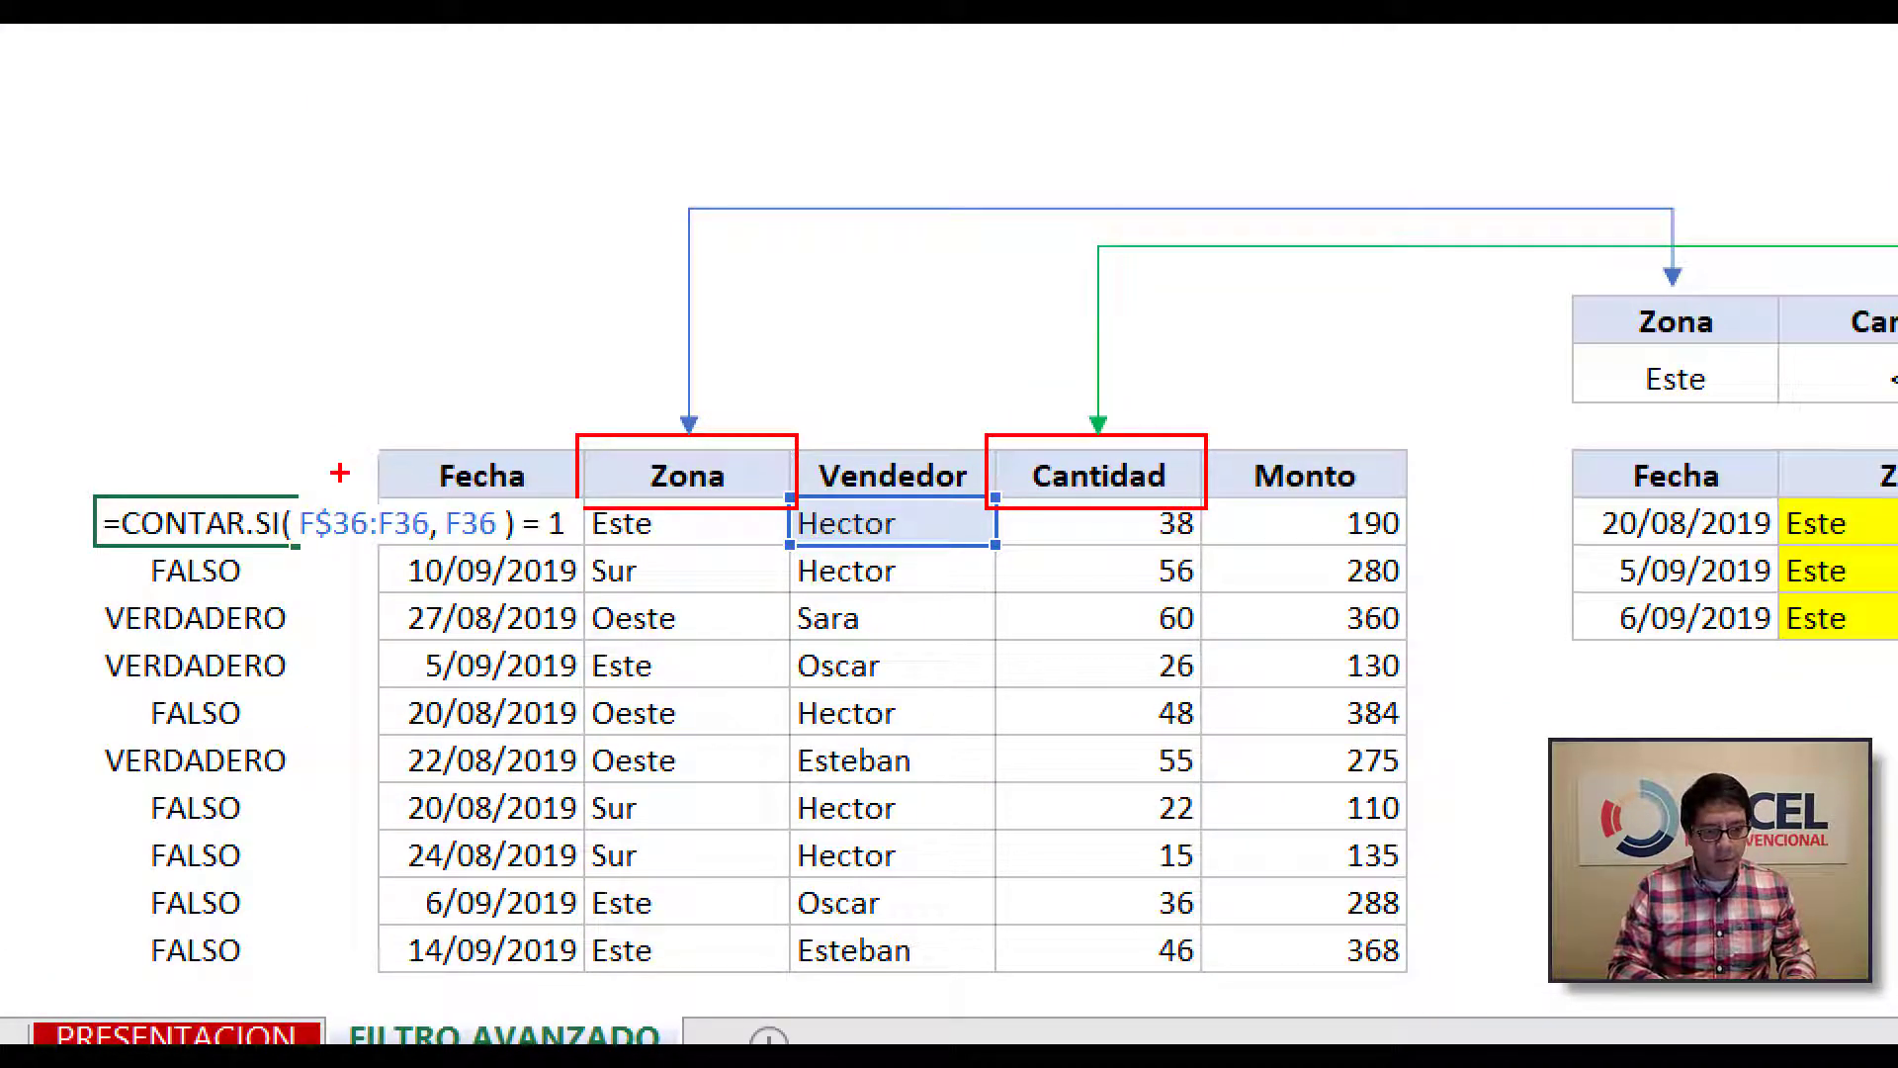
pyautogui.moveTo(339, 473); pyautogui.dragTo(318, 359)
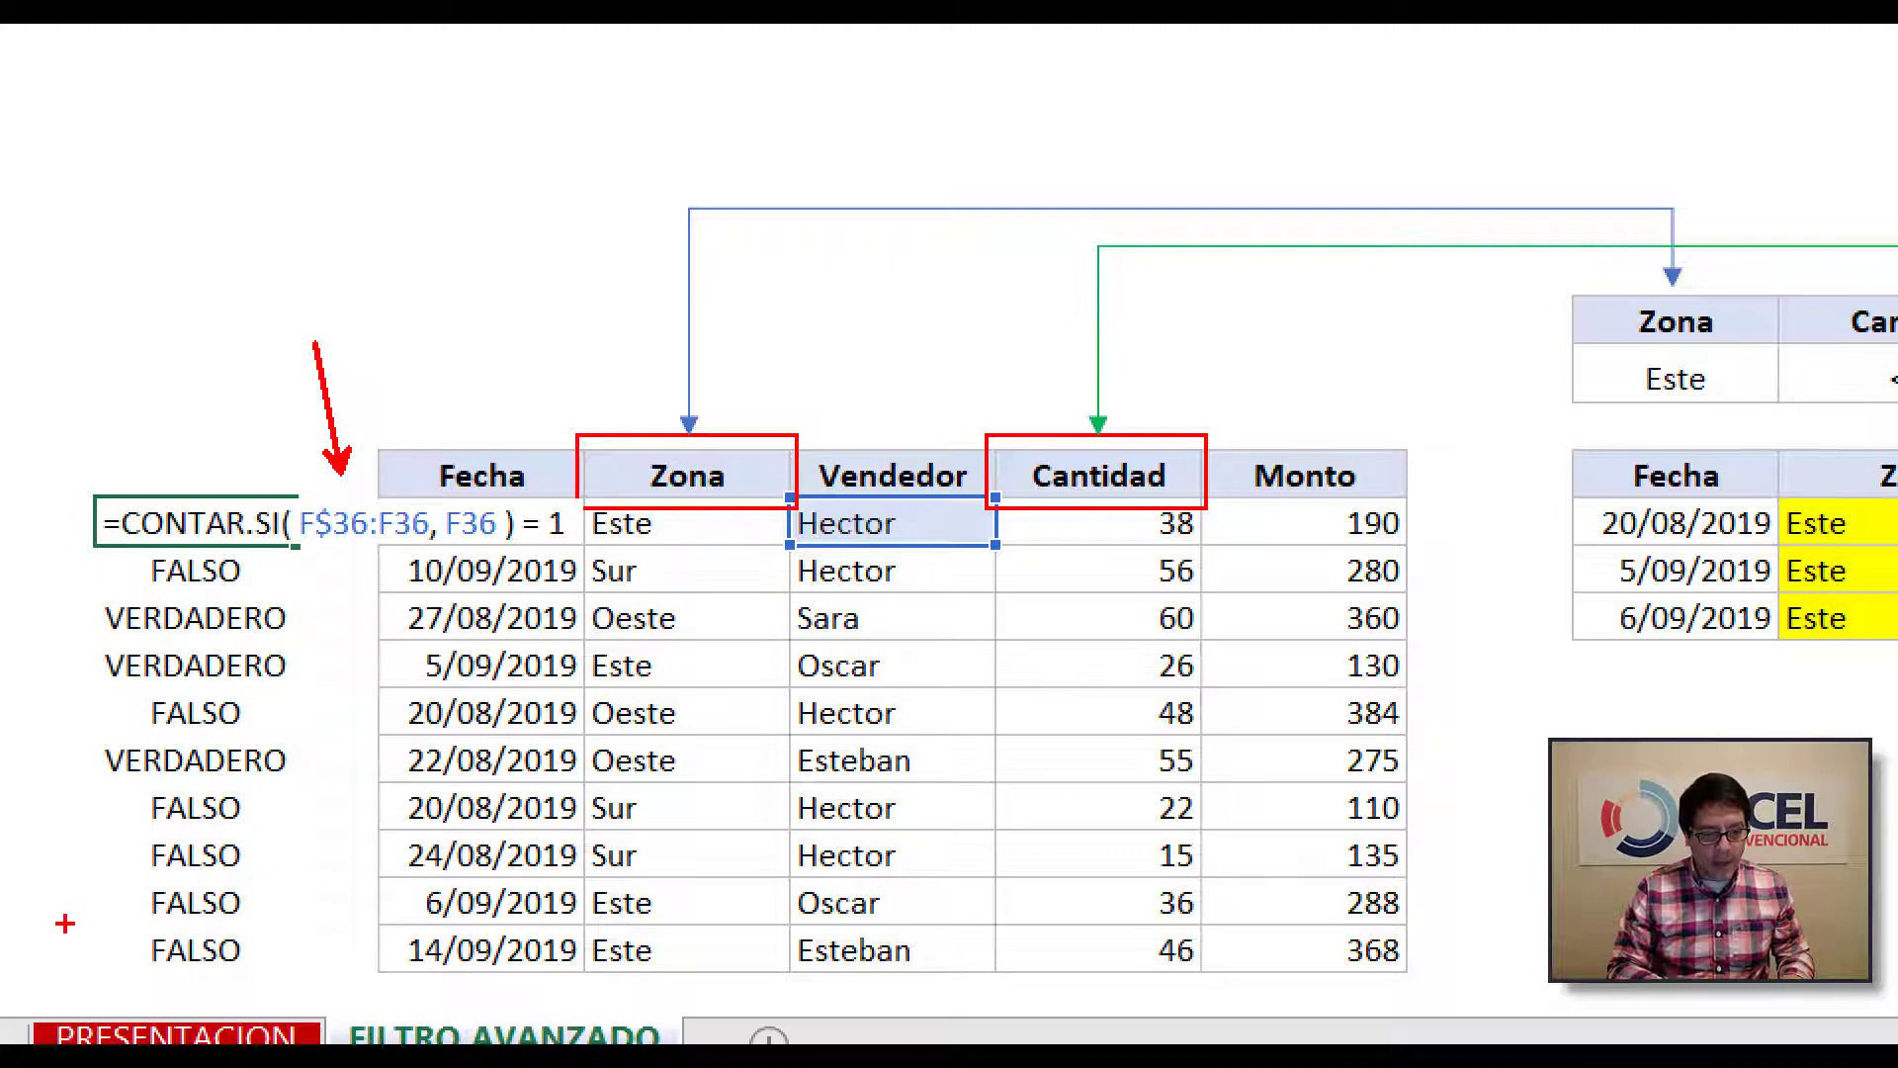
pyautogui.moveTo(64, 921)
pyautogui.mouseDown()
pyautogui.moveTo(118, 954)
pyautogui.moveTo(368, 996)
pyautogui.mouseUp()
pyautogui.press('Escape')
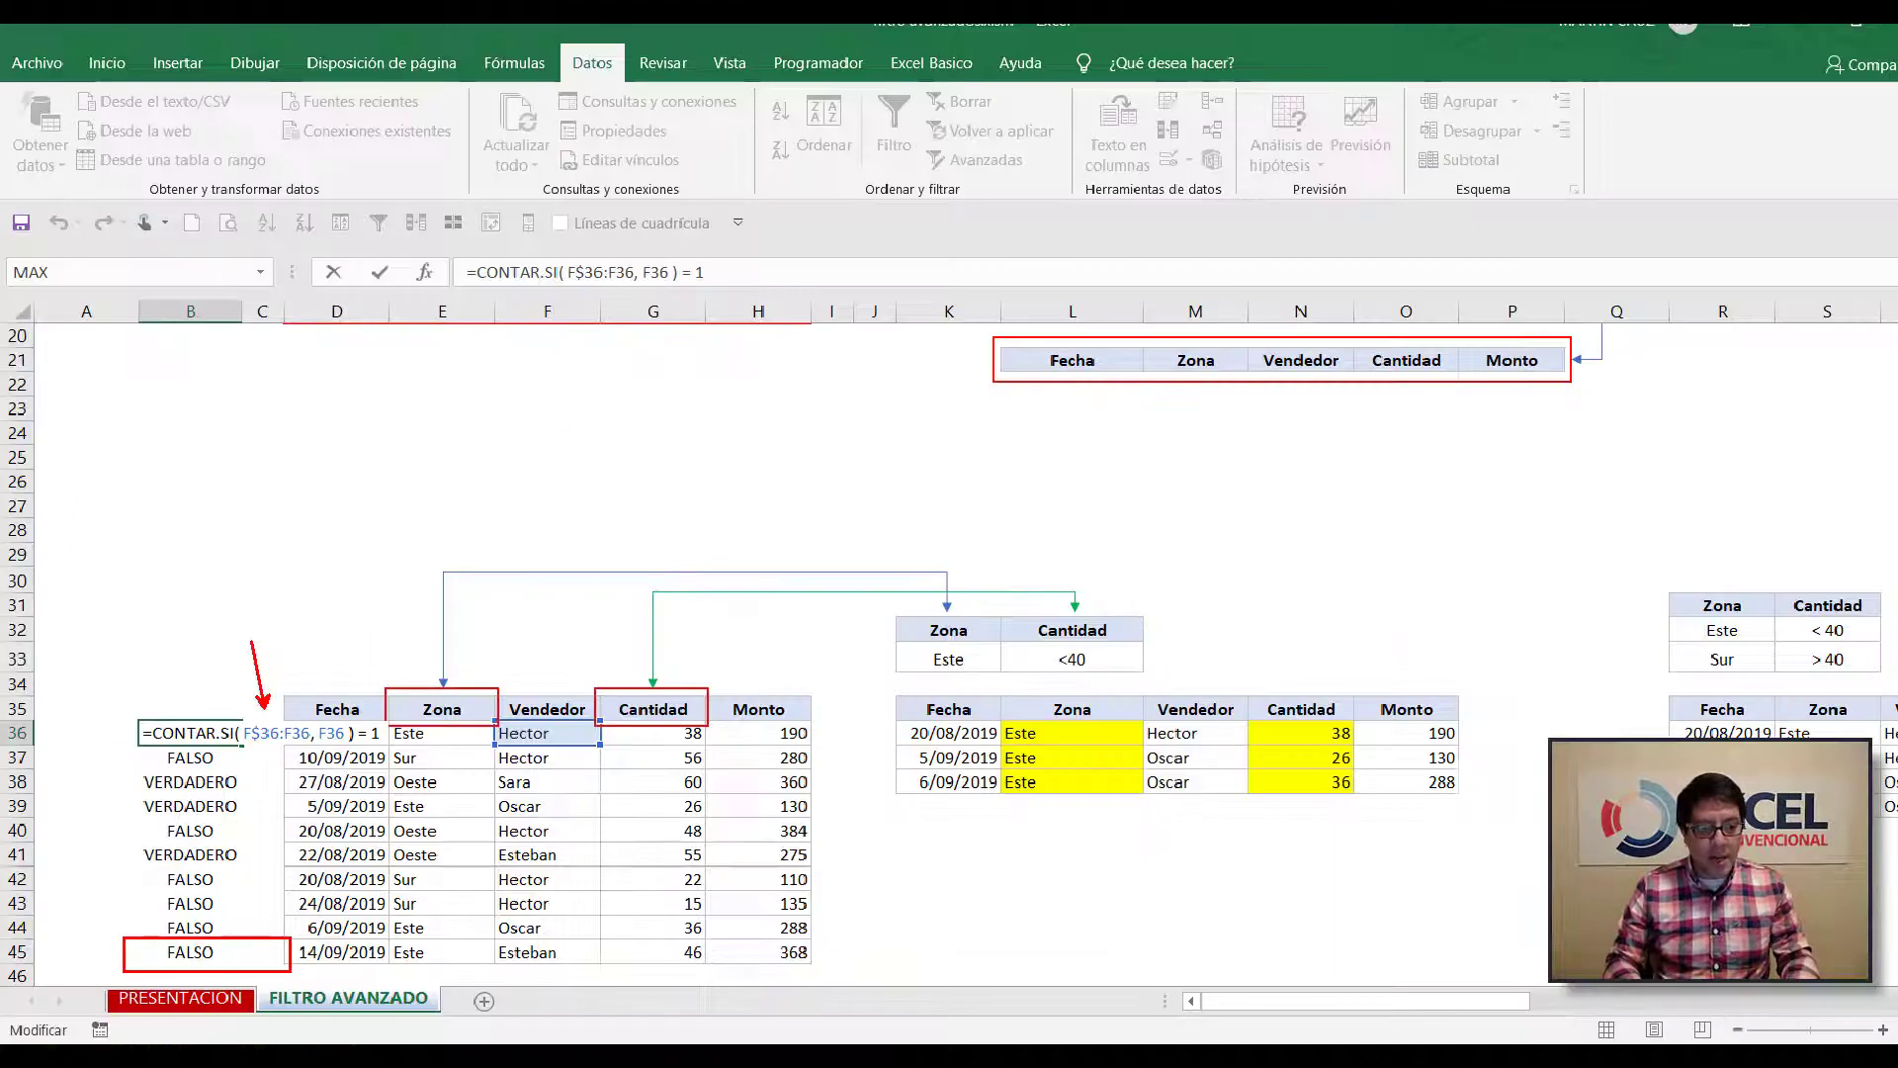
pyautogui.press('Escape')
# Inspect the expanded range referenced by the formula in B45, then return to B36
pyautogui.hotkey('ctrl', 'Down')
pyautogui.press('F2')
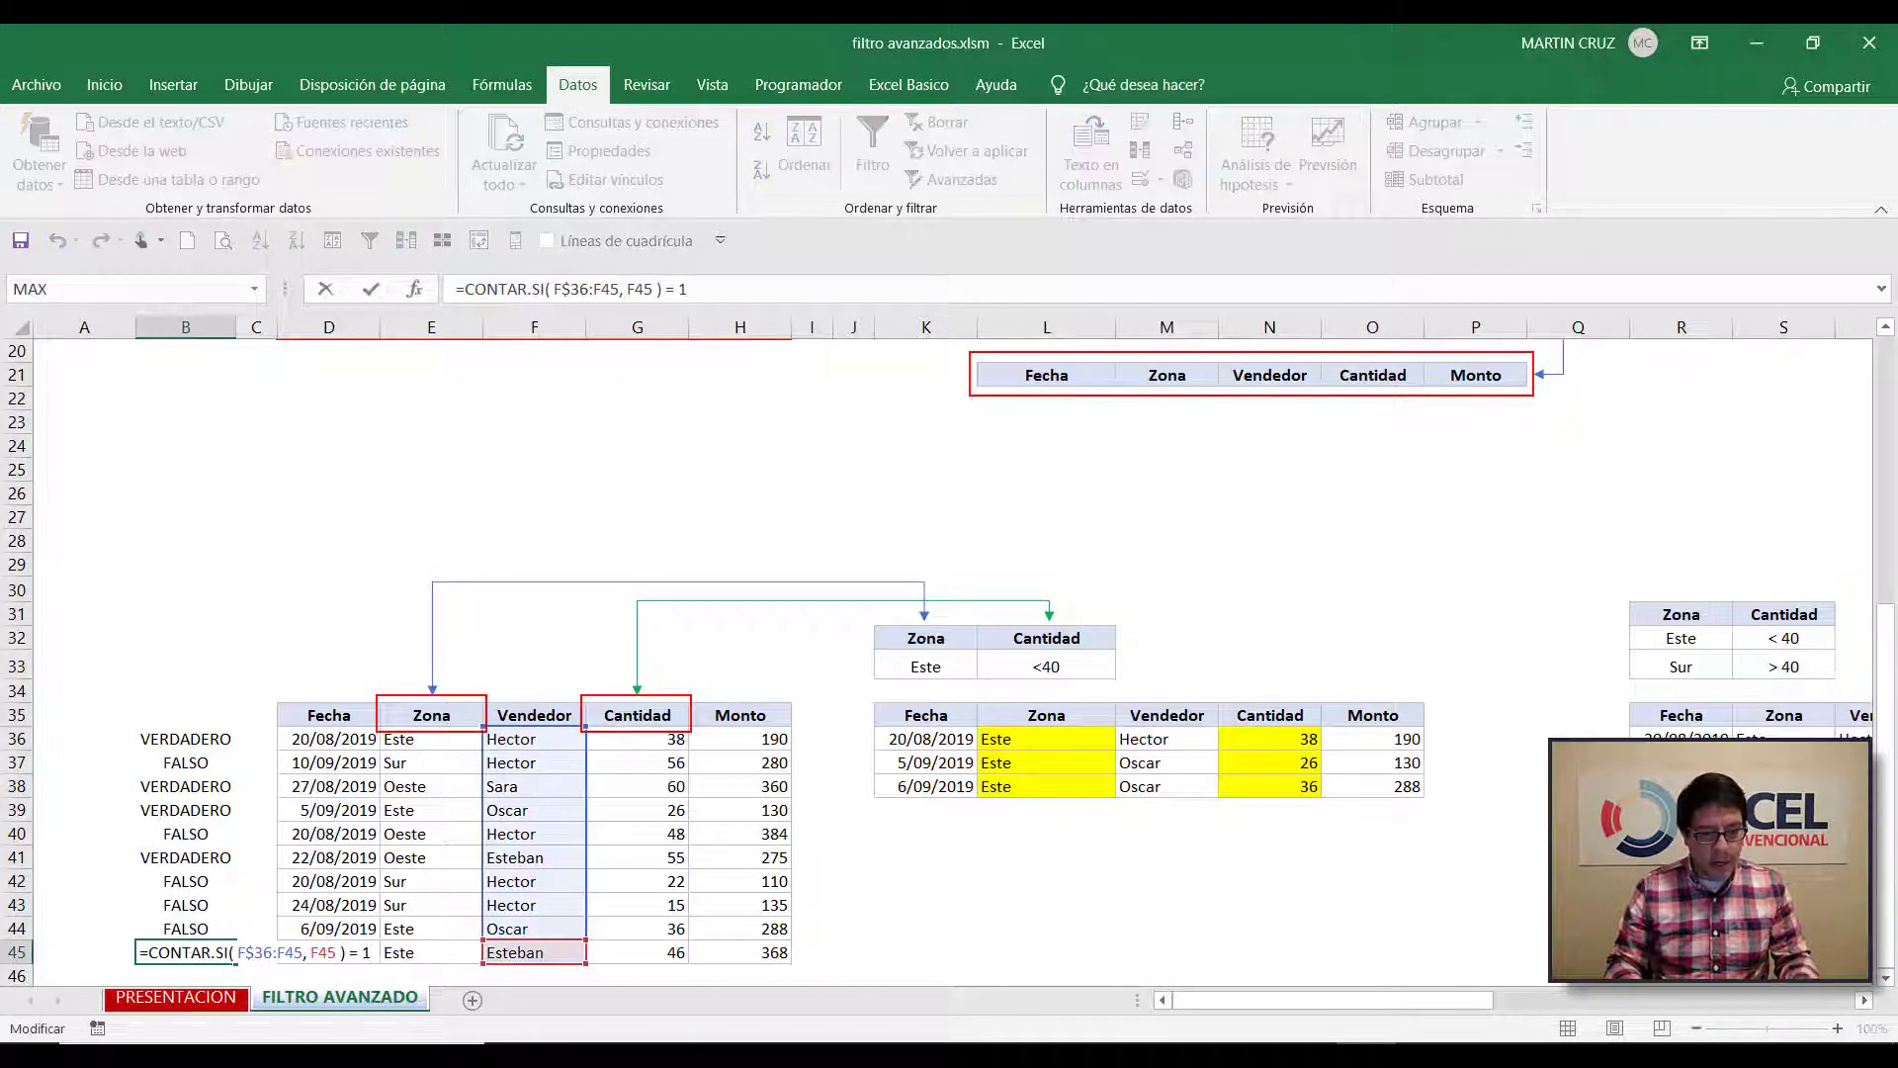
pyautogui.hotkey('ctrl', '1')
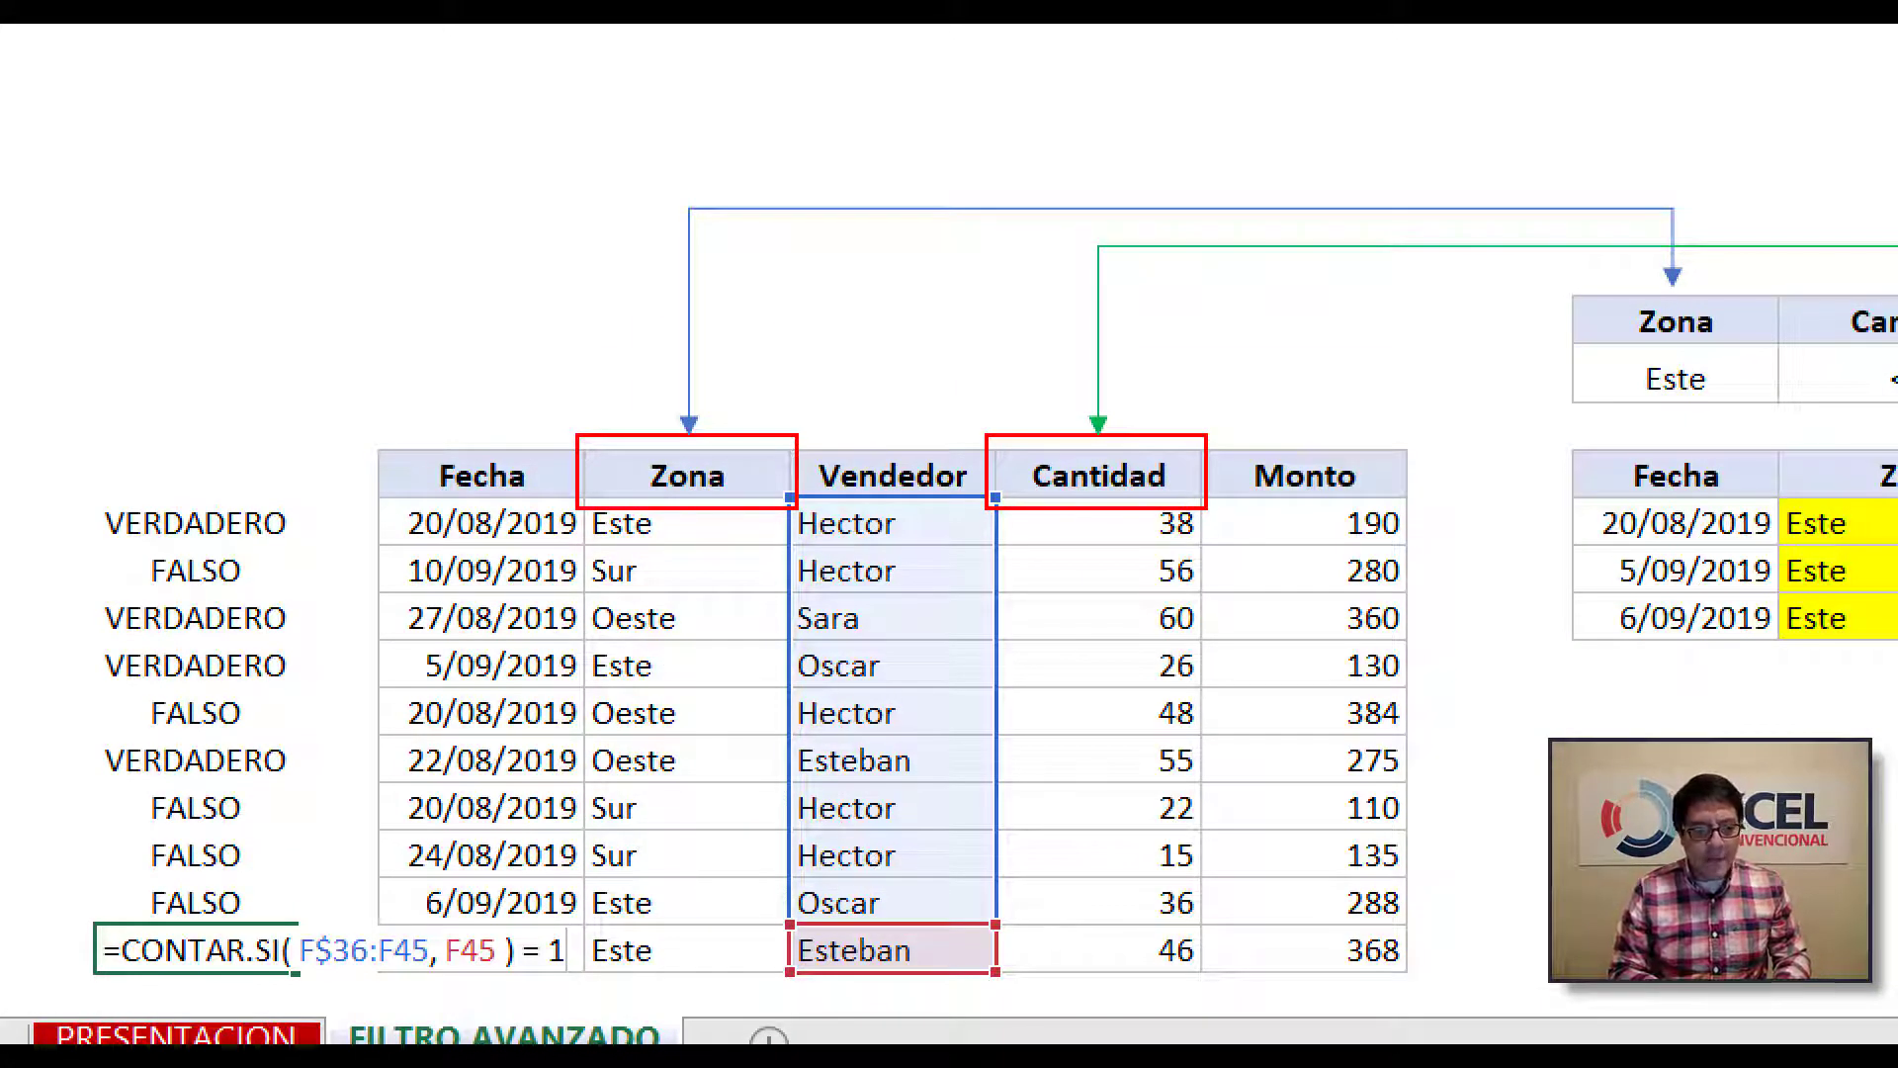
pyautogui.press('Escape')
pyautogui.press('Up')
pyautogui.press('Up')
pyautogui.press('Up')
pyautogui.press('Up')
pyautogui.press('Up')
pyautogui.press('Up')
pyautogui.press('Up')
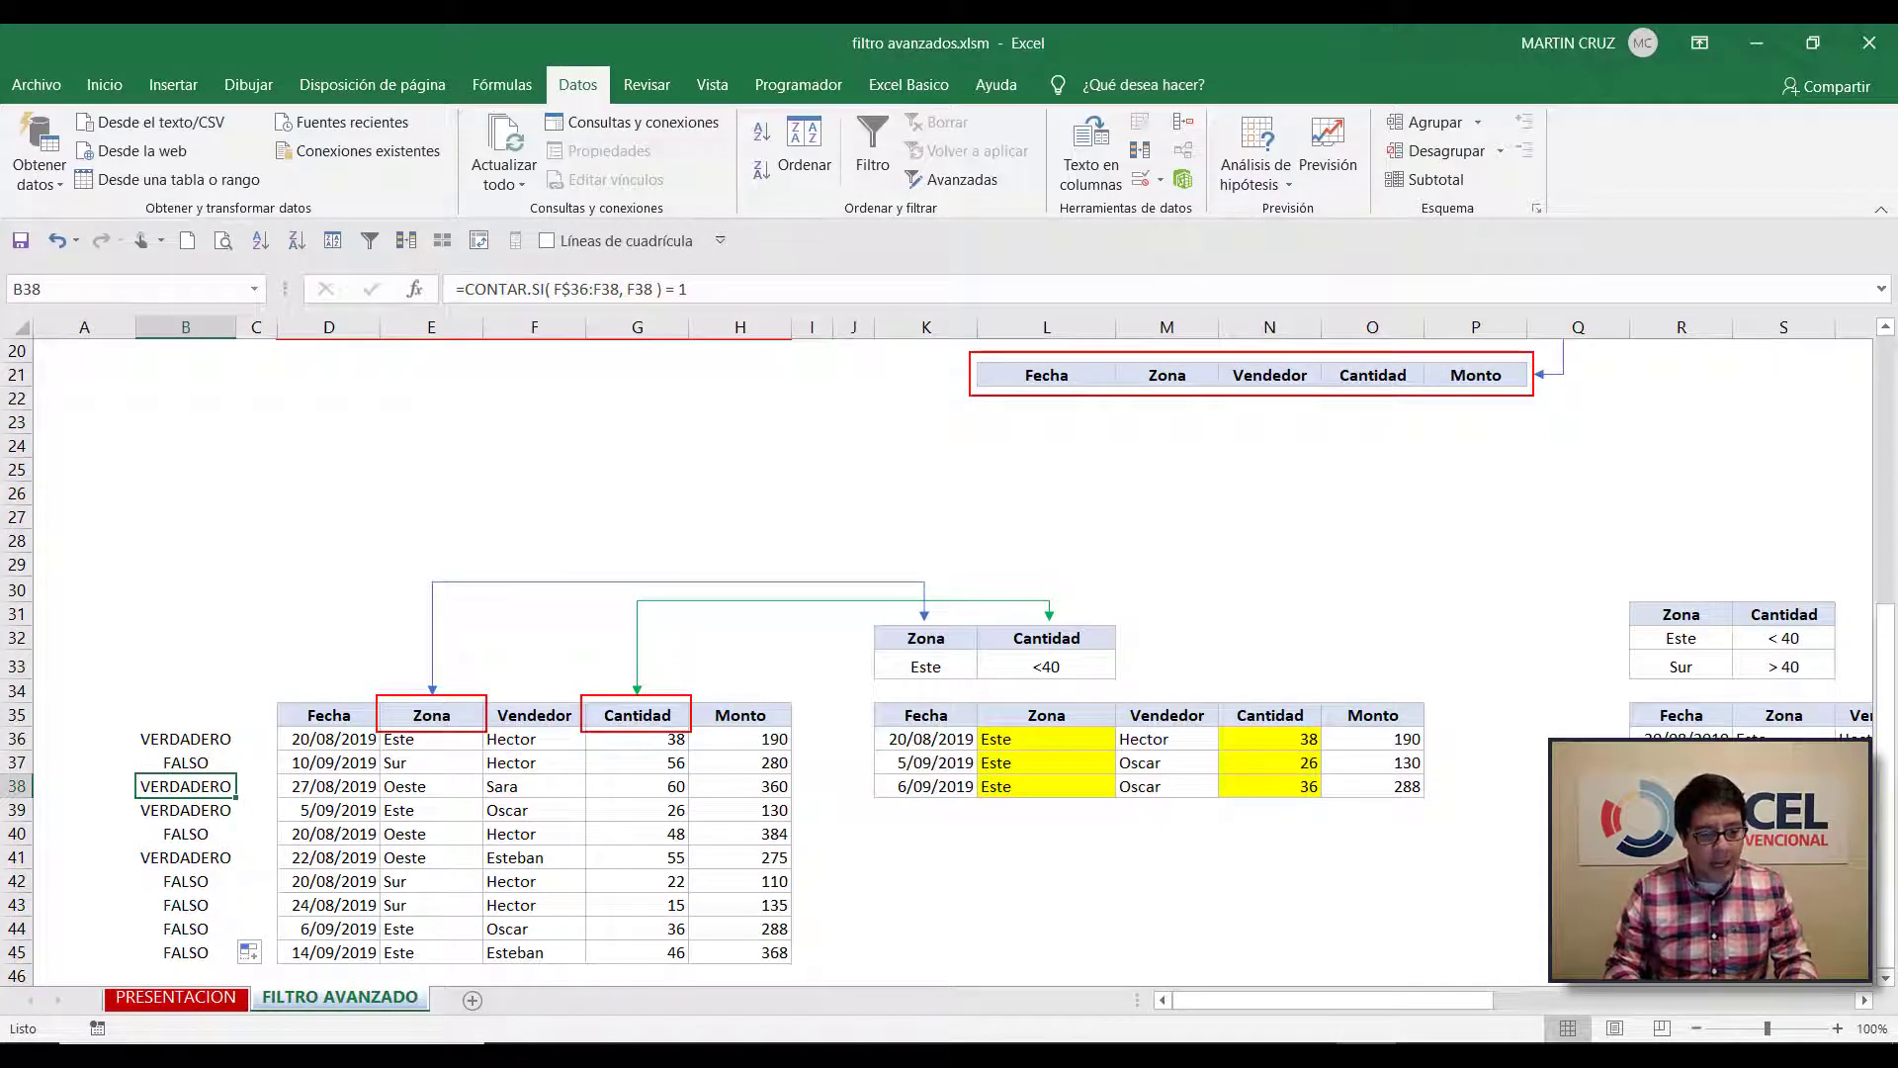
pyautogui.press('Up')
pyautogui.press('Up')
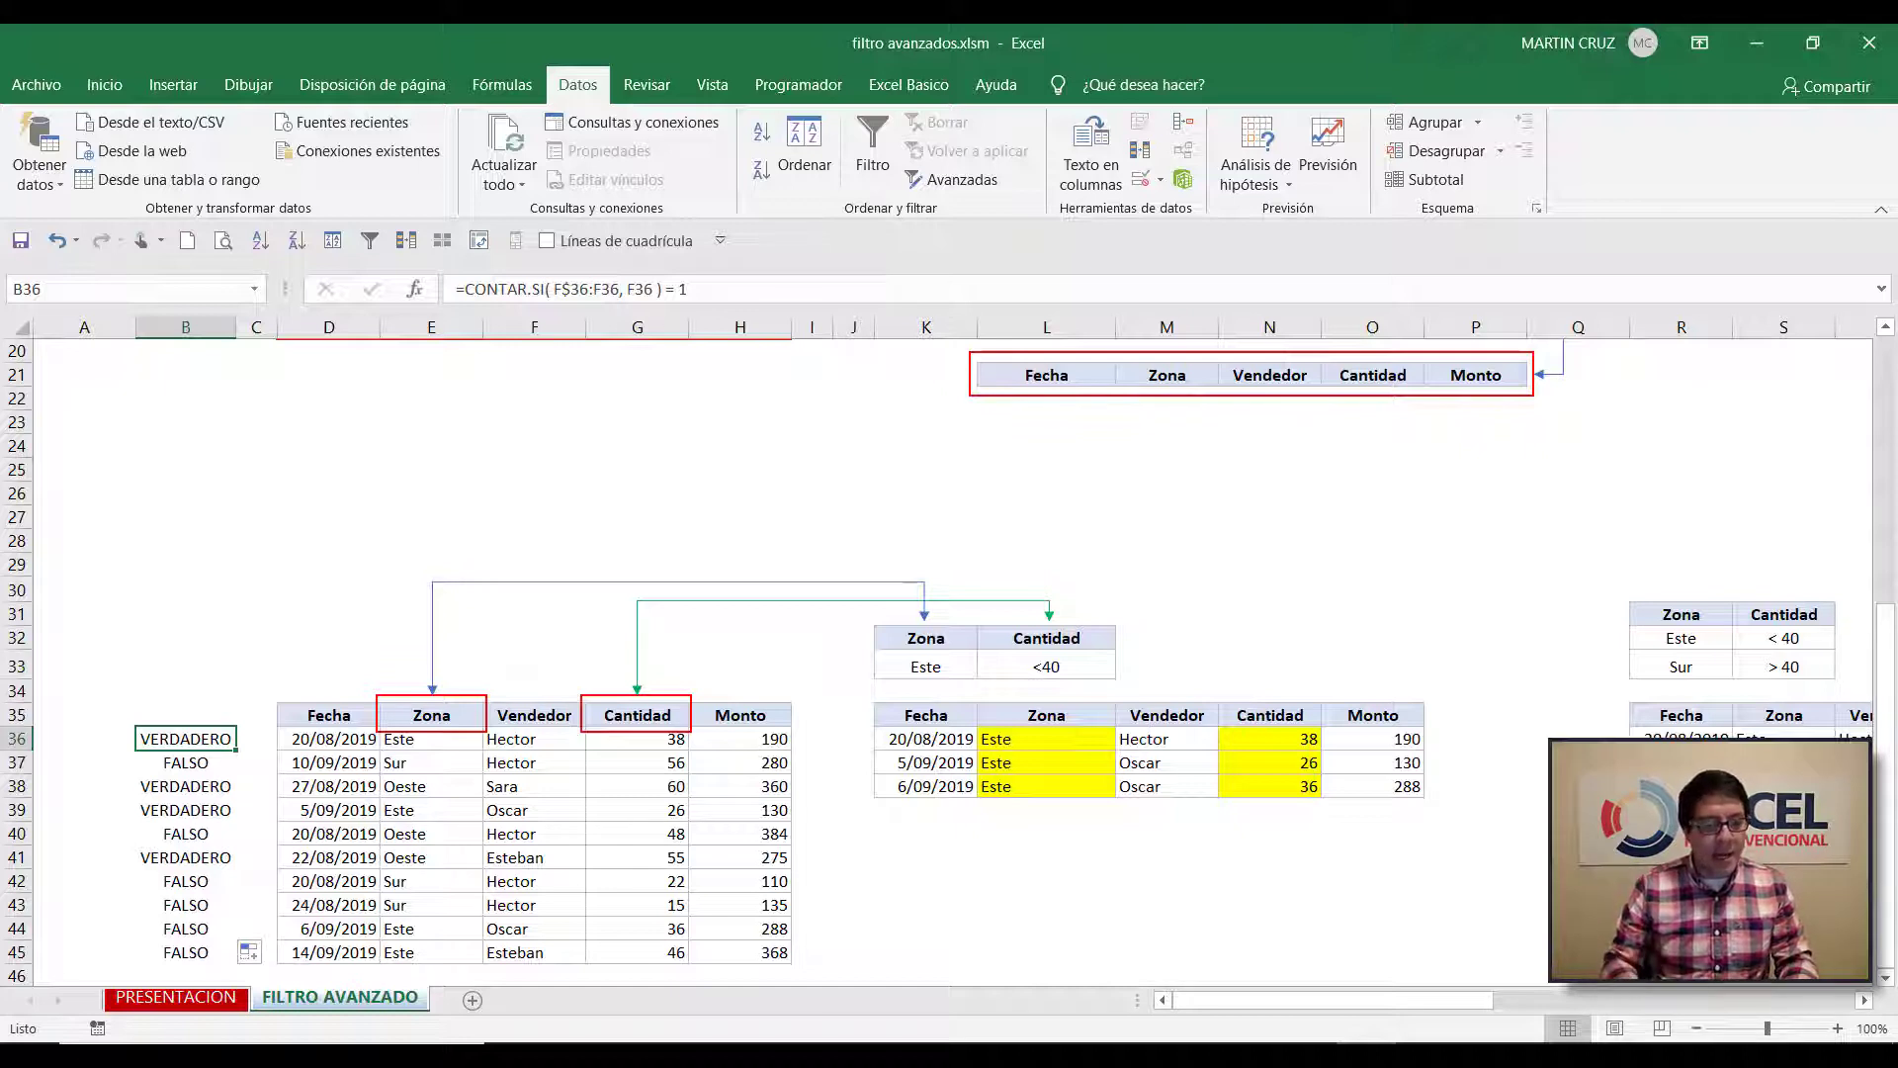
# Check the formula in B37 and compare the test results against the sellers down to B41
pyautogui.press('Down')
pyautogui.press('F2')
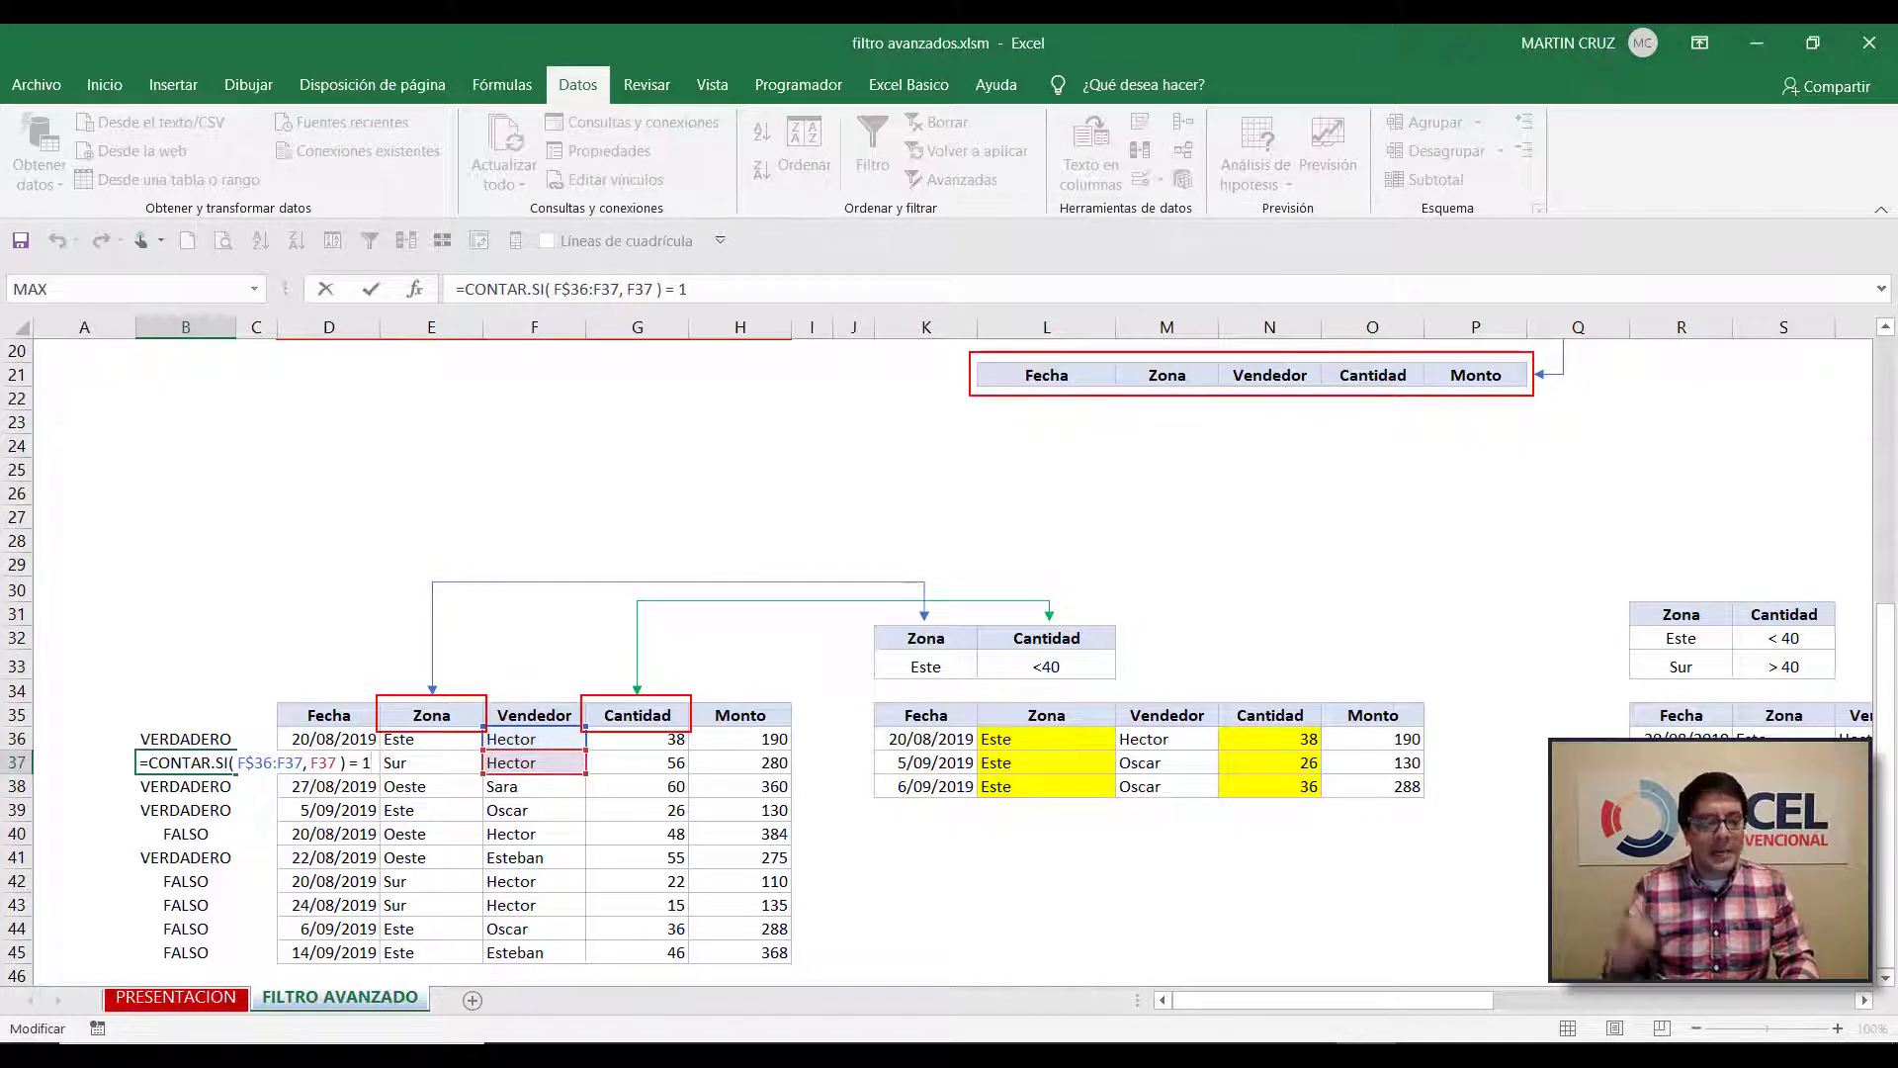
pyautogui.hotkey('ctrl', 'Return')
pyautogui.press('Up')
pyautogui.press('Down')
pyautogui.press('Down')
pyautogui.press('Down')
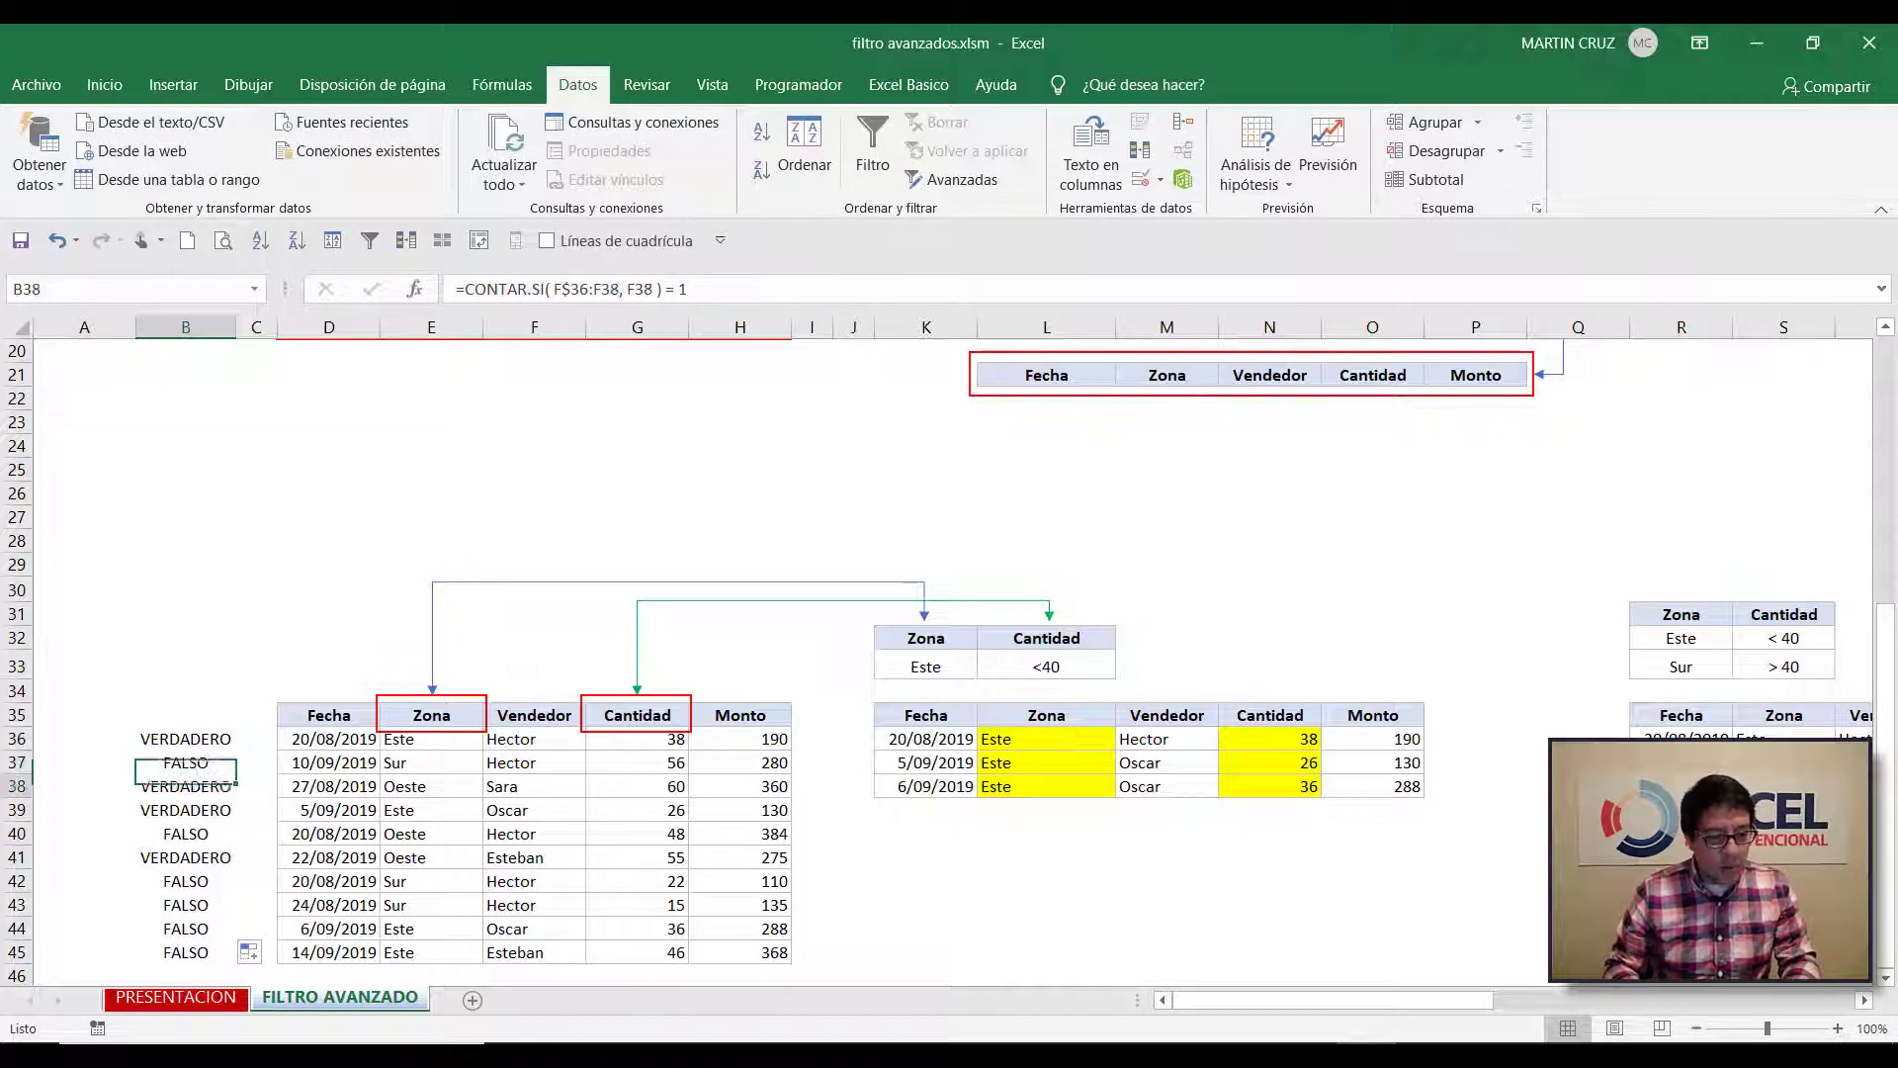
pyautogui.press('Down')
pyautogui.press('Down')
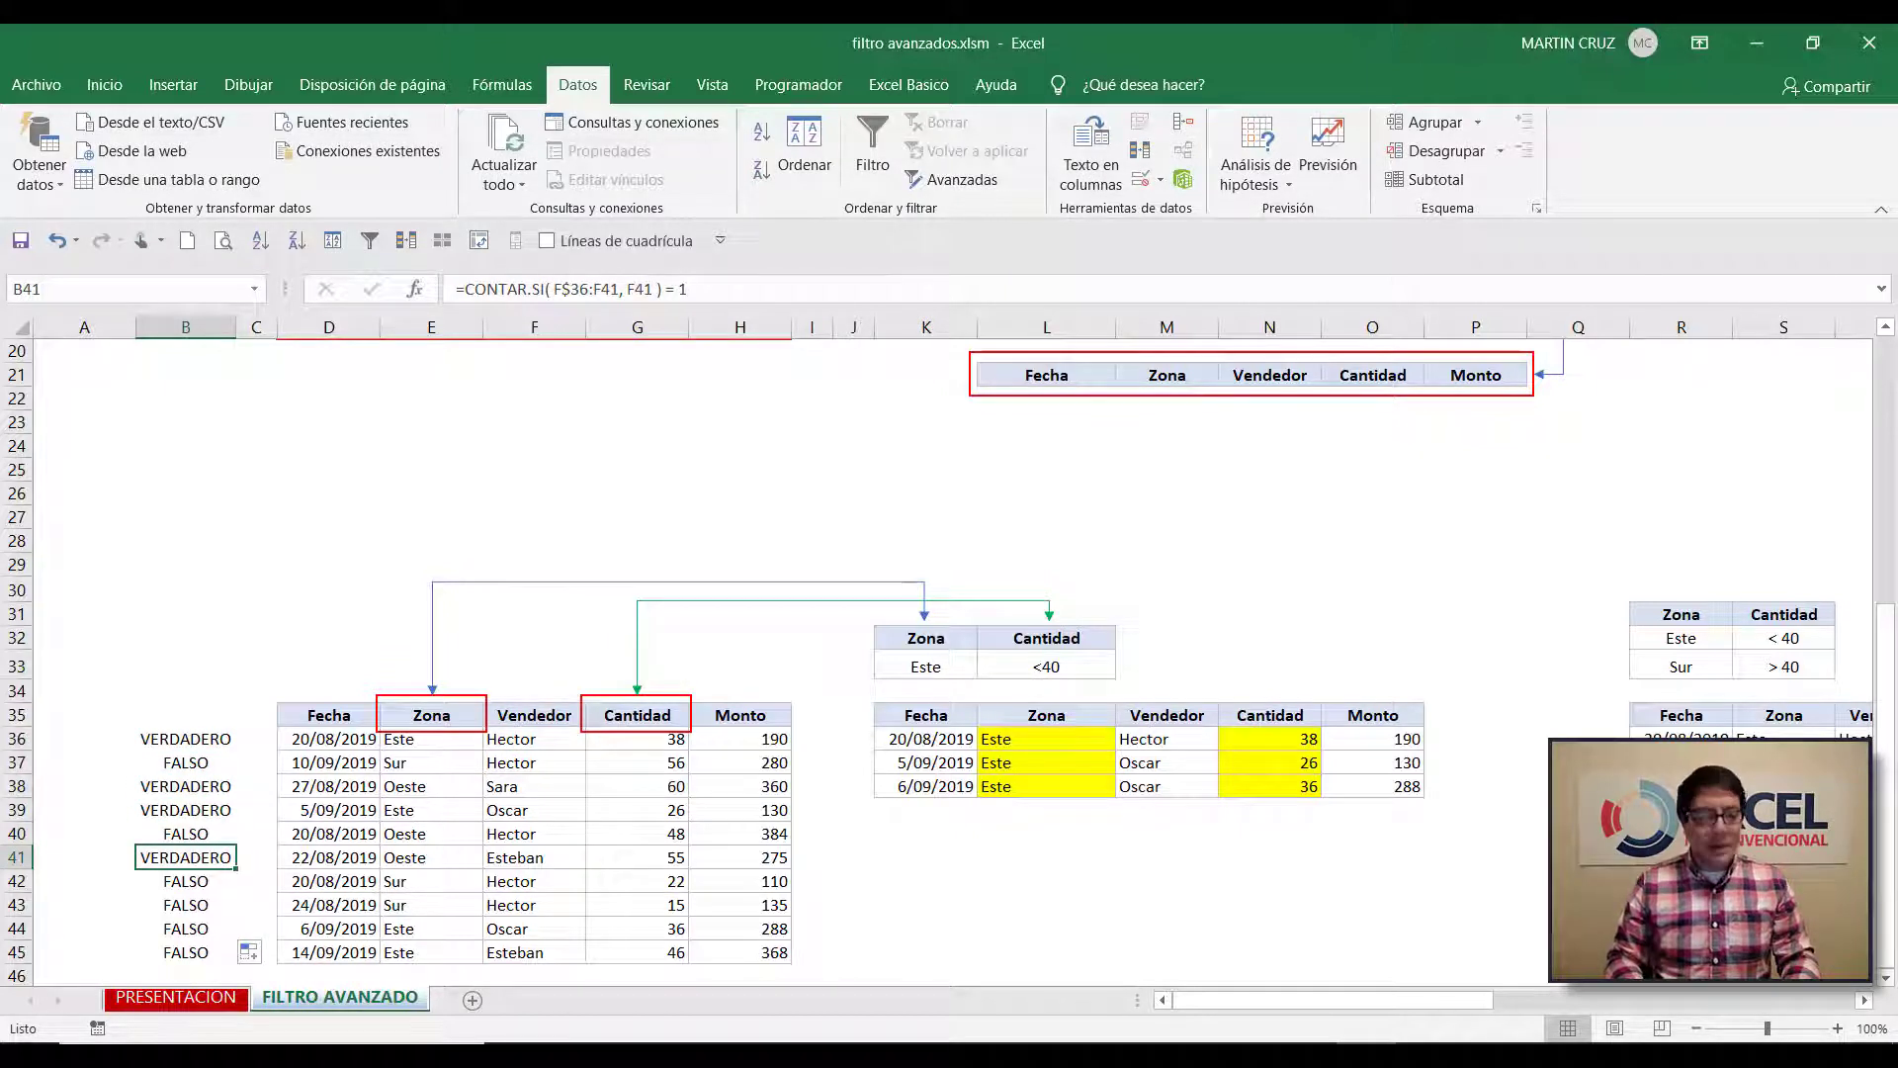
pyautogui.press('Up')
pyautogui.press('Up')
pyautogui.press('Up')
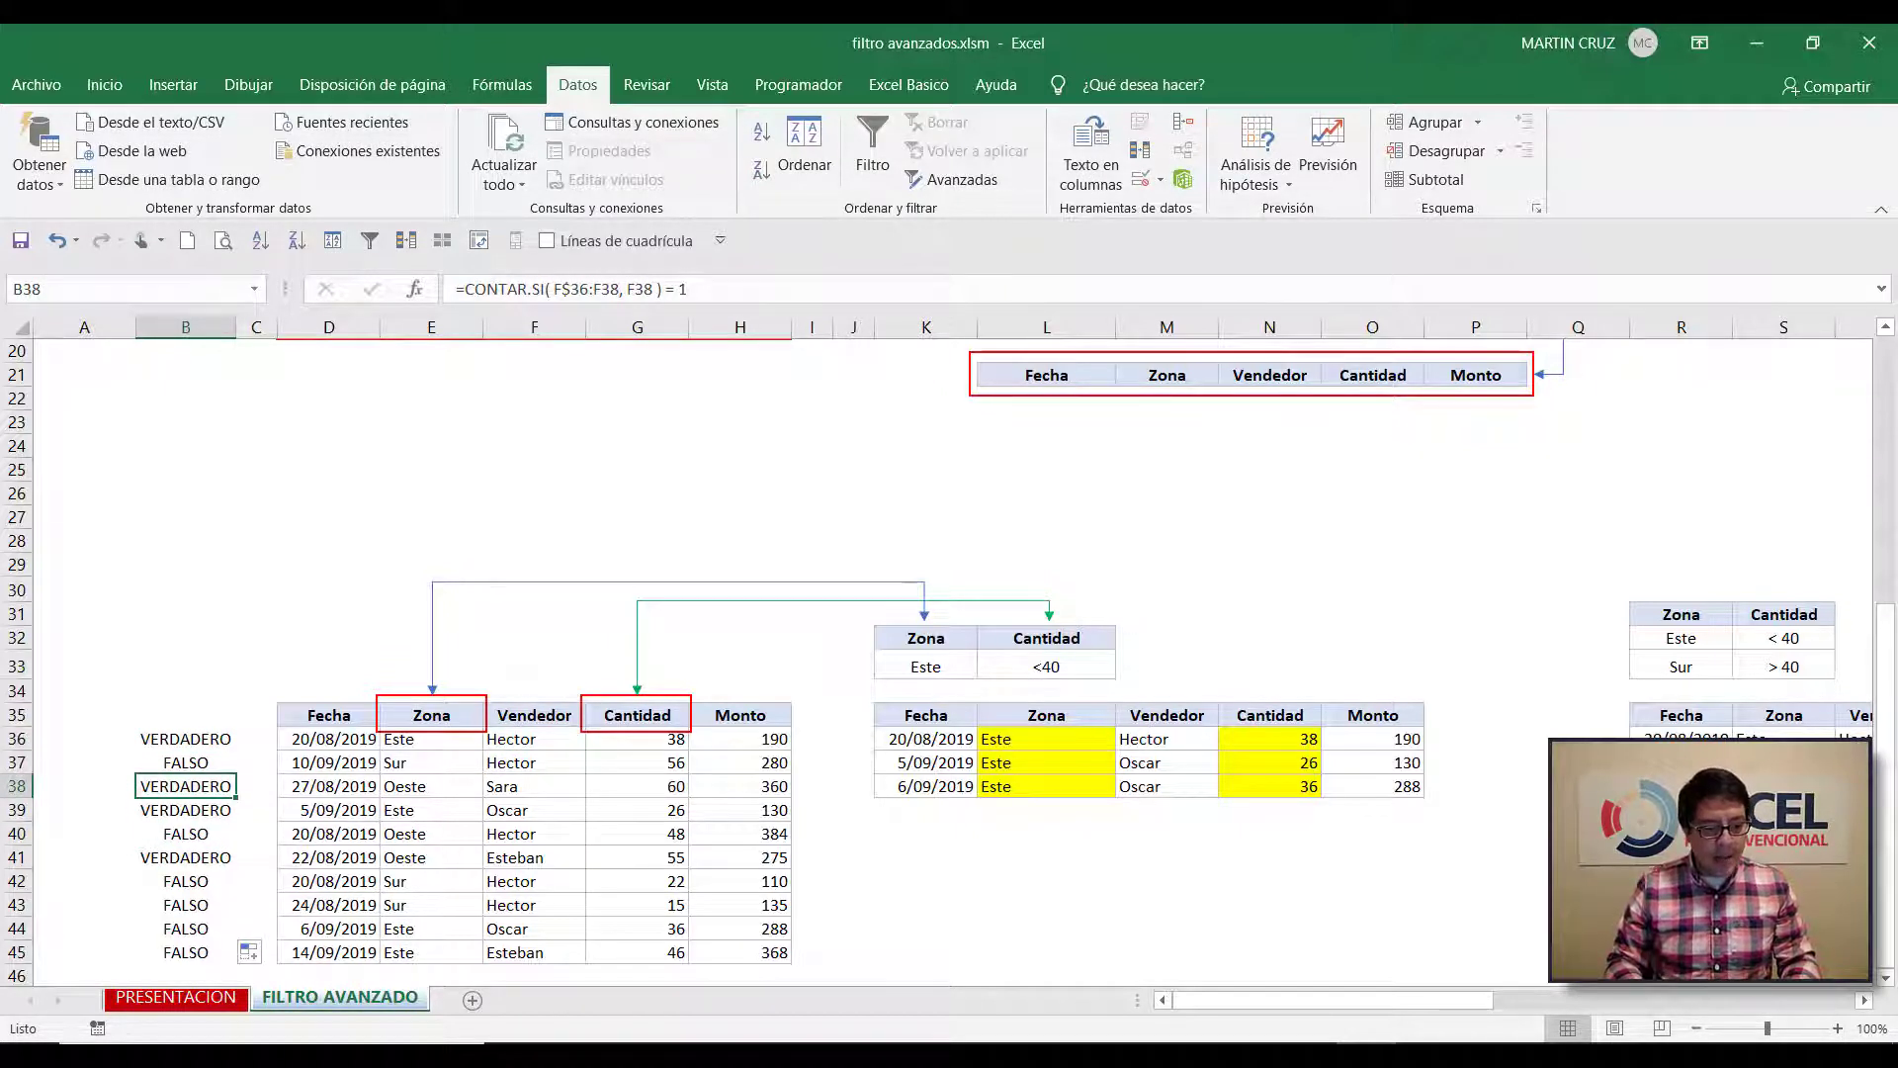
pyautogui.press('Down')
pyautogui.press('Down')
pyautogui.press('Down')
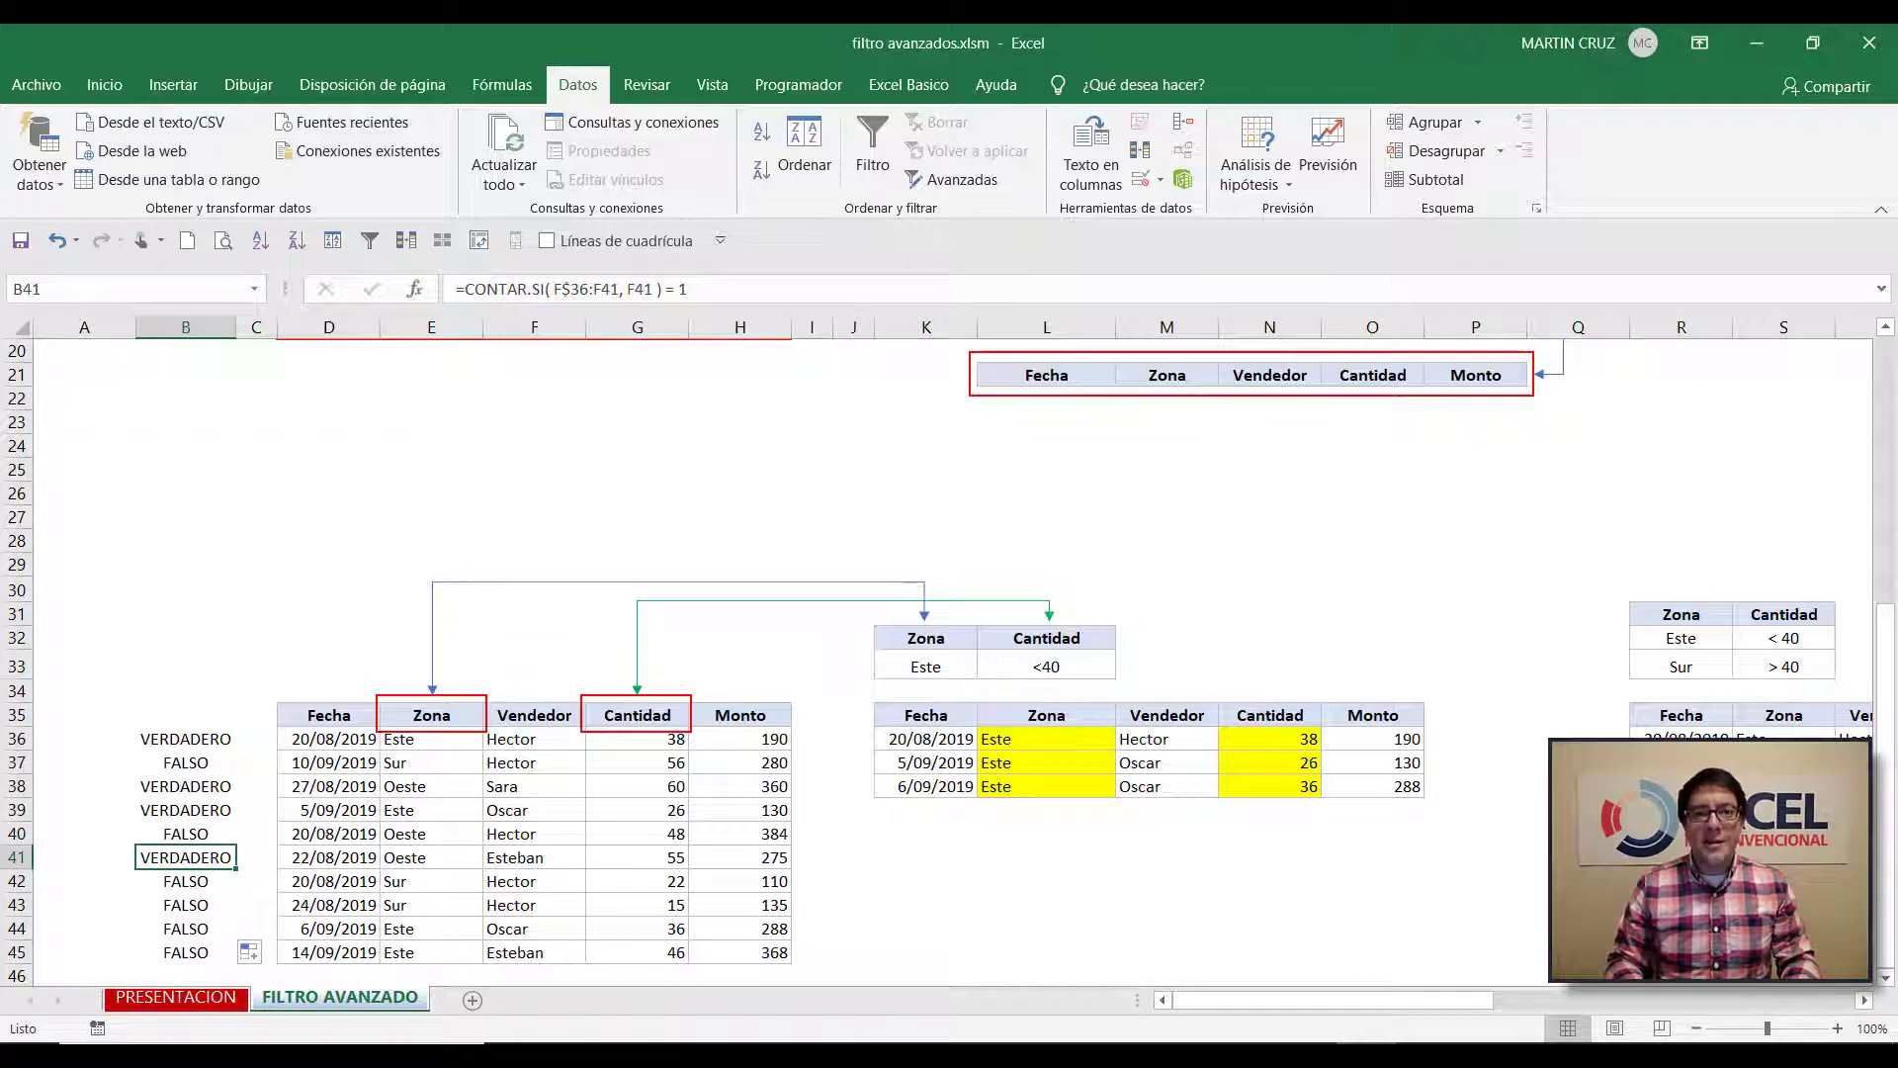
# Review the Fórmula criterion in AF32:AF33 and the output headers starting at AF35
pyautogui.press('Right')
pyautogui.press('Right')
pyautogui.press('Right')
pyautogui.press('Right')
pyautogui.press('Right')
pyautogui.press('Right')
pyautogui.press('Right')
pyautogui.press('Right')
pyautogui.press('Right')
pyautogui.press('Right')
pyautogui.press('Right')
pyautogui.press('Right')
pyautogui.press('Right')
pyautogui.press('Right')
pyautogui.press('Right')
pyautogui.press('Right')
pyautogui.press('Right')
pyautogui.press('Right')
pyautogui.press('Right')
pyautogui.press('Right')
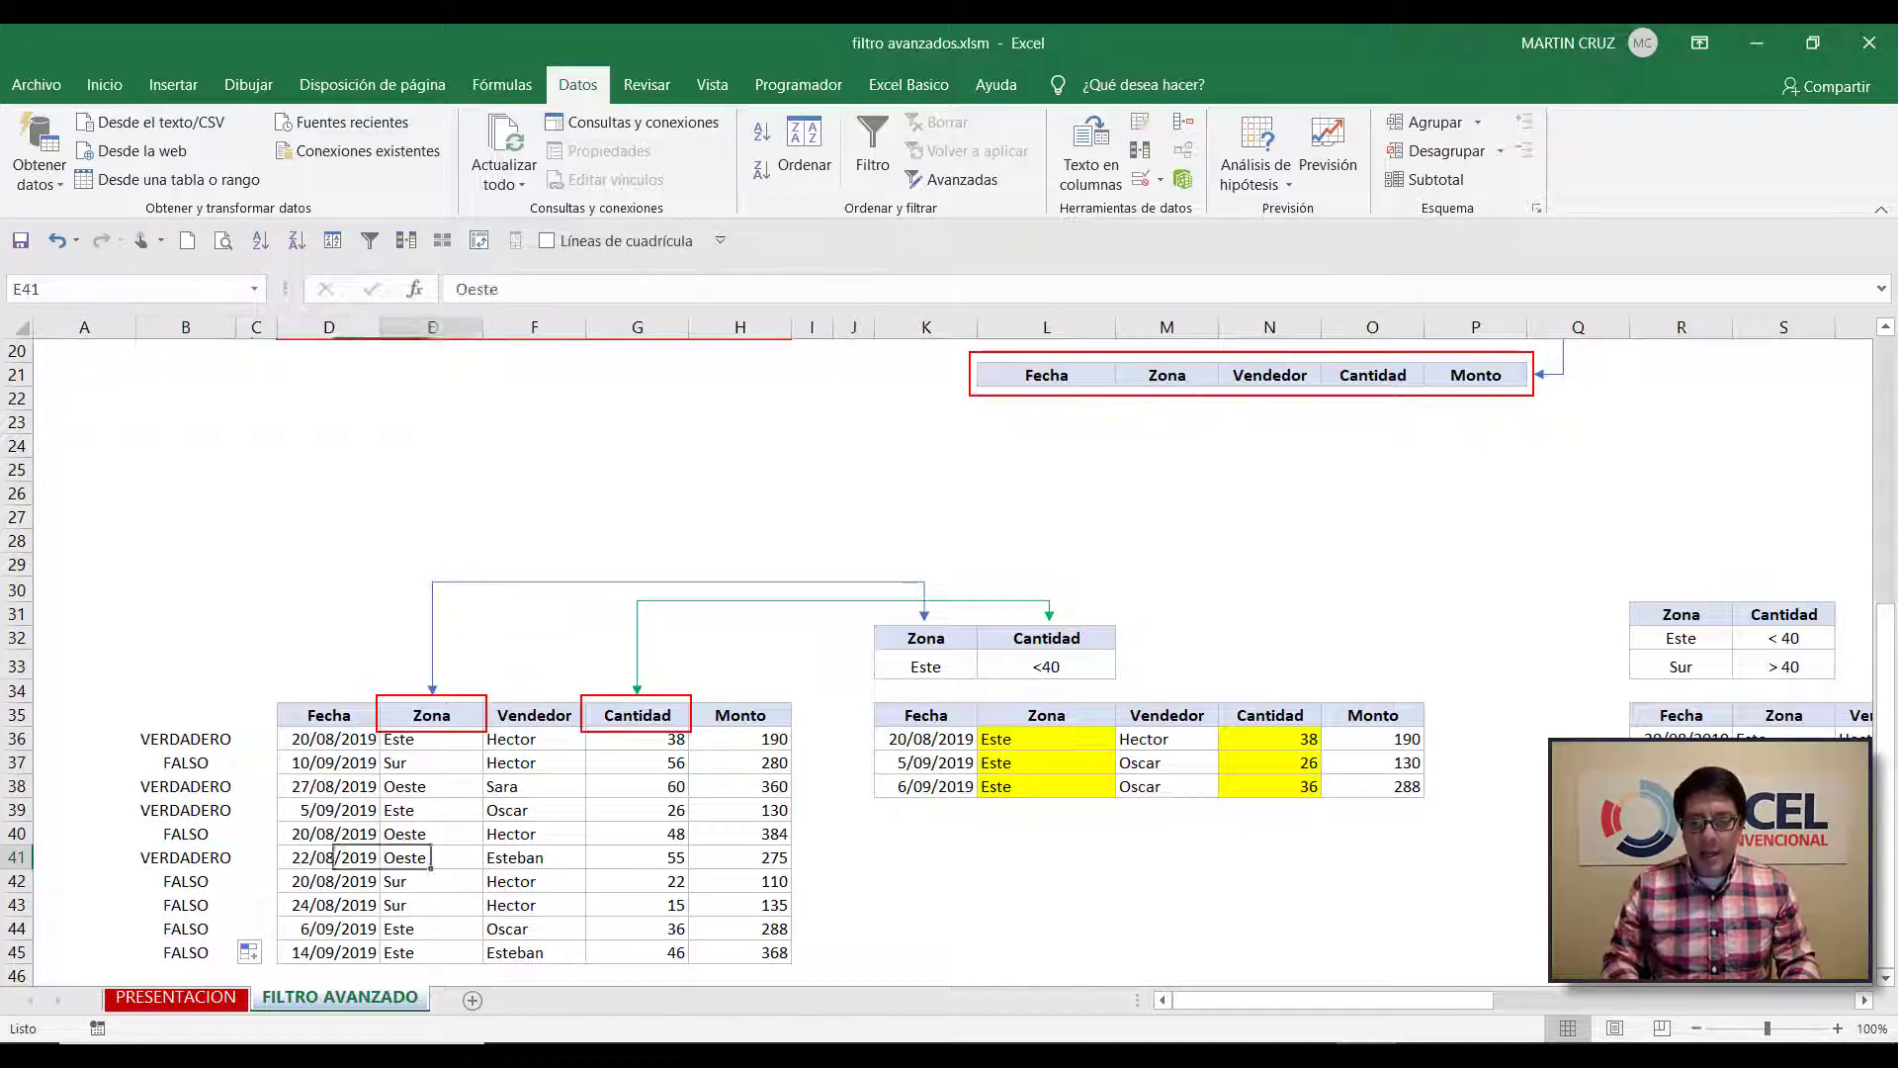
pyautogui.press('Right')
pyautogui.press('Right')
pyautogui.press('Right')
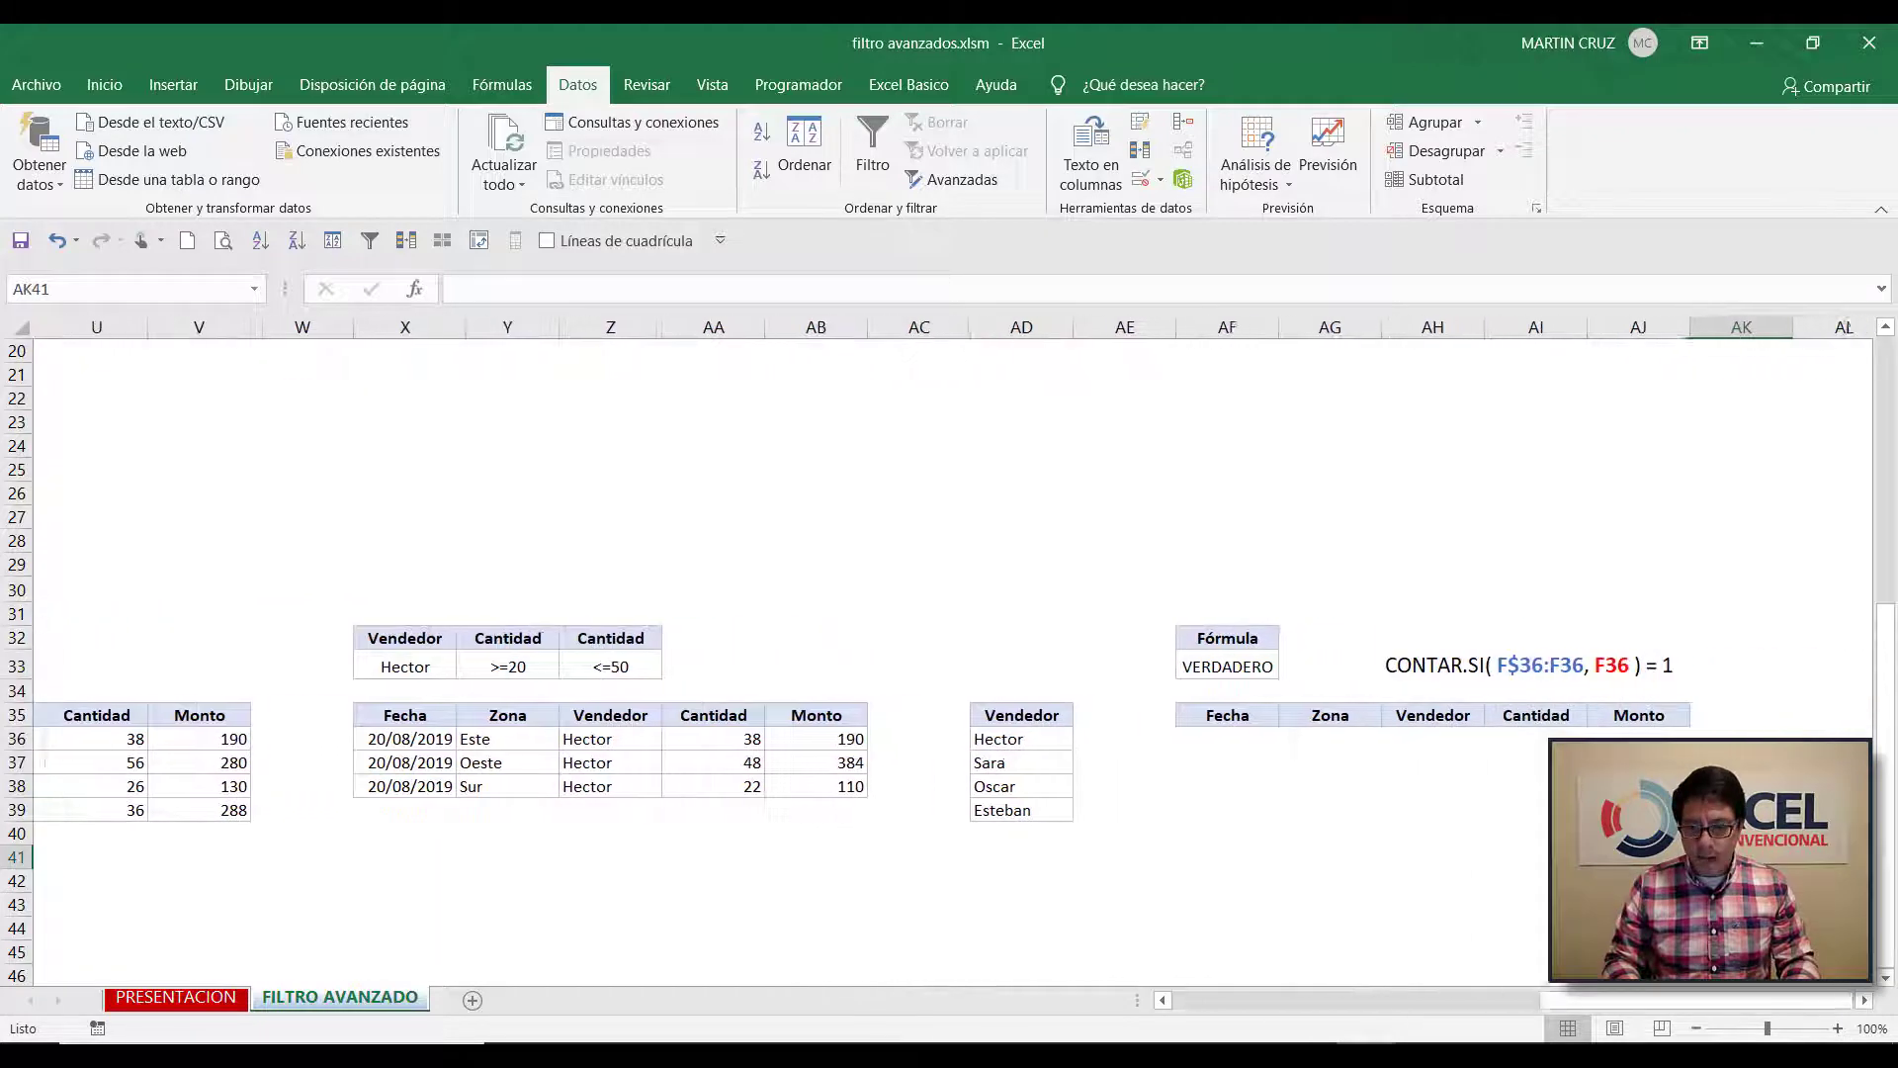
pyautogui.hotkey('ctrl', 'Up')
pyautogui.hotkey('ctrl', 'Left')
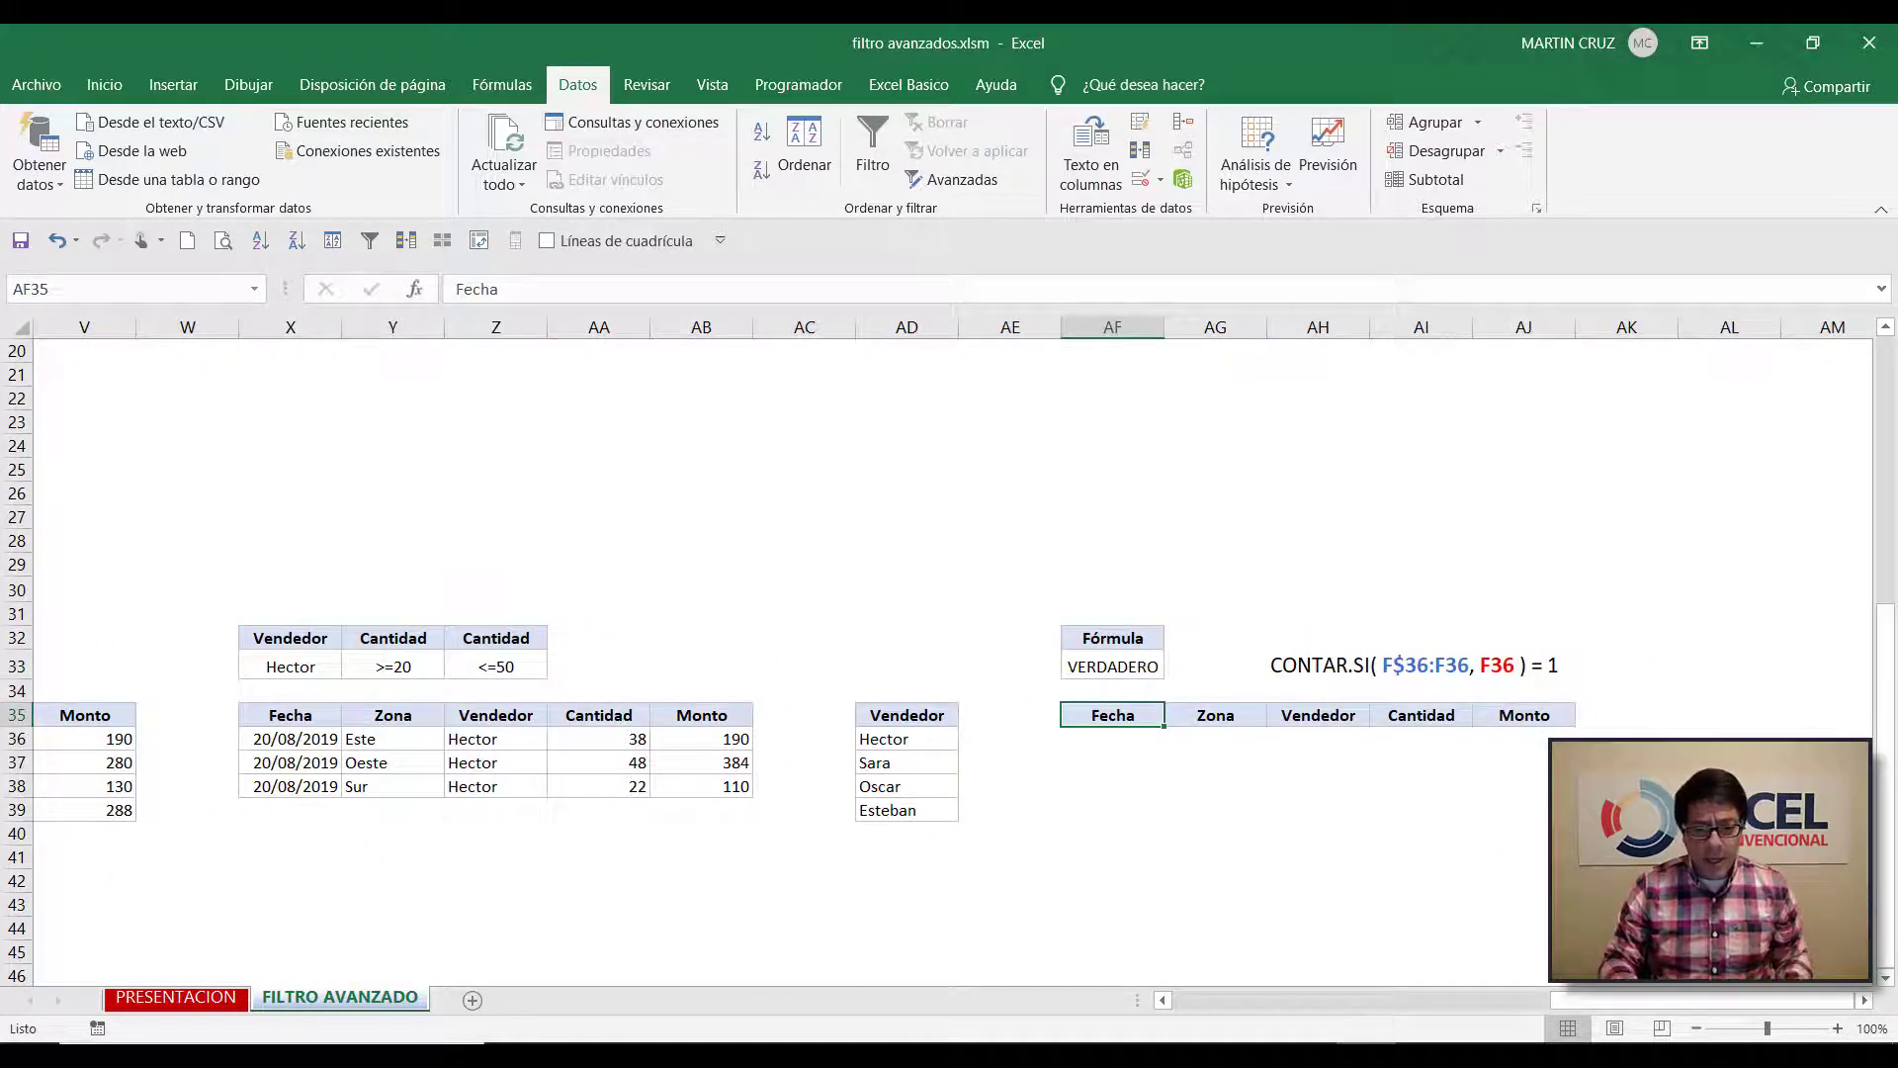
# Start an advanced filter from D36 on the list D35:H45, with the results copied to another location
pyautogui.press('Up')
pyautogui.hotkey('ctrl', 'Left')
pyautogui.press('Right')
pyautogui.press('Right')
pyautogui.press('Right')
pyautogui.press('Down')
pyautogui.press('Down')
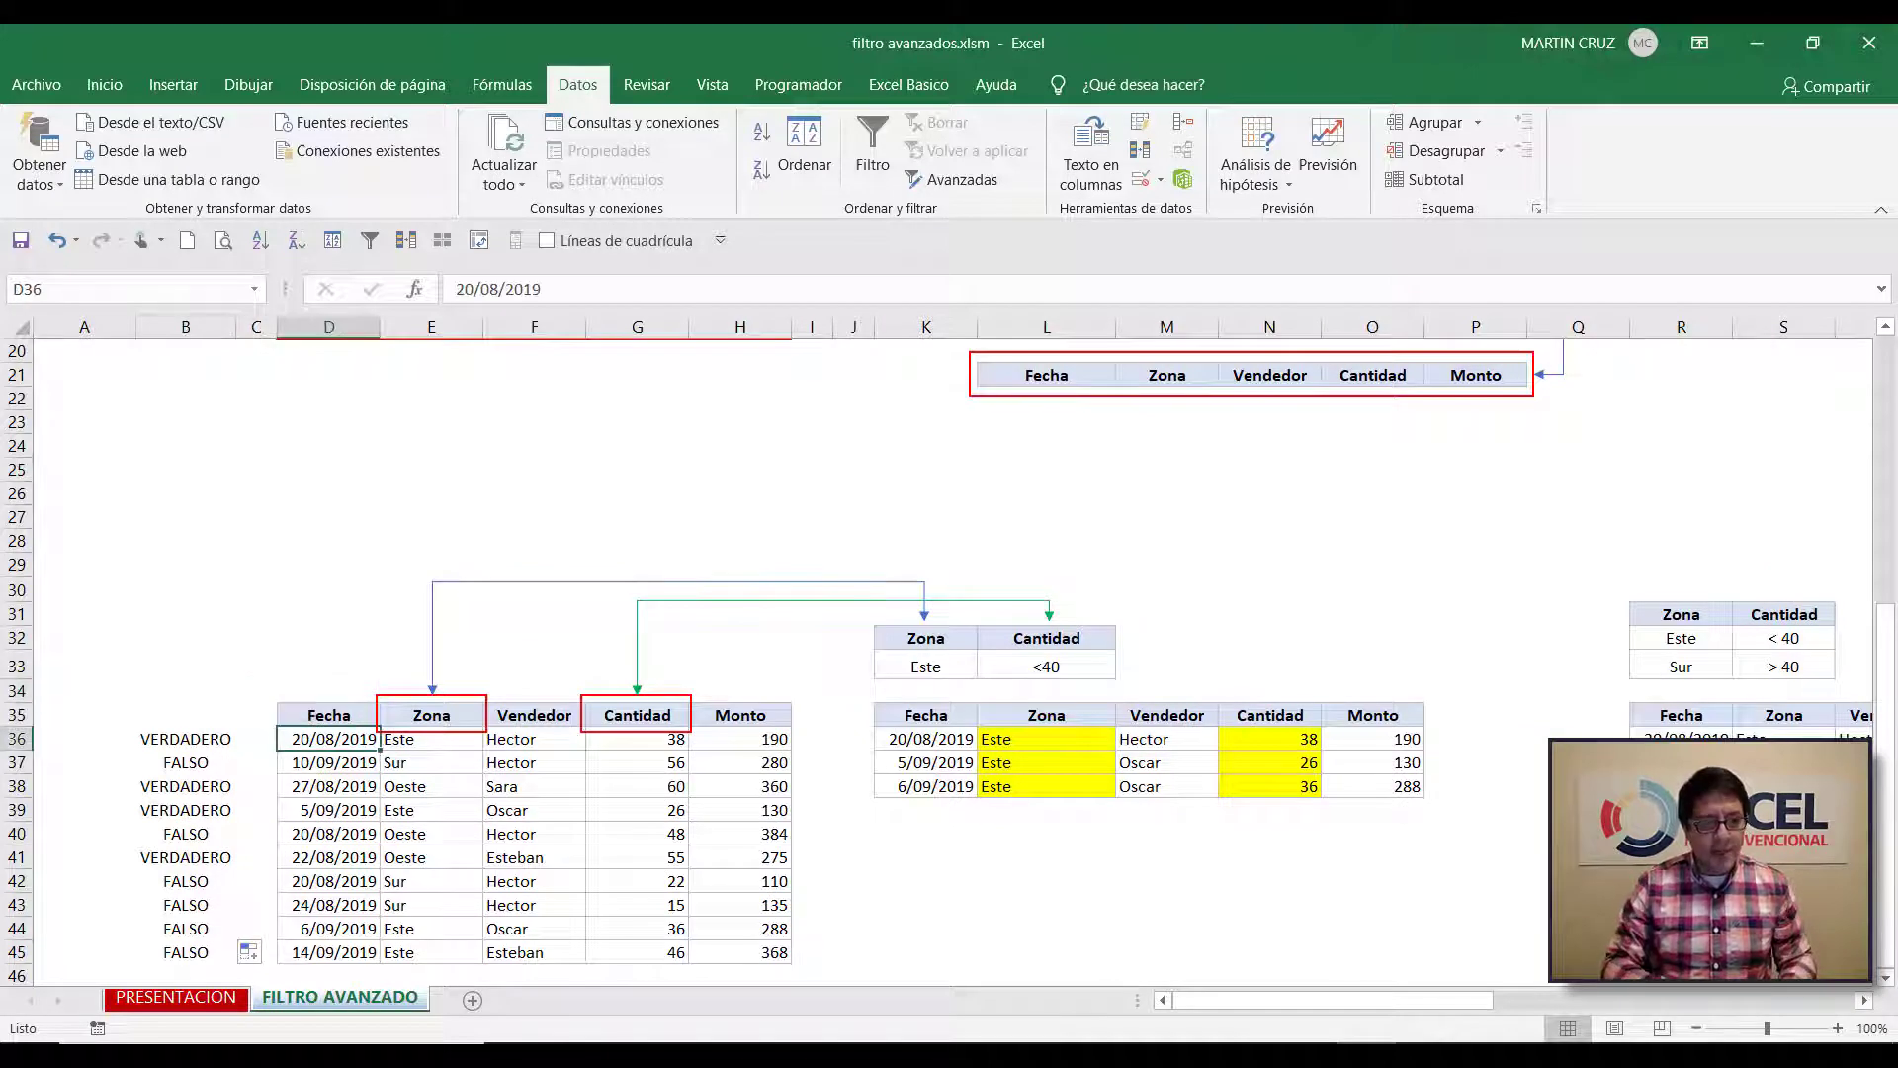
pyautogui.click(979, 188)
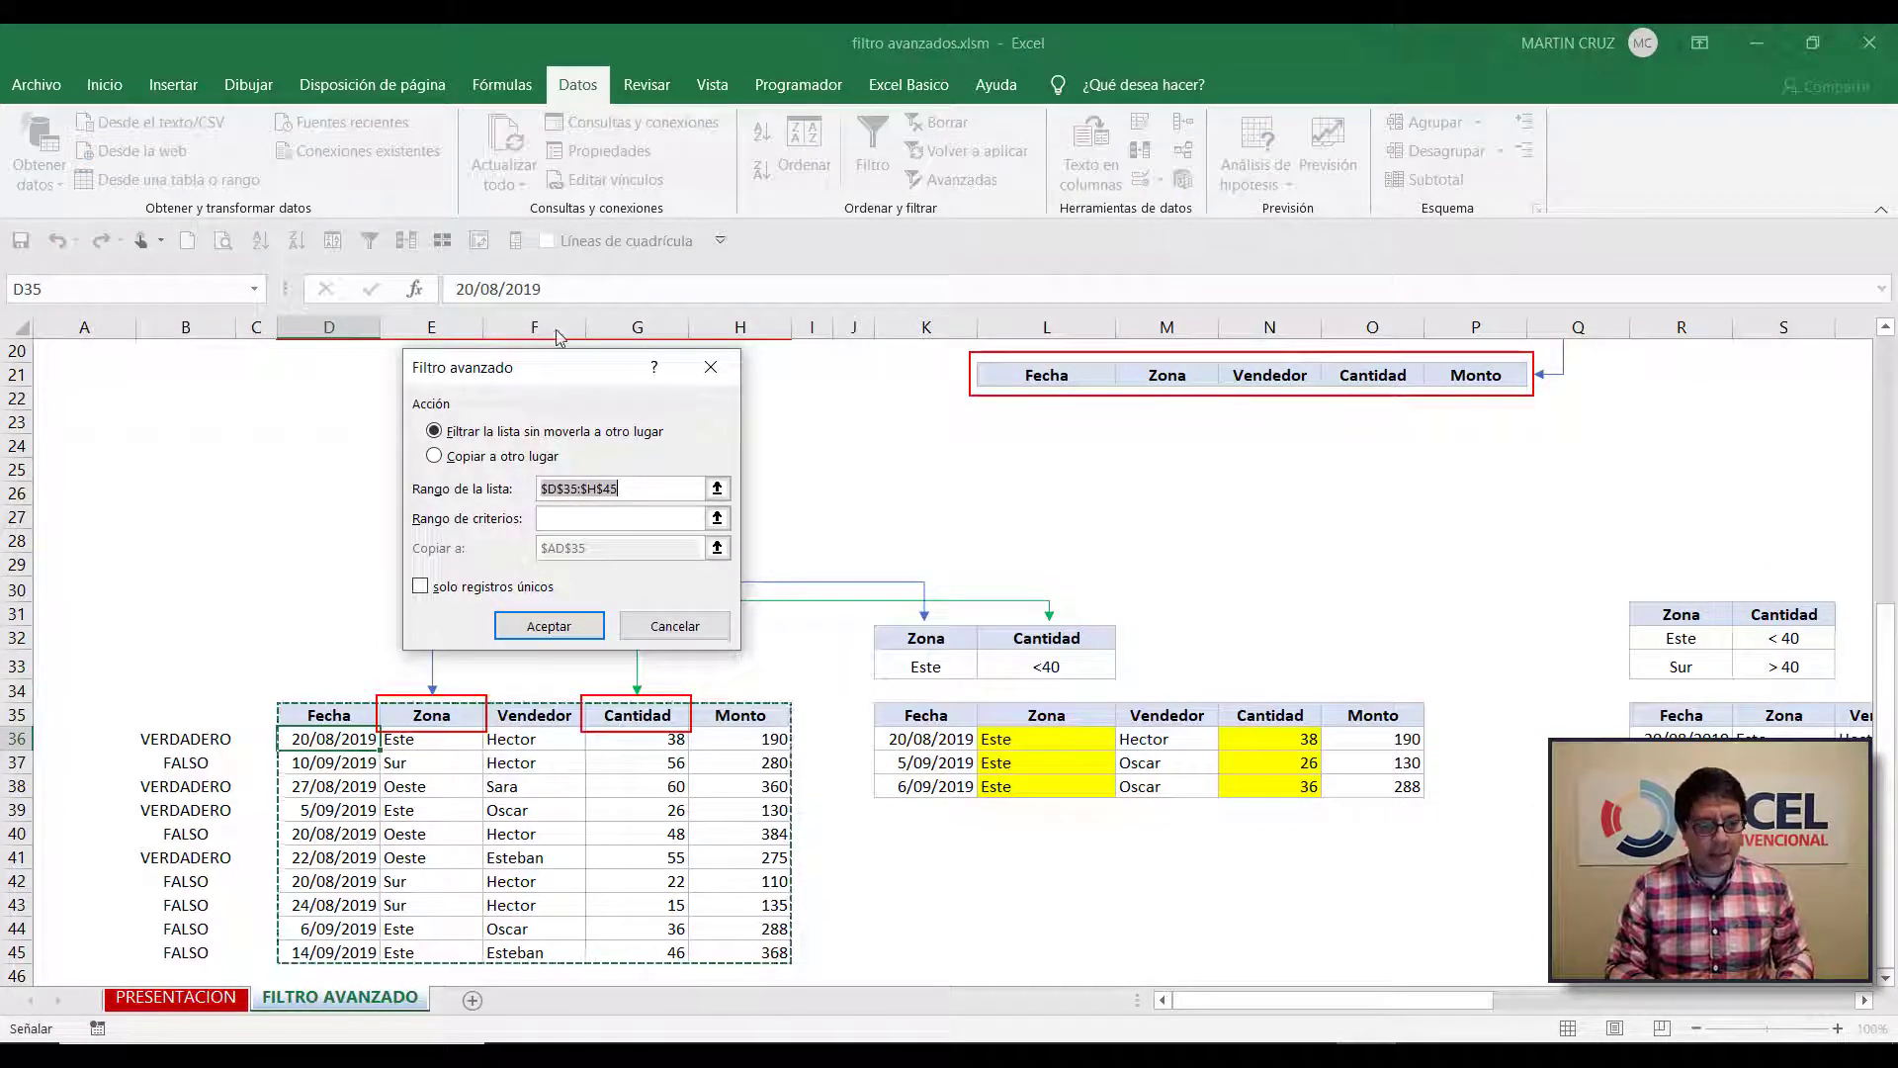
pyautogui.click(474, 461)
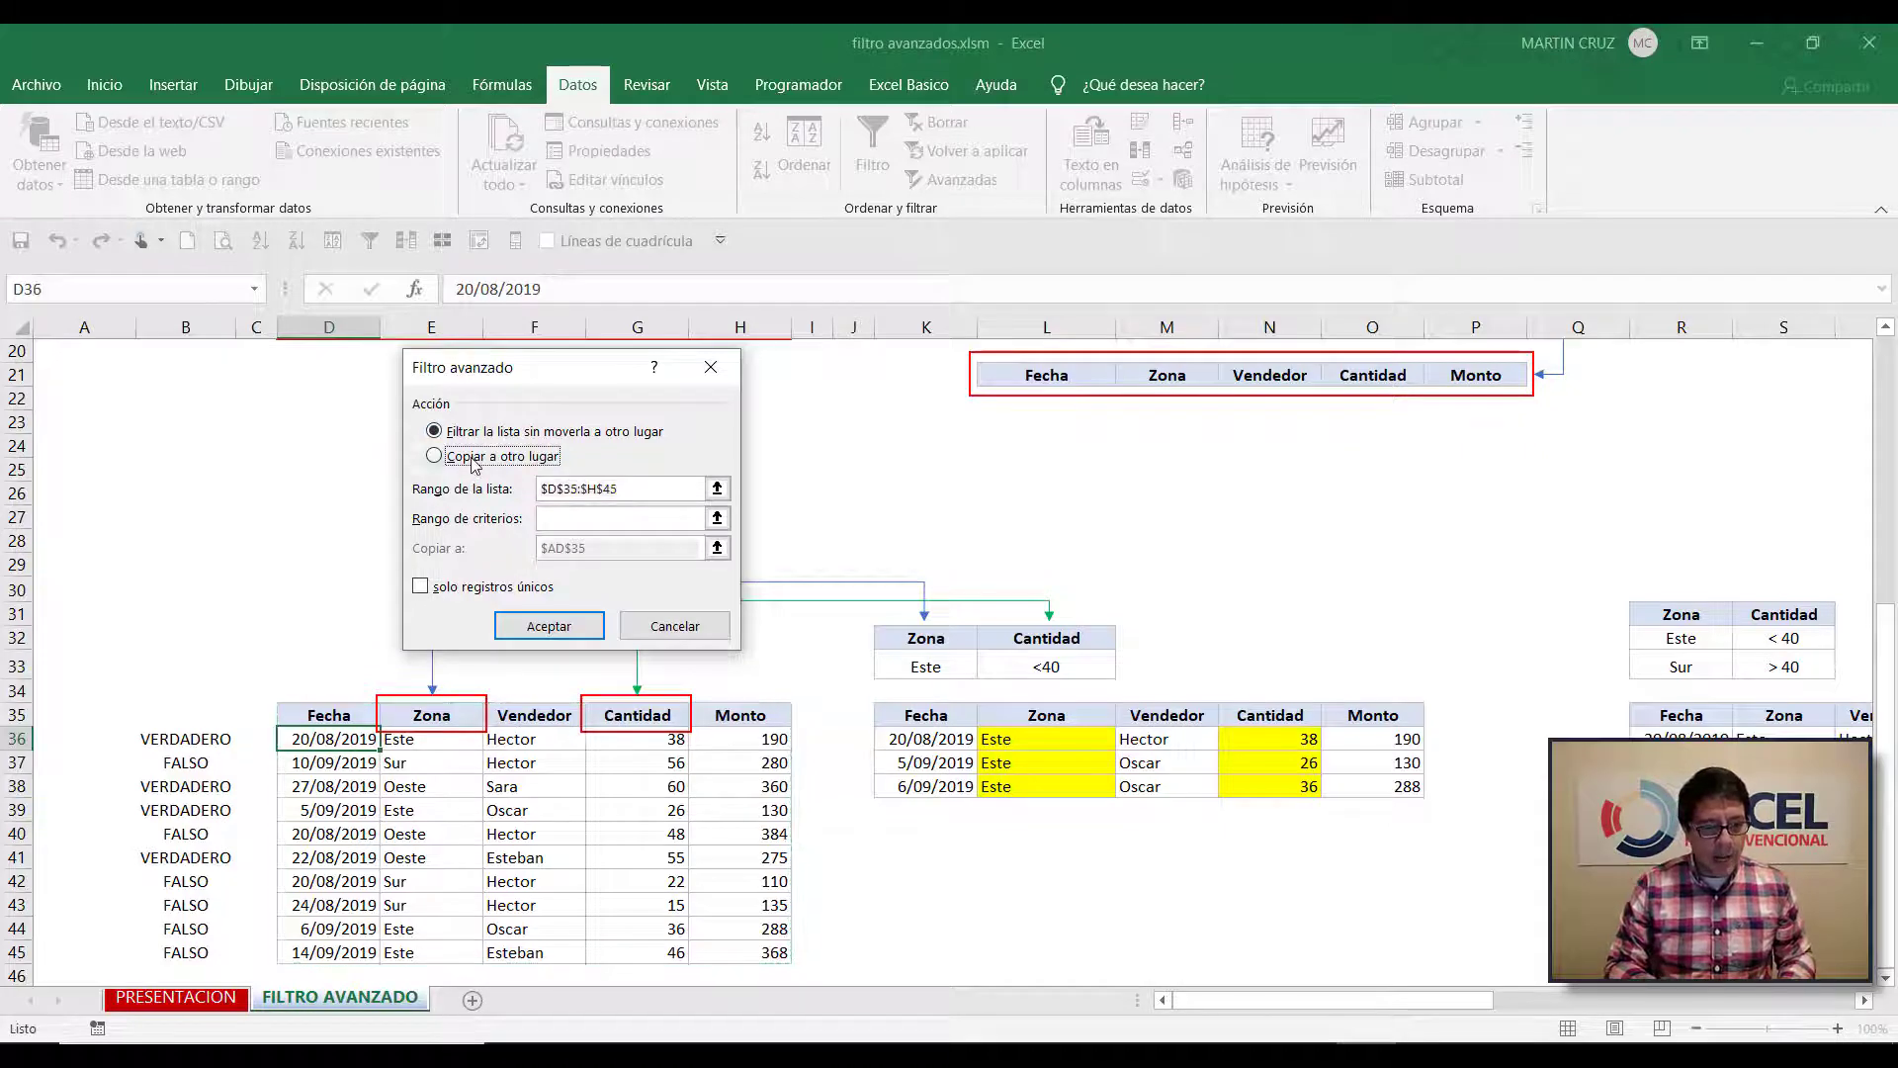
# Set the advanced filter's criteria range to AF32:AF33, covering the Fórmula header and its test cell
pyautogui.click(565, 517)
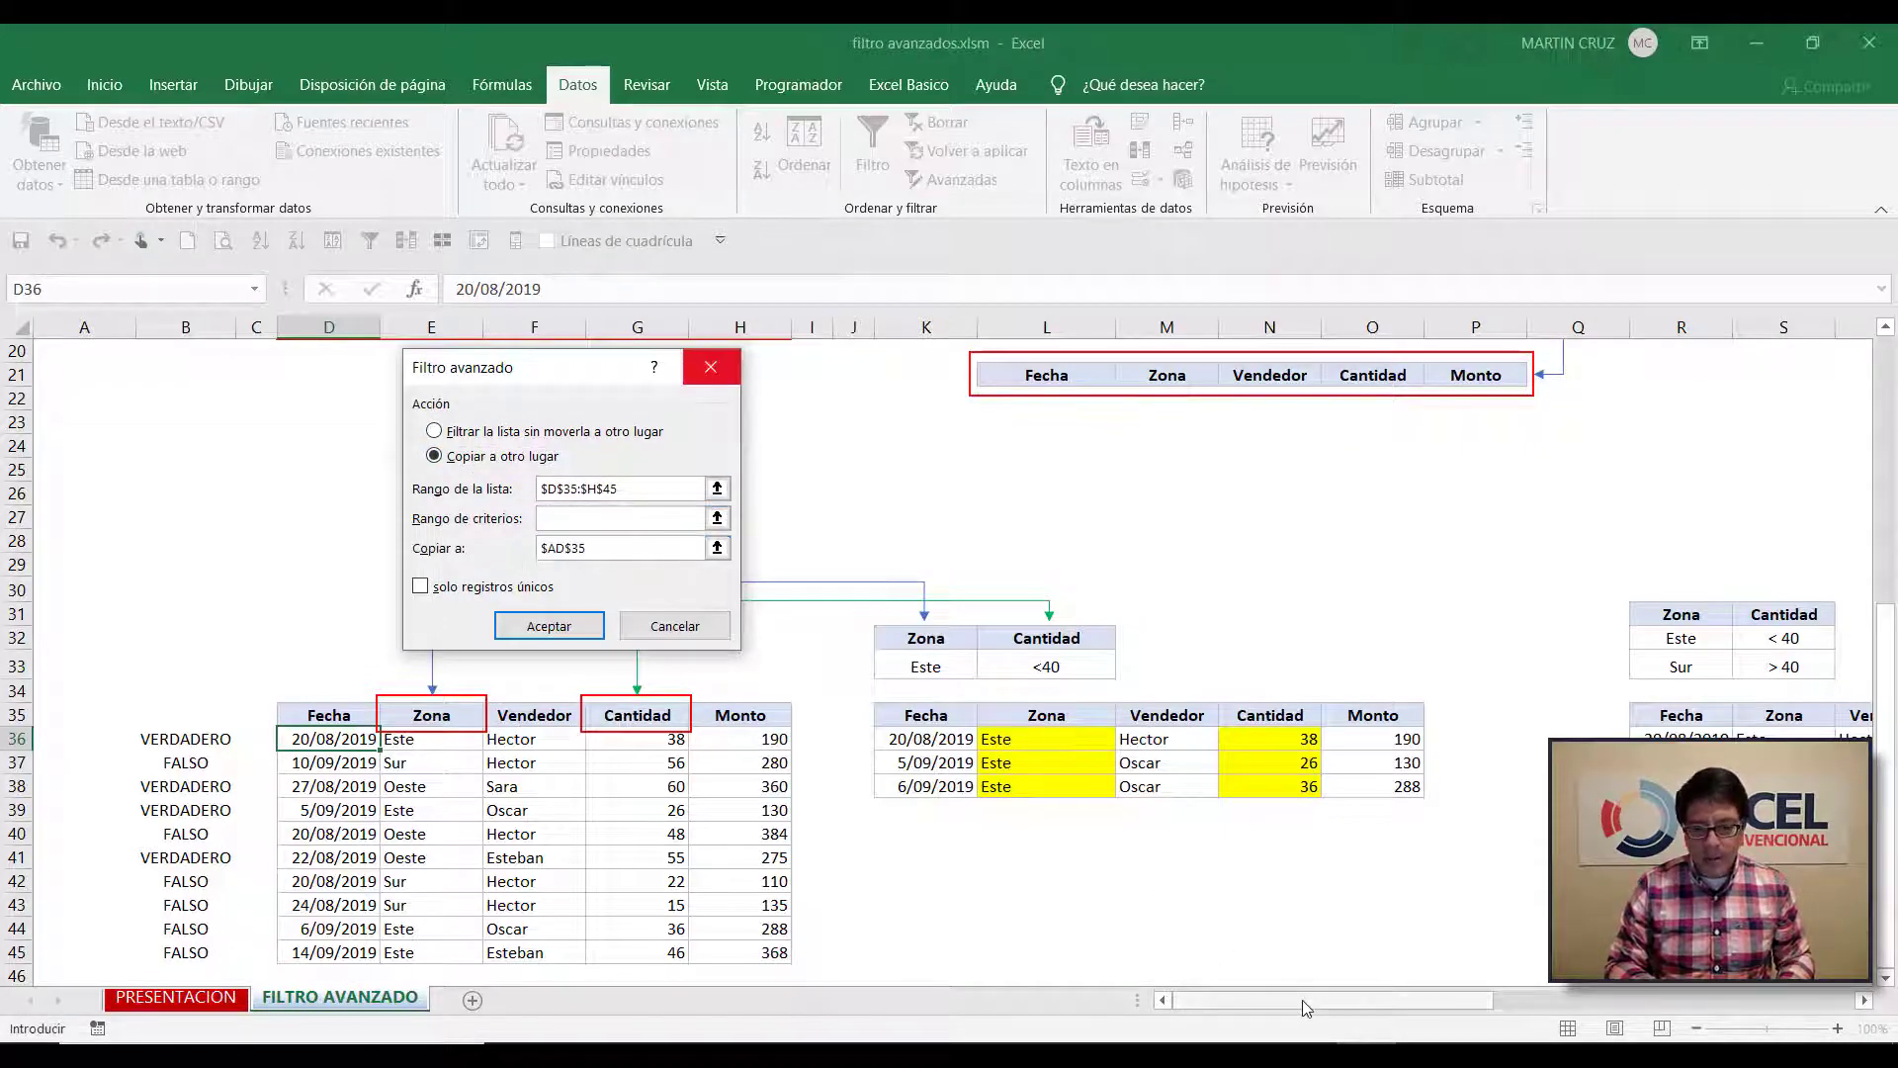
pyautogui.moveTo(1324, 1000); pyautogui.dragTo(1804, 1001)
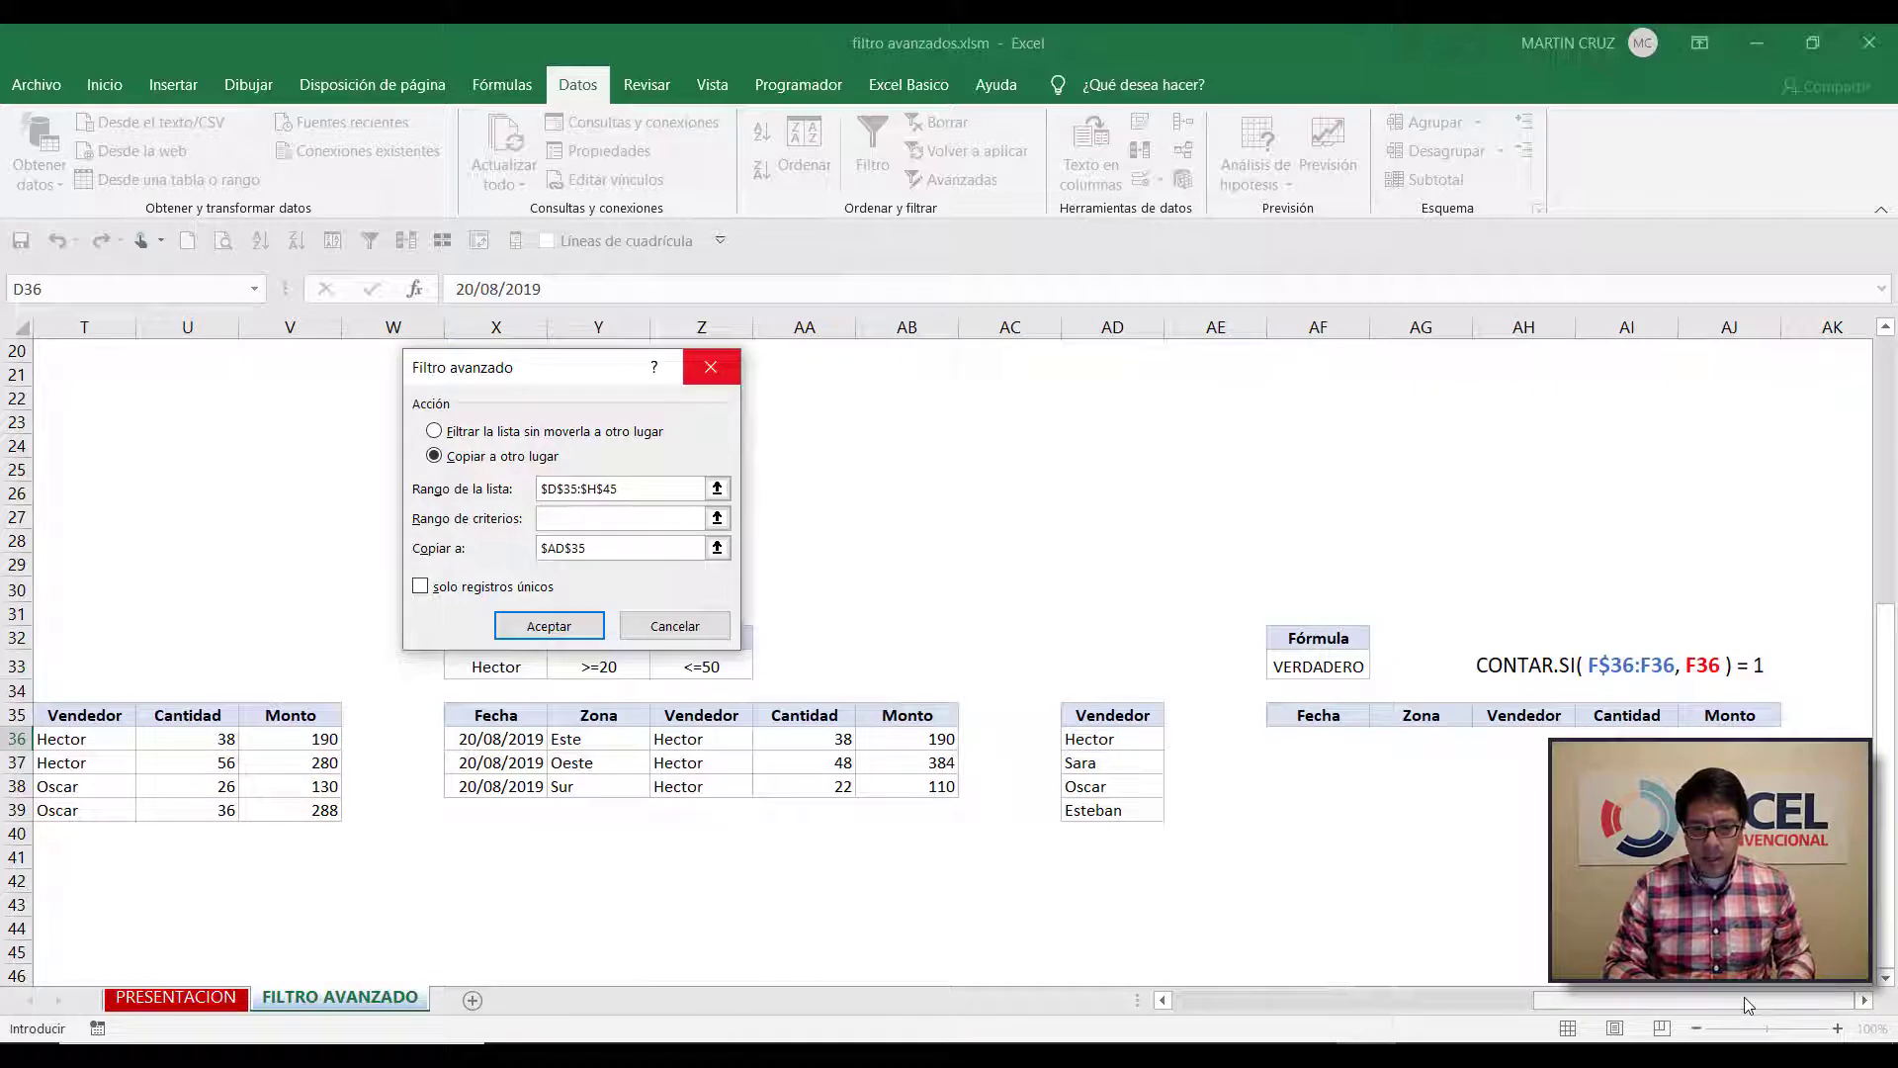
pyautogui.click(1307, 638)
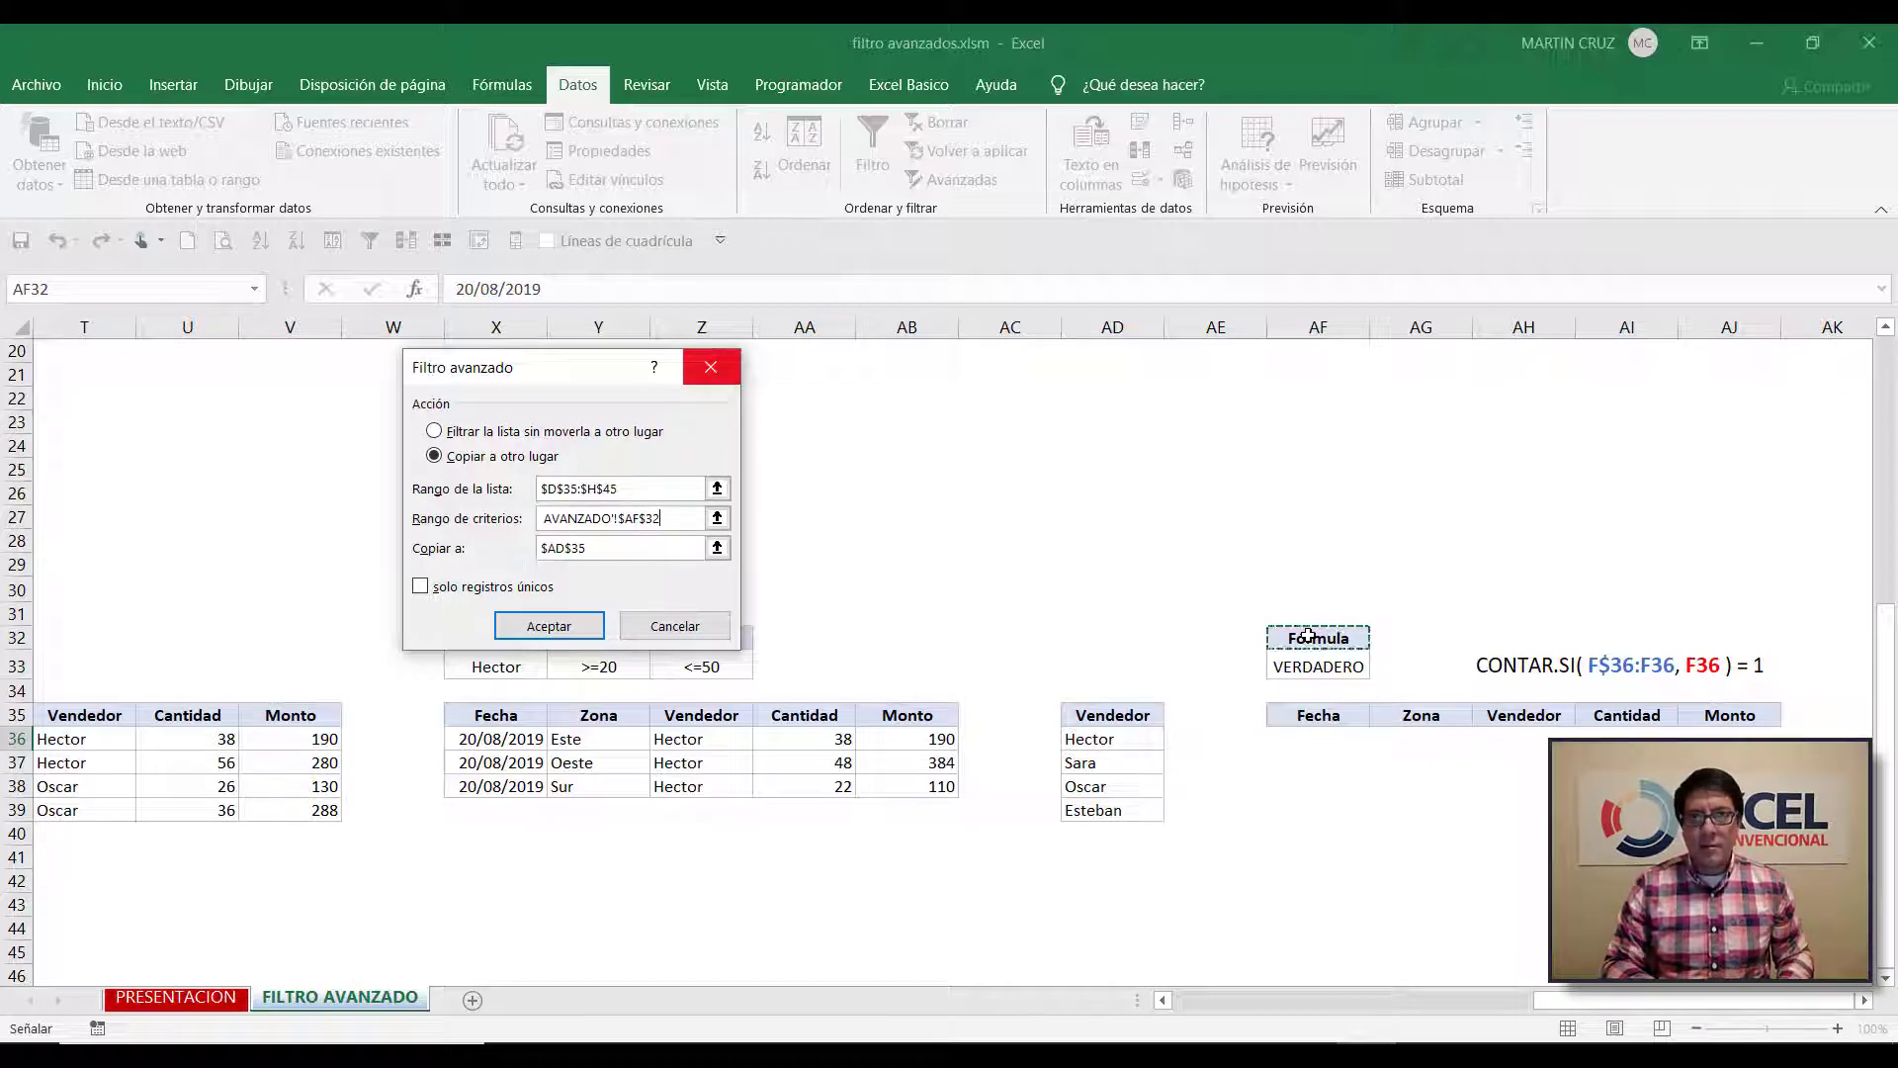
pyautogui.moveTo(1308, 636); pyautogui.dragTo(1314, 663)
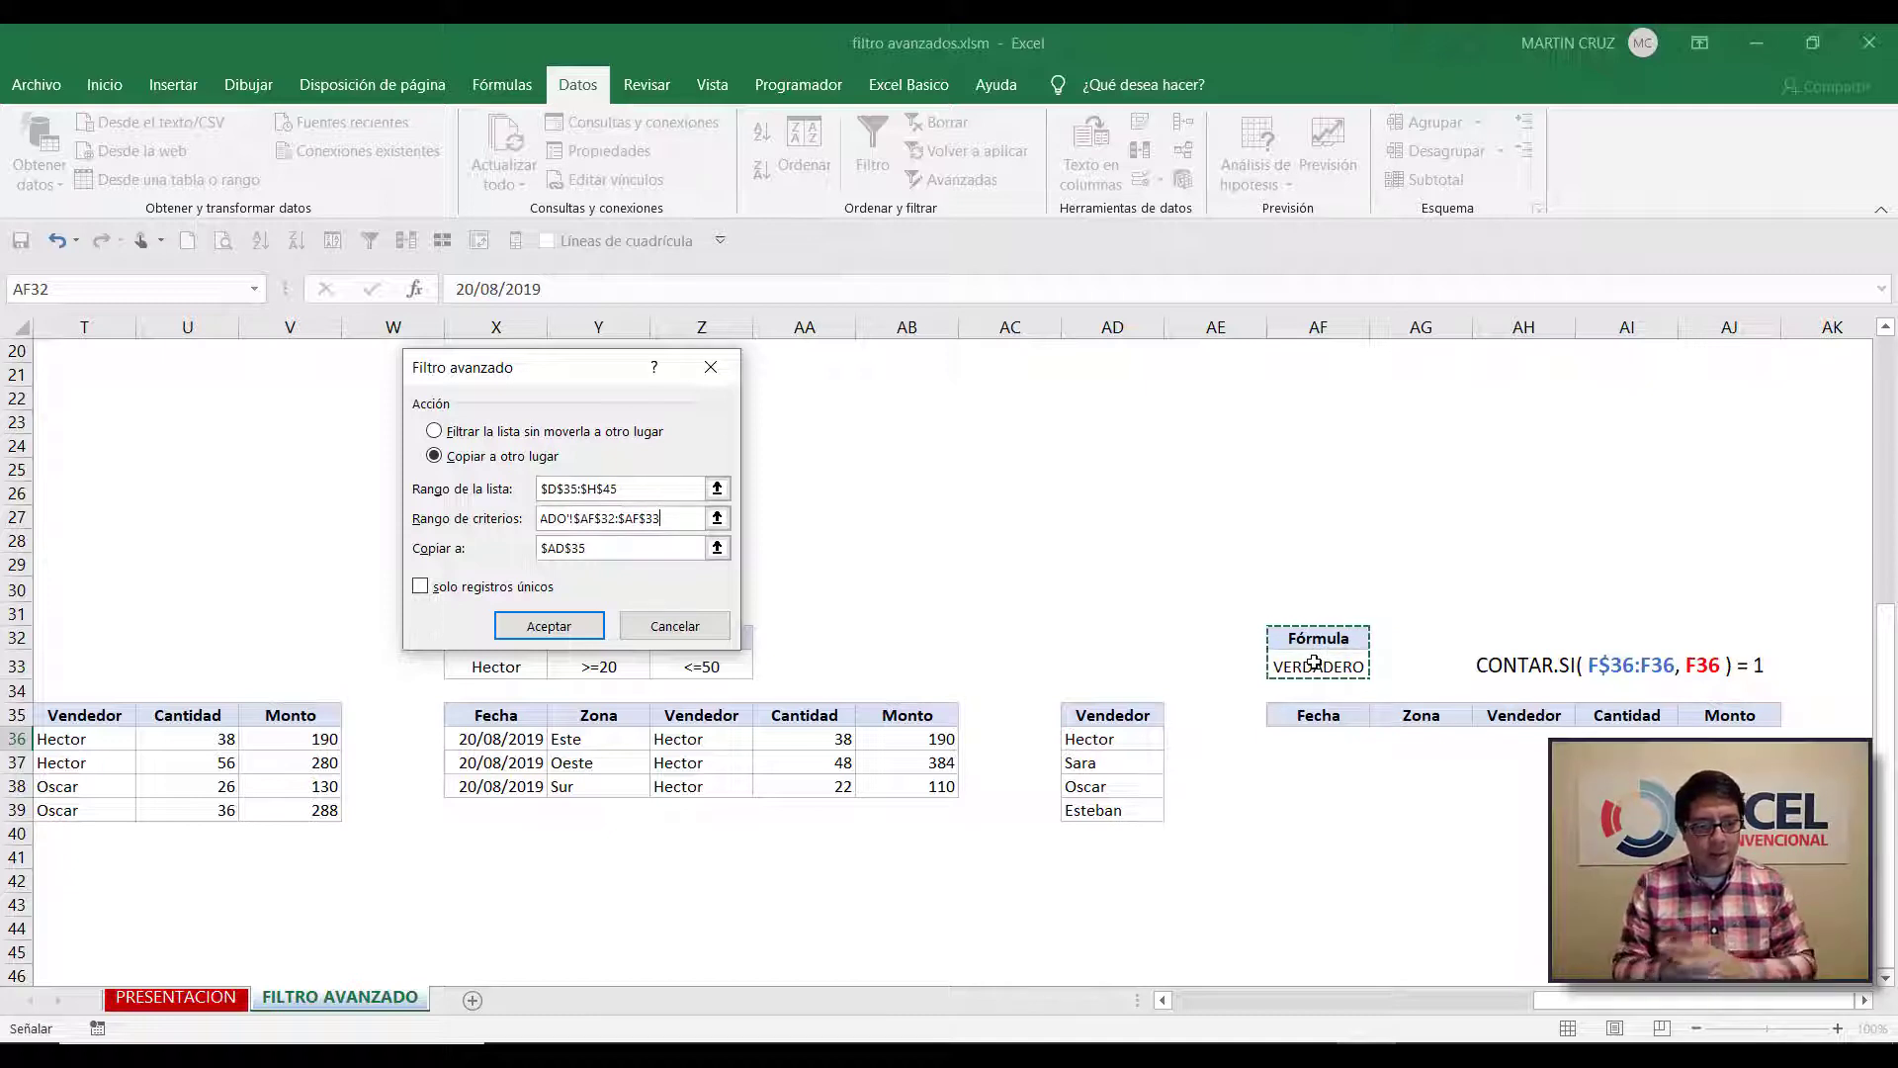
# Replace the advanced filter's copy destination with the header range AF35:AJ35
pyautogui.click(570, 550)
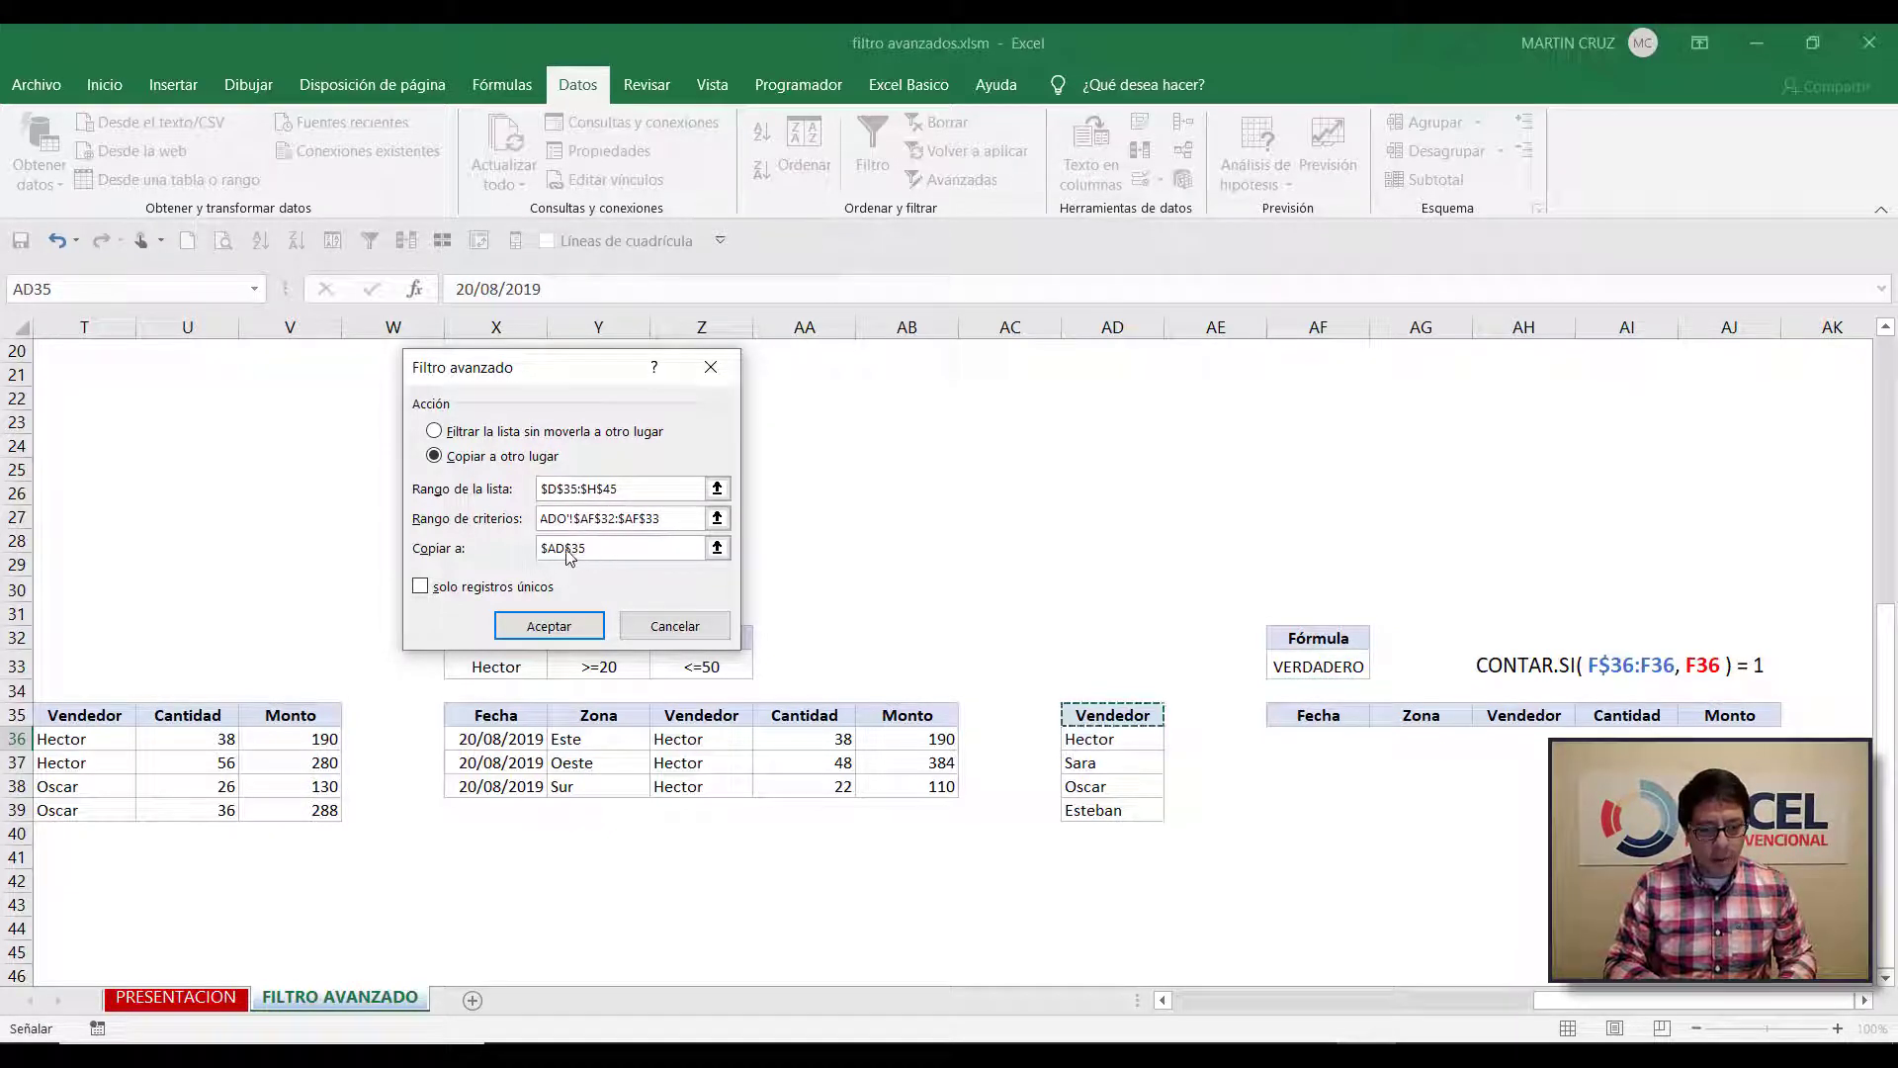
pyautogui.moveTo(587, 548); pyautogui.dragTo(536, 549)
pyautogui.press('BackSpace')
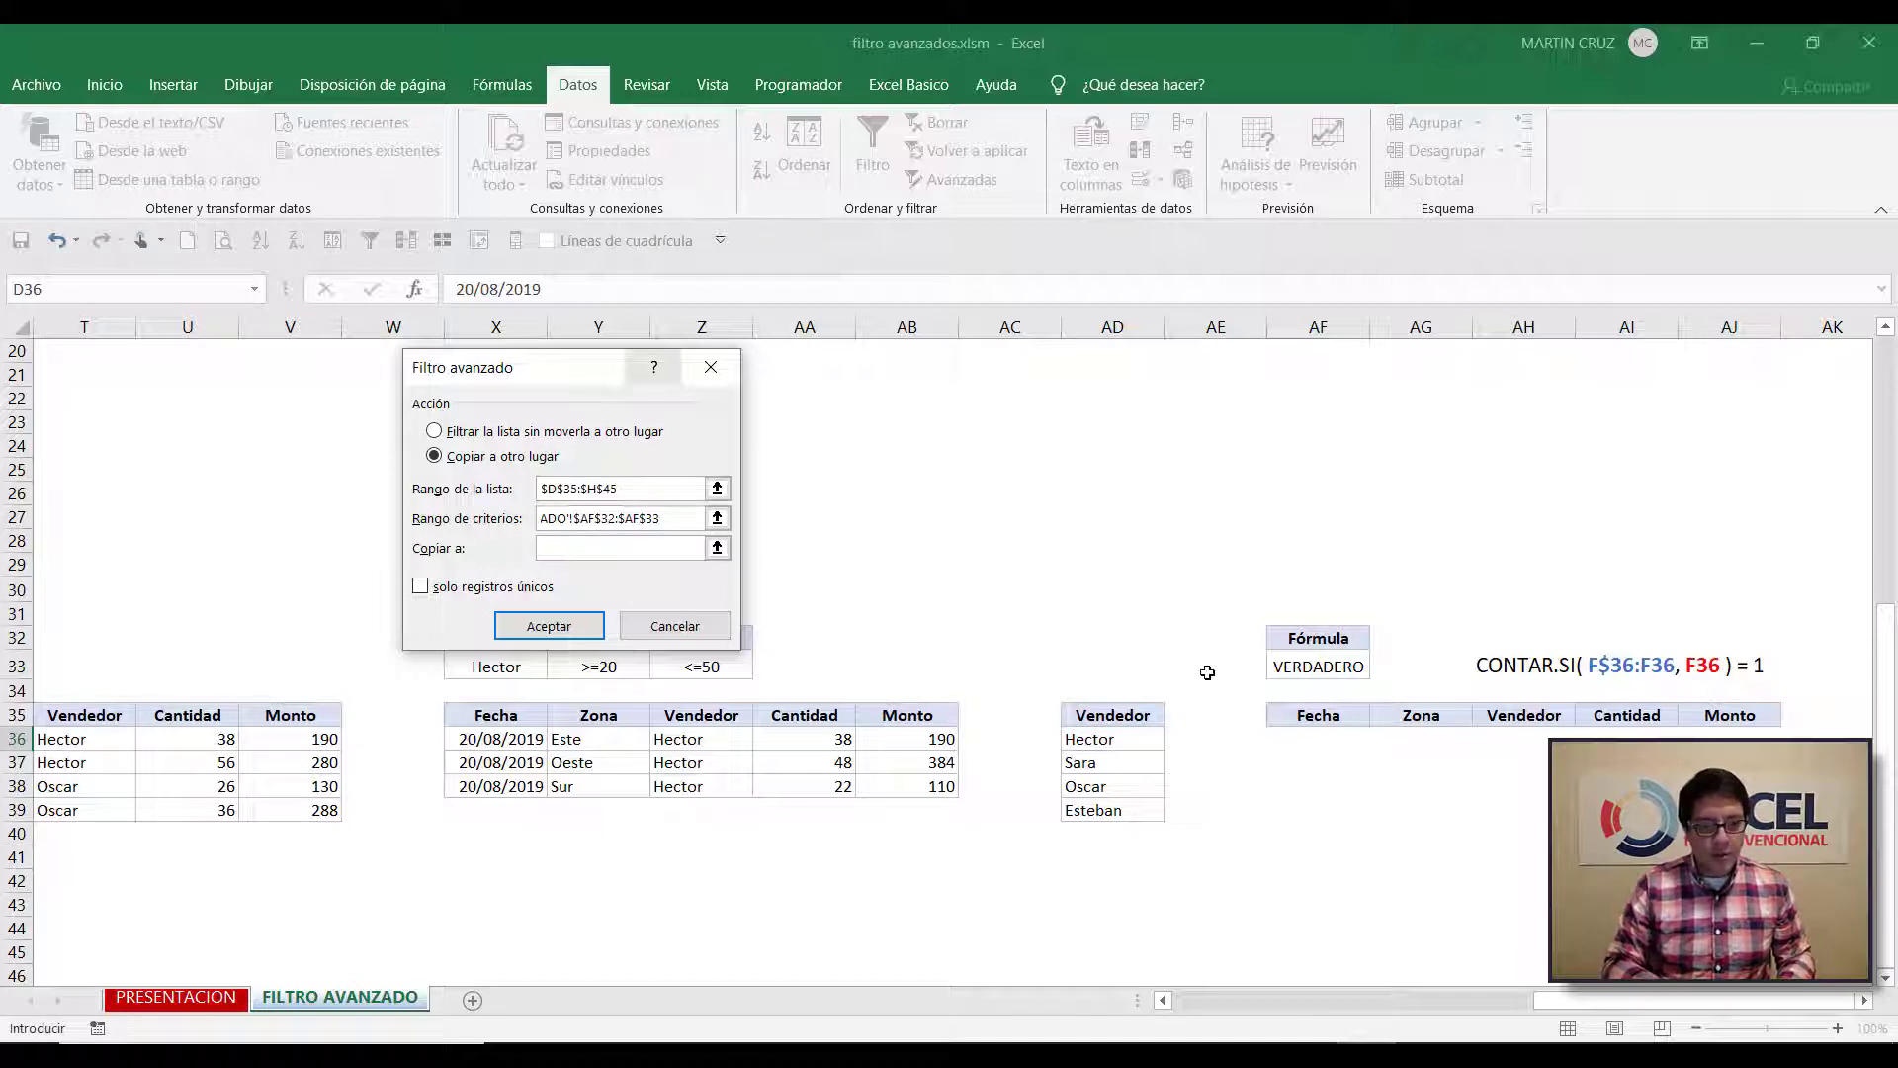
pyautogui.moveTo(1305, 715); pyautogui.dragTo(1718, 710)
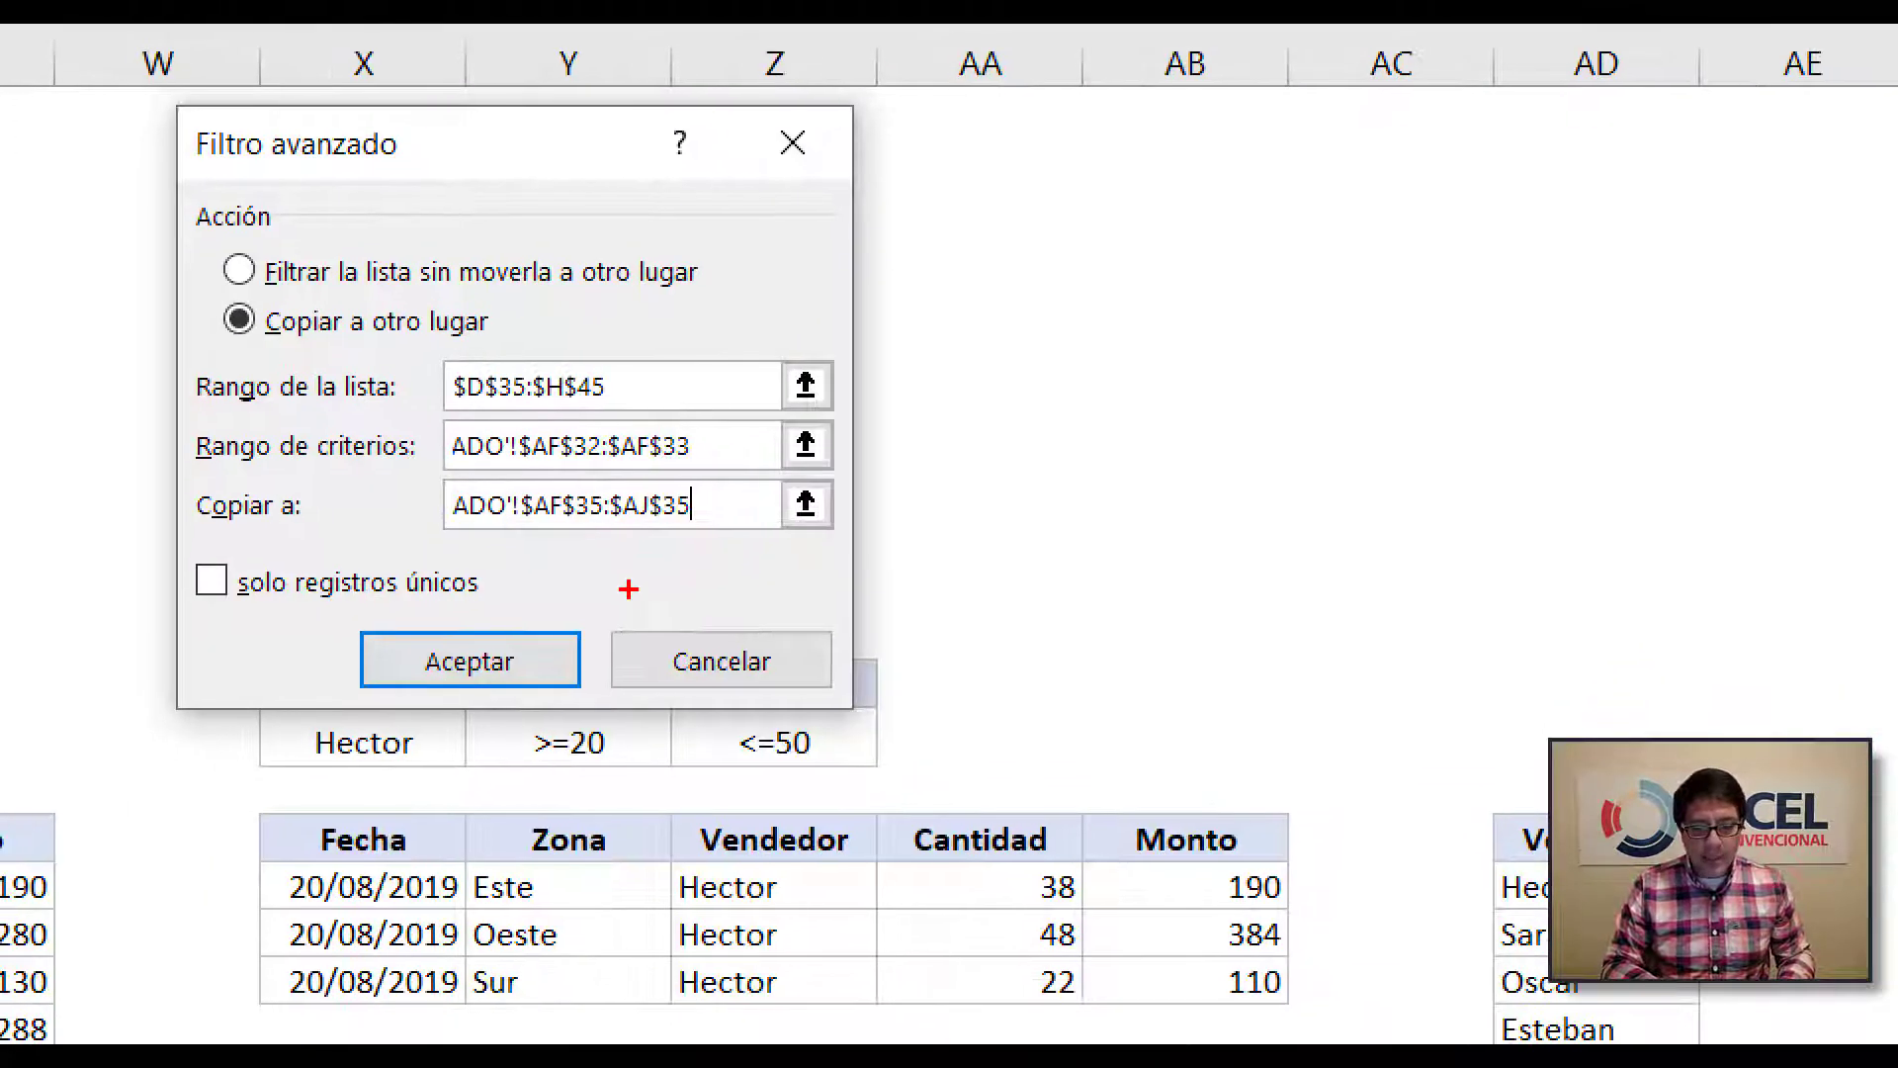
pyautogui.moveTo(180, 552)
pyautogui.mouseDown()
pyautogui.moveTo(237, 593)
pyautogui.moveTo(561, 593)
pyautogui.moveTo(561, 611)
pyautogui.mouseUp()
pyautogui.moveTo(1505, 821)
pyautogui.mouseDown()
pyautogui.moveTo(1079, 752)
pyautogui.moveTo(714, 589)
pyautogui.mouseUp()
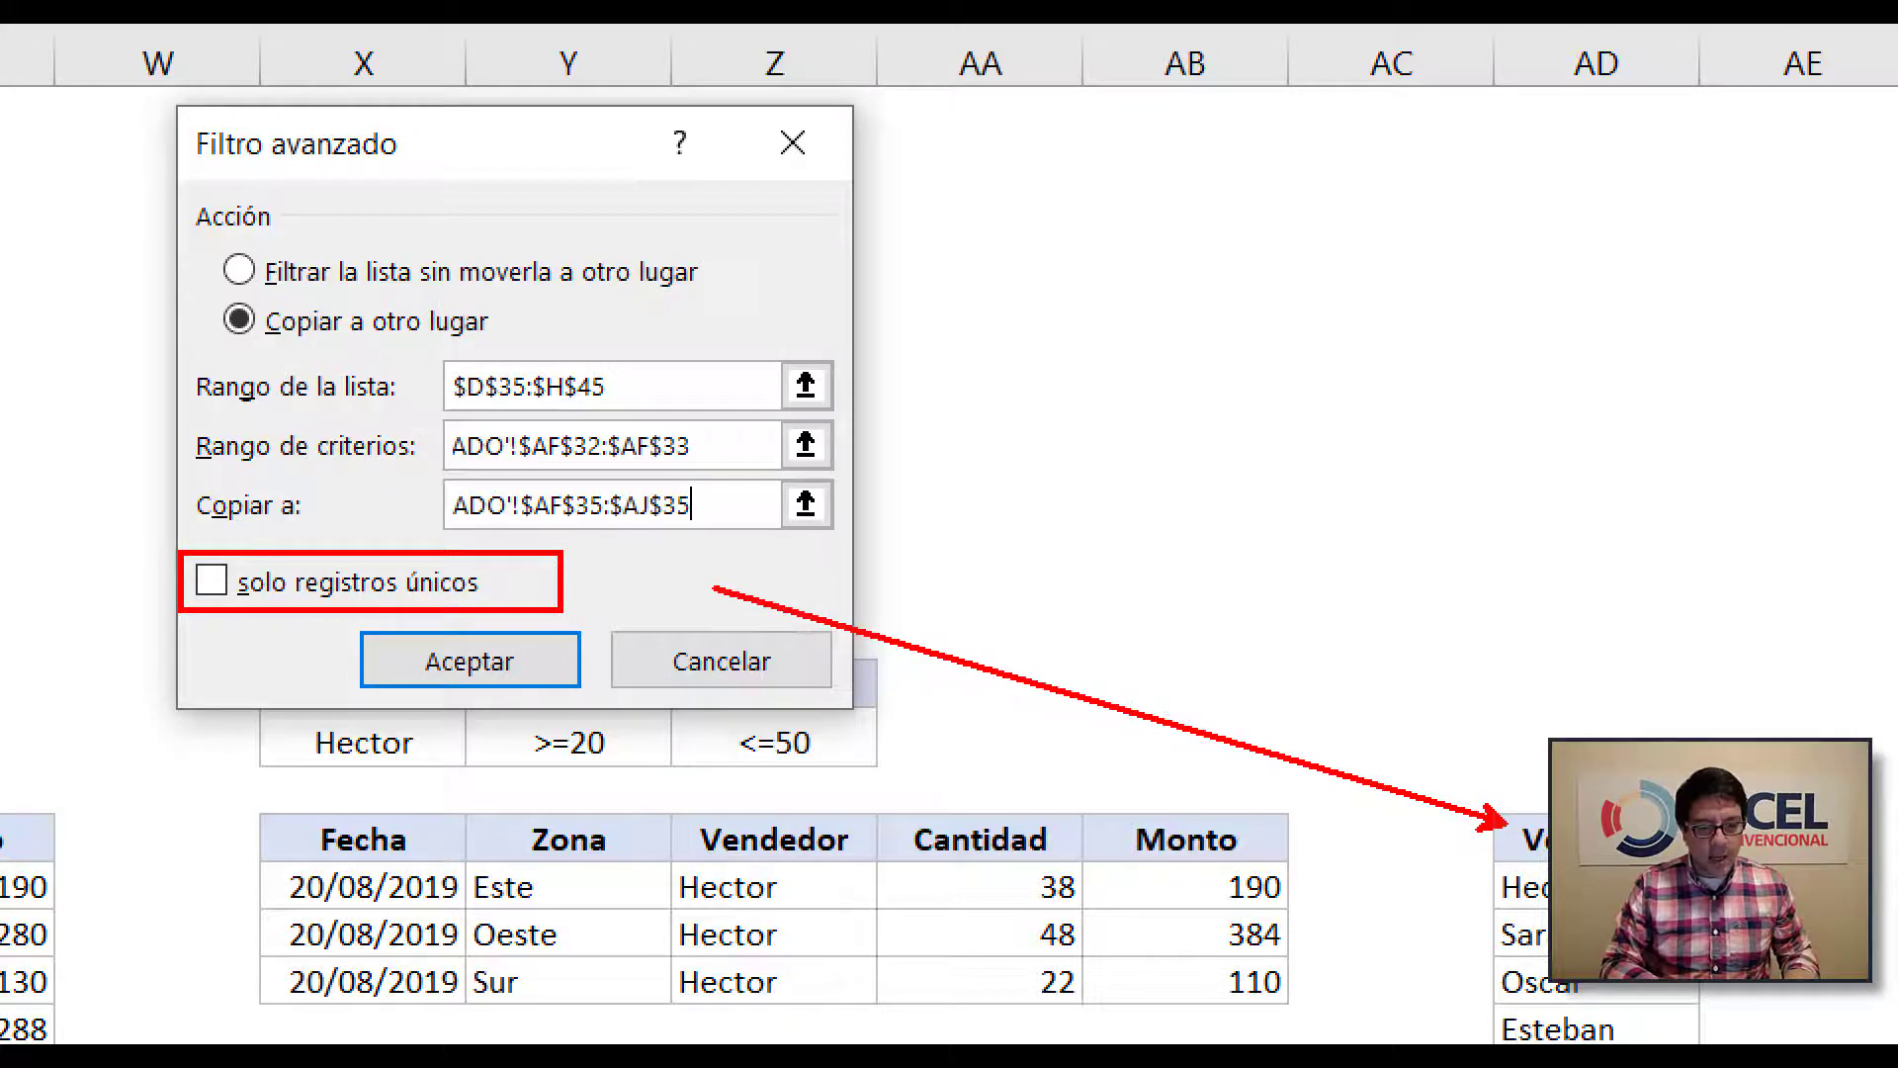
pyautogui.press('Escape')
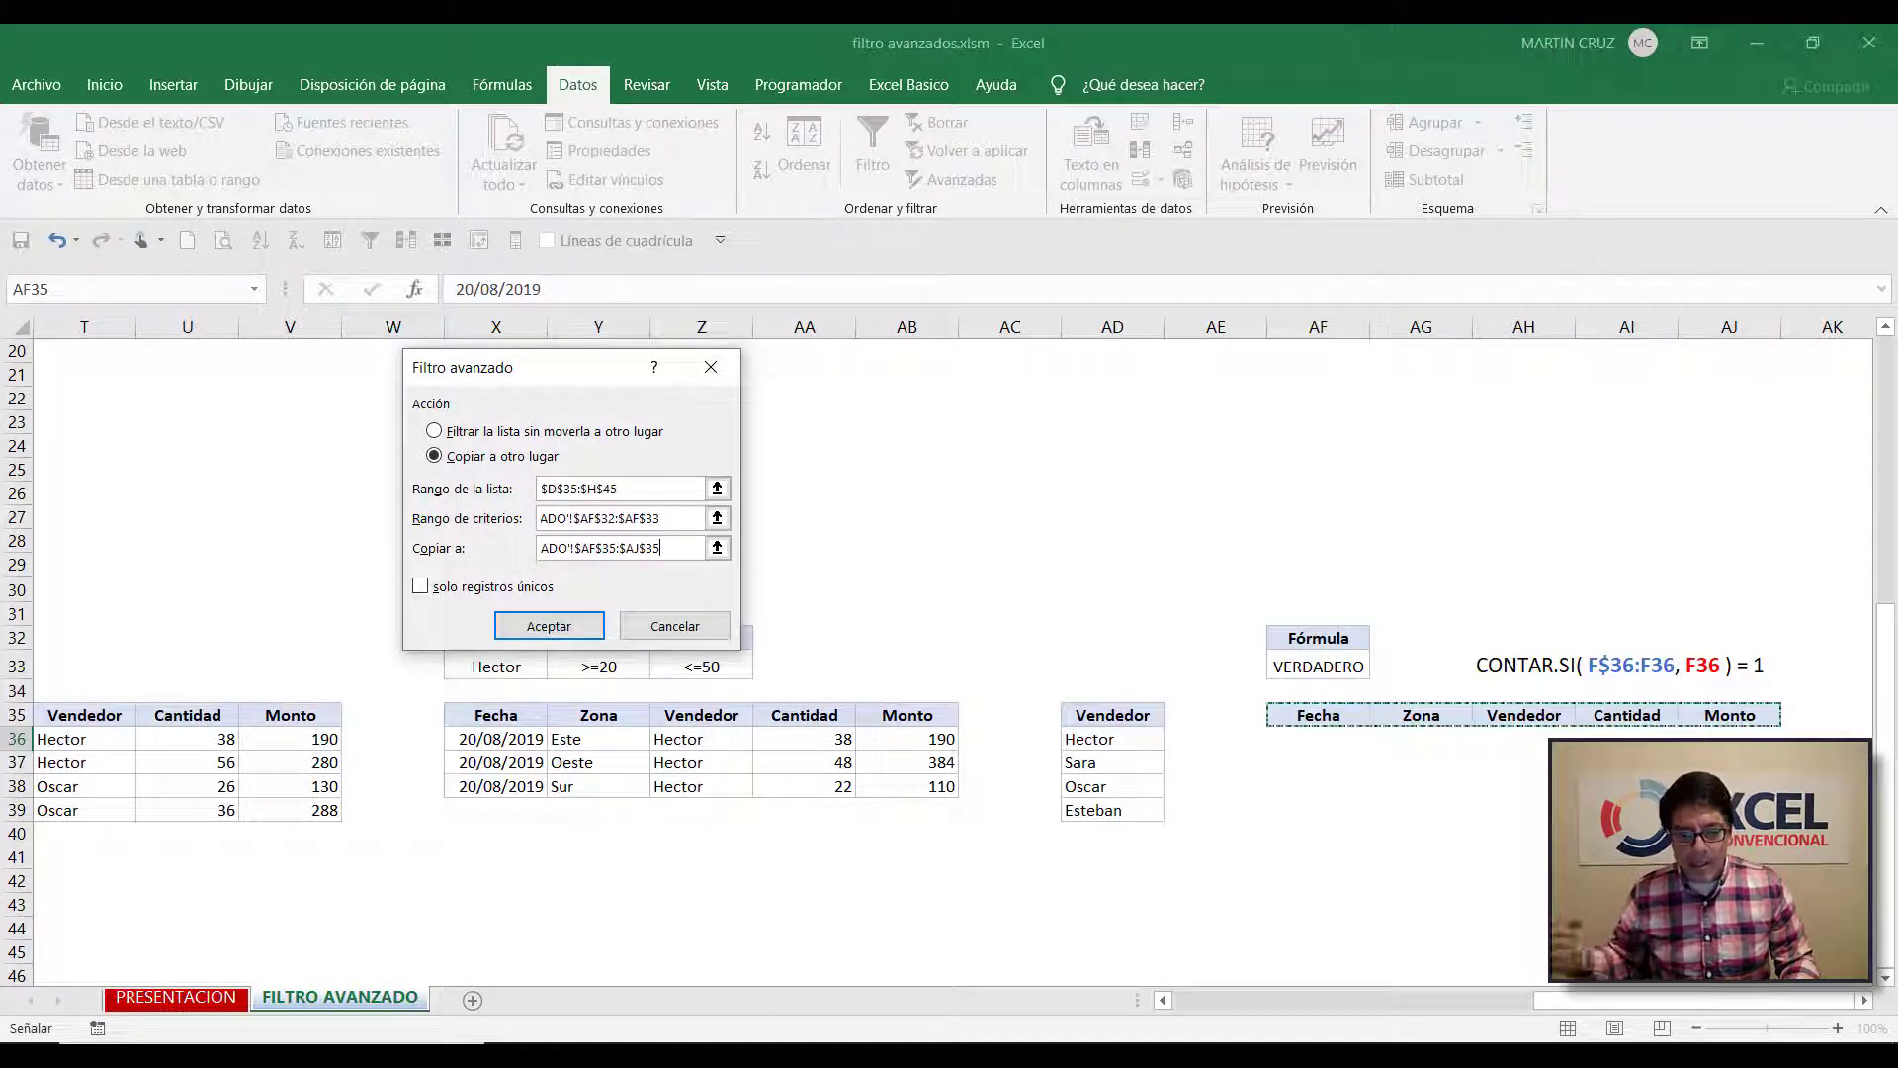
# Run the advanced filter without the unique-records option and check the extracted sellers in AH36:AH39
pyautogui.click(549, 627)
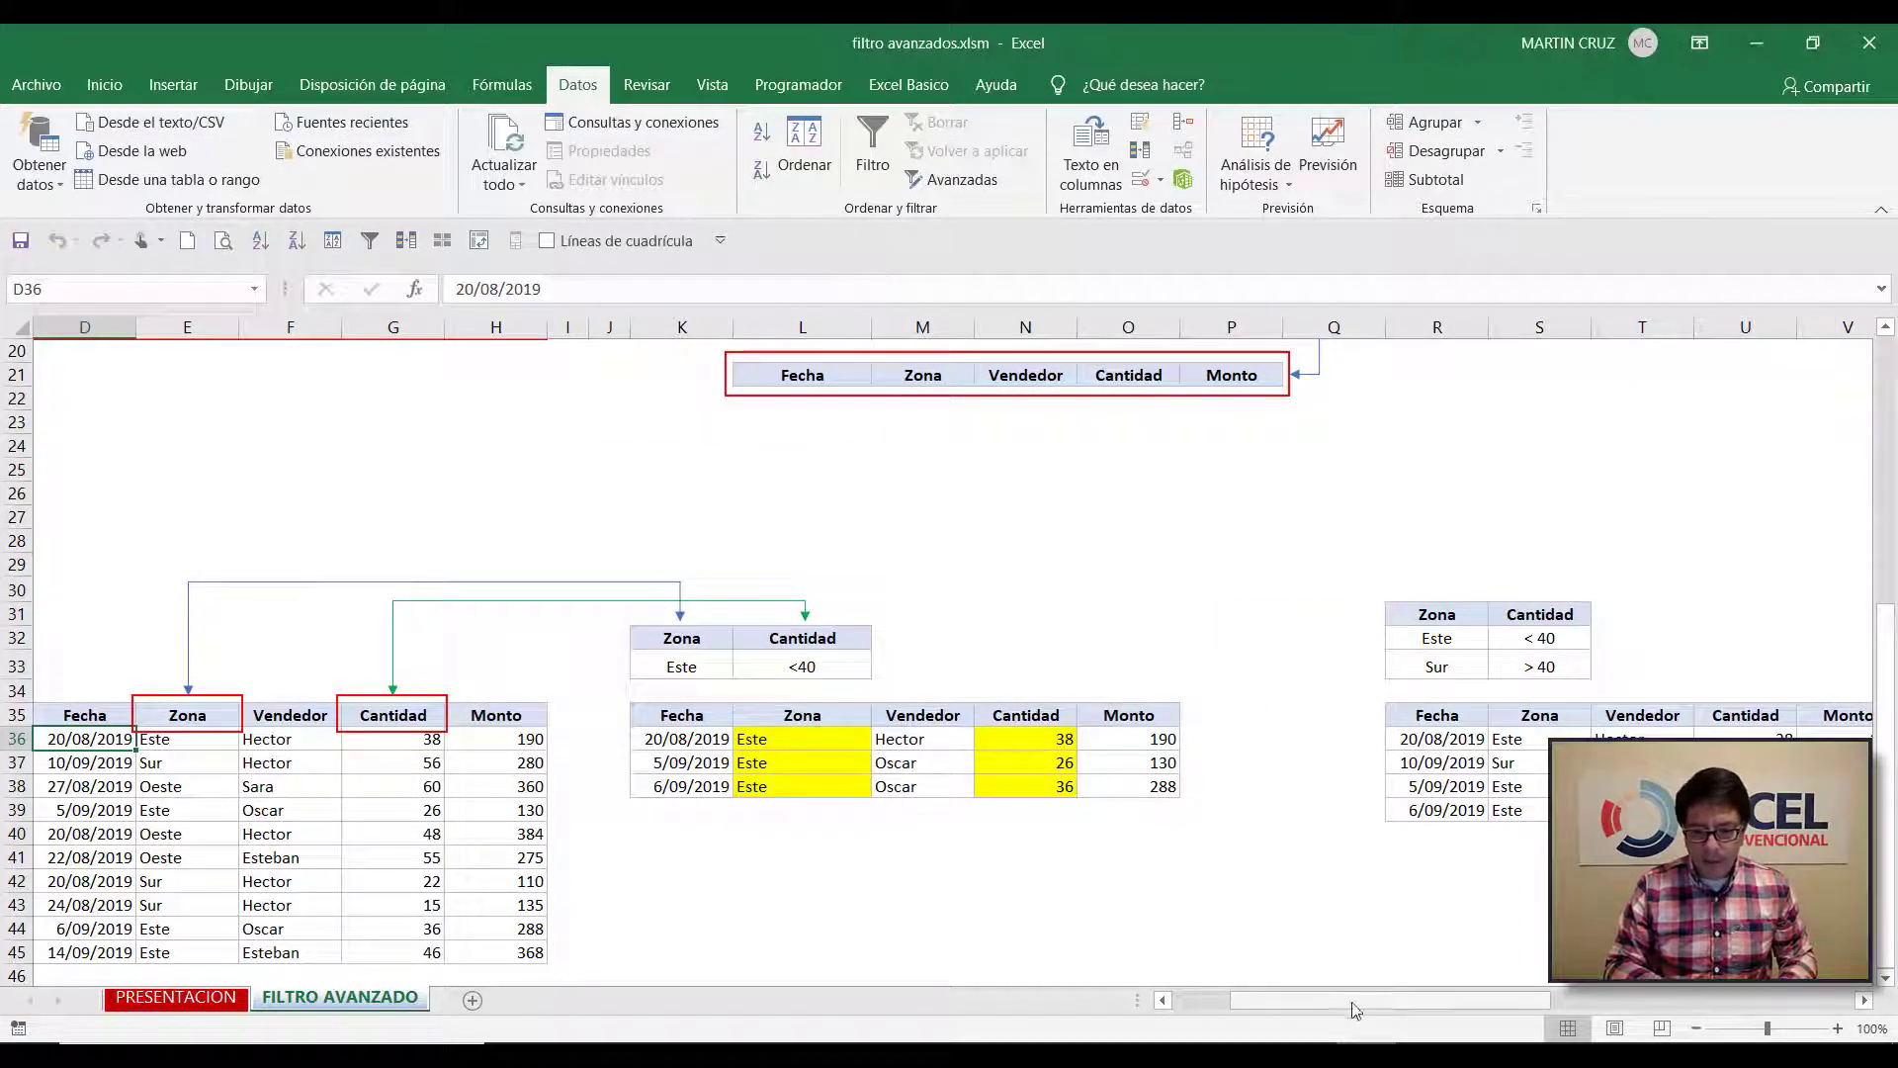
pyautogui.moveTo(1355, 1008); pyautogui.dragTo(1733, 1001)
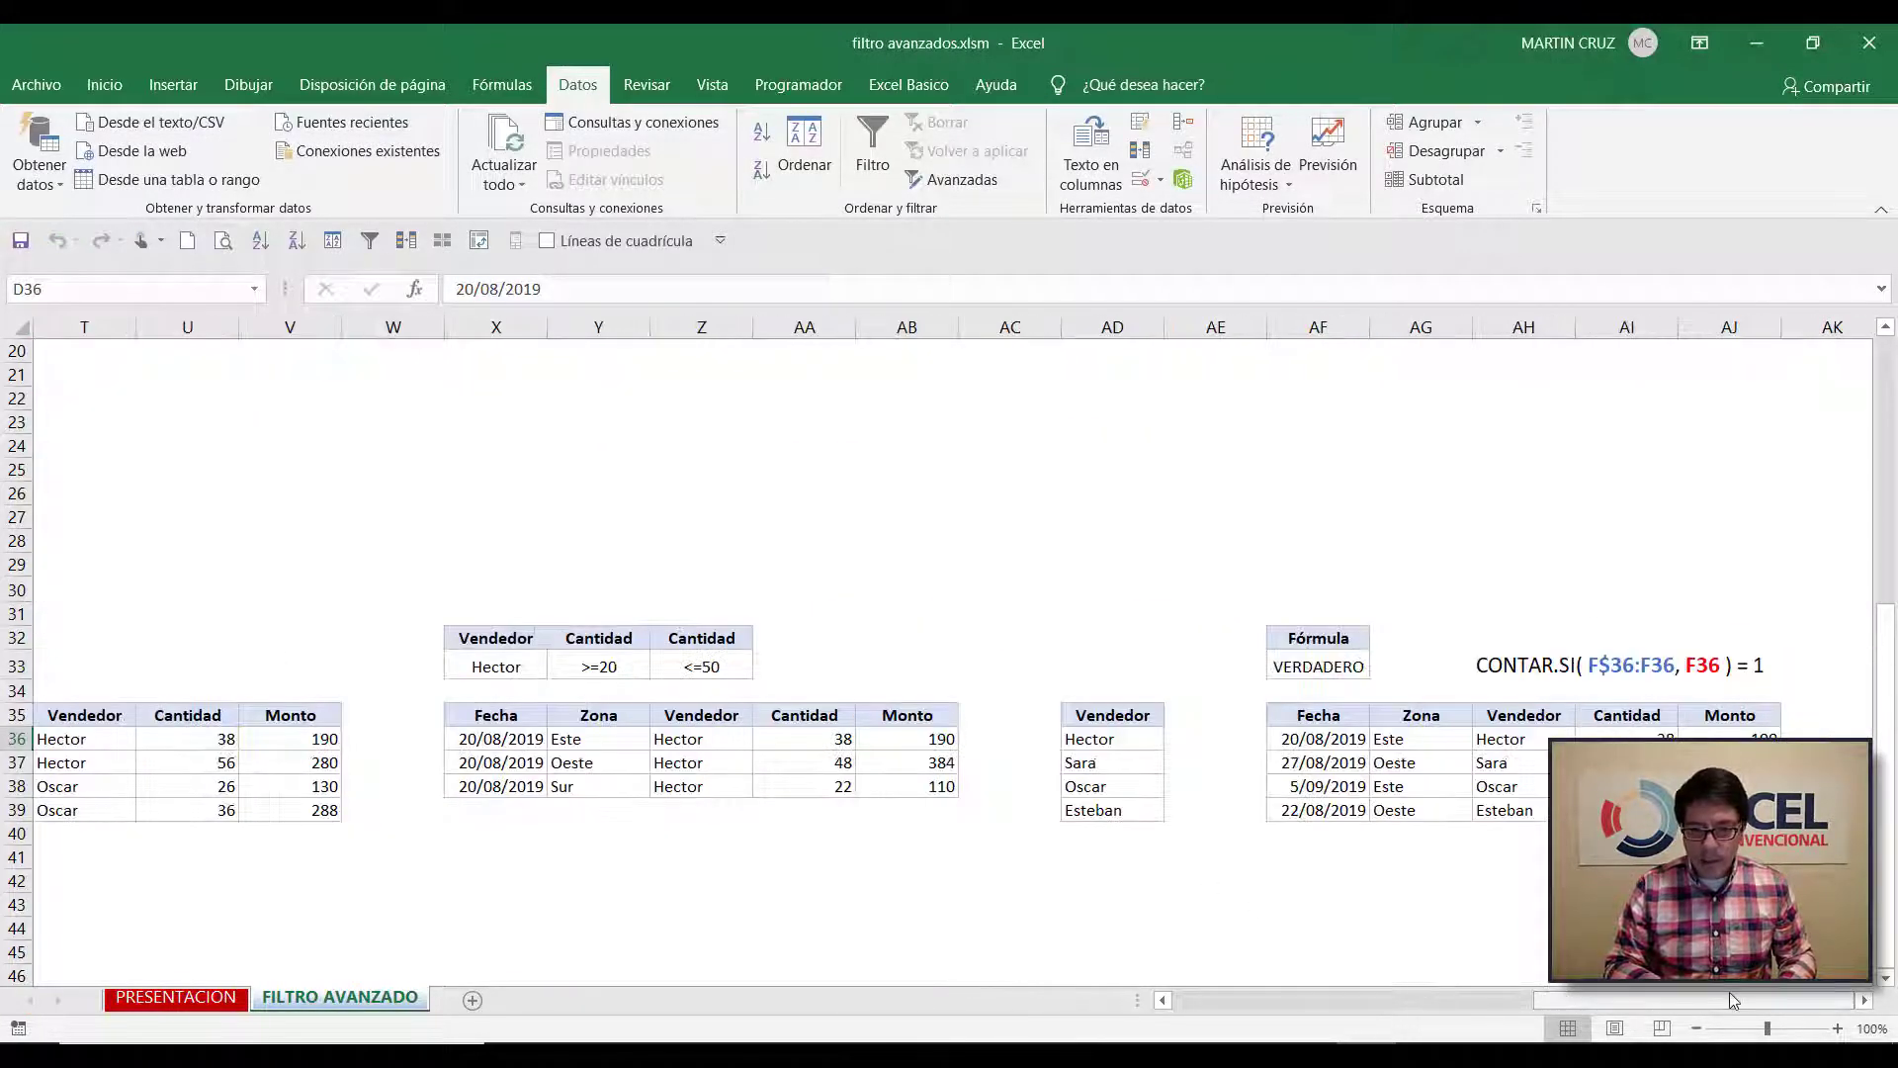
pyautogui.click(1515, 770)
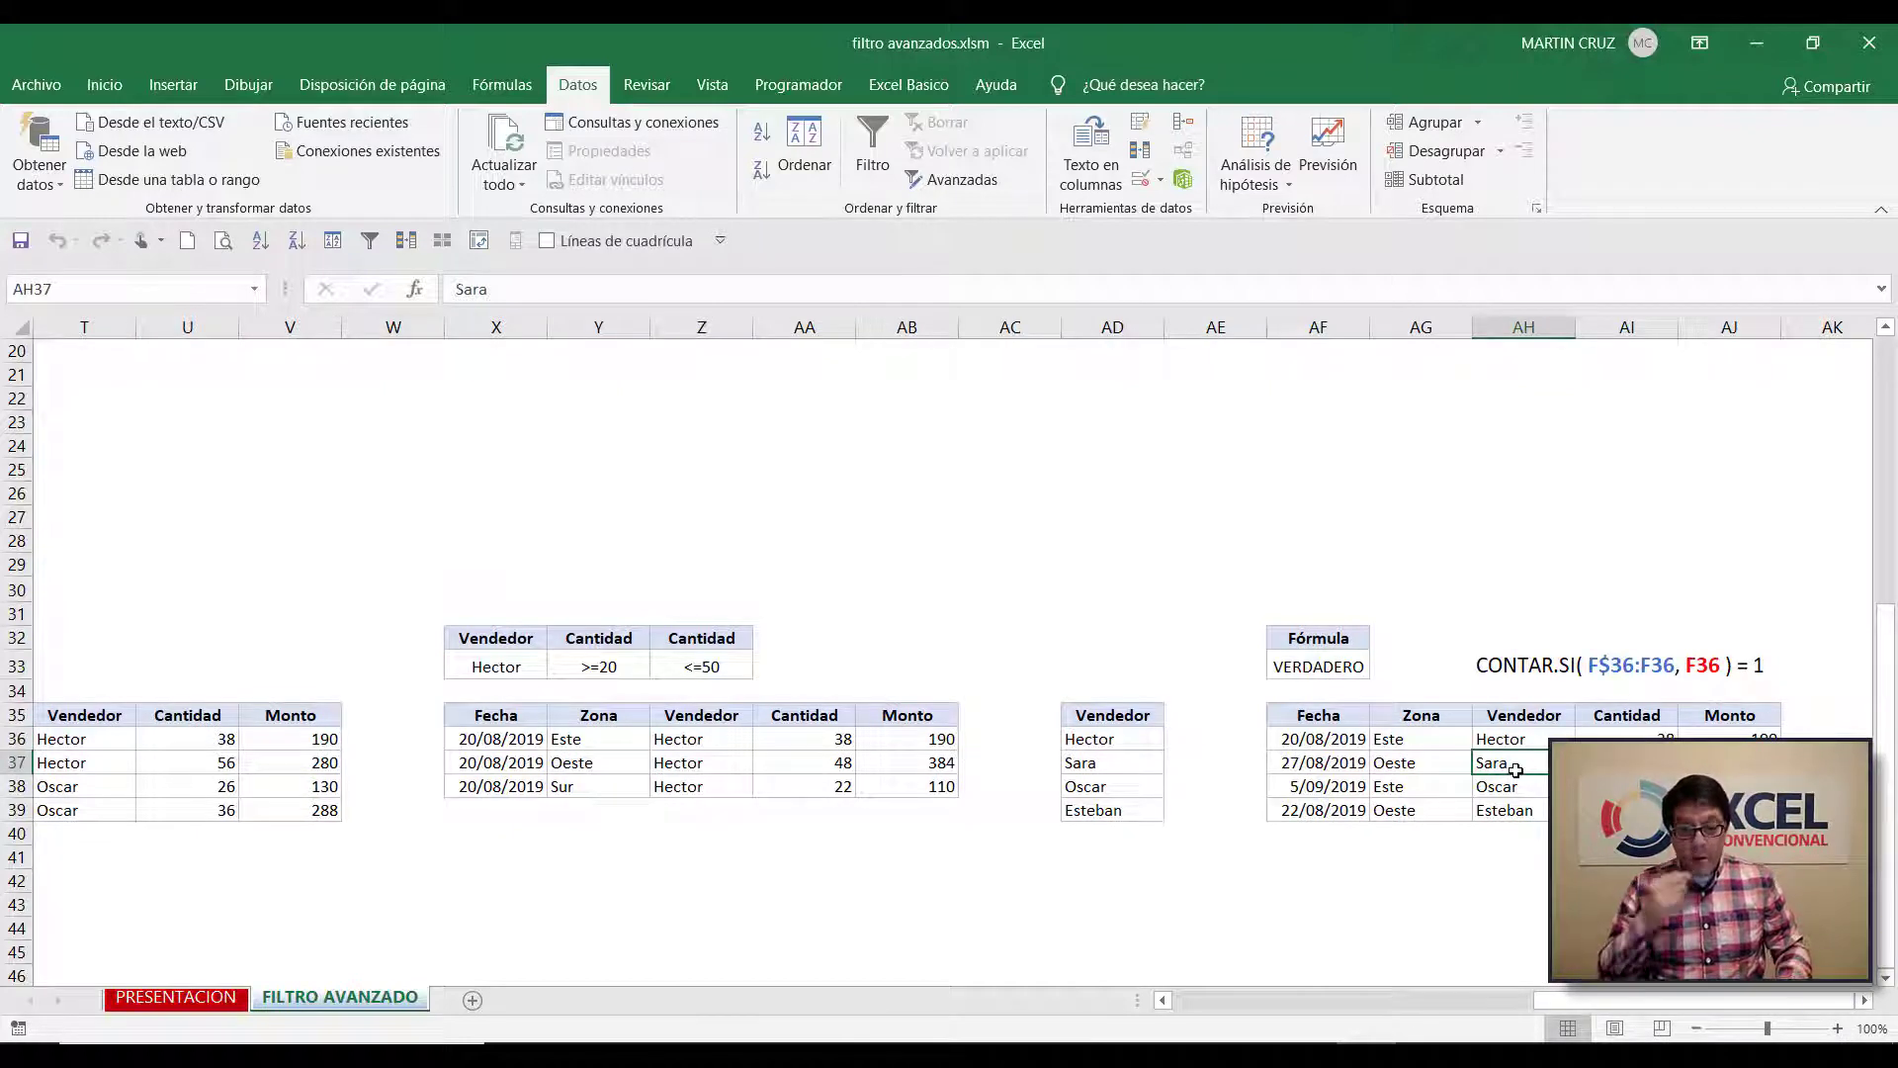
pyautogui.press('Up')
pyautogui.hotkey('shift', 'Down')
pyautogui.hotkey('shift', 'Down')
pyautogui.hotkey('shift', 'Down')
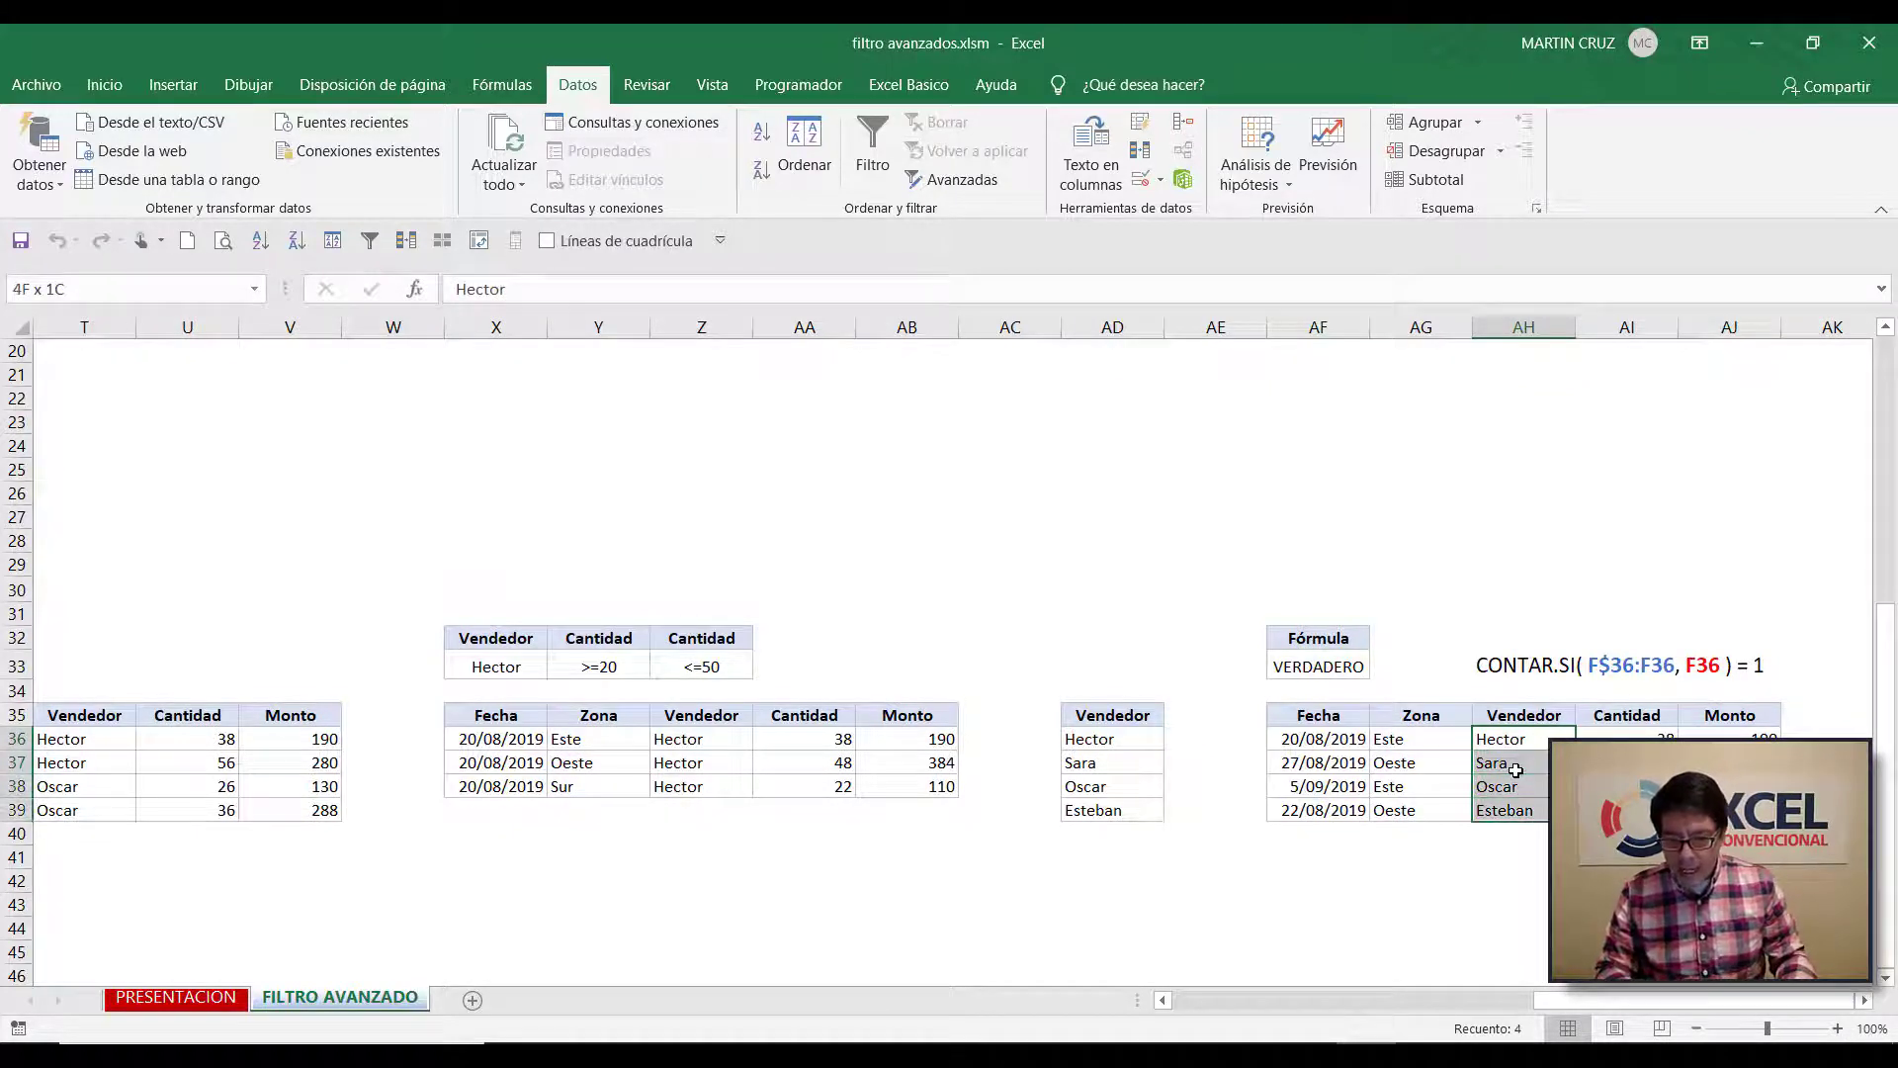
# Compare the extracted sellers with the earlier unique Vendedor list in AD36:AD39
pyautogui.press('Left')
pyautogui.press('Left')
pyautogui.press('Left')
pyautogui.press('Left')
pyautogui.press('Down')
pyautogui.press('Down')
pyautogui.press('Down')
pyautogui.press('Right')
pyautogui.press('Right')
pyautogui.press('Right')
pyautogui.press('Right')
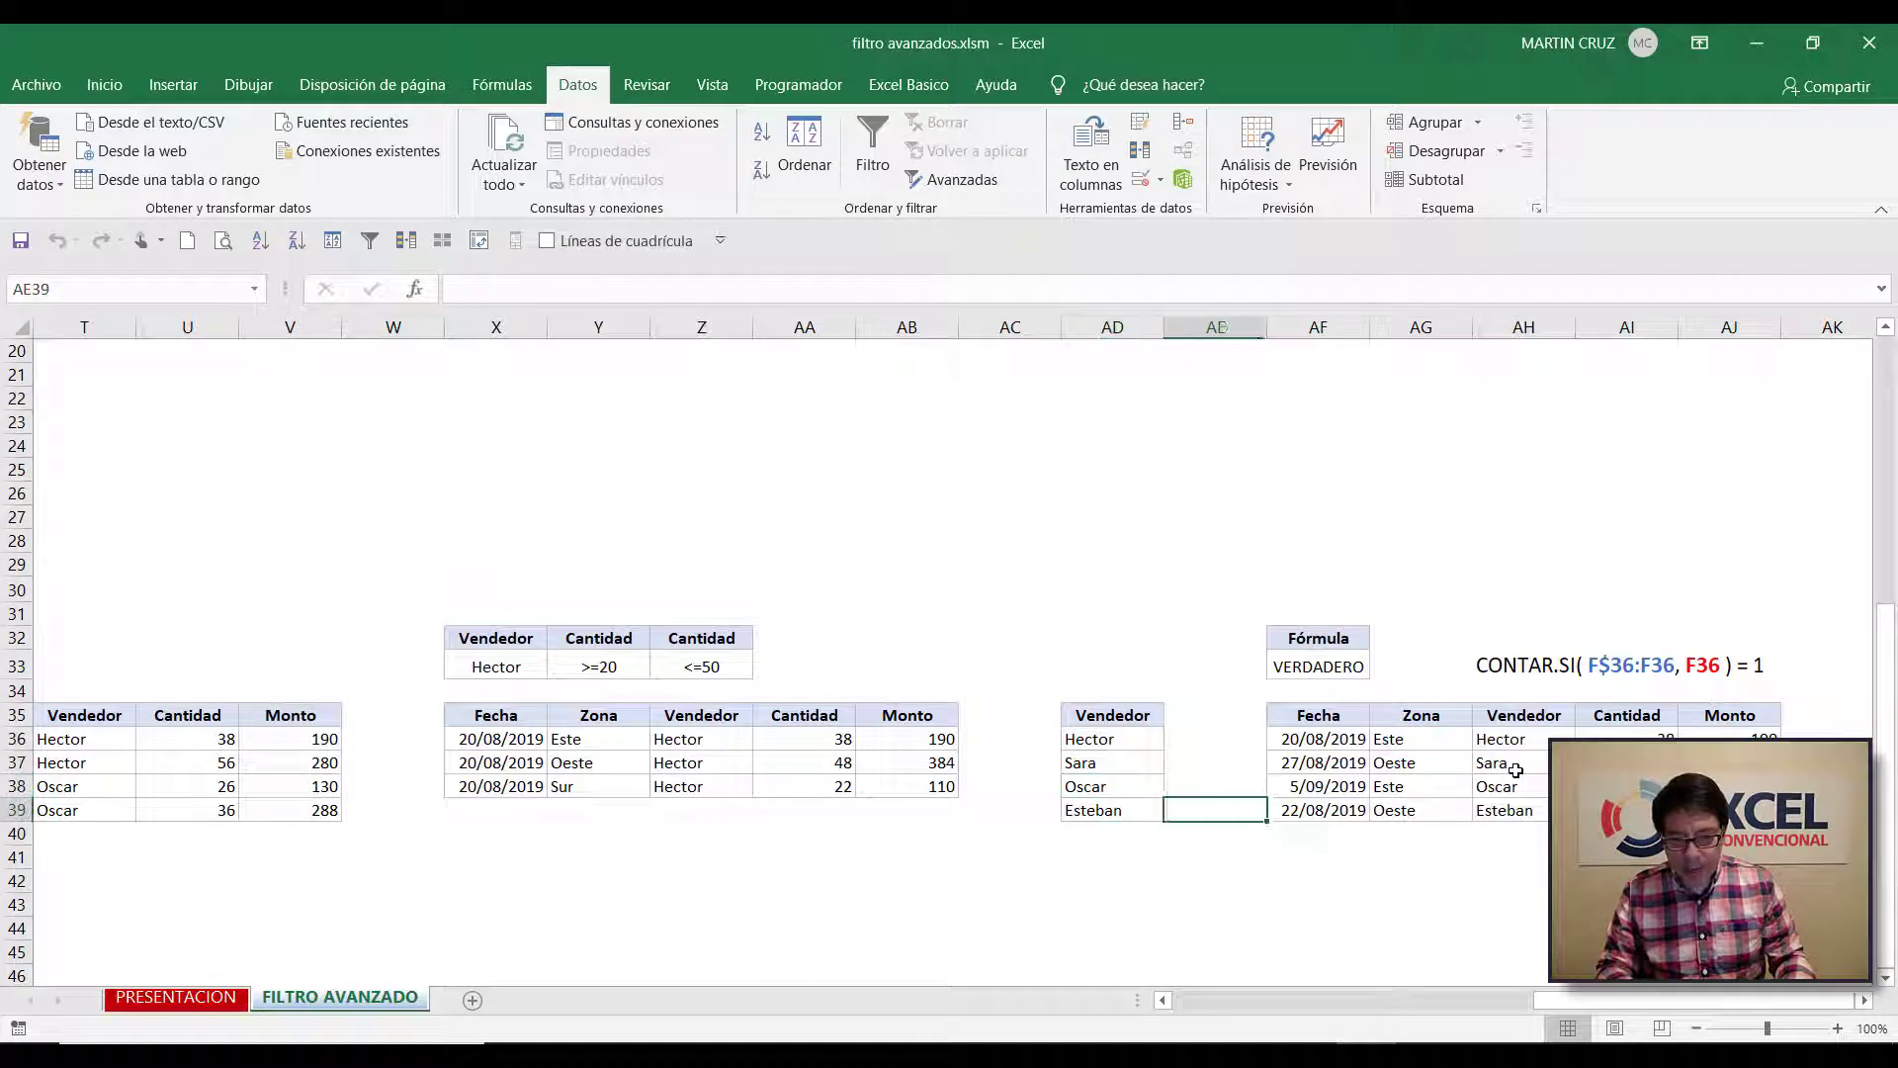
# Examine the other extracted fields, Fecha and Zona in AF36:AG39 and Cantidad and Monto in AI36:AJ39
pyautogui.press('Up')
pyautogui.press('Up')
pyautogui.press('Up')
pyautogui.press('Left')
pyautogui.press('Left')
pyautogui.press('Left')
pyautogui.press('Right')
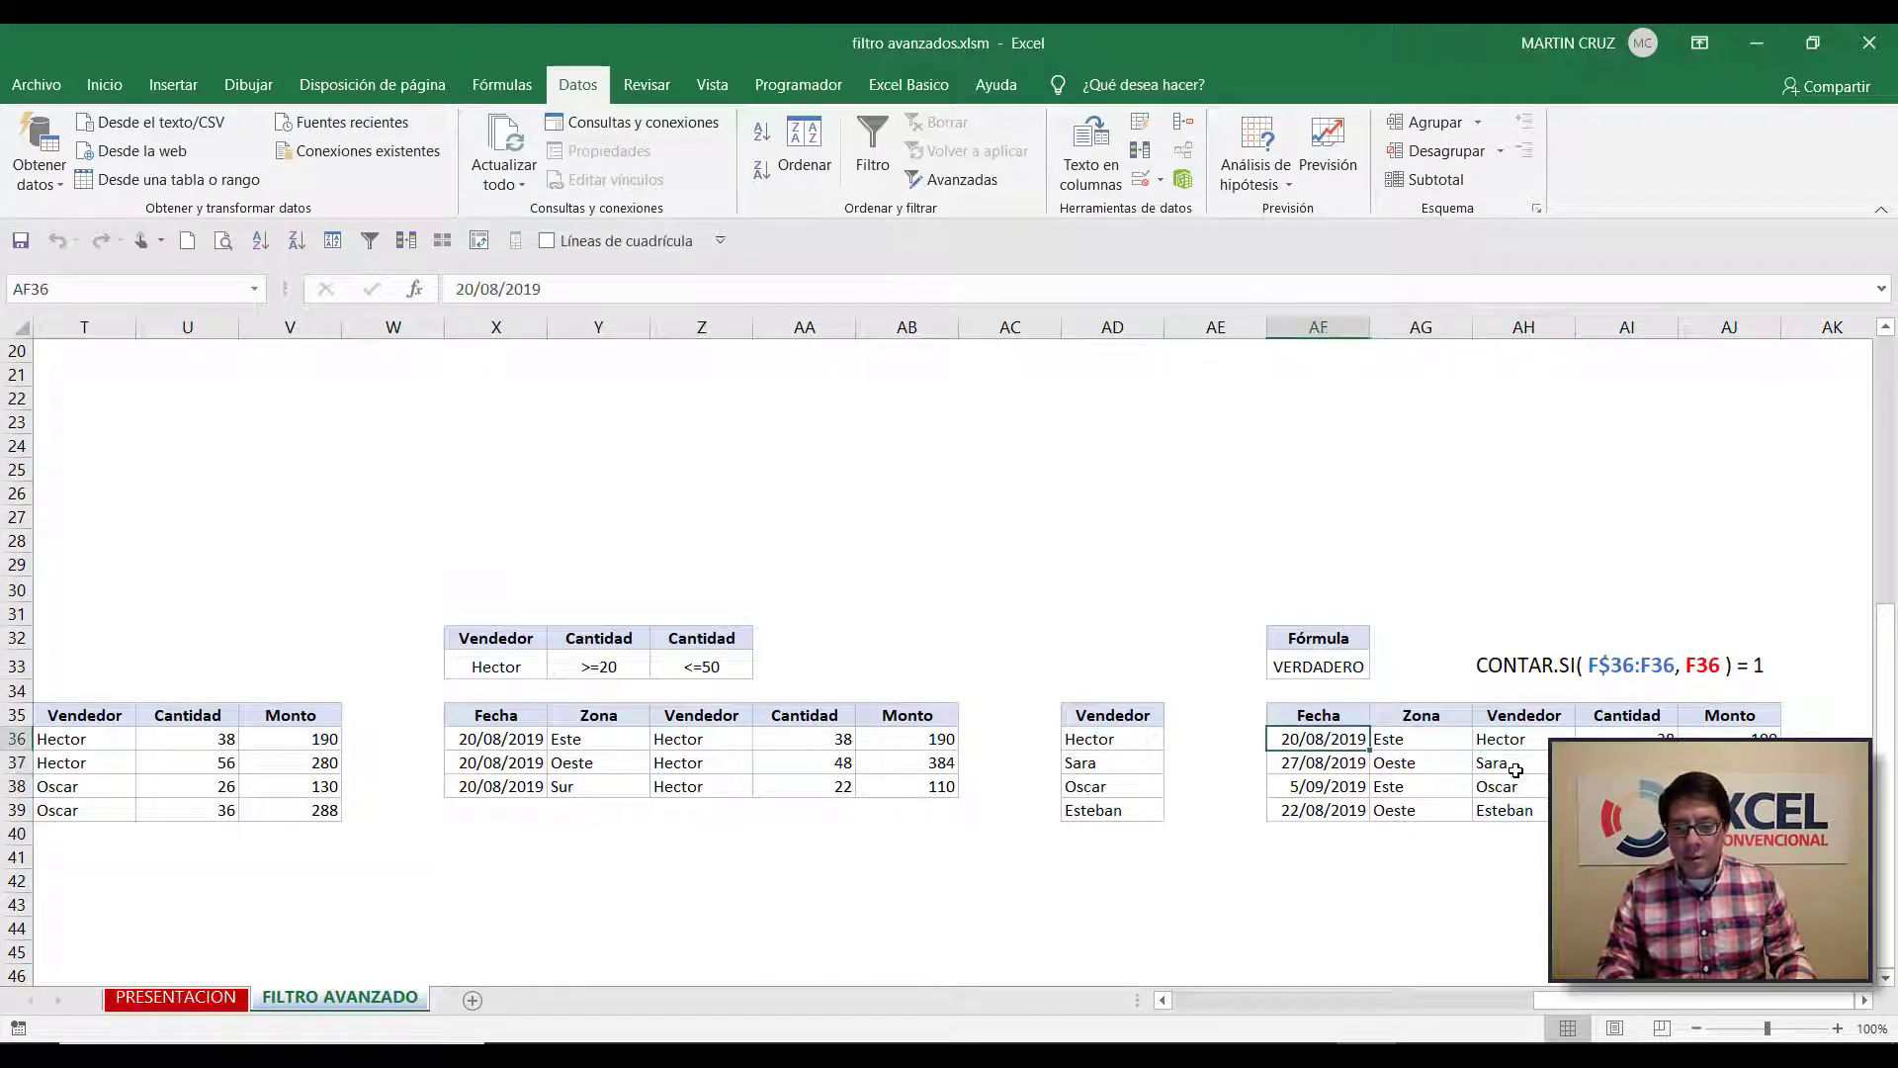
pyautogui.hotkey('shift', 'Right')
pyautogui.hotkey('shift', 'Down')
pyautogui.hotkey('shift', 'Down')
pyautogui.hotkey('shift', 'Down')
pyautogui.press('Right')
pyautogui.press('Right')
pyautogui.press('Right')
pyautogui.hotkey('shift', 'Right')
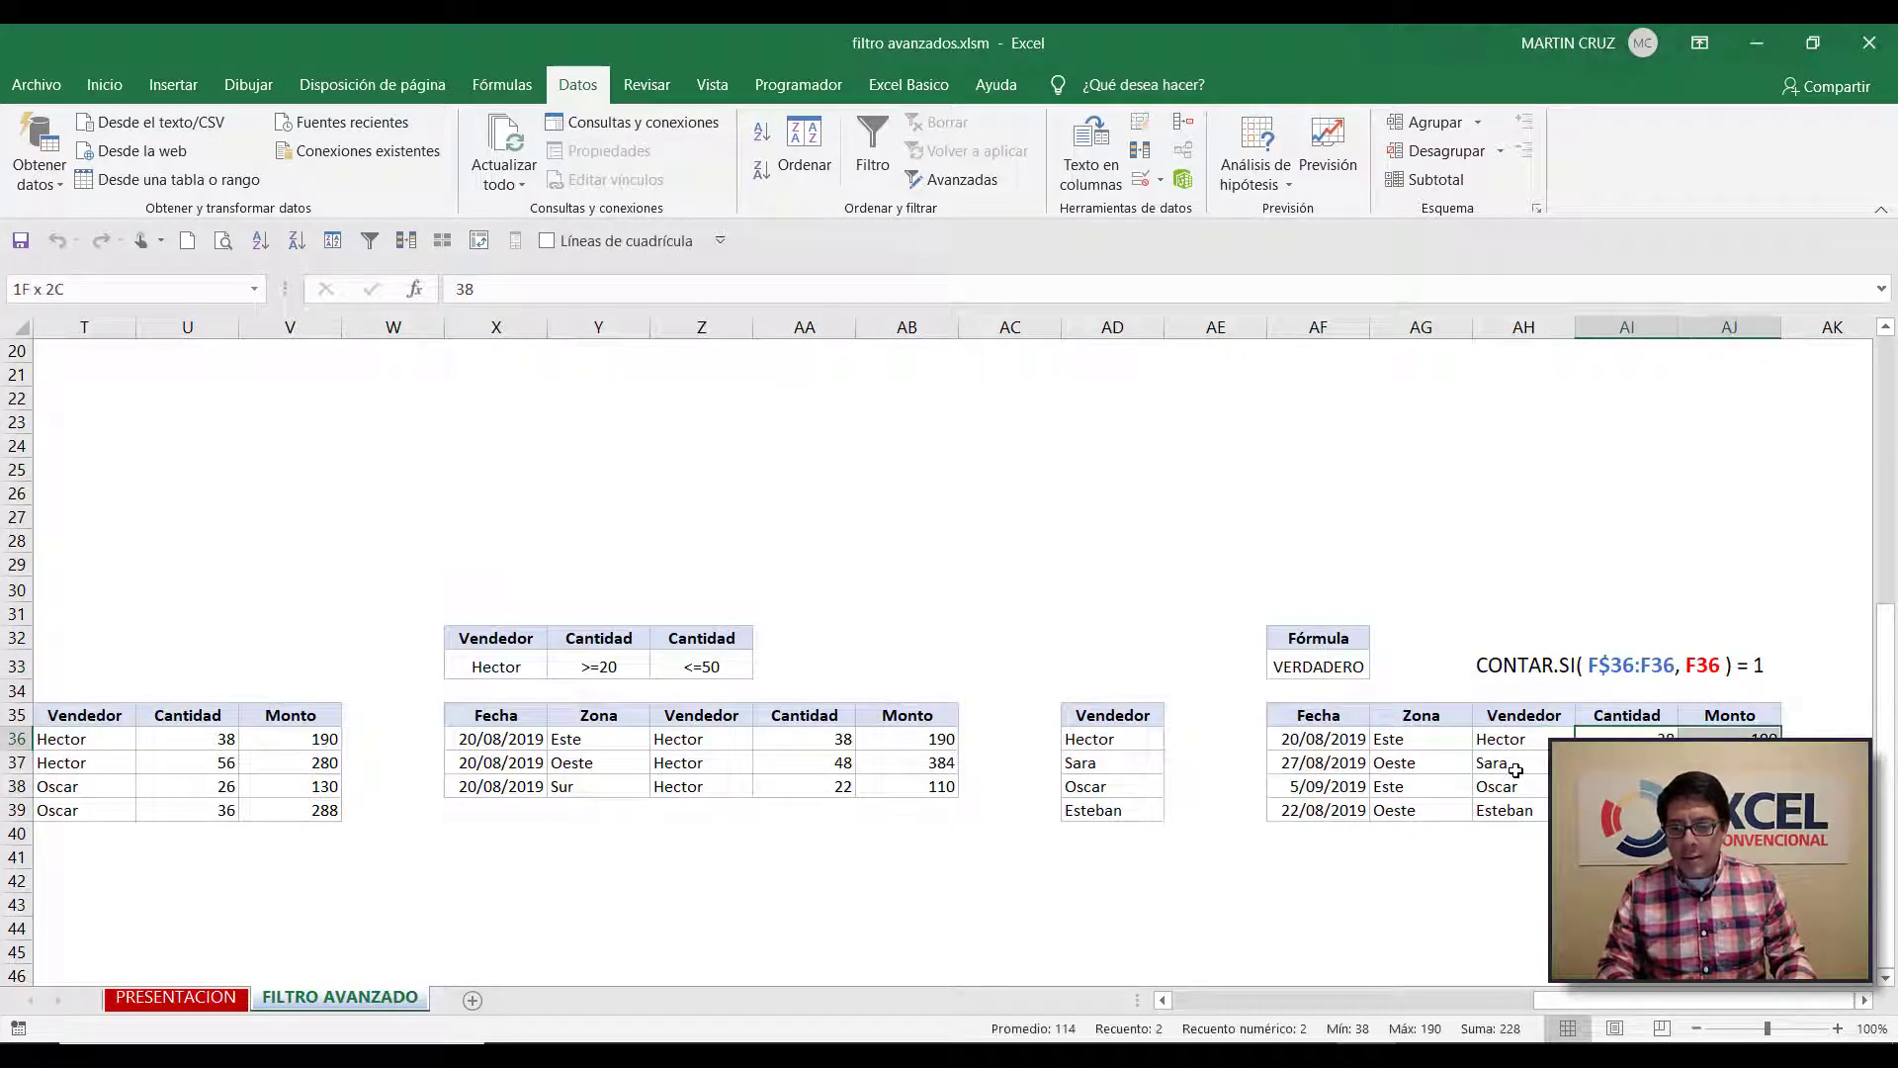
pyautogui.hotkey('shift', 'Down')
pyautogui.hotkey('shift', 'Down')
pyautogui.hotkey('shift', 'Down')
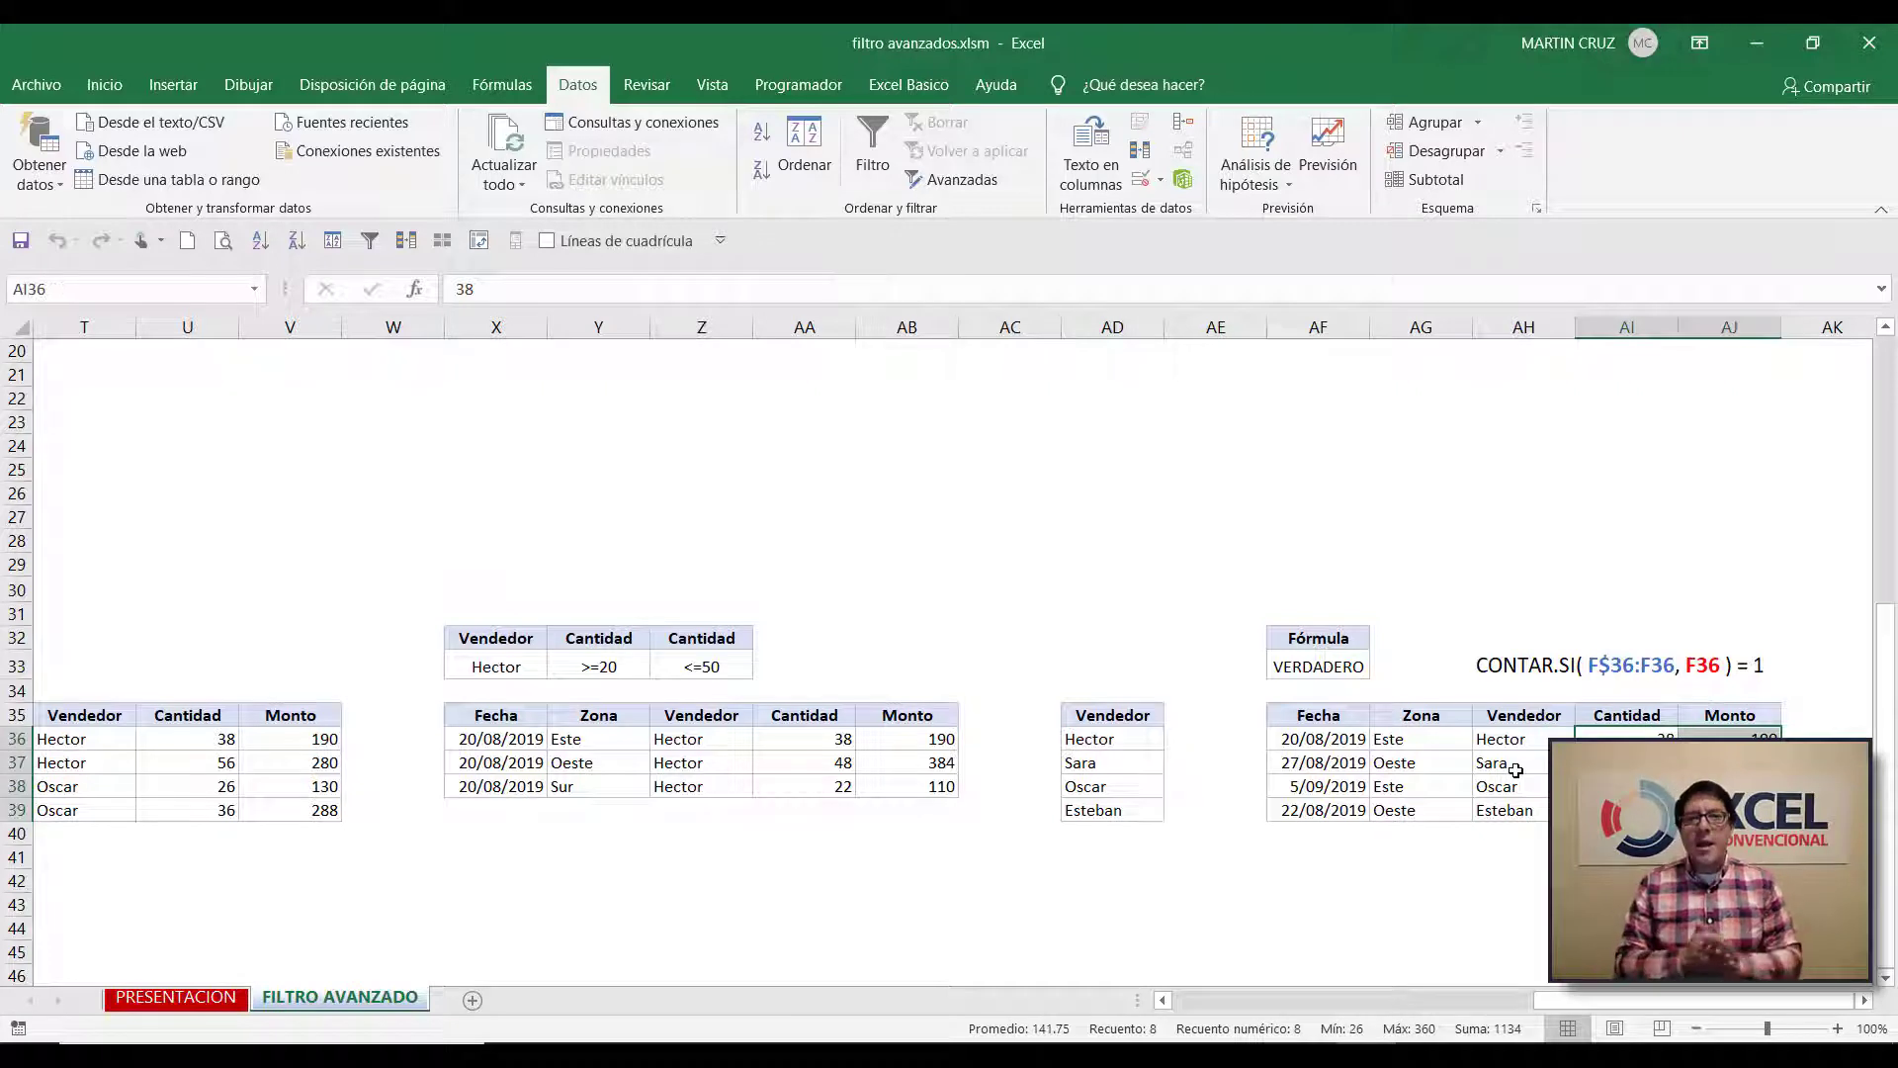